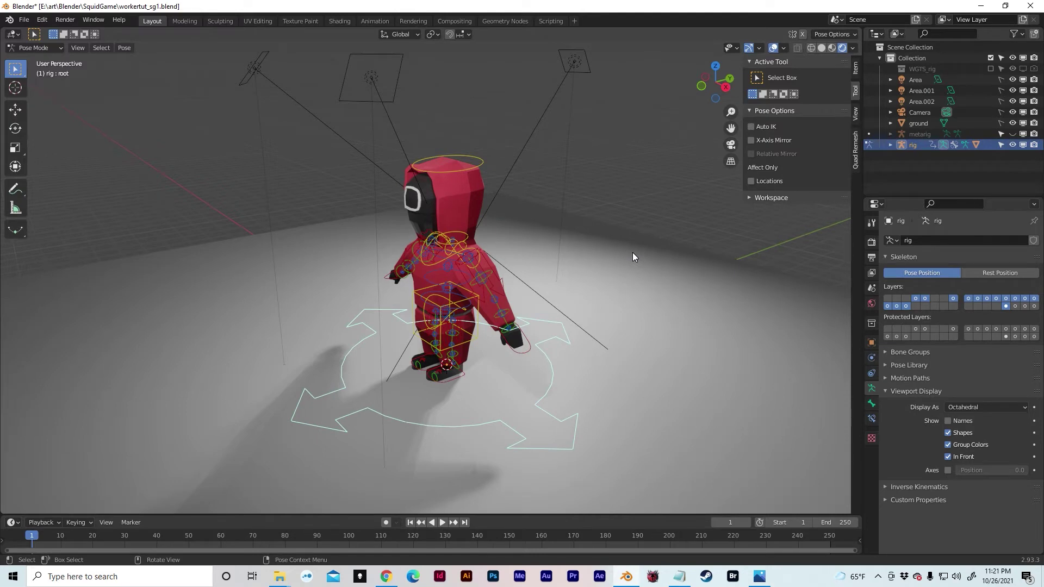
{"action": "middle_click_drag", "start_coordinate": [632, 252], "coordinate": [564, 222]}
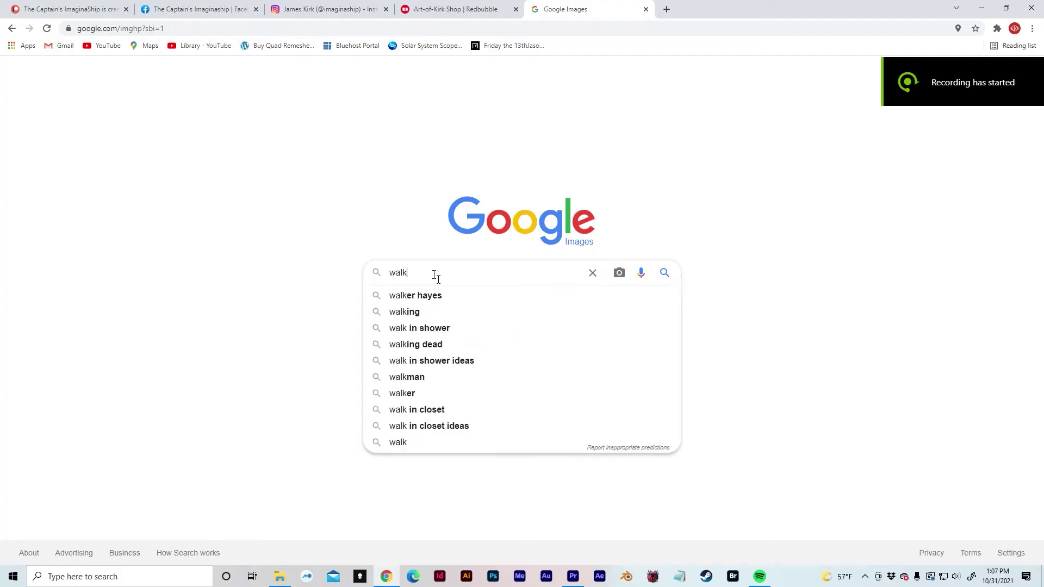
Search Google Images in the browser for "walk cycle" and open the researchgate.net reference image
{"action": "type", "text": "cycle"}
{"action": "key", "text": "Return"}
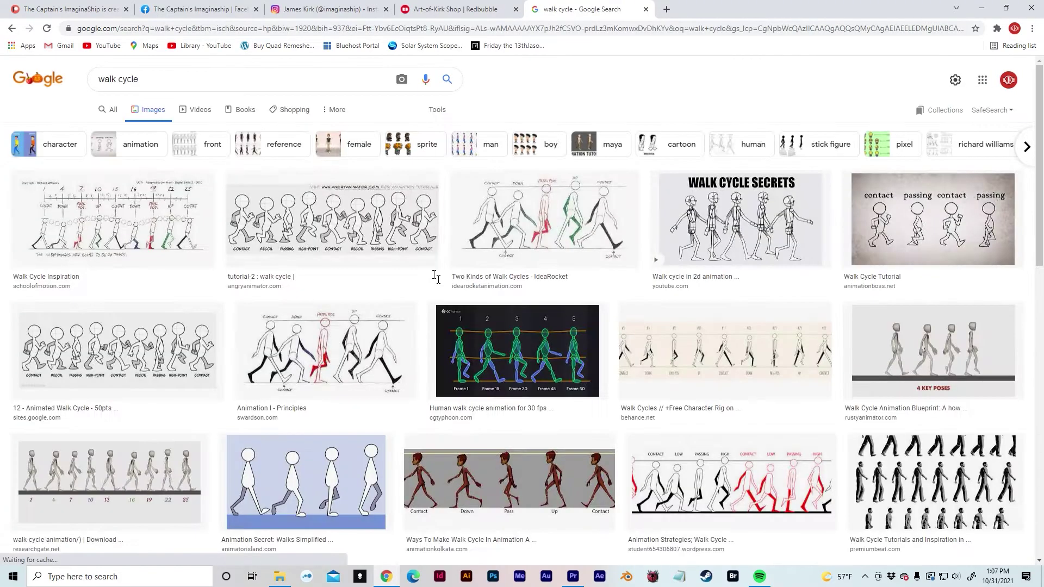
{"action": "left_click", "coordinate": [154, 470]}
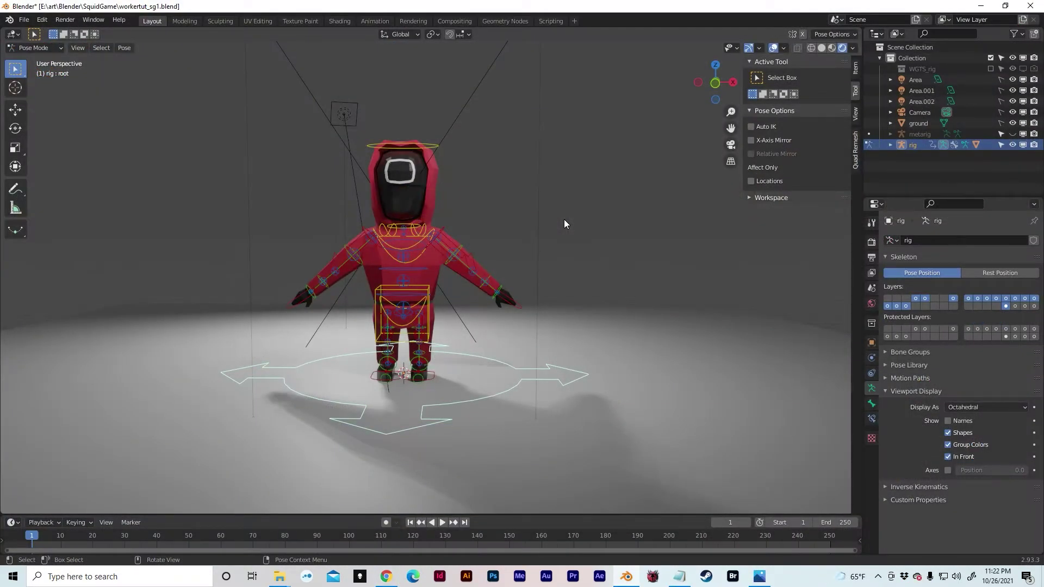
Switch back to Blender and enlarge the timeline area below the 3D viewport
{"action": "middle_click_drag", "start_coordinate": [569, 199], "coordinate": [496, 191]}
{"action": "scroll", "coordinate": [455, 143], "scroll_direction": "up", "scroll_amount": 4}
{"action": "middle_click_drag", "start_coordinate": [453, 142], "coordinate": [484, 99], "text": "shift"}
{"action": "middle_click_drag", "start_coordinate": [505, 185], "coordinate": [445, 152]}
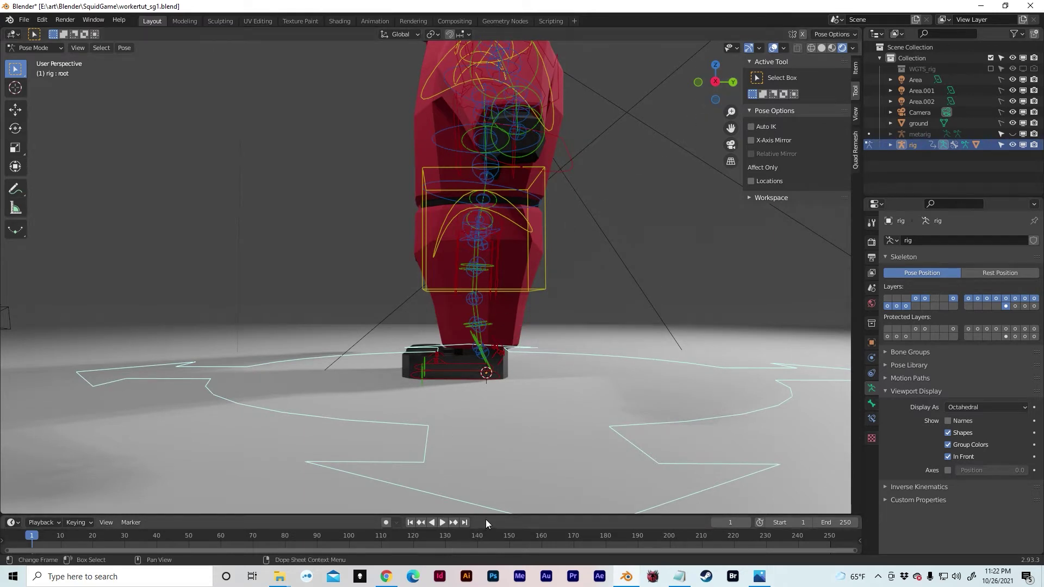
{"action": "left_click_drag", "start_coordinate": [484, 516], "coordinate": [468, 411]}
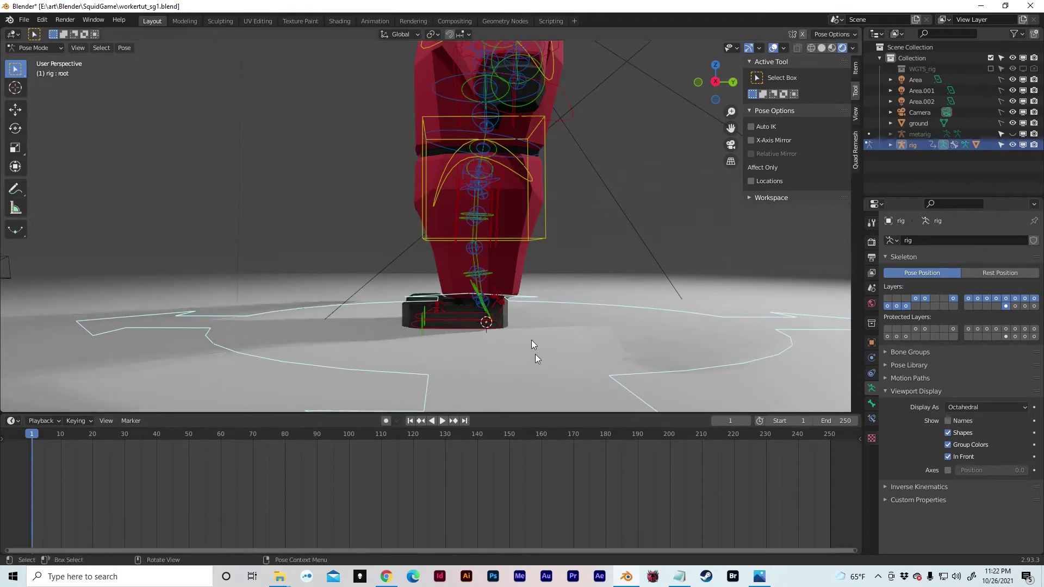
Move the left foot IK control forward along the global Y axis, working in the right orthographic view
{"action": "middle_click_drag", "start_coordinate": [435, 323], "coordinate": [463, 315]}
{"action": "left_click", "coordinate": [442, 324]}
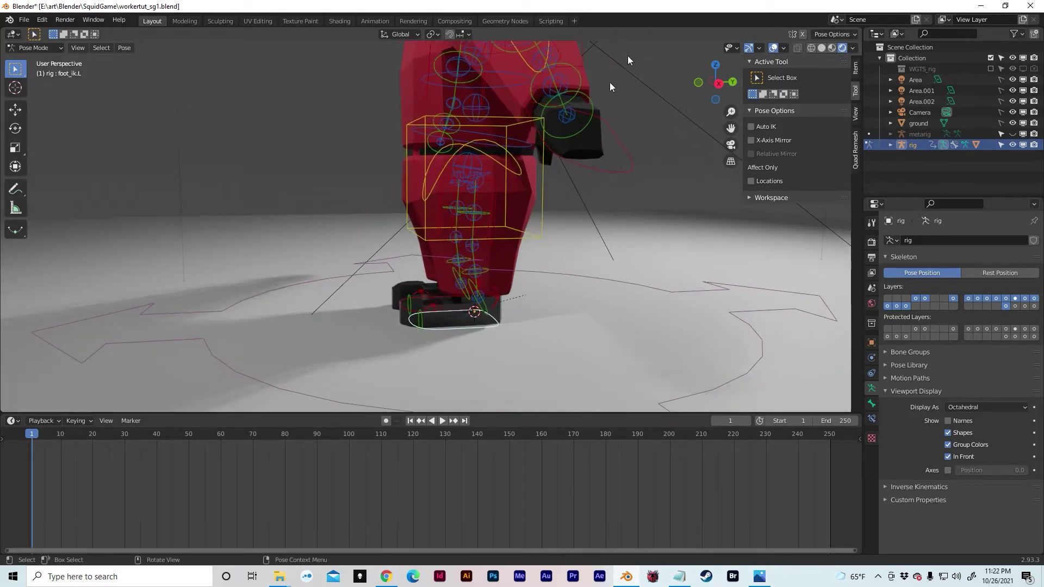
{"action": "left_click", "coordinate": [718, 84]}
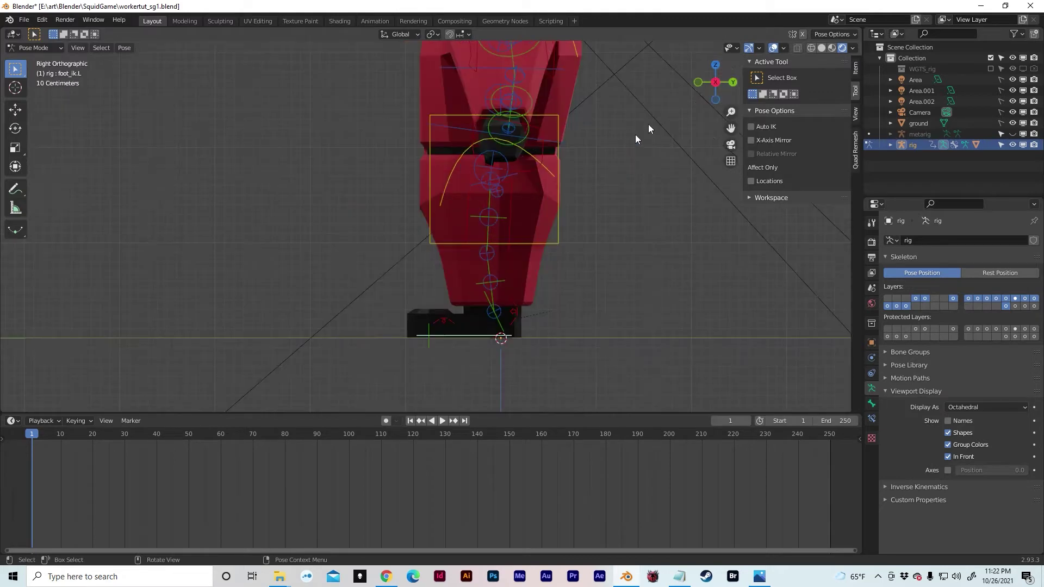
{"action": "key", "text": "g"}
{"action": "key", "text": "y"}
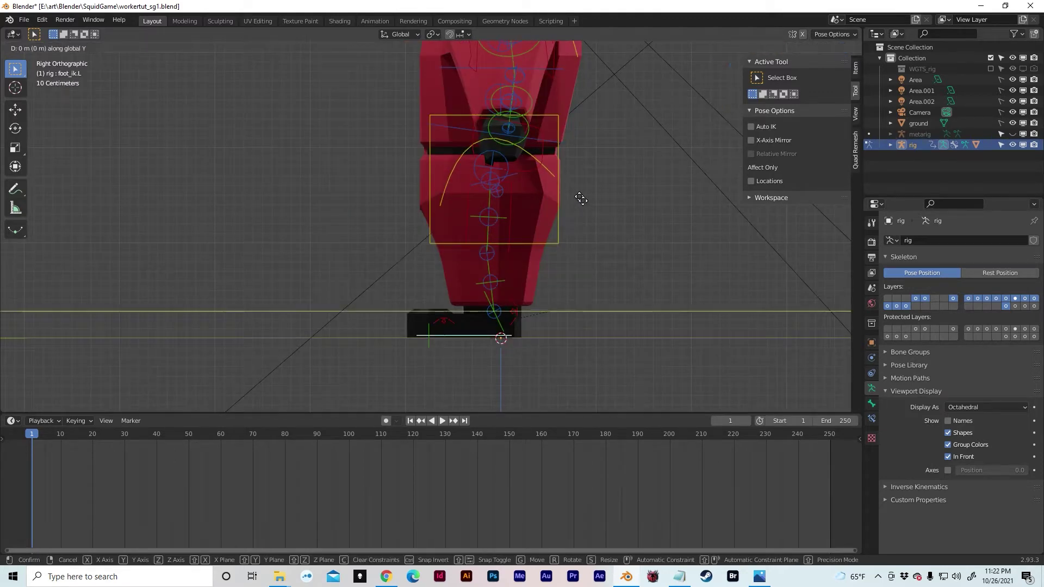
{"action": "left_click", "coordinate": [508, 191]}
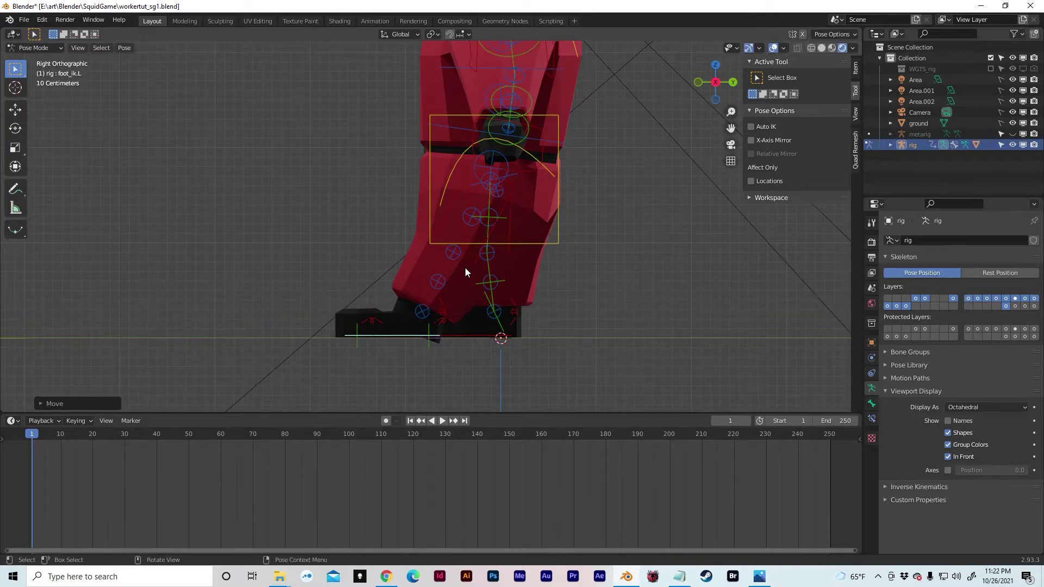
Move the left shin tweak control about 0.18 m forward and 0.11 m up to bend the knee
{"action": "left_click", "coordinate": [452, 255]}
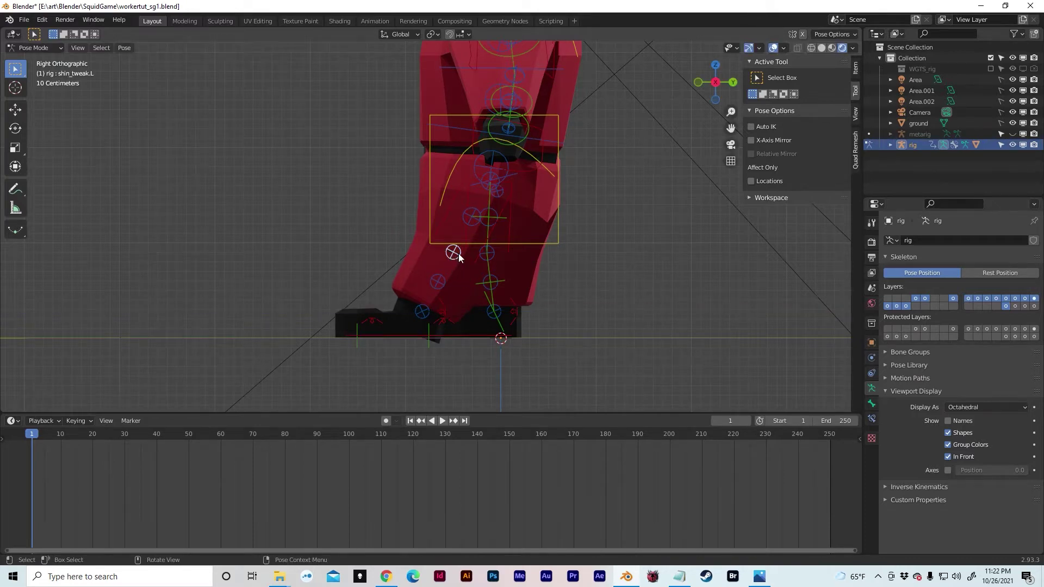
{"action": "key", "text": "g"}
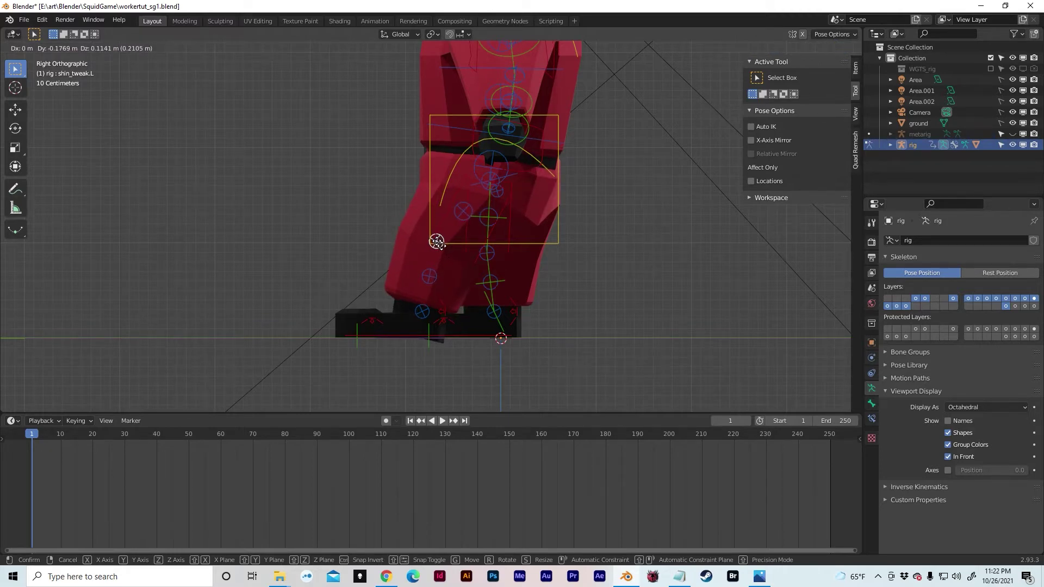
{"action": "left_click", "coordinate": [436, 241]}
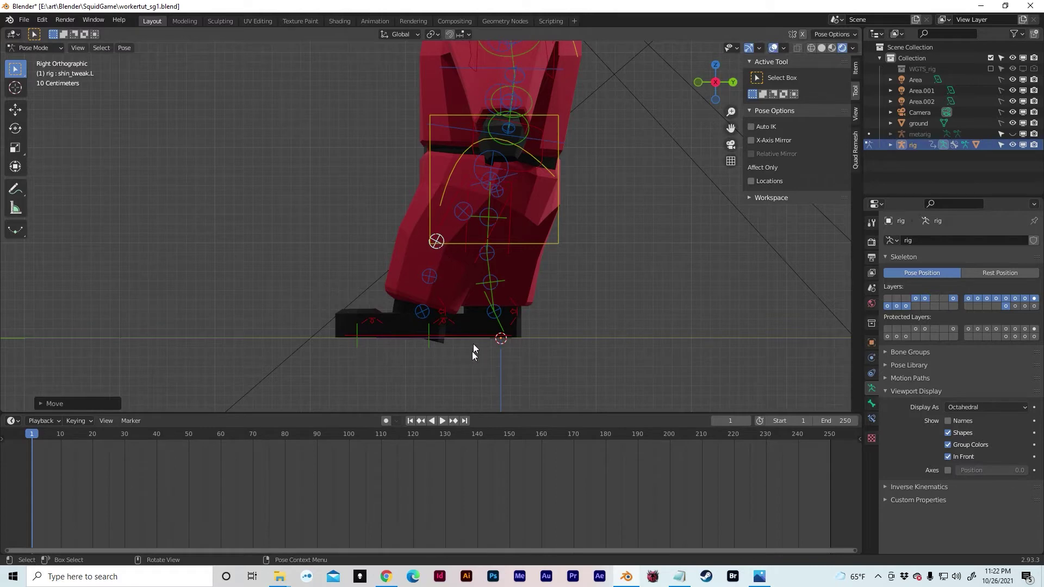
Move the right foot IK control about 0.7 m backward along the global Y axis
{"action": "middle_click_drag", "start_coordinate": [470, 333], "coordinate": [497, 292]}
{"action": "left_click", "coordinate": [484, 300]}
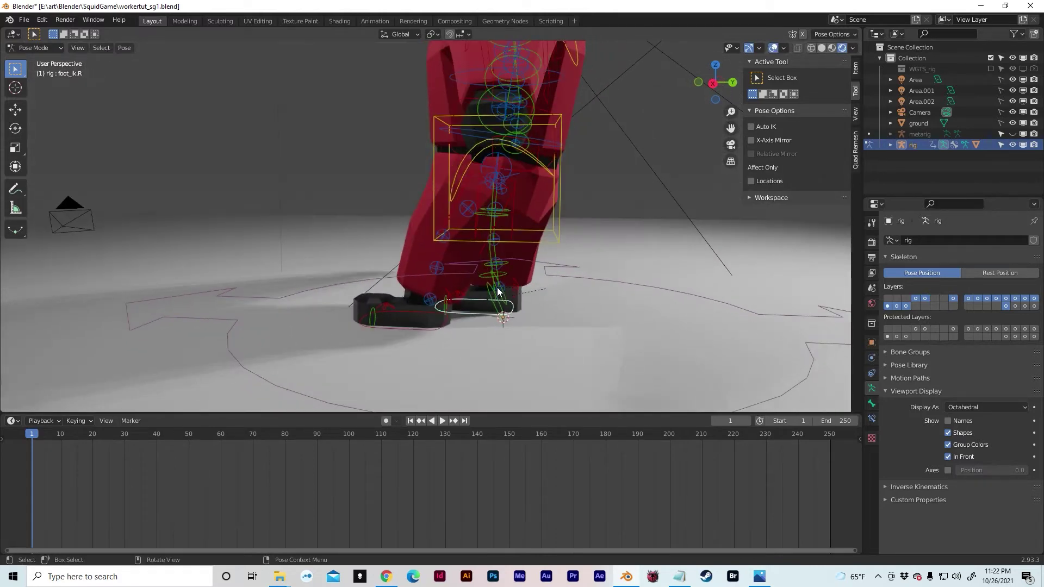
{"action": "key", "text": "g"}
{"action": "key", "text": "y"}
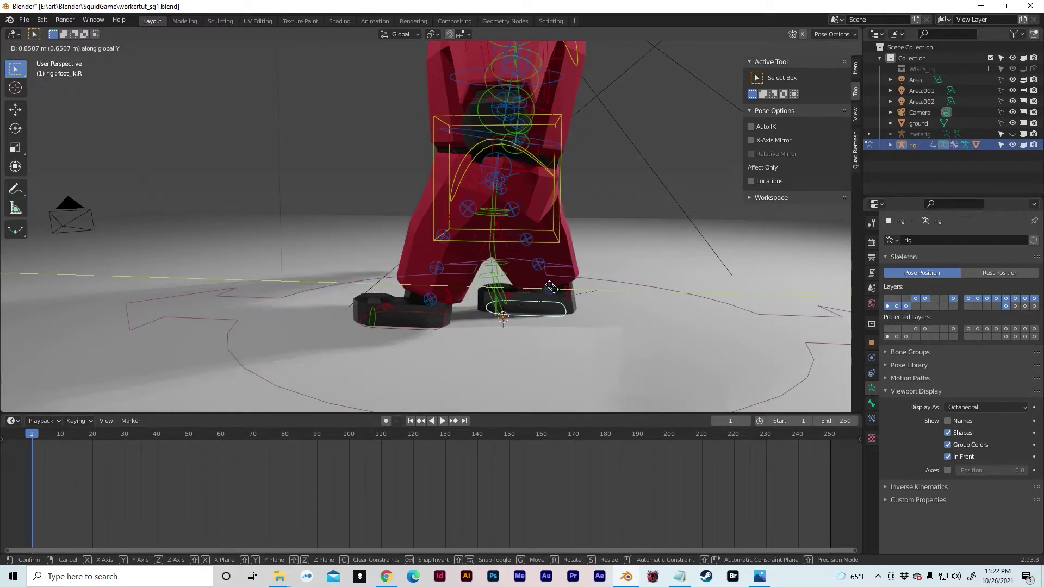
{"action": "left_click", "coordinate": [560, 288]}
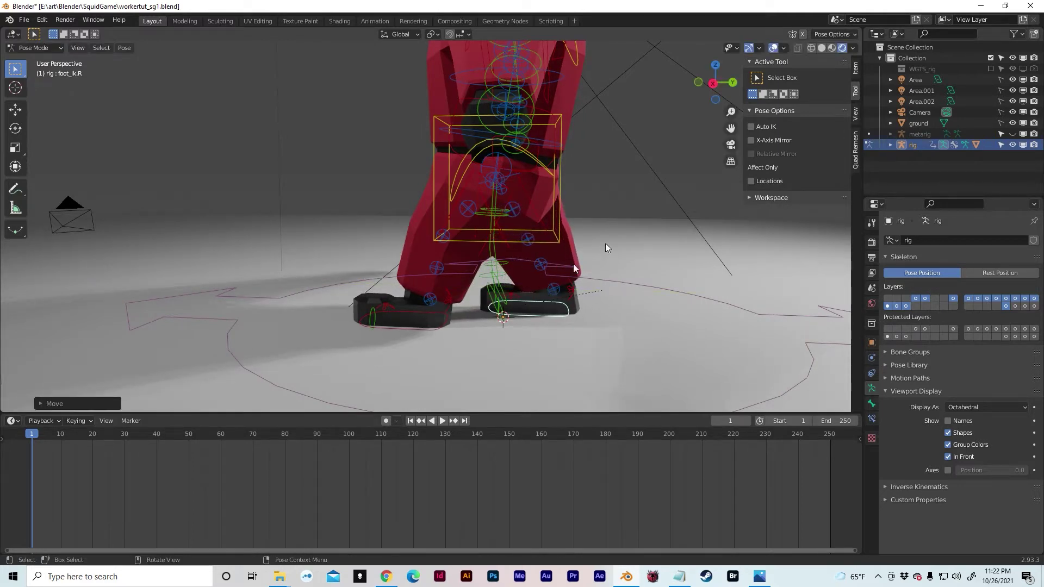
Move the right shin tweak control about 0.07 m forward and 0.03 m down in the right orthographic view
{"action": "left_click", "coordinate": [713, 85]}
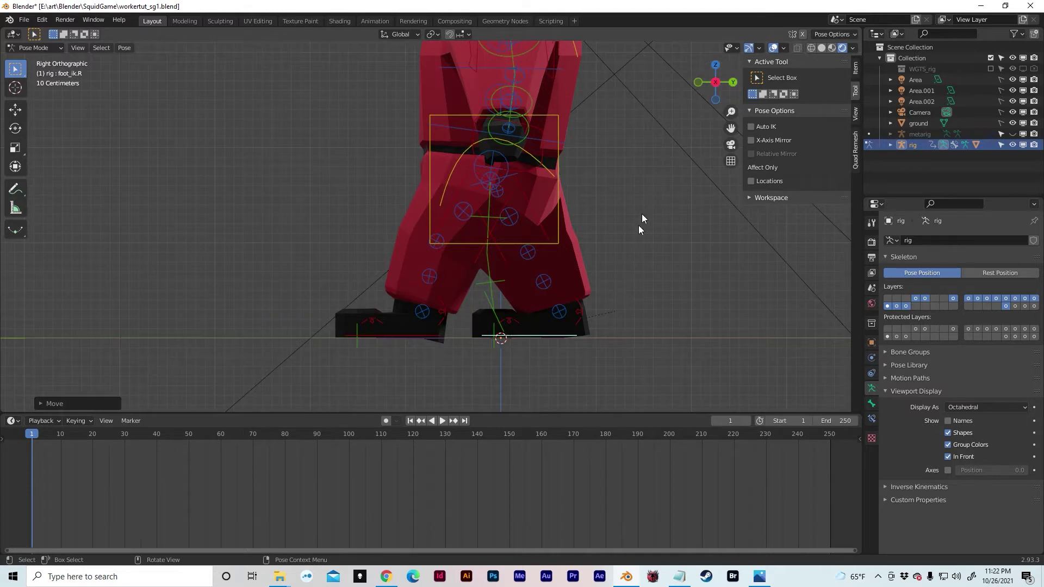
{"action": "left_click", "coordinate": [532, 250]}
{"action": "key", "text": "g"}
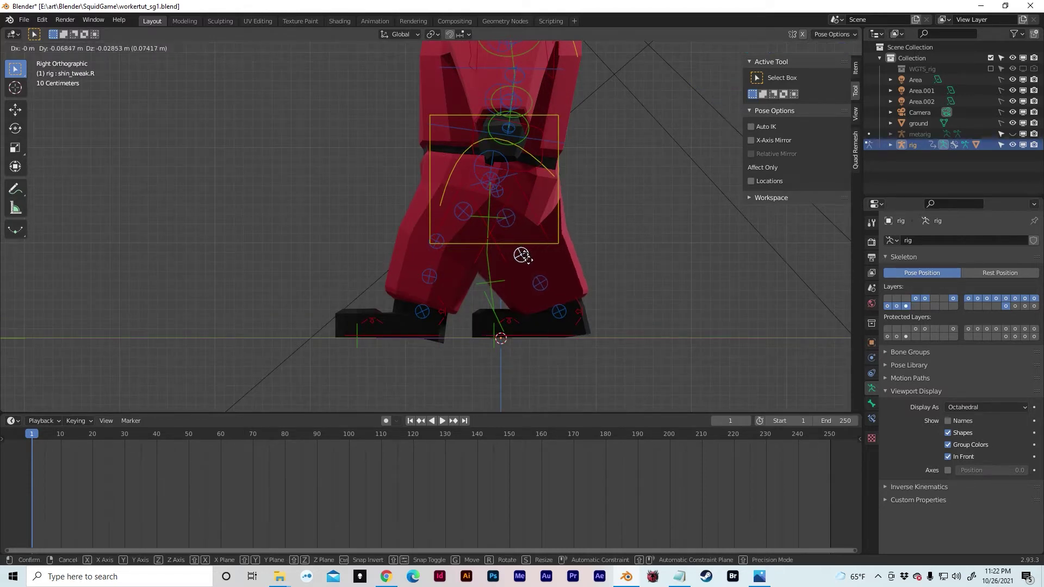
{"action": "left_click", "coordinate": [523, 259]}
Move the left foot IK control about 0.07 m inward along the global X axis
{"action": "middle_click_drag", "start_coordinate": [595, 262], "coordinate": [365, 268]}
{"action": "scroll", "coordinate": [370, 285], "scroll_direction": "down", "scroll_amount": 2}
{"action": "middle_click_drag", "start_coordinate": [413, 239], "coordinate": [466, 365], "text": "shift"}
{"action": "left_click", "coordinate": [459, 359]}
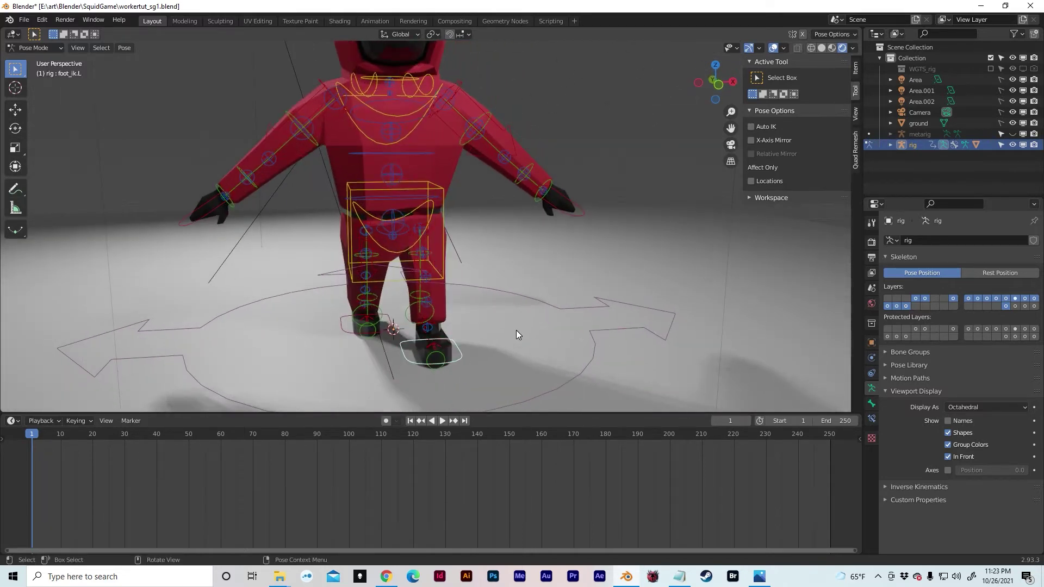
{"action": "key", "text": "g"}
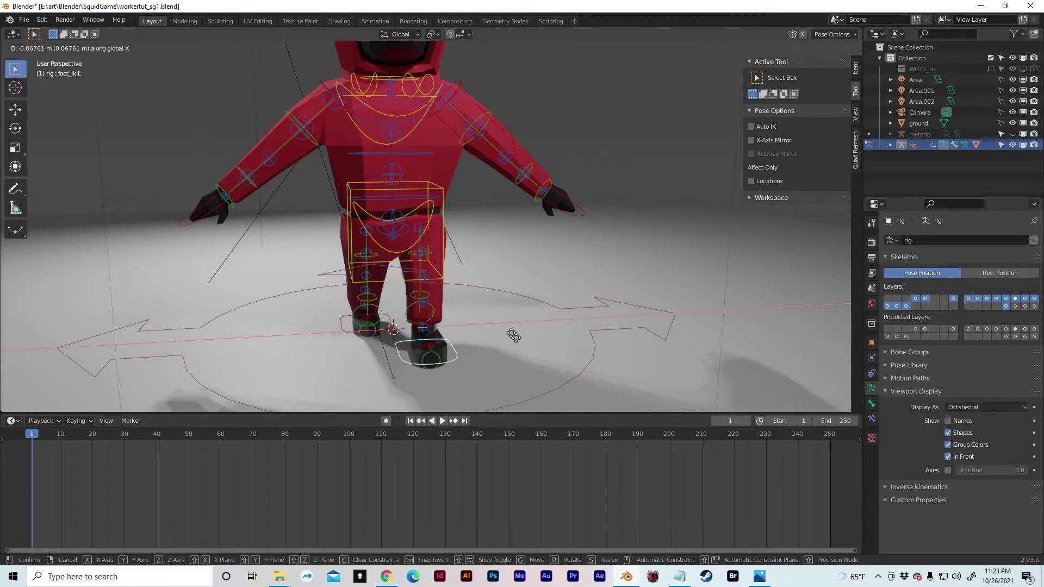
{"action": "left_click", "coordinate": [510, 332]}
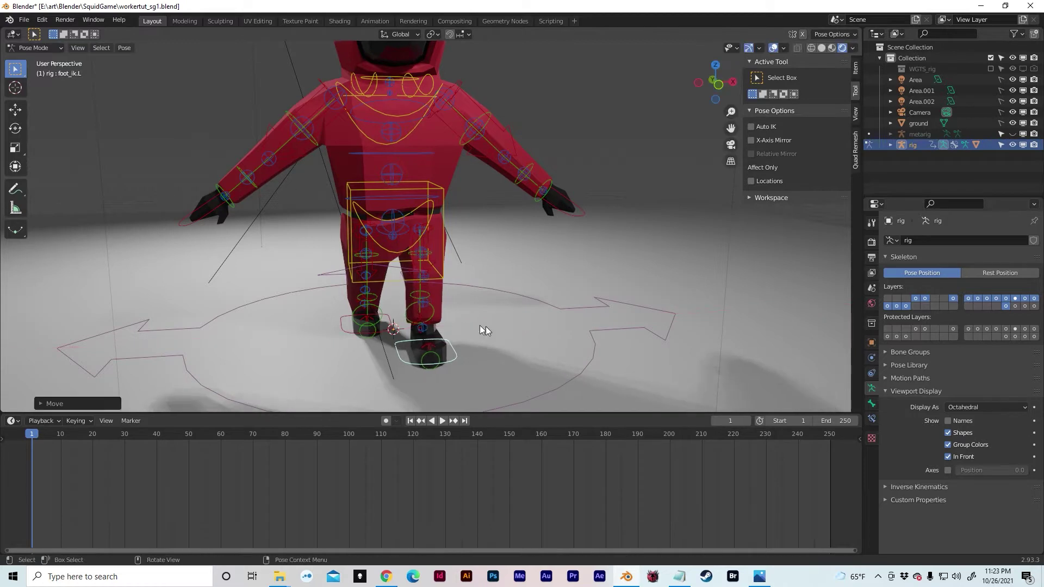
Move the right foot IK control about 0.06 m inward along the global X axis
{"action": "left_click", "coordinate": [391, 324]}
{"action": "key", "text": "g"}
{"action": "key", "text": "x"}
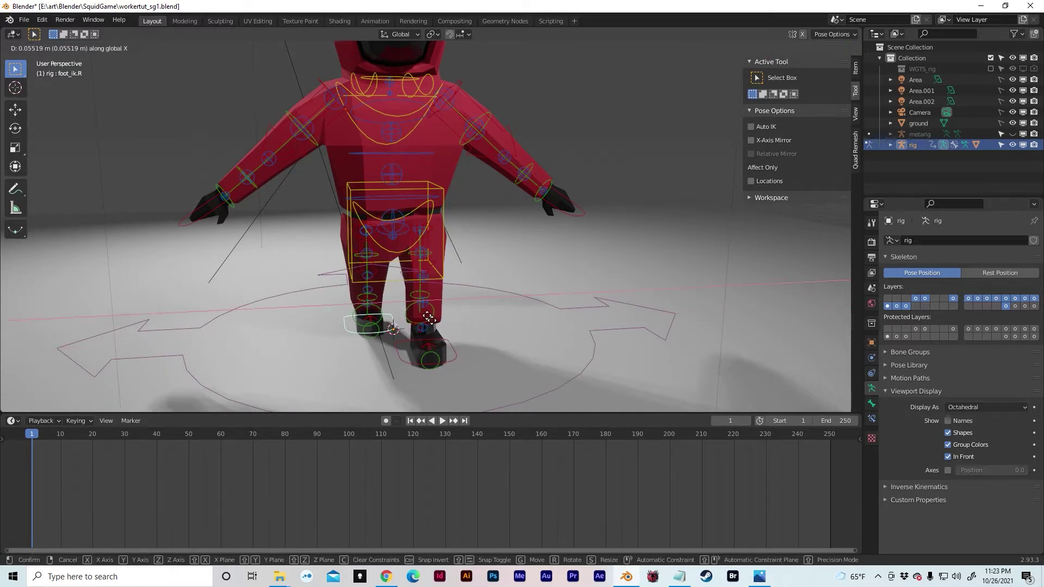
{"action": "left_click", "coordinate": [428, 318]}
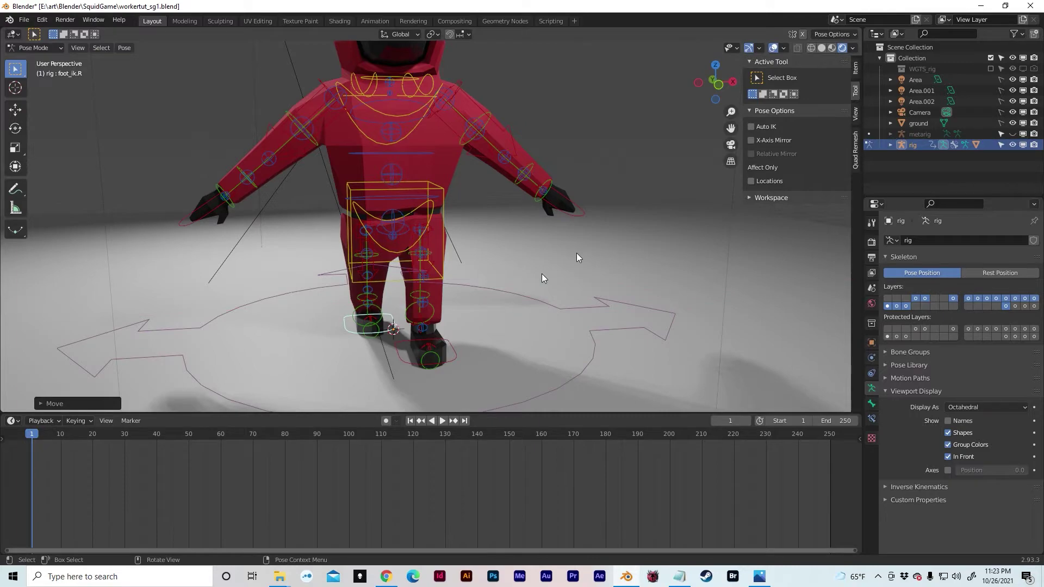
Select all of the rig's pose controls and insert location and rotation keyframes for them at frame 1
{"action": "left_click", "coordinate": [717, 82]}
{"action": "mouse_move", "coordinate": [565, 179]}
{"action": "middle_mouse_down"}
{"action": "mouse_move", "coordinate": [594, 201]}
{"action": "mouse_move", "coordinate": [370, 201]}
{"action": "mouse_move", "coordinate": [592, 210]}
{"action": "mouse_move", "coordinate": [555, 168]}
{"action": "middle_mouse_up"}
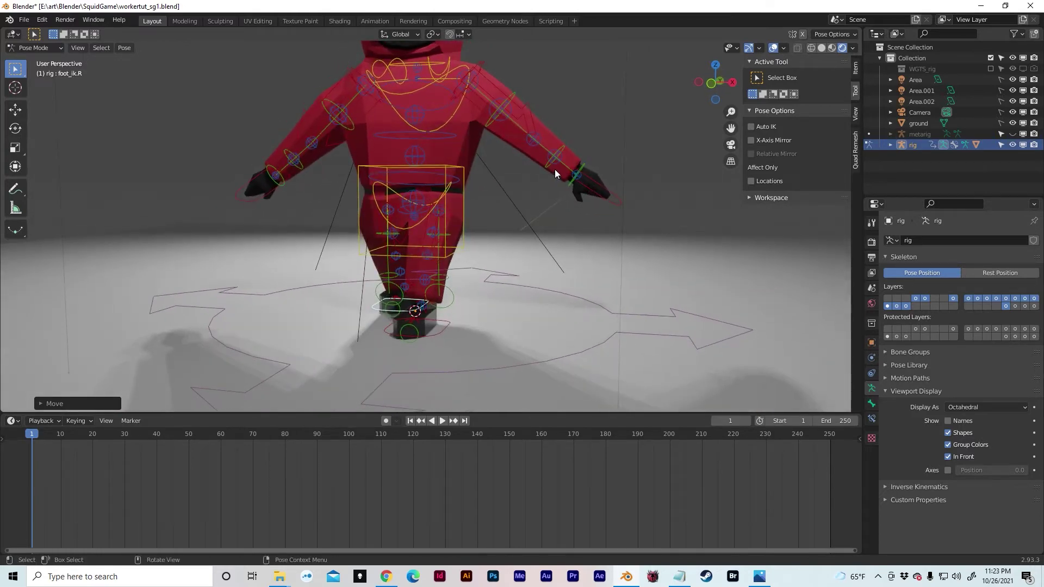
{"action": "left_click", "coordinate": [732, 82]}
{"action": "middle_click_drag", "start_coordinate": [604, 207], "coordinate": [596, 250], "text": "shift"}
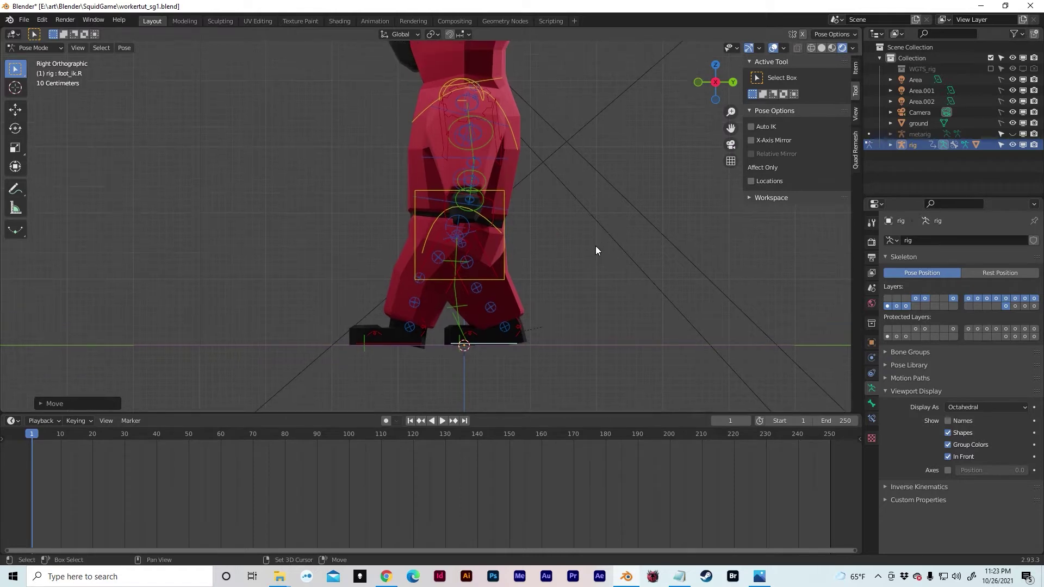
{"action": "key", "text": "a"}
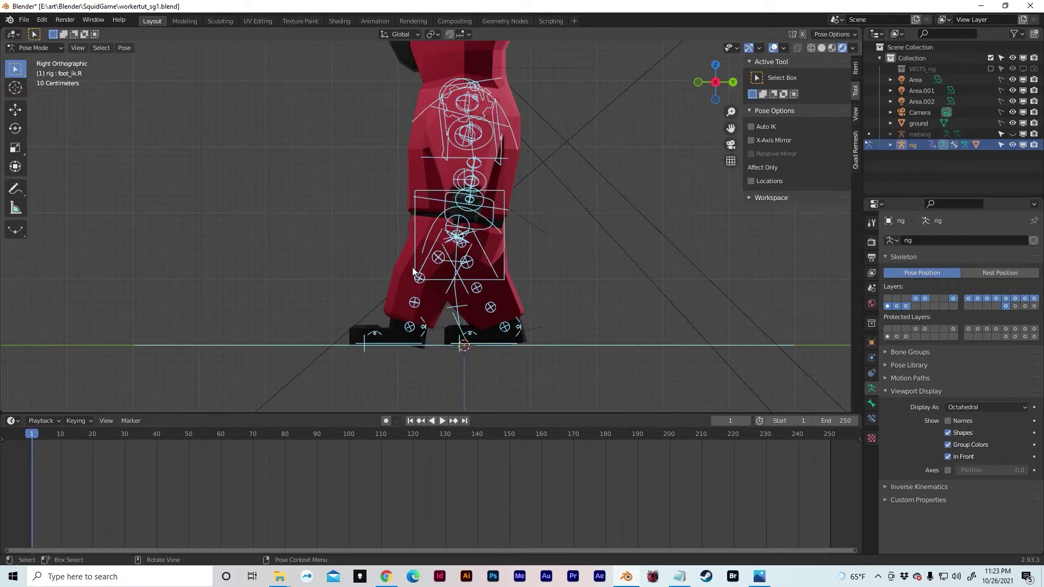
{"action": "key", "text": "i"}
{"action": "left_click", "coordinate": [379, 278]}
{"action": "key", "text": "i"}
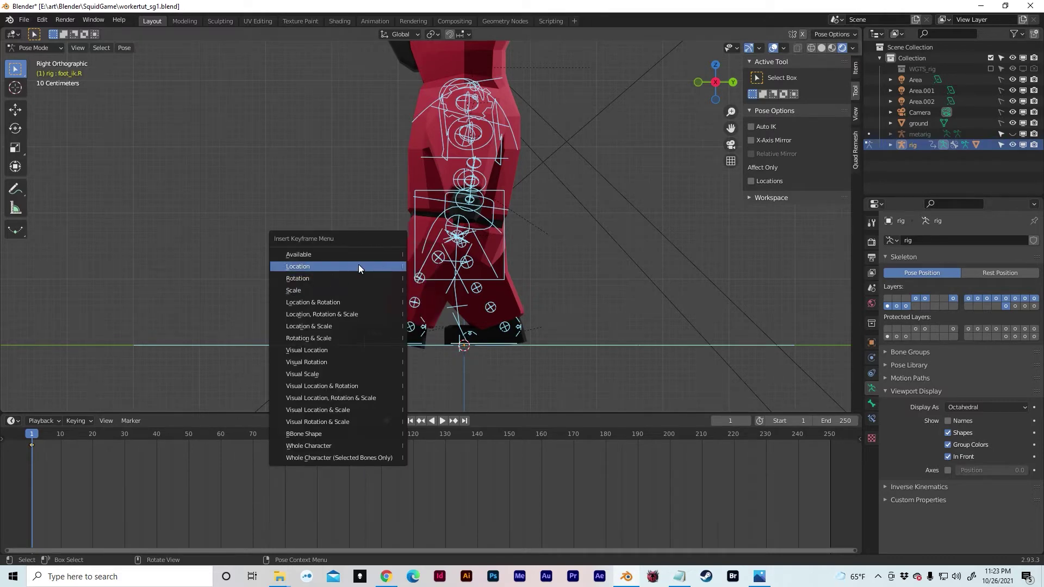
{"action": "left_click", "coordinate": [358, 266]}
{"action": "key", "text": "i"}
{"action": "left_click", "coordinate": [351, 278]}
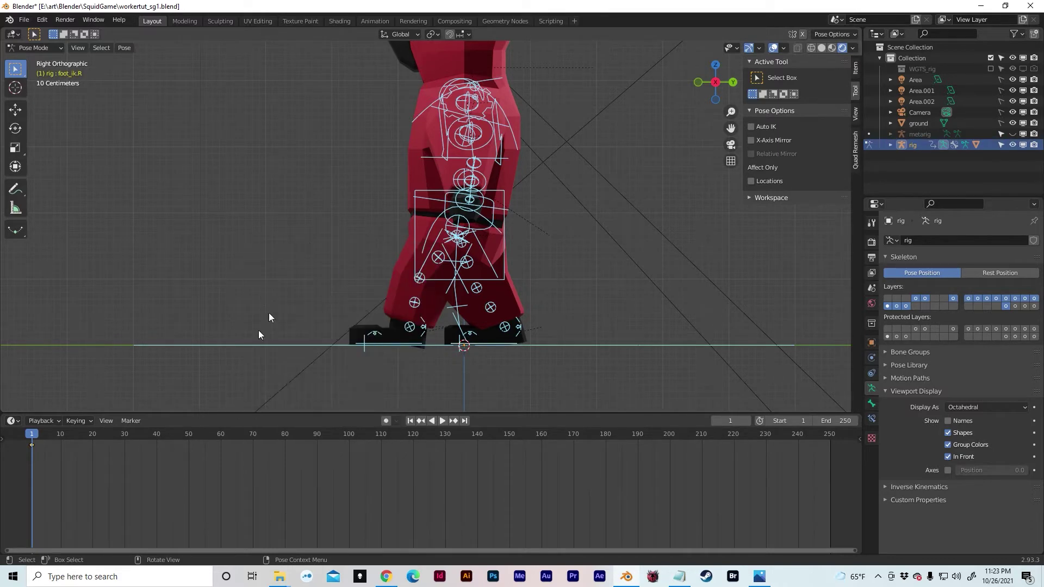
Go to frame 5 on the timeline and move the first keyframe to frame 0
{"action": "key", "text": "space"}
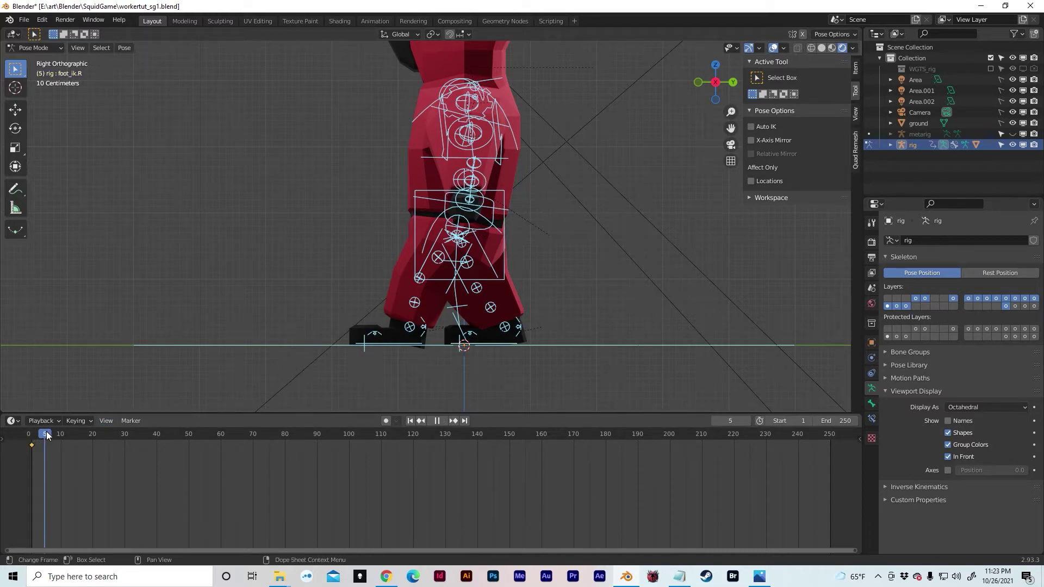
{"action": "key", "text": "space"}
{"action": "key", "text": "g"}
{"action": "left_click", "coordinate": [31, 446]}
Set the animation's start frame to 0
{"action": "left_click", "coordinate": [789, 420]}
{"action": "type", "text": "0"}
{"action": "key", "text": "Return"}
At frame 5, move the left foot IK control backward along the global Y axis until the foot sits under the body
{"action": "scroll", "coordinate": [453, 311], "scroll_direction": "up", "scroll_amount": 2}
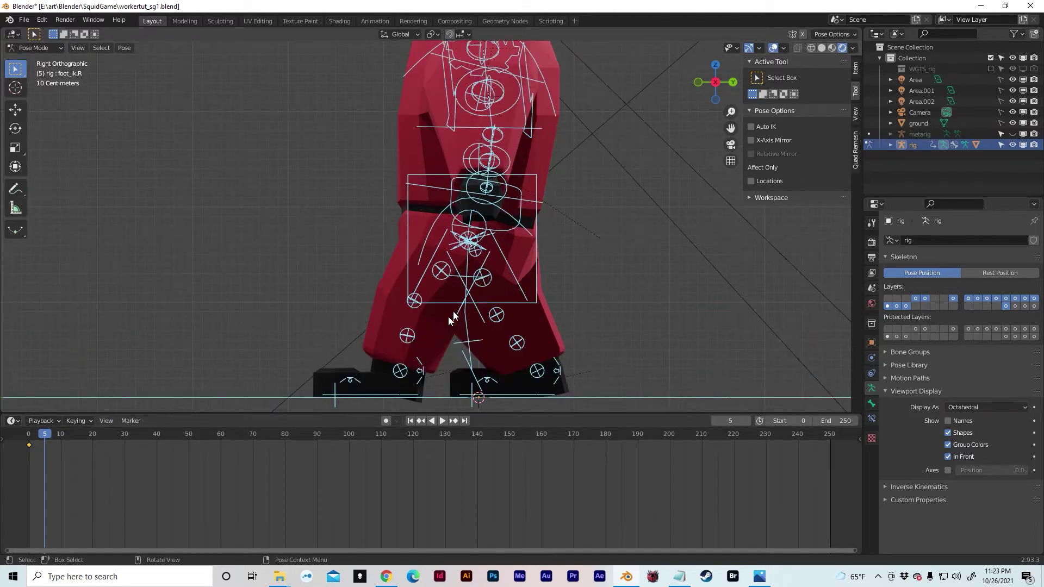
{"action": "left_click", "coordinate": [331, 308]}
{"action": "left_click", "coordinate": [374, 397]}
{"action": "left_click", "coordinate": [374, 397]}
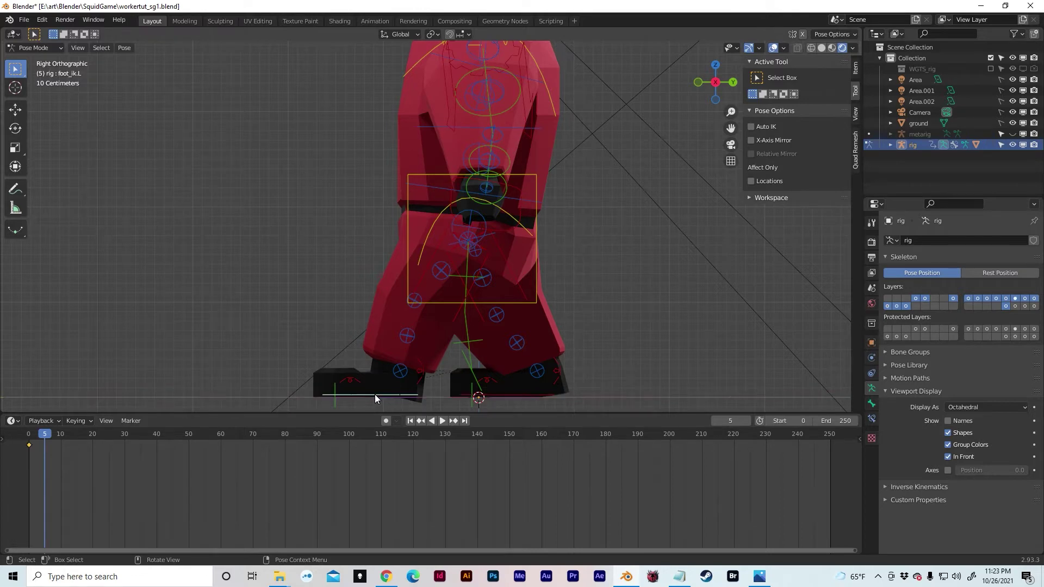
{"action": "key", "text": "g"}
{"action": "key", "text": "y"}
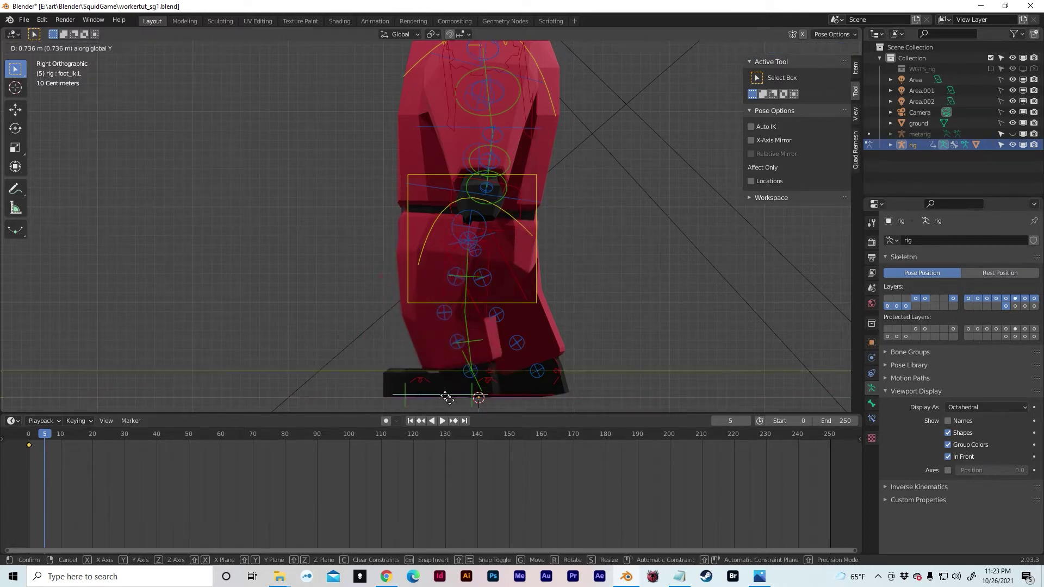
{"action": "left_click", "coordinate": [470, 380]}
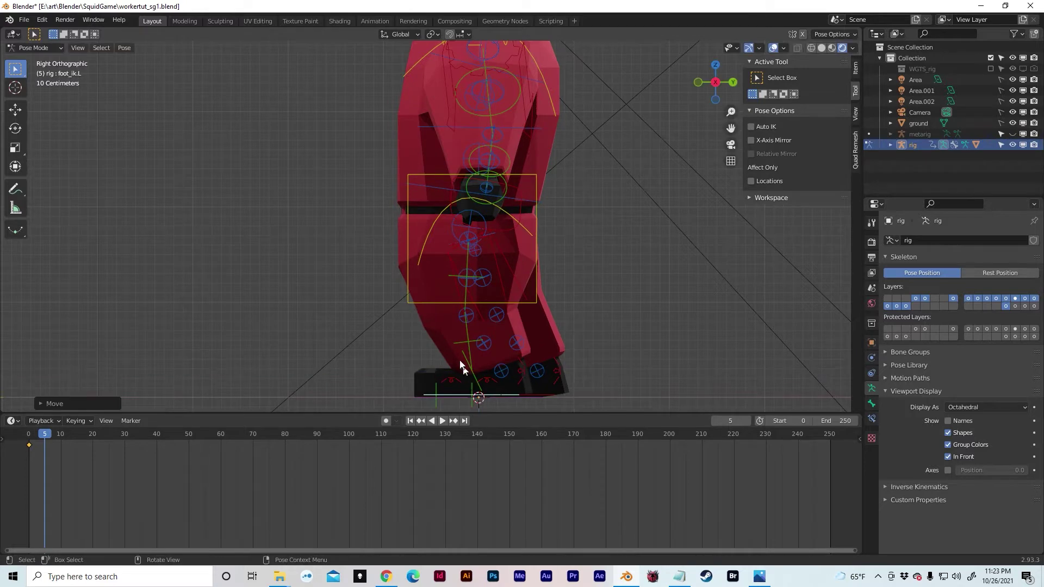
Nudge the left shin tweak control slightly forward and up at frame 5
{"action": "left_click", "coordinate": [466, 315]}
{"action": "key", "text": "g"}
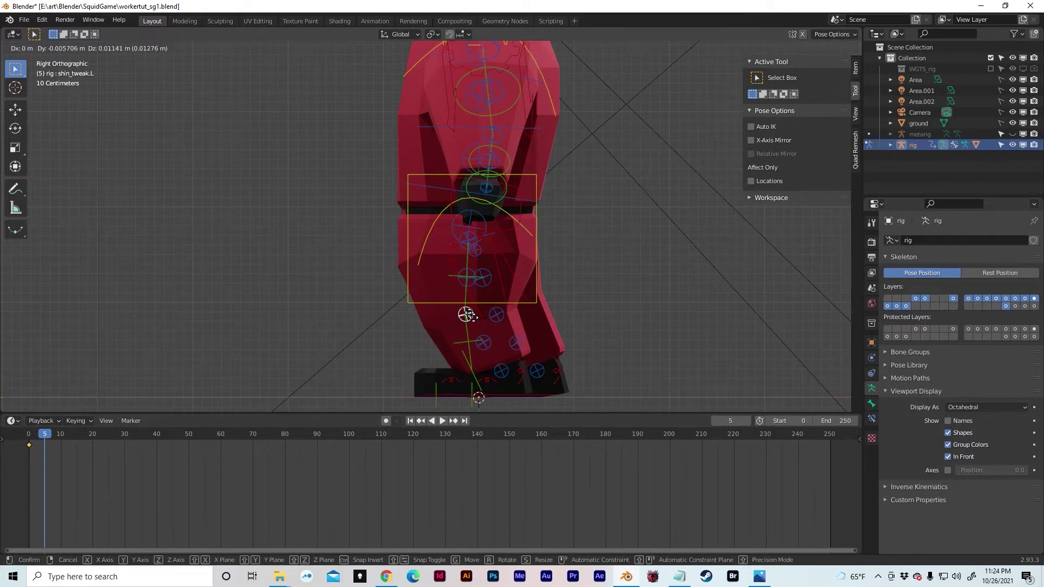
{"action": "left_click", "coordinate": [463, 313]}
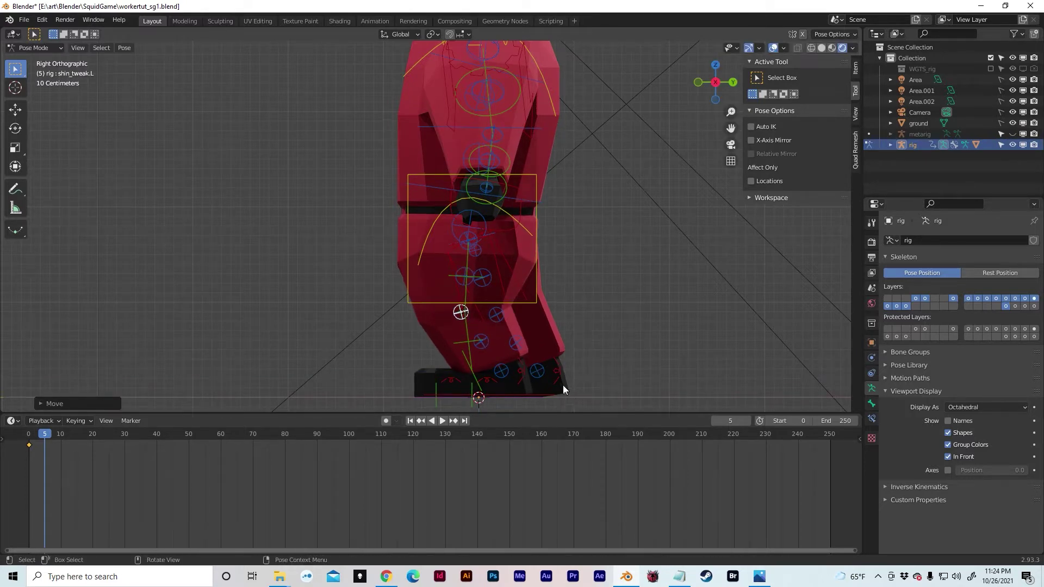
{"action": "middle_click_drag", "start_coordinate": [418, 310], "coordinate": [636, 269]}
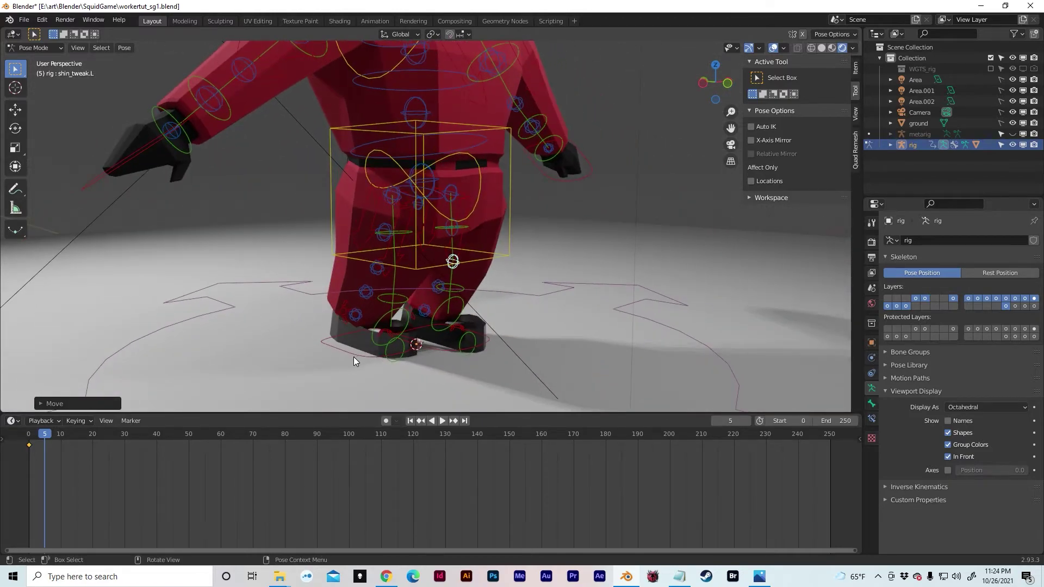
At frame 5, lift the right foot IK control off the ground and rotate it about global X so the toes point down
{"action": "left_click", "coordinate": [398, 354]}
{"action": "key", "text": "g"}
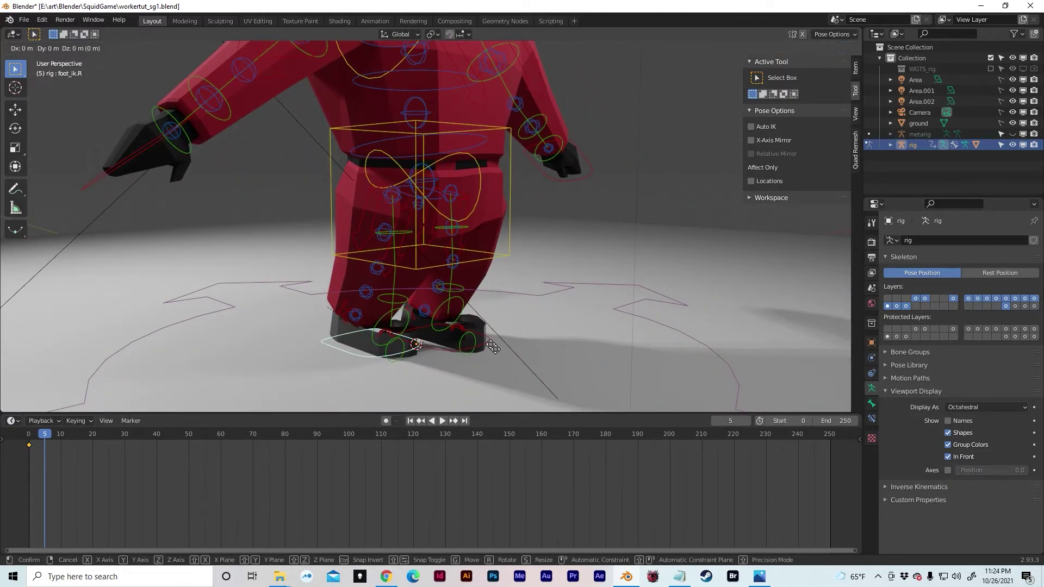
{"action": "left_click", "coordinate": [484, 325]}
{"action": "middle_click_drag", "start_coordinate": [421, 312], "coordinate": [576, 302]}
{"action": "key", "text": "r"}
{"action": "key", "text": "x"}
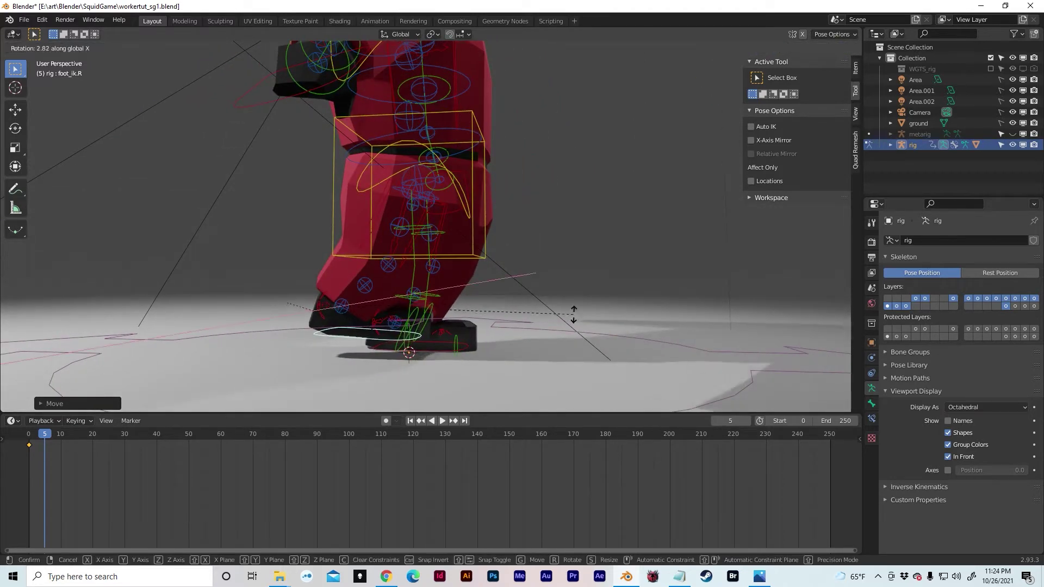
{"action": "left_click", "coordinate": [551, 365]}
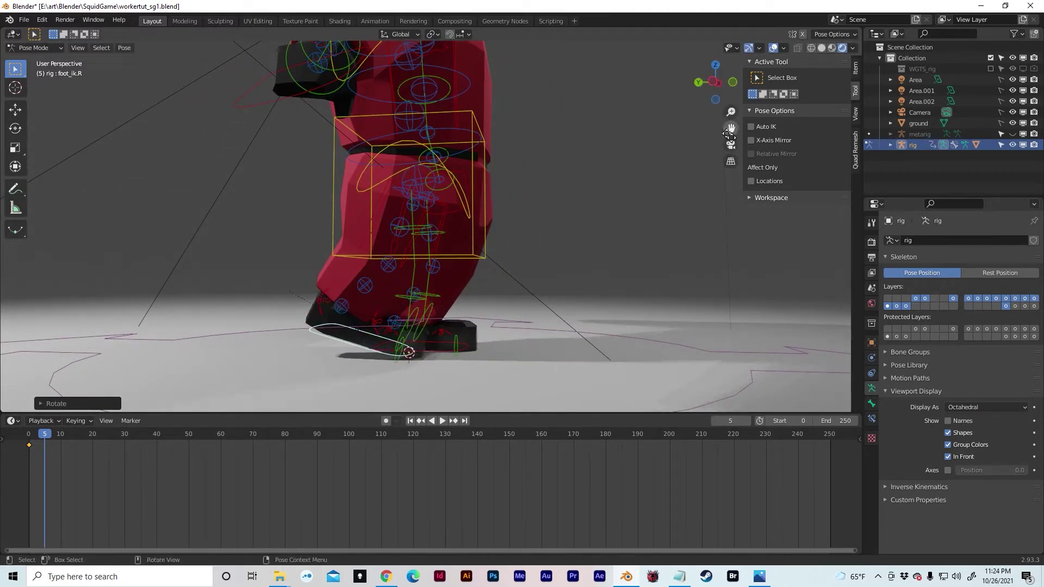
Move the tilted right foot IK control forward along global Y until the foot sits beside the left foot
{"action": "left_click", "coordinate": [711, 83]}
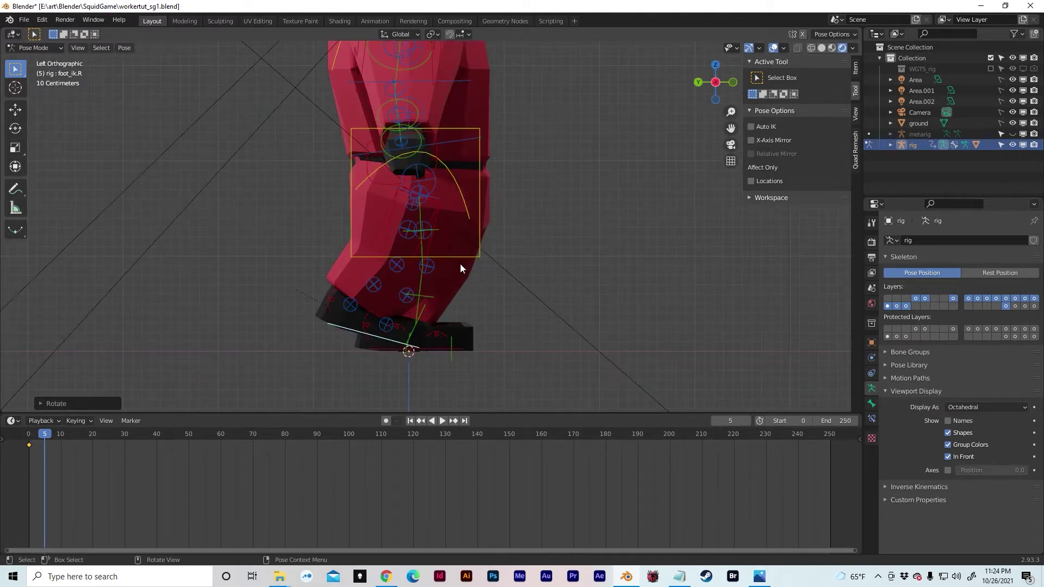
{"action": "key", "text": "g"}
{"action": "key", "text": "y"}
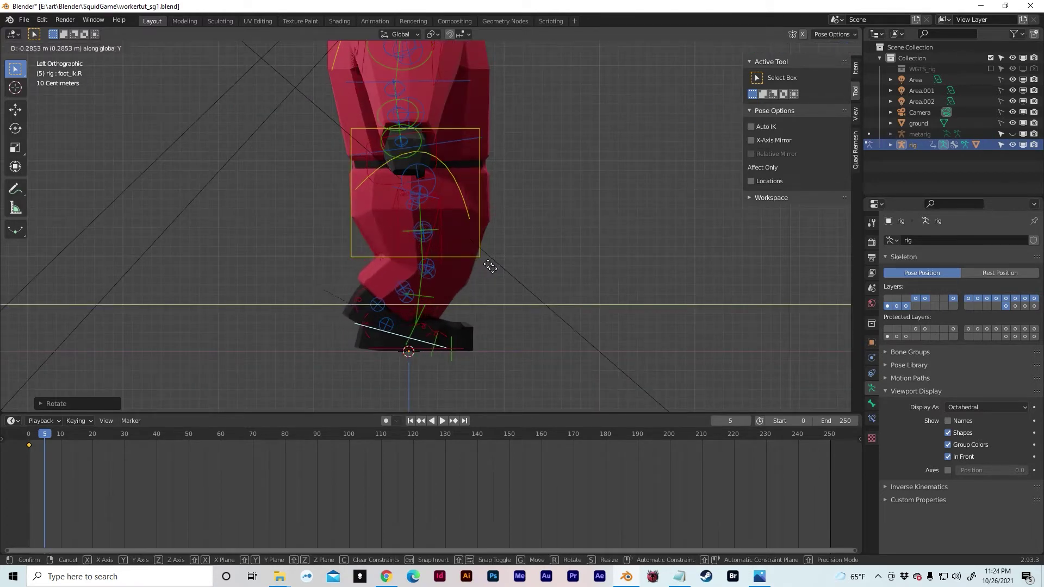
{"action": "left_click", "coordinate": [490, 265]}
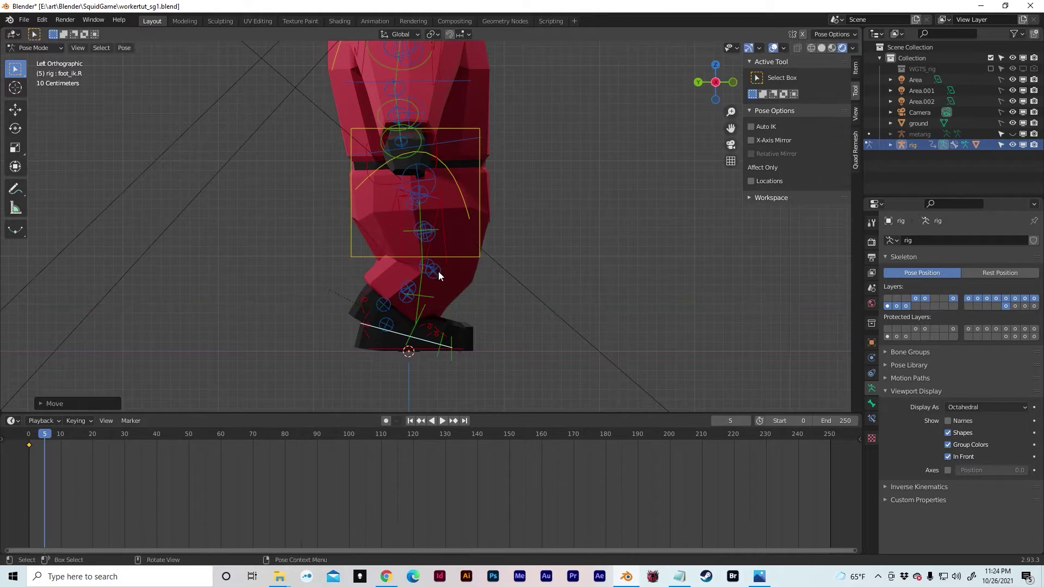
Nudge the right shin tweak control forward along global Y at frame 5 to push the knee out
{"action": "middle_click_drag", "start_coordinate": [438, 272], "coordinate": [463, 266]}
{"action": "left_click", "coordinate": [413, 283]}
{"action": "key", "text": "g"}
{"action": "key", "text": "y"}
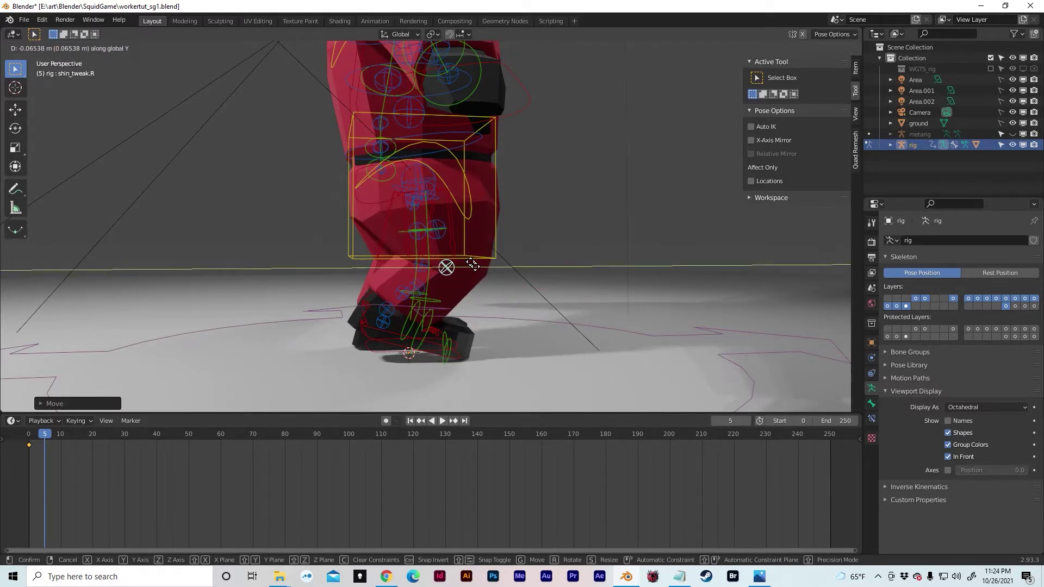
{"action": "left_click", "coordinate": [472, 264]}
{"action": "middle_click_drag", "start_coordinate": [470, 262], "coordinate": [334, 256]}
{"action": "middle_click_drag", "start_coordinate": [455, 239], "coordinate": [344, 231]}
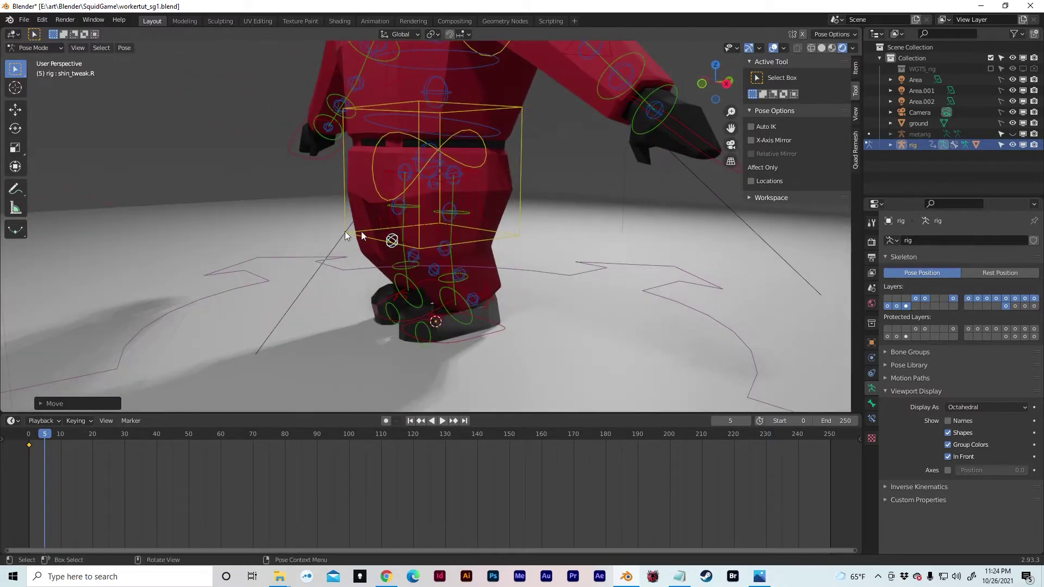
{"action": "mouse_move", "coordinate": [518, 281]}
{"action": "middle_mouse_down"}
{"action": "mouse_move", "coordinate": [462, 277]}
{"action": "mouse_move", "coordinate": [510, 279]}
{"action": "middle_mouse_up"}
Select all the rig's bones and insert Location and Rotation keyframes at frame 5
{"action": "key", "text": "a"}
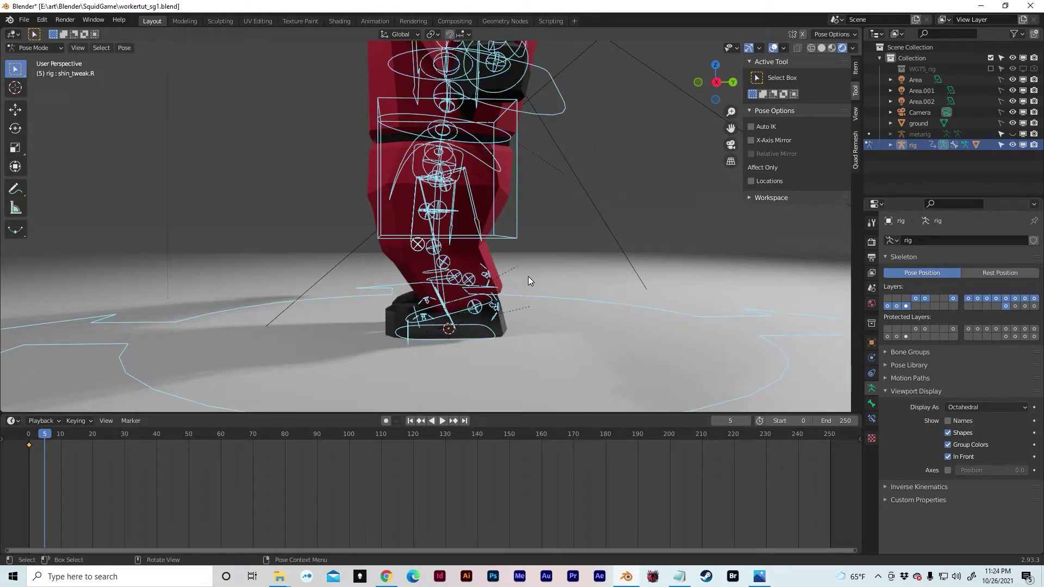
{"action": "key", "text": "i"}
{"action": "left_click", "coordinate": [523, 277]}
{"action": "key", "text": "i"}
{"action": "left_click", "coordinate": [490, 267]}
Go to frame 10 and move the right foot IK control forward about 0.9 m along global Y
{"action": "key", "text": "space"}
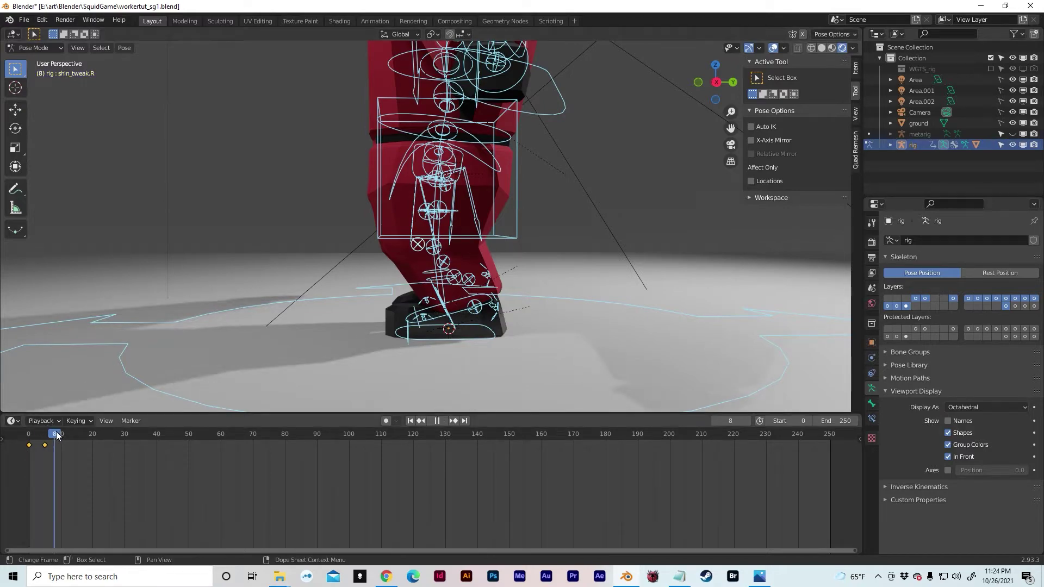
{"action": "key", "text": "space"}
{"action": "middle_click_drag", "start_coordinate": [498, 216], "coordinate": [726, 219]}
{"action": "scroll", "coordinate": [428, 322], "scroll_direction": "down", "scroll_amount": 3}
{"action": "left_click", "coordinate": [346, 334]}
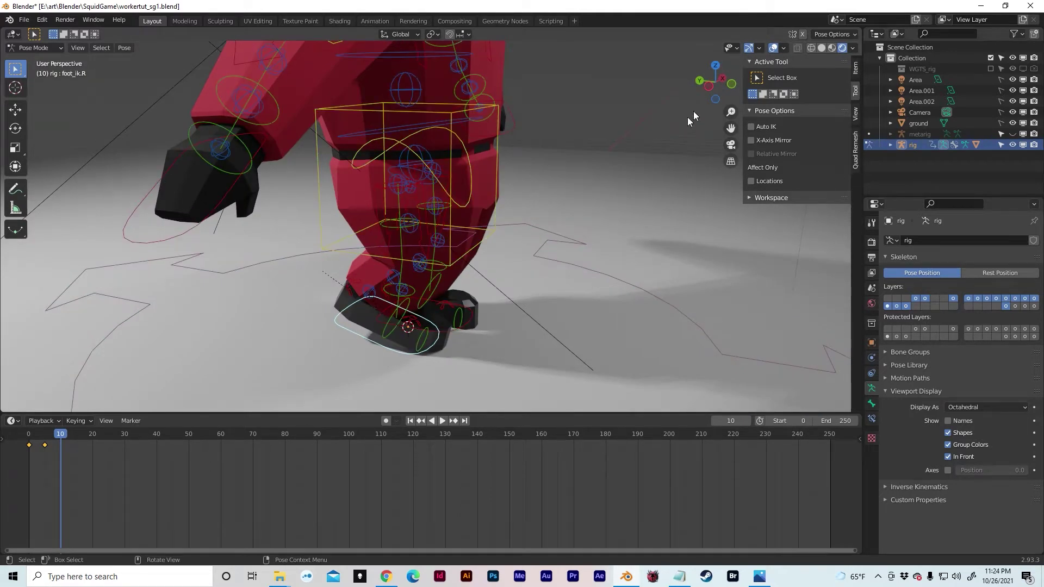
{"action": "left_click", "coordinate": [709, 84]}
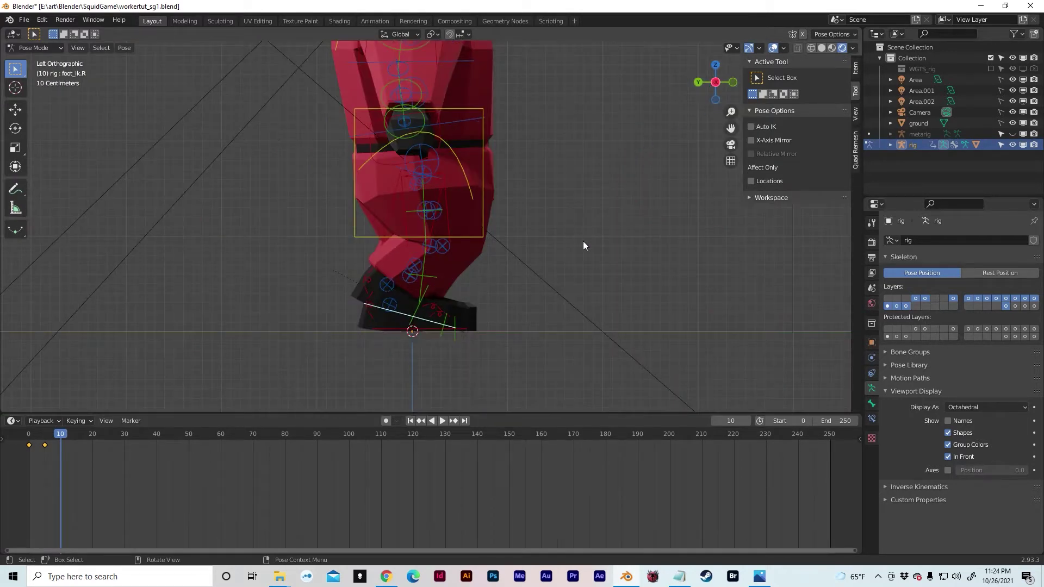
{"action": "key", "text": "g"}
{"action": "key", "text": "y"}
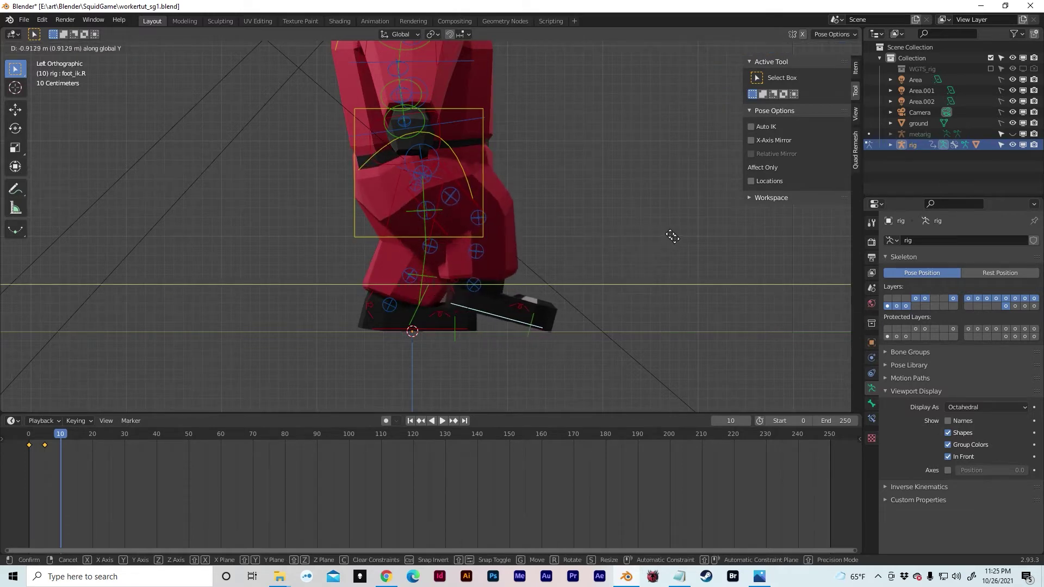
{"action": "left_click", "coordinate": [670, 237]}
Level the right foot about global X, lower it about 0.21 m to the ground, and nudge it slightly forward along global Y
{"action": "key", "text": "r"}
{"action": "key", "text": "x"}
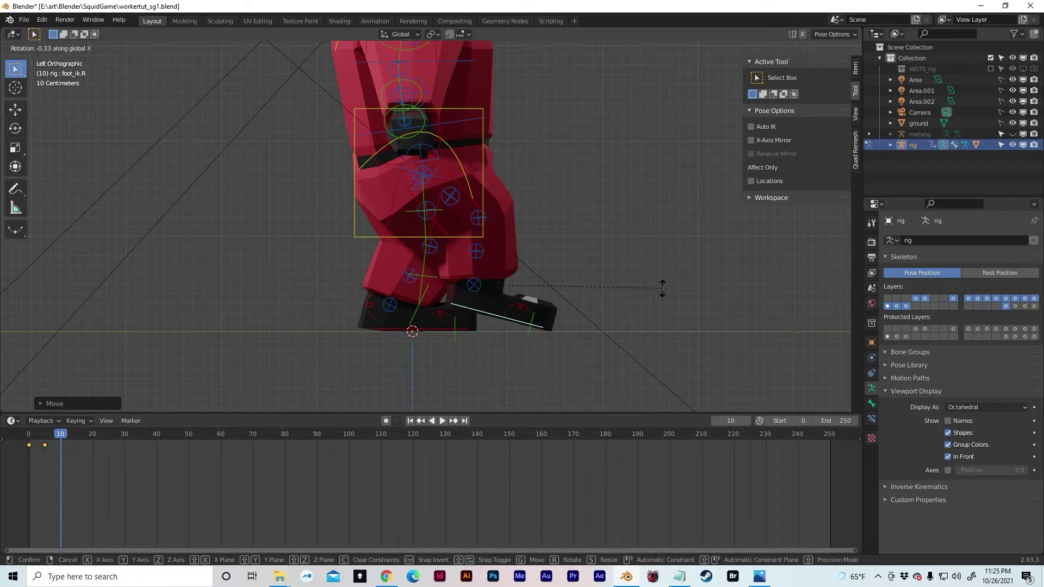
{"action": "left_click", "coordinate": [638, 250]}
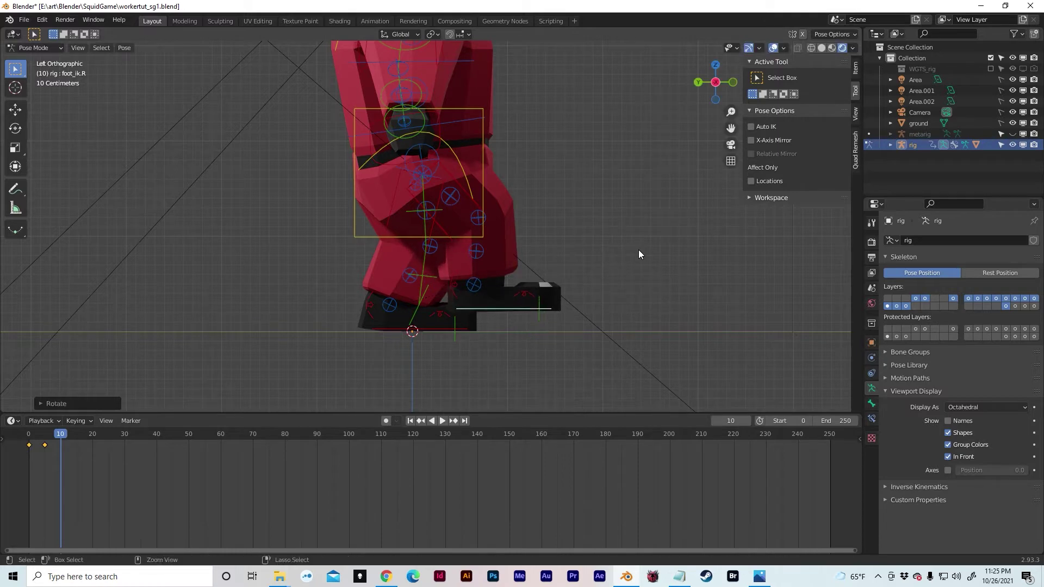
{"action": "key", "text": "g"}
{"action": "key", "text": "z"}
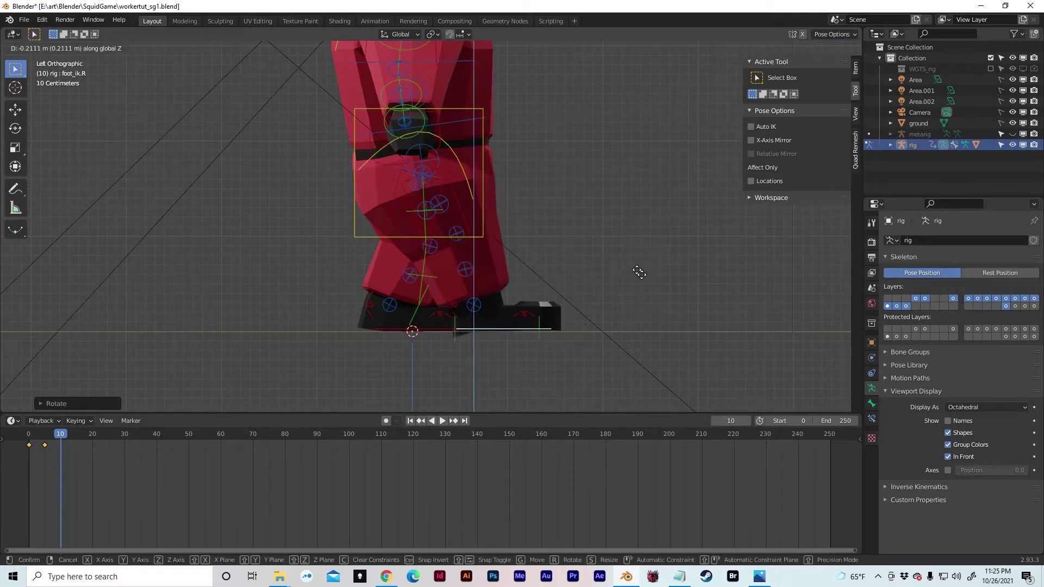
{"action": "left_click", "coordinate": [638, 271]}
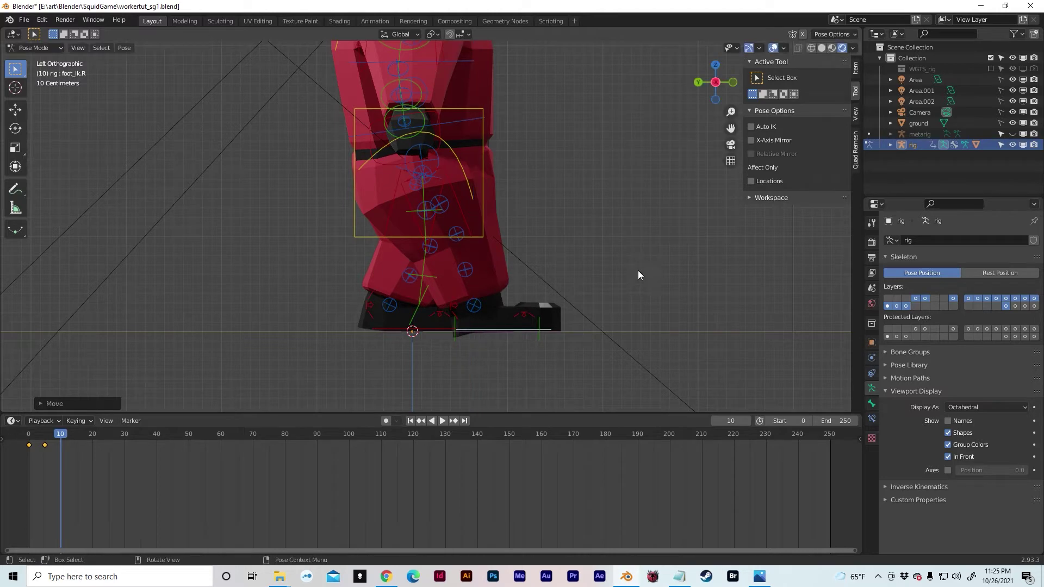
{"action": "key", "text": "g"}
{"action": "key", "text": "y"}
{"action": "left_click", "coordinate": [610, 291]}
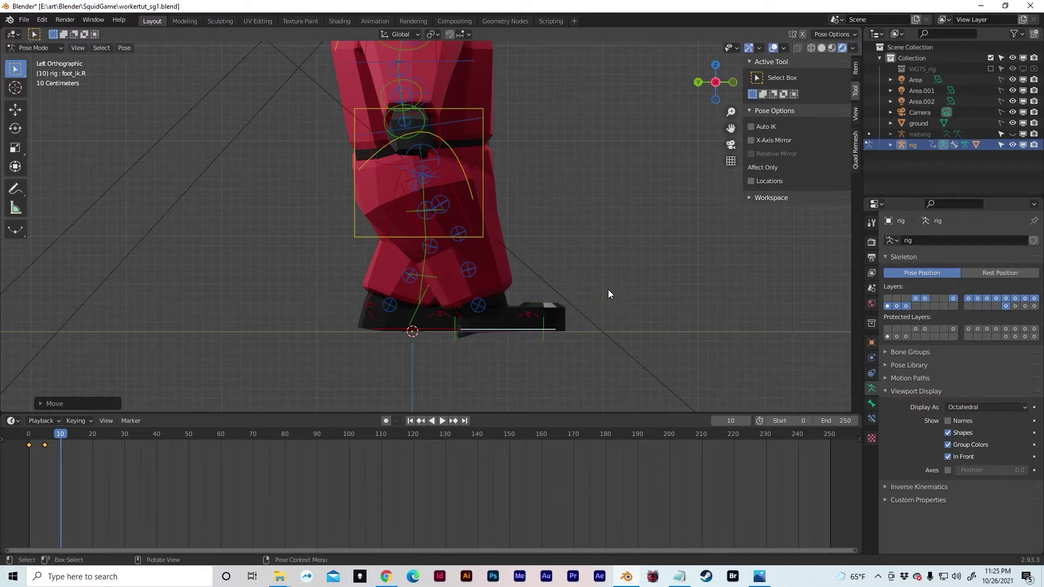
At frame 10, move the left foot IK control backward about 0.5 m along global Y
{"action": "left_click", "coordinate": [388, 332]}
{"action": "mouse_move", "coordinate": [388, 331]}
{"action": "middle_mouse_down"}
{"action": "mouse_move", "coordinate": [413, 348]}
{"action": "mouse_move", "coordinate": [402, 336]}
{"action": "middle_mouse_up"}
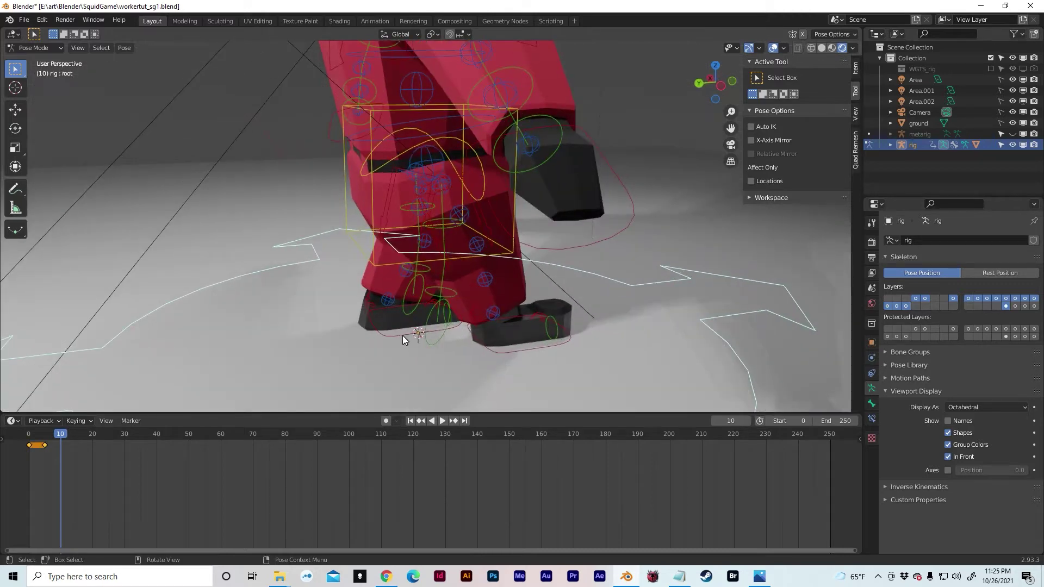
{"action": "left_click", "coordinate": [712, 80]}
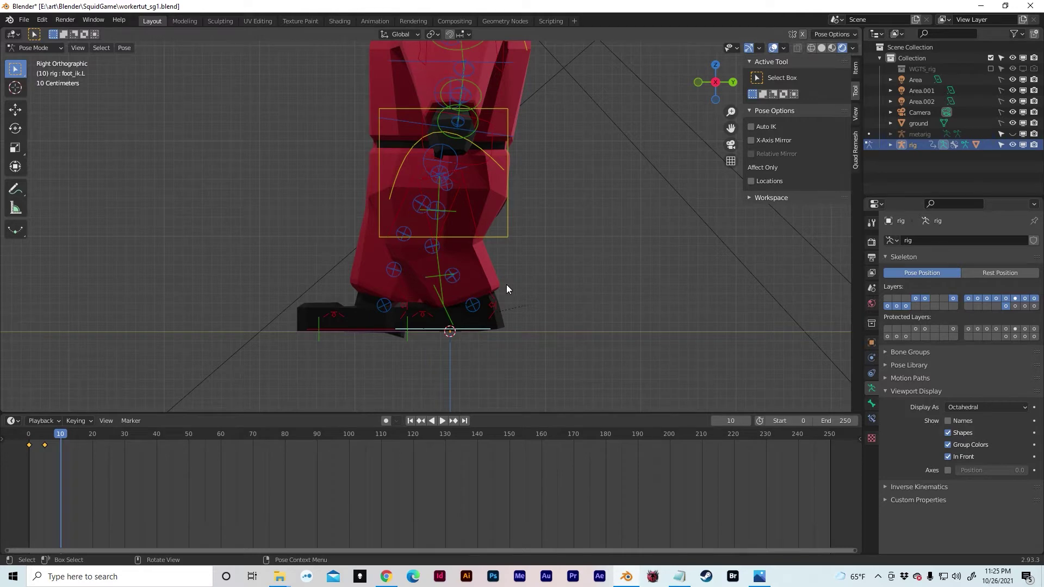
{"action": "key", "text": "g"}
{"action": "key", "text": "y"}
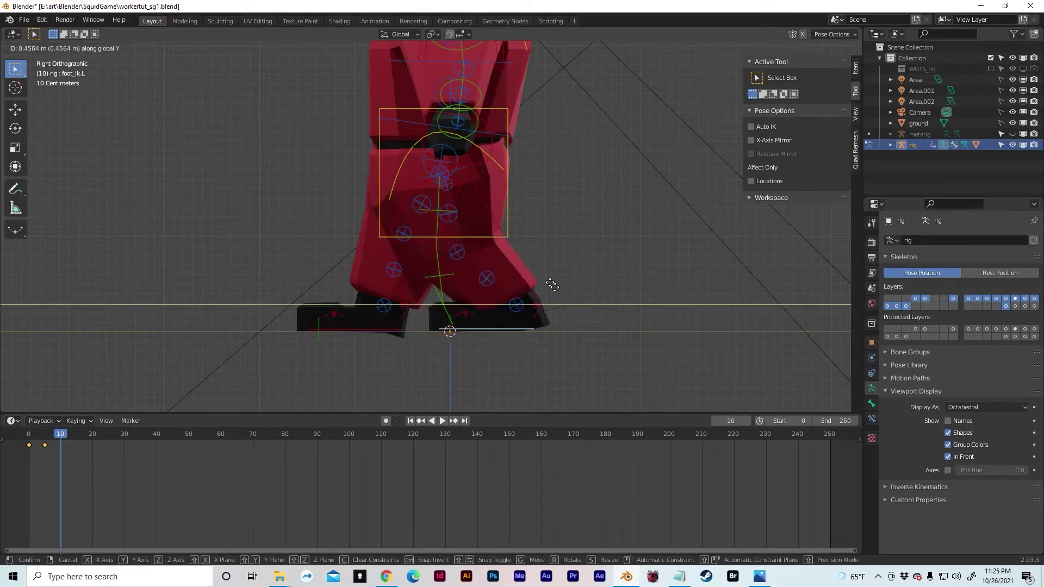
{"action": "left_click", "coordinate": [553, 285]}
Raise the left shin tweak control slightly along global Z at frame 10
{"action": "left_click", "coordinate": [463, 252]}
{"action": "key", "text": "g"}
{"action": "key", "text": "z"}
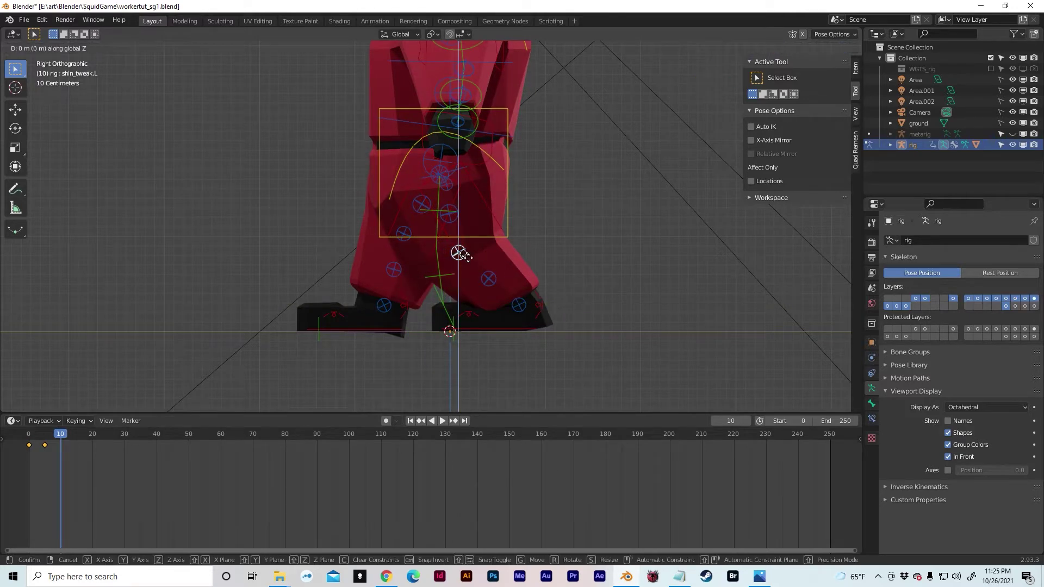
{"action": "left_click", "coordinate": [464, 245]}
{"action": "middle_click_drag", "start_coordinate": [465, 245], "coordinate": [179, 260]}
Select all the rig's bones and insert Location and Rotation keyframes at frame 10
{"action": "key", "text": "a"}
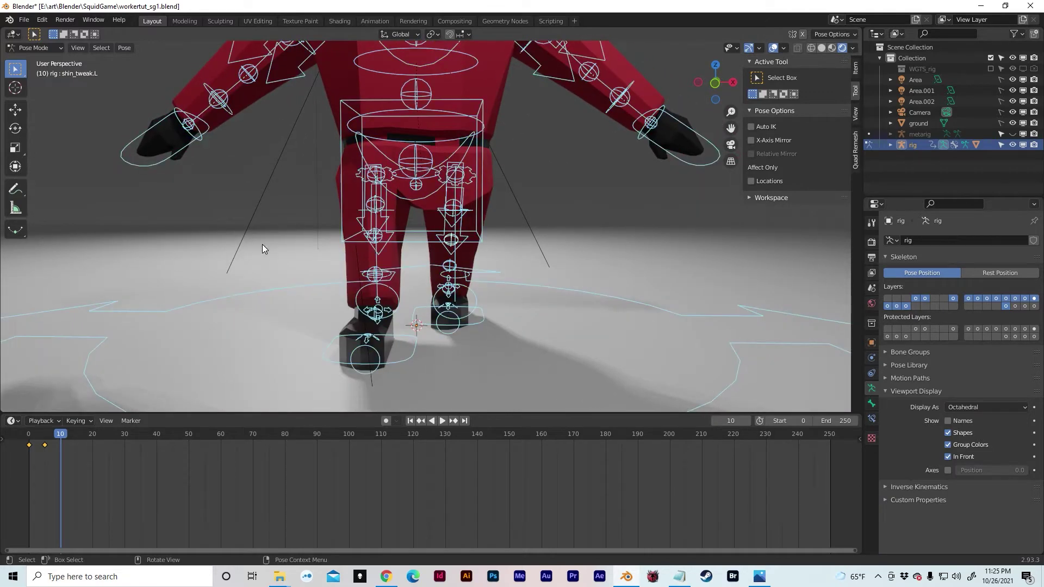
{"action": "key", "text": "i"}
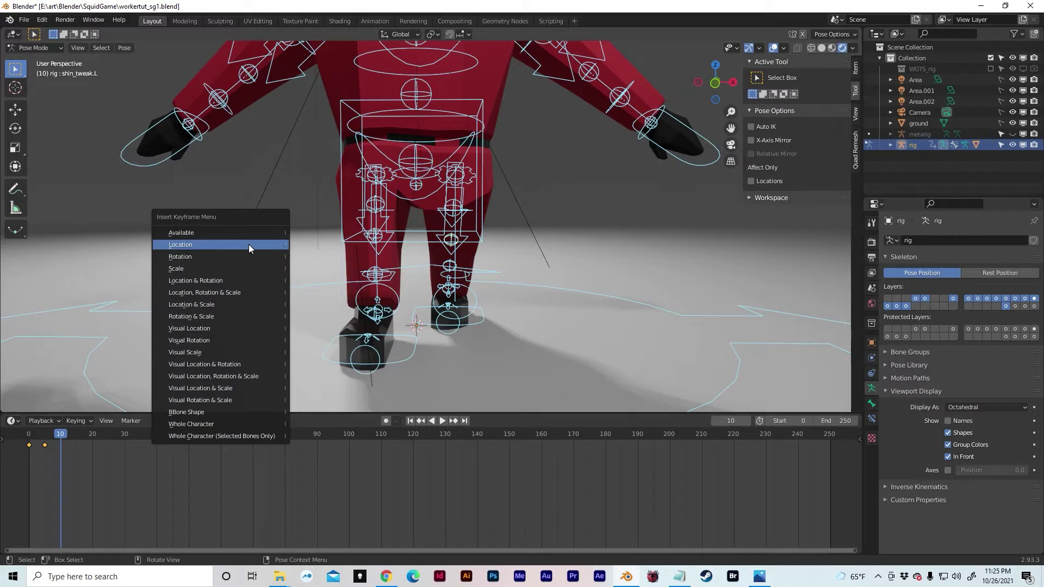
{"action": "left_click", "coordinate": [249, 243]}
{"action": "key", "text": "i"}
{"action": "left_click", "coordinate": [211, 262]}
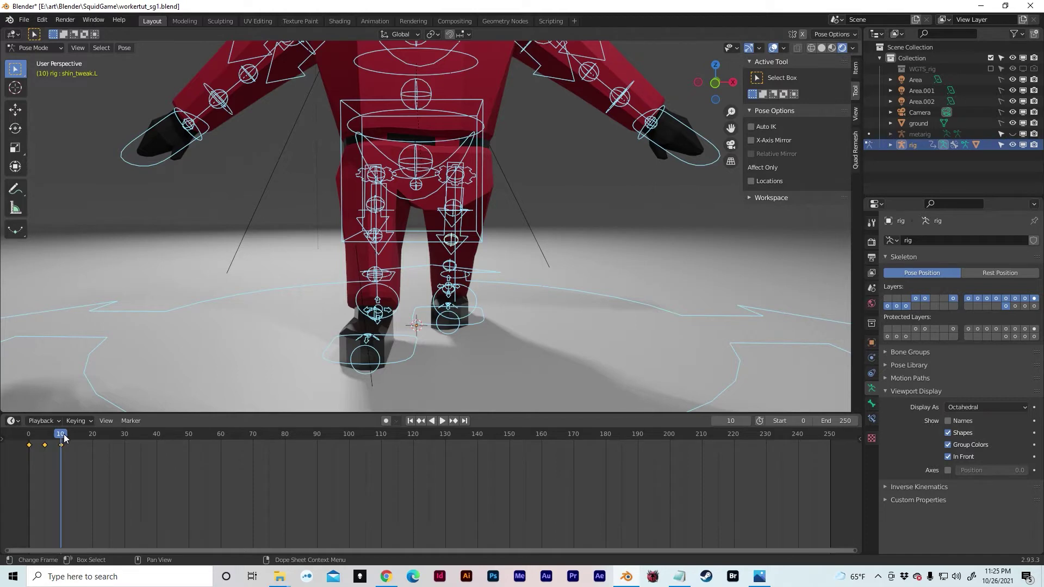
Go to frame 15 and move the right foot IK control backward along global Y until the foot sits under the body
{"action": "key", "text": "space"}
{"action": "key", "text": "space"}
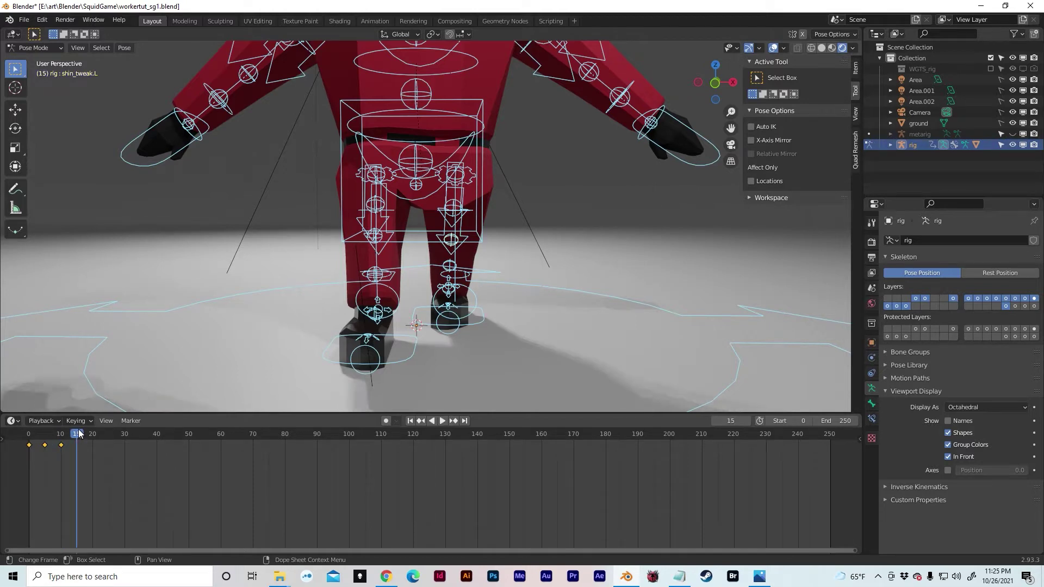
{"action": "middle_click_drag", "start_coordinate": [565, 226], "coordinate": [472, 255]}
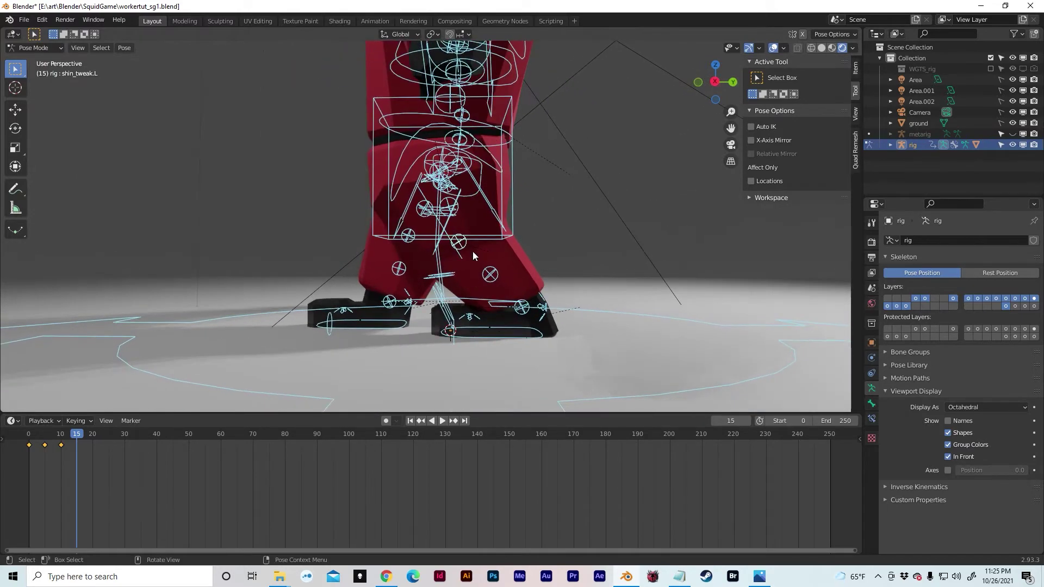
{"action": "left_click", "coordinate": [380, 328]}
{"action": "middle_click_drag", "start_coordinate": [379, 325], "coordinate": [615, 328]}
{"action": "key", "text": "g"}
{"action": "key", "text": "y"}
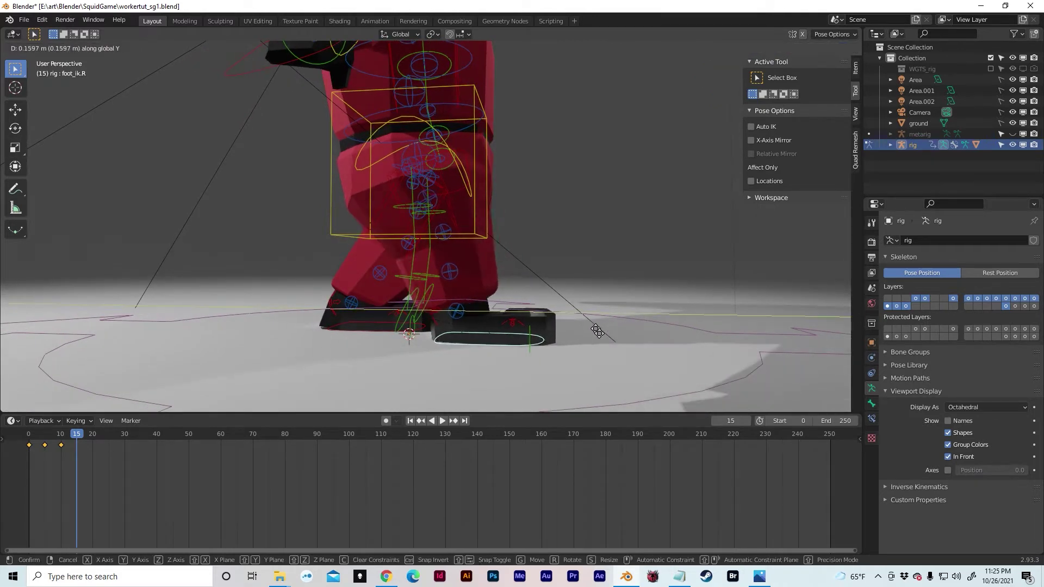
{"action": "left_click", "coordinate": [531, 329]}
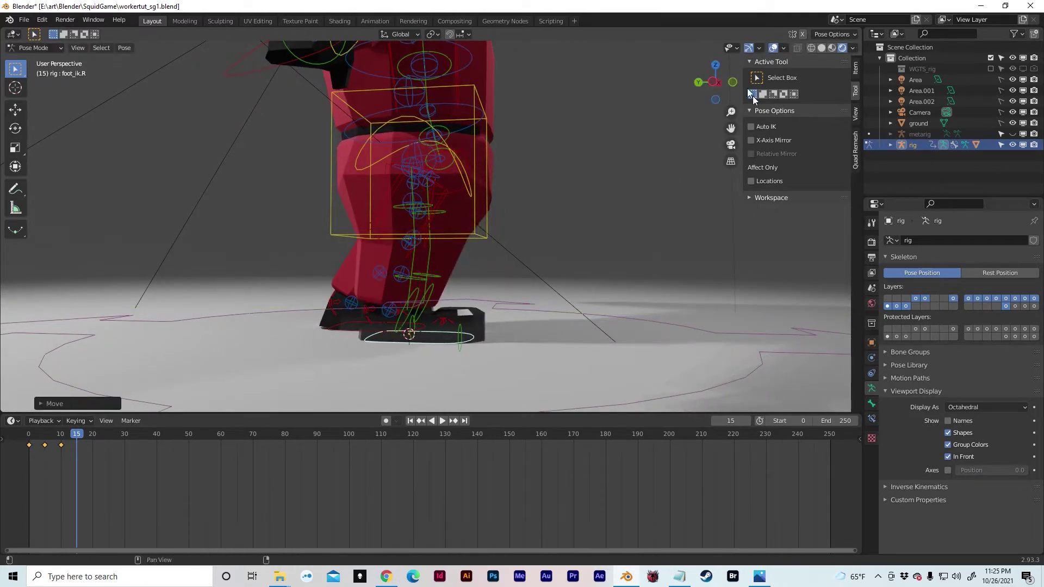
{"action": "left_click_drag", "start_coordinate": [711, 83], "coordinate": [711, 84]}
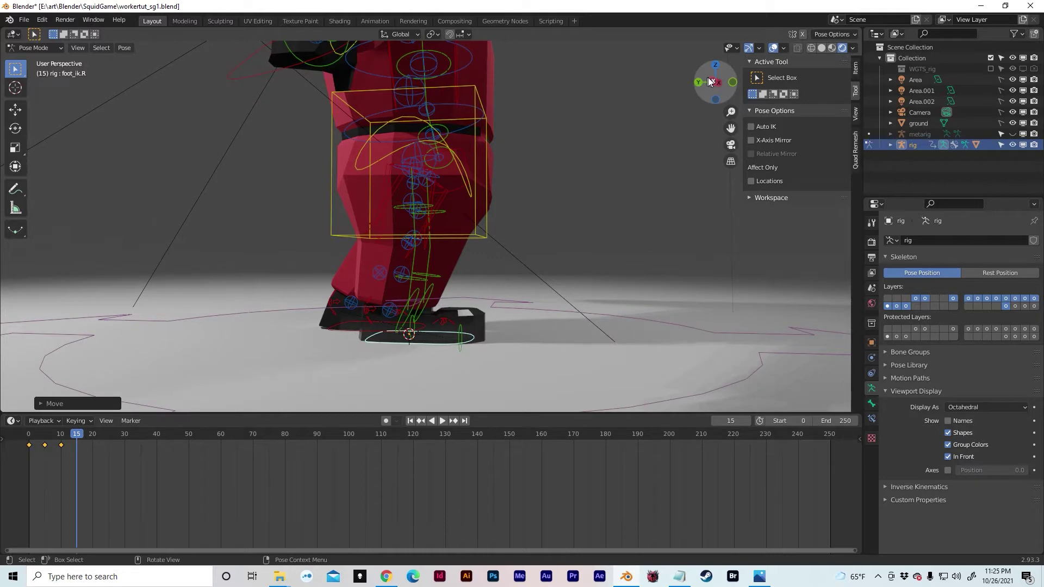
{"action": "left_click", "coordinate": [711, 81]}
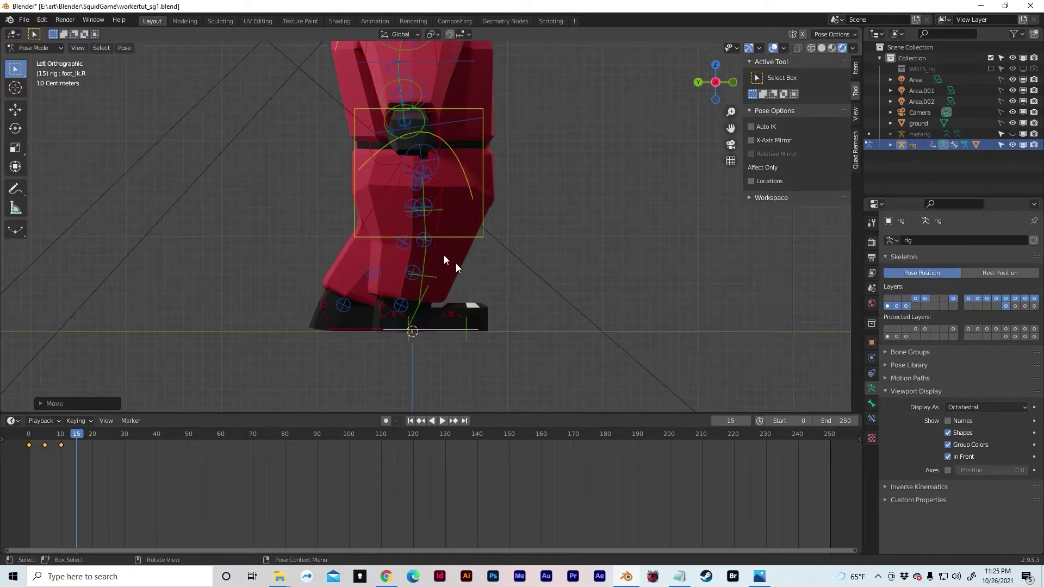
{"action": "key", "text": "g"}
{"action": "key", "text": "y"}
{"action": "left_click", "coordinate": [505, 290]}
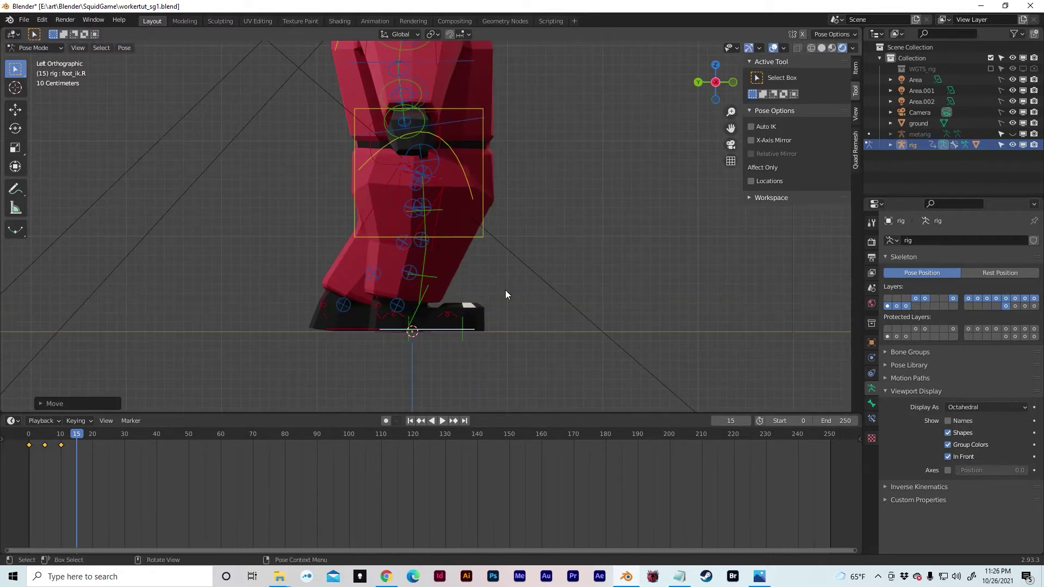
At frame 15, lower the right shin tweak control slightly along global Z and nudge it forward along global Y
{"action": "mouse_move", "coordinate": [419, 249]}
{"action": "middle_mouse_down"}
{"action": "mouse_move", "coordinate": [401, 260]}
{"action": "mouse_move", "coordinate": [422, 243]}
{"action": "mouse_move", "coordinate": [445, 250]}
{"action": "mouse_move", "coordinate": [422, 234]}
{"action": "middle_mouse_up"}
{"action": "left_click", "coordinate": [444, 244]}
{"action": "left_click", "coordinate": [439, 247]}
{"action": "key", "text": "g"}
{"action": "key", "text": "z"}
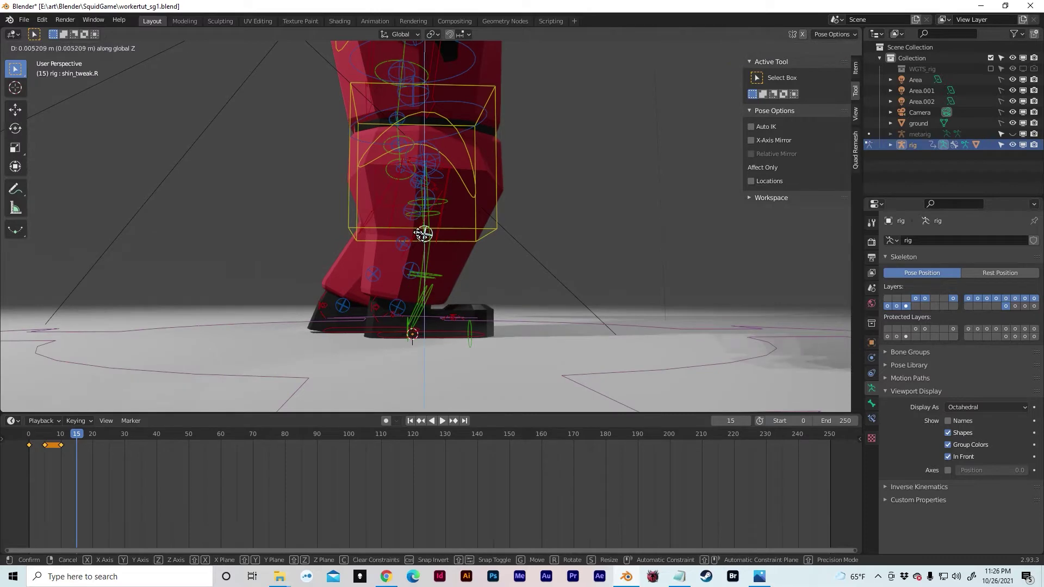
{"action": "left_click", "coordinate": [421, 241]}
{"action": "key", "text": "g"}
{"action": "key", "text": "y"}
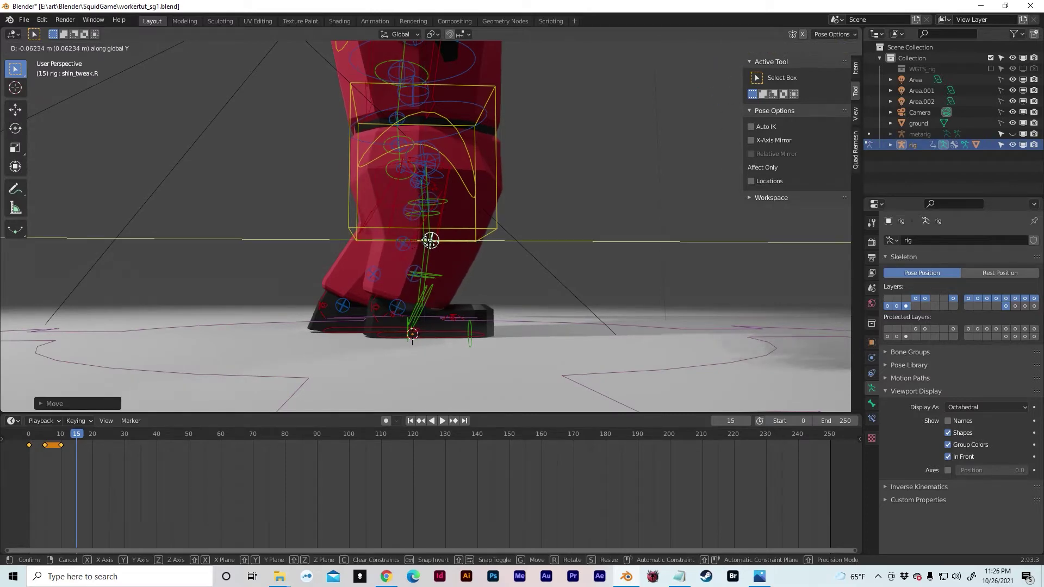
{"action": "left_click", "coordinate": [425, 244]}
At frame 15, raise the left foot IK control along global Z, tilt it heel-up about global X, and shift it forward along Y
{"action": "middle_click_drag", "start_coordinate": [373, 279], "coordinate": [507, 329]}
{"action": "left_click", "coordinate": [500, 341]}
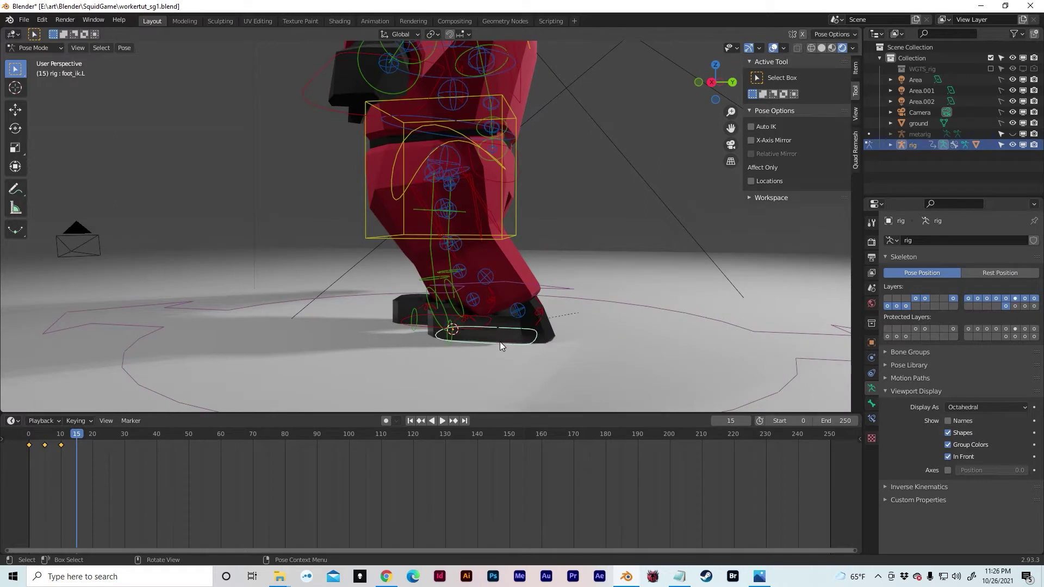
{"action": "left_click", "coordinate": [711, 82]}
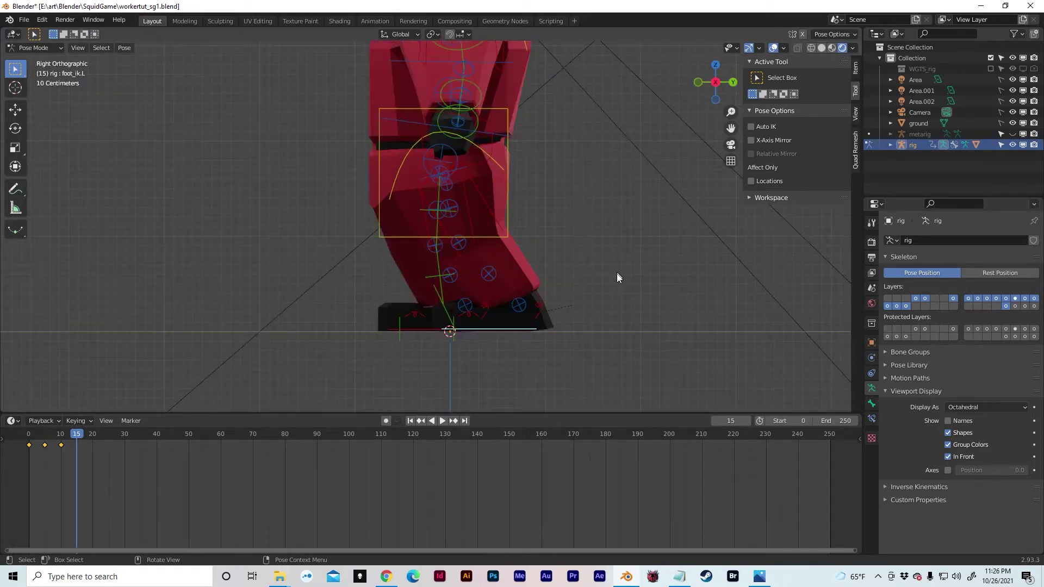
{"action": "key", "text": "g"}
{"action": "key", "text": "z"}
{"action": "left_click", "coordinate": [609, 250]}
{"action": "key", "text": "r"}
{"action": "key", "text": "x"}
{"action": "left_click", "coordinate": [585, 214]}
{"action": "key", "text": "g"}
{"action": "key", "text": "y"}
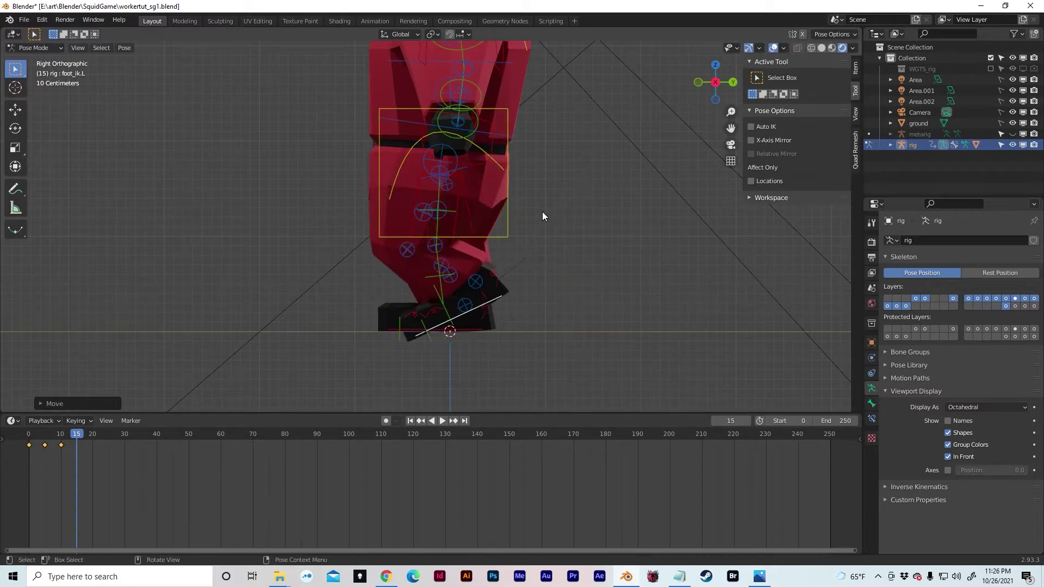
{"action": "left_click", "coordinate": [541, 207]}
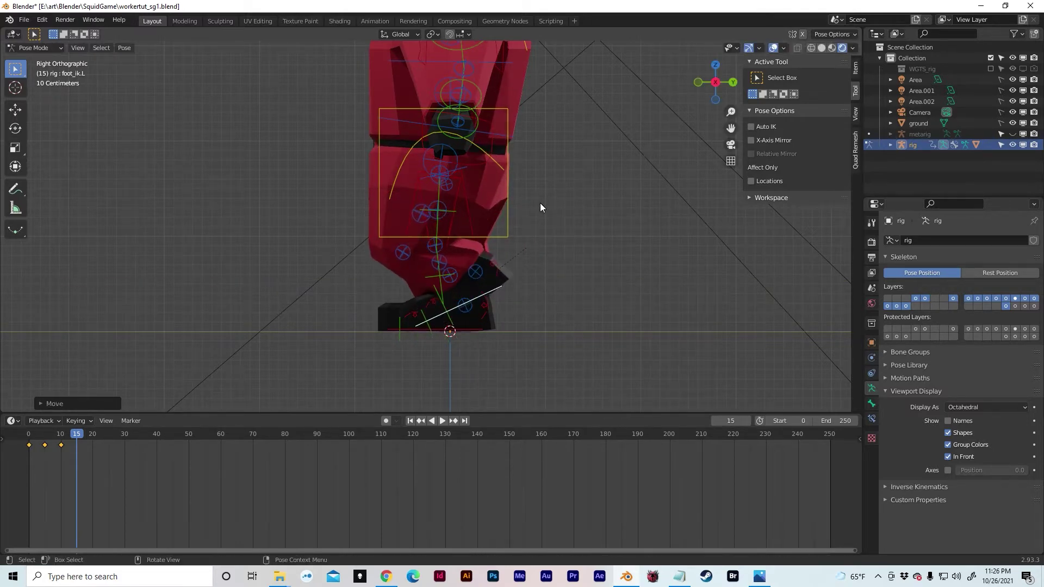
Select all the rig's bones and insert Location and Rotation keyframes at frame 15
{"action": "left_click", "coordinate": [403, 253]}
{"action": "middle_click_drag", "start_coordinate": [402, 253], "coordinate": [758, 249]}
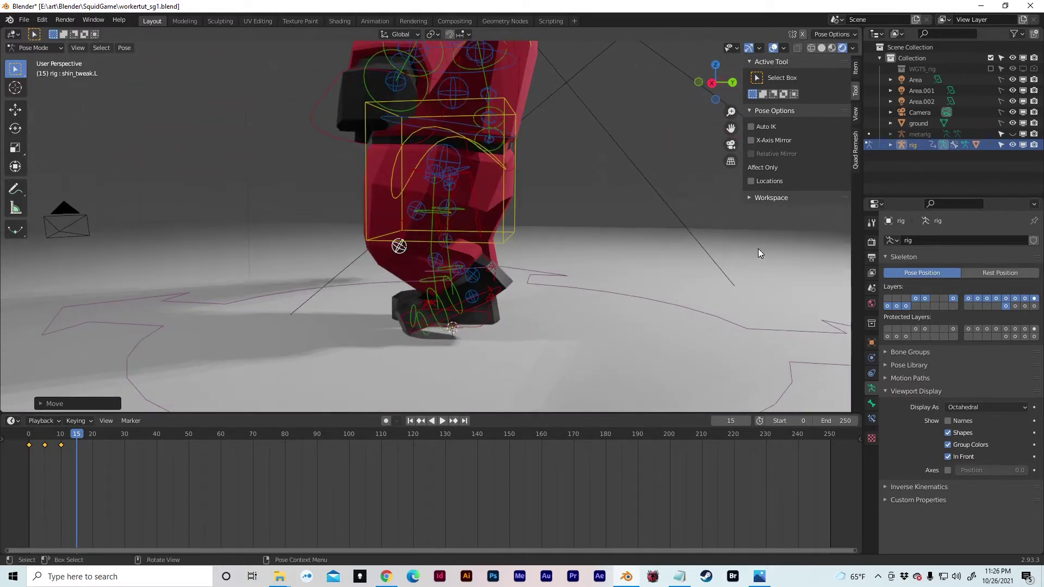
{"action": "middle_click_drag", "start_coordinate": [693, 294], "coordinate": [659, 307]}
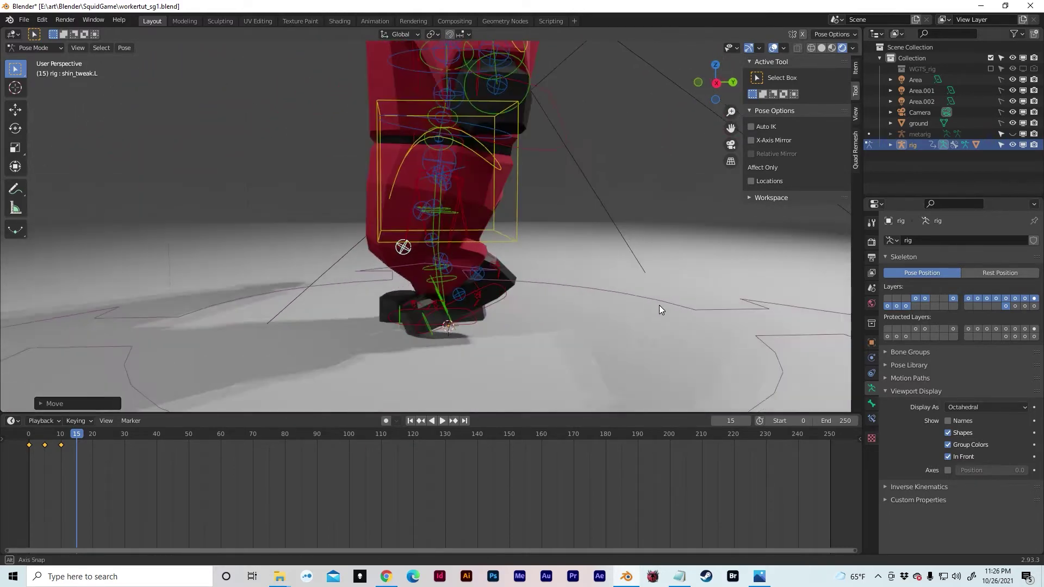
{"action": "key", "text": "i"}
{"action": "left_click", "coordinate": [534, 282]}
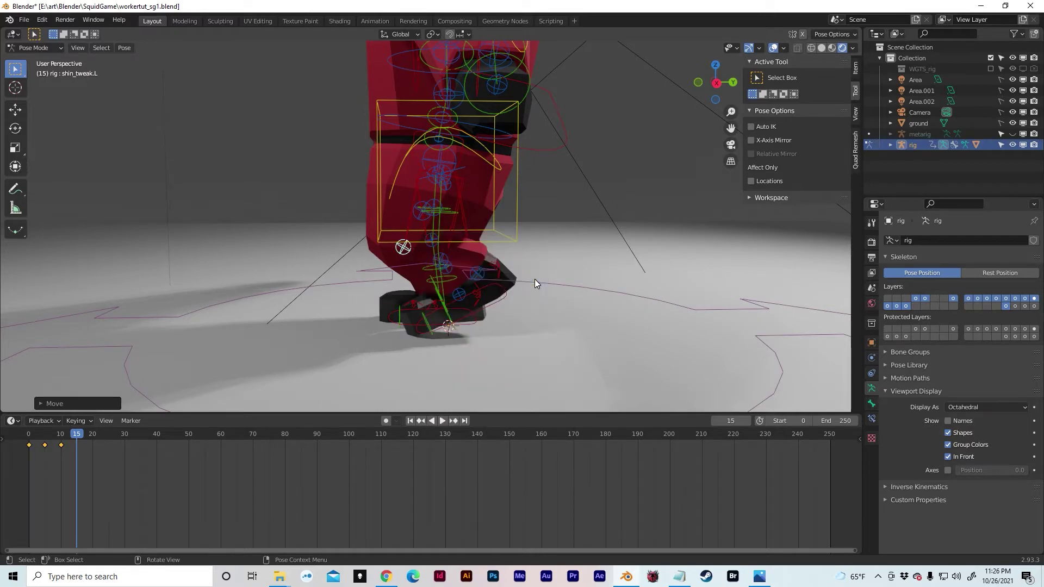
{"action": "key", "text": "a"}
{"action": "key", "text": "i"}
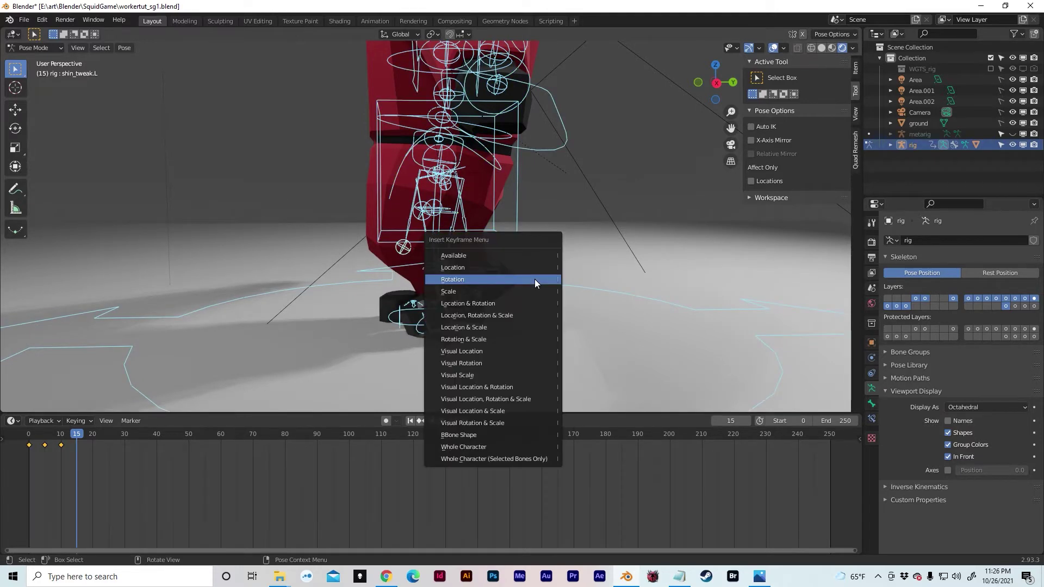
{"action": "left_click", "coordinate": [521, 282]}
{"action": "key", "text": "i"}
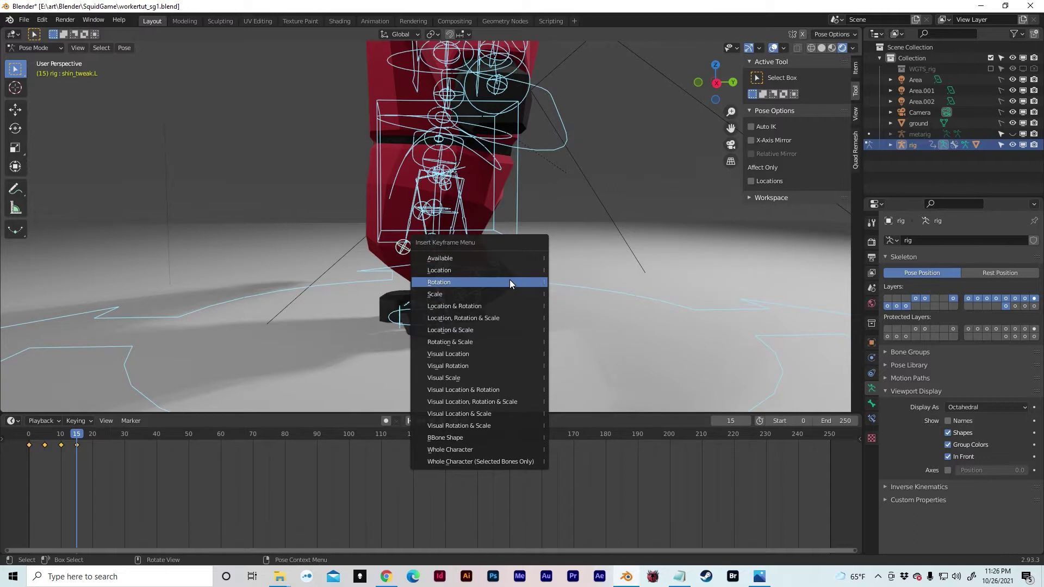
{"action": "left_click", "coordinate": [510, 280]}
{"action": "key", "text": "i"}
{"action": "left_click", "coordinate": [484, 251]}
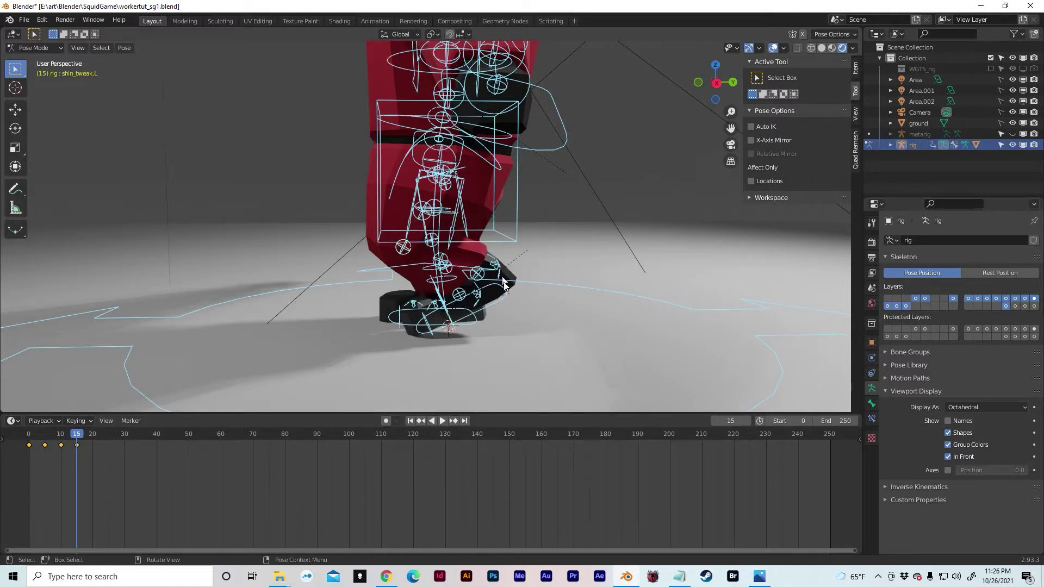
Copy the keyframes from frames 0 to 15, paste them at frame 20, and play back the extended walk
{"action": "left_click_drag", "start_coordinate": [98, 462], "coordinate": [24, 447]}
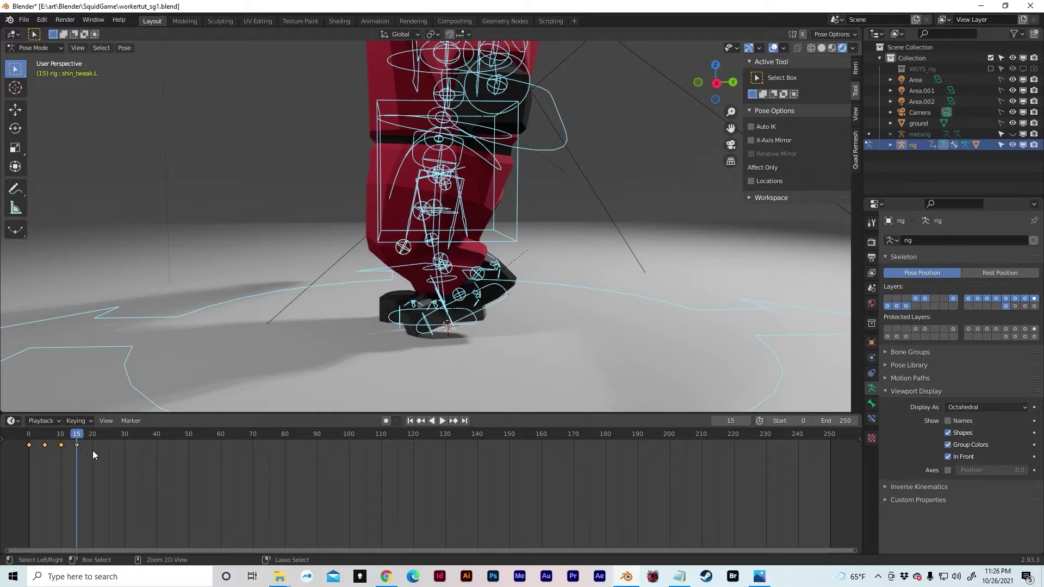
{"action": "key", "text": "space"}
{"action": "key", "text": "space"}
{"action": "key", "text": "ctrl+v"}
{"action": "left_click_drag", "start_coordinate": [94, 437], "coordinate": [30, 439]}
{"action": "key", "text": "space"}
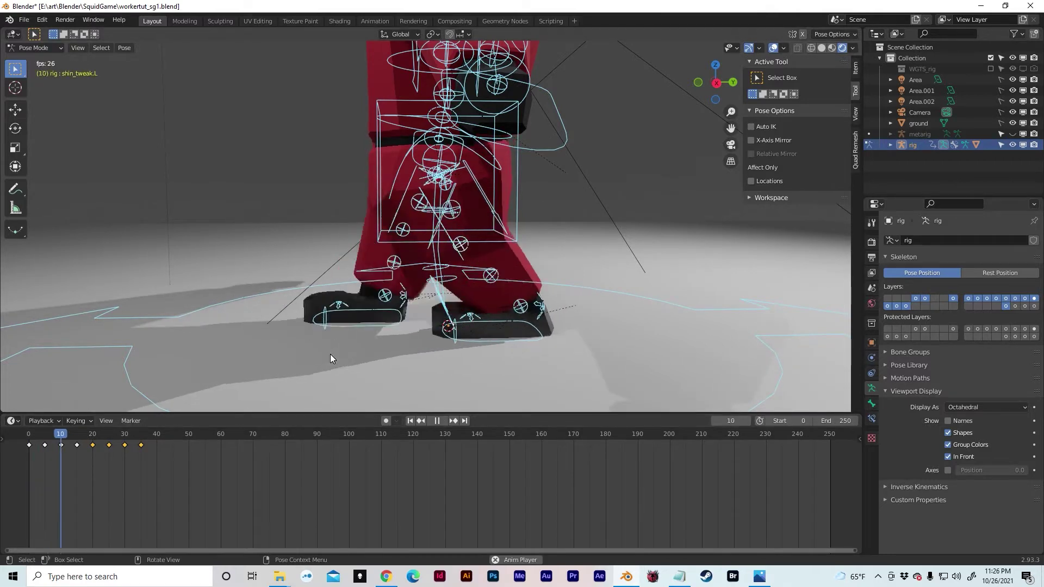
{"action": "key", "text": "space"}
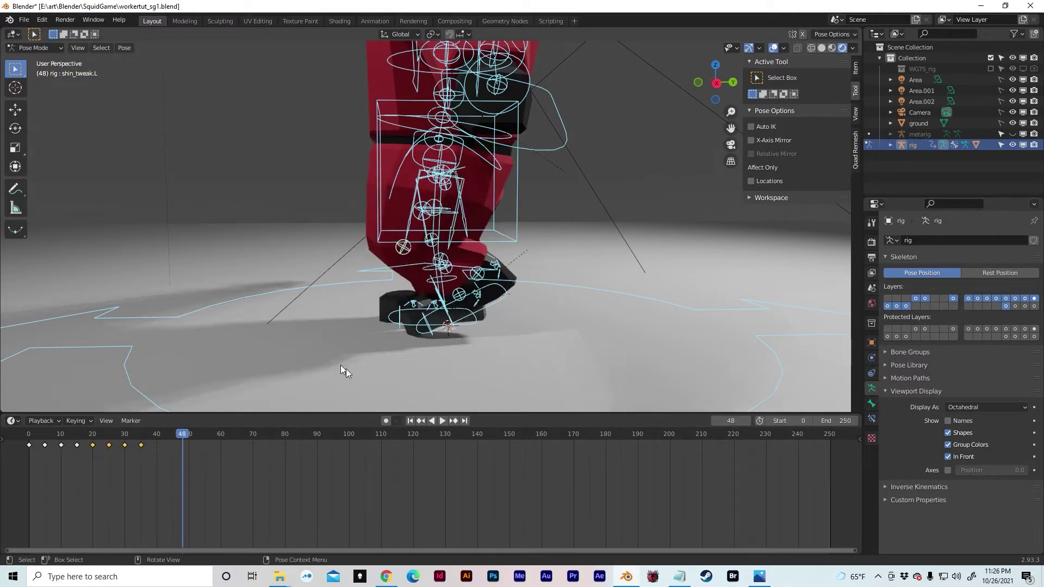
Copy the keyframes from frames 0 to 35 and paste them at frames 40, 80, 120, 160, 200 and 240
{"action": "left_click_drag", "start_coordinate": [181, 433], "coordinate": [21, 446]}
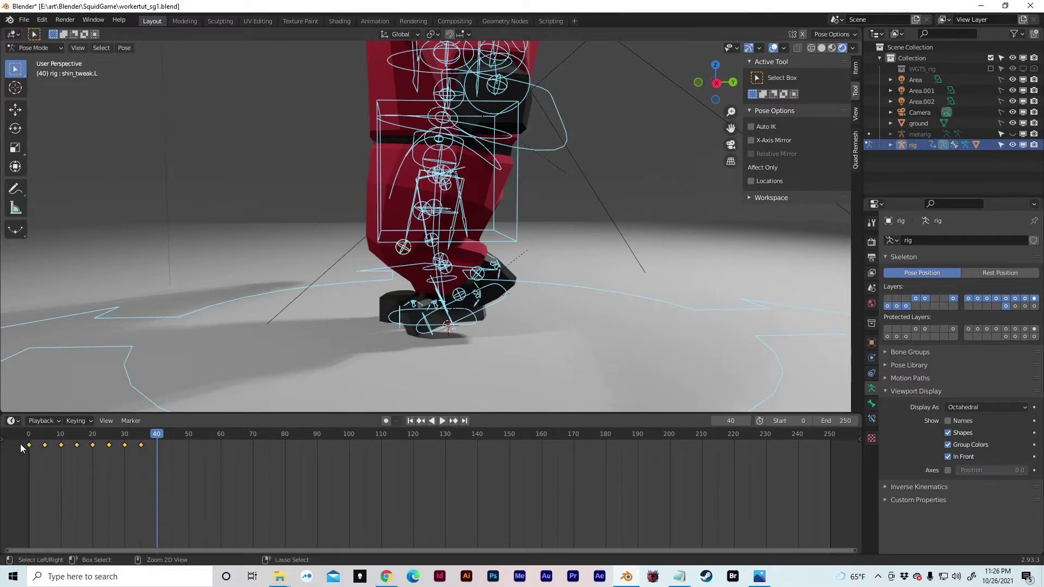
{"action": "key", "text": "ctrl+v"}
{"action": "left_click_drag", "start_coordinate": [163, 435], "coordinate": [287, 435]}
{"action": "key", "text": "ctrl+v"}
{"action": "left_click", "coordinate": [413, 433]}
{"action": "key", "text": "ctrl+v"}
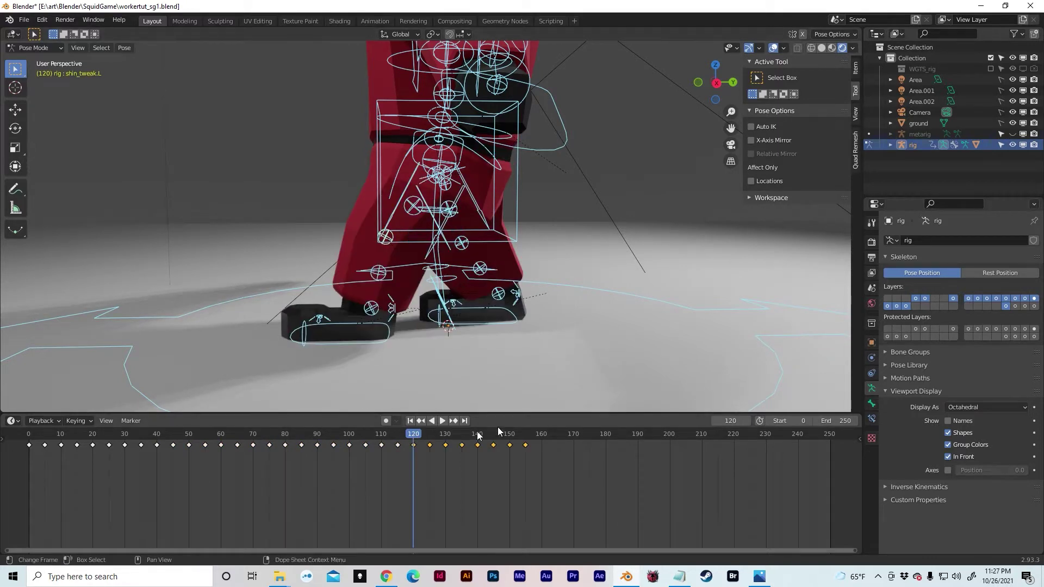
{"action": "left_click", "coordinate": [543, 433]}
{"action": "key", "text": "ctrl+v"}
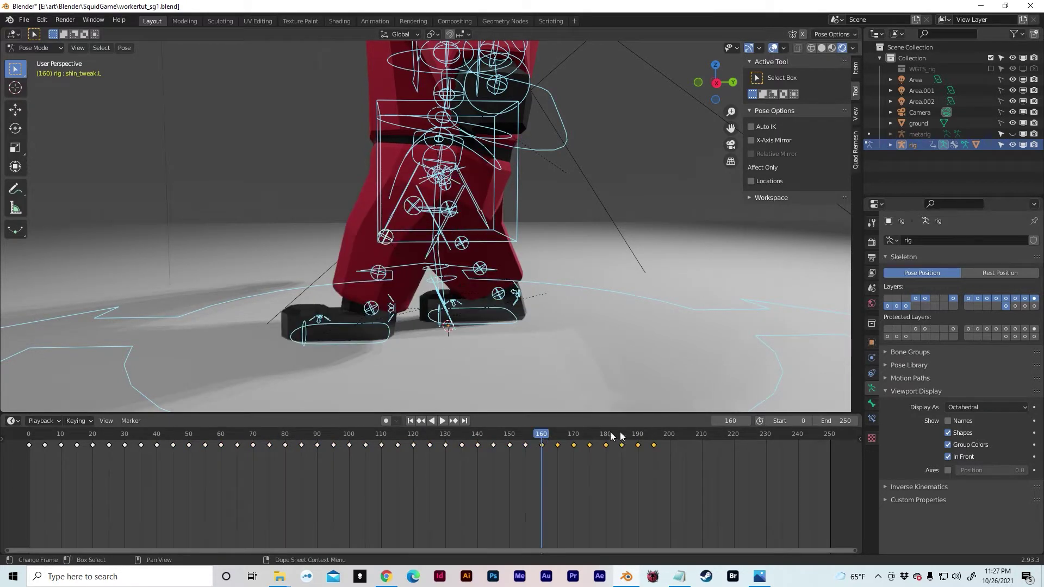
{"action": "left_click", "coordinate": [672, 433]}
{"action": "left_click", "coordinate": [670, 433]}
{"action": "key", "text": "ctrl+v"}
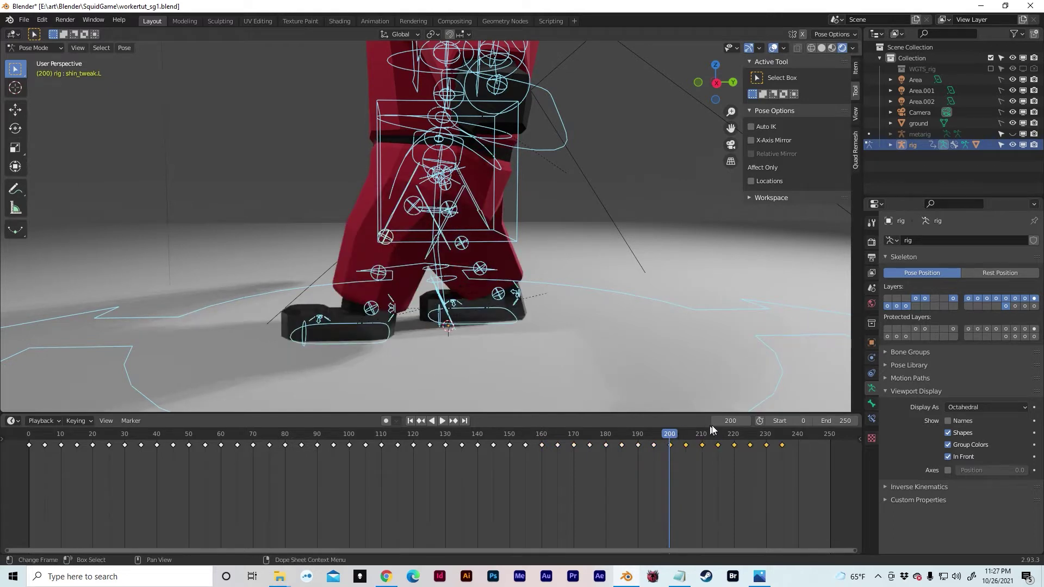
{"action": "left_click", "coordinate": [797, 434]}
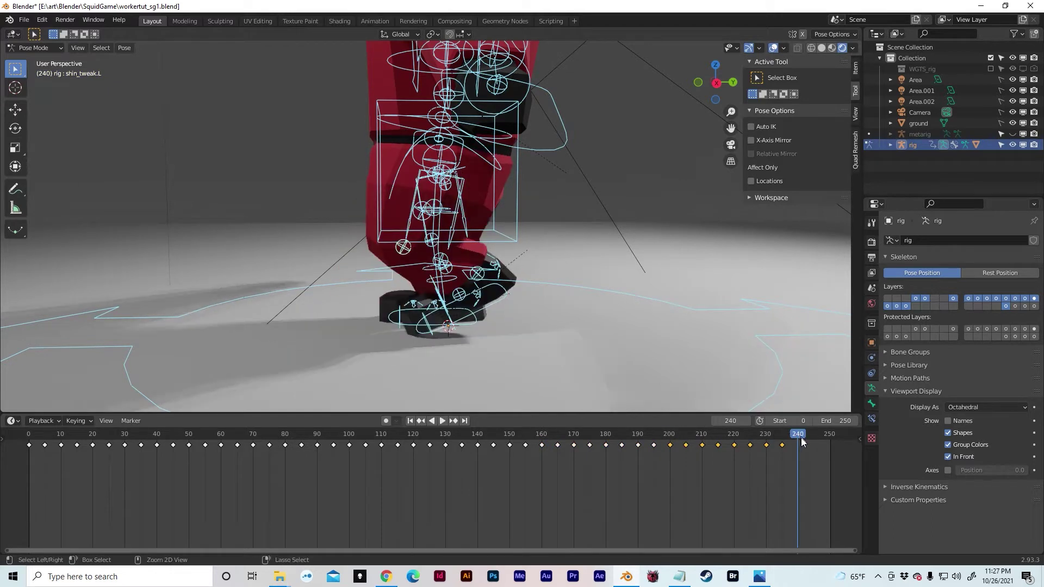
{"action": "key", "text": "ctrl+v"}
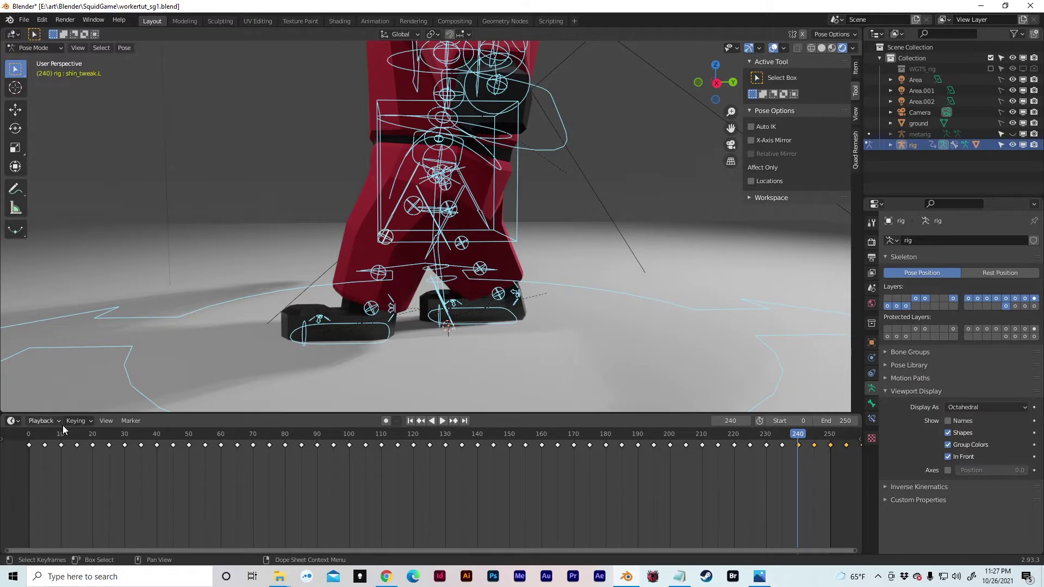
Review the walk animation on the whole character from frame 0 with the rig temporarily hidden
{"action": "left_click", "coordinate": [31, 438]}
{"action": "middle_click_drag", "start_coordinate": [247, 254], "coordinate": [566, 154]}
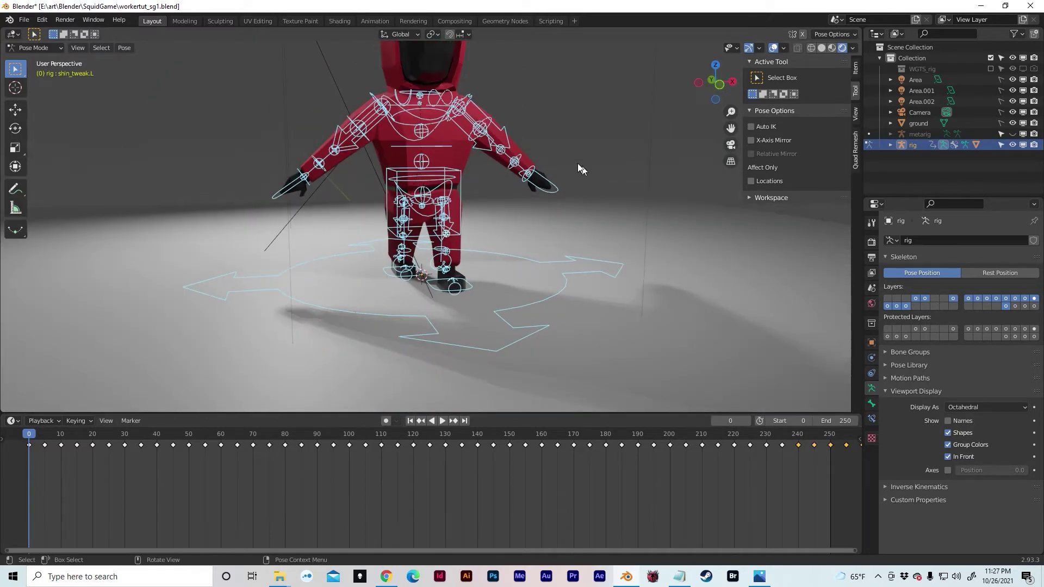
{"action": "middle_click_drag", "start_coordinate": [575, 195], "coordinate": [574, 206], "text": "shift"}
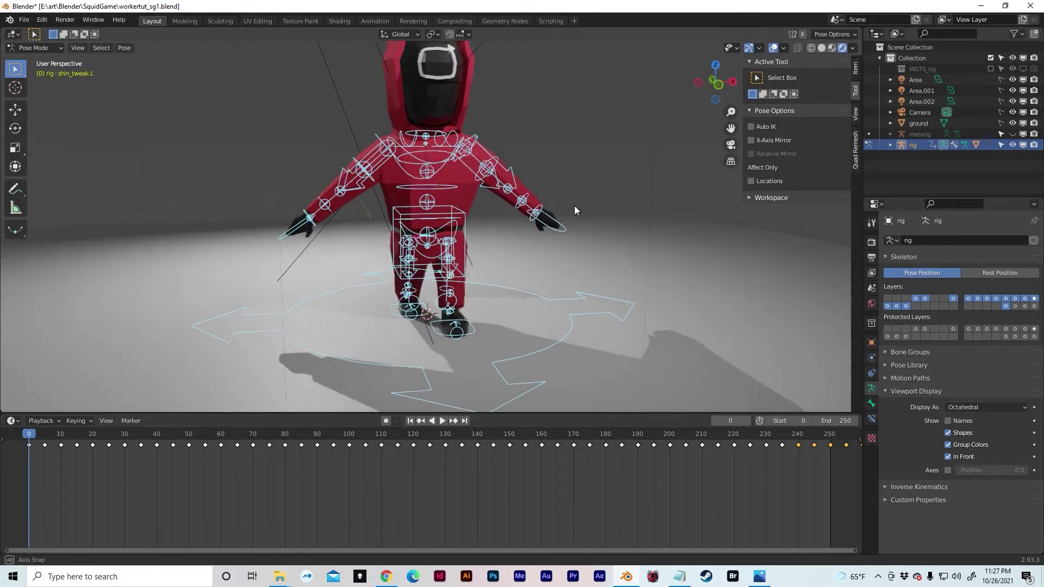
{"action": "left_click", "coordinate": [1012, 143]}
{"action": "key", "text": "space"}
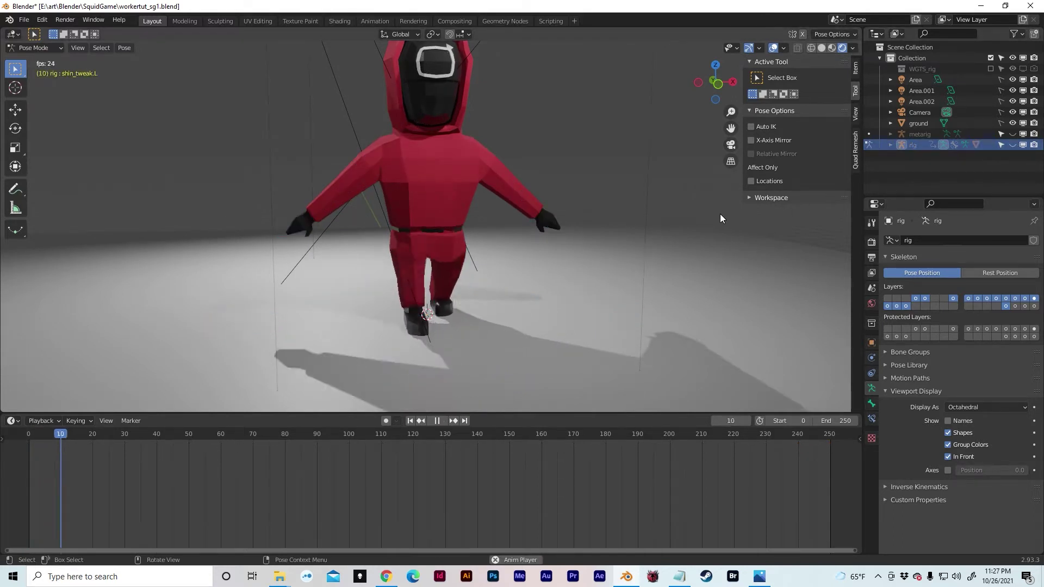
{"action": "mouse_move", "coordinate": [552, 295]}
{"action": "middle_mouse_down"}
{"action": "mouse_move", "coordinate": [464, 279]}
{"action": "mouse_move", "coordinate": [392, 285]}
{"action": "mouse_move", "coordinate": [584, 289]}
{"action": "mouse_move", "coordinate": [435, 300]}
{"action": "mouse_move", "coordinate": [266, 292]}
{"action": "mouse_move", "coordinate": [580, 296]}
{"action": "mouse_move", "coordinate": [533, 301]}
{"action": "middle_mouse_up"}
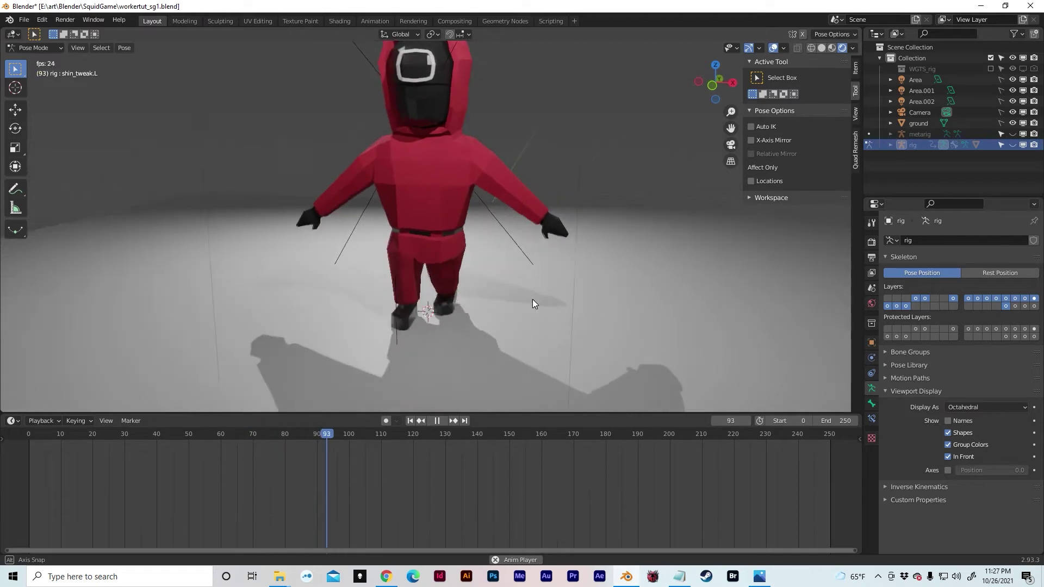
{"action": "key", "text": "space"}
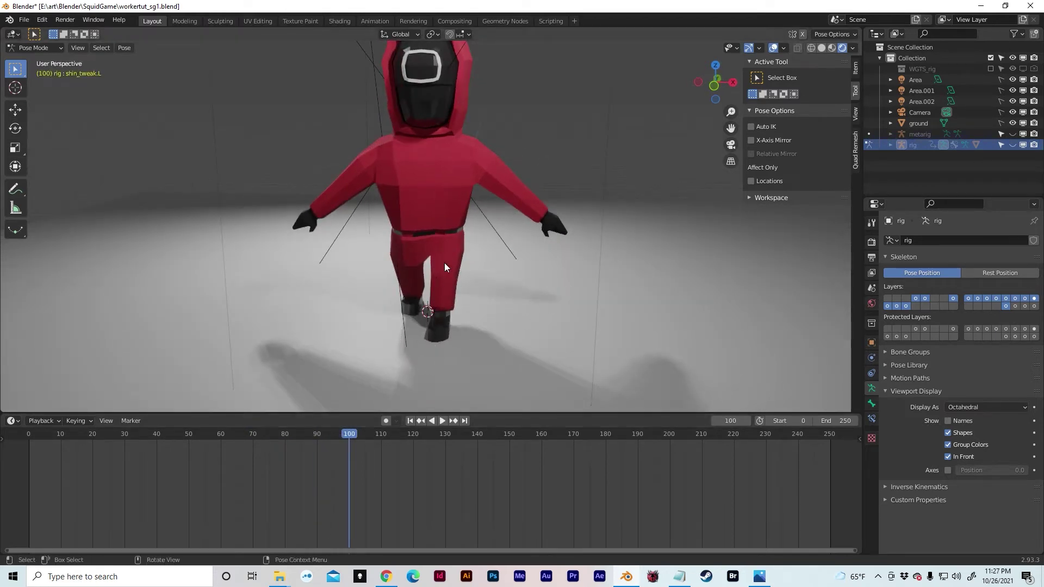
{"action": "left_click", "coordinate": [1011, 144]}
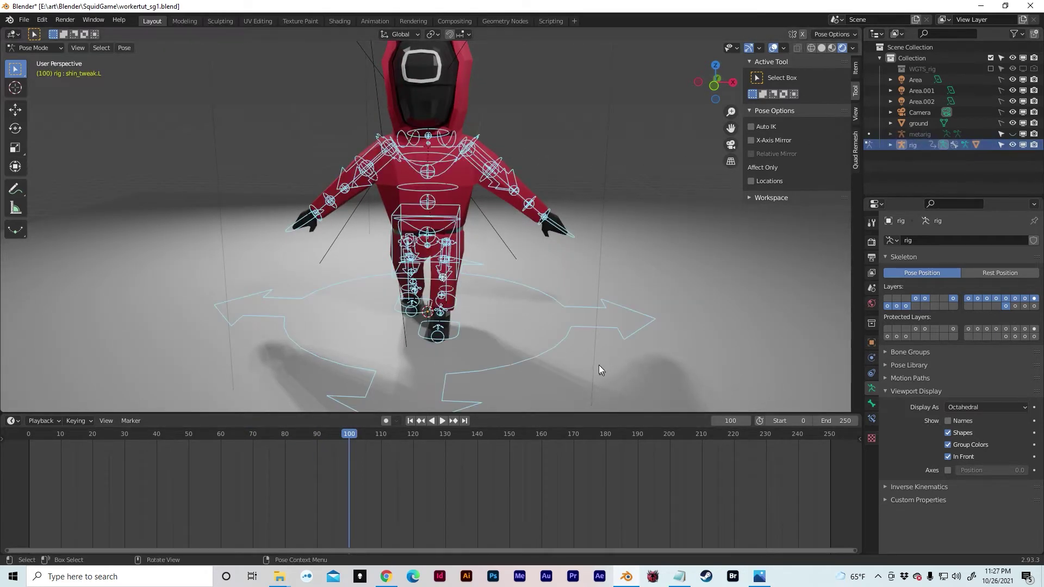
Select the left foot IK control and delete all its keyframes after frame 15
{"action": "left_click", "coordinate": [518, 271]}
{"action": "left_click", "coordinate": [449, 260]}
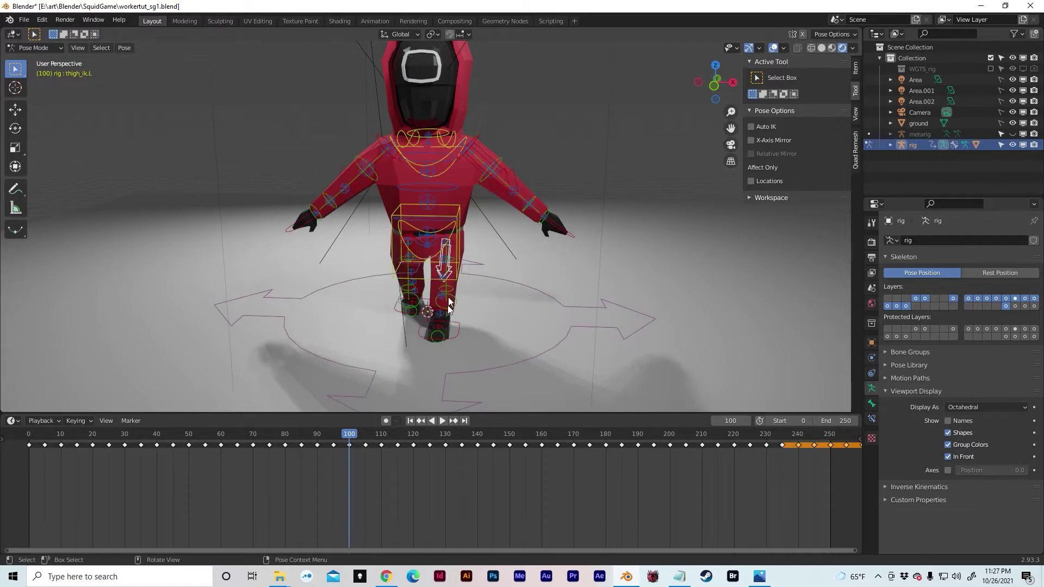
{"action": "left_click", "coordinate": [451, 331]}
{"action": "middle_click_drag", "start_coordinate": [459, 344], "coordinate": [392, 380]}
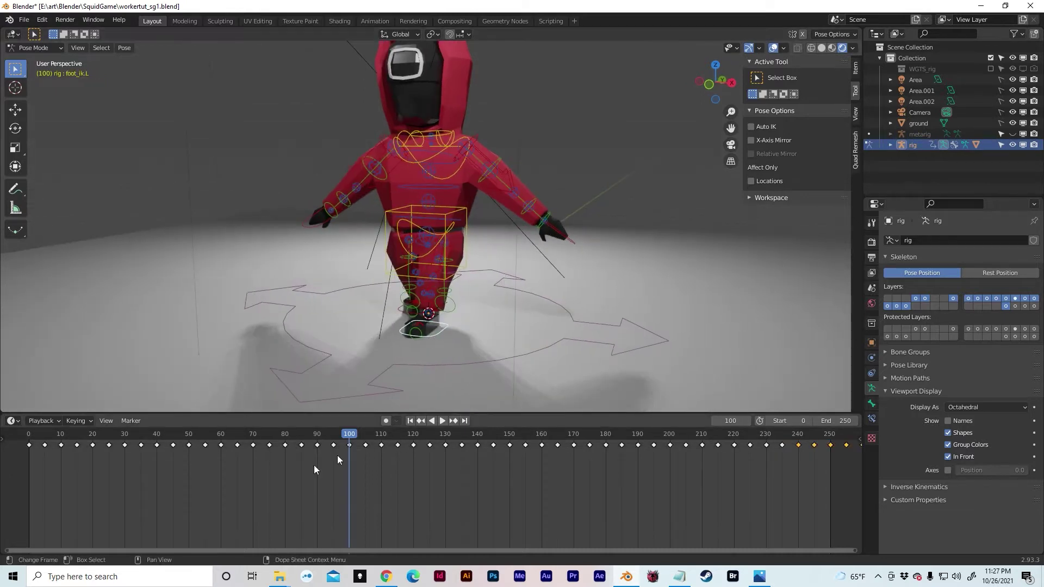
{"action": "left_click_drag", "start_coordinate": [84, 471], "coordinate": [859, 439]}
{"action": "key", "text": "Right"}
{"action": "key", "text": "Right"}
{"action": "left_click_drag", "start_coordinate": [801, 549], "coordinate": [982, 531]}
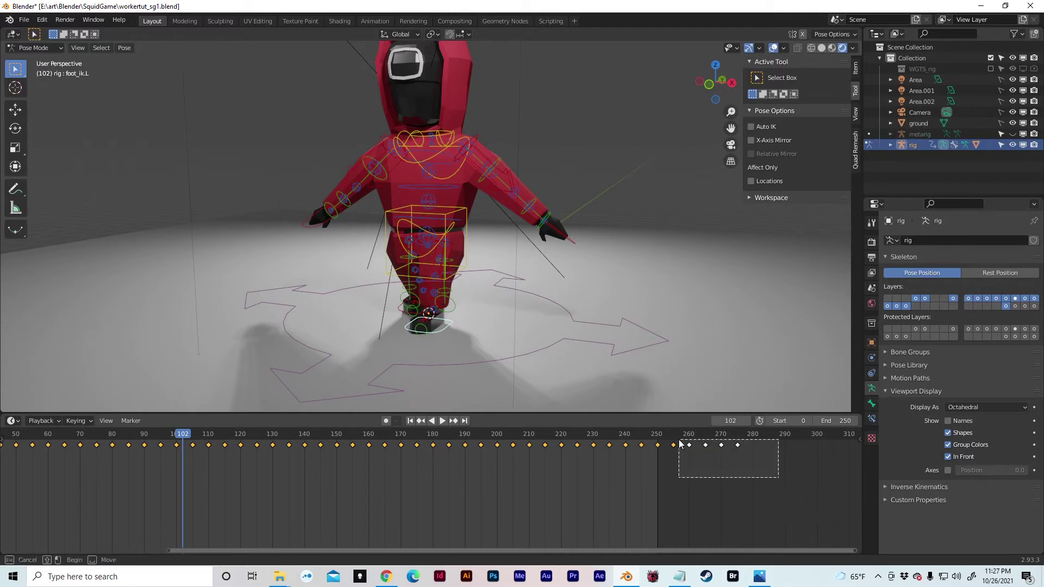
{"action": "key", "text": "Delete"}
{"action": "left_click_drag", "start_coordinate": [651, 549], "coordinate": [381, 546]}
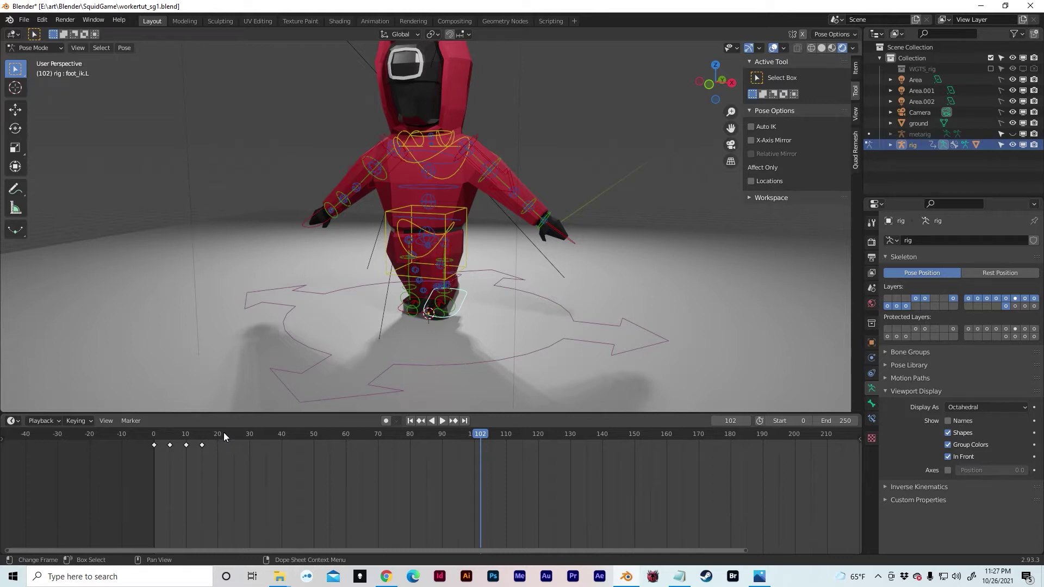
Copy the left foot IK control's frame 0 keyframe to frame 20 and set the animation's end frame to 20
{"action": "left_click_drag", "start_coordinate": [140, 457], "coordinate": [160, 442]}
{"action": "left_click", "coordinate": [217, 435]}
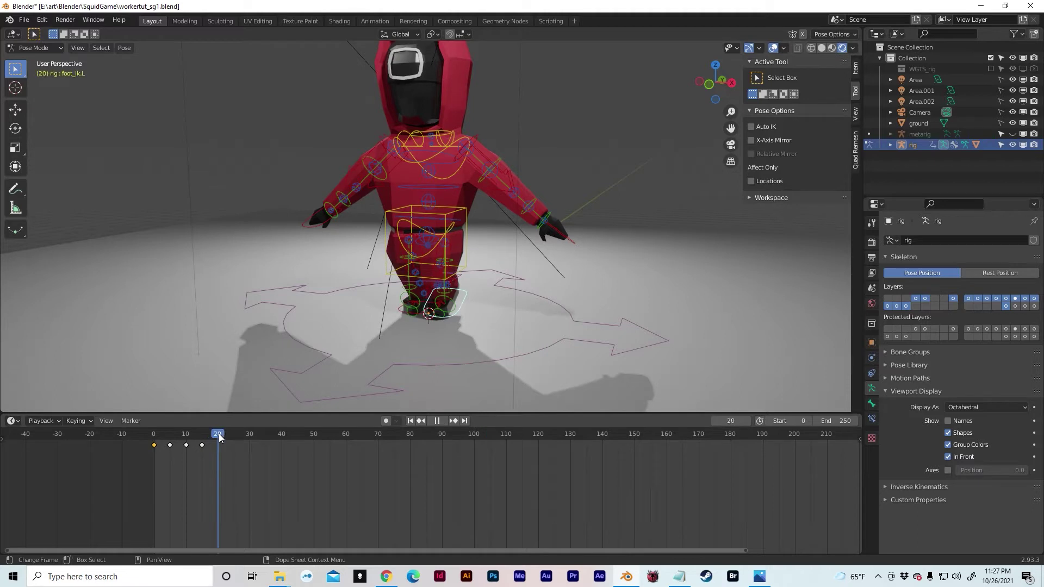
{"action": "key", "text": "ctrl+v"}
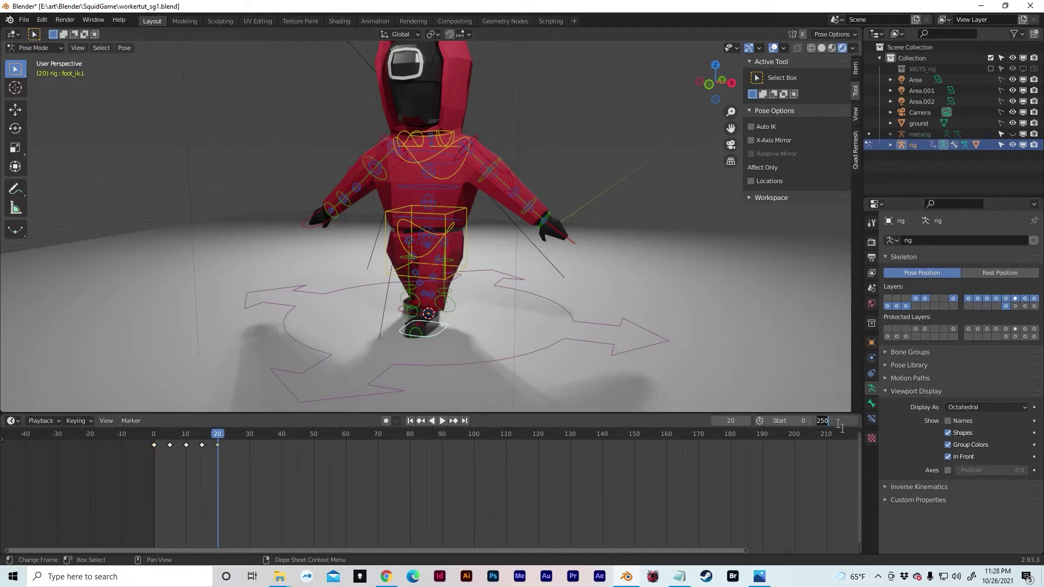
{"action": "key", "text": "Return"}
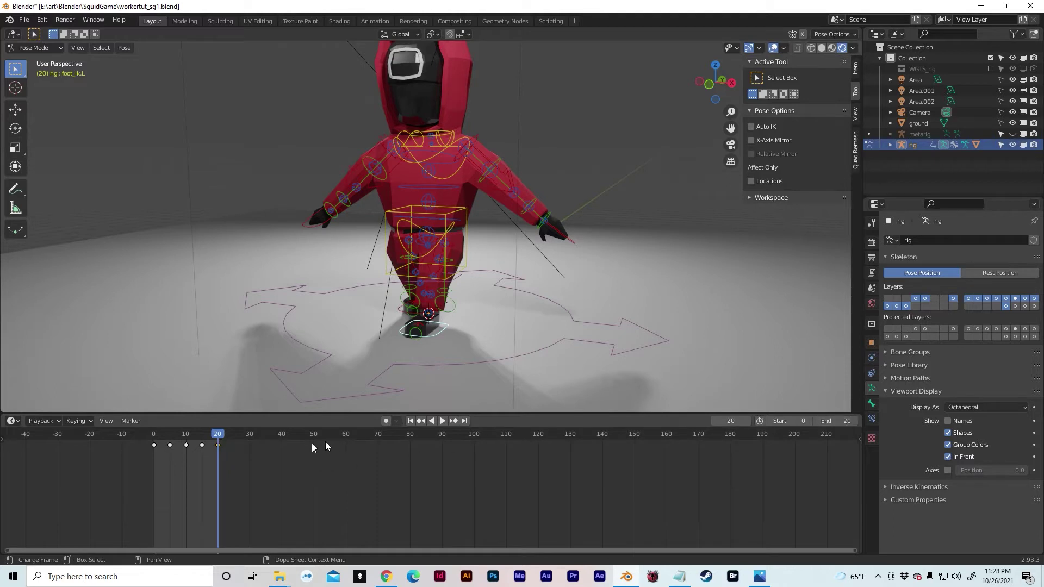
Play back the 20-frame walk loop and examine the leg movement from the front, starting at frame 0
{"action": "key", "text": "space"}
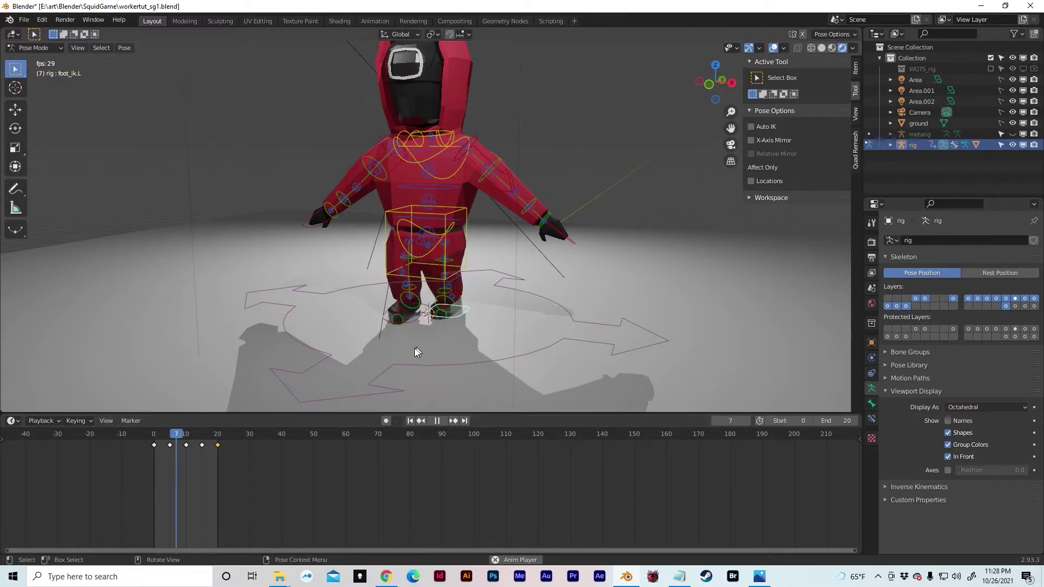
{"action": "key", "text": "space"}
{"action": "middle_click_drag", "start_coordinate": [518, 281], "coordinate": [552, 279]}
{"action": "middle_click_drag", "start_coordinate": [548, 232], "coordinate": [562, 194]}
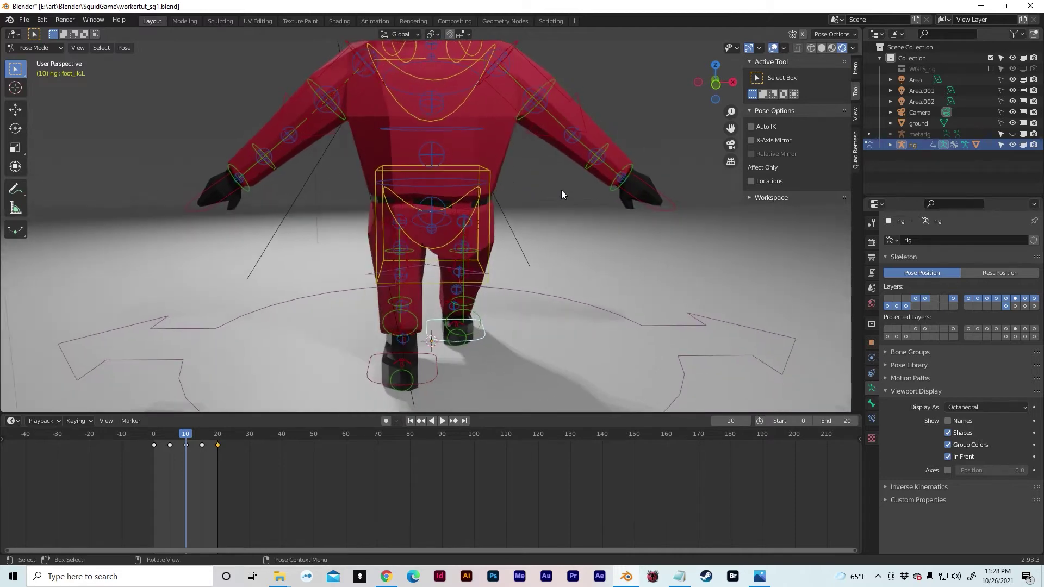
{"action": "left_click", "coordinate": [154, 439]}
{"action": "key", "text": "space"}
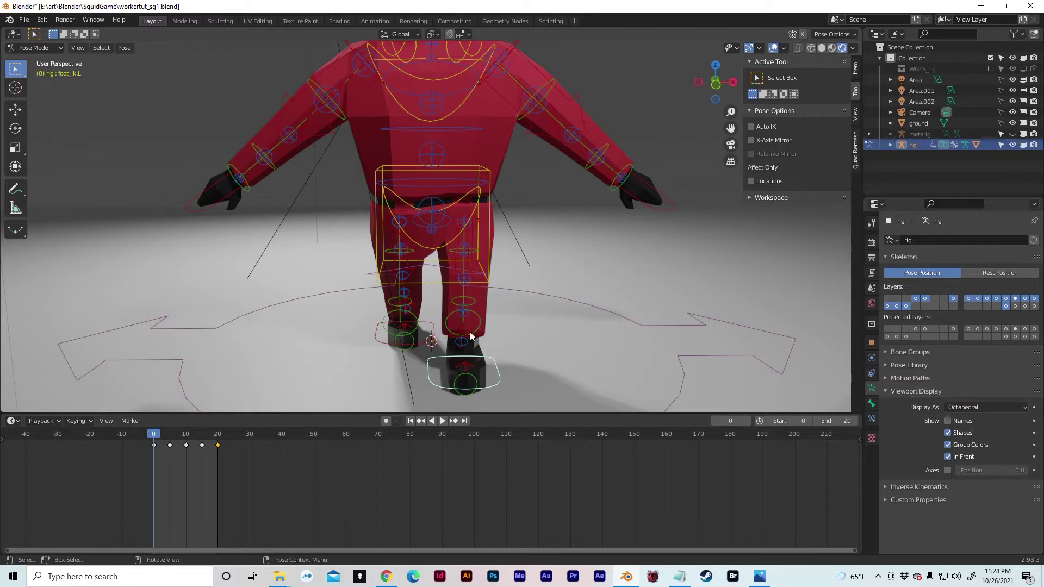
At frame 0, rotate the hips control 5° around the global Y axis and keyframe its rotation
{"action": "left_click", "coordinate": [475, 210]}
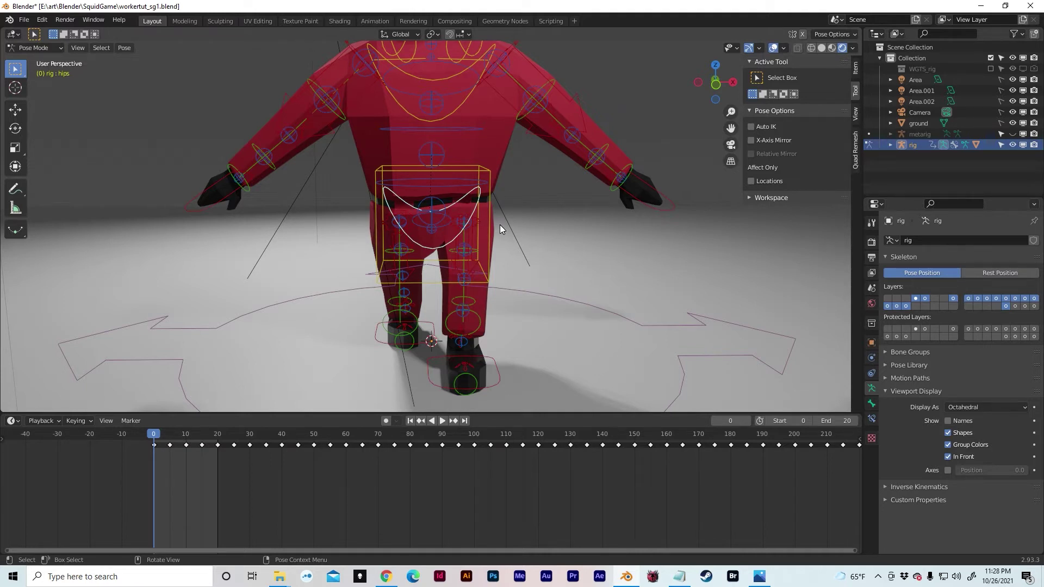
{"action": "key", "text": "r"}
{"action": "key", "text": "y"}
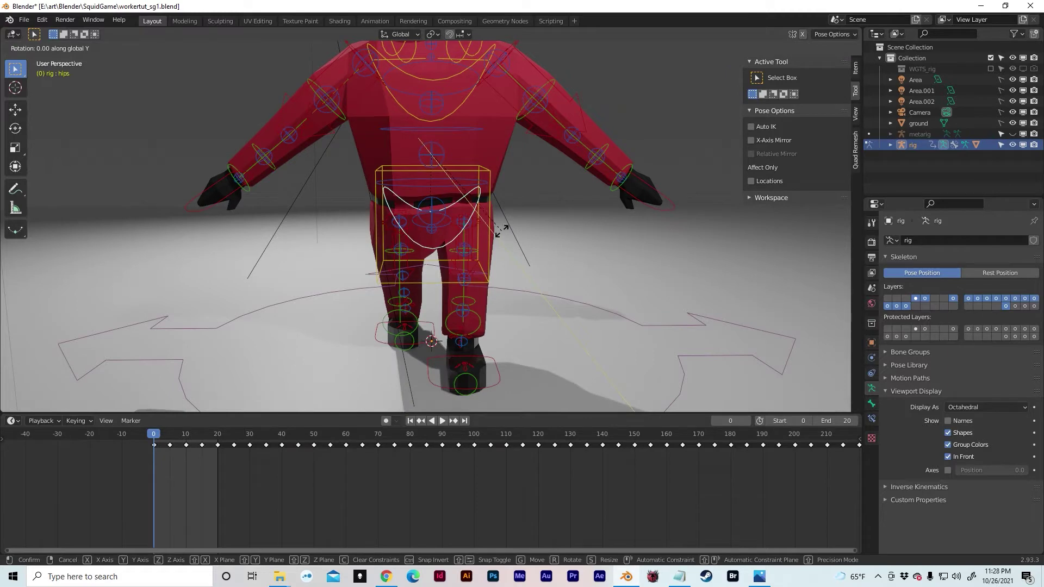
{"action": "key", "text": "5"}
{"action": "key", "text": "Return"}
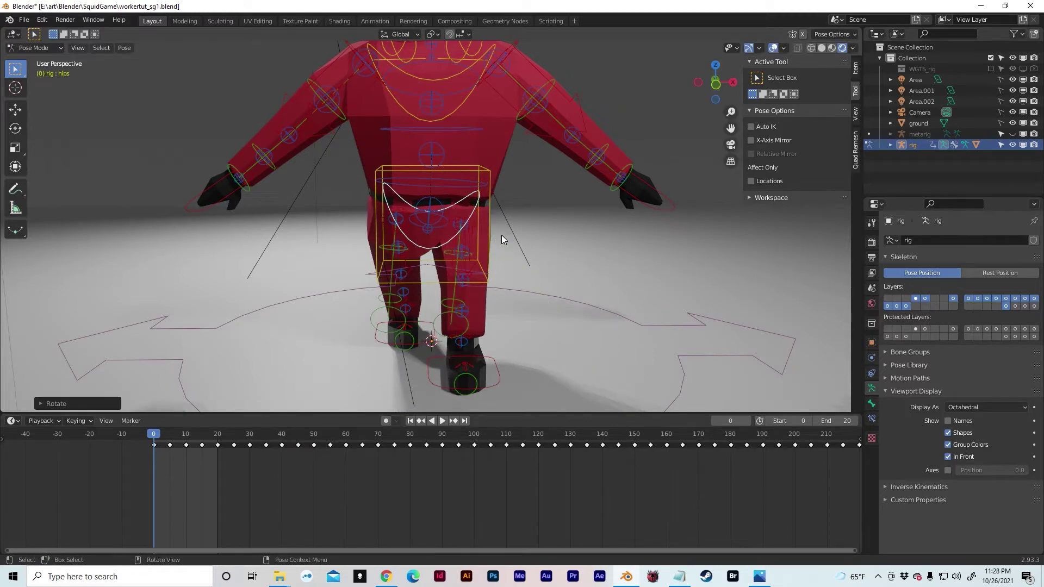
{"action": "key", "text": "i"}
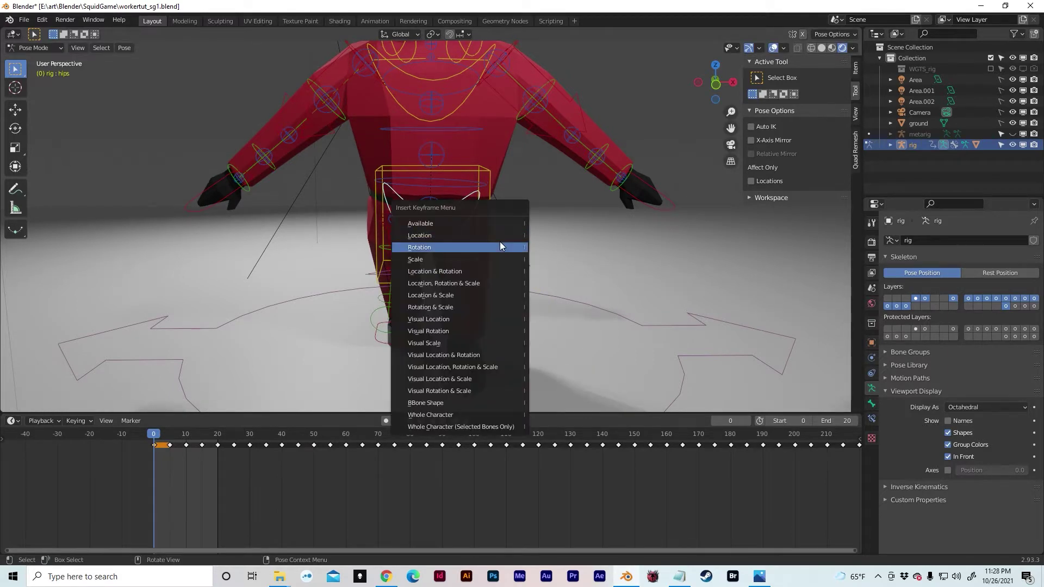
{"action": "left_click", "coordinate": [500, 247]}
{"action": "key", "text": "space"}
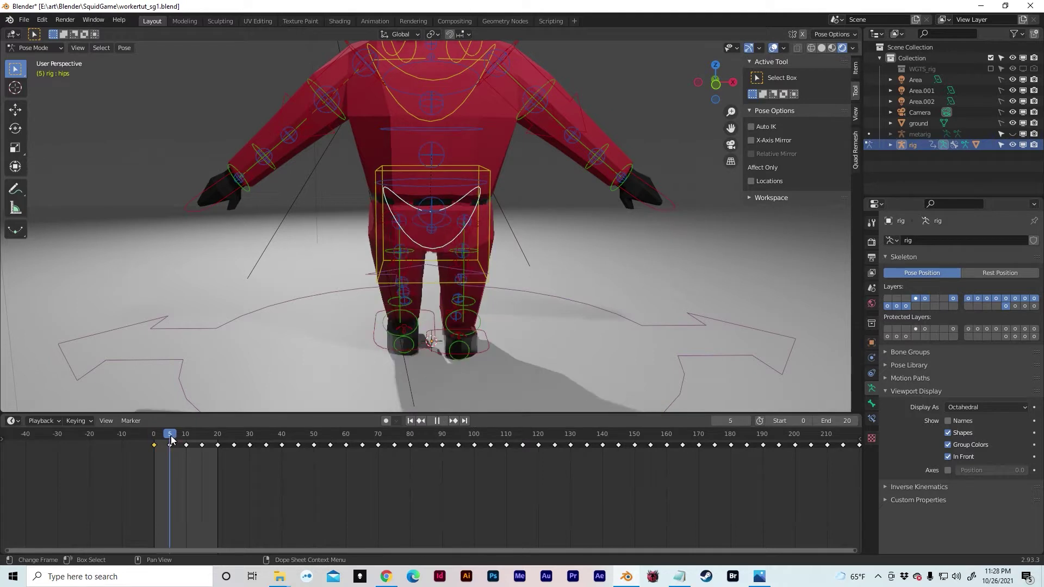
At frame 10, rotate the hips control -5° around the global Y axis and keyframe its rotation
{"action": "left_click_drag", "start_coordinate": [173, 438], "coordinate": [170, 438]}
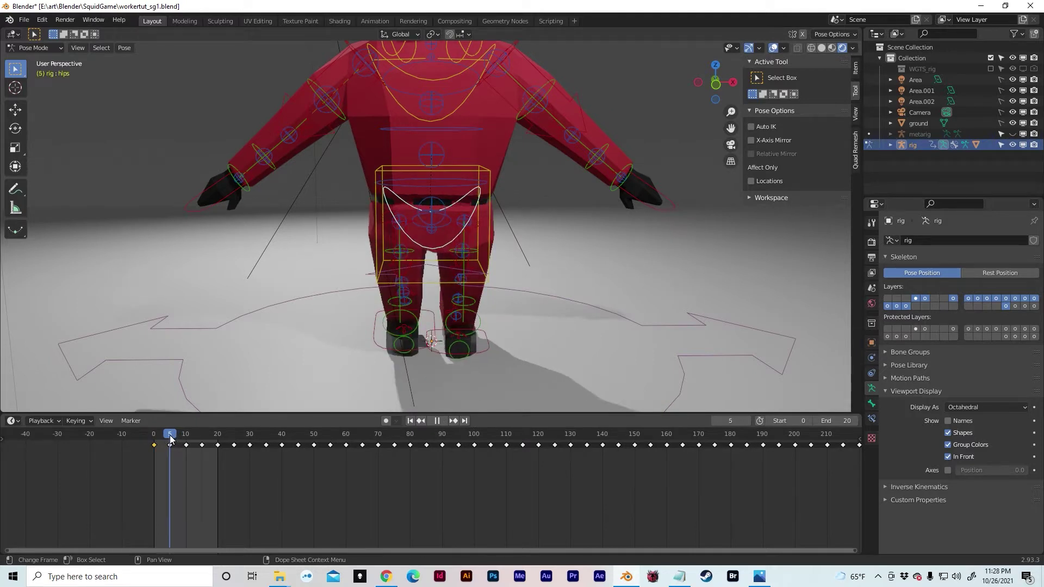
{"action": "left_click_drag", "start_coordinate": [170, 438], "coordinate": [186, 437]}
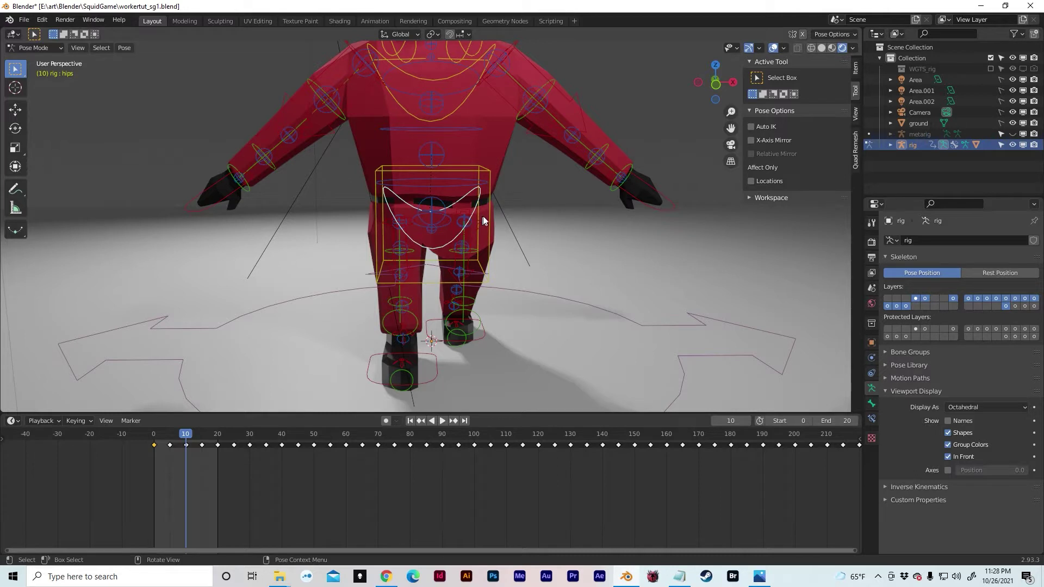
{"action": "key", "text": "r"}
{"action": "key", "text": "y"}
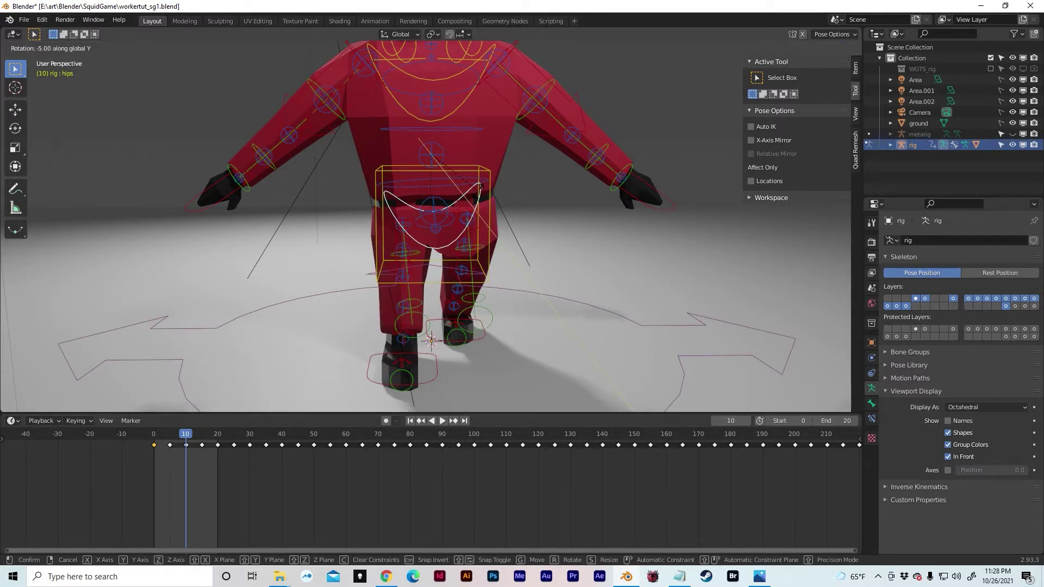
{"action": "left_click", "coordinate": [477, 190]}
{"action": "key", "text": "i"}
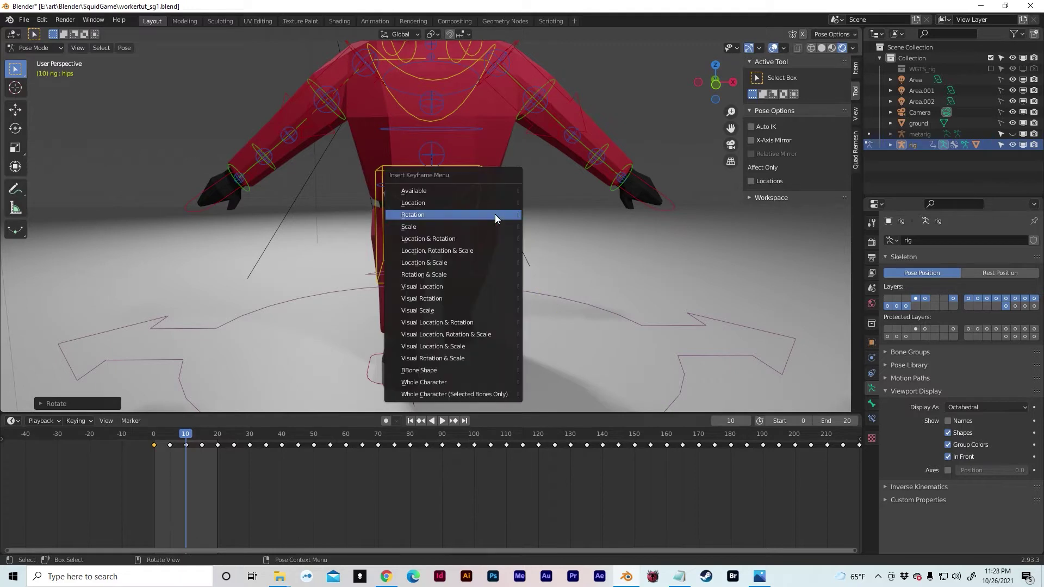
{"action": "left_click", "coordinate": [495, 215]}
{"action": "key", "text": "i"}
{"action": "left_click", "coordinate": [475, 202]}
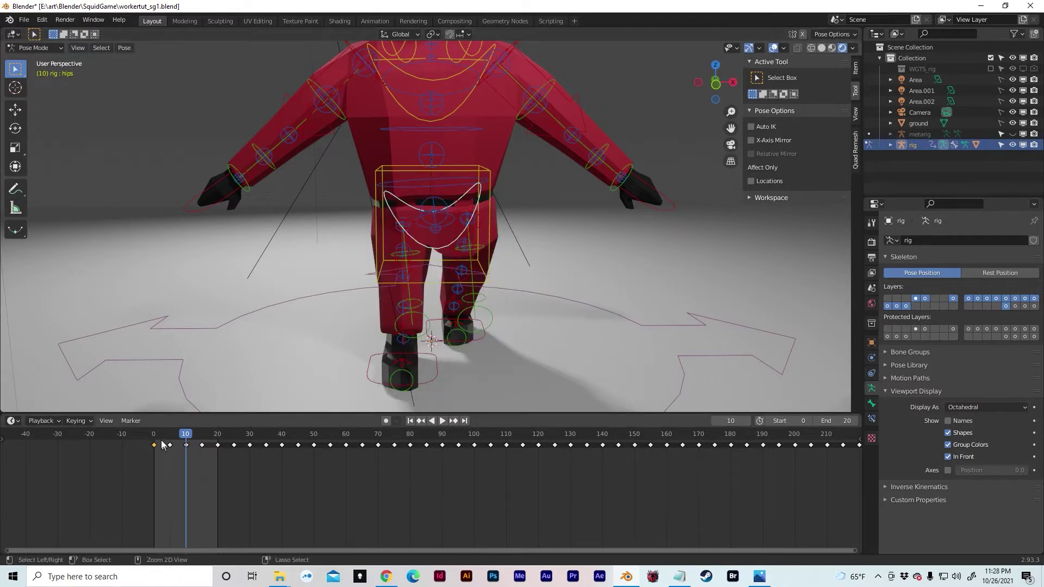
Copy the hips control's frame 0 keyframe to frame 20 and delete all its keyframes after frame 20
{"action": "left_click", "coordinate": [217, 435]}
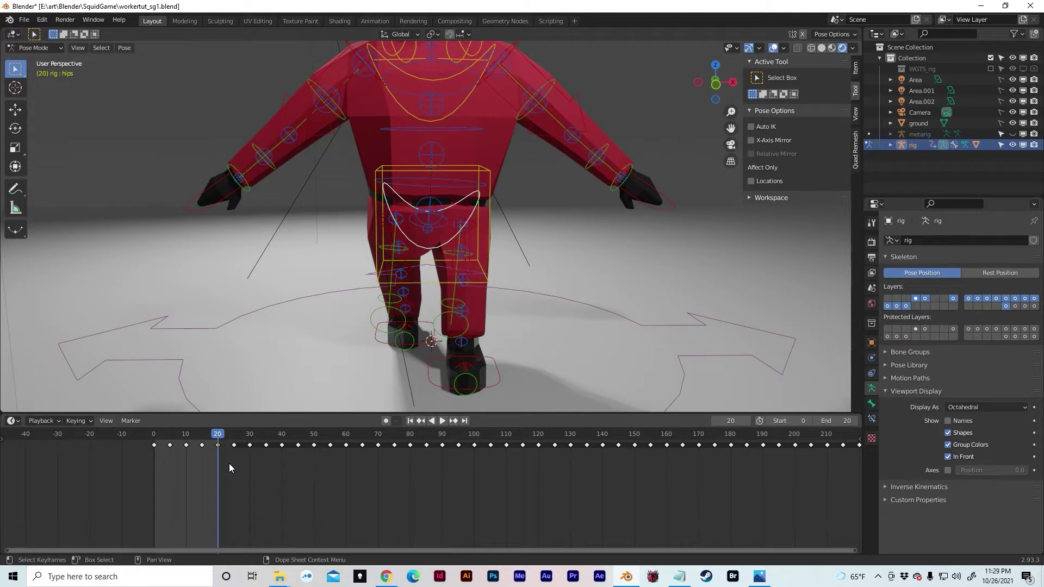
{"action": "scroll", "coordinate": [230, 463], "scroll_direction": "down", "scroll_amount": 3}
{"action": "left_click_drag", "start_coordinate": [820, 466], "coordinate": [304, 432]}
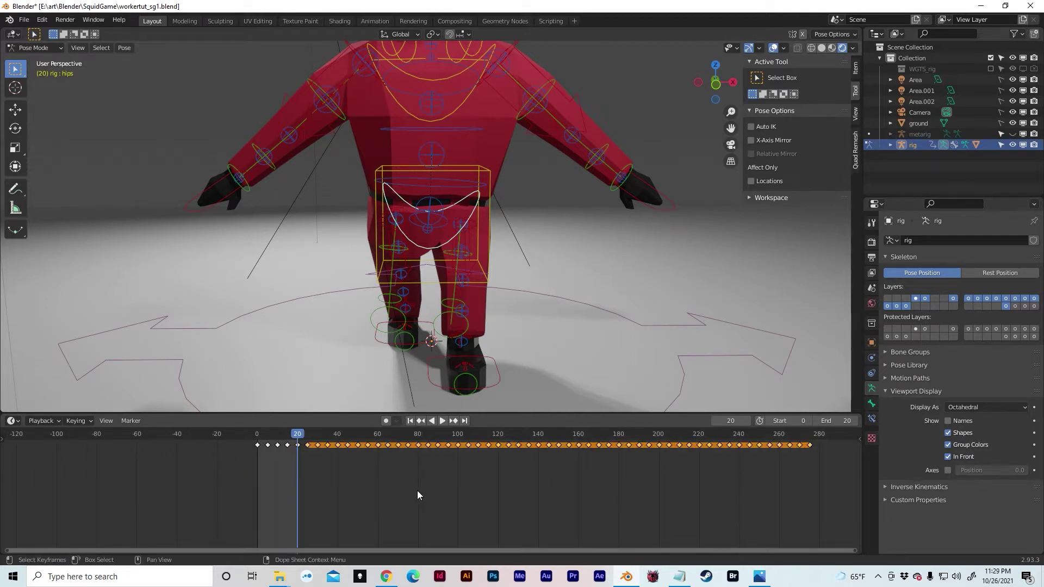
{"action": "key", "text": "Delete"}
Play back the loop from frame 0 and examine the hip sway from the front
{"action": "left_click_drag", "start_coordinate": [279, 434], "coordinate": [258, 434]}
{"action": "key", "text": "space"}
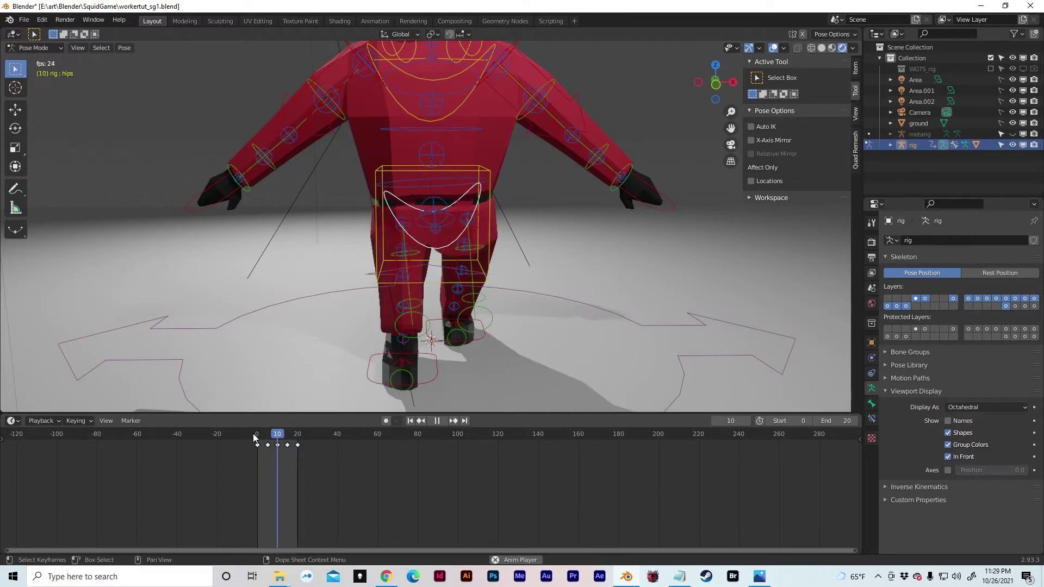
{"action": "middle_click_drag", "start_coordinate": [475, 370], "coordinate": [525, 339]}
{"action": "mouse_move", "coordinate": [586, 288]}
{"action": "middle_mouse_down"}
{"action": "mouse_move", "coordinate": [576, 279]}
{"action": "mouse_move", "coordinate": [624, 281]}
{"action": "mouse_move", "coordinate": [551, 289]}
{"action": "mouse_move", "coordinate": [617, 287]}
{"action": "mouse_move", "coordinate": [584, 286]}
{"action": "middle_mouse_up"}
{"action": "key", "text": "space"}
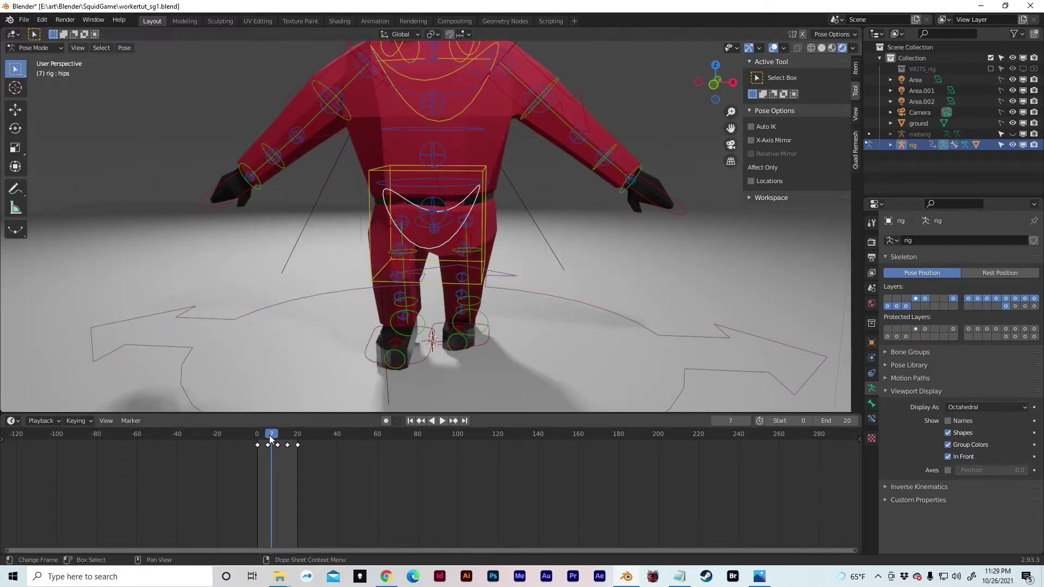
{"action": "left_click_drag", "start_coordinate": [270, 436], "coordinate": [256, 436]}
{"action": "key", "text": "space"}
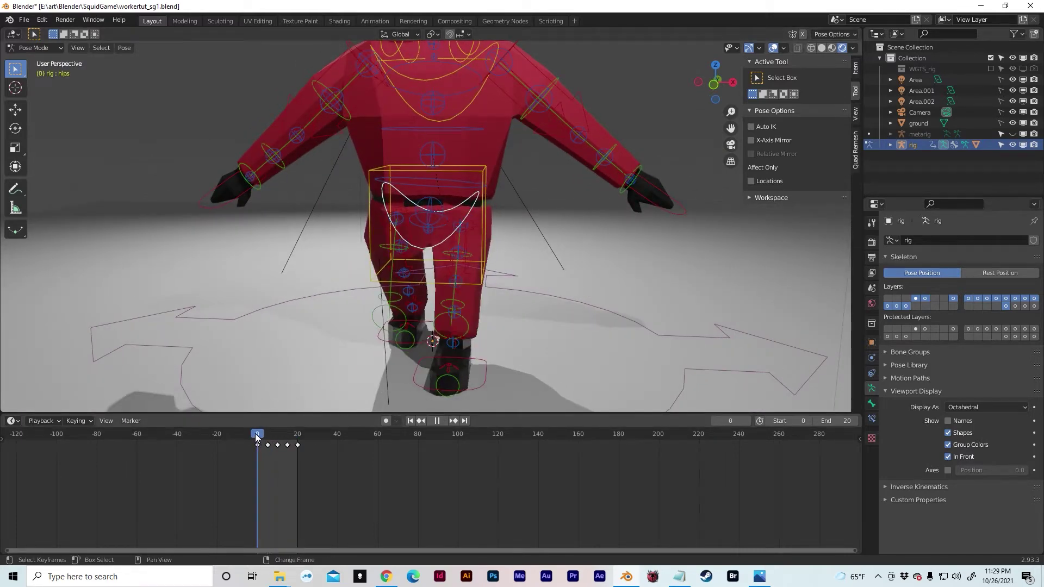
At frame 5, select the torso control and raise it about 0.1 m along the global Z axis
{"action": "left_click_drag", "start_coordinate": [267, 432], "coordinate": [268, 432]}
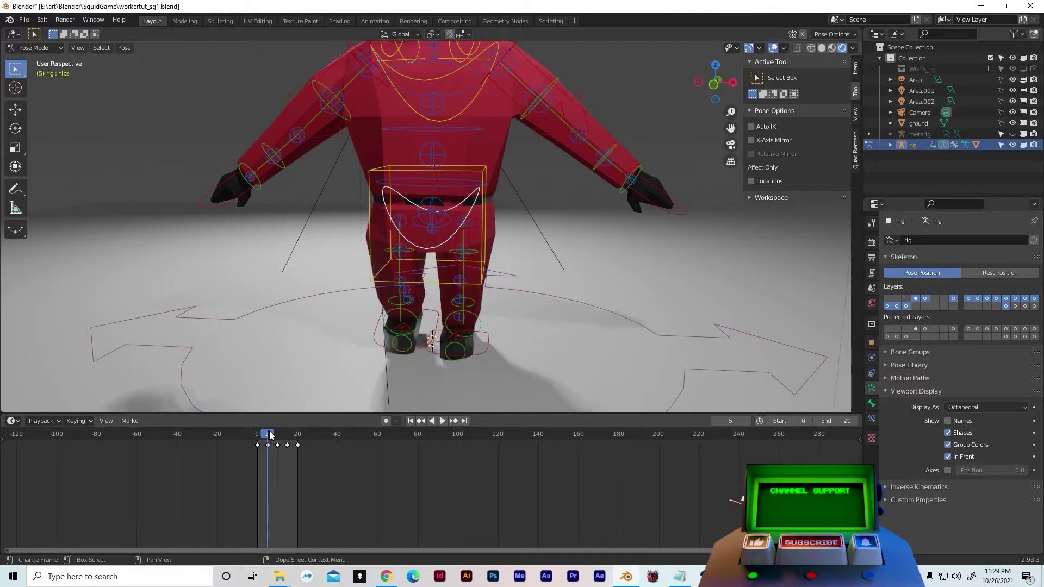
{"action": "left_click", "coordinate": [483, 223]}
{"action": "left_click", "coordinate": [481, 201]}
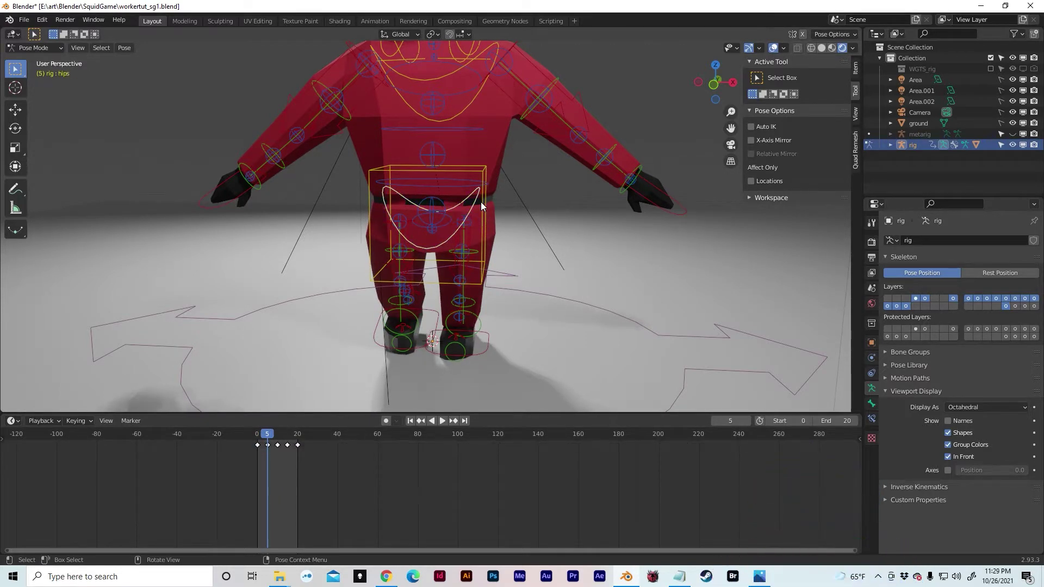
{"action": "left_click", "coordinate": [485, 201]}
{"action": "middle_click_drag", "start_coordinate": [484, 202], "coordinate": [488, 226], "text": "shift"}
{"action": "key", "text": "g"}
{"action": "key", "text": "z"}
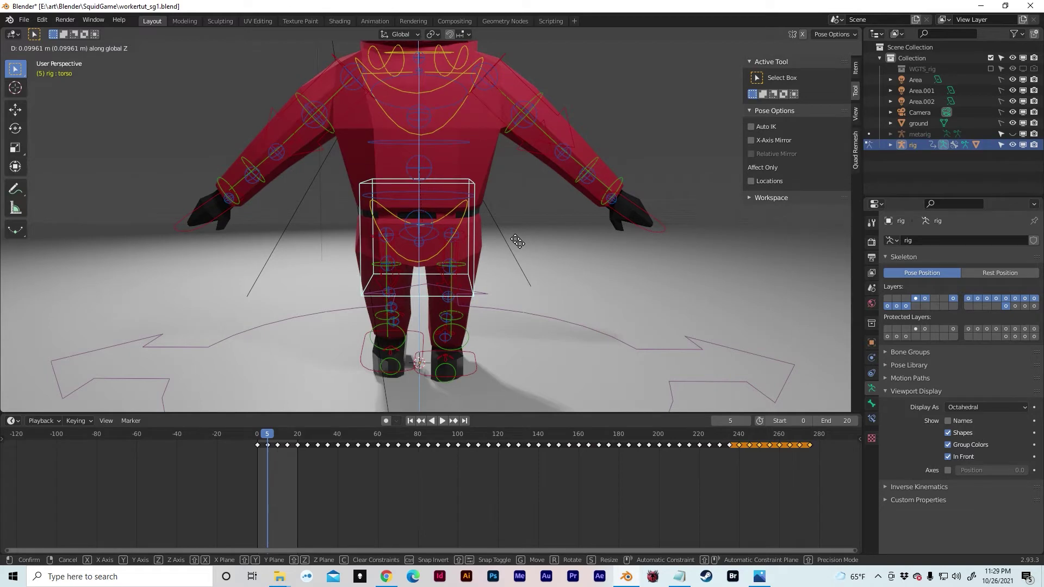
{"action": "left_click", "coordinate": [516, 241]}
Keyframe the torso control's location and rotation at frame 5
{"action": "key", "text": "i"}
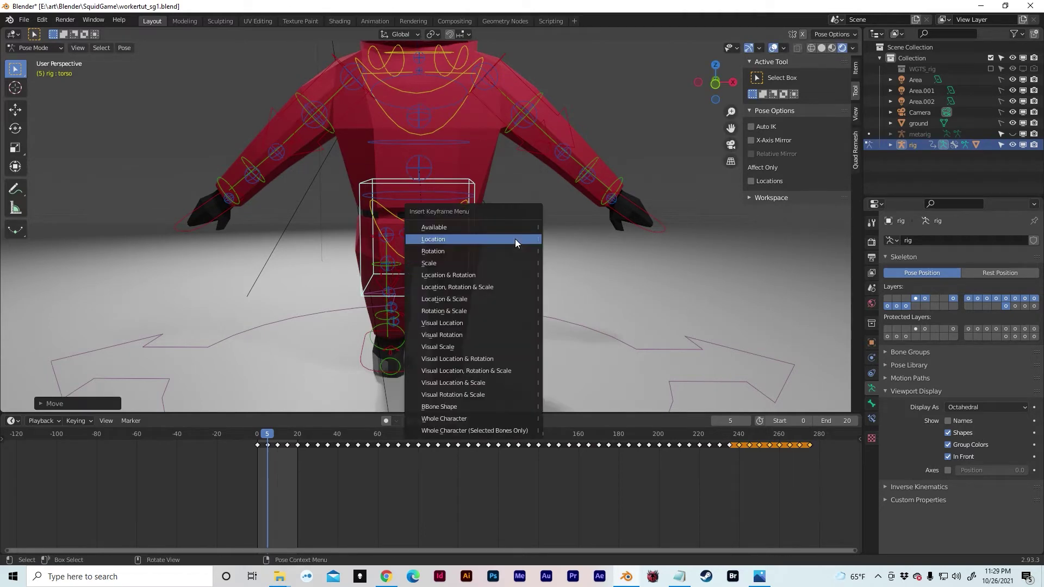
{"action": "left_click", "coordinate": [514, 240]}
{"action": "key", "text": "i"}
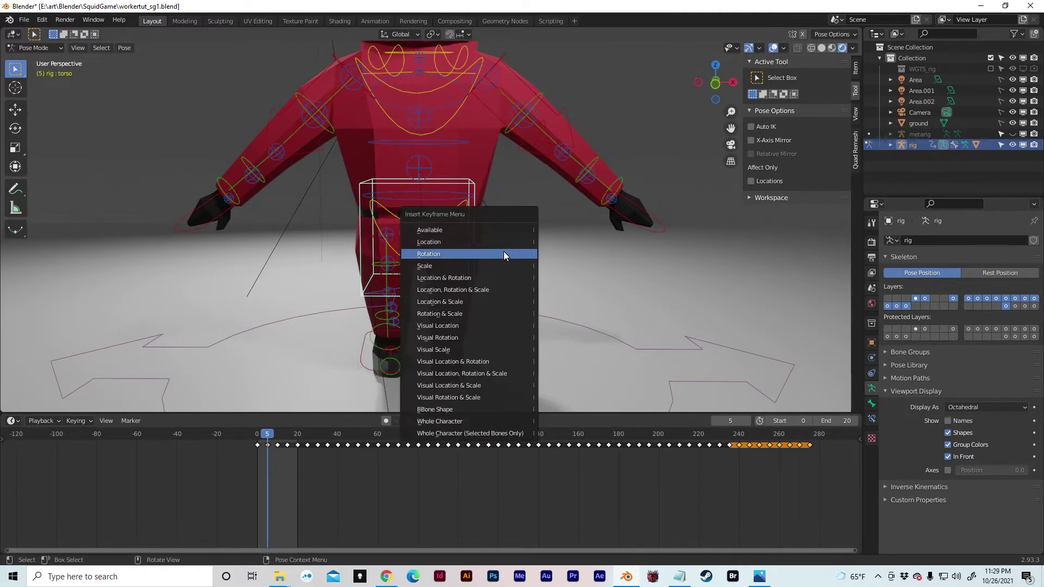
{"action": "left_click", "coordinate": [504, 254]}
{"action": "key", "text": "i"}
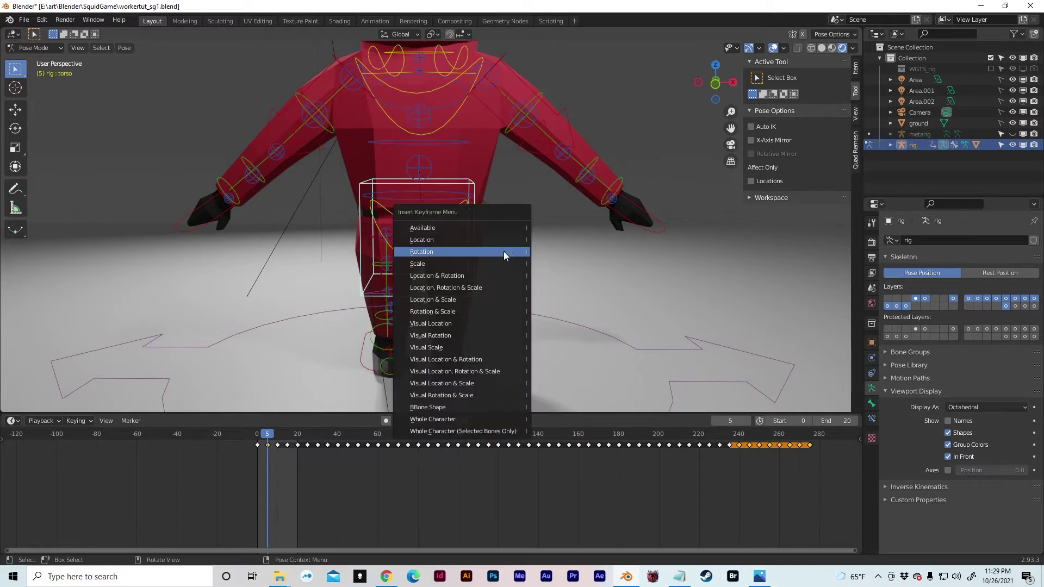
{"action": "left_click", "coordinate": [501, 252]}
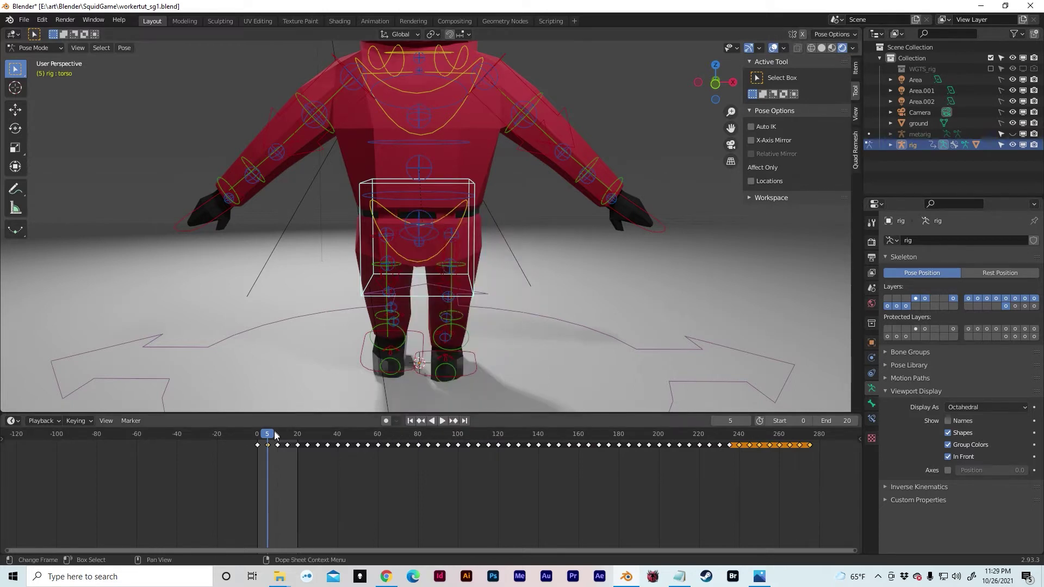
At frame 15, raise the torso control slightly along the global Z axis and keyframe its location
{"action": "left_click_drag", "start_coordinate": [283, 436], "coordinate": [289, 437]}
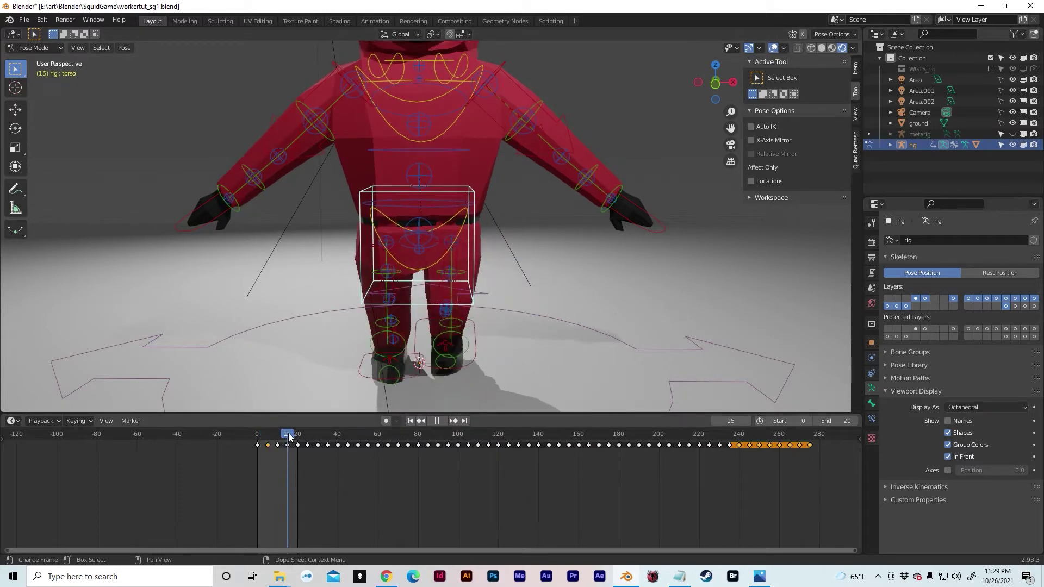
{"action": "key", "text": "g"}
{"action": "key", "text": "z"}
{"action": "left_click", "coordinate": [554, 296]}
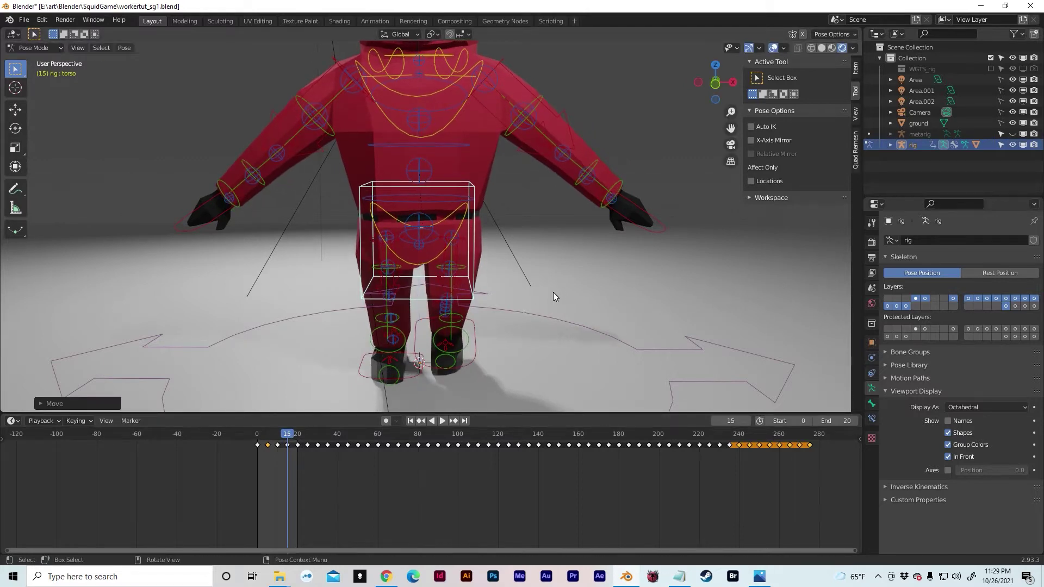
{"action": "key", "text": "i"}
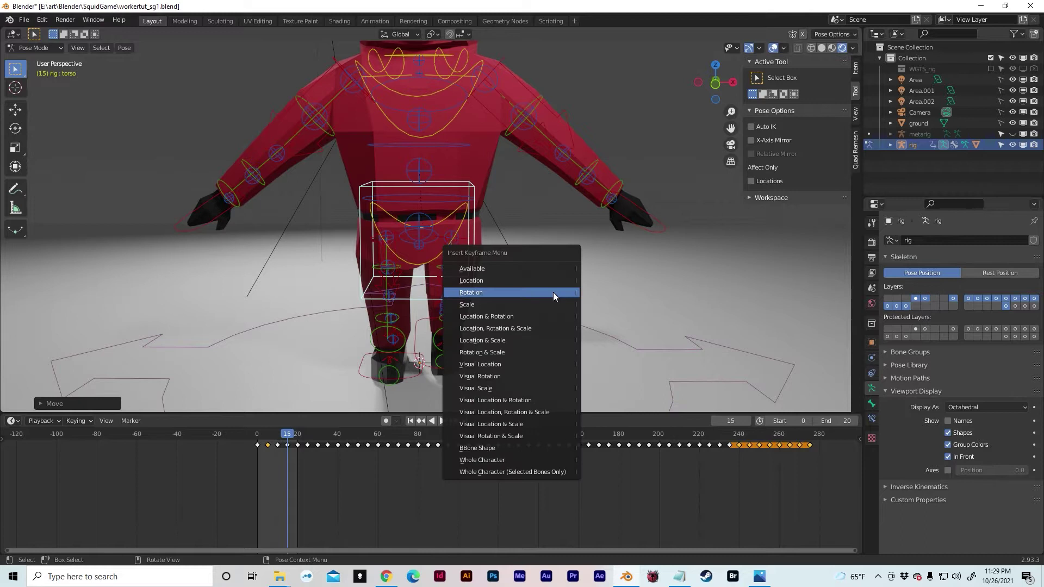
{"action": "left_click", "coordinate": [535, 282]}
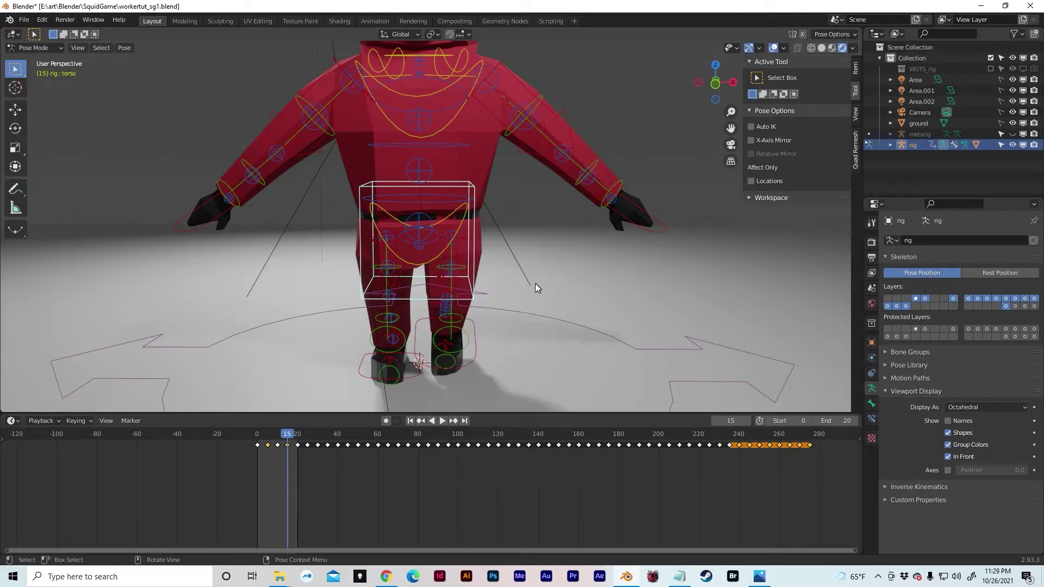
Delete the torso control's keyframes after frame 20, and do the same for all the rig's controls
{"action": "left_click_drag", "start_coordinate": [304, 455], "coordinate": [849, 442]}
{"action": "key", "text": "Delete"}
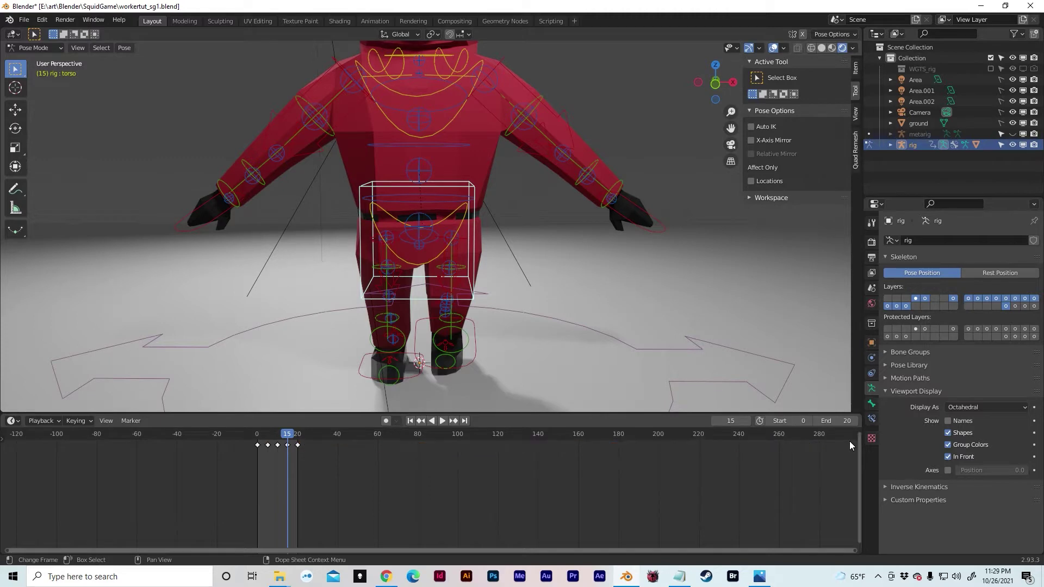
{"action": "left_click", "coordinate": [256, 435]}
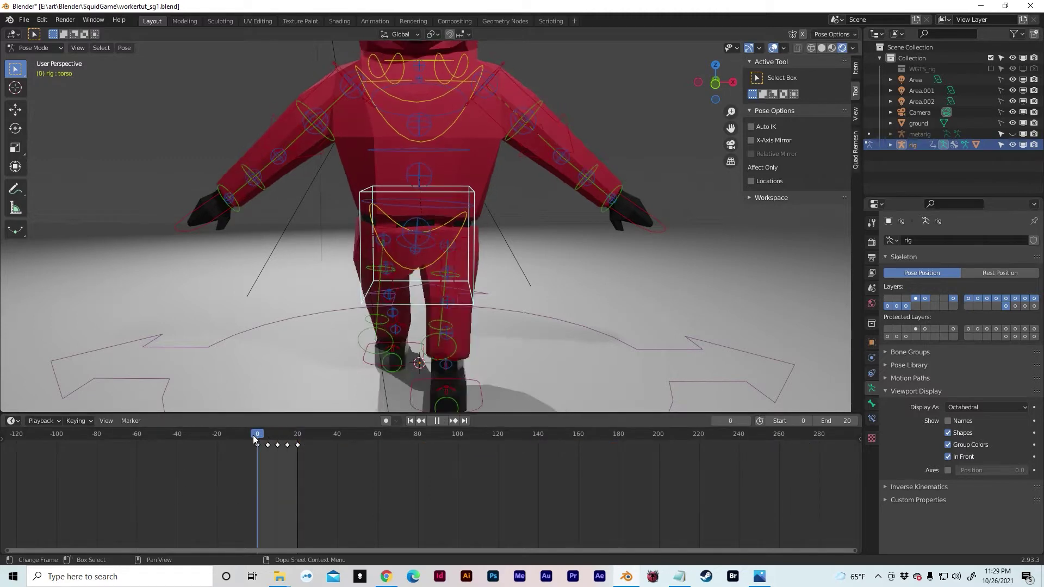
{"action": "key", "text": "a"}
{"action": "left_click_drag", "start_coordinate": [304, 456], "coordinate": [825, 439]}
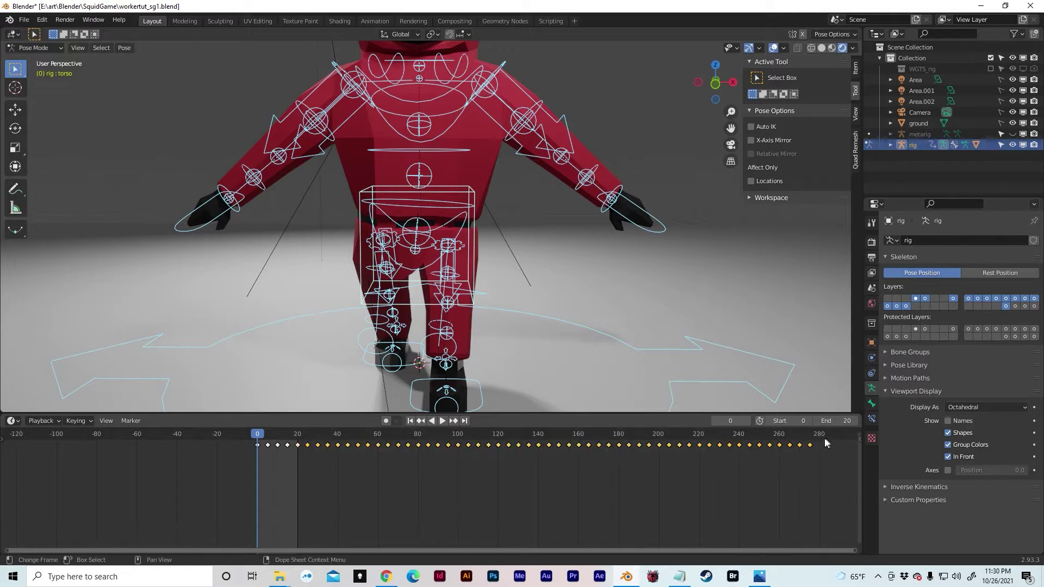
{"action": "key", "text": "Delete"}
Play back the walk cycle with the rig hidden and examine the feet from the side at frame 5
{"action": "key", "text": "space"}
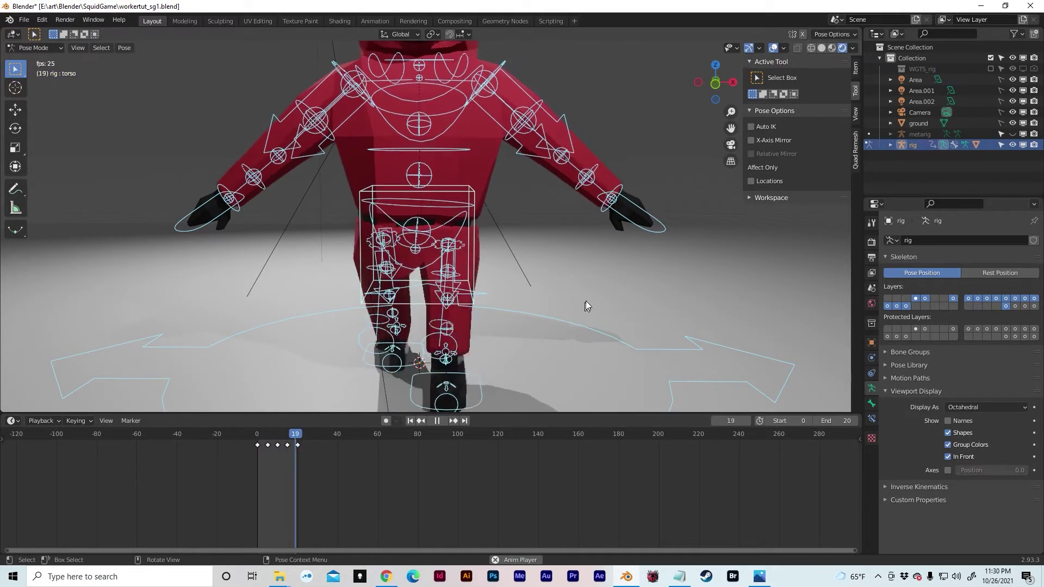
{"action": "left_click", "coordinate": [1012, 144]}
{"action": "middle_click_drag", "start_coordinate": [706, 247], "coordinate": [680, 258]}
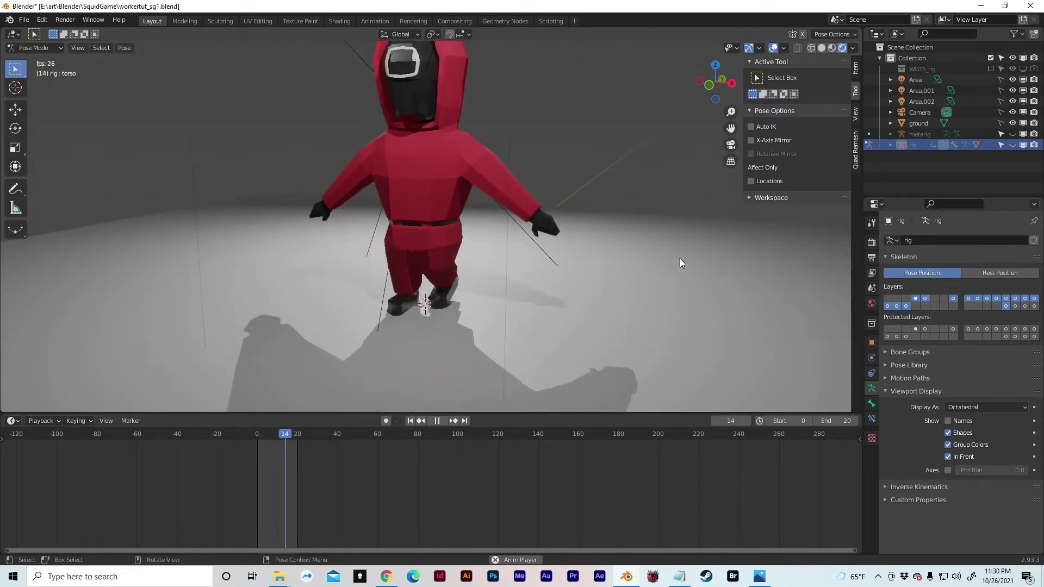
{"action": "middle_click_drag", "start_coordinate": [605, 243], "coordinate": [515, 256]}
{"action": "key", "text": "space"}
{"action": "mouse_move", "coordinate": [344, 302]}
{"action": "middle_mouse_down"}
{"action": "mouse_move", "coordinate": [380, 311]}
{"action": "mouse_move", "coordinate": [406, 253]}
{"action": "middle_mouse_up"}
{"action": "scroll", "coordinate": [388, 321], "scroll_direction": "up", "scroll_amount": 4}
{"action": "left_click_drag", "start_coordinate": [289, 433], "coordinate": [269, 435]}
{"action": "middle_click_drag", "start_coordinate": [350, 313], "coordinate": [583, 308]}
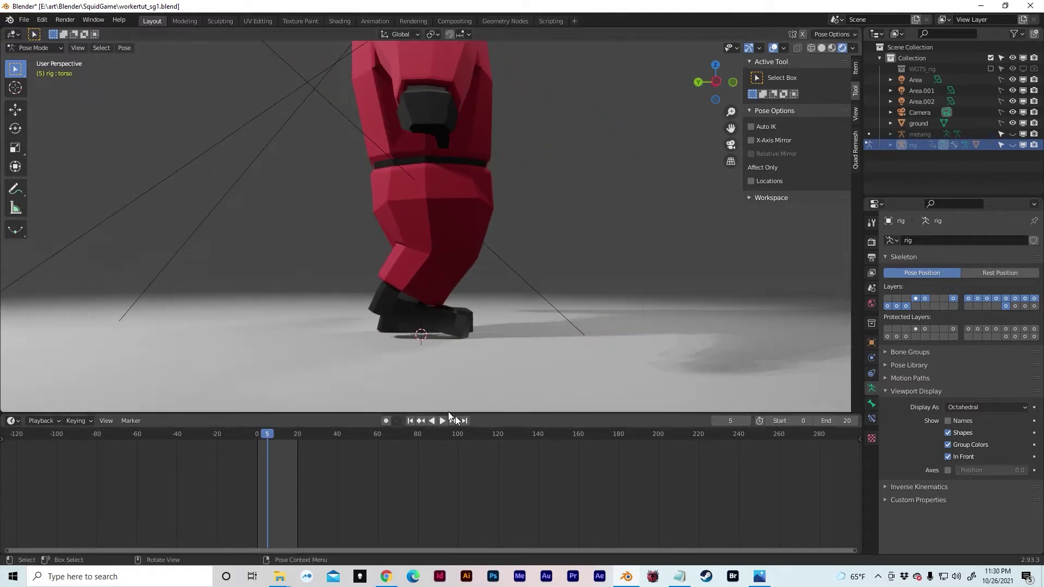
Unhide the rig and, at frame 5, raise the right foot IK control and tilt it toe-down around the global X axis
{"action": "left_click", "coordinate": [1011, 143]}
{"action": "middle_click_drag", "start_coordinate": [467, 260], "coordinate": [442, 268]}
{"action": "left_click", "coordinate": [403, 312]}
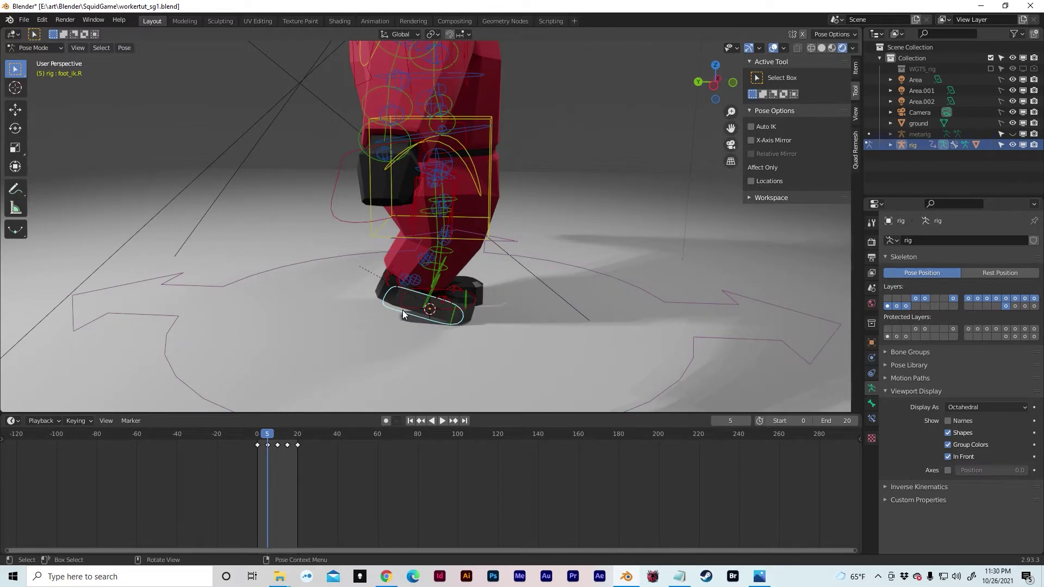
{"action": "mouse_move", "coordinate": [386, 305]}
{"action": "middle_mouse_down"}
{"action": "mouse_move", "coordinate": [357, 297]}
{"action": "mouse_move", "coordinate": [390, 256]}
{"action": "mouse_move", "coordinate": [381, 288]}
{"action": "middle_mouse_up"}
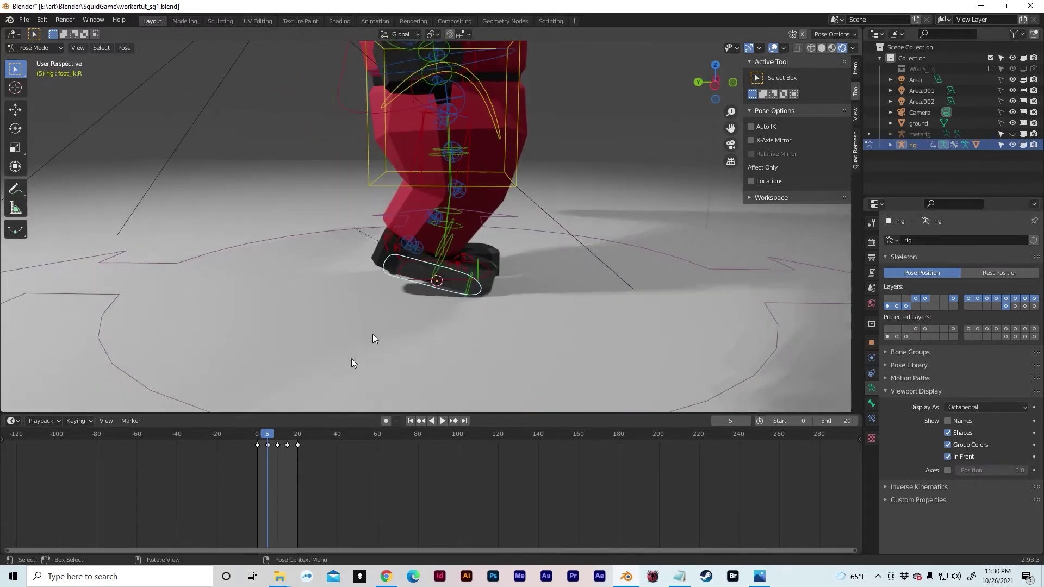
{"action": "left_click", "coordinate": [715, 86]}
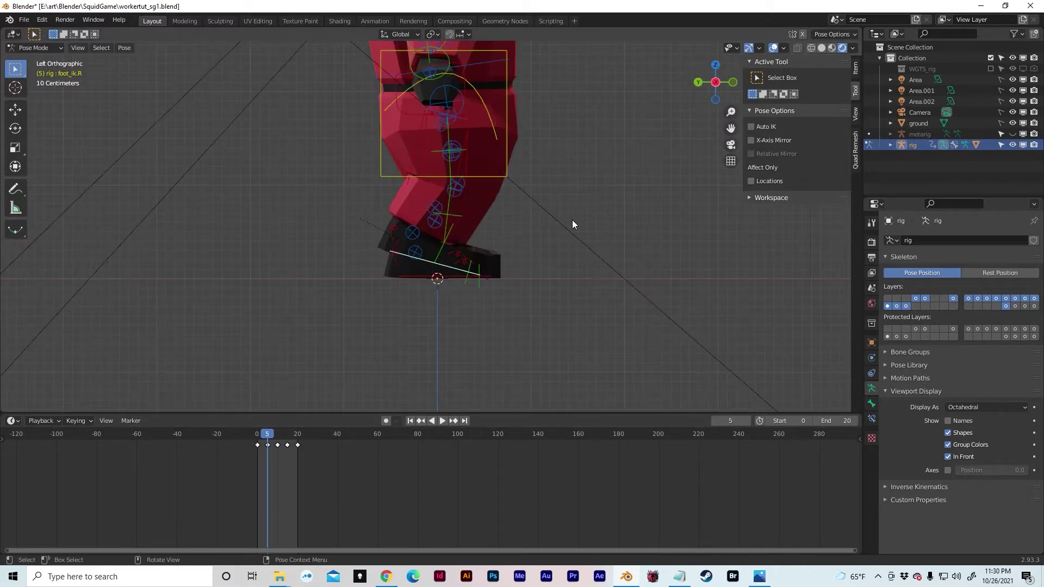
{"action": "key", "text": "g"}
{"action": "left_click", "coordinate": [569, 209]}
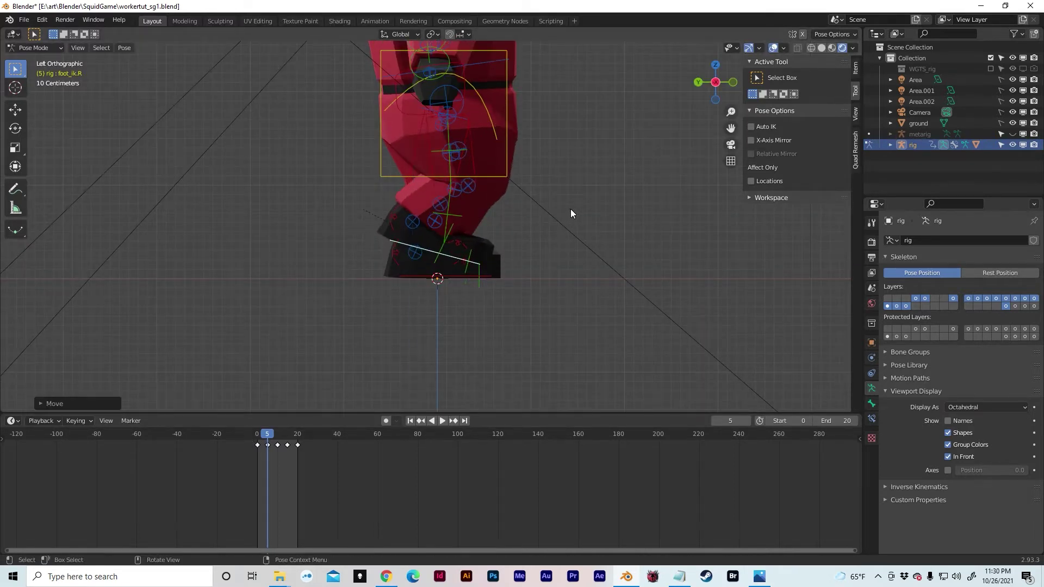
{"action": "key", "text": "r"}
{"action": "key", "text": "x"}
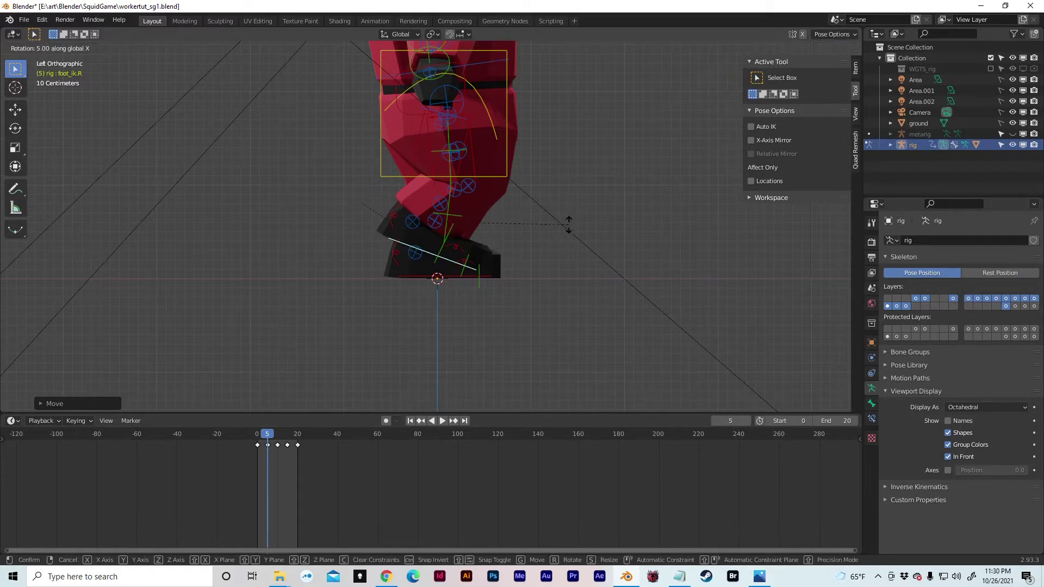
{"action": "left_click", "coordinate": [562, 236]}
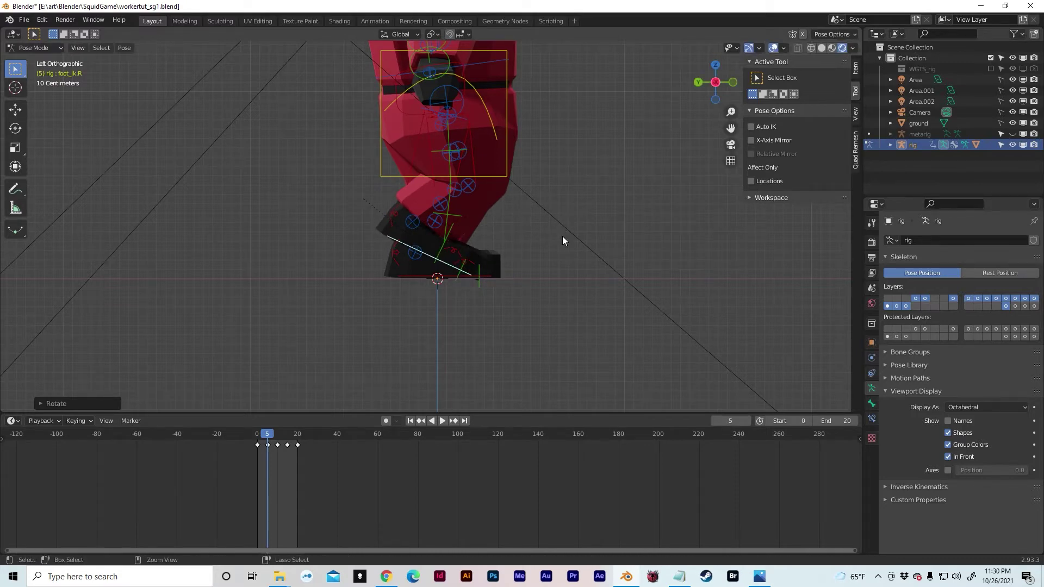
Raise the right foot control further along global Z and tilt it more steeply around global X
{"action": "key", "text": "g"}
{"action": "key", "text": "z"}
{"action": "left_click", "coordinate": [499, 251]}
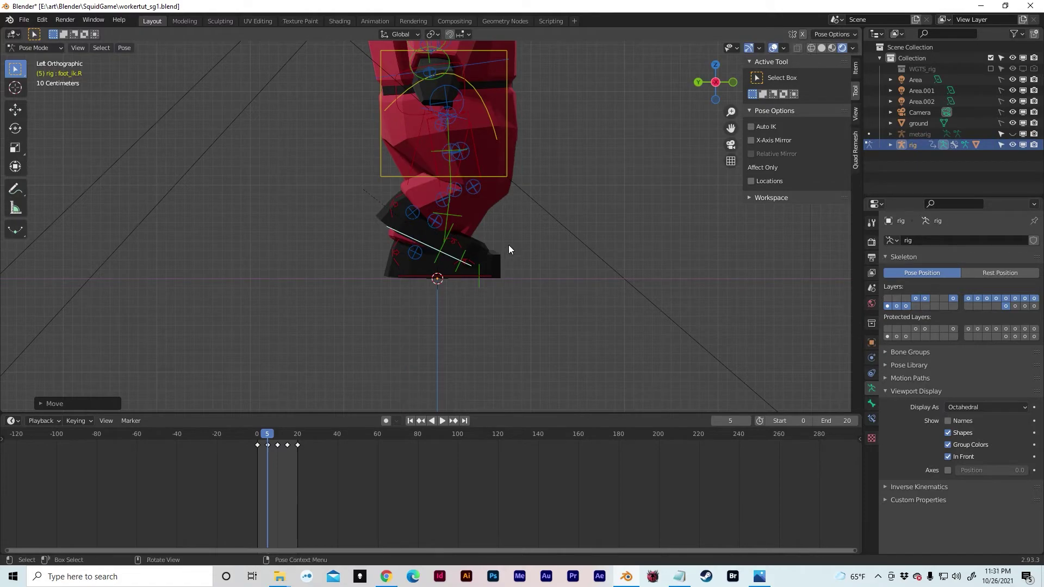
{"action": "key", "text": "r"}
{"action": "key", "text": "x"}
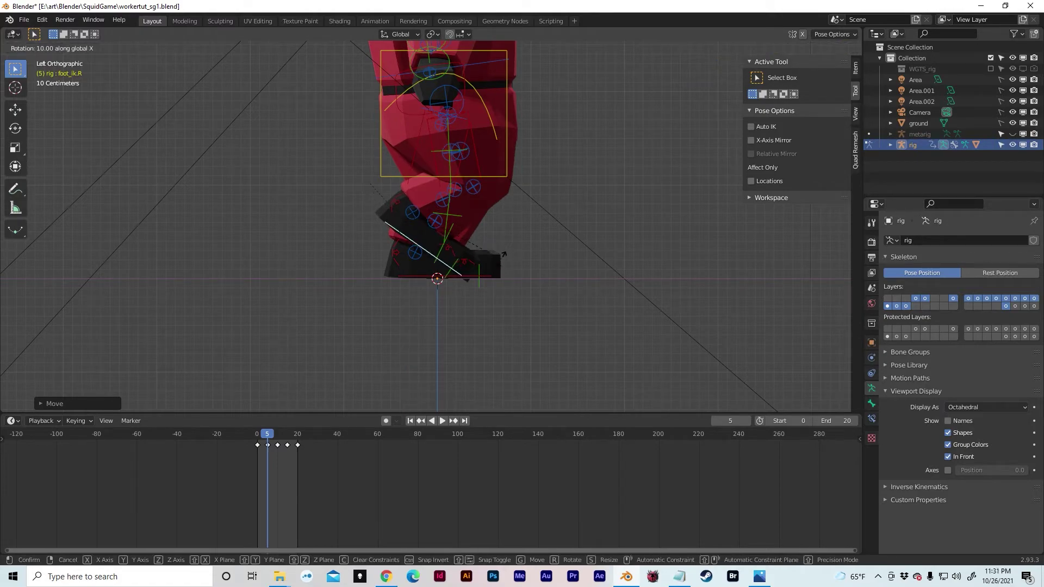
{"action": "left_click", "coordinate": [540, 249]}
{"action": "middle_click_drag", "start_coordinate": [540, 250], "coordinate": [572, 248]}
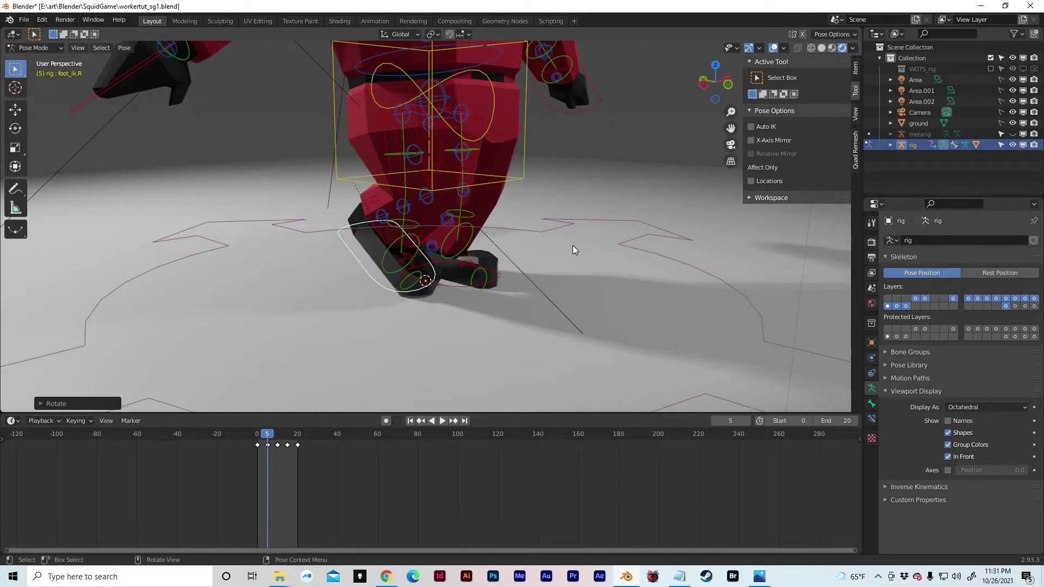
Select all the rig's controls and keyframe their location and rotation at frame 5
{"action": "key", "text": "a"}
{"action": "key", "text": "i"}
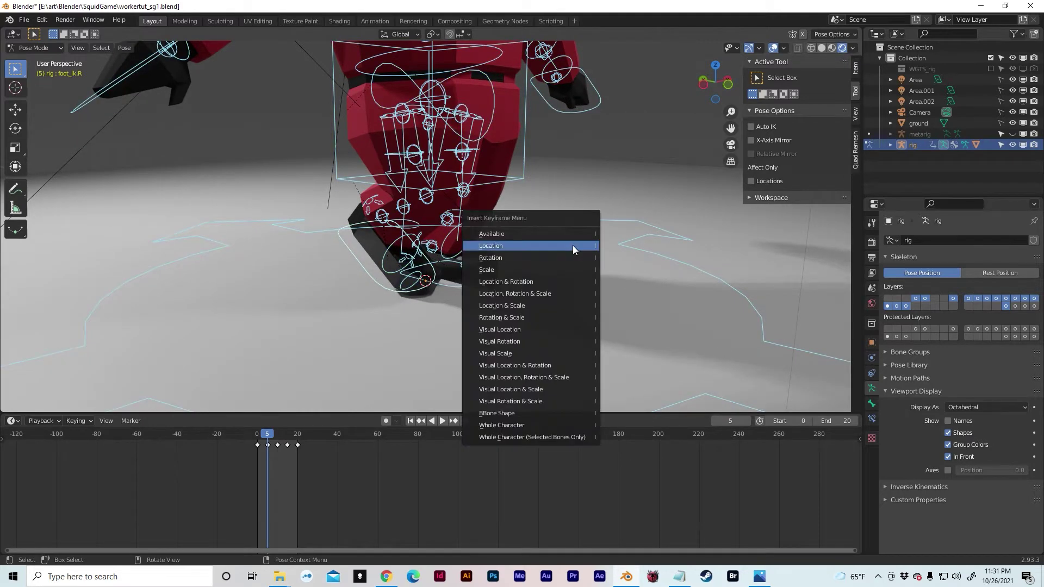
{"action": "left_click", "coordinate": [572, 247]}
{"action": "key", "text": "i"}
{"action": "left_click", "coordinate": [541, 258]}
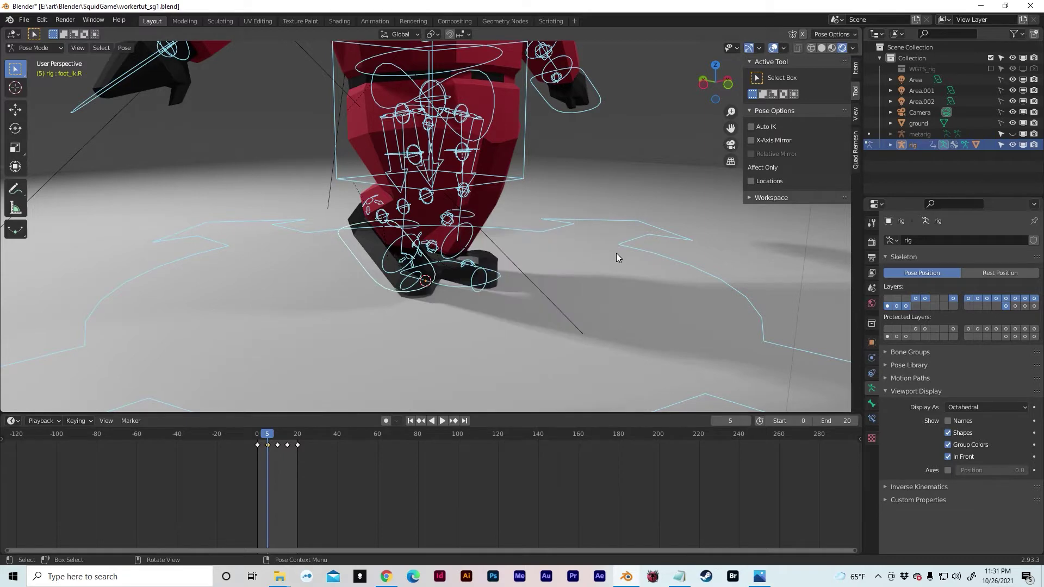
At frame 15, raise the left foot IK control along global Z and rotate it 20 degrees around global X
{"action": "left_click", "coordinate": [288, 433]}
{"action": "middle_click_drag", "start_coordinate": [531, 289], "coordinate": [427, 262]}
{"action": "left_click", "coordinate": [477, 253]}
{"action": "key", "text": "g"}
{"action": "key", "text": "z"}
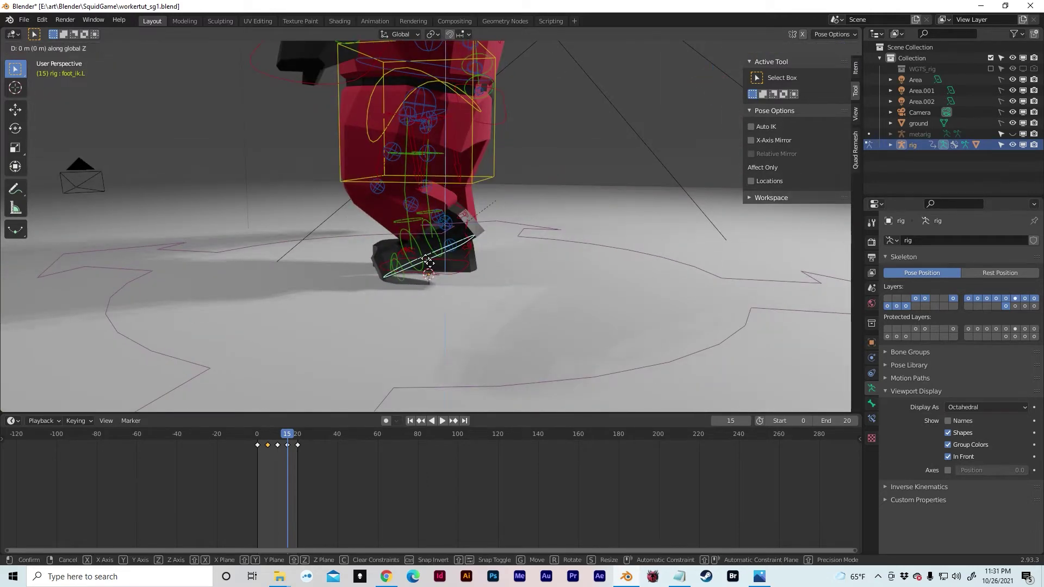
{"action": "left_click", "coordinate": [419, 243]}
{"action": "key", "text": "r"}
{"action": "key", "text": "x"}
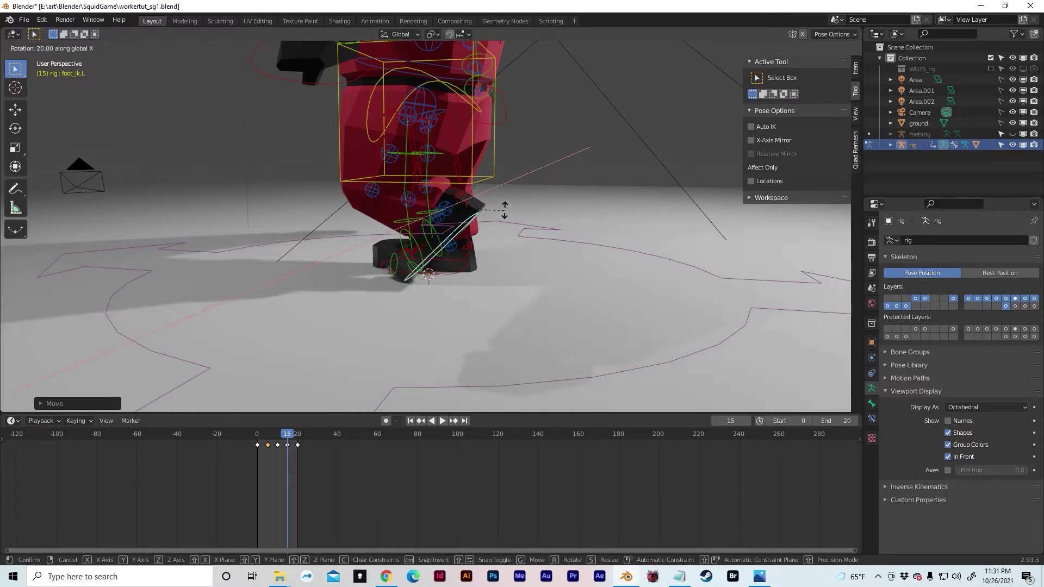
{"action": "key", "text": "Return"}
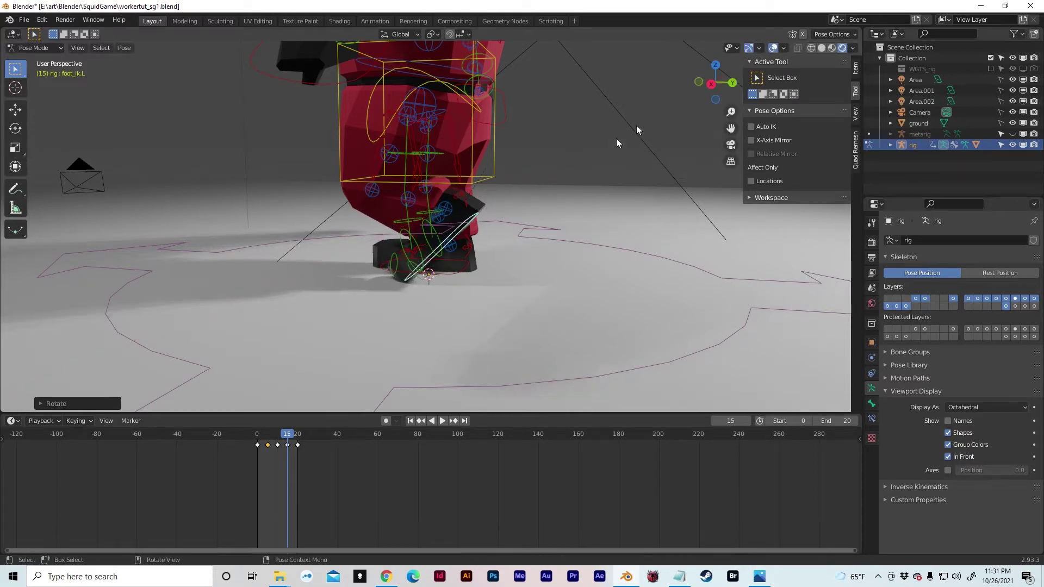
{"action": "left_click", "coordinate": [706, 82]}
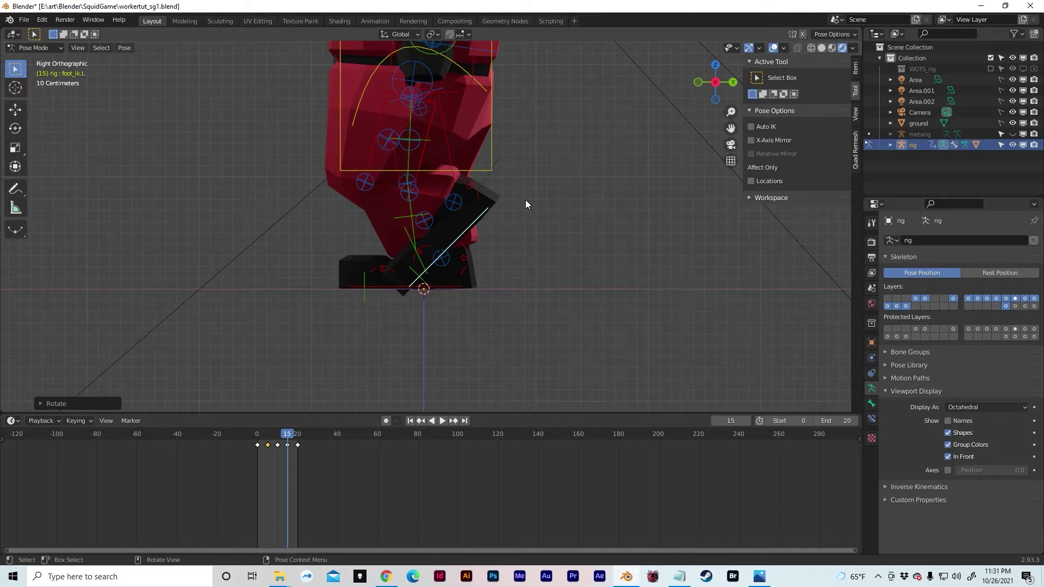
Select all the rig's controls and keyframe their rotation and location at frame 15
{"action": "key", "text": "a"}
{"action": "key", "text": "i"}
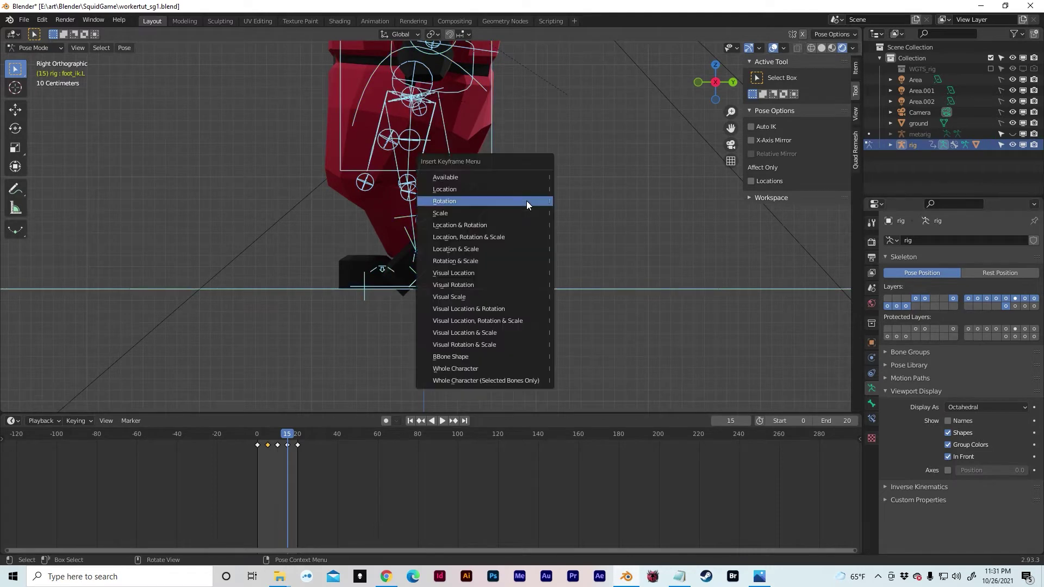
{"action": "left_click", "coordinate": [527, 201]}
{"action": "key", "text": "i"}
{"action": "left_click", "coordinate": [493, 185]}
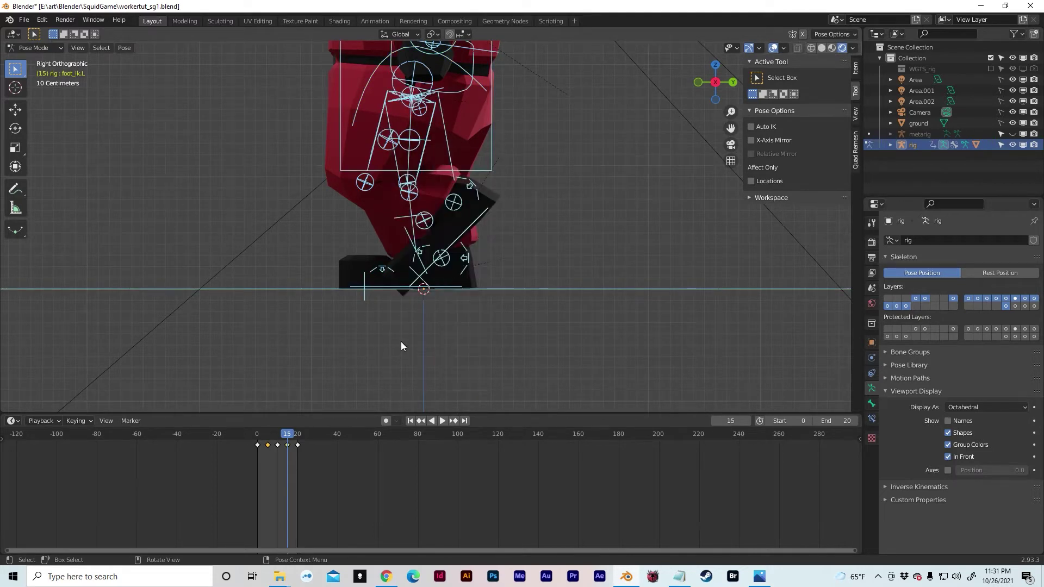
Play the walk cycle from frame 0 with the rig hidden and examine the leg motion from the side and front
{"action": "left_click_drag", "start_coordinate": [277, 431], "coordinate": [256, 431]}
{"action": "key", "text": "space"}
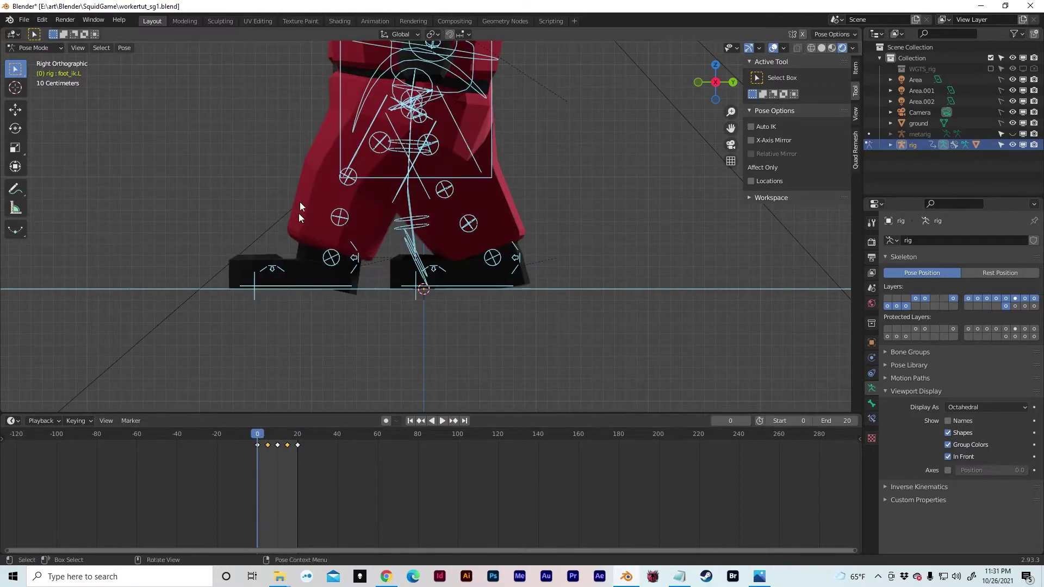
{"action": "middle_click_drag", "start_coordinate": [302, 183], "coordinate": [540, 182]}
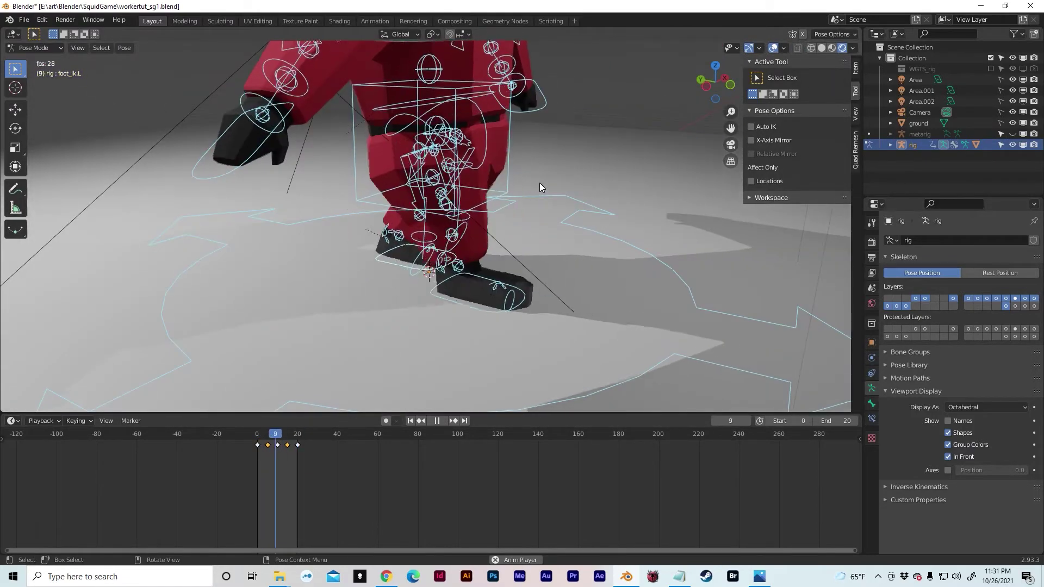
{"action": "middle_click_drag", "start_coordinate": [552, 180], "coordinate": [484, 242], "text": "shift"}
{"action": "left_click", "coordinate": [1012, 145]}
{"action": "middle_click_drag", "start_coordinate": [535, 212], "coordinate": [428, 218]}
{"action": "scroll", "coordinate": [359, 246], "scroll_direction": "down", "scroll_amount": 3}
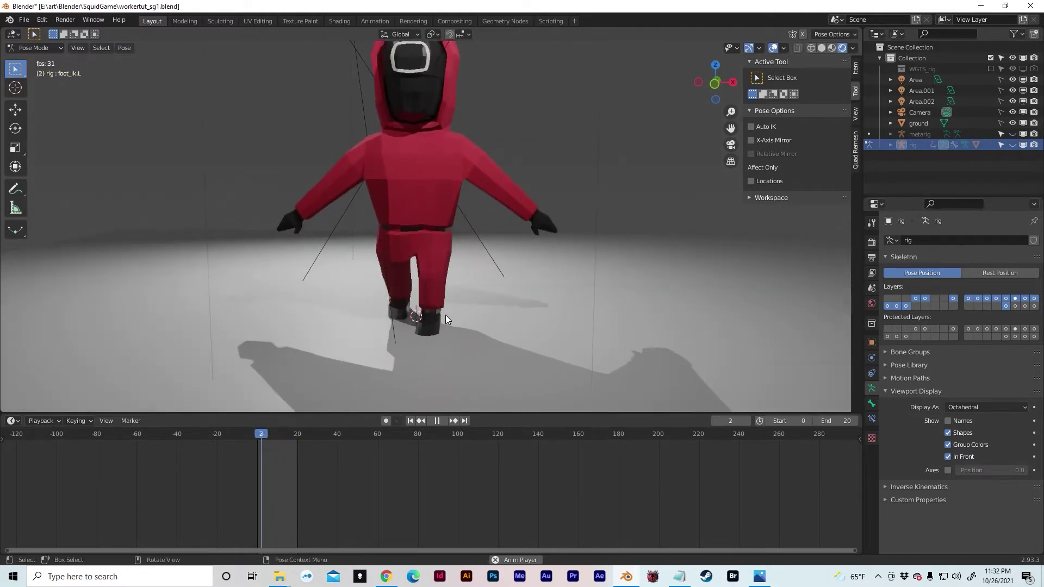
{"action": "key", "text": "space"}
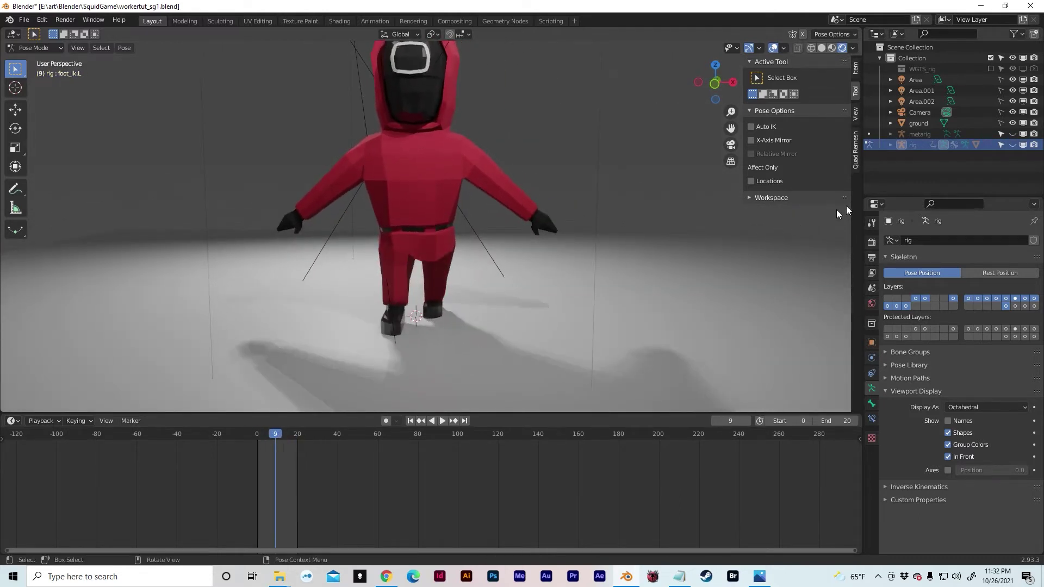
Unhide the rig and, at frame 0, move the right hand IK control forward along the global Y axis
{"action": "left_click", "coordinate": [1011, 145]}
{"action": "middle_click_drag", "start_coordinate": [653, 226], "coordinate": [630, 276], "text": "shift"}
{"action": "scroll", "coordinate": [678, 250], "scroll_direction": "up", "scroll_amount": 1}
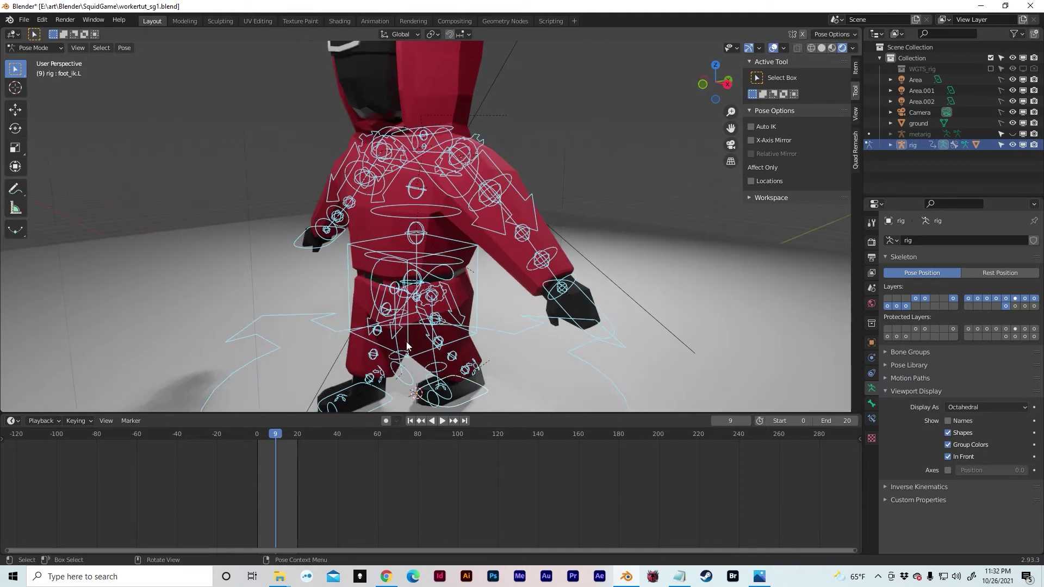
{"action": "left_click_drag", "start_coordinate": [276, 435], "coordinate": [259, 434]}
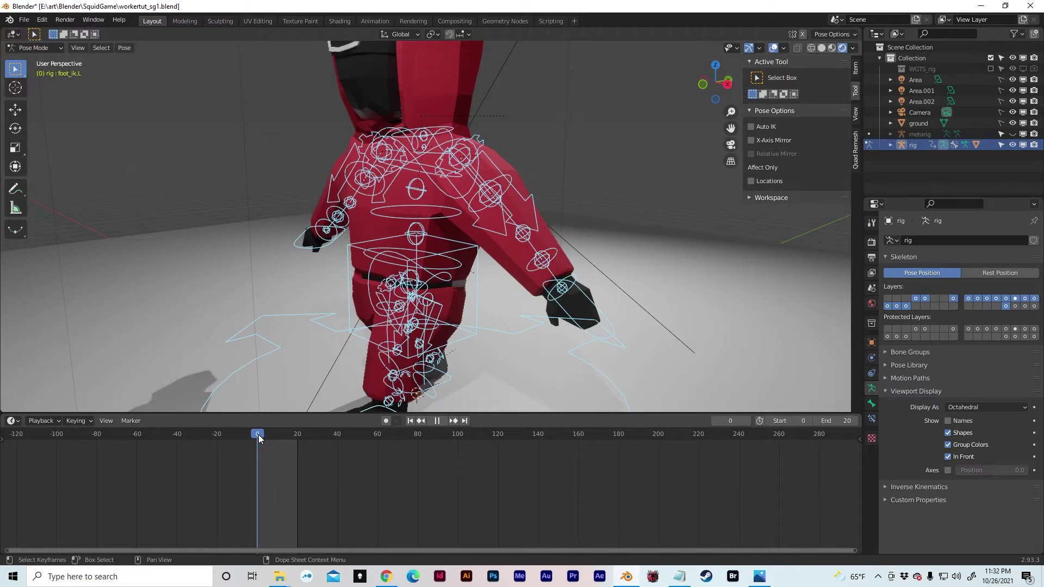
{"action": "middle_click_drag", "start_coordinate": [310, 380], "coordinate": [390, 271]}
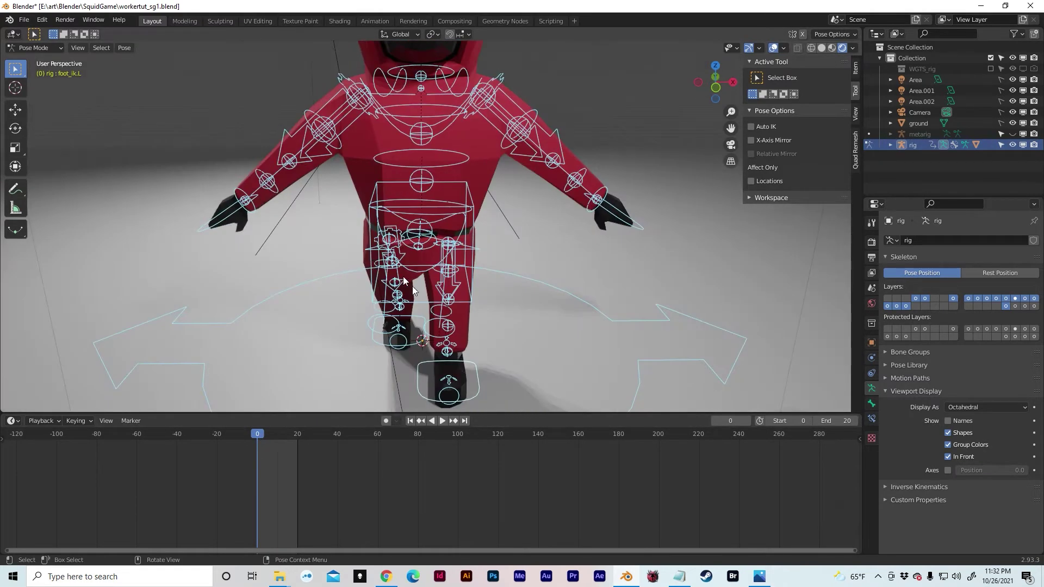
{"action": "middle_click_drag", "start_coordinate": [452, 344], "coordinate": [486, 343]}
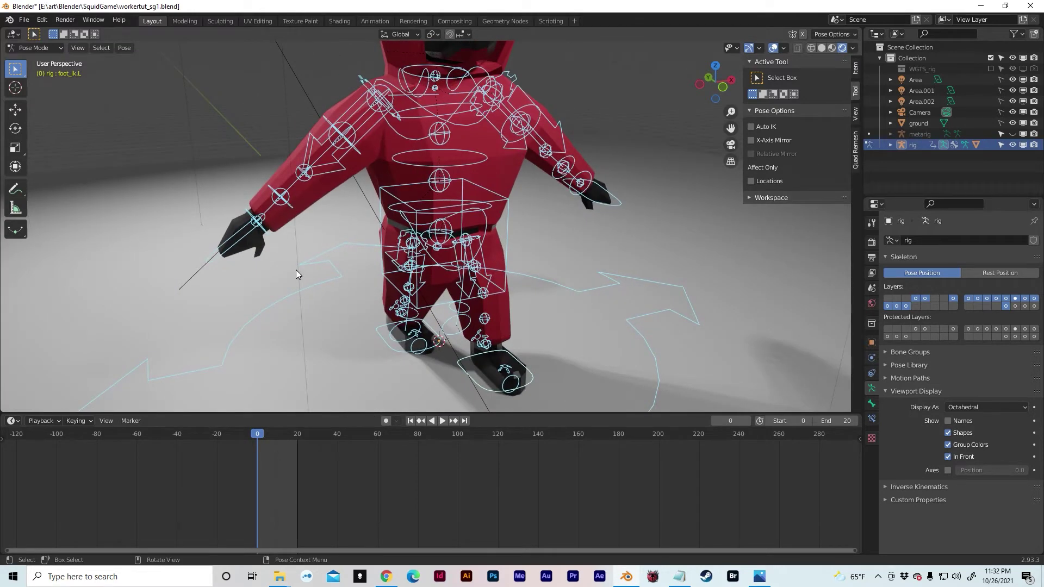
{"action": "middle_click_drag", "start_coordinate": [296, 270], "coordinate": [360, 270]}
{"action": "left_click", "coordinate": [367, 299]}
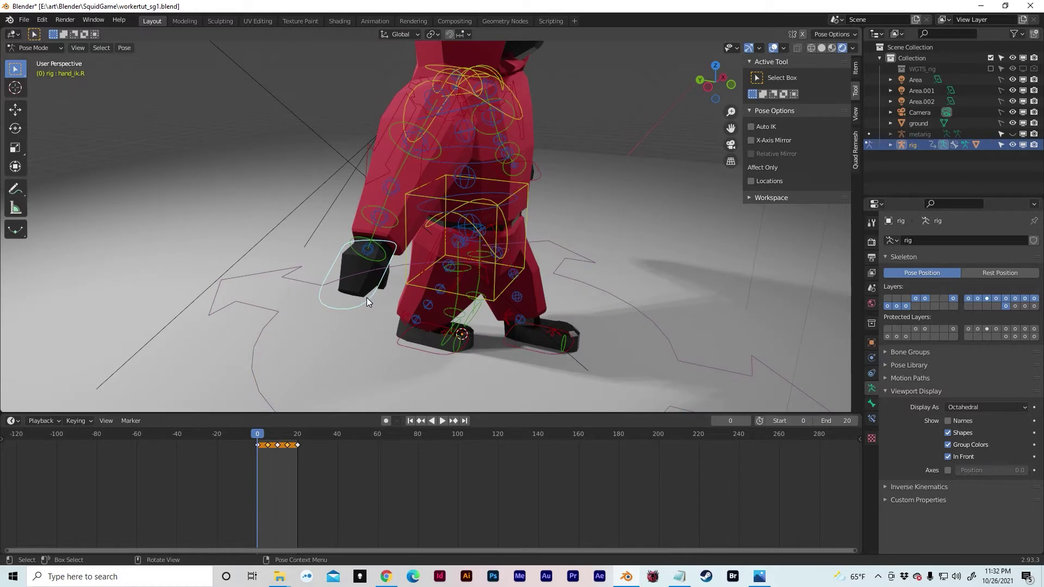
{"action": "middle_click_drag", "start_coordinate": [392, 283], "coordinate": [363, 281]}
{"action": "key", "text": "g"}
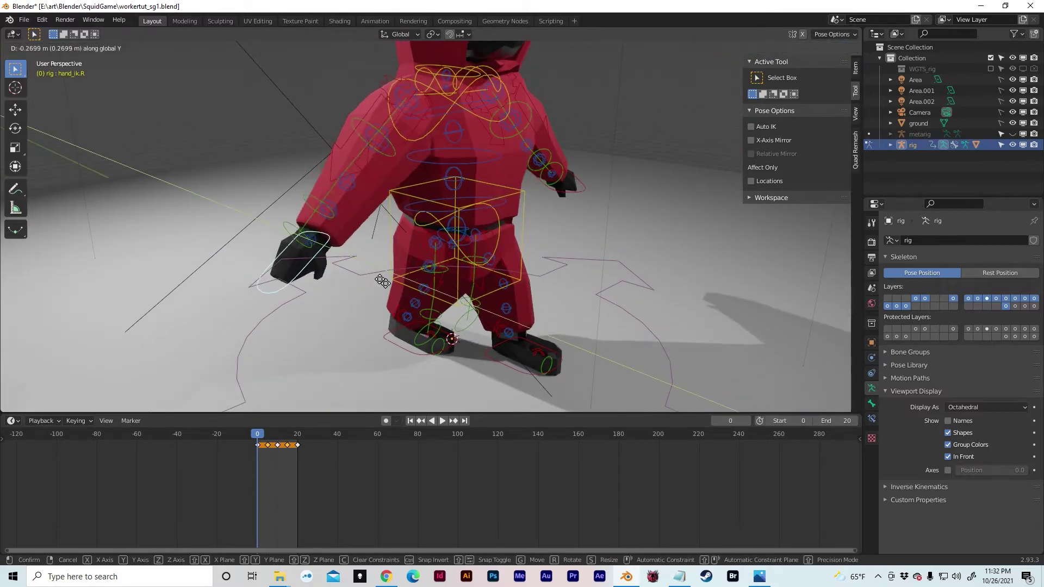
{"action": "left_click", "coordinate": [414, 273]}
Move the right hand IK control inward along global X so the arm hangs closer to the body
{"action": "middle_click_drag", "start_coordinate": [414, 272], "coordinate": [358, 256]}
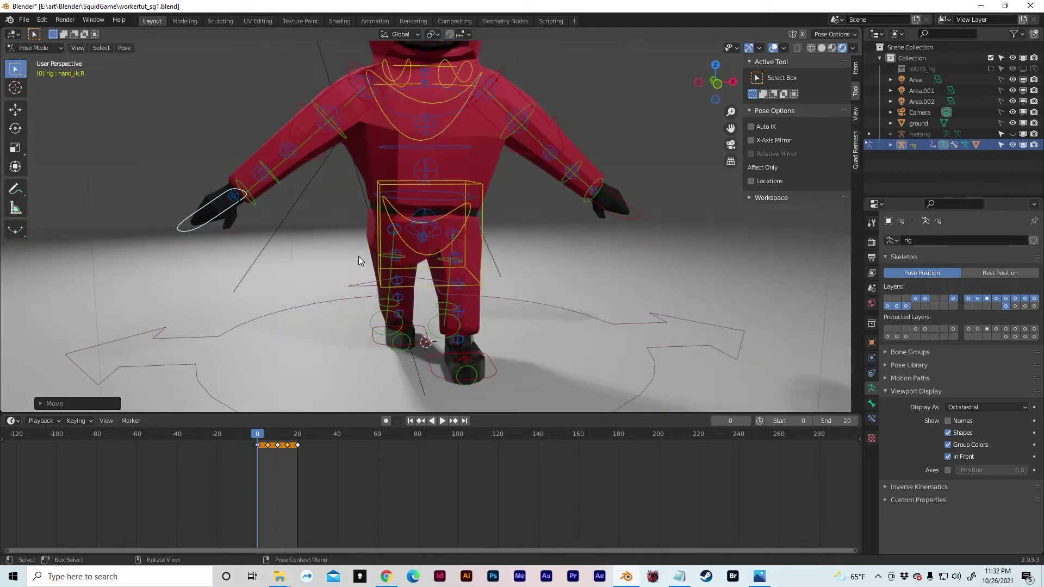
{"action": "key", "text": "g"}
{"action": "key", "text": "x"}
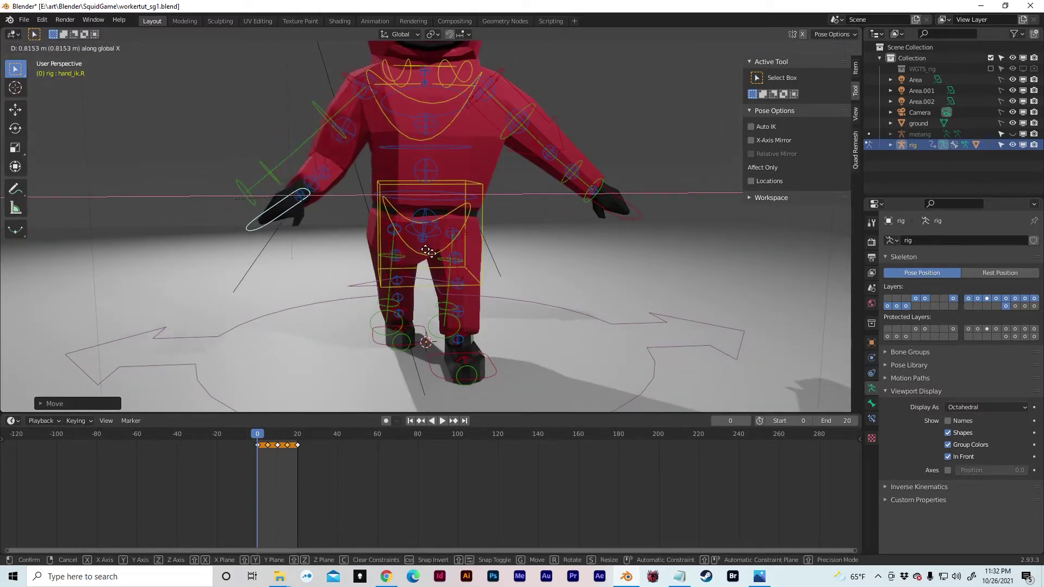
{"action": "left_click", "coordinate": [455, 248]}
Move the right forearm tweak control slightly outward along the global X axis
{"action": "middle_click_drag", "start_coordinate": [369, 210], "coordinate": [417, 243]}
{"action": "left_click", "coordinate": [363, 220]}
{"action": "left_click", "coordinate": [357, 222]}
{"action": "middle_click_drag", "start_coordinate": [357, 223], "coordinate": [341, 219]}
{"action": "key", "text": "g"}
{"action": "key", "text": "x"}
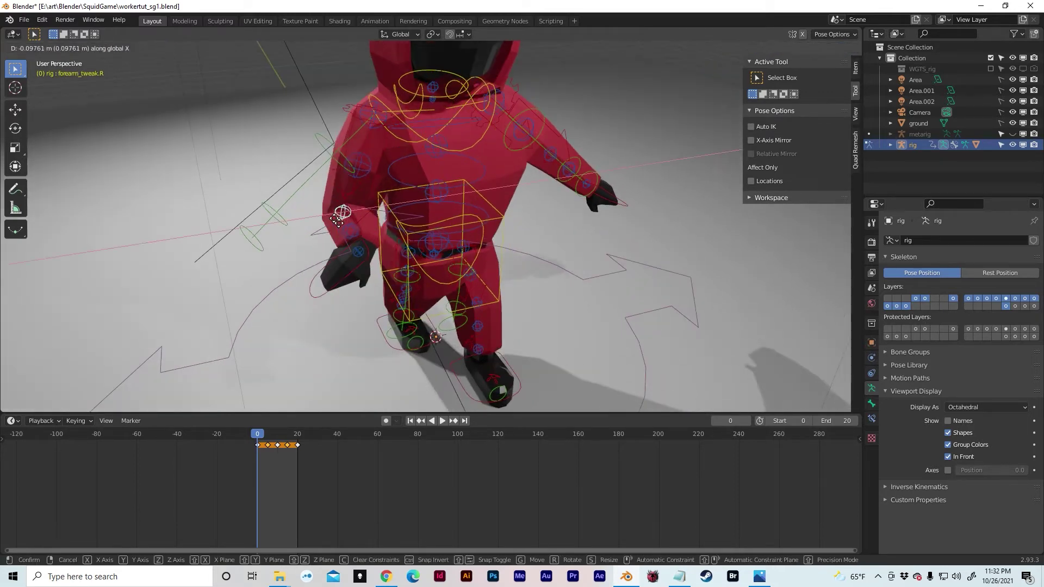
{"action": "left_click", "coordinate": [325, 221]}
Rotate the right hand IK control around global Z, and about -35 degrees around global Y
{"action": "left_click", "coordinate": [331, 287]}
{"action": "middle_click_drag", "start_coordinate": [331, 287], "coordinate": [409, 294]}
{"action": "middle_click_drag", "start_coordinate": [568, 273], "coordinate": [467, 295]}
{"action": "key", "text": "r"}
{"action": "key", "text": "z"}
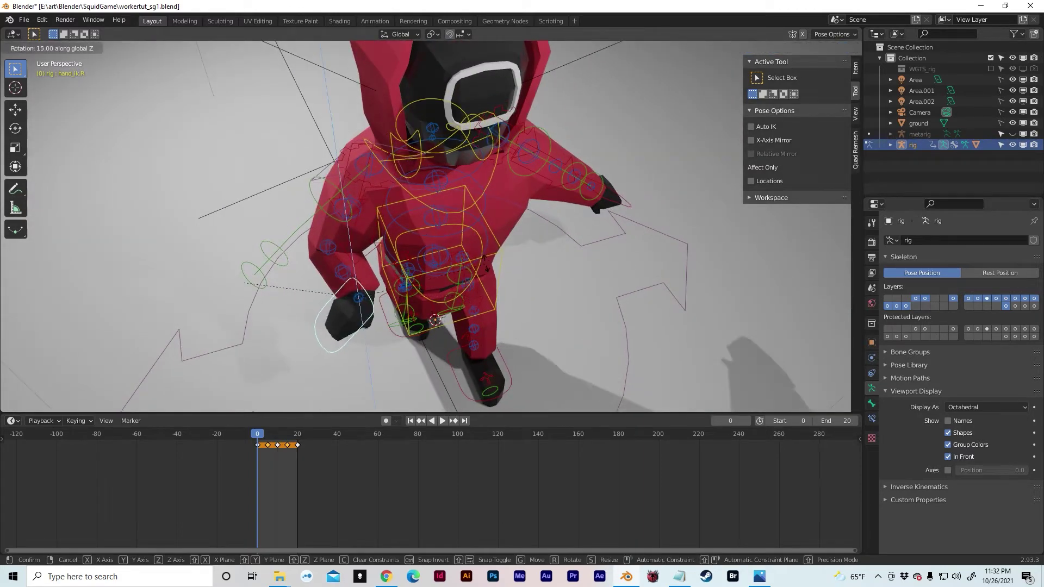
{"action": "left_click", "coordinate": [476, 165]}
{"action": "middle_click_drag", "start_coordinate": [475, 167], "coordinate": [454, 138]}
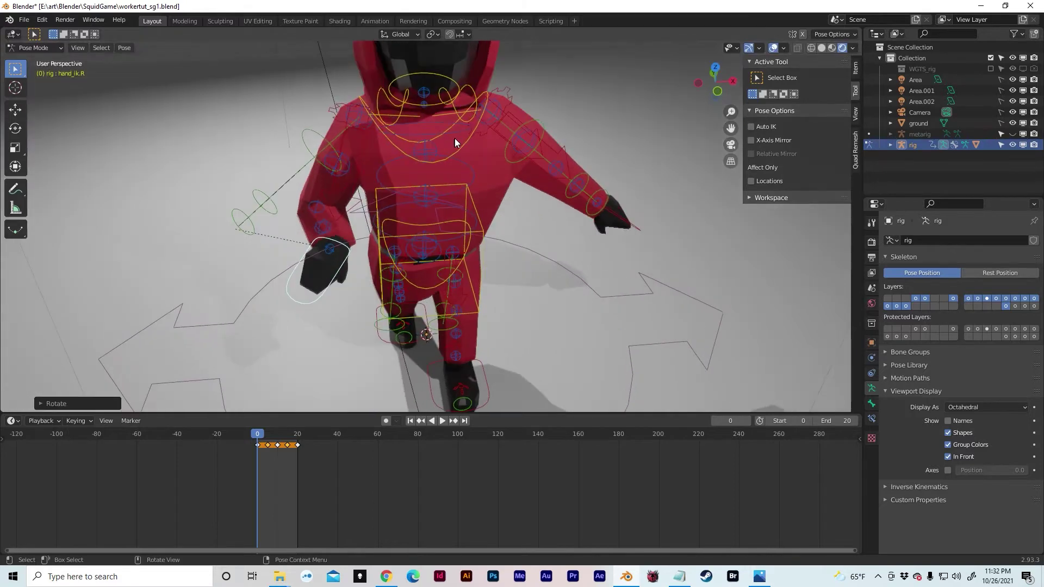
{"action": "key", "text": "r"}
{"action": "key", "text": "y"}
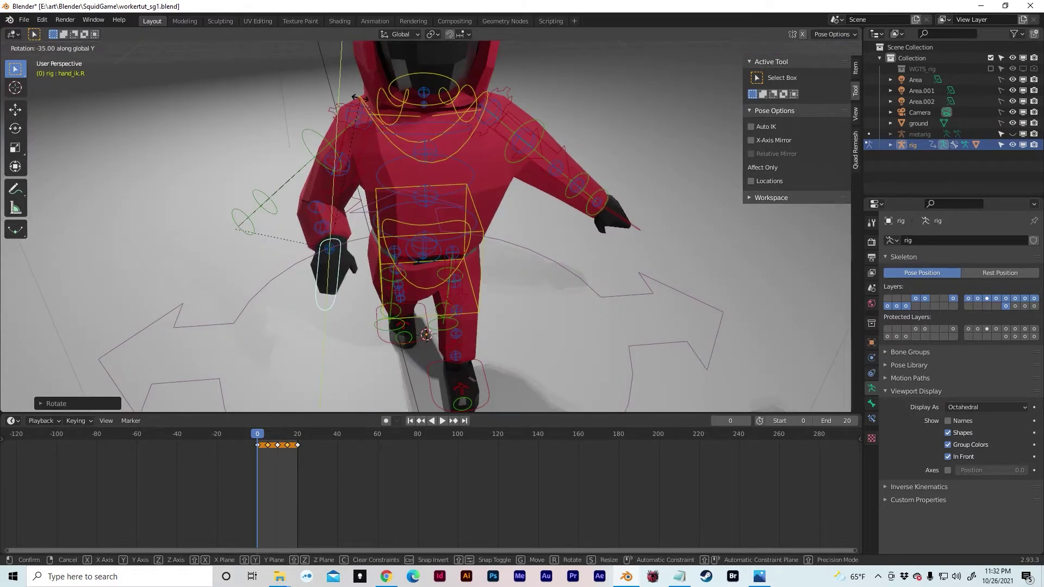
{"action": "left_click", "coordinate": [348, 97]}
Lower the right hand IK control about 0.35 m along the global Z axis
{"action": "middle_click_drag", "start_coordinate": [345, 97], "coordinate": [341, 73]}
{"action": "key", "text": "g"}
{"action": "key", "text": "z"}
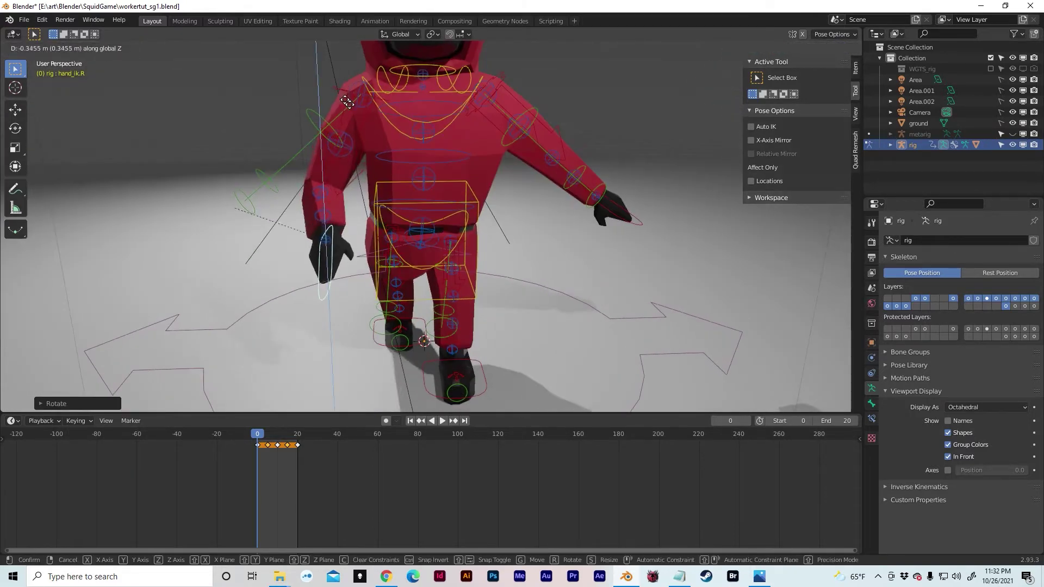
{"action": "left_click", "coordinate": [347, 105]}
Adjust the right hand IK control along global X and swing it forward in front of the body along global Y
{"action": "middle_click_drag", "start_coordinate": [366, 131], "coordinate": [478, 130]}
{"action": "key", "text": "g"}
{"action": "key", "text": "x"}
{"action": "left_click", "coordinate": [387, 119]}
{"action": "key", "text": "g"}
{"action": "key", "text": "y"}
{"action": "left_click", "coordinate": [522, 122]}
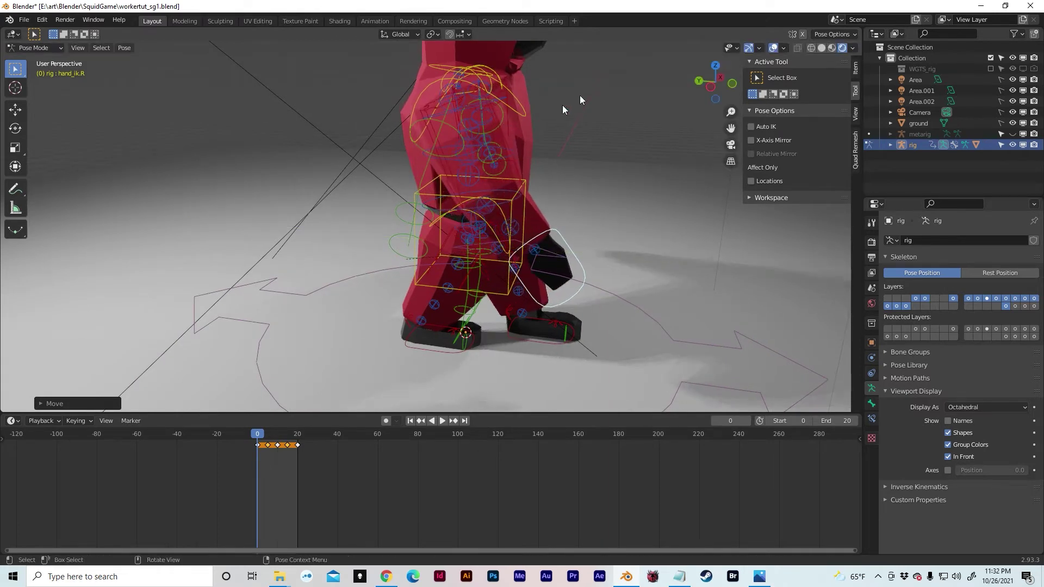
Rotate the right hand IK control about 10 degrees around the global Z axis
{"action": "left_click", "coordinate": [709, 86]}
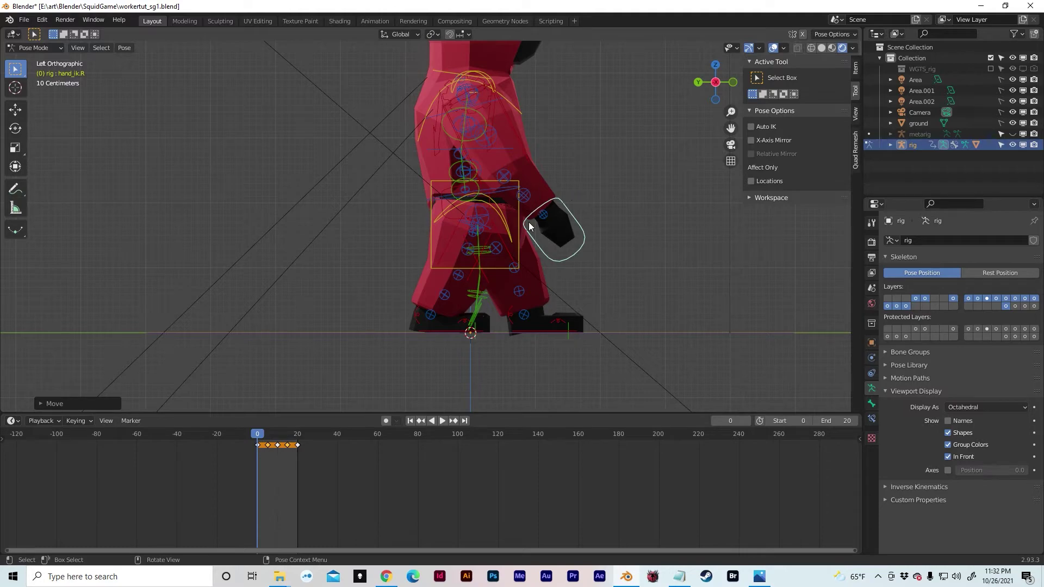
{"action": "middle_click_drag", "start_coordinate": [570, 214], "coordinate": [494, 254]}
{"action": "key", "text": "r"}
{"action": "key", "text": "z"}
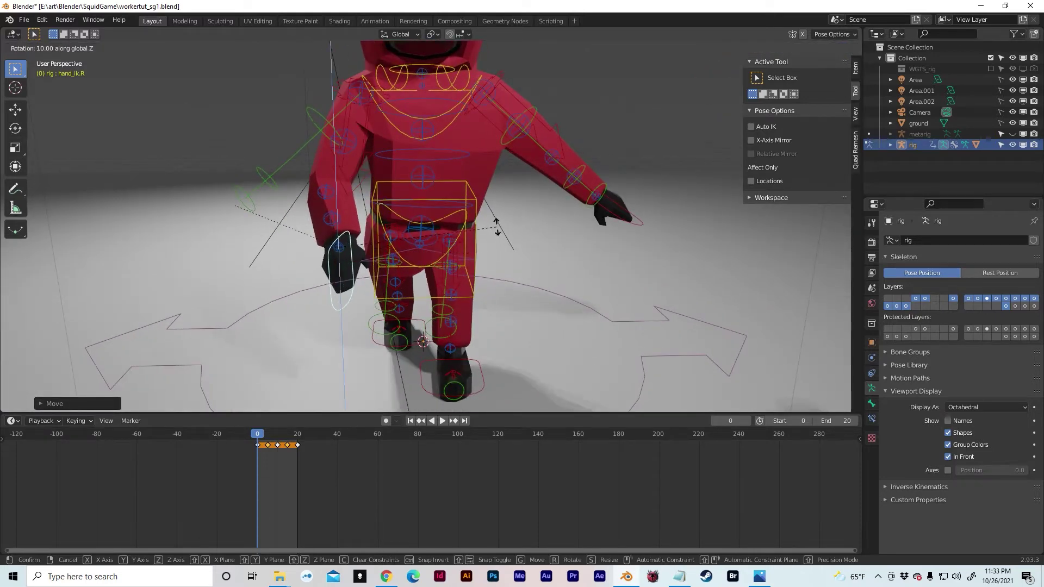
{"action": "left_click", "coordinate": [492, 226]}
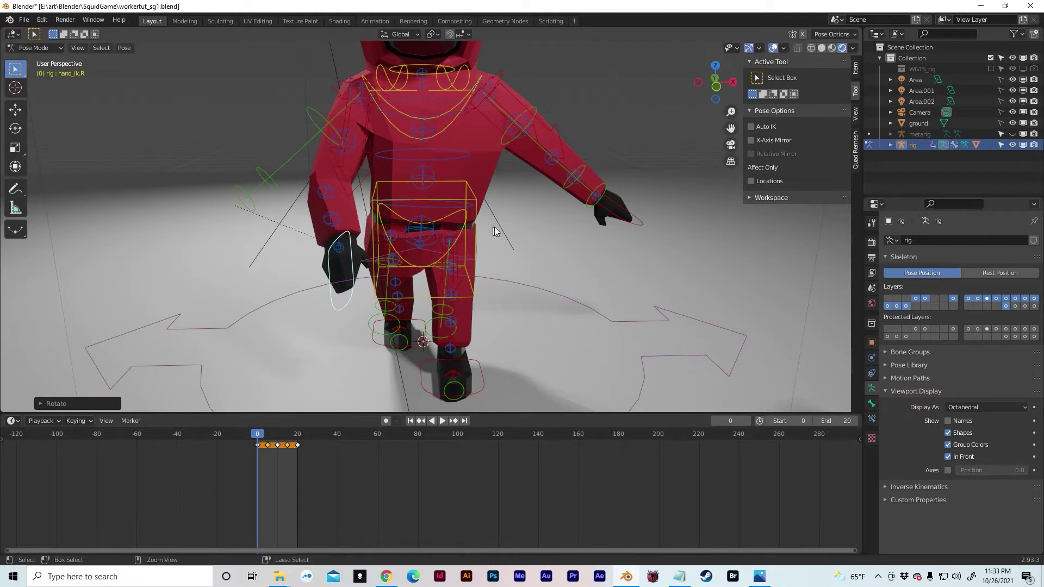
Move the right upper arm tweak control outward about 0.13 m along the global X axis
{"action": "left_click", "coordinate": [360, 94]}
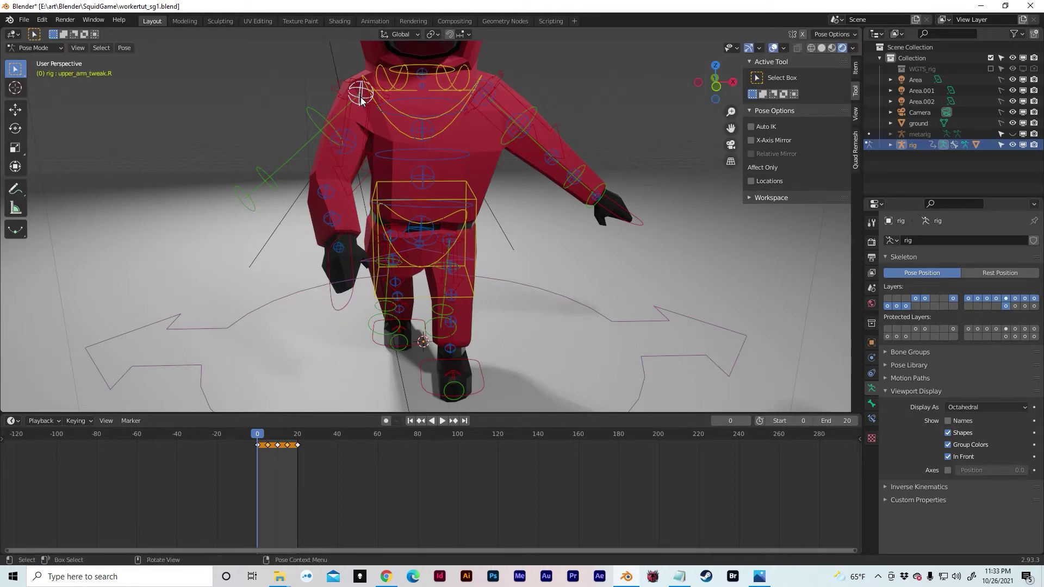
{"action": "key", "text": "g"}
{"action": "key", "text": "x"}
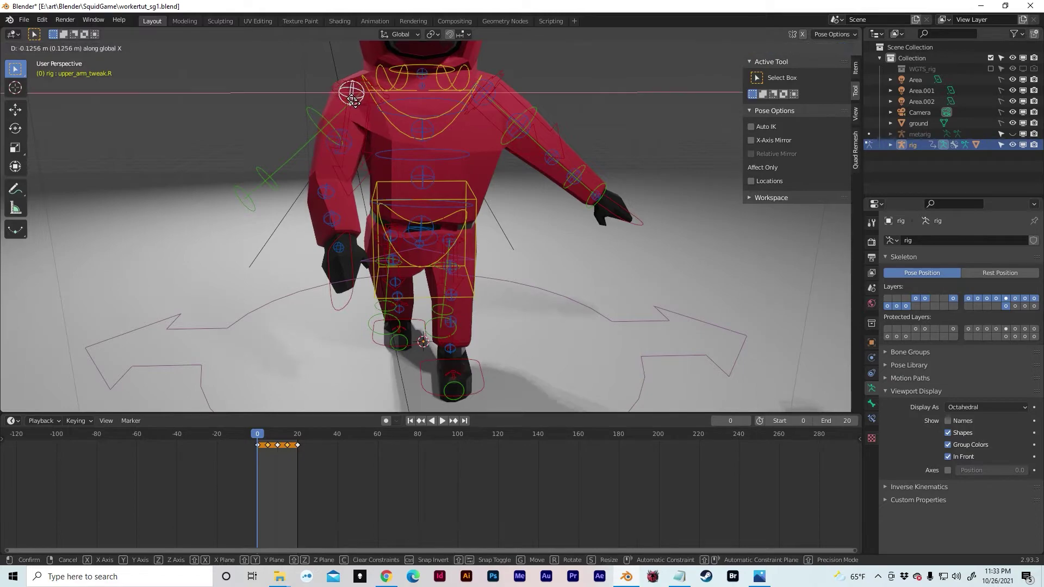
{"action": "left_click", "coordinate": [350, 98]}
{"action": "mouse_move", "coordinate": [348, 100]}
{"action": "middle_mouse_down"}
{"action": "mouse_move", "coordinate": [585, 102]}
{"action": "mouse_move", "coordinate": [466, 90]}
{"action": "mouse_move", "coordinate": [330, 97]}
{"action": "mouse_move", "coordinate": [359, 113]}
{"action": "middle_mouse_up"}
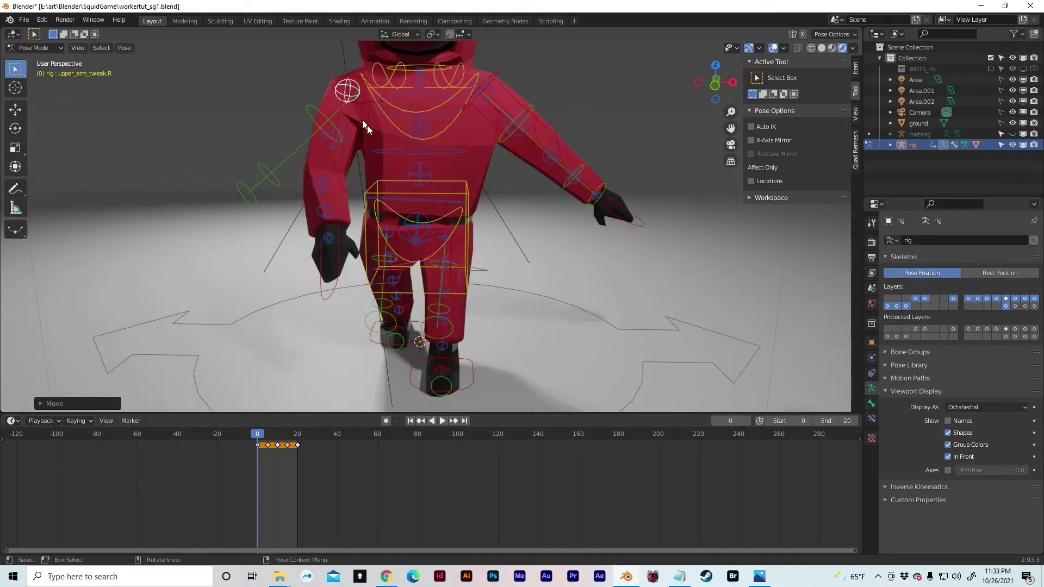
Keyframe the location and rotation of all rig controls at frame 0
{"action": "key", "text": "a"}
{"action": "key", "text": "i"}
{"action": "key", "text": "Escape"}
{"action": "key", "text": "i"}
{"action": "left_click", "coordinate": [374, 147]}
{"action": "key", "text": "i"}
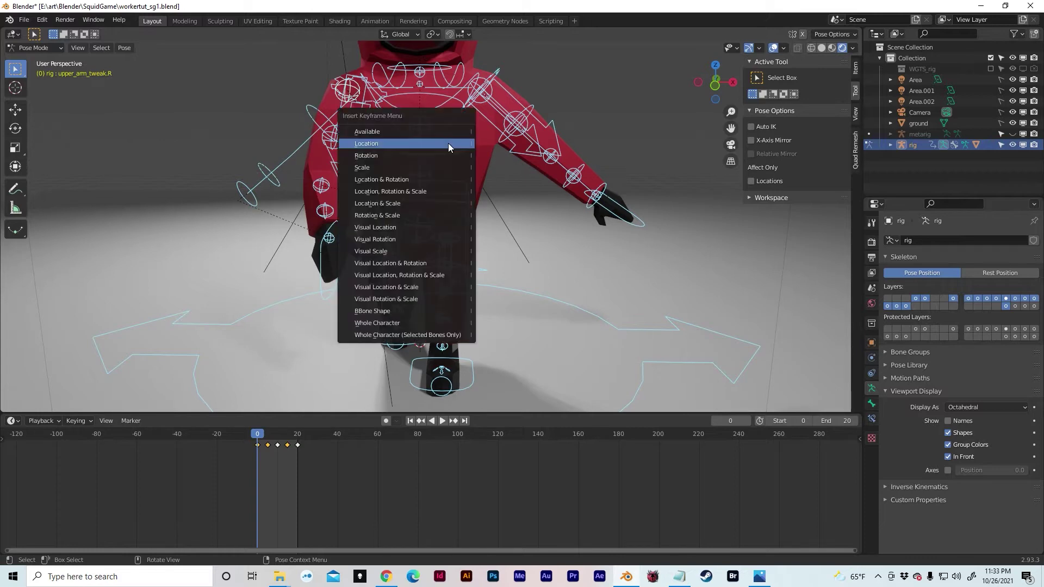
{"action": "left_click", "coordinate": [444, 142]}
{"action": "key", "text": "i"}
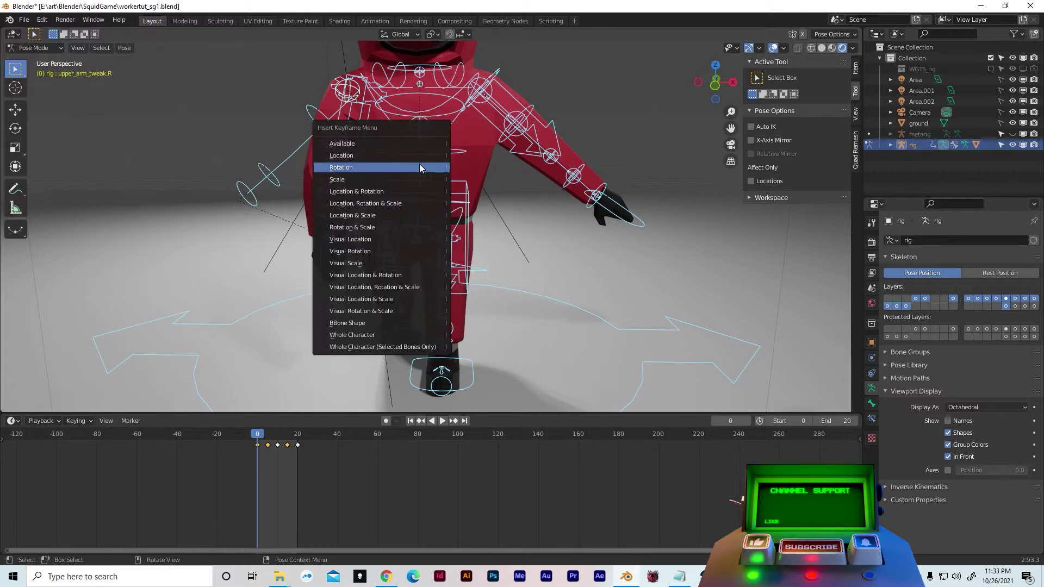
{"action": "left_click", "coordinate": [419, 167]}
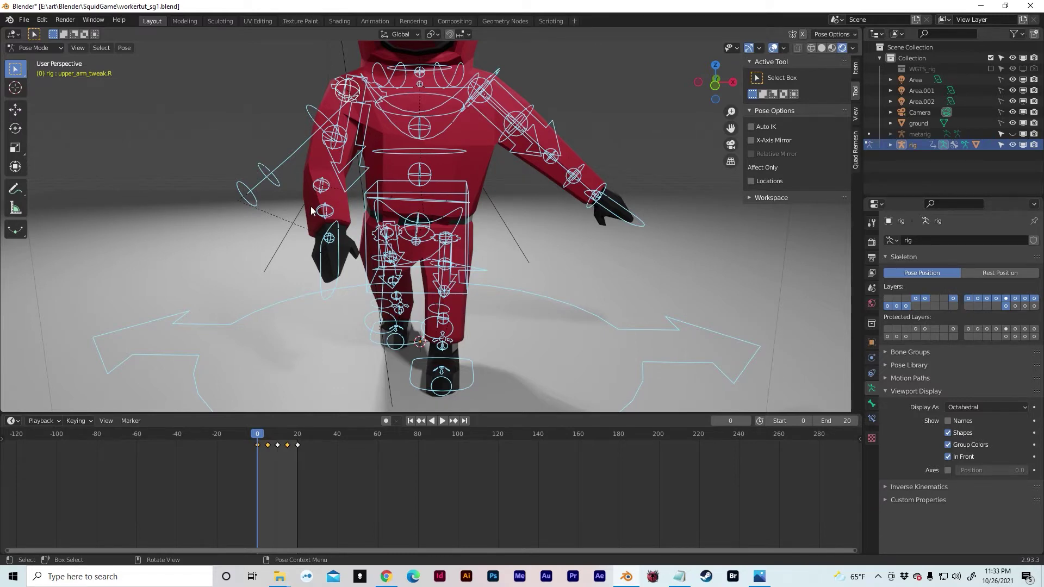
Bring the left hand IK control in toward the body along global X and swing it backward along global Y
{"action": "middle_click_drag", "start_coordinate": [428, 205], "coordinate": [368, 220]}
{"action": "left_click", "coordinate": [576, 263]}
{"action": "middle_click_drag", "start_coordinate": [576, 263], "coordinate": [618, 247]}
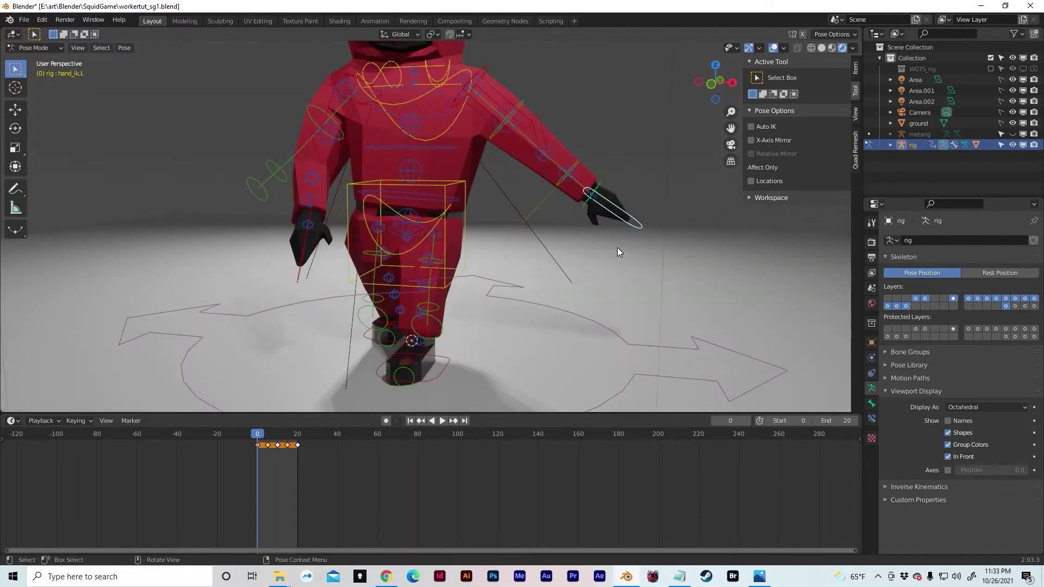
{"action": "key", "text": "g"}
{"action": "key", "text": "x"}
{"action": "left_click", "coordinate": [526, 244]}
{"action": "middle_click_drag", "start_coordinate": [526, 244], "coordinate": [420, 249]}
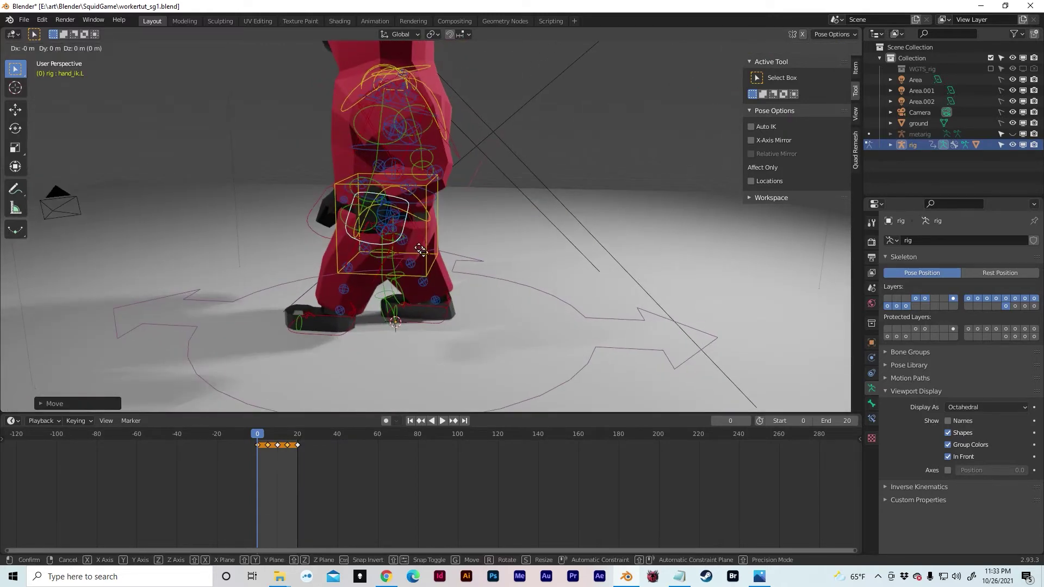
{"action": "key", "text": "y"}
{"action": "left_click", "coordinate": [473, 246]}
Move the left forearm tweak control slightly outward along the global X axis
{"action": "middle_click_drag", "start_coordinate": [472, 245], "coordinate": [434, 238]}
{"action": "left_click", "coordinate": [397, 189]}
{"action": "key", "text": "g"}
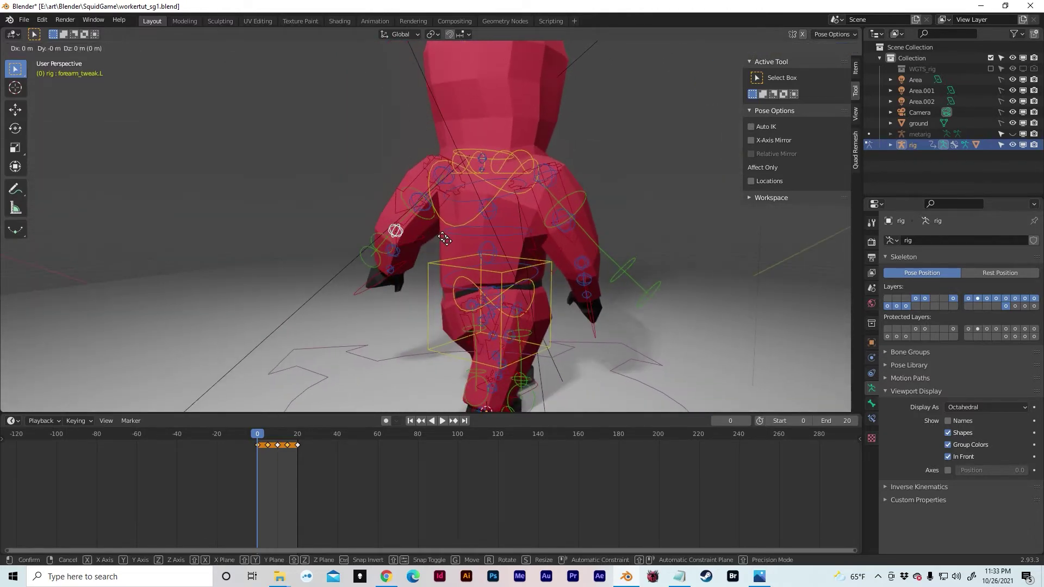
{"action": "key", "text": "x"}
{"action": "left_click", "coordinate": [424, 238]}
{"action": "middle_click_drag", "start_coordinate": [424, 233], "coordinate": [643, 226]}
Lower the left hand IK control slightly and rotate it about 50 degrees around the global Y axis
{"action": "left_click", "coordinate": [506, 303]}
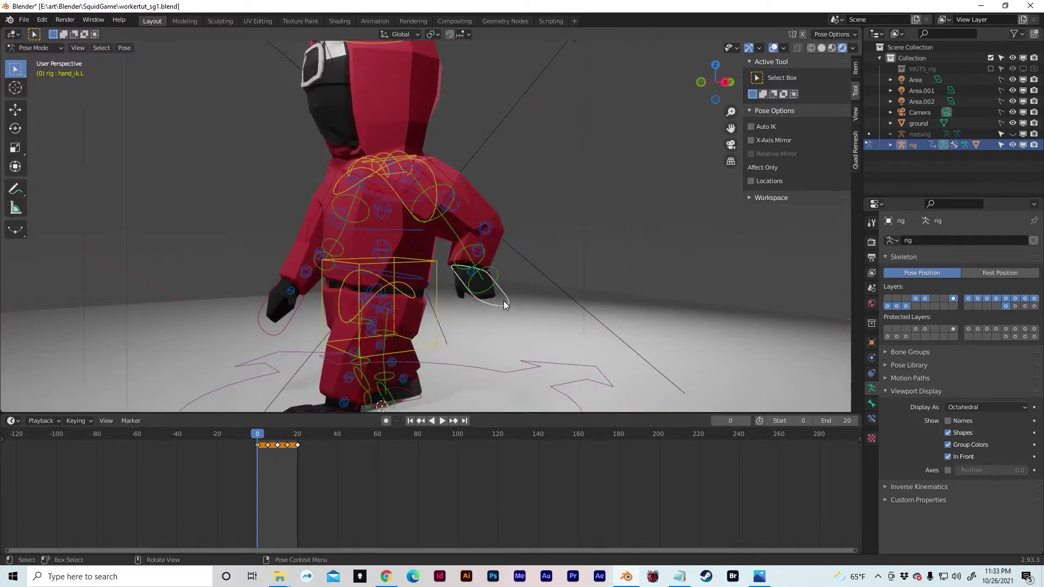
{"action": "key", "text": "g"}
{"action": "left_click", "coordinate": [500, 317]}
{"action": "middle_click_drag", "start_coordinate": [500, 318], "coordinate": [565, 310]}
{"action": "key", "text": "r"}
{"action": "key", "text": "y"}
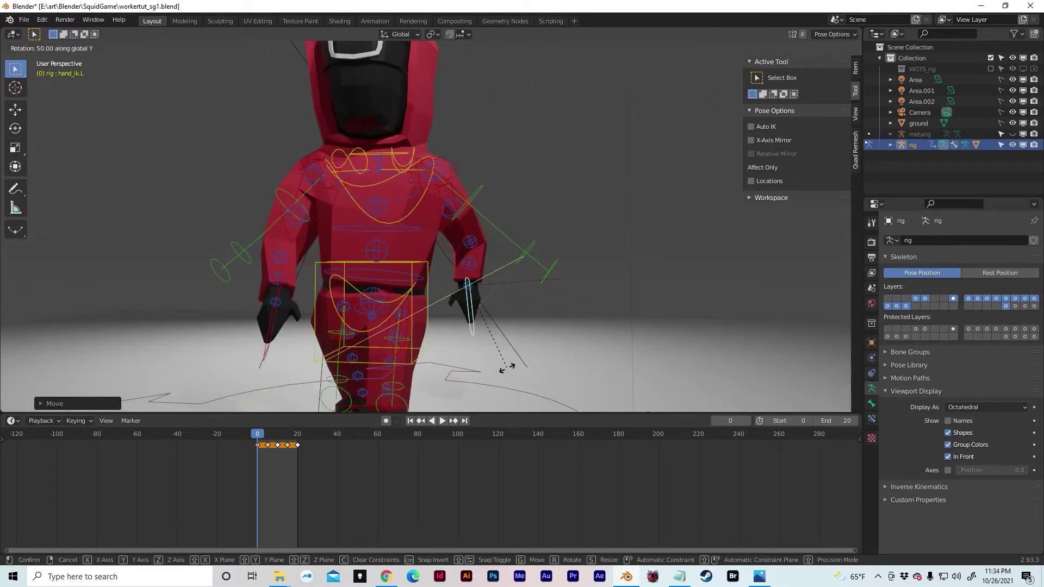
{"action": "left_click", "coordinate": [500, 375]}
Move the left hand IK control about 0.16 m inward along the global X axis
{"action": "left_click", "coordinate": [711, 86]}
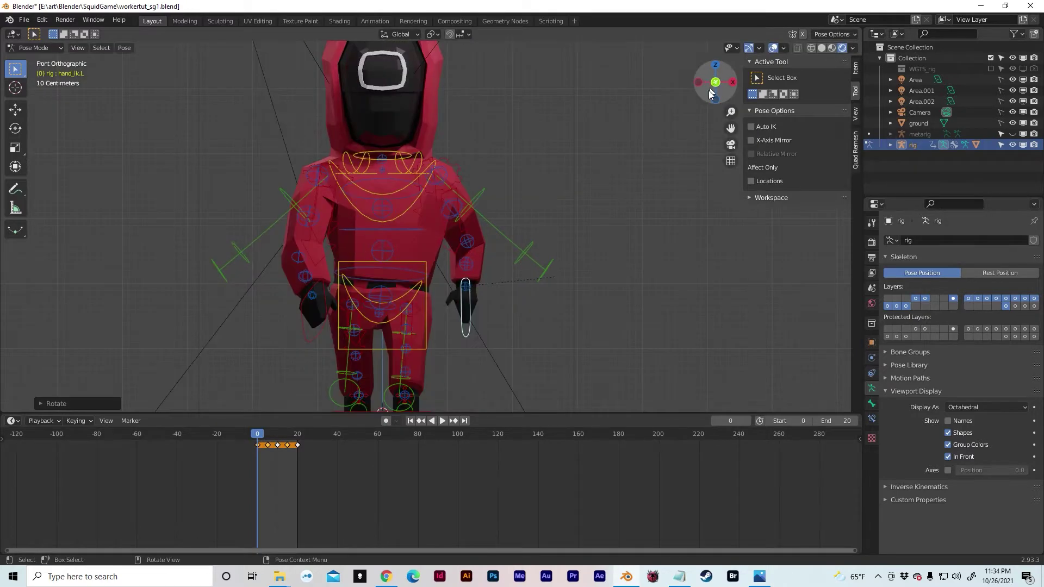
{"action": "scroll", "coordinate": [587, 175], "scroll_direction": "up", "scroll_amount": 2}
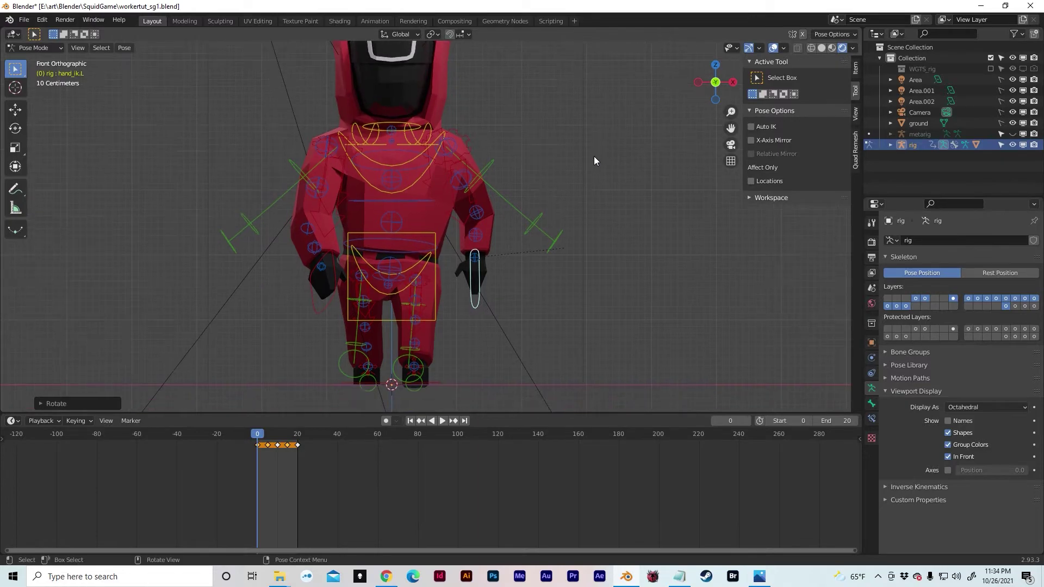
{"action": "key", "text": "g"}
{"action": "key", "text": "x"}
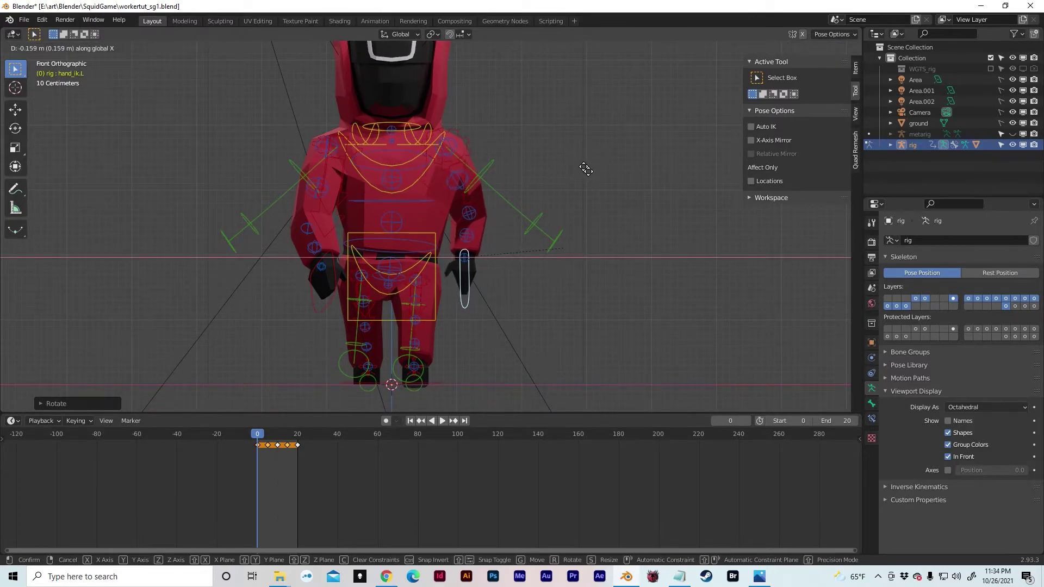
{"action": "left_click", "coordinate": [585, 169]}
Lower the left hand IK control slightly along the global Z axis
{"action": "middle_click_drag", "start_coordinate": [625, 191], "coordinate": [275, 283]}
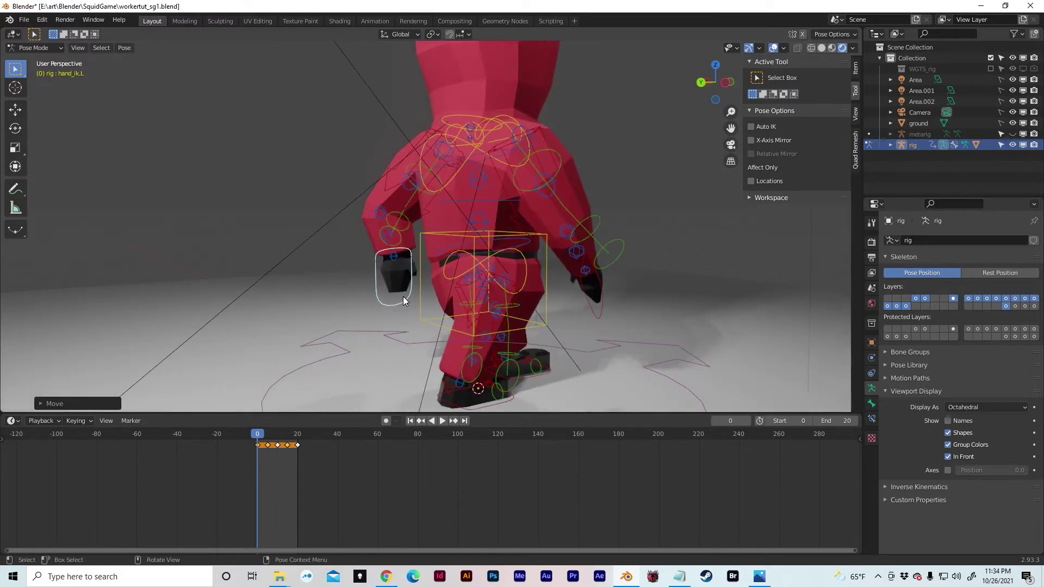
{"action": "key", "text": "g"}
{"action": "key", "text": "y"}
{"action": "key", "text": "z"}
{"action": "left_click", "coordinate": [387, 313]}
{"action": "middle_click_drag", "start_coordinate": [366, 270], "coordinate": [657, 242]}
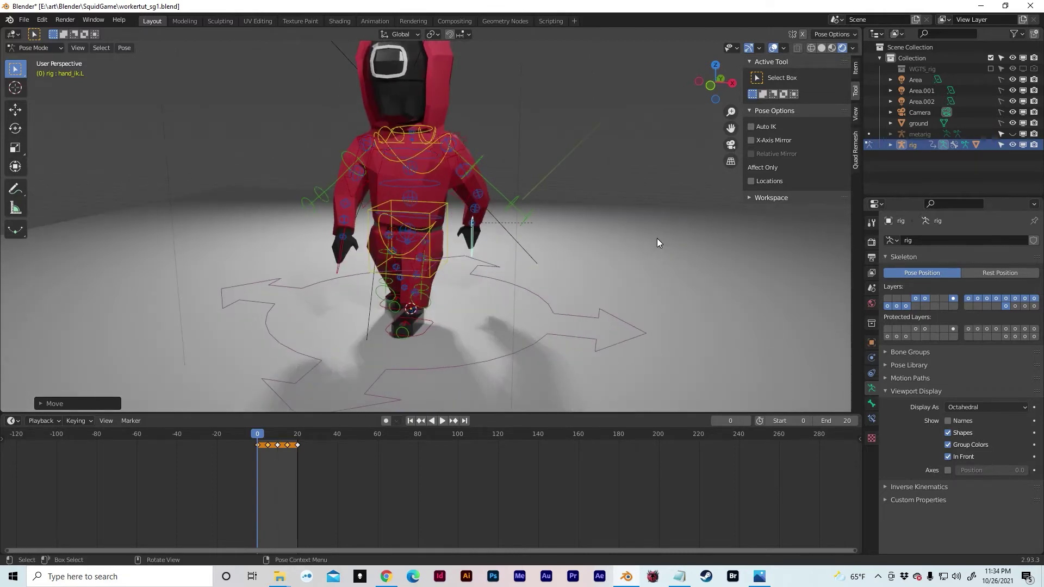
Keyframe location and rotation of all rig controls at frame 0 with both arms posed, and copy those keys to frame 20
{"action": "key", "text": "a"}
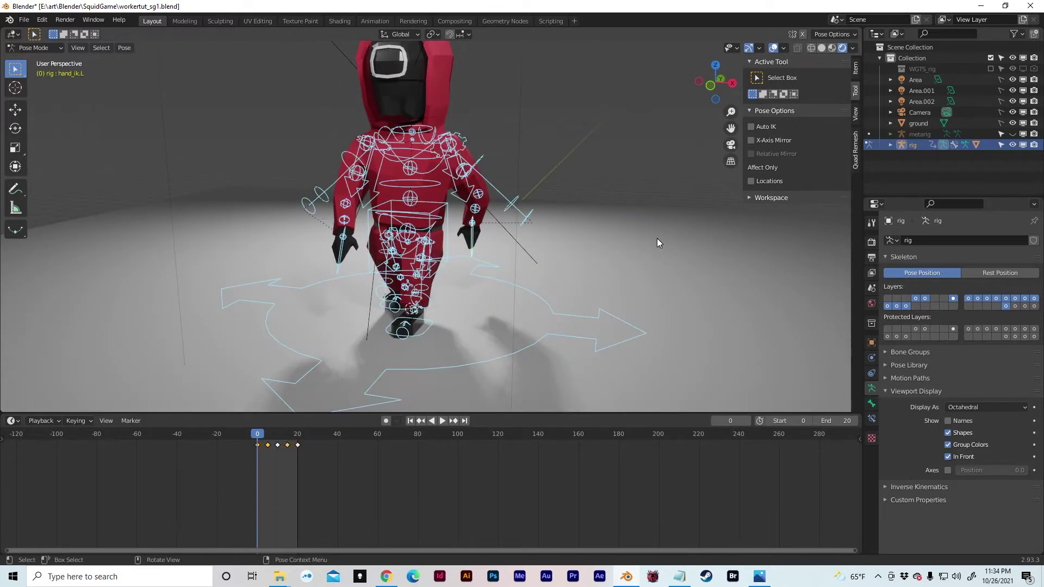
{"action": "key", "text": "i"}
{"action": "left_click", "coordinate": [647, 234]}
{"action": "key", "text": "i"}
{"action": "left_click", "coordinate": [626, 226]}
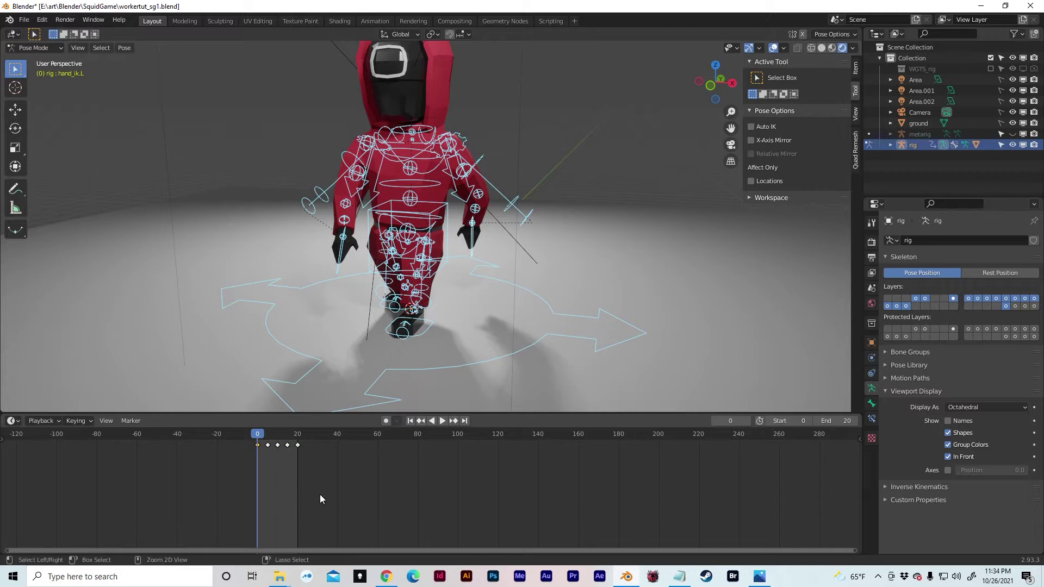
{"action": "left_click", "coordinate": [297, 434]}
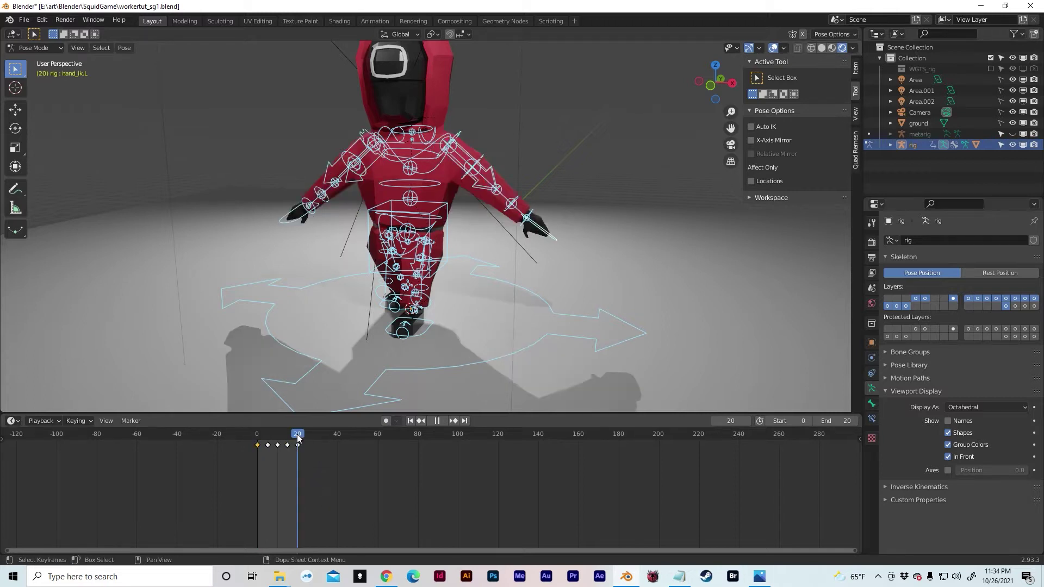
{"action": "left_click", "coordinate": [320, 462]}
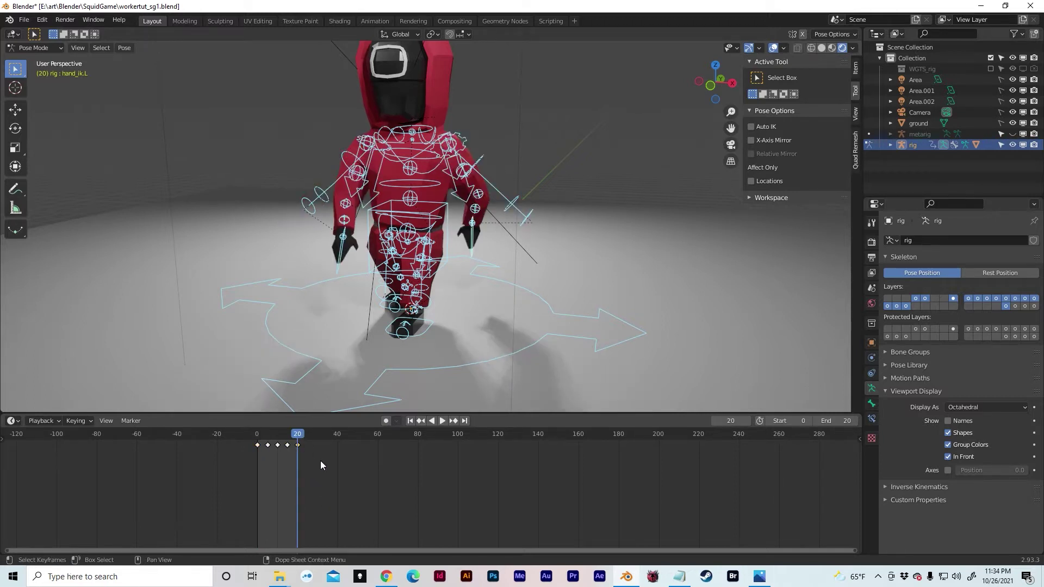
At frame 10, swing the left hand IK control forward in front of the body along the global Y axis
{"action": "left_click", "coordinate": [278, 438]}
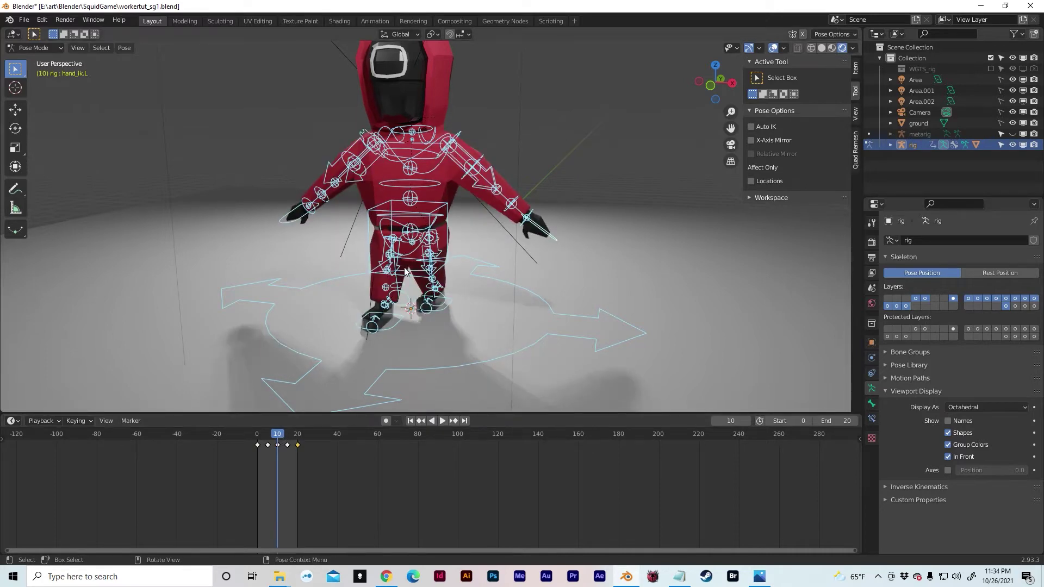
{"action": "scroll", "coordinate": [419, 259], "scroll_direction": "up", "scroll_amount": 3}
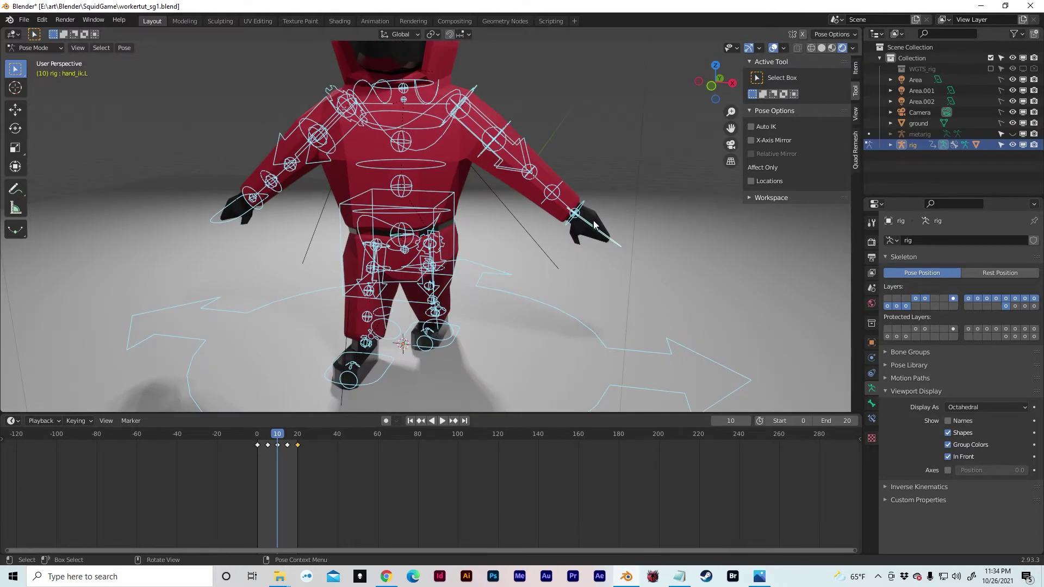
{"action": "middle_click_drag", "start_coordinate": [609, 231], "coordinate": [527, 257]}
{"action": "left_click", "coordinate": [511, 263]}
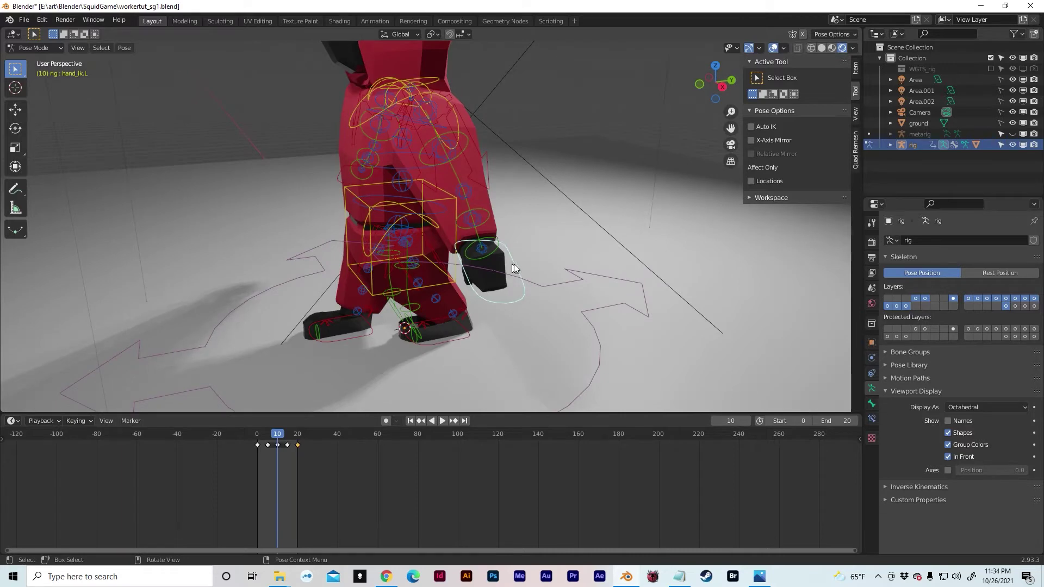
{"action": "key", "text": "g"}
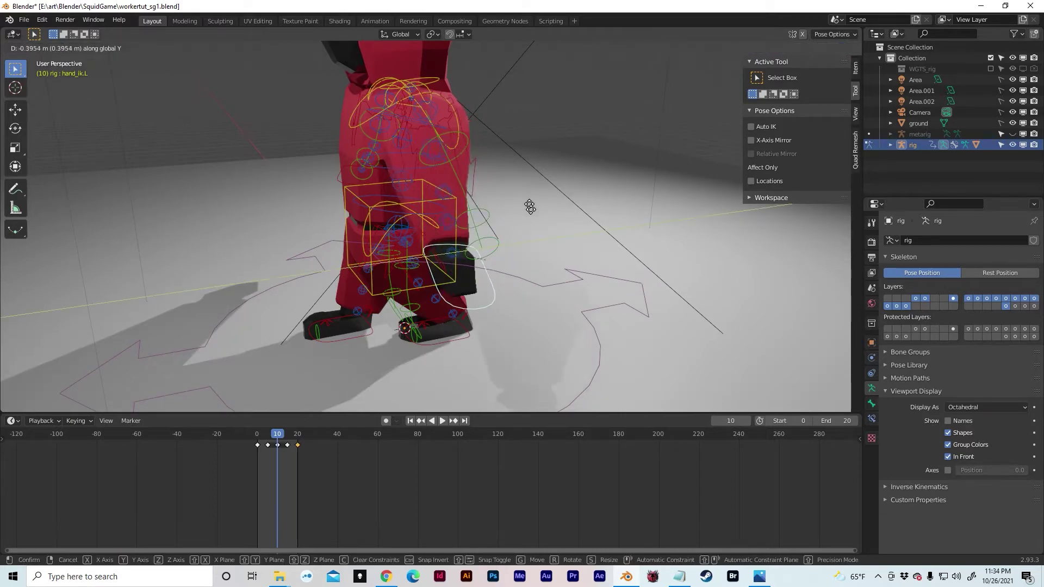
{"action": "key", "text": "y"}
Bring the left hand IK control about 1 m inward along the global X axis at frame 10
{"action": "middle_click_drag", "start_coordinate": [525, 205], "coordinate": [557, 200]}
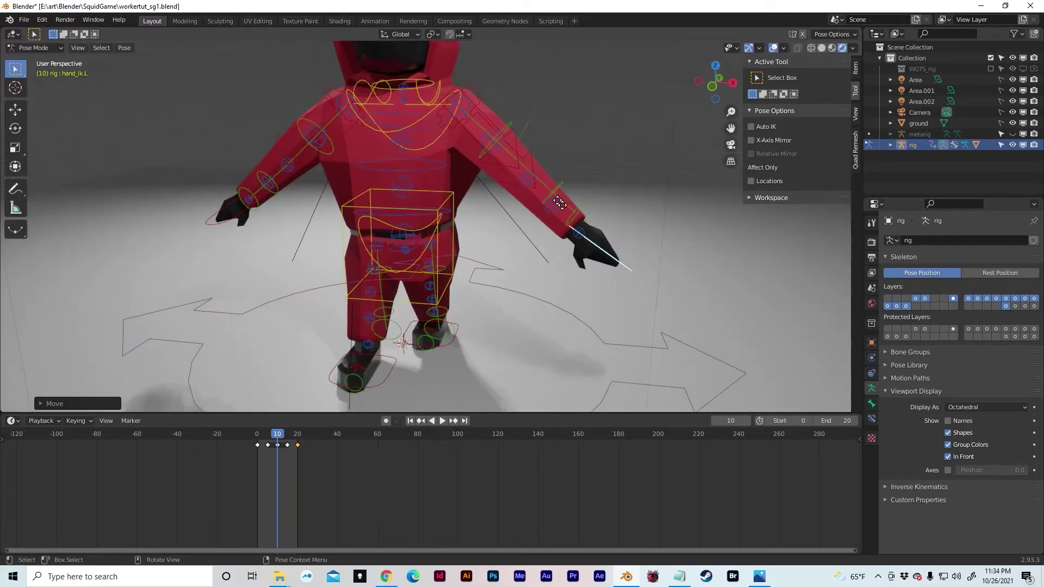
{"action": "key", "text": "g"}
{"action": "key", "text": "x"}
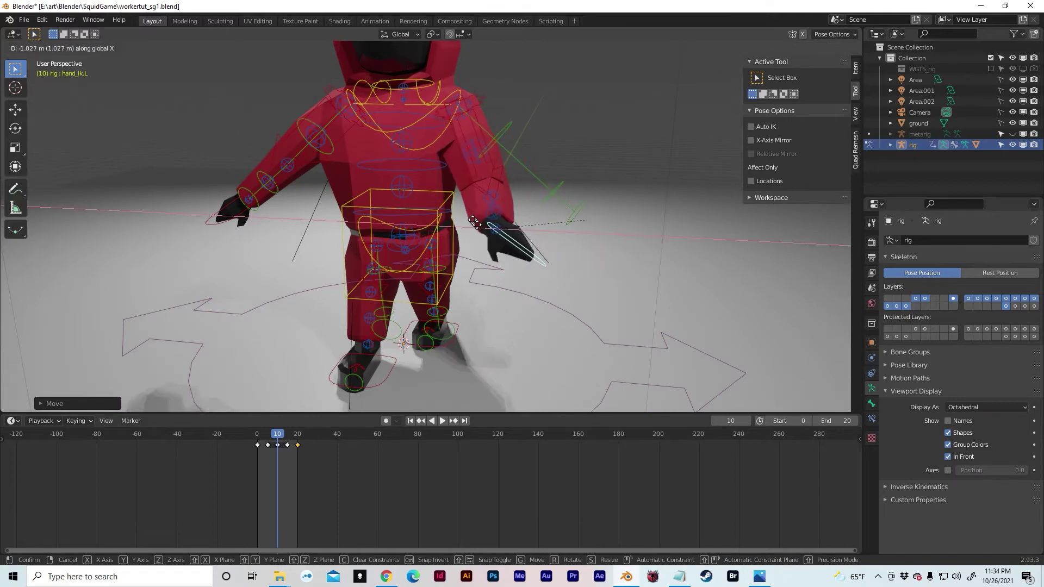
{"action": "left_click", "coordinate": [468, 222]}
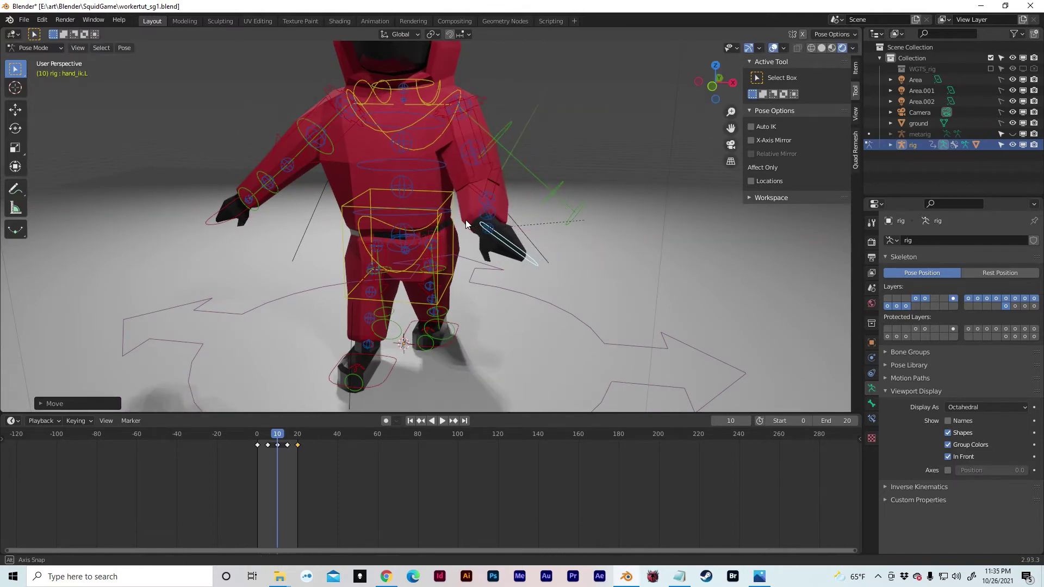
Rotate the left hand IK control around the global X axis so the forward hand tilts downward
{"action": "middle_click_drag", "start_coordinate": [467, 221], "coordinate": [412, 232]}
{"action": "left_click", "coordinate": [726, 86]}
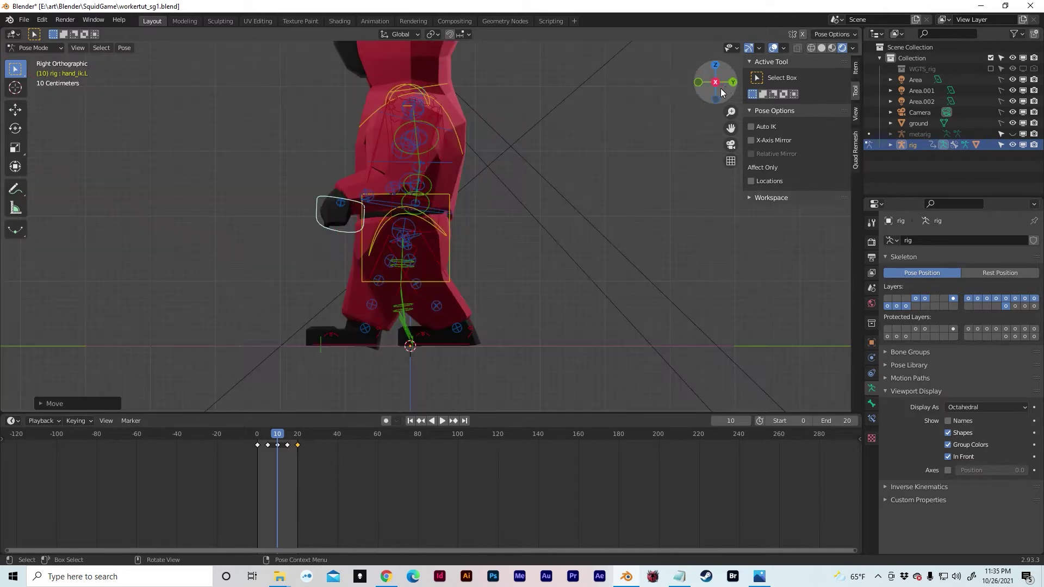
{"action": "middle_click_drag", "start_coordinate": [445, 149], "coordinate": [473, 143], "text": "shift"}
{"action": "key", "text": "r"}
{"action": "key", "text": "x"}
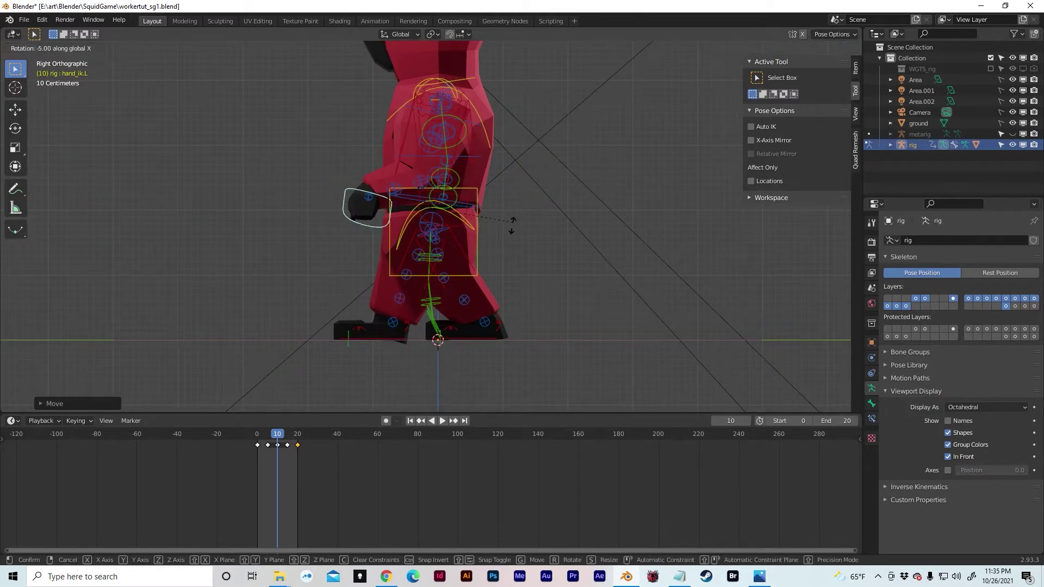
{"action": "left_click", "coordinate": [456, 273]}
Lower the left hand IK control about 0.26 m along the global Z axis
{"action": "key", "text": "g"}
{"action": "key", "text": "z"}
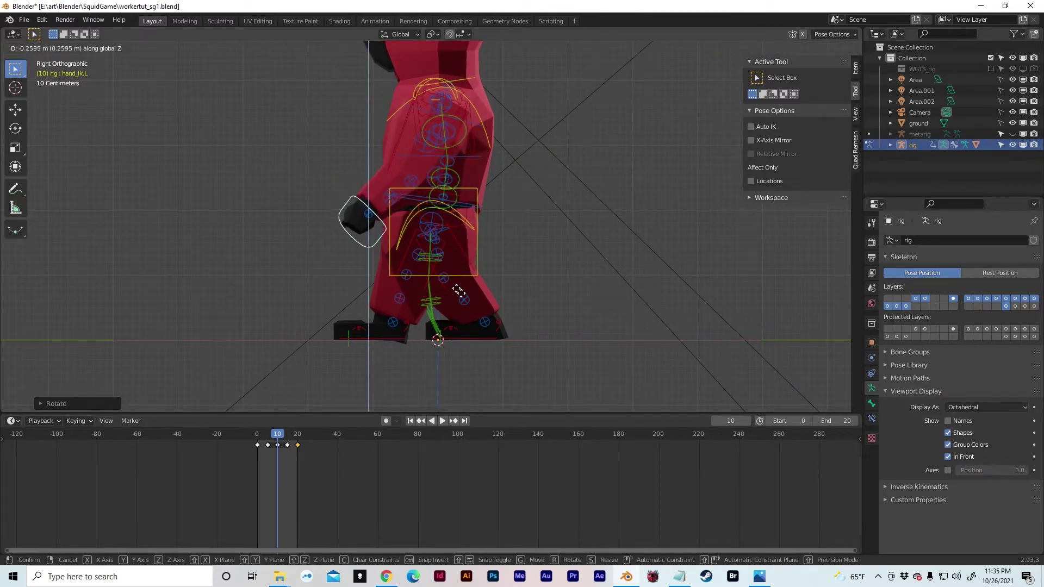
{"action": "left_click", "coordinate": [457, 289]}
{"action": "middle_click_drag", "start_coordinate": [457, 293], "coordinate": [592, 324]}
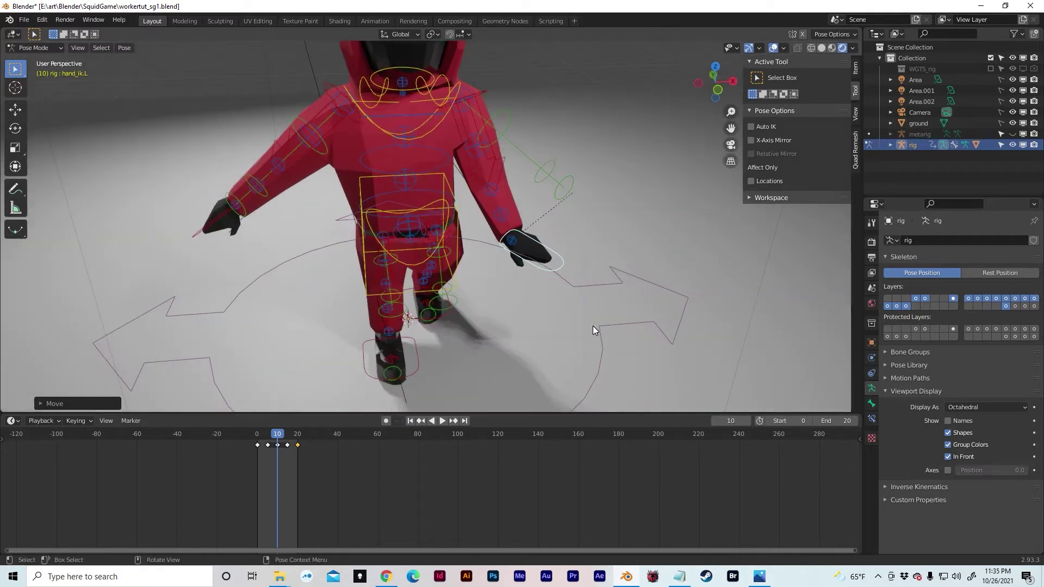
Rotate the left hand IK control around the global Z axis and bring the hand closer to the body
{"action": "key", "text": "r"}
{"action": "key", "text": "z"}
{"action": "left_click", "coordinate": [491, 364]}
{"action": "middle_click_drag", "start_coordinate": [491, 364], "coordinate": [503, 259]}
{"action": "key", "text": "g"}
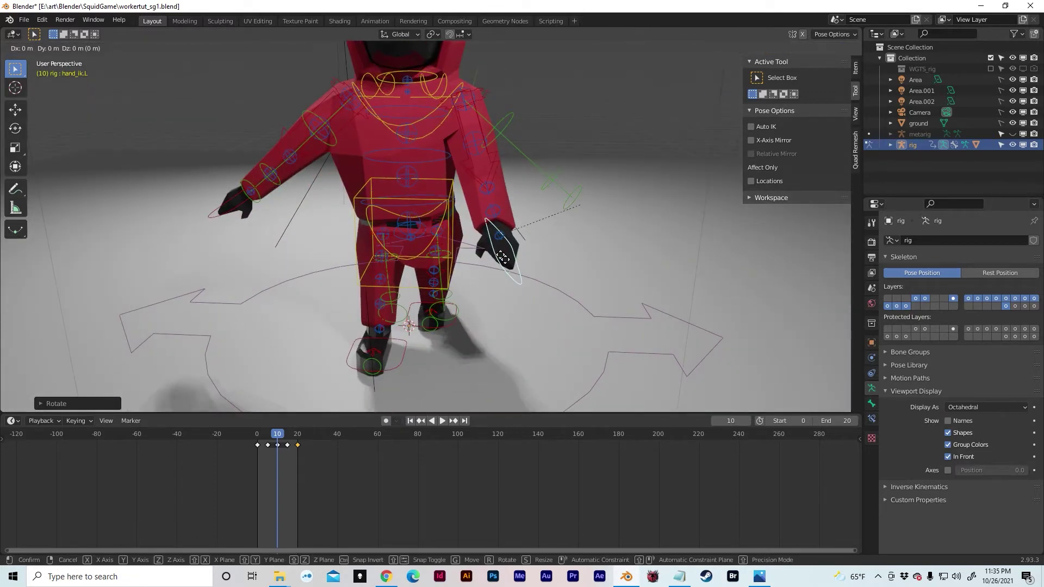
{"action": "left_click", "coordinate": [488, 237]}
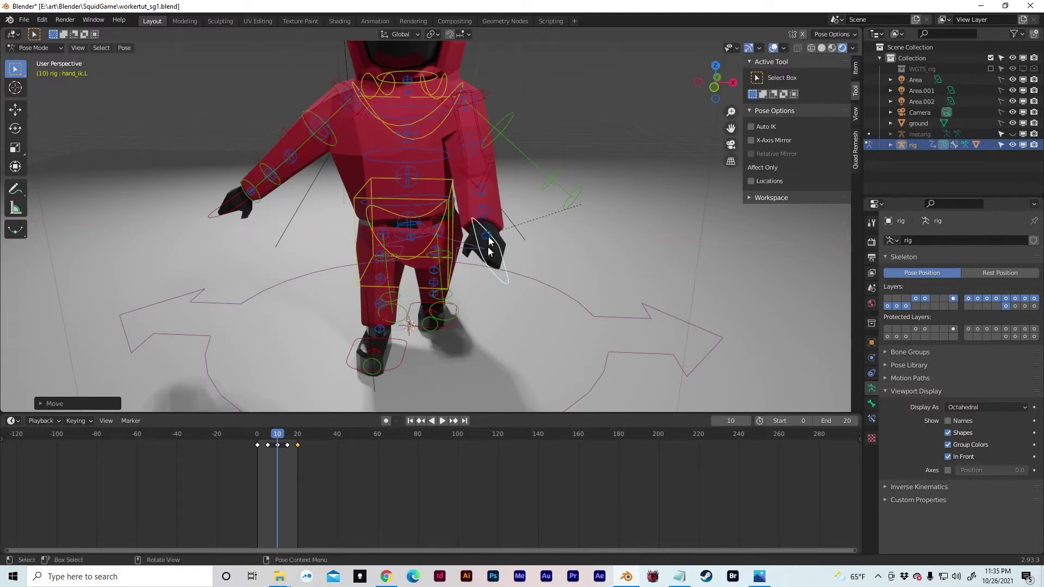
Push the left forearm tweak control outward along the global X axis to bend the elbow away from the body
{"action": "left_click", "coordinate": [483, 191]}
{"action": "mouse_move", "coordinate": [484, 192]}
{"action": "middle_mouse_down"}
{"action": "mouse_move", "coordinate": [387, 190]}
{"action": "mouse_move", "coordinate": [492, 197]}
{"action": "middle_mouse_up"}
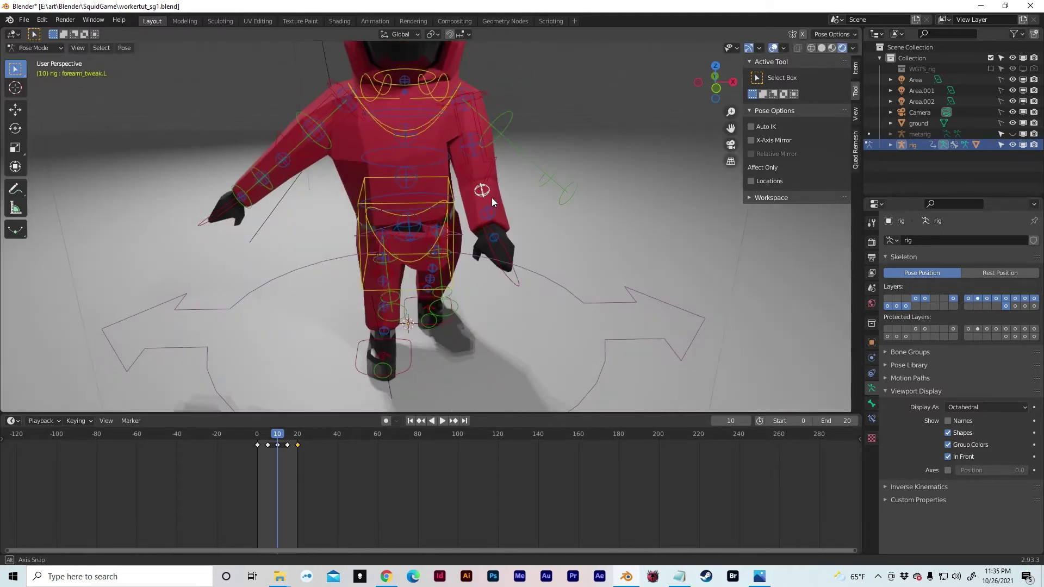
{"action": "key", "text": "g"}
{"action": "key", "text": "x"}
{"action": "left_click", "coordinate": [517, 191]}
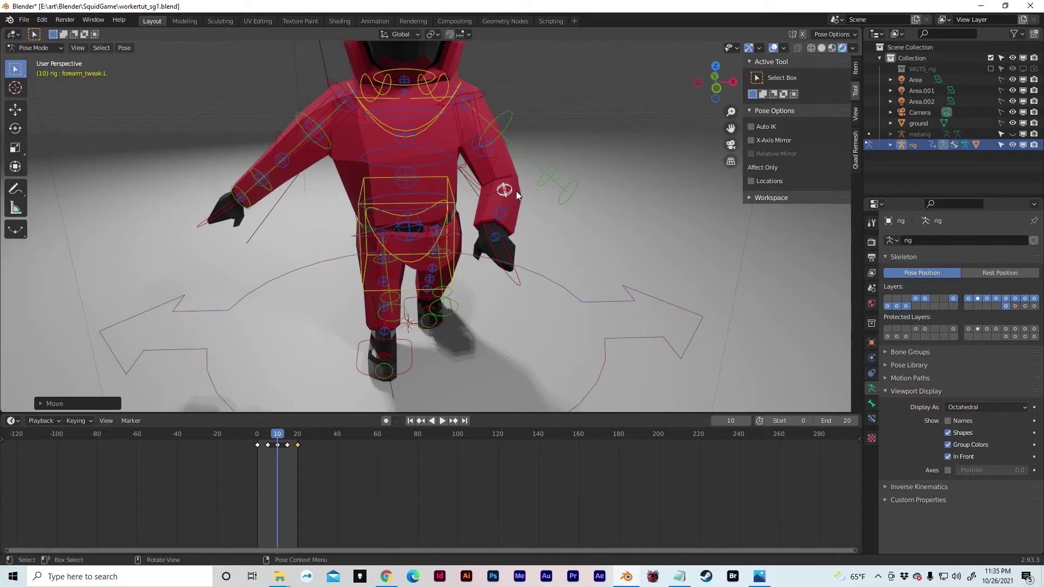
Shift the left upper arm tweak control slightly outward along the global X axis at the shoulder
{"action": "left_click", "coordinate": [466, 87]}
{"action": "key", "text": "g"}
{"action": "key", "text": "x"}
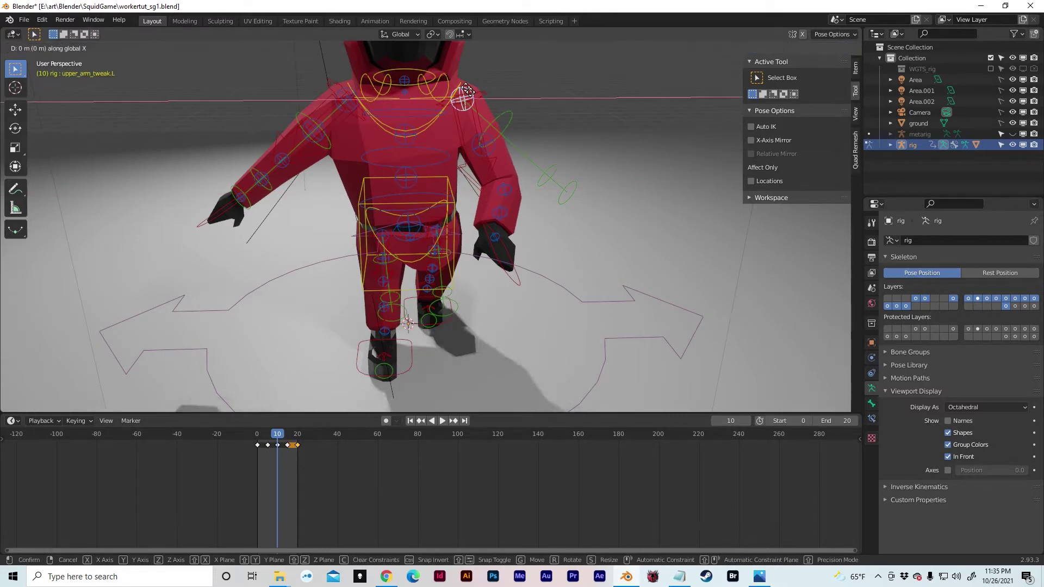
{"action": "left_click", "coordinate": [471, 91]}
Rotate the left hand IK control to line up with the forearm and move it slightly forward along the global Y axis
{"action": "middle_click_drag", "start_coordinate": [471, 91], "coordinate": [499, 127]}
{"action": "left_click", "coordinate": [535, 286]}
{"action": "key", "text": "r"}
{"action": "left_click", "coordinate": [569, 305]}
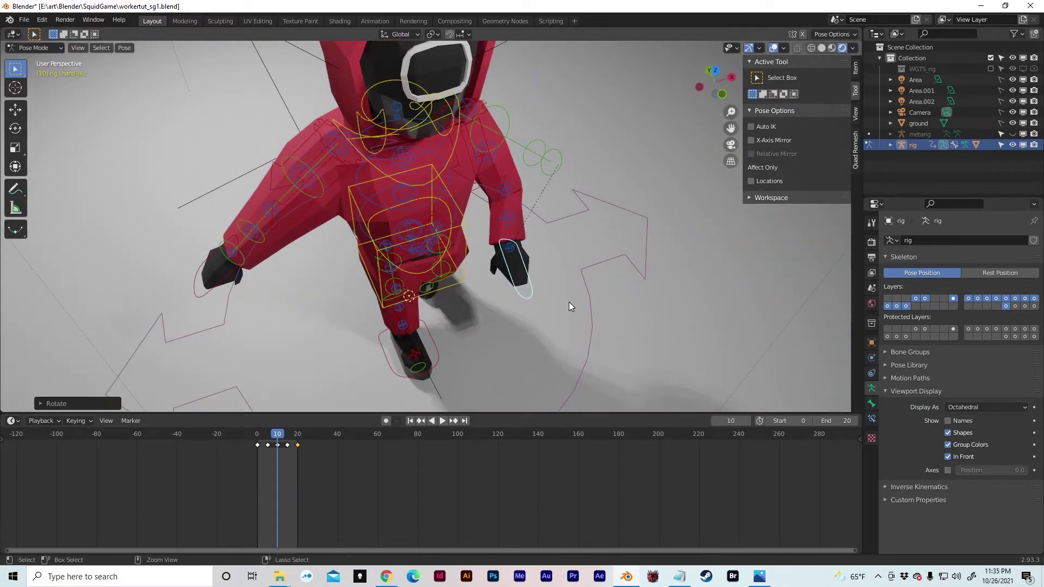
{"action": "middle_click_drag", "start_coordinate": [537, 266], "coordinate": [375, 226]}
{"action": "key", "text": "g"}
{"action": "key", "text": "y"}
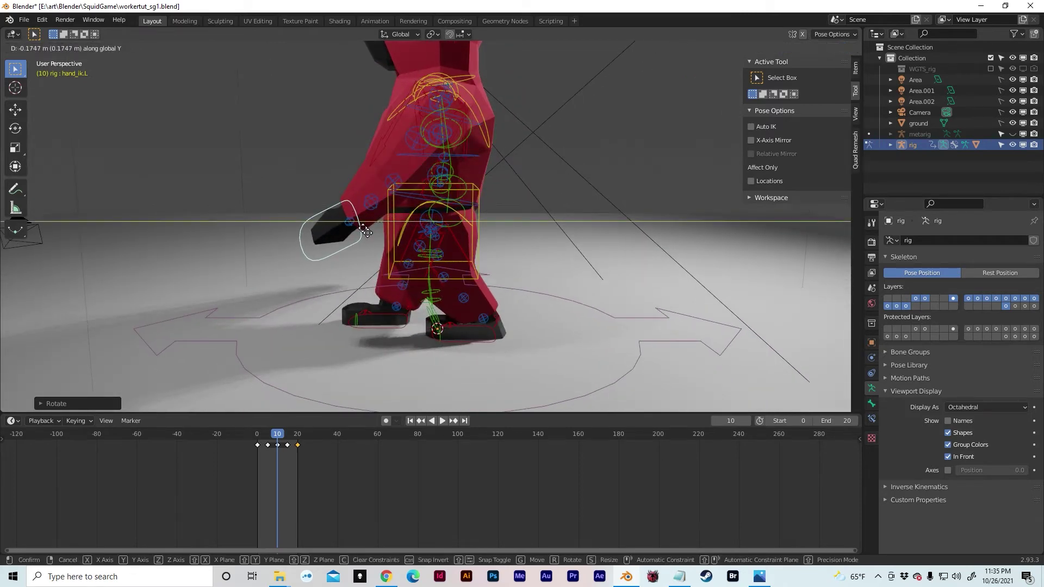
{"action": "left_click", "coordinate": [361, 230]}
Insert location and rotation keyframes for all the rig's bones at frame 10
{"action": "middle_click_drag", "start_coordinate": [360, 230], "coordinate": [611, 216]}
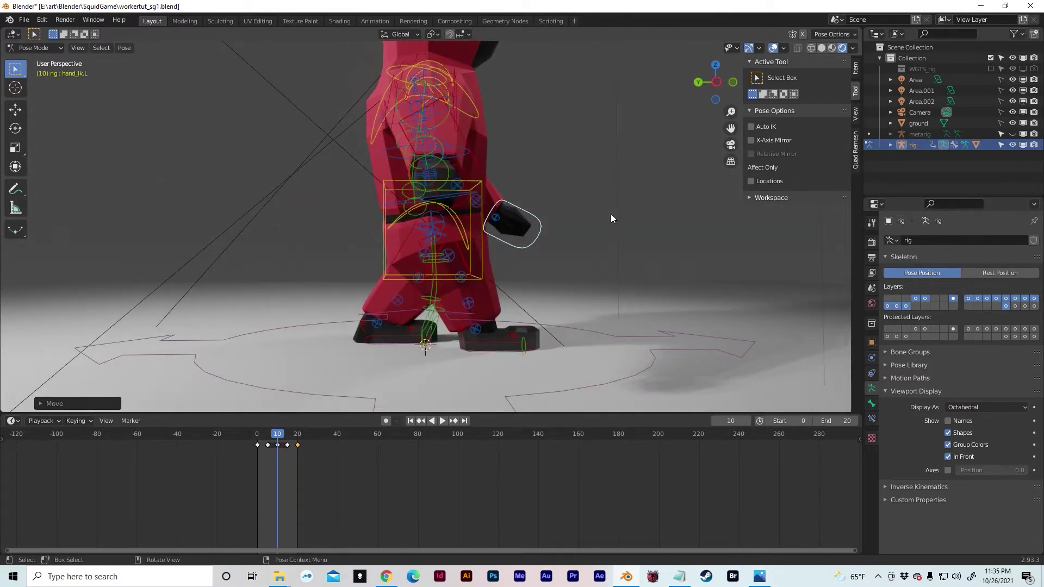
{"action": "key", "text": "a"}
{"action": "key", "text": "i"}
{"action": "left_click", "coordinate": [605, 215]}
{"action": "key", "text": "i"}
{"action": "left_click", "coordinate": [597, 228]}
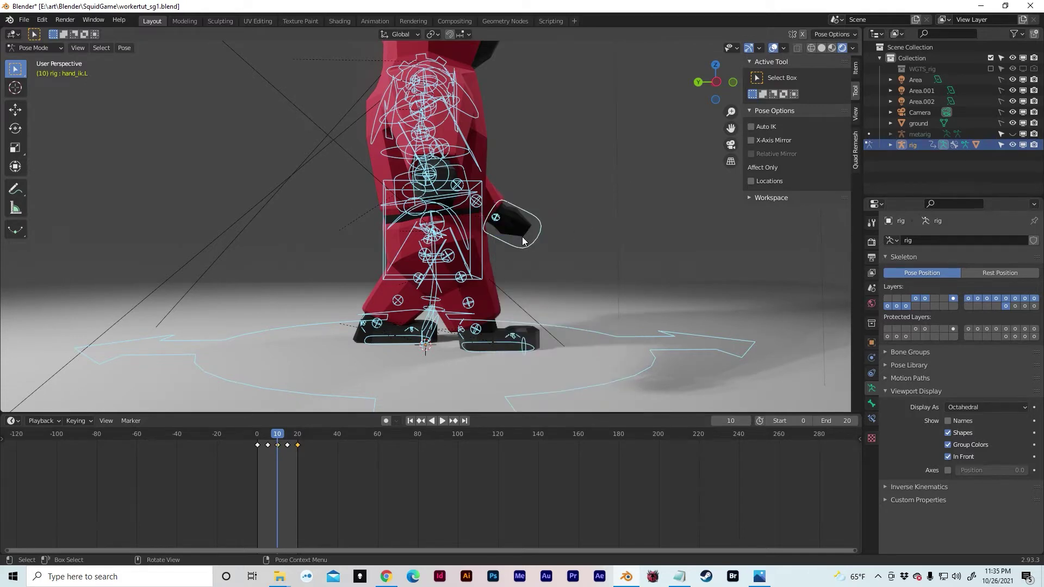
Swing the right hand IK control about 1 m backward along the global Y axis at frame 10
{"action": "middle_click_drag", "start_coordinate": [522, 239], "coordinate": [481, 261]}
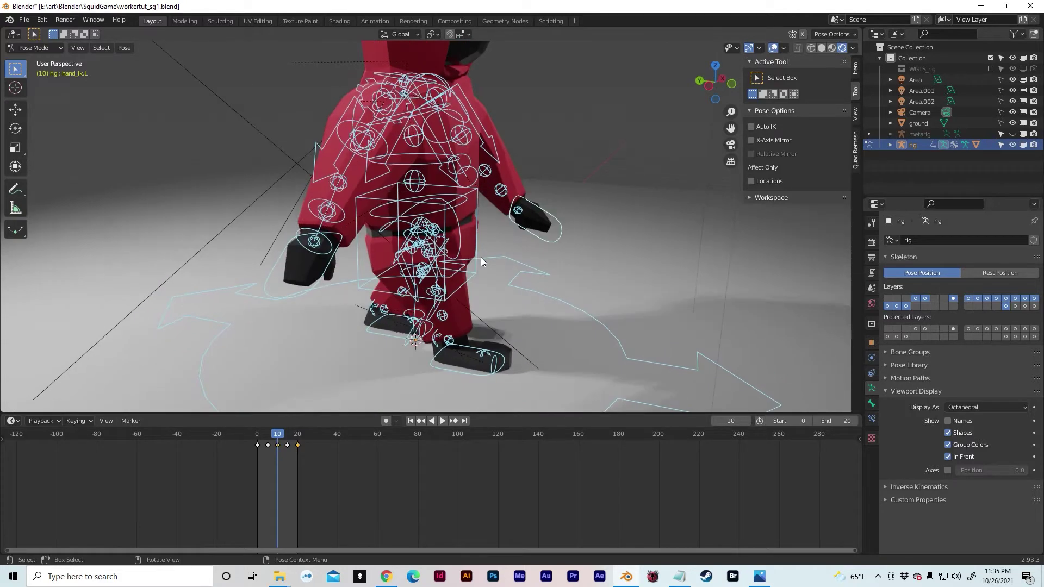
{"action": "left_click", "coordinate": [274, 283]}
{"action": "middle_click_drag", "start_coordinate": [274, 282], "coordinate": [321, 277]}
{"action": "key", "text": "g"}
{"action": "key", "text": "y"}
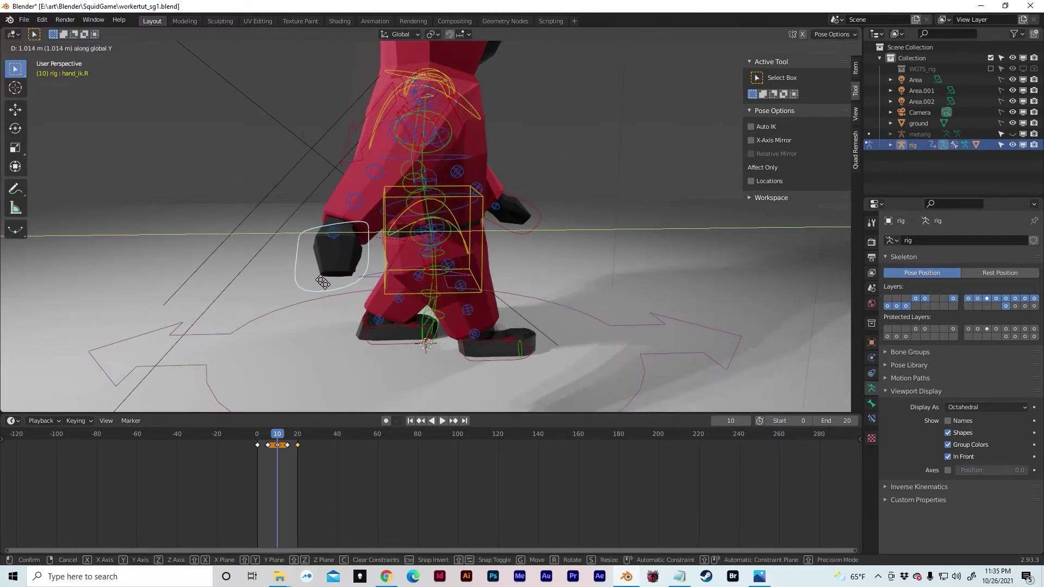
{"action": "left_click", "coordinate": [322, 281]}
Bring the right hand IK control inward toward the body along the global X axis
{"action": "middle_click_drag", "start_coordinate": [321, 279], "coordinate": [441, 277]}
{"action": "key", "text": "g"}
{"action": "key", "text": "x"}
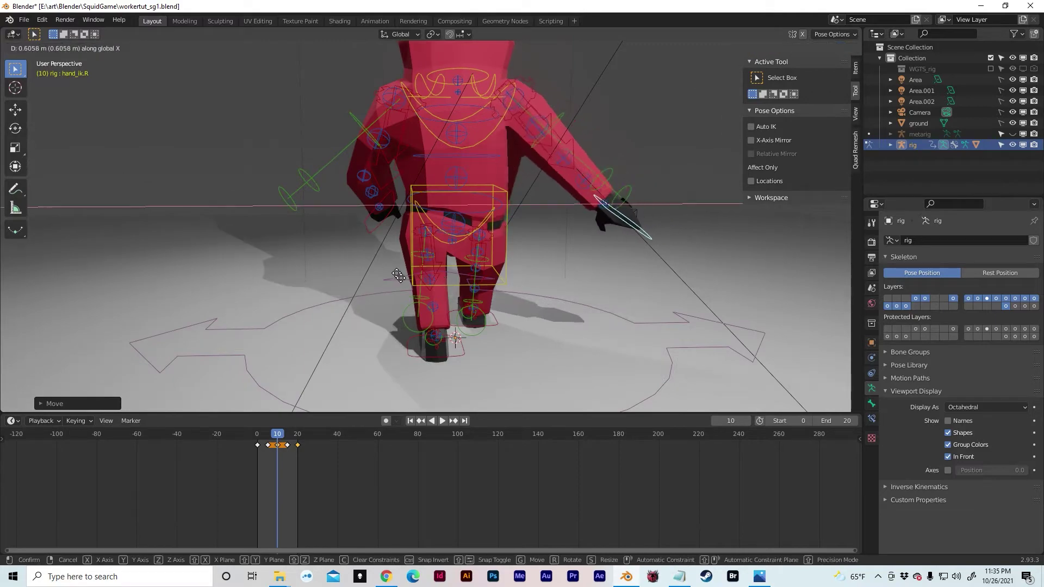
{"action": "left_click", "coordinate": [381, 276]}
{"action": "middle_click_drag", "start_coordinate": [367, 275], "coordinate": [449, 183]}
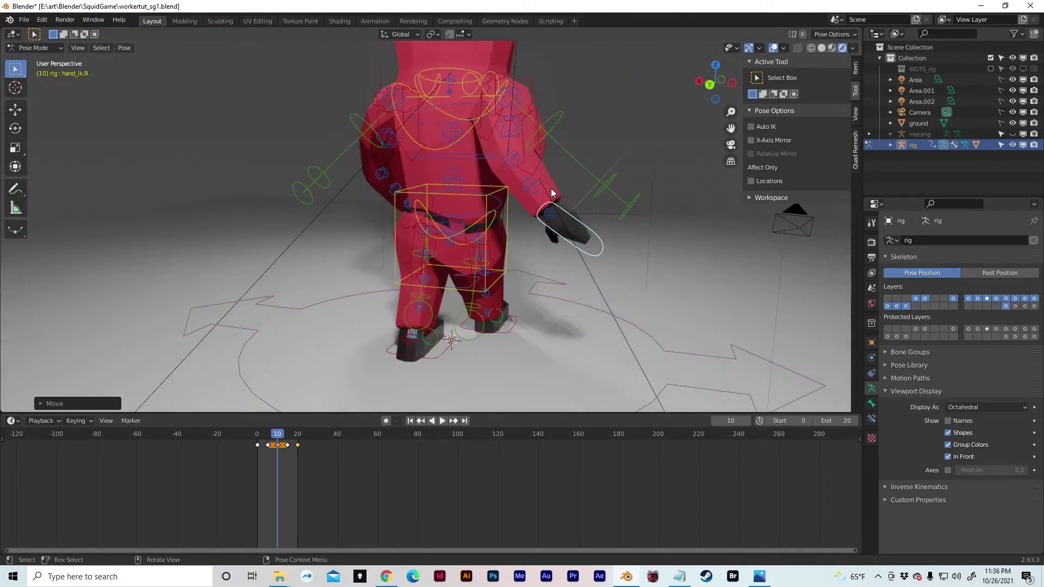
{"action": "key", "text": "r"}
{"action": "key", "text": "x"}
{"action": "key", "text": "y"}
{"action": "key", "text": "y"}
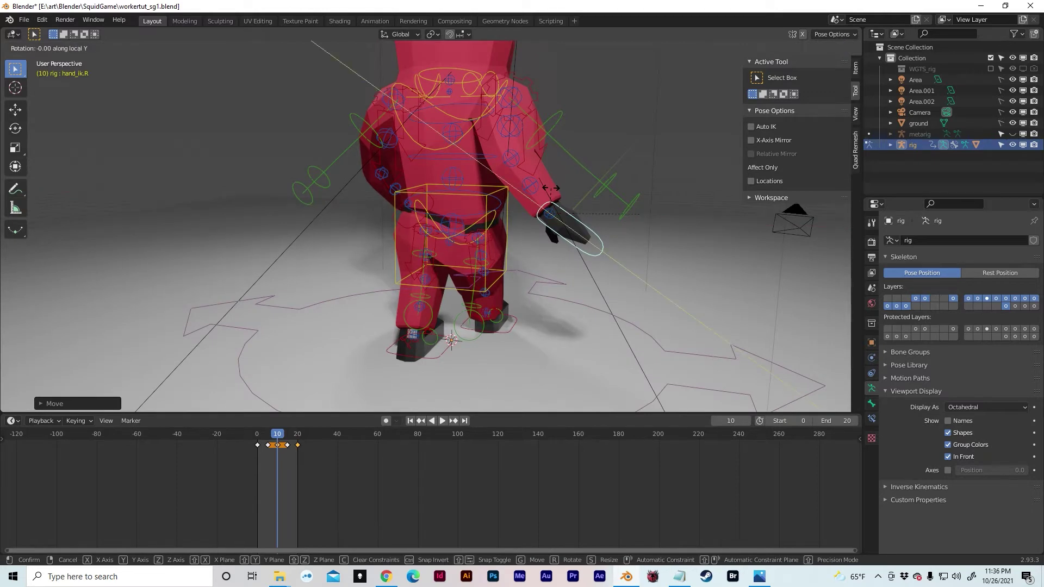
{"action": "key", "text": "y"}
{"action": "key", "text": "r"}
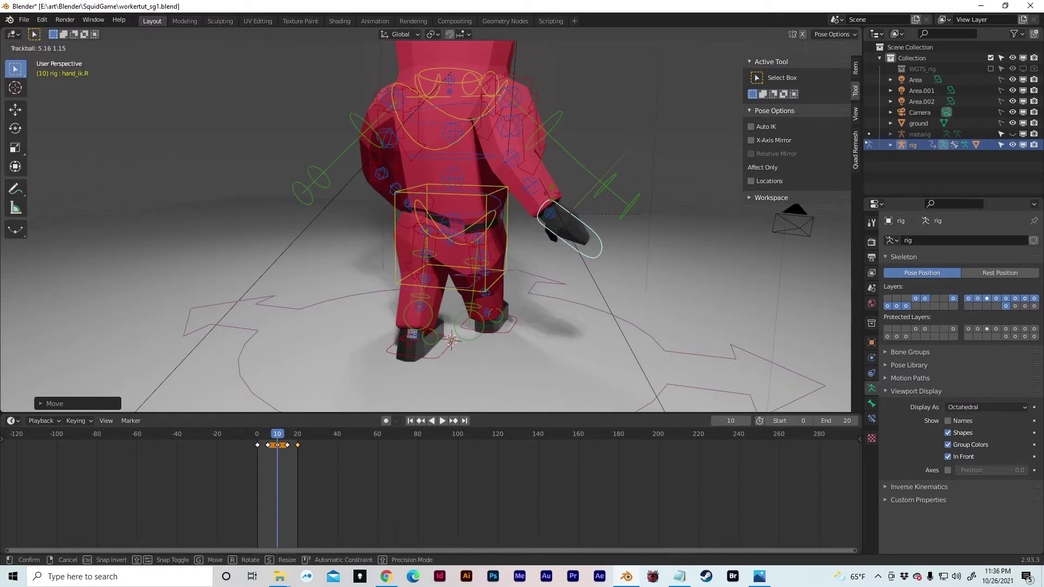
{"action": "right_click", "coordinate": [550, 221]}
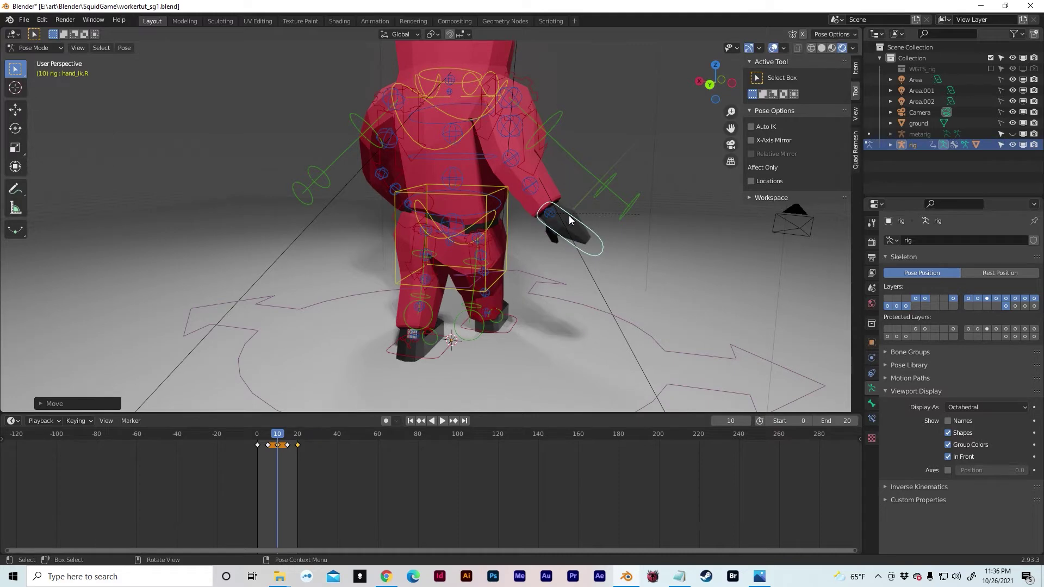
Tilt the right hand IK control downward around the global Y axis and move it further inward along the global X axis
{"action": "key", "text": "r"}
{"action": "key", "text": "y"}
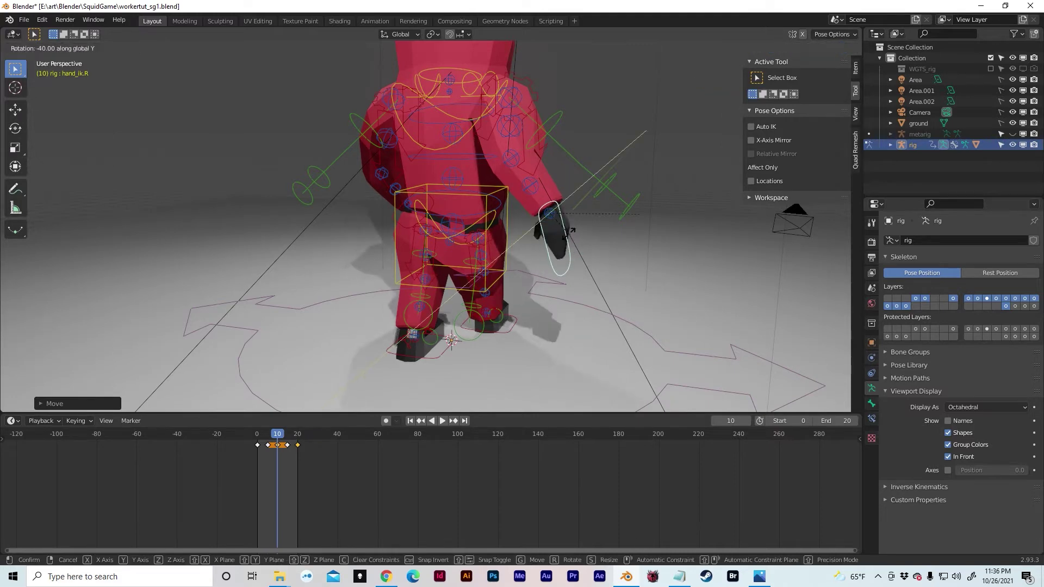
{"action": "left_click", "coordinate": [567, 228]}
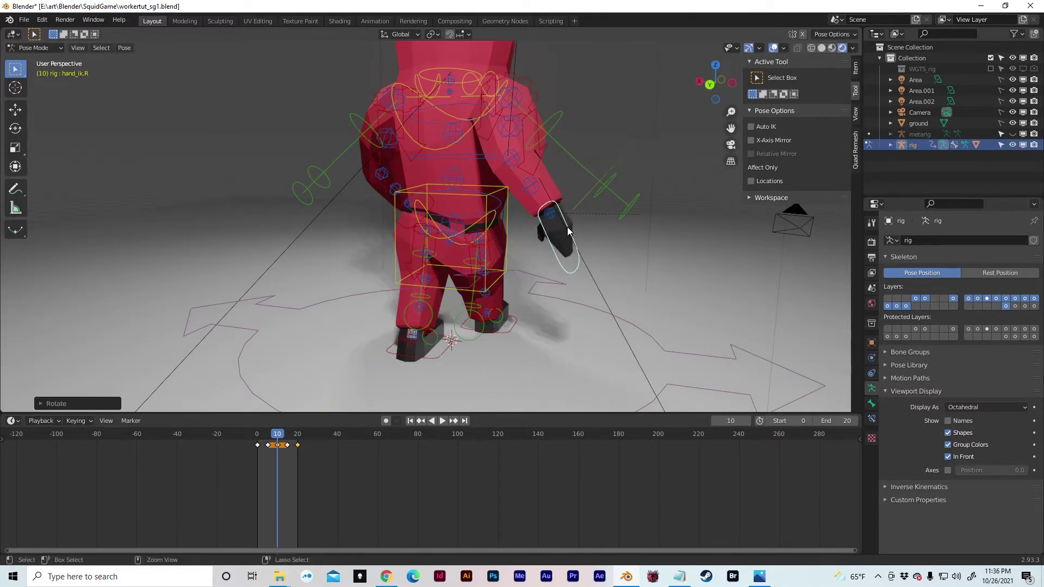
{"action": "left_click", "coordinate": [709, 86]}
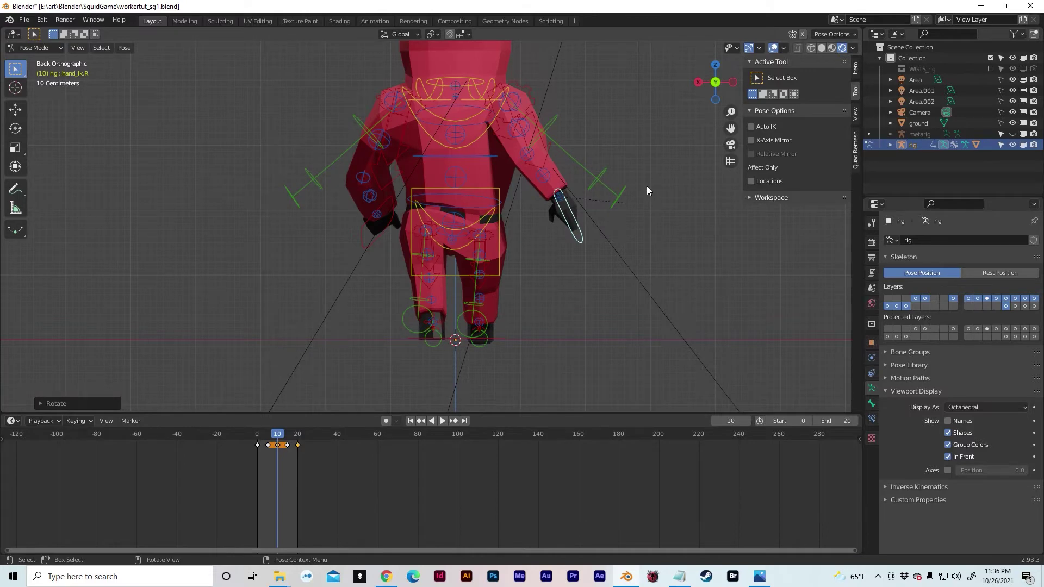
{"action": "key", "text": "g"}
{"action": "key", "text": "x"}
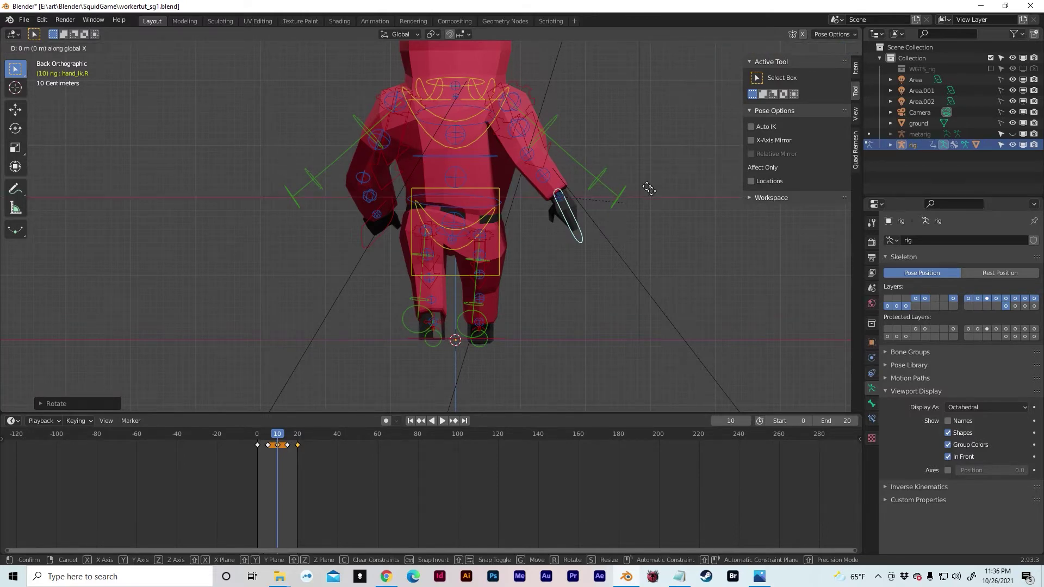
{"action": "left_click", "coordinate": [625, 200]}
Push the right forearm tweak control outward along the global X axis
{"action": "mouse_move", "coordinate": [507, 149]}
{"action": "middle_mouse_down"}
{"action": "mouse_move", "coordinate": [552, 174]}
{"action": "mouse_move", "coordinate": [495, 164]}
{"action": "middle_mouse_up"}
{"action": "left_click", "coordinate": [560, 156]}
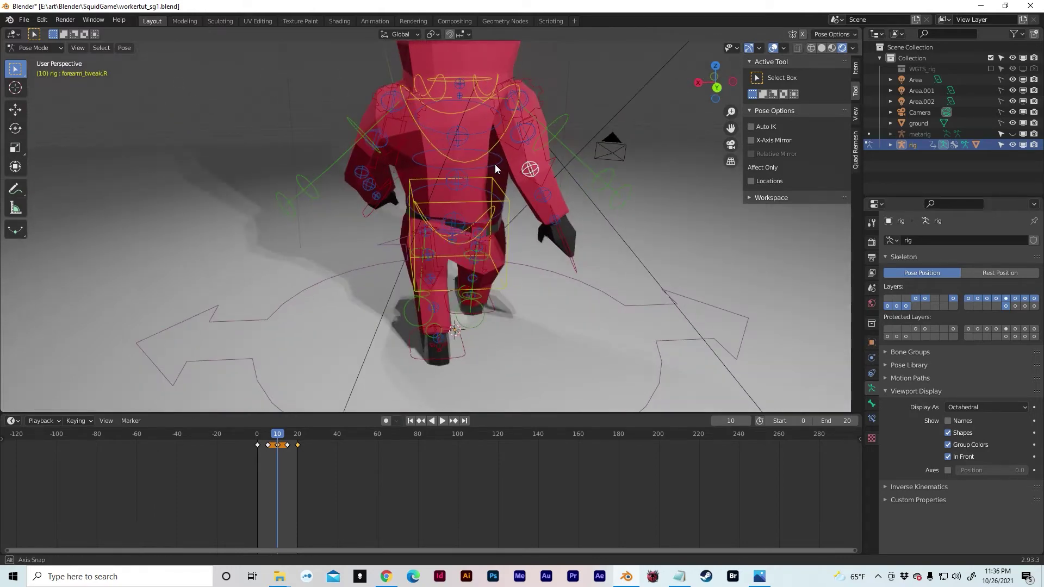
{"action": "key", "text": "g"}
{"action": "key", "text": "x"}
{"action": "left_click", "coordinate": [517, 168]}
Rotate the right hand IK control around the global Y axis so the rear hand points straight down
{"action": "middle_click_drag", "start_coordinate": [518, 165], "coordinate": [283, 151]}
{"action": "left_click", "coordinate": [715, 83]}
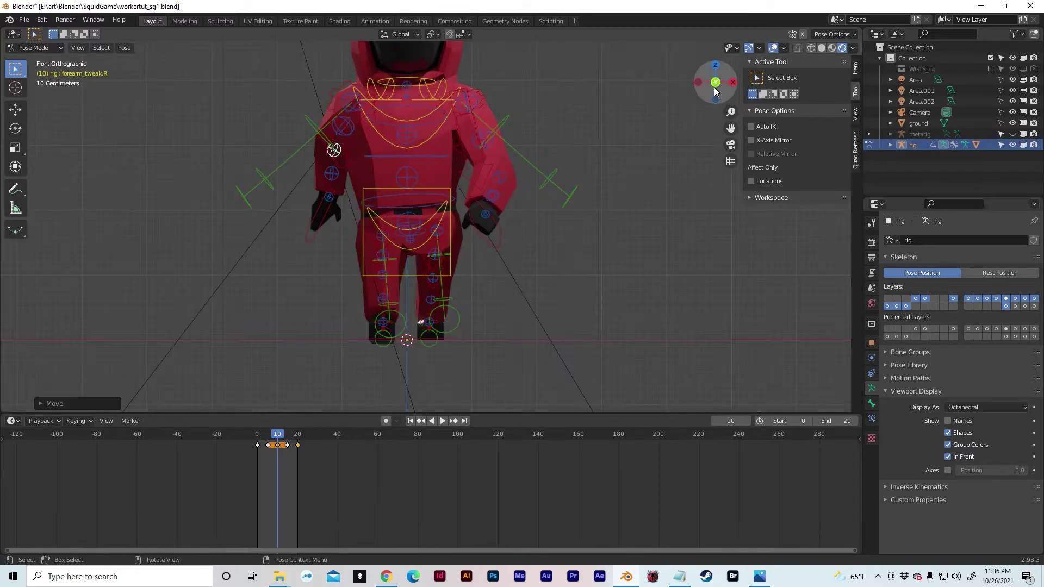
{"action": "scroll", "coordinate": [523, 183], "scroll_direction": "up", "scroll_amount": 4}
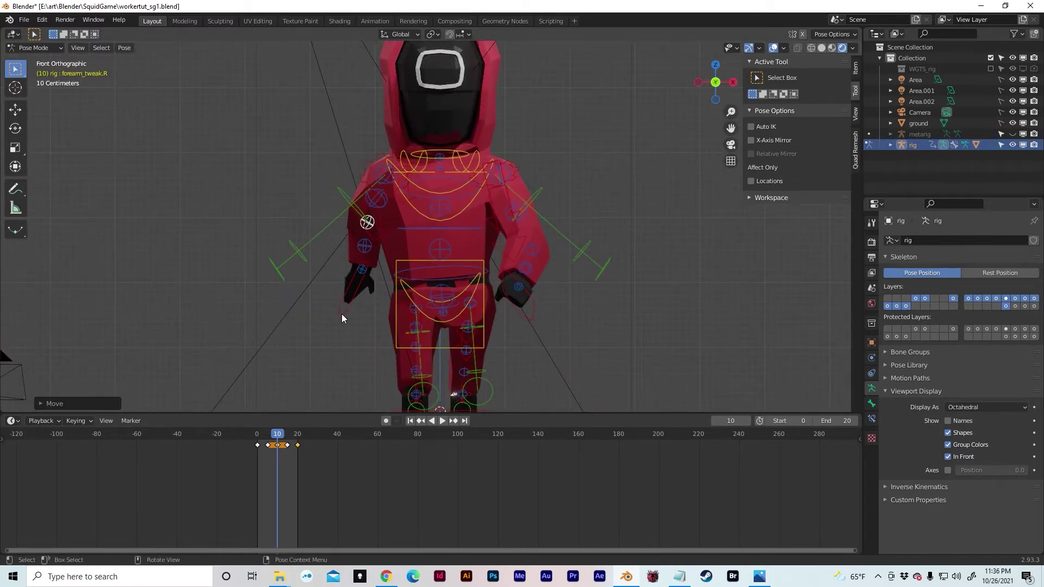
{"action": "left_click", "coordinate": [343, 314]}
{"action": "key", "text": "r"}
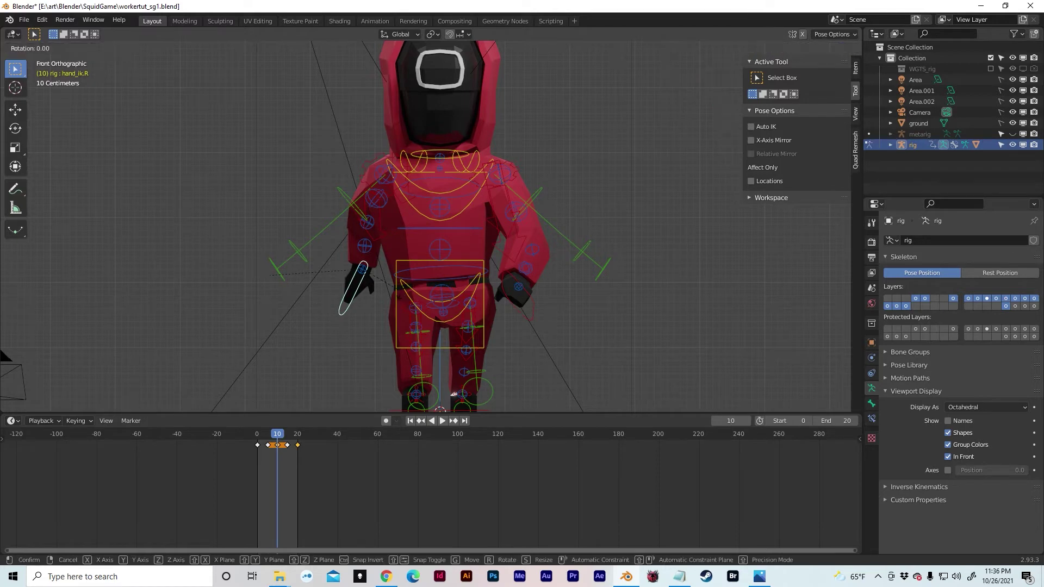
{"action": "key", "text": "y"}
{"action": "key", "text": "Return"}
Key the rotation and location of every bone at frame 10 with the right arm swung back
{"action": "middle_click_drag", "start_coordinate": [478, 256], "coordinate": [546, 265]}
{"action": "key", "text": "a"}
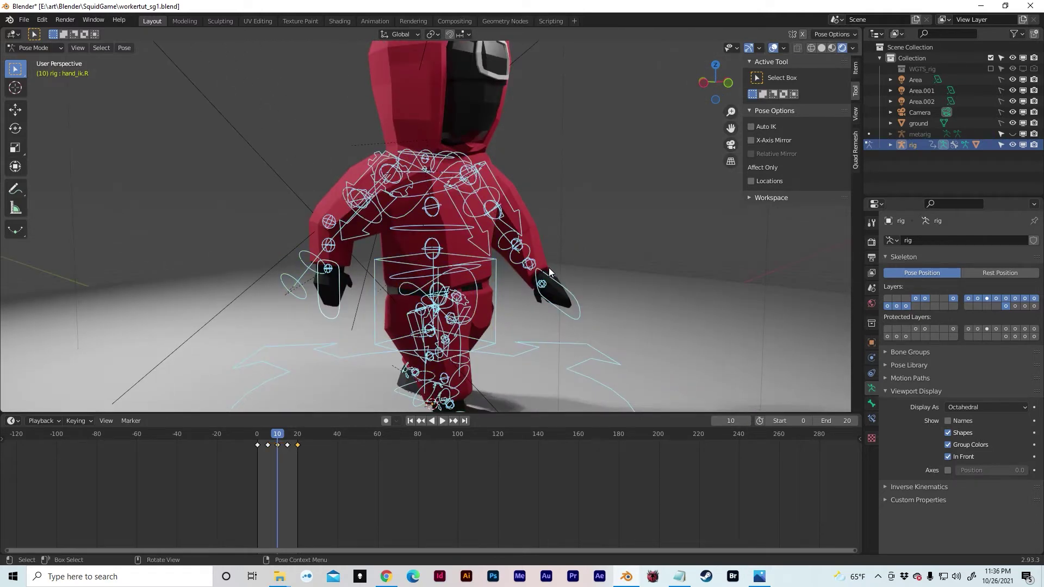
{"action": "key", "text": "i"}
{"action": "left_click", "coordinate": [549, 267]}
{"action": "key", "text": "i"}
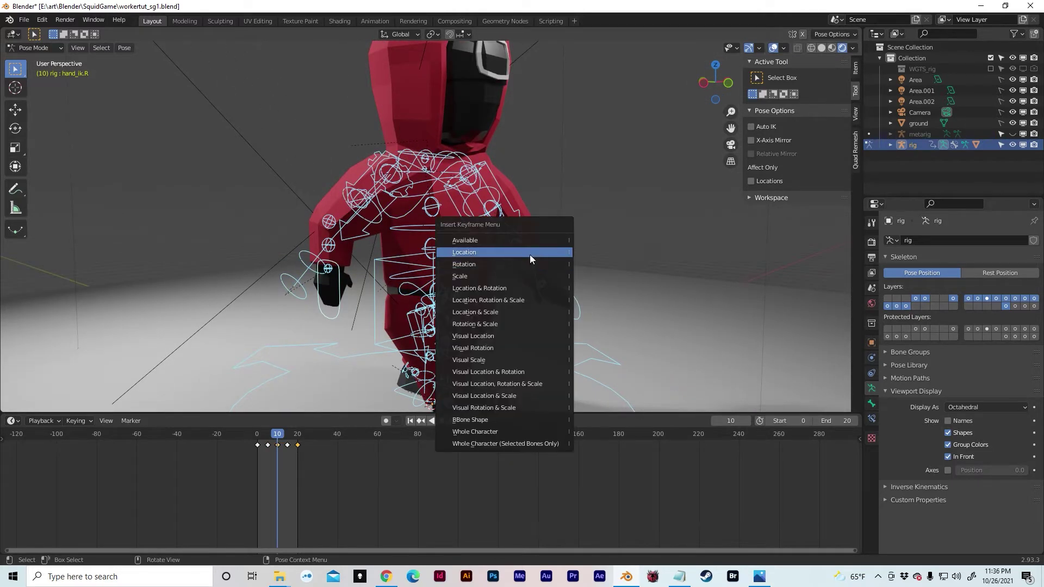
{"action": "left_click", "coordinate": [529, 255]}
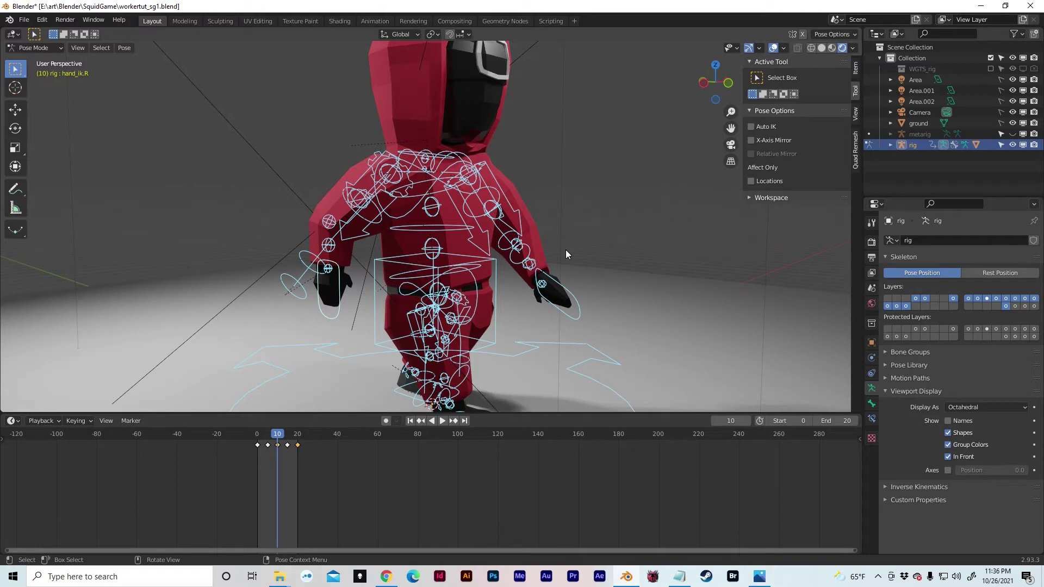
At frame 5, bring the right hand IK control about 1.07 m inward along the global X axis
{"action": "middle_click_drag", "start_coordinate": [565, 250], "coordinate": [616, 261]}
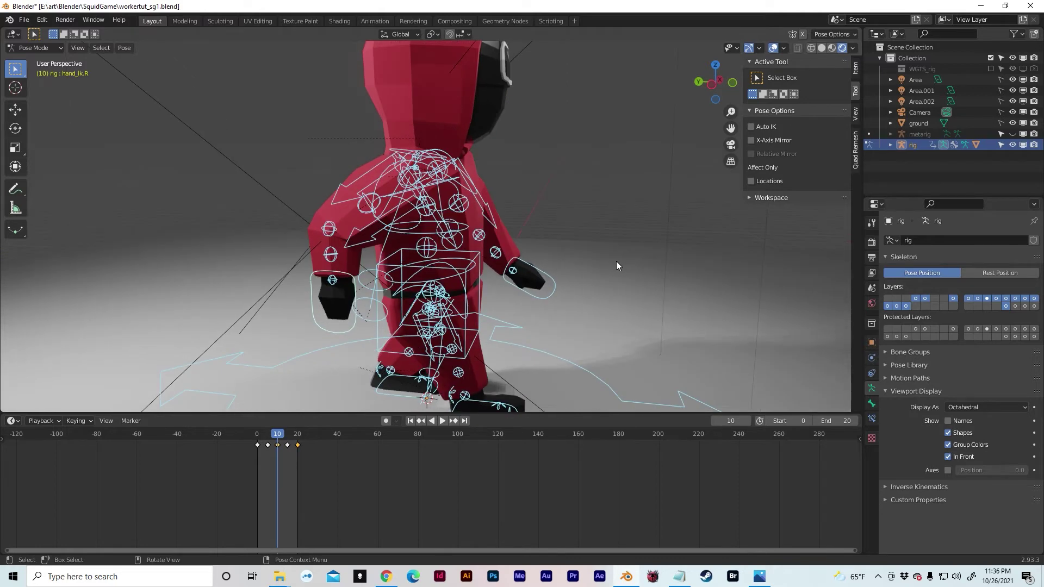
{"action": "left_click_drag", "start_coordinate": [275, 438], "coordinate": [267, 441]}
{"action": "middle_click_drag", "start_coordinate": [476, 299], "coordinate": [318, 273]}
{"action": "left_click", "coordinate": [296, 276]}
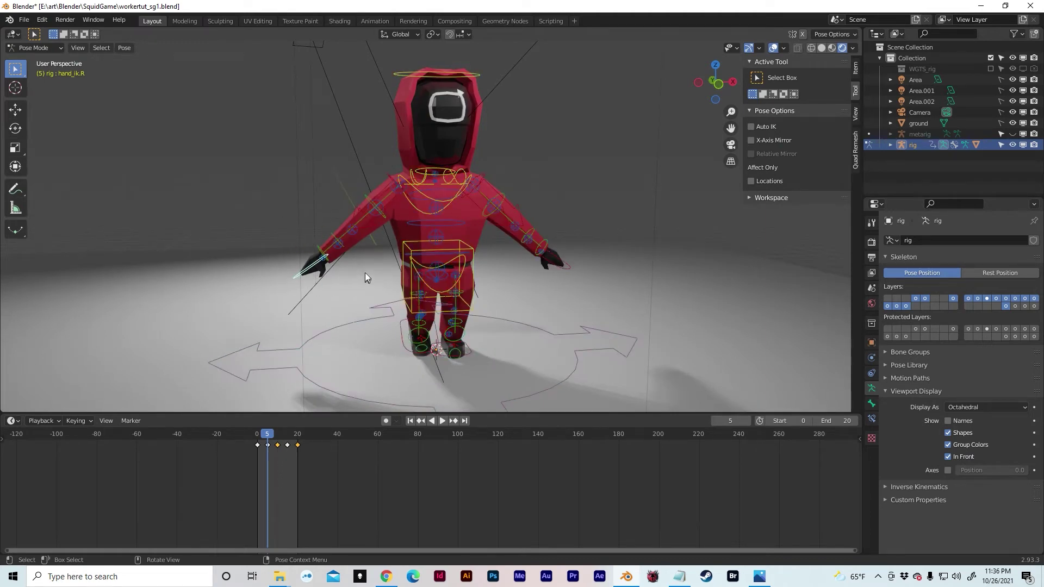
{"action": "scroll", "coordinate": [364, 273], "scroll_direction": "up", "scroll_amount": 3}
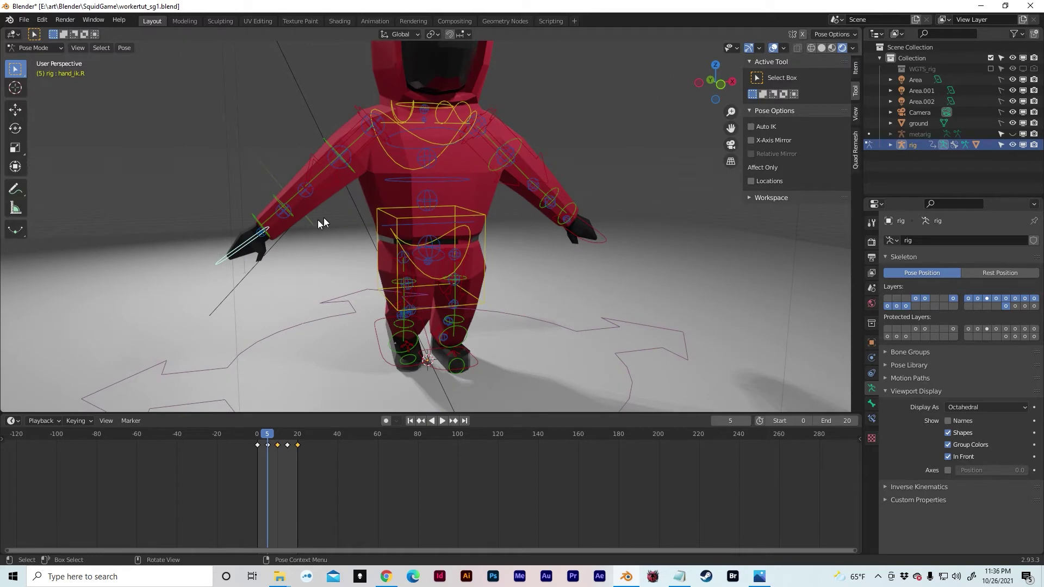
{"action": "left_click", "coordinate": [721, 83]}
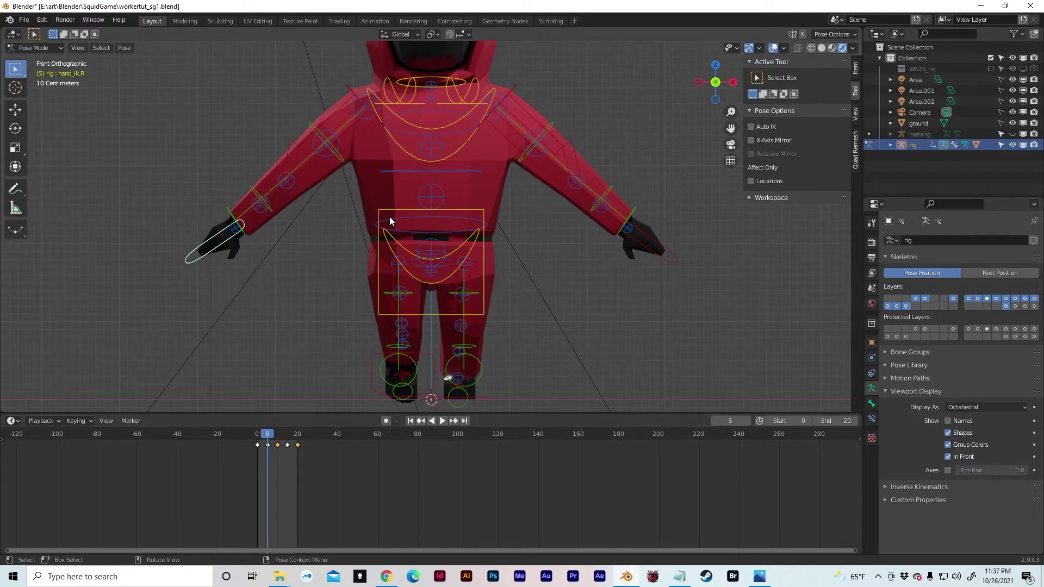
{"action": "key", "text": "g"}
{"action": "key", "text": "x"}
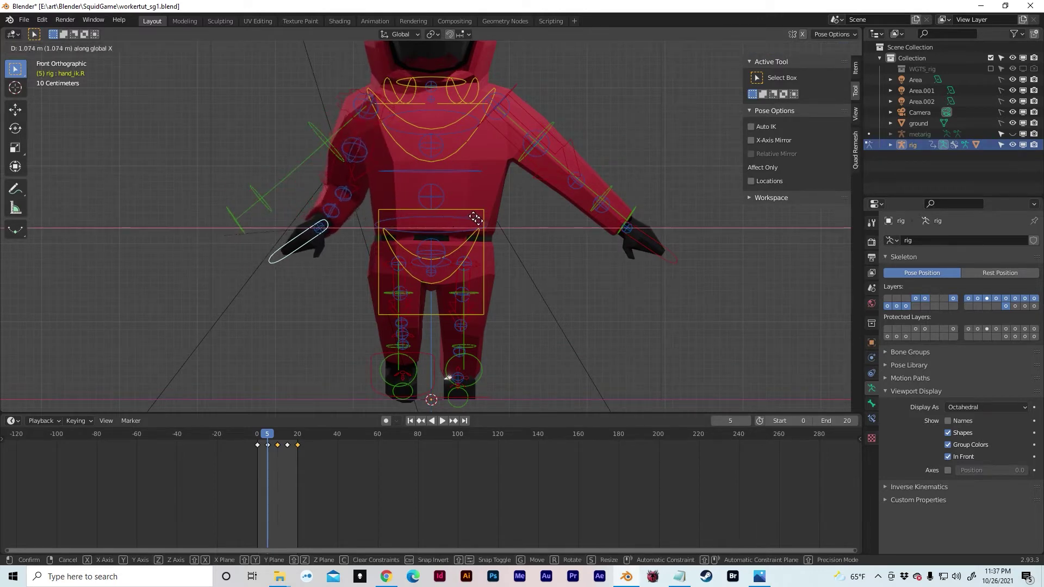
{"action": "left_click", "coordinate": [474, 217]}
Lower the right hand IK control about 0.33 m along global Z and rotate it around global Y so the hand points down
{"action": "key", "text": "g"}
{"action": "key", "text": "z"}
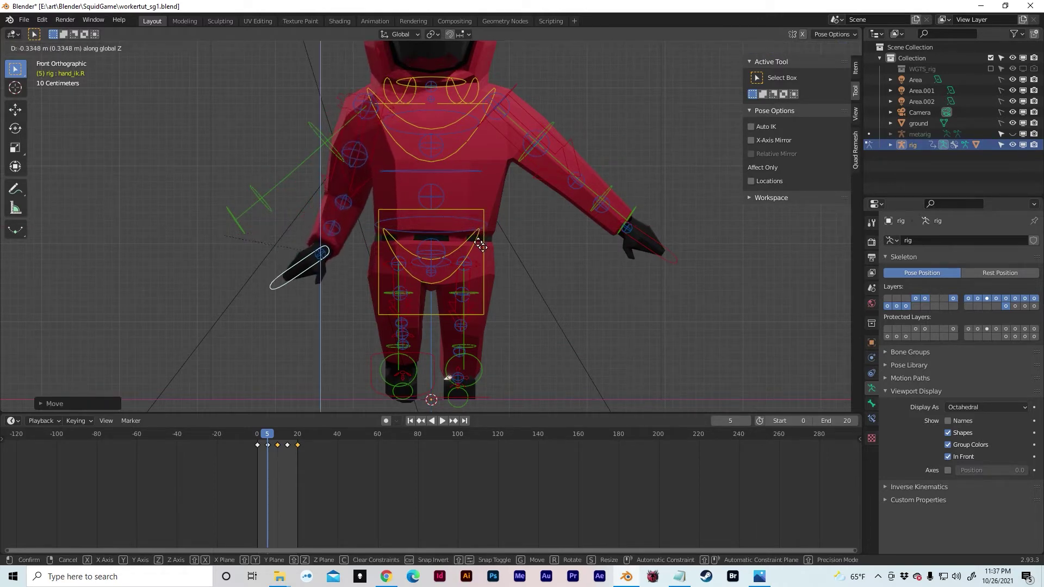
{"action": "left_click", "coordinate": [479, 248]}
{"action": "key", "text": "r"}
{"action": "key", "text": "y"}
{"action": "left_click", "coordinate": [400, 149]}
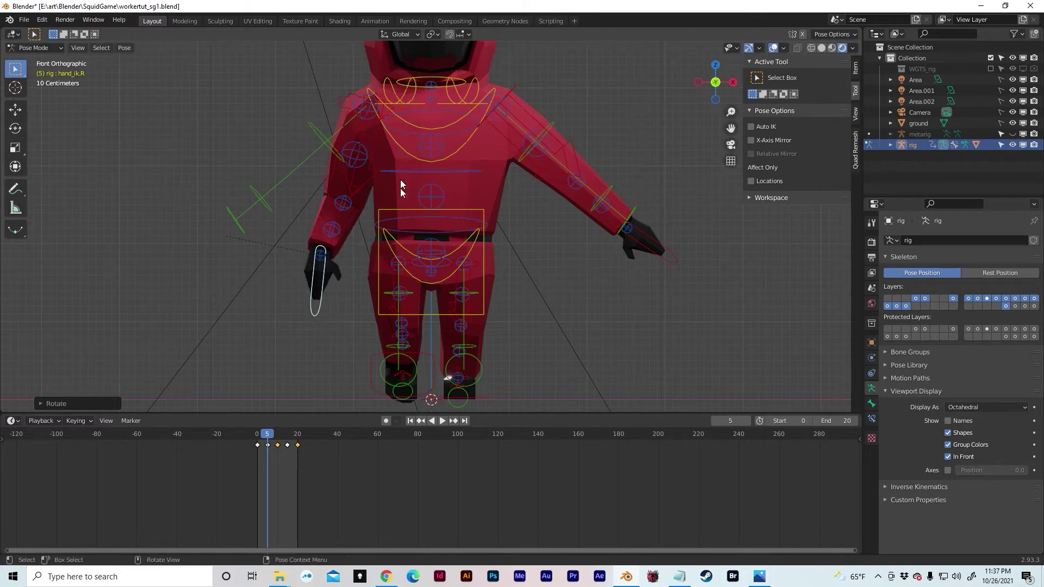
Bring the right hand IK control about 0.17 m inward along the global X axis
{"action": "key", "text": "g"}
{"action": "key", "text": "x"}
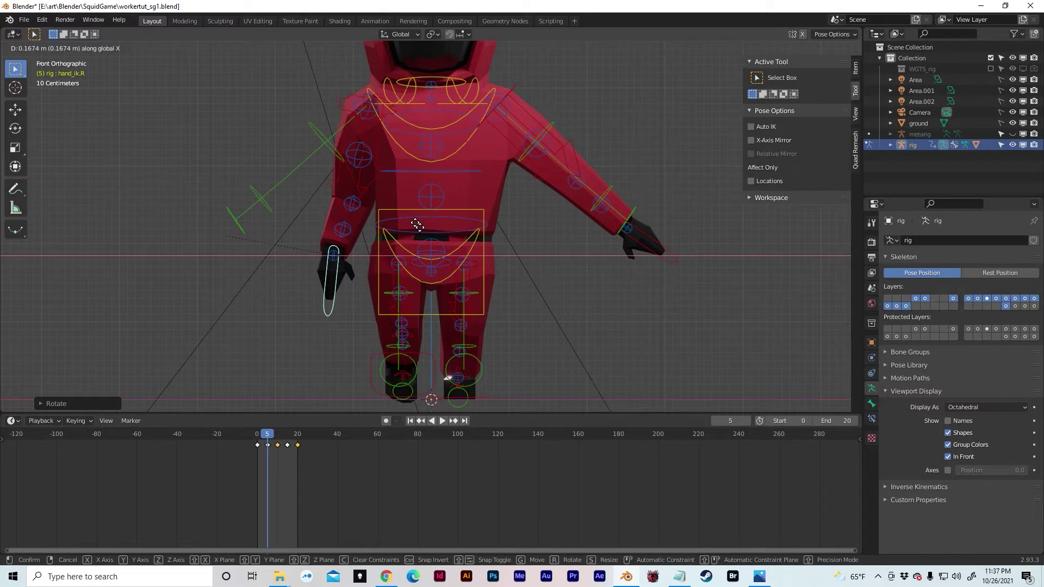
{"action": "right_click", "coordinate": [416, 225]}
Move the right forearm tweak control about 0.2 m outward along global X to straighten the elbow
{"action": "left_click", "coordinate": [355, 205]}
{"action": "middle_click_drag", "start_coordinate": [361, 207], "coordinate": [390, 207]}
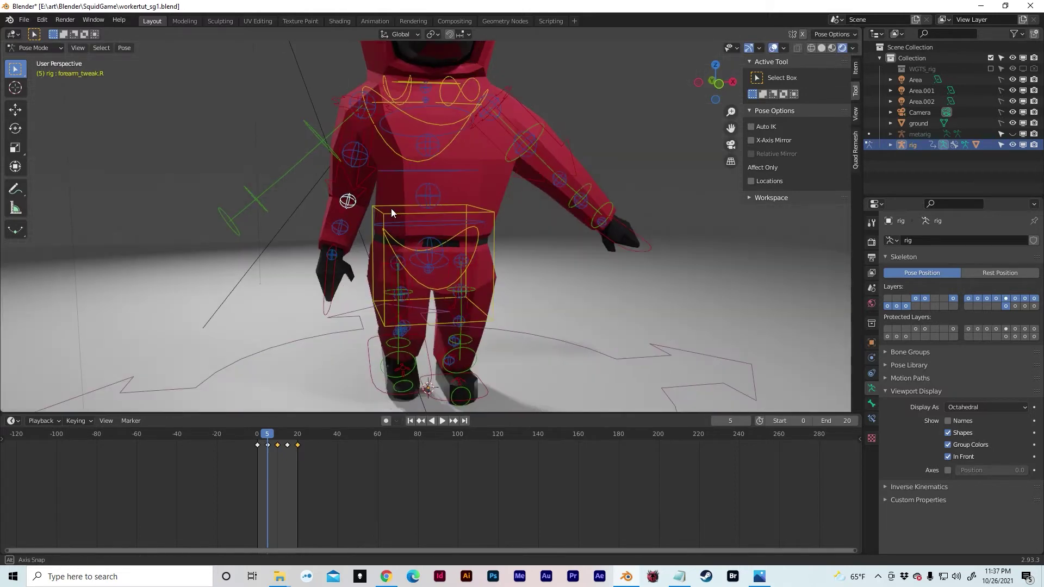
{"action": "key", "text": "g"}
{"action": "key", "text": "x"}
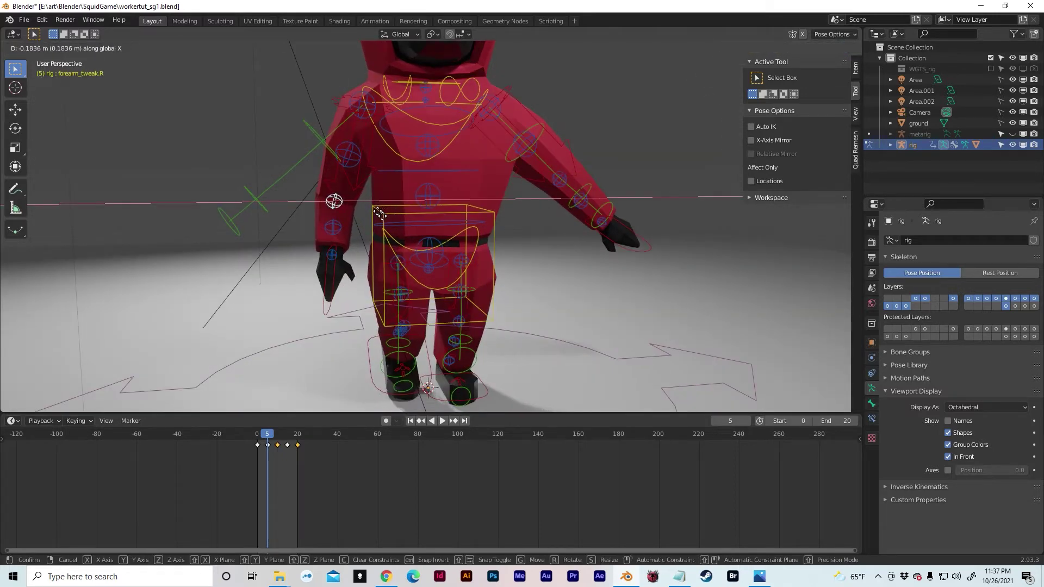
{"action": "left_click", "coordinate": [376, 215]}
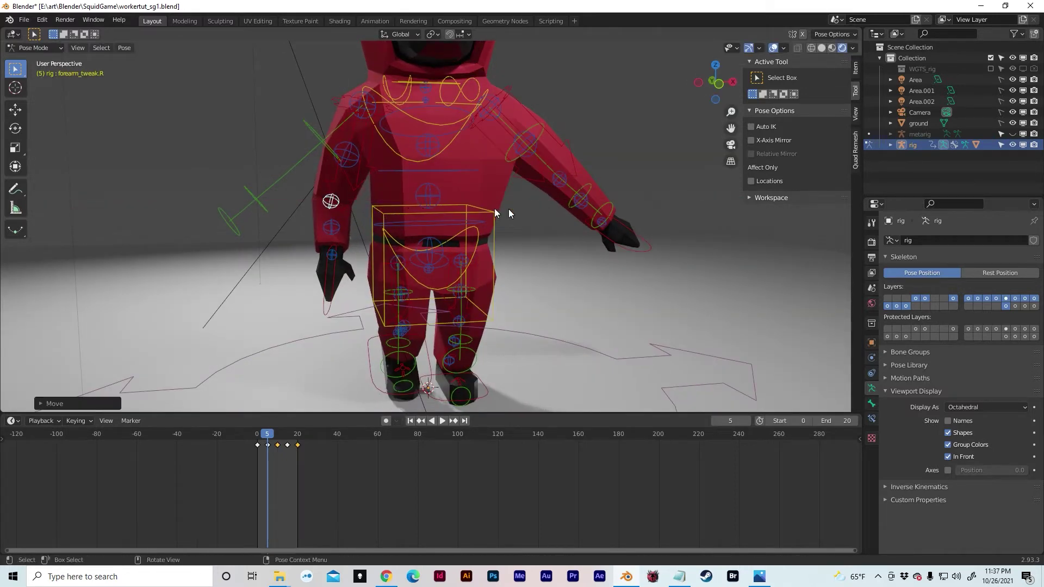
From the front view, bring the left hand IK control about 0.96 m inward along global X
{"action": "left_click", "coordinate": [650, 241]}
{"action": "middle_click_drag", "start_coordinate": [650, 242], "coordinate": [636, 285]}
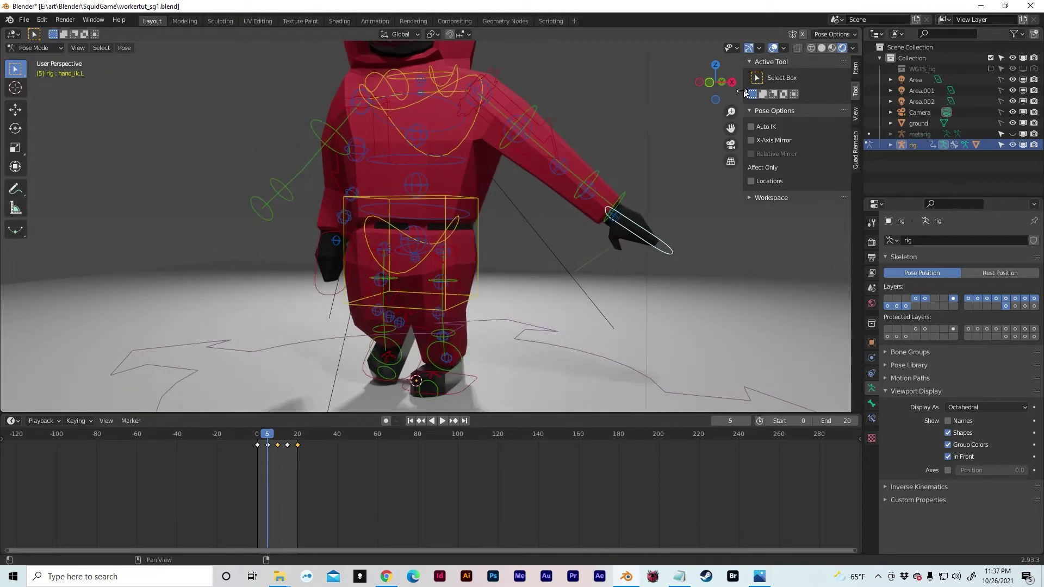
{"action": "left_click", "coordinate": [709, 82]}
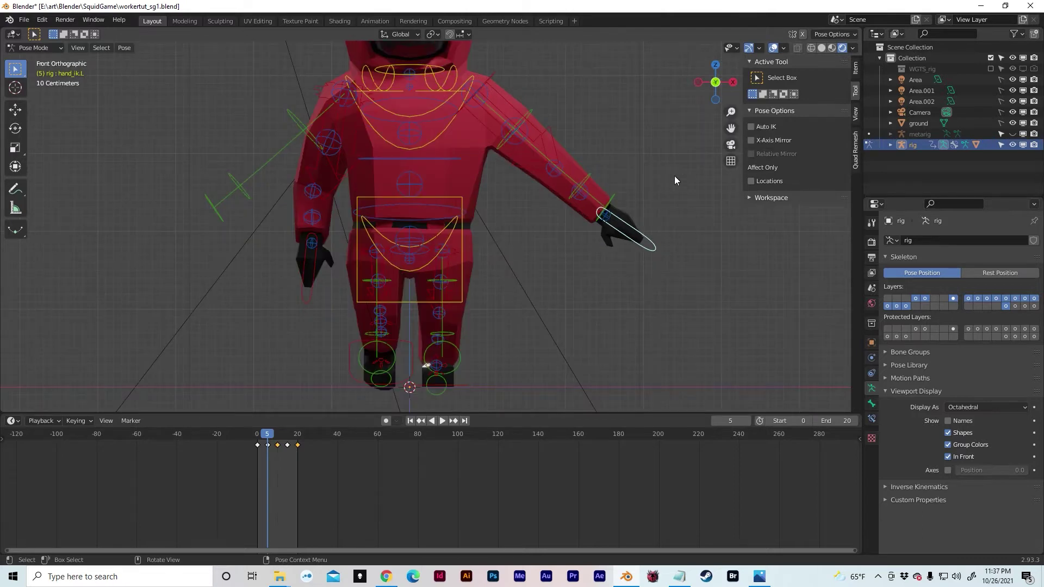
{"action": "key", "text": "g"}
{"action": "key", "text": "x"}
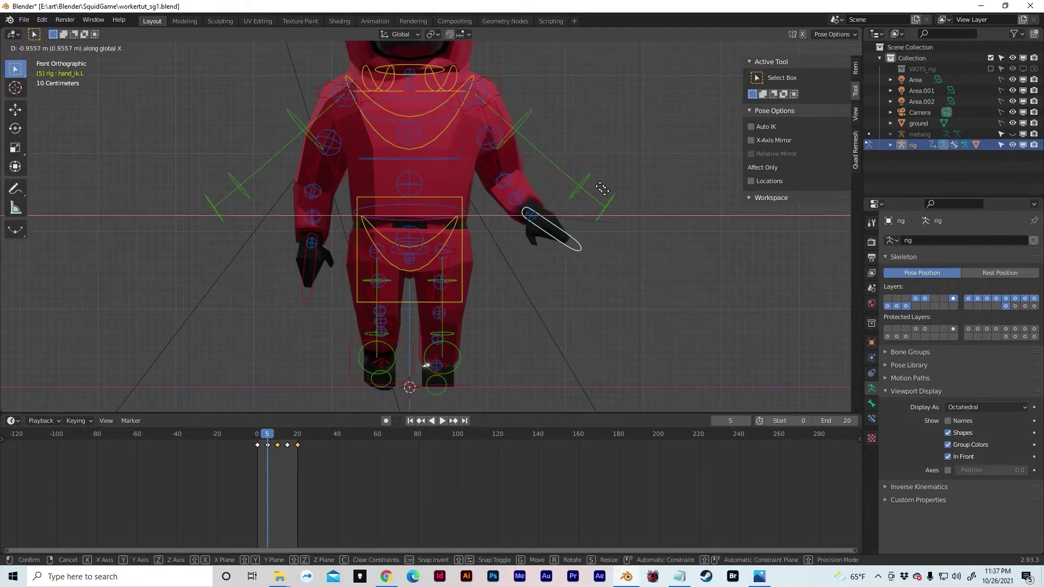
{"action": "left_click", "coordinate": [600, 189]}
Lower the left hand IK control along global Z, rotate it around global Y to point down, and bring it closer to the body along X
{"action": "key", "text": "g"}
{"action": "key", "text": "z"}
{"action": "left_click", "coordinate": [598, 206]}
{"action": "key", "text": "r"}
{"action": "key", "text": "y"}
{"action": "left_click", "coordinate": [590, 255]}
{"action": "key", "text": "g"}
{"action": "key", "text": "x"}
{"action": "left_click", "coordinate": [540, 232]}
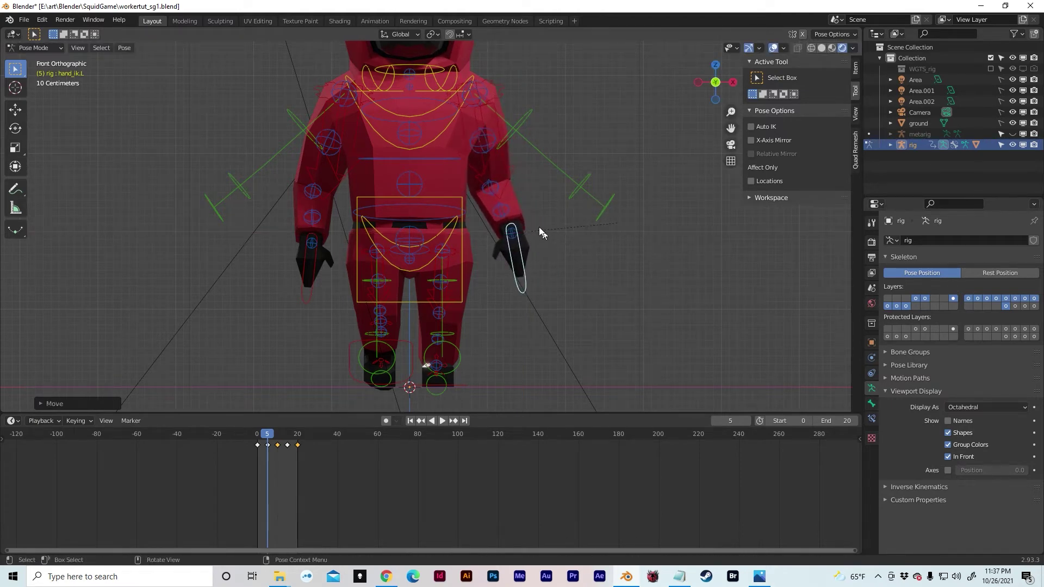
Move the left forearm tweak control about 0.27 m outward along global X
{"action": "left_click", "coordinate": [496, 188]}
{"action": "key", "text": "g"}
{"action": "key", "text": "x"}
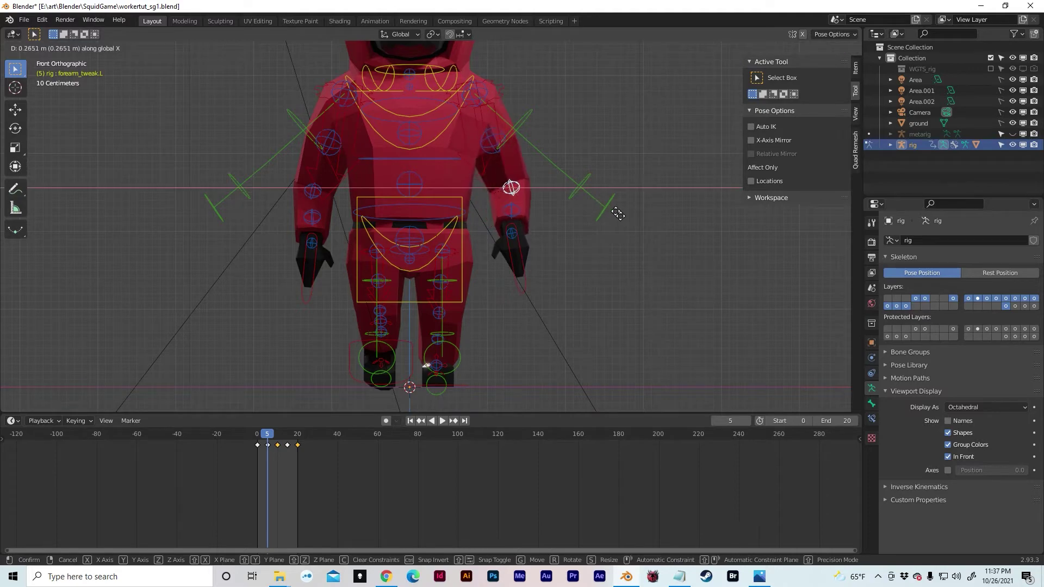
{"action": "left_click", "coordinate": [618, 214]}
Key the rotation of every bone at frame 5 with both arms lowered
{"action": "middle_click_drag", "start_coordinate": [614, 211], "coordinate": [279, 252]}
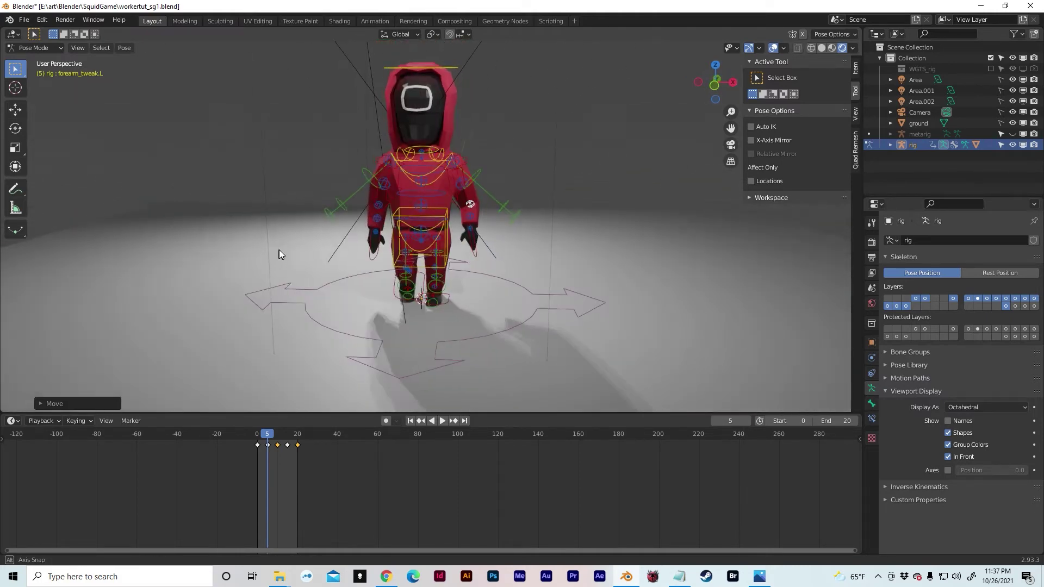
{"action": "key", "text": "a"}
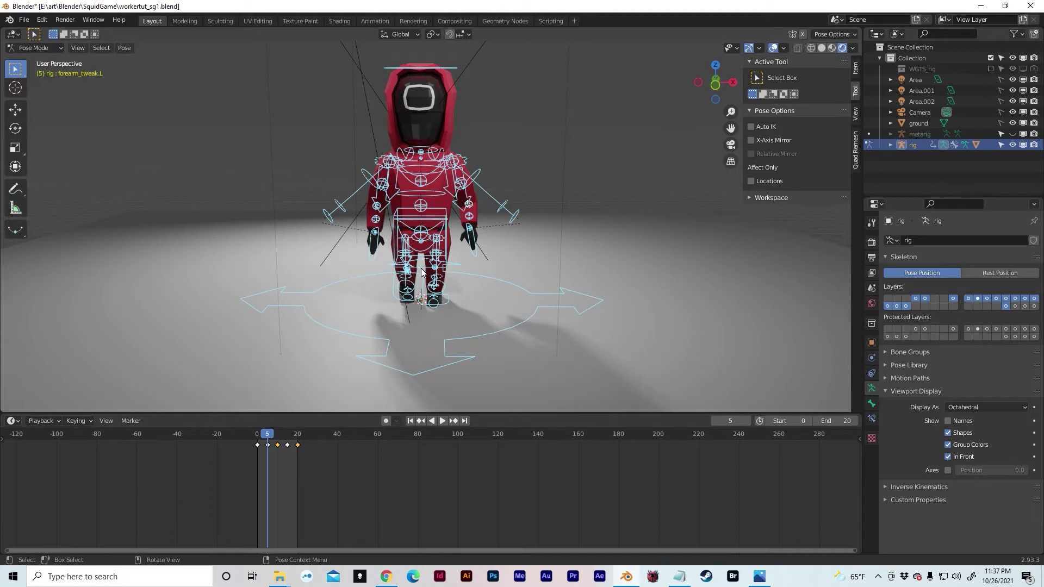
{"action": "key", "text": "i"}
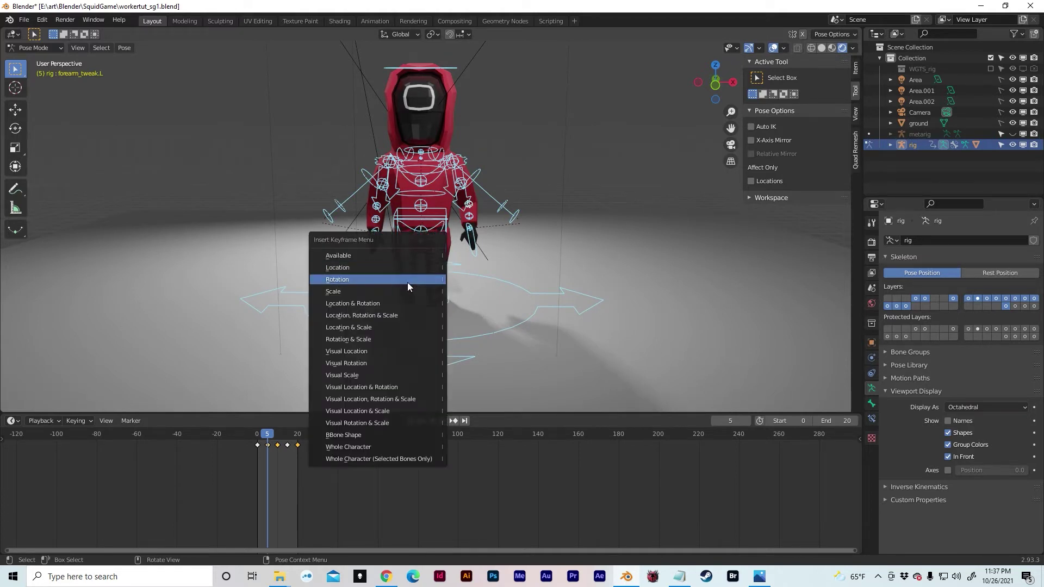
{"action": "left_click", "coordinate": [407, 282]}
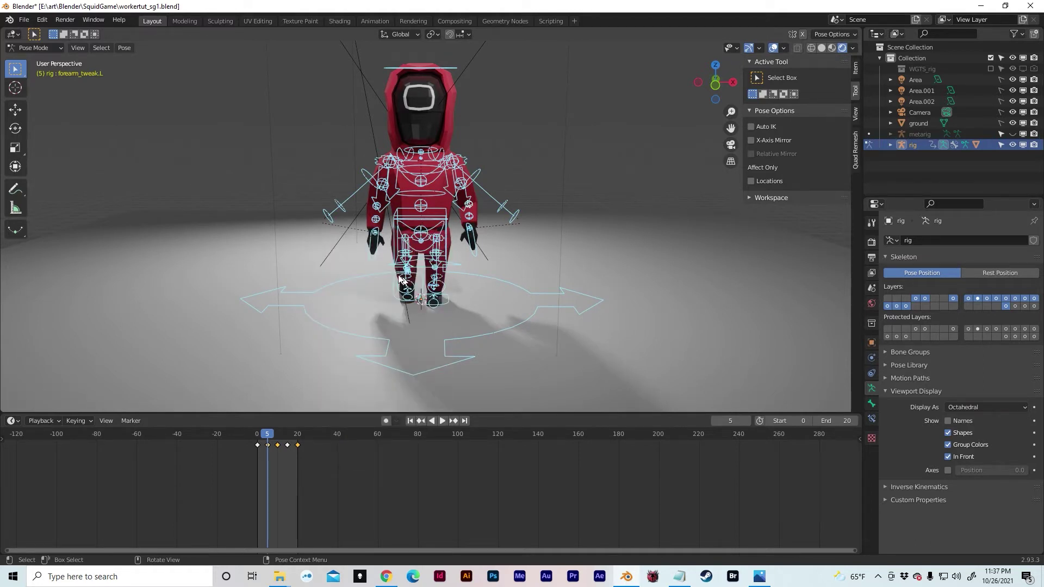
{"action": "middle_click_drag", "start_coordinate": [322, 240], "coordinate": [321, 333]}
At frame 15, bring the left hand IK control about 1.17 m inward along global X in the front view
{"action": "left_click_drag", "start_coordinate": [269, 435], "coordinate": [287, 434]}
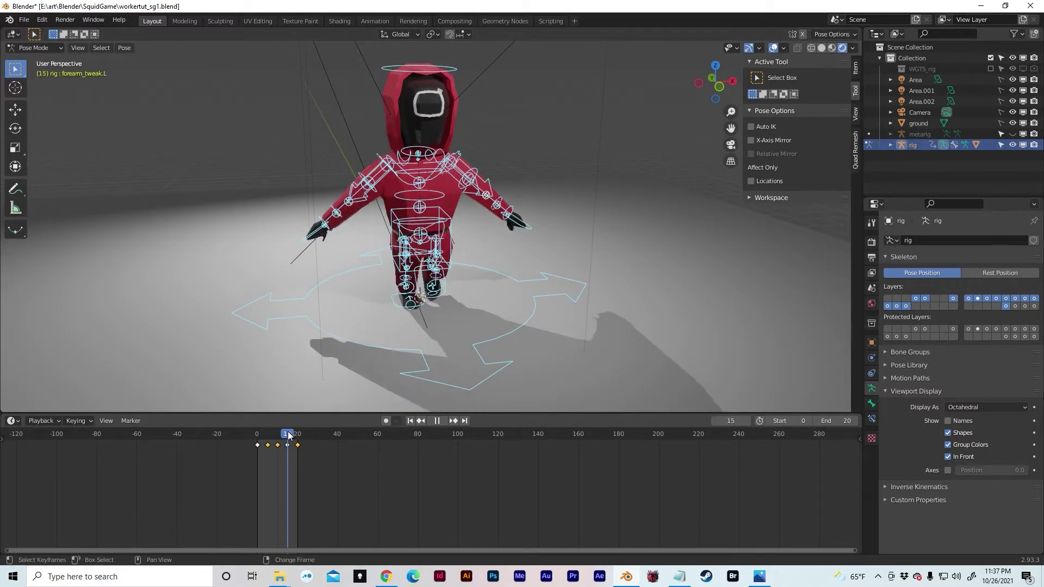
{"action": "scroll", "coordinate": [487, 302], "scroll_direction": "up", "scroll_amount": 2}
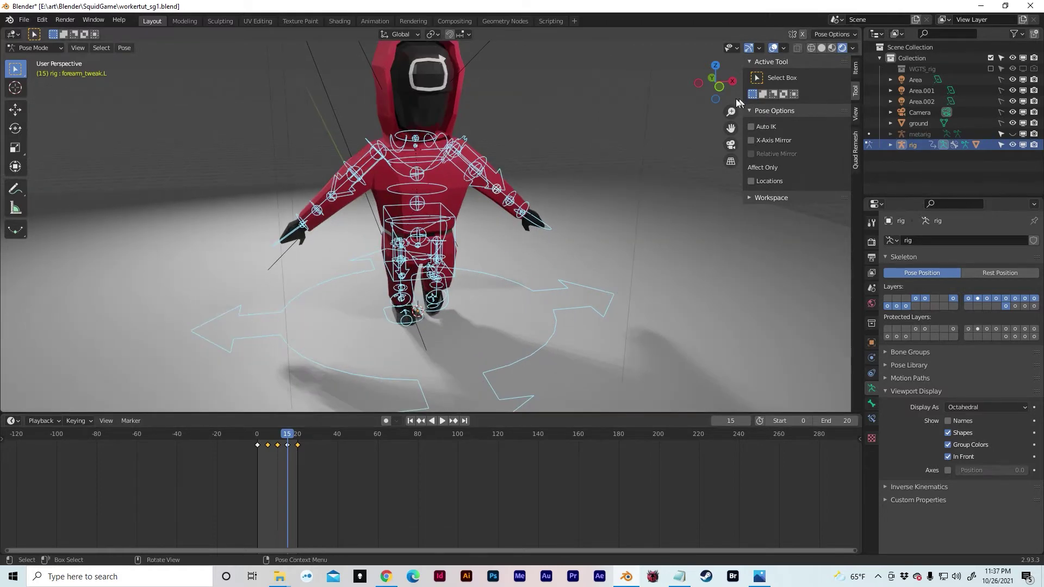
{"action": "middle_click_drag", "start_coordinate": [717, 93], "coordinate": [720, 93]}
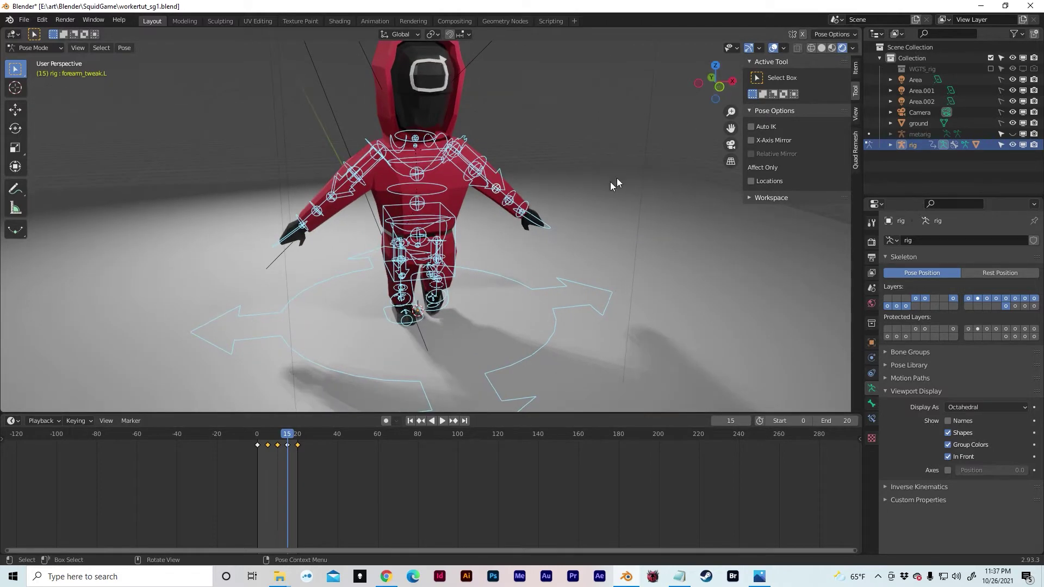
{"action": "left_click", "coordinate": [718, 88]}
{"action": "left_click", "coordinate": [601, 234]}
{"action": "left_click", "coordinate": [589, 238]}
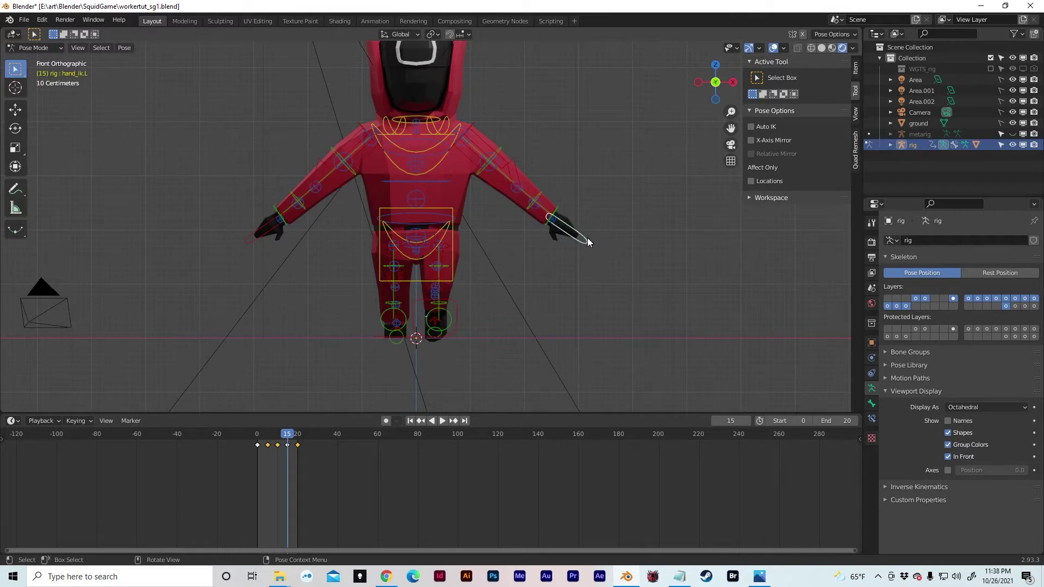
{"action": "key", "text": "g"}
{"action": "key", "text": "x"}
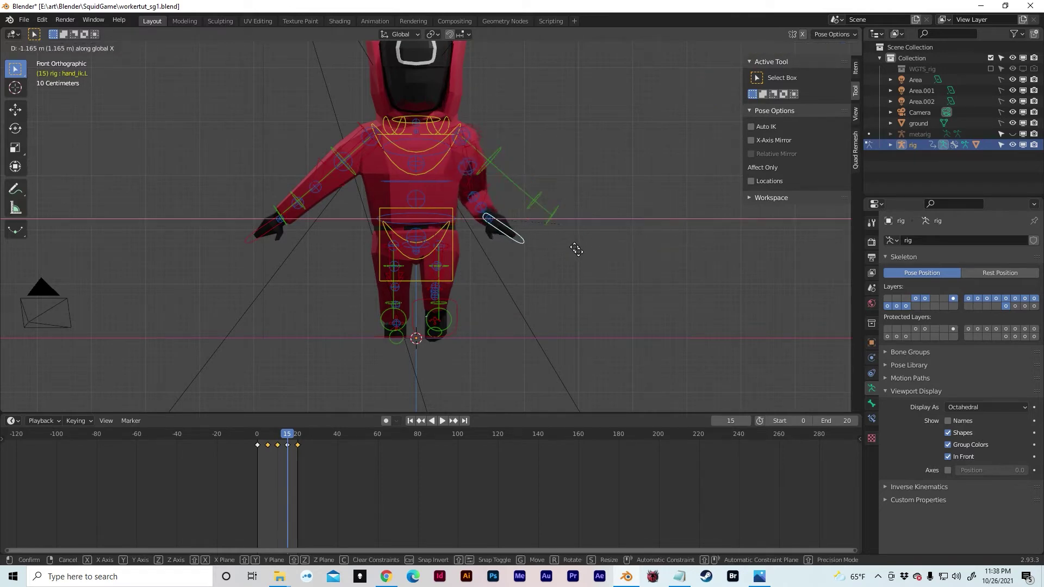
{"action": "left_click", "coordinate": [574, 249]}
Rotate the left hand IK control around the global Y axis so the hand points more steeply downward
{"action": "key", "text": "r"}
{"action": "key", "text": "y"}
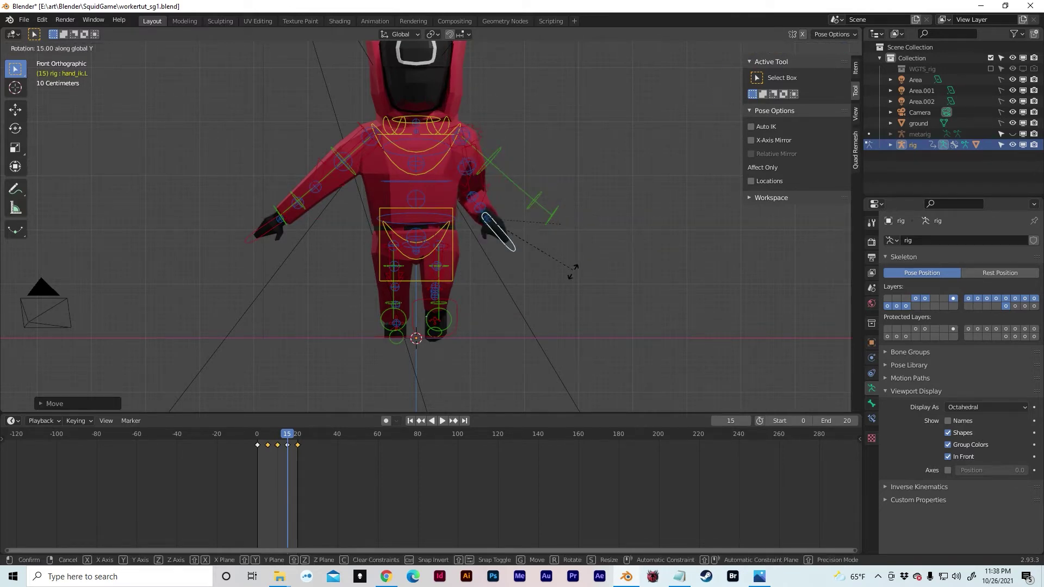
{"action": "left_click", "coordinate": [547, 308]}
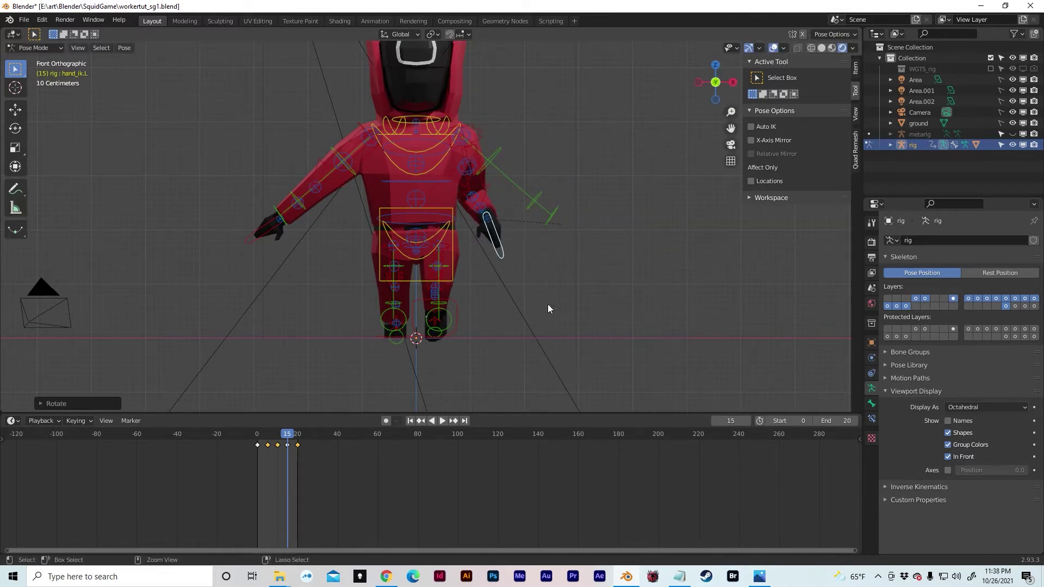
Move the left forearm tweak control about 0.41 m outward along global X
{"action": "left_click", "coordinate": [478, 201]}
{"action": "key", "text": "g"}
{"action": "key", "text": "x"}
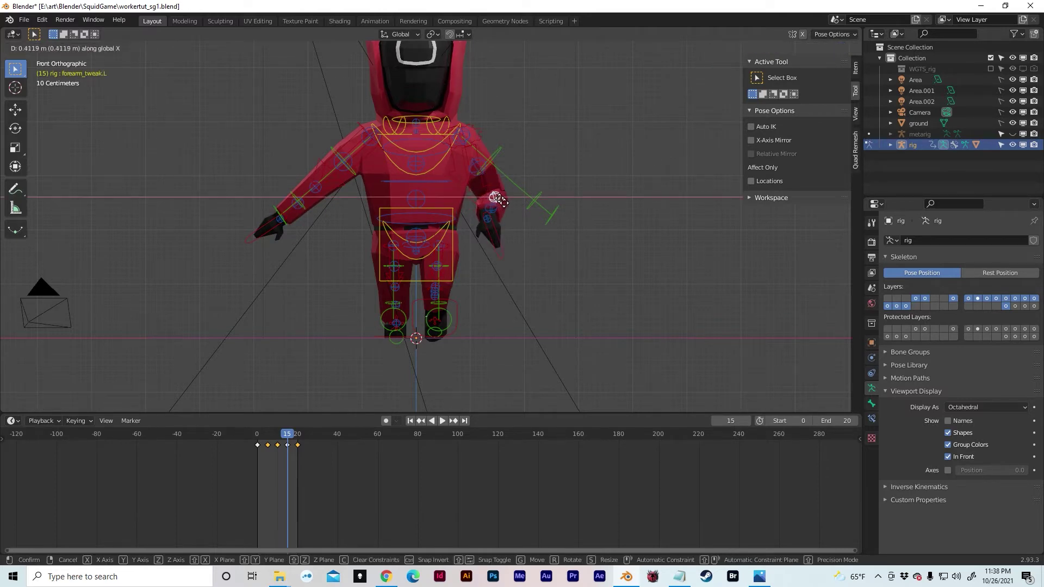
{"action": "left_click", "coordinate": [499, 201]}
Lower the left hand IK control along global Z and rotate it around global Y until the hand points straight down
{"action": "left_click", "coordinate": [500, 254]}
{"action": "key", "text": "g"}
{"action": "key", "text": "z"}
{"action": "left_click", "coordinate": [499, 274]}
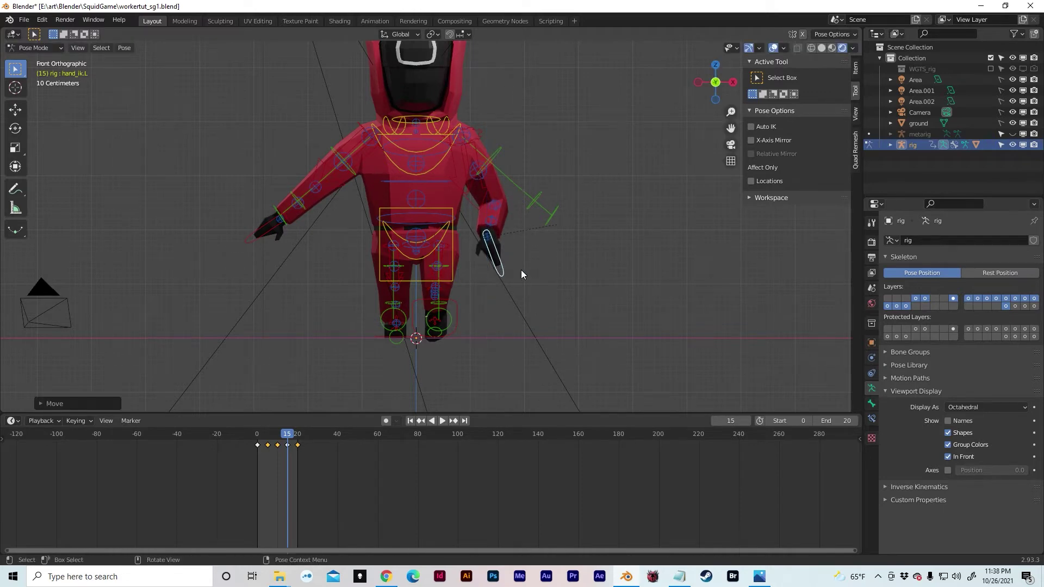
{"action": "key", "text": "r"}
{"action": "key", "text": "y"}
{"action": "left_click", "coordinate": [512, 289]}
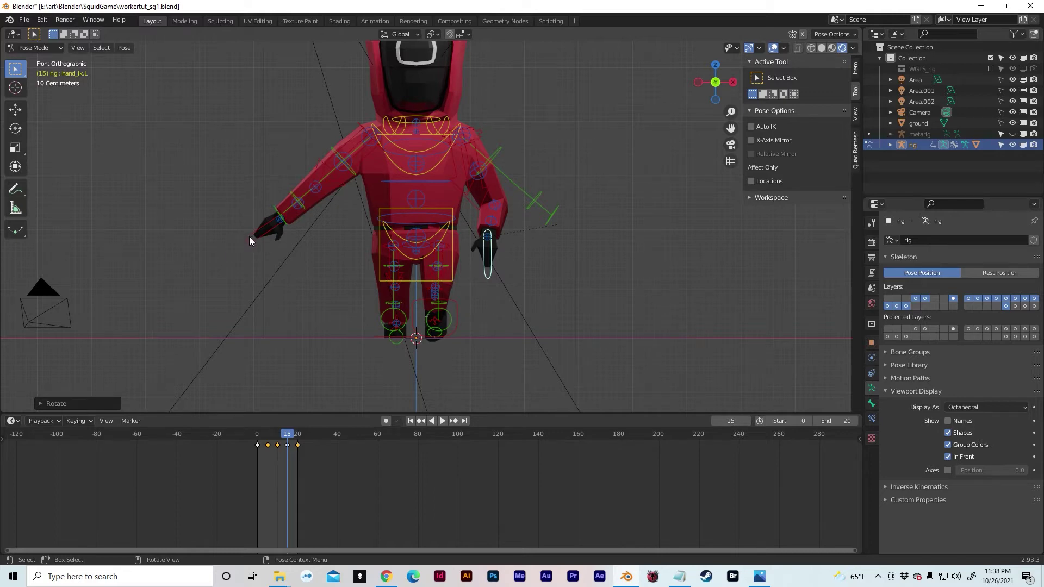
Bring the right hand IK control inward along global X beside the body and lower it about 0.4 m along global Z
{"action": "left_click", "coordinate": [249, 237]}
{"action": "key", "text": "g"}
{"action": "key", "text": "x"}
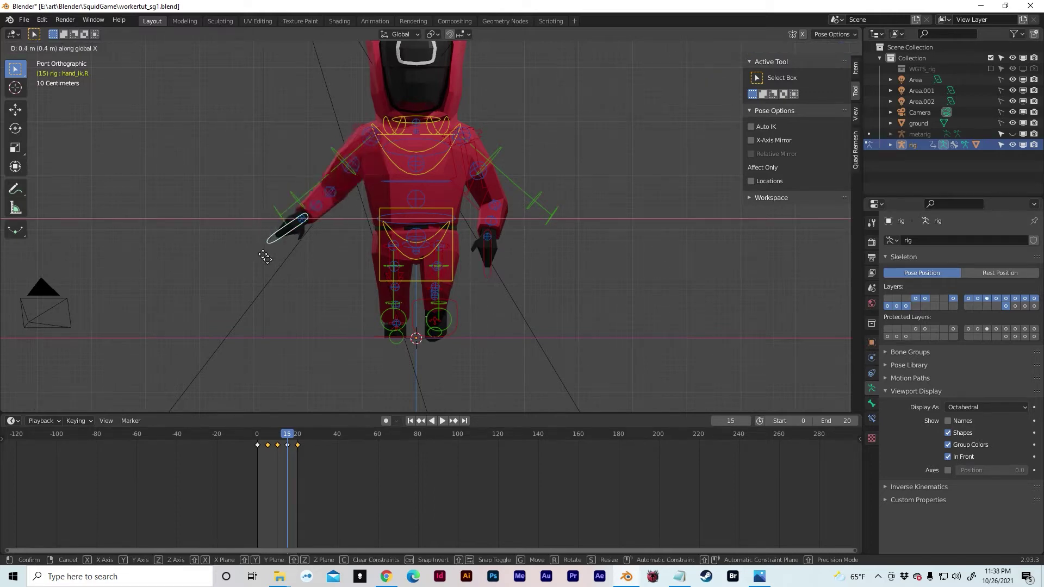
{"action": "left_click", "coordinate": [298, 253]}
{"action": "key", "text": "g"}
{"action": "key", "text": "z"}
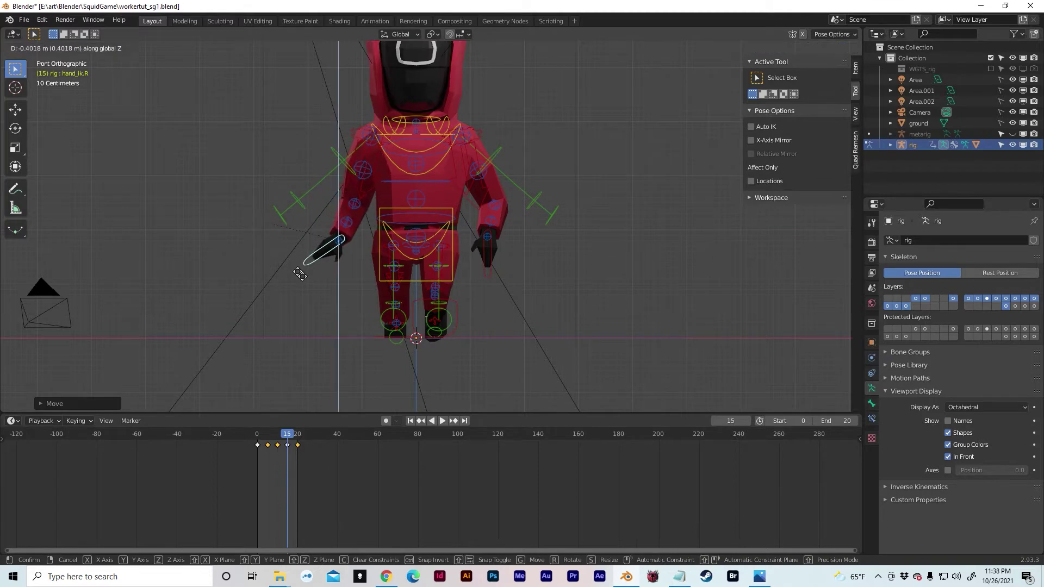
{"action": "left_click", "coordinate": [300, 274]}
Rotate the right hand IK control around global Y so the hand points down, and shift it slightly inward along global X
{"action": "key", "text": "r"}
{"action": "key", "text": "y"}
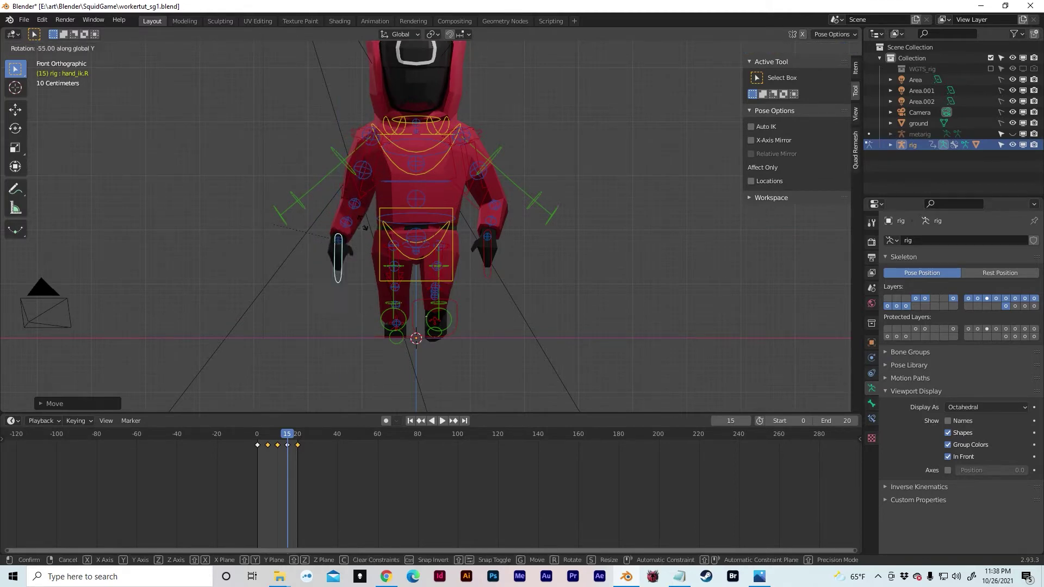
{"action": "left_click", "coordinate": [359, 224]}
{"action": "key", "text": "g"}
{"action": "key", "text": "x"}
{"action": "left_click", "coordinate": [368, 208]}
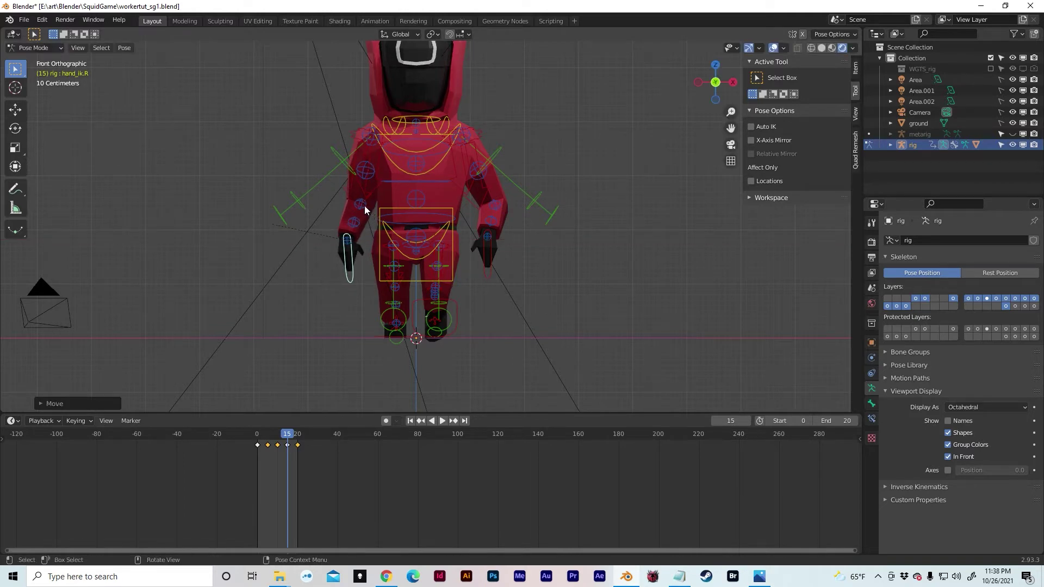
Move the right forearm tweak control about 0.32 m outward along global X
{"action": "left_click", "coordinate": [363, 205]}
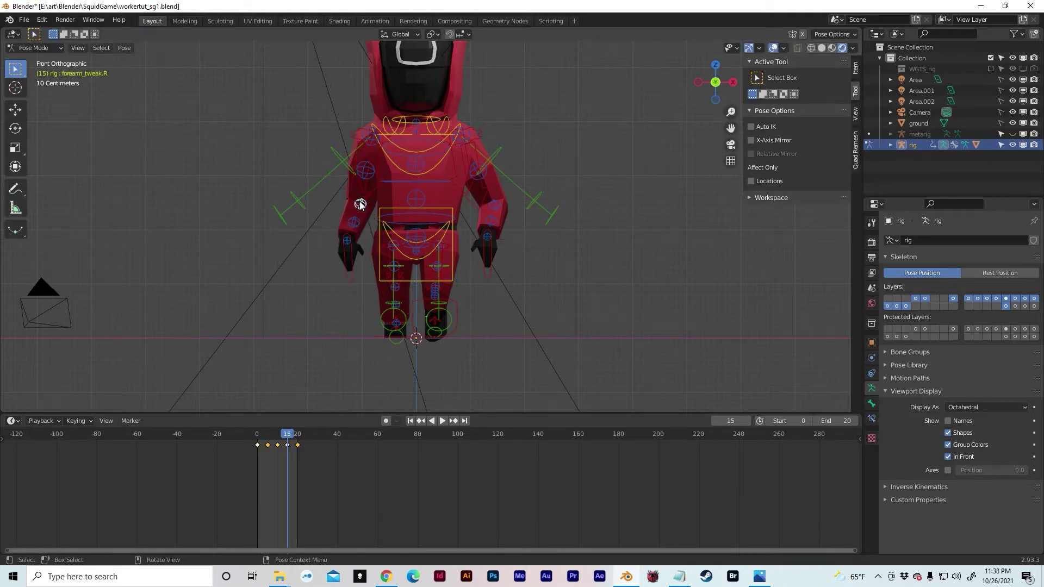
{"action": "key", "text": "g"}
{"action": "key", "text": "x"}
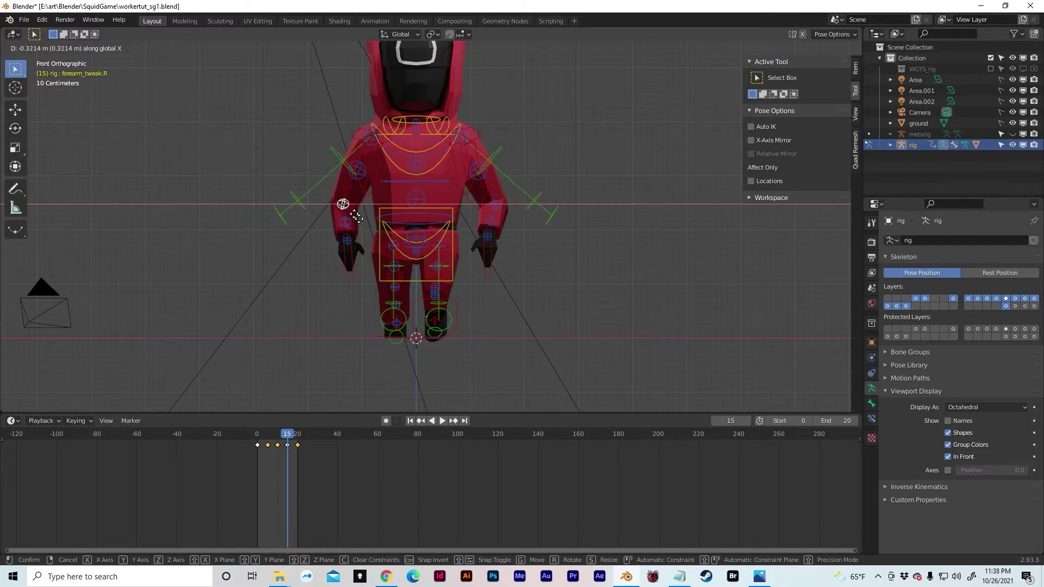
{"action": "left_click", "coordinate": [354, 218]}
Key the rotation and location of every bone at frame 15 with both arms lowered
{"action": "middle_click_drag", "start_coordinate": [352, 219], "coordinate": [479, 233]}
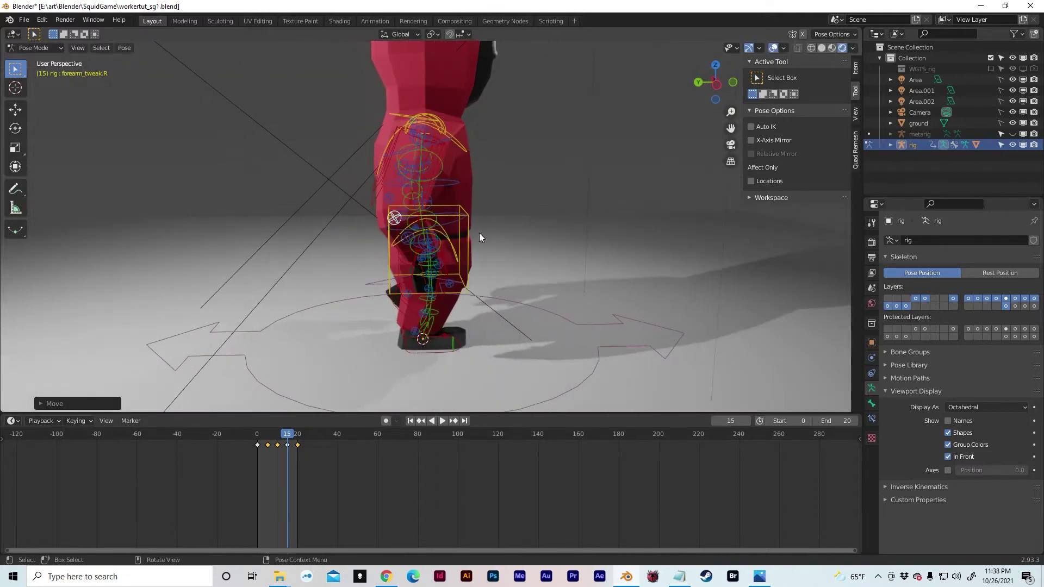
{"action": "key", "text": "a"}
{"action": "key", "text": "i"}
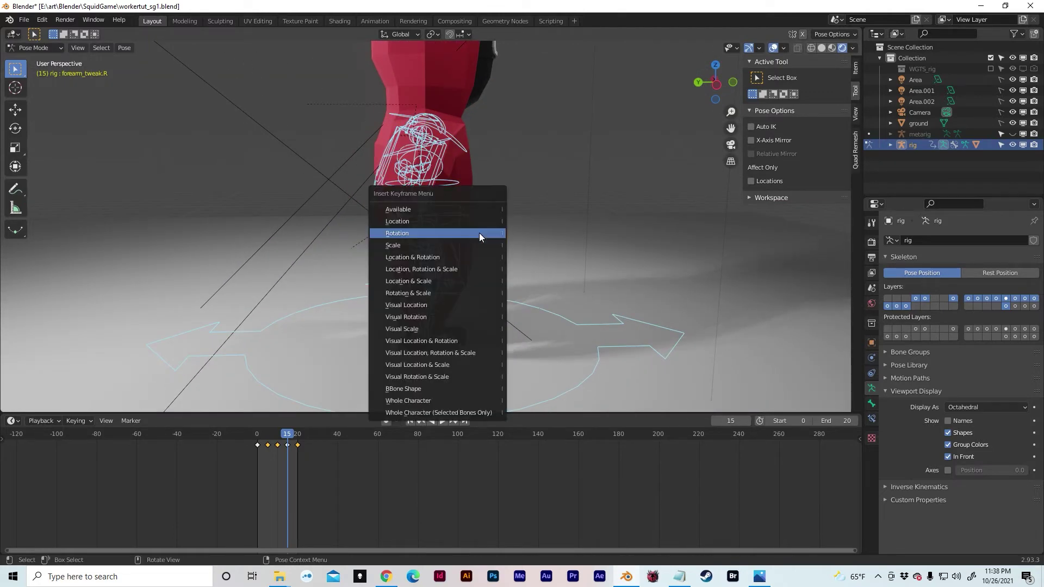
{"action": "left_click", "coordinate": [479, 233]}
{"action": "key", "text": "i"}
{"action": "left_click", "coordinate": [460, 218]}
Play the walk cycle from frame 0 and check the arm swings from several angles
{"action": "middle_click_drag", "start_coordinate": [536, 214], "coordinate": [455, 236]}
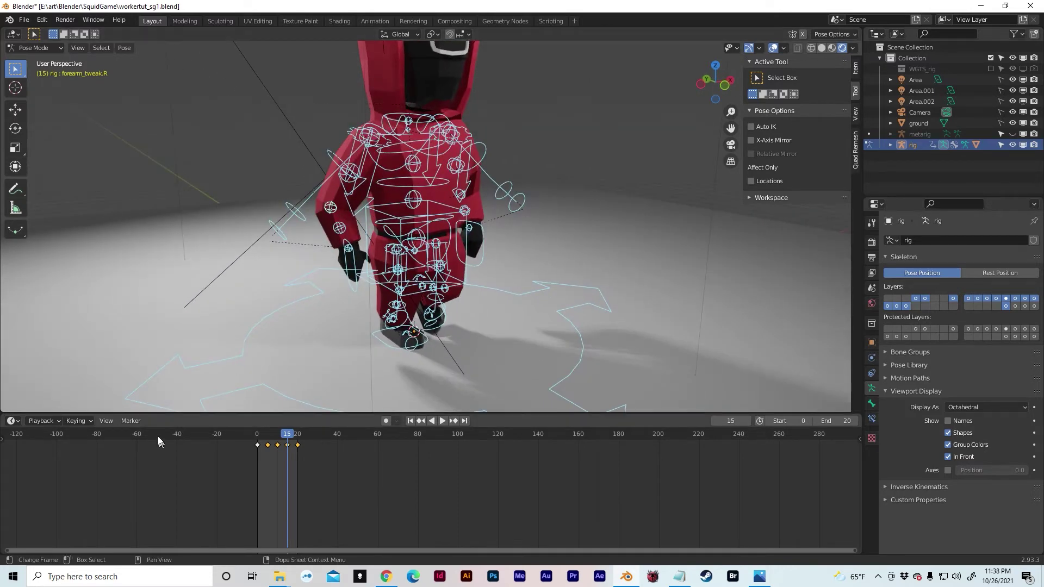
{"action": "key", "text": "space"}
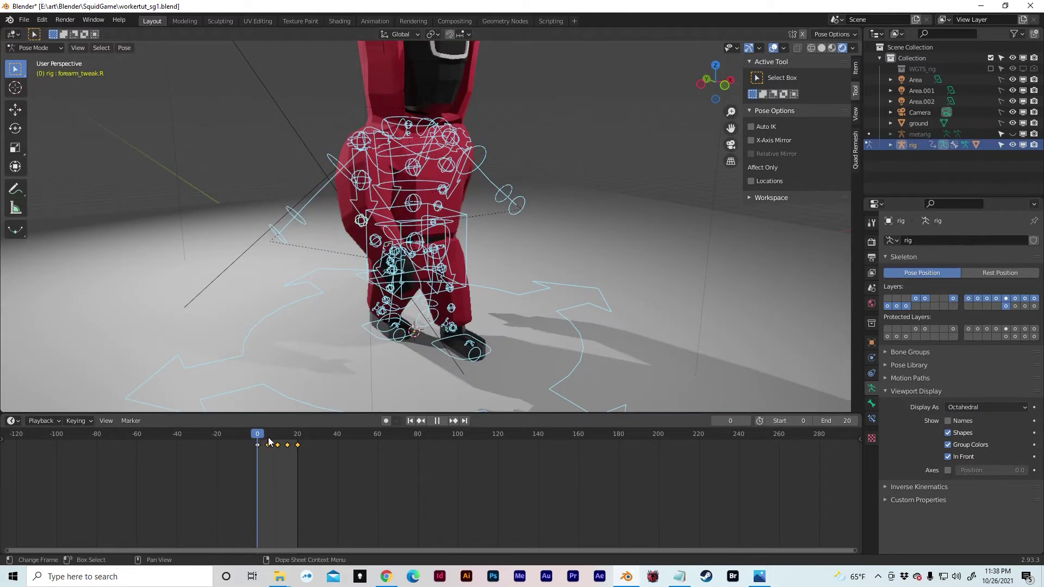
{"action": "left_click_drag", "start_coordinate": [284, 437], "coordinate": [257, 437]}
{"action": "key", "text": "space"}
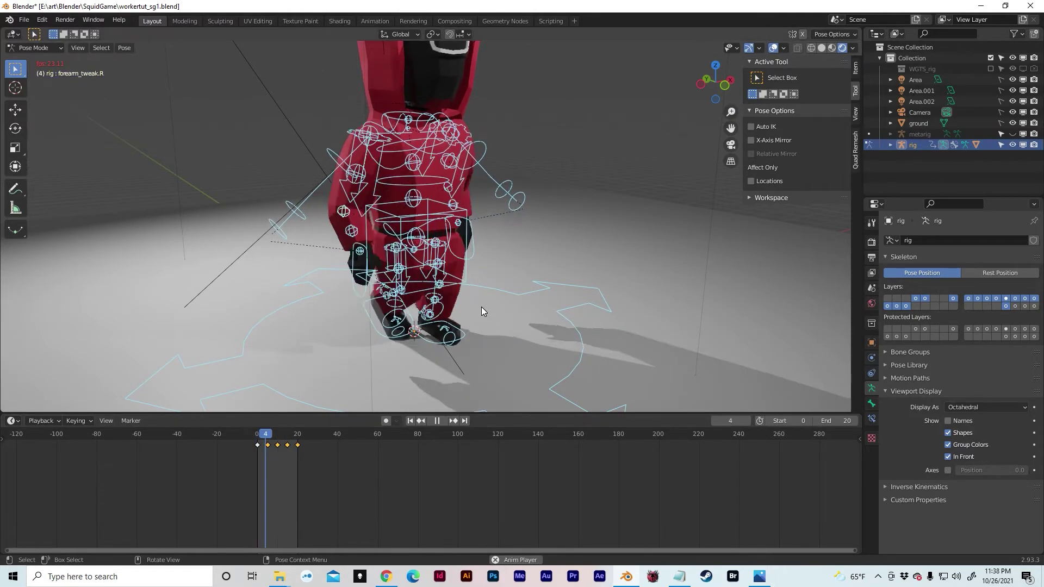
{"action": "middle_click_drag", "start_coordinate": [585, 223], "coordinate": [540, 219]}
{"action": "scroll", "coordinate": [541, 220], "scroll_direction": "down", "scroll_amount": 1}
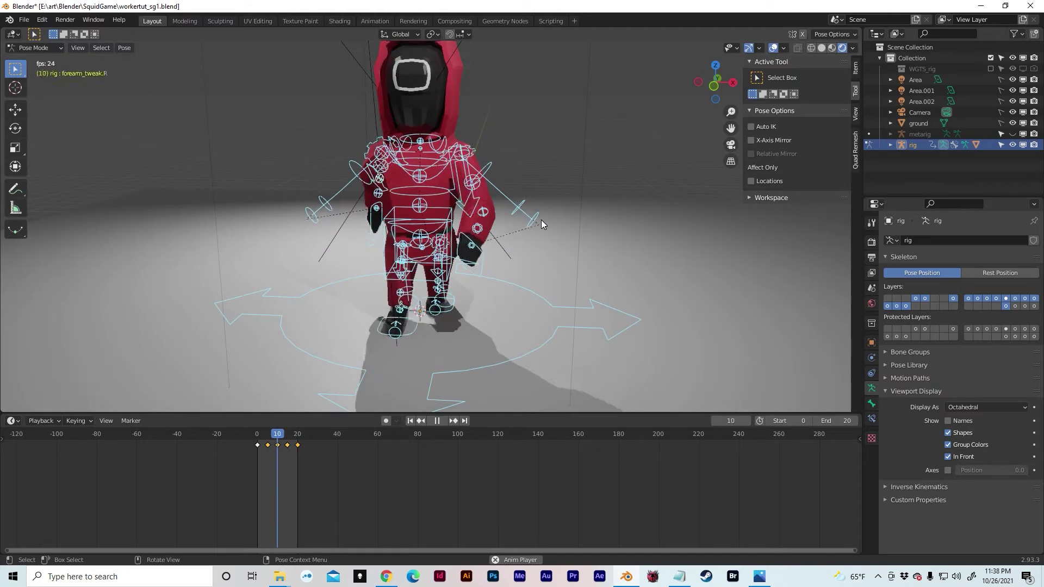
Hide the rig, watch the walk cycle from several angles, then stop playback and show the rig again
{"action": "left_click", "coordinate": [1012, 145]}
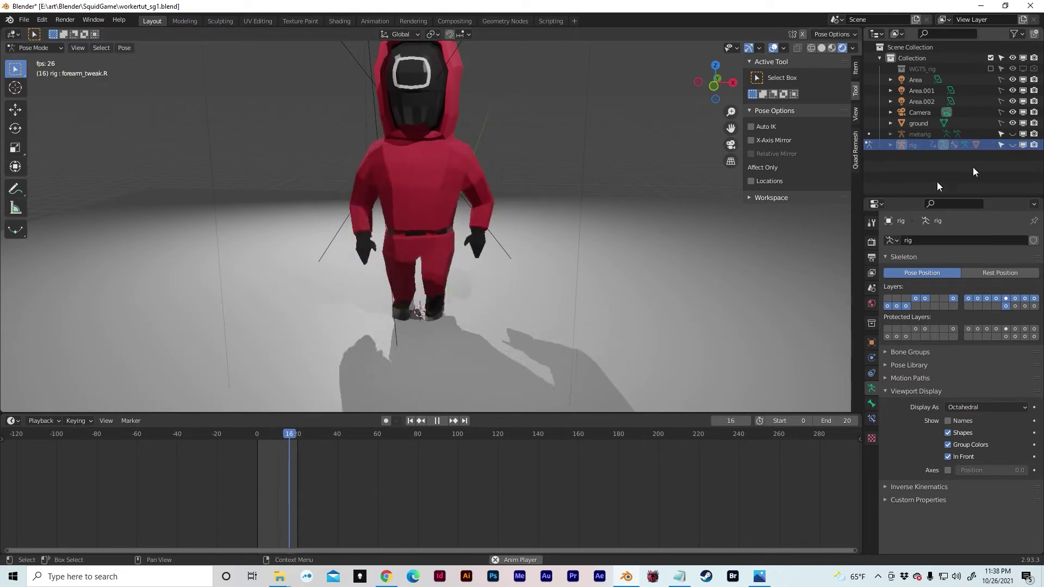
{"action": "middle_click_drag", "start_coordinate": [672, 193], "coordinate": [690, 223]}
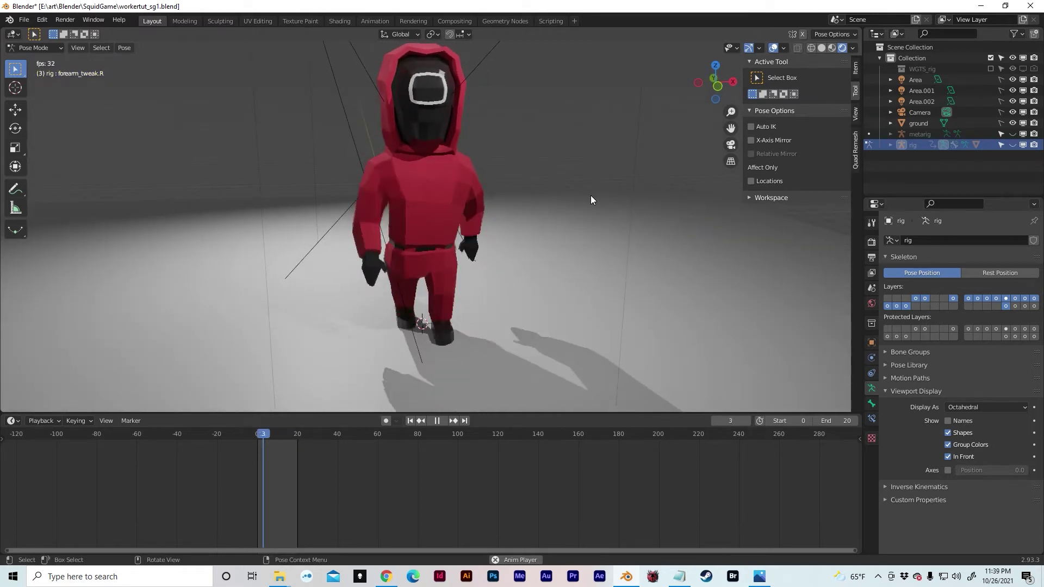
{"action": "middle_click_drag", "start_coordinate": [590, 195], "coordinate": [565, 200]}
{"action": "key", "text": "space"}
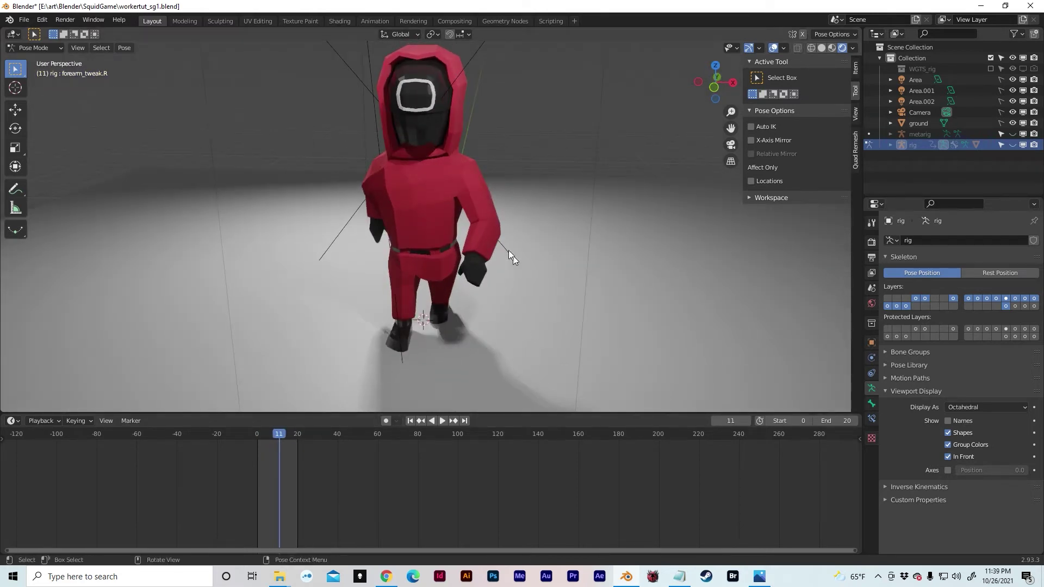
{"action": "left_click", "coordinate": [1011, 144]}
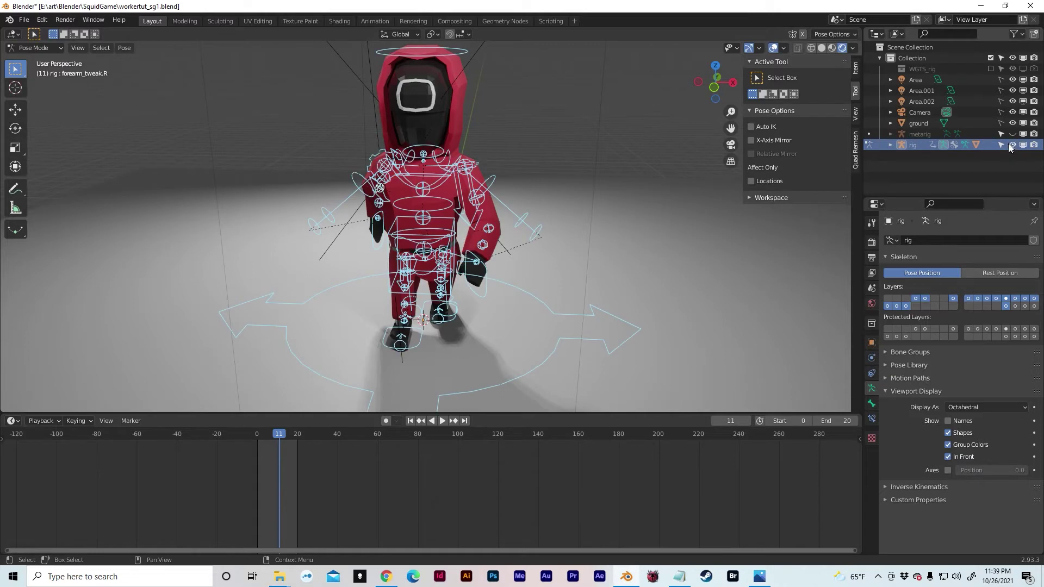
Select the chest control and rotate it -5° around global Y at frame 0
{"action": "left_click", "coordinate": [536, 133]}
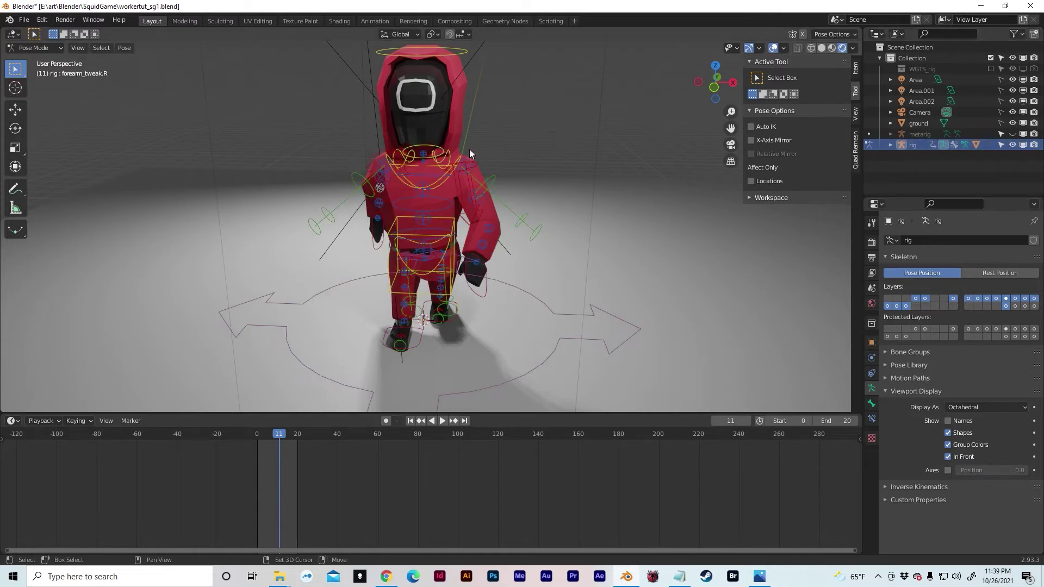
{"action": "middle_click_drag", "start_coordinate": [468, 155], "coordinate": [455, 191], "text": "shift"}
{"action": "scroll", "coordinate": [448, 166], "scroll_direction": "up", "scroll_amount": 4}
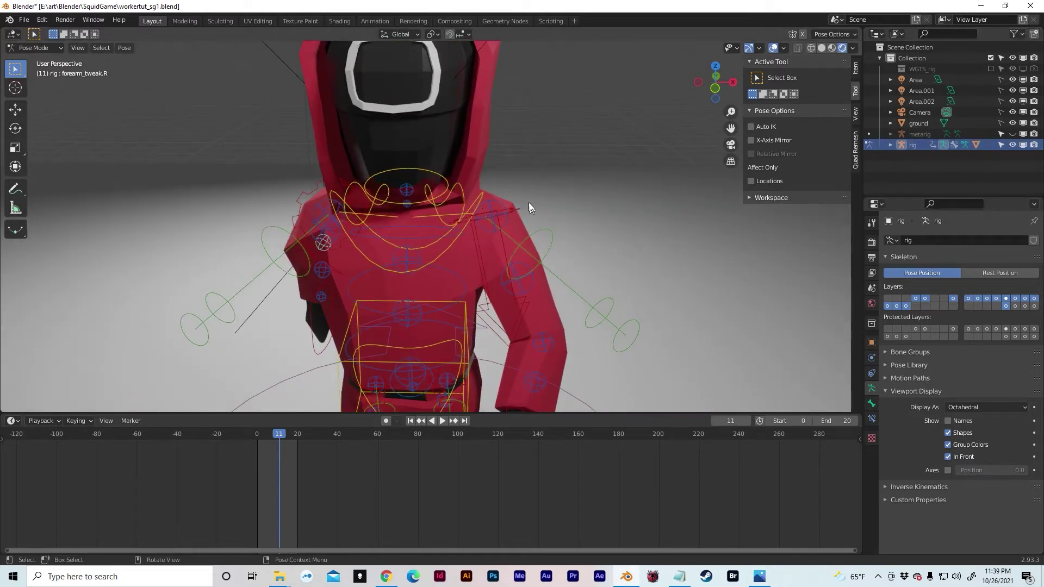
{"action": "left_click", "coordinate": [478, 198]}
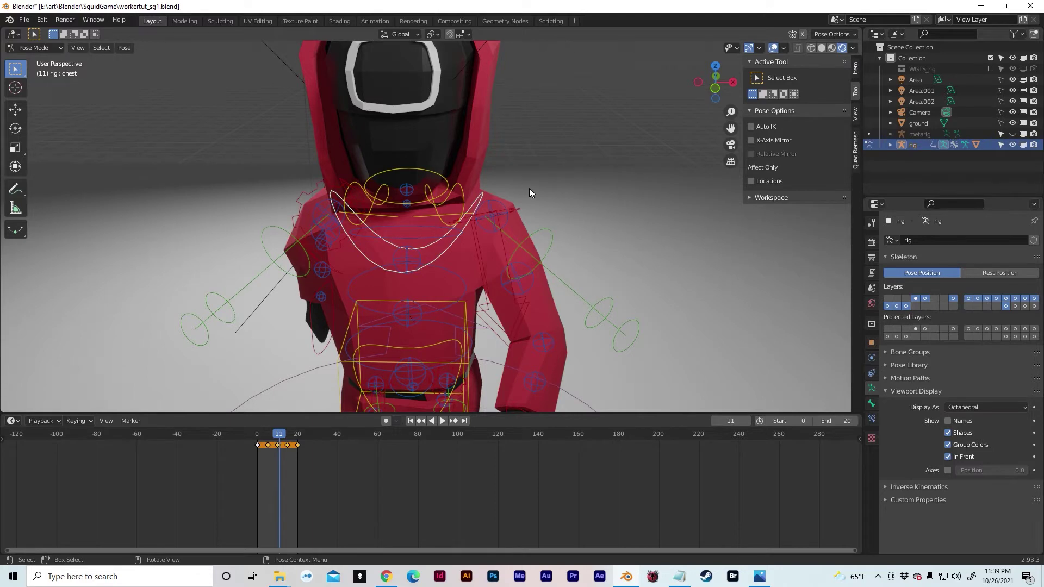
{"action": "key", "text": "r"}
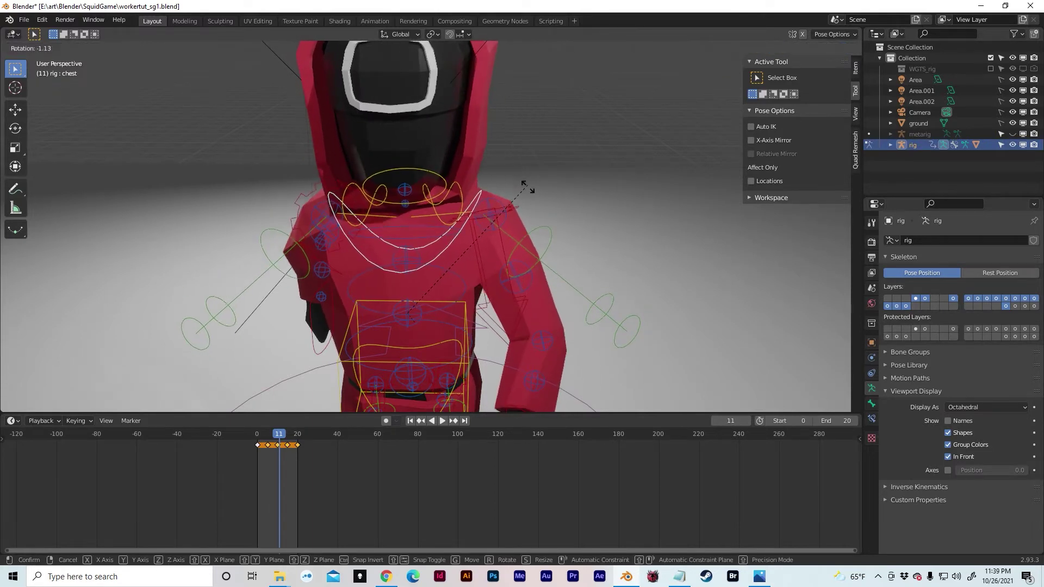
{"action": "left_click", "coordinate": [531, 206]}
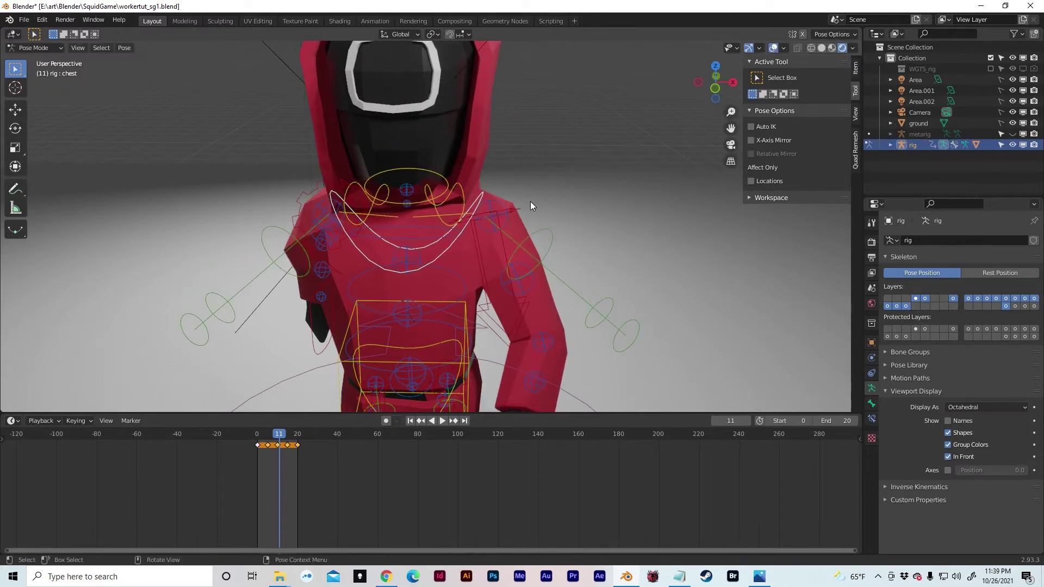
{"action": "middle_click_drag", "start_coordinate": [501, 240], "coordinate": [512, 161]}
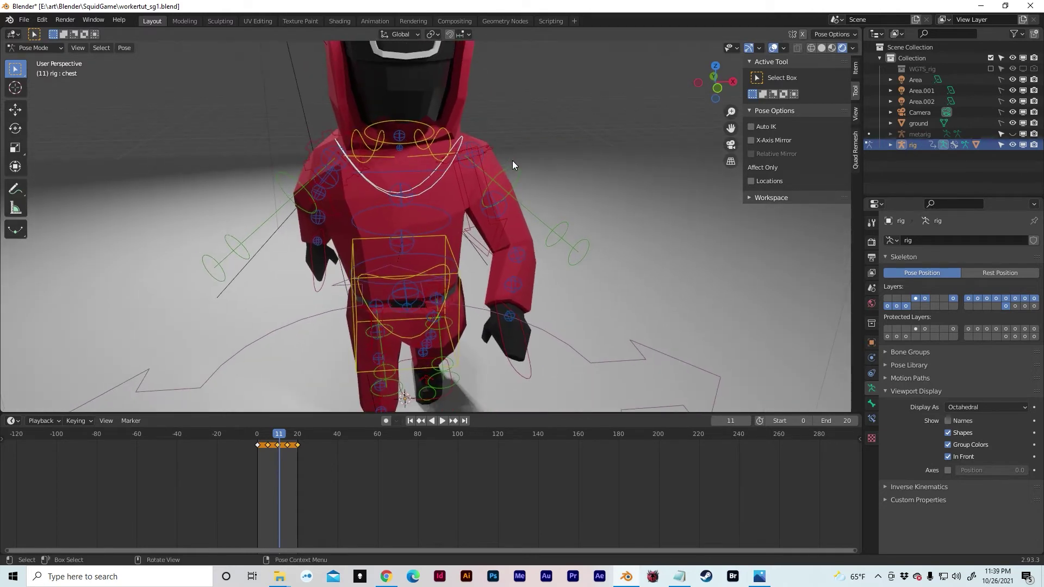
{"action": "left_click_drag", "start_coordinate": [275, 436], "coordinate": [255, 437]}
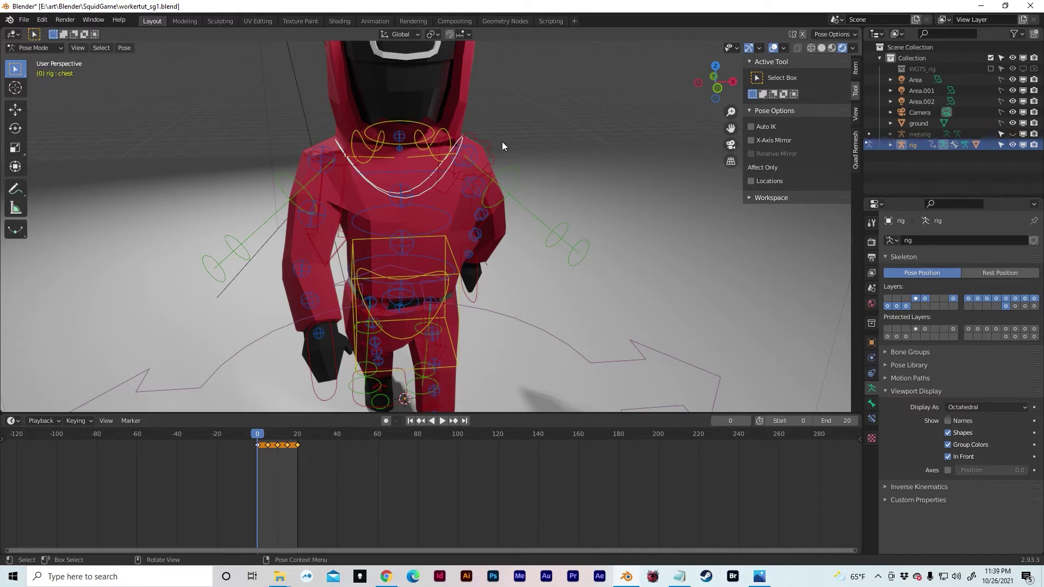
{"action": "key", "text": "r"}
{"action": "key", "text": "y"}
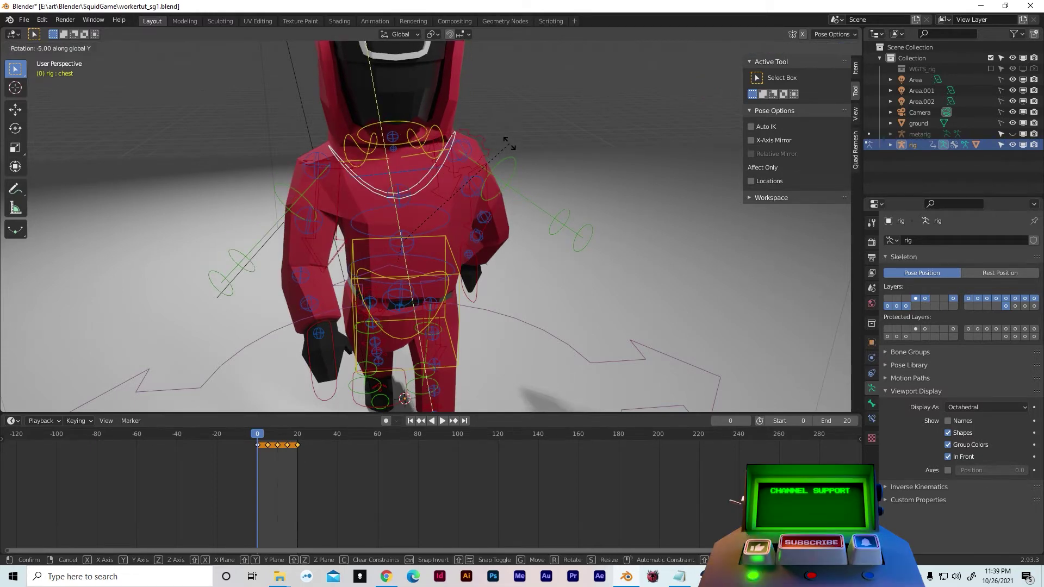
{"action": "left_click", "coordinate": [508, 144]}
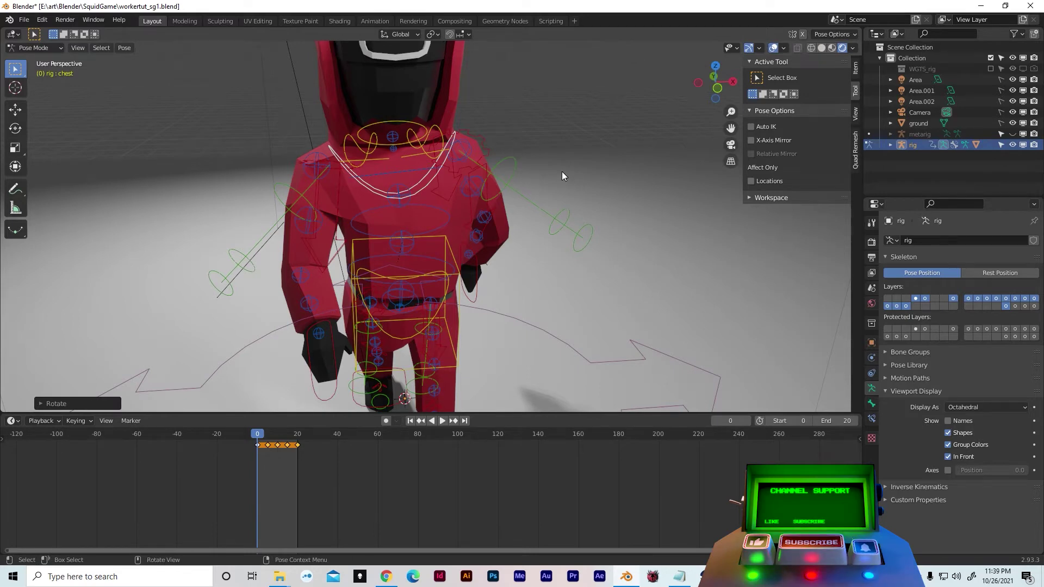
{"action": "key", "text": "r"}
{"action": "key", "text": "y"}
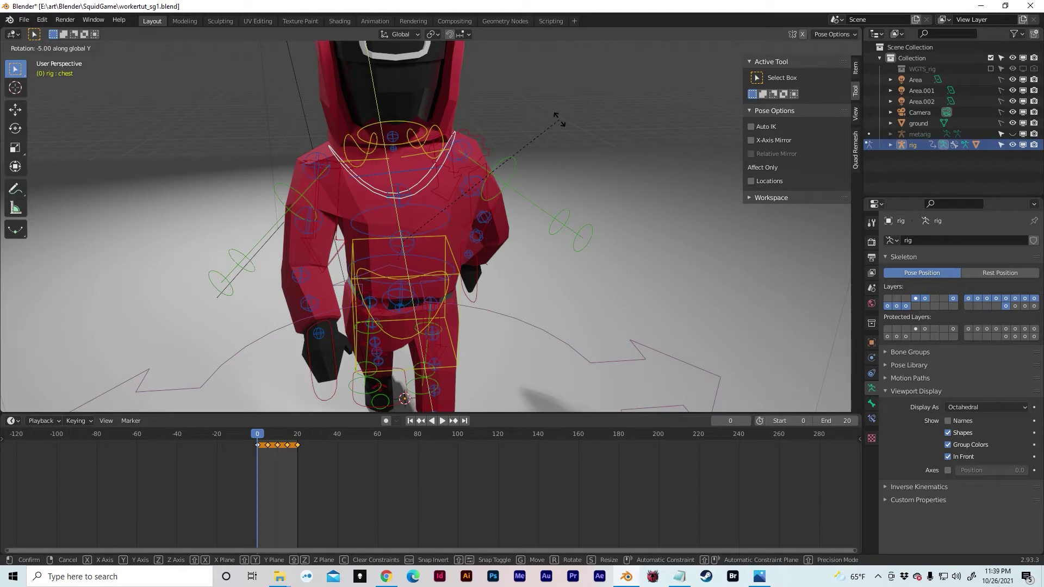
{"action": "left_click", "coordinate": [558, 121]}
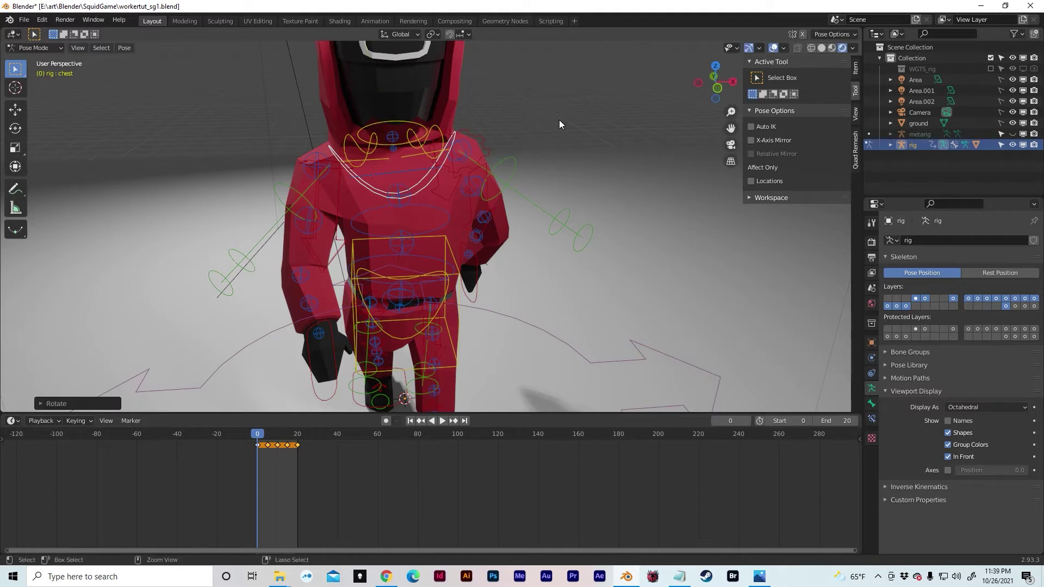
Key the location and rotation of every bone at frame 0 with the chest tilted
{"action": "key", "text": "i"}
{"action": "left_click", "coordinate": [546, 155]}
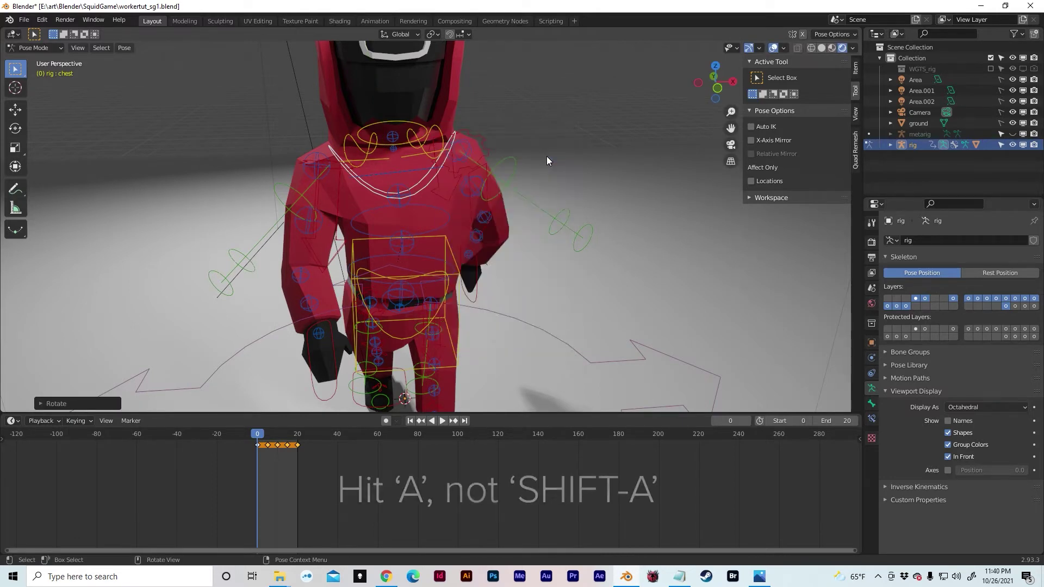
{"action": "key", "text": "a"}
{"action": "key", "text": "i"}
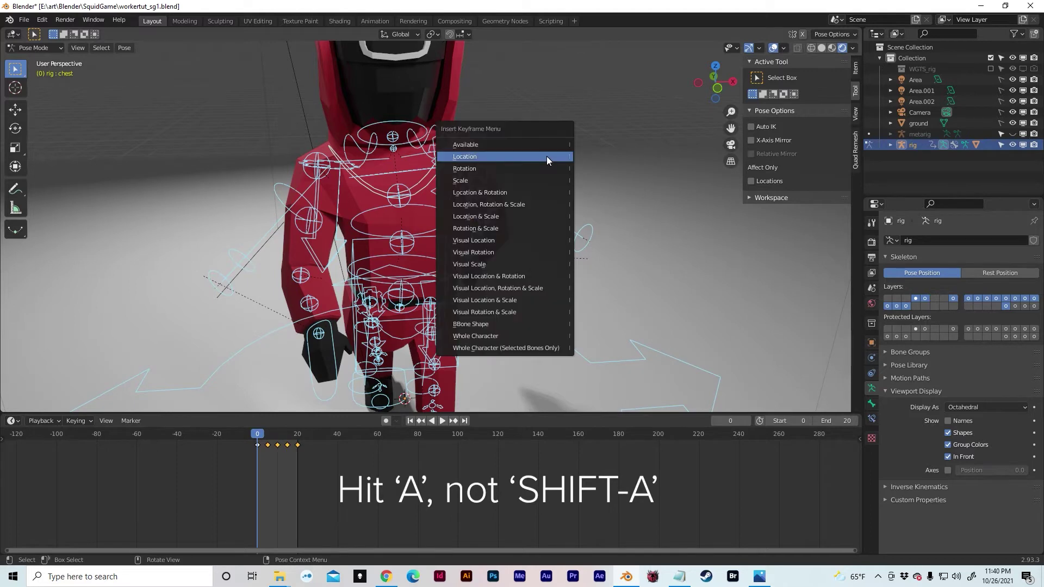
{"action": "left_click", "coordinate": [546, 156]}
{"action": "key", "text": "i"}
{"action": "left_click", "coordinate": [540, 168]}
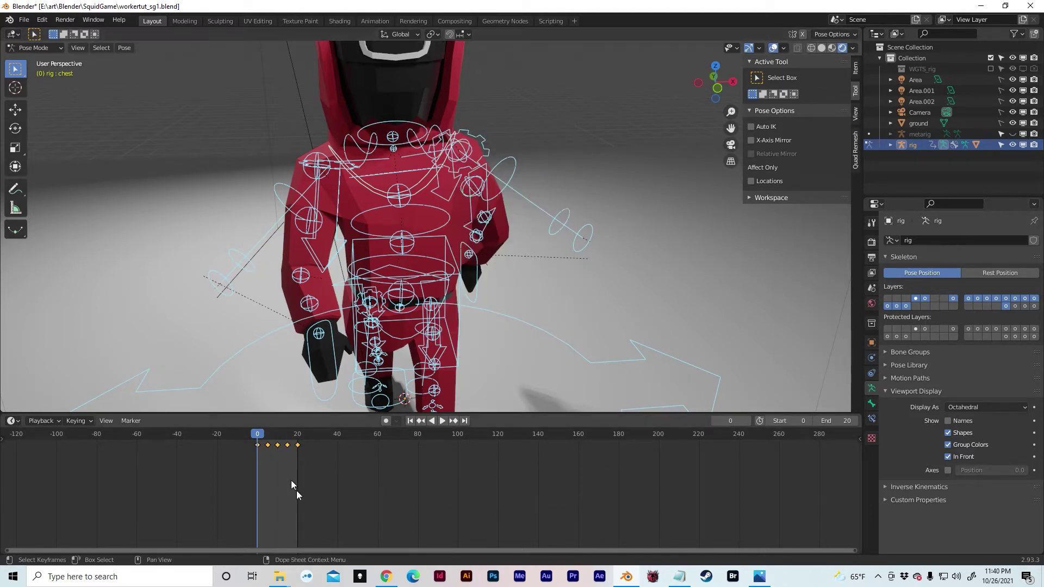
Move to frame 10 and rotate only the chest control 5° around global Y
{"action": "key", "text": "space"}
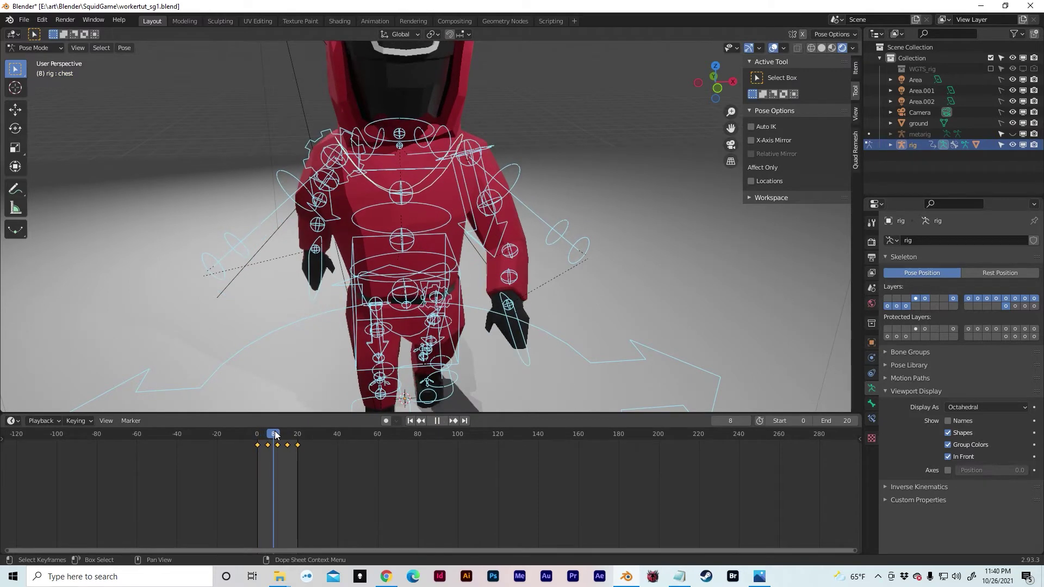
{"action": "key", "text": "space"}
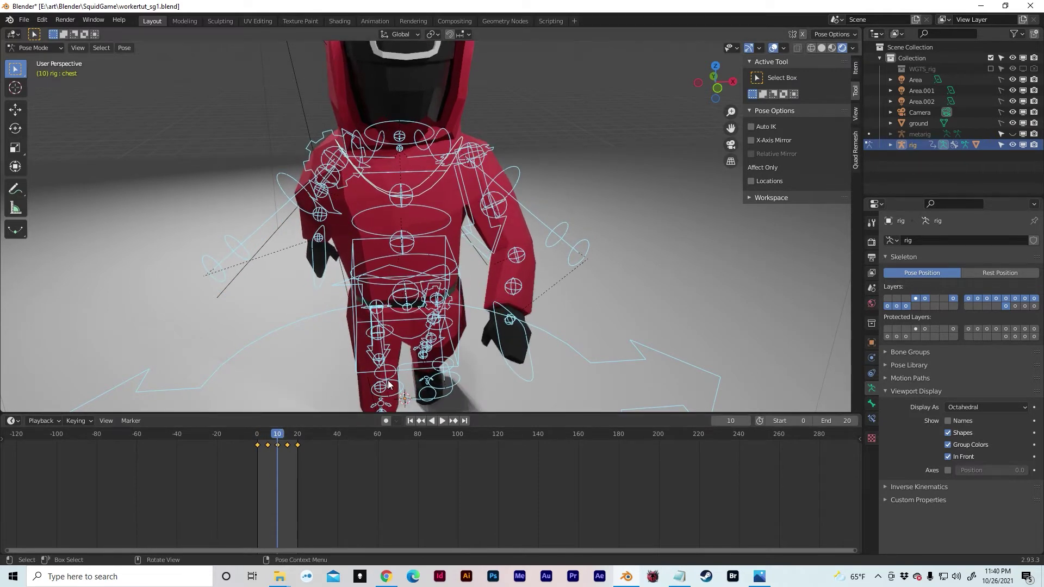
{"action": "left_click", "coordinate": [563, 161]}
{"action": "left_click", "coordinate": [462, 138]}
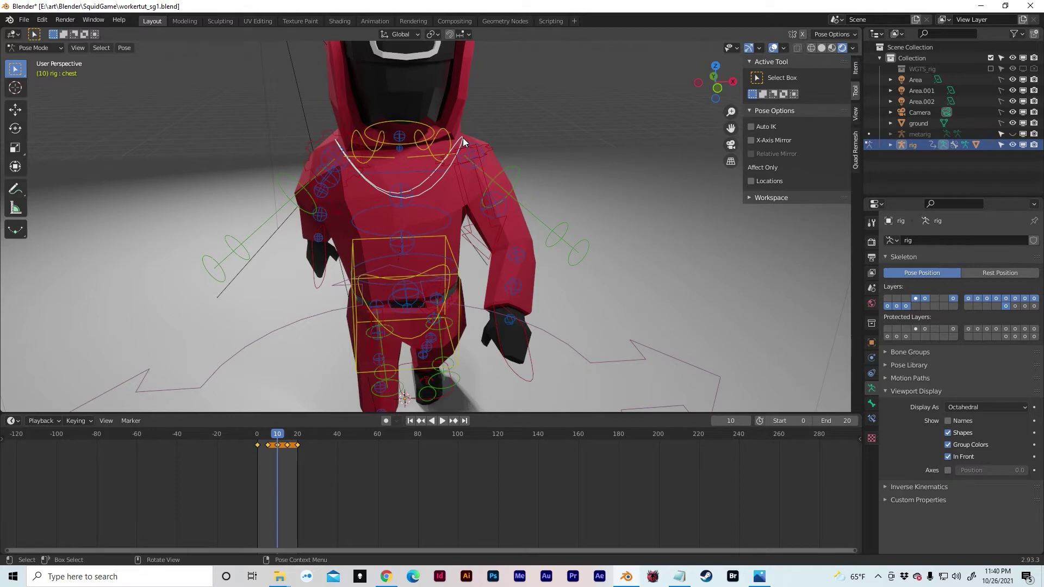
{"action": "key", "text": "r"}
{"action": "key", "text": "y"}
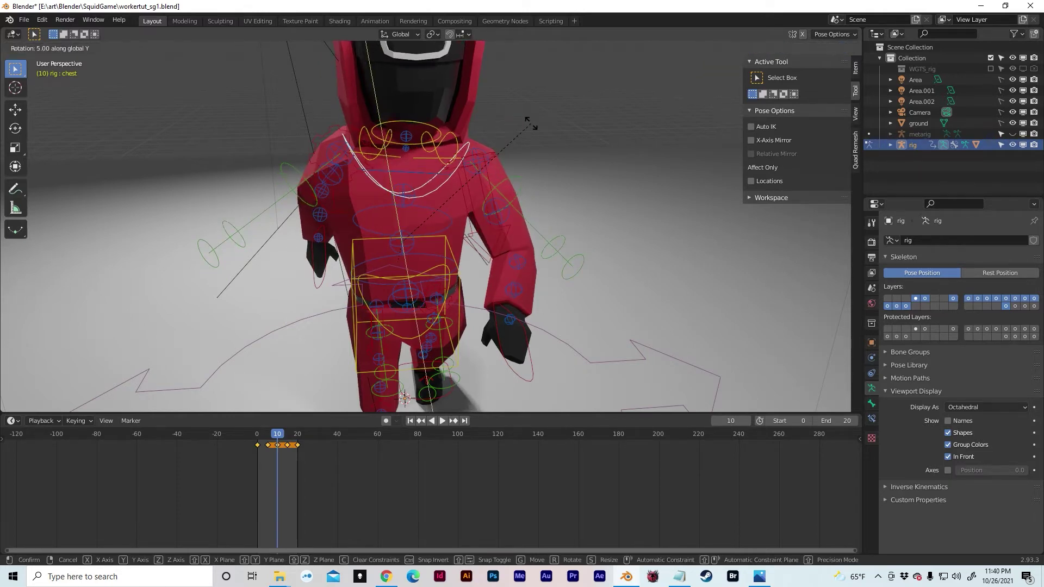
{"action": "key", "text": "Return"}
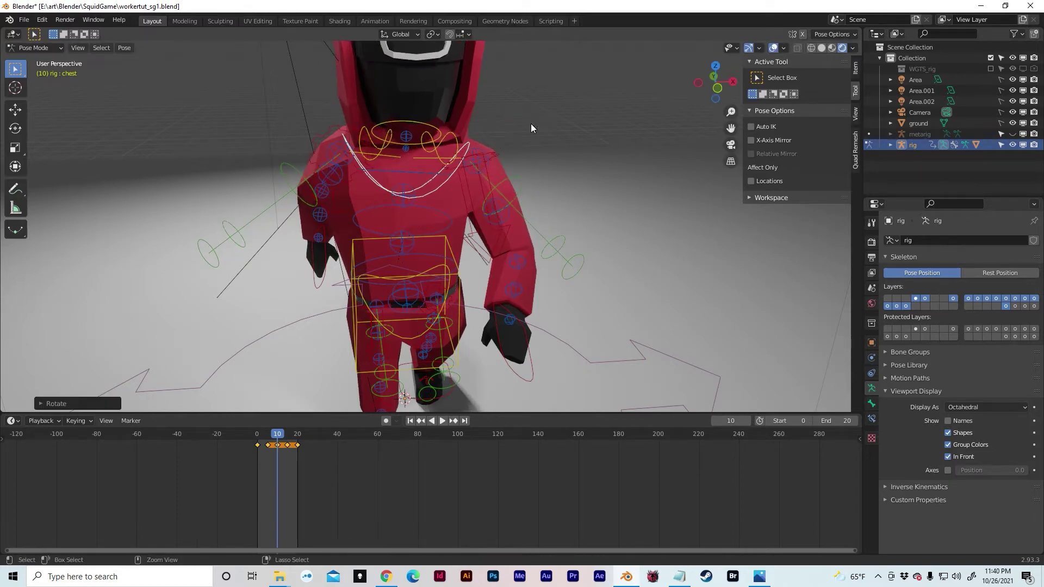
Key the rotation and location of every bone at frame 10
{"action": "left_click", "coordinate": [579, 204]}
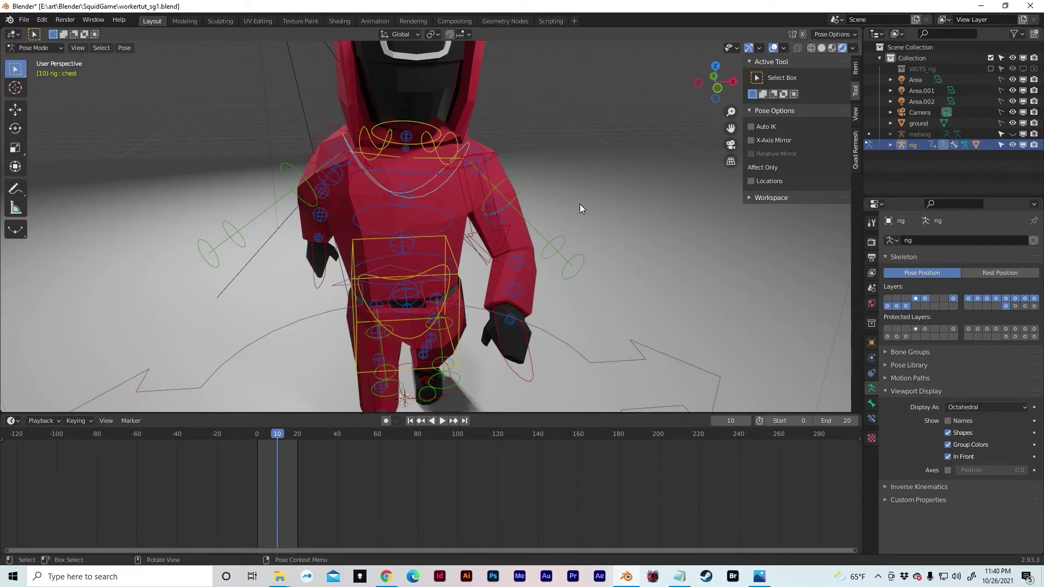
{"action": "key", "text": "a"}
{"action": "key", "text": "i"}
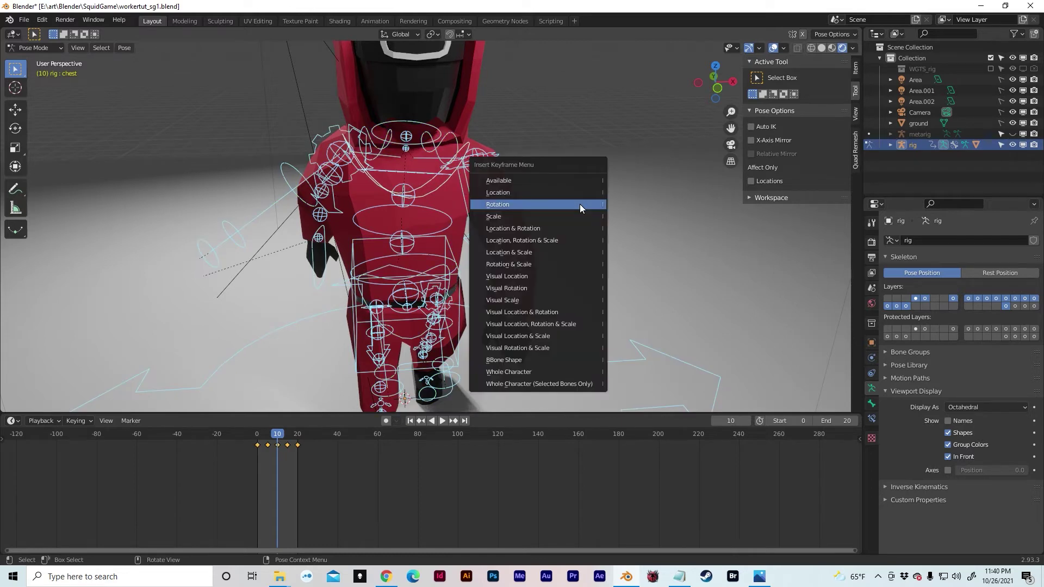
{"action": "left_click", "coordinate": [579, 204]}
{"action": "key", "text": "i"}
{"action": "left_click", "coordinate": [556, 194]}
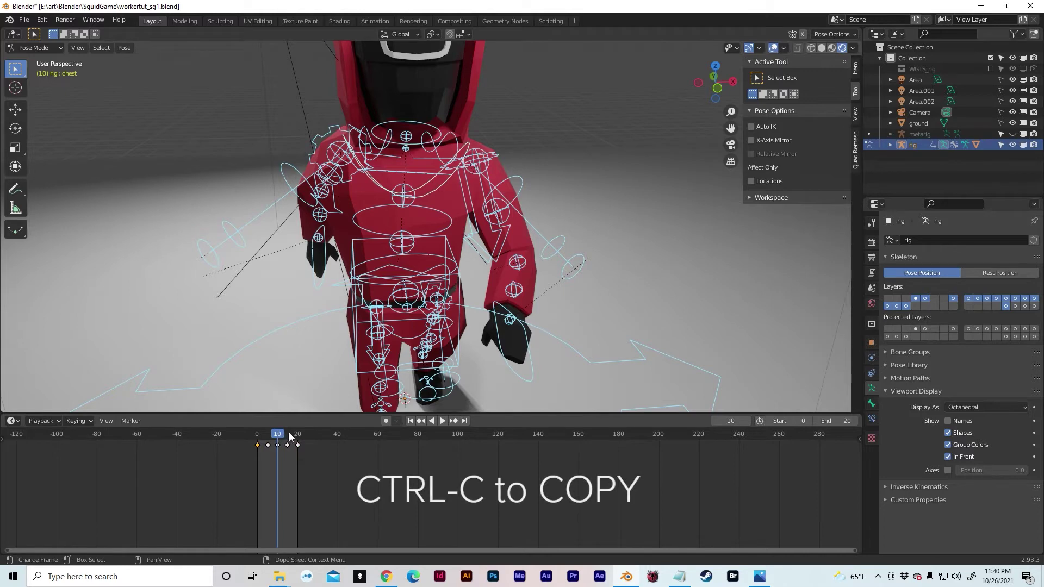
Copy the frame 0 keyframes of all bones and paste them at frame 20
{"action": "key", "text": "space"}
{"action": "left_click_drag", "start_coordinate": [297, 431], "coordinate": [298, 433]}
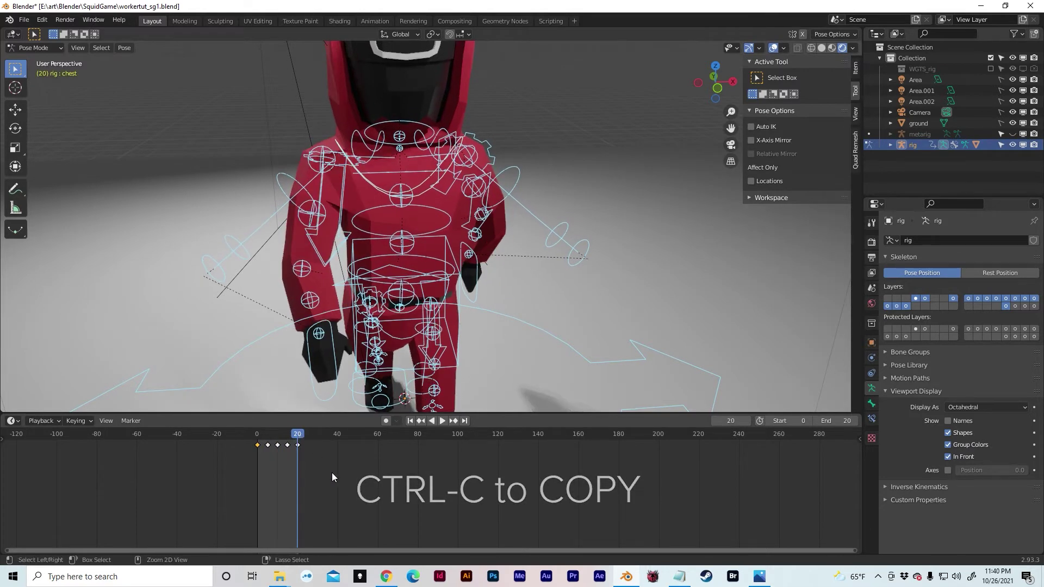
{"action": "key", "text": "ctrl+v"}
Play the walk cycle with the rig hidden and check the chest sway from the front, back and side
{"action": "key", "text": "space"}
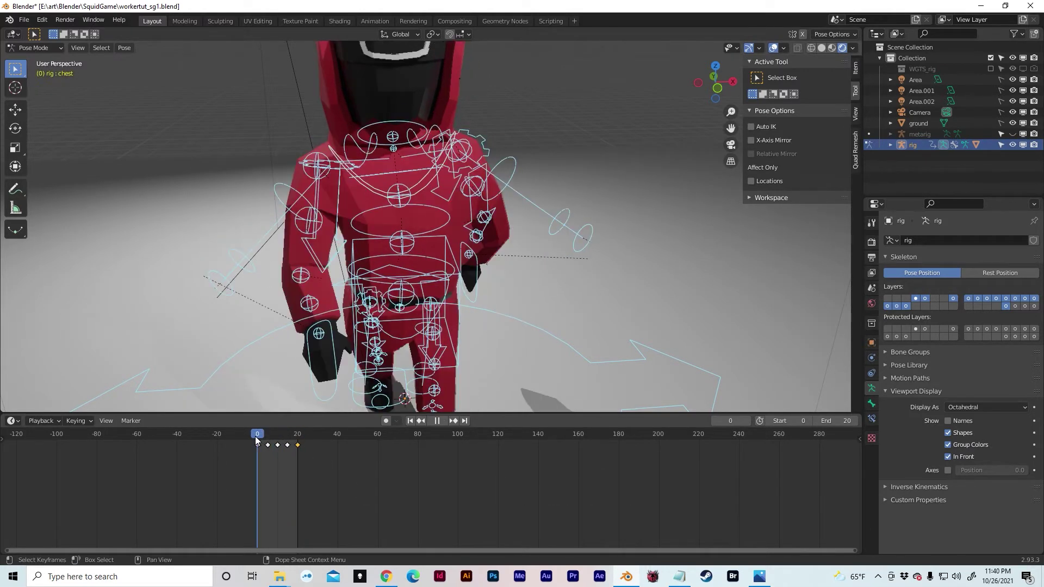
{"action": "middle_click_drag", "start_coordinate": [606, 256], "coordinate": [544, 245]}
{"action": "scroll", "coordinate": [543, 245], "scroll_direction": "down", "scroll_amount": 5}
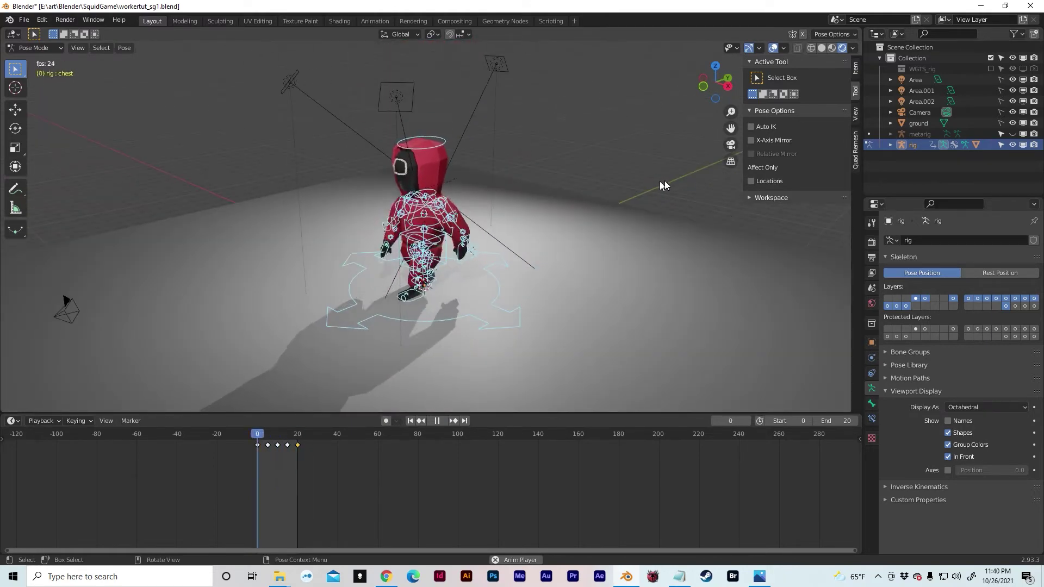
{"action": "left_click", "coordinate": [1012, 145]}
{"action": "middle_click_drag", "start_coordinate": [647, 182], "coordinate": [584, 209]}
{"action": "scroll", "coordinate": [588, 167], "scroll_direction": "up", "scroll_amount": 6}
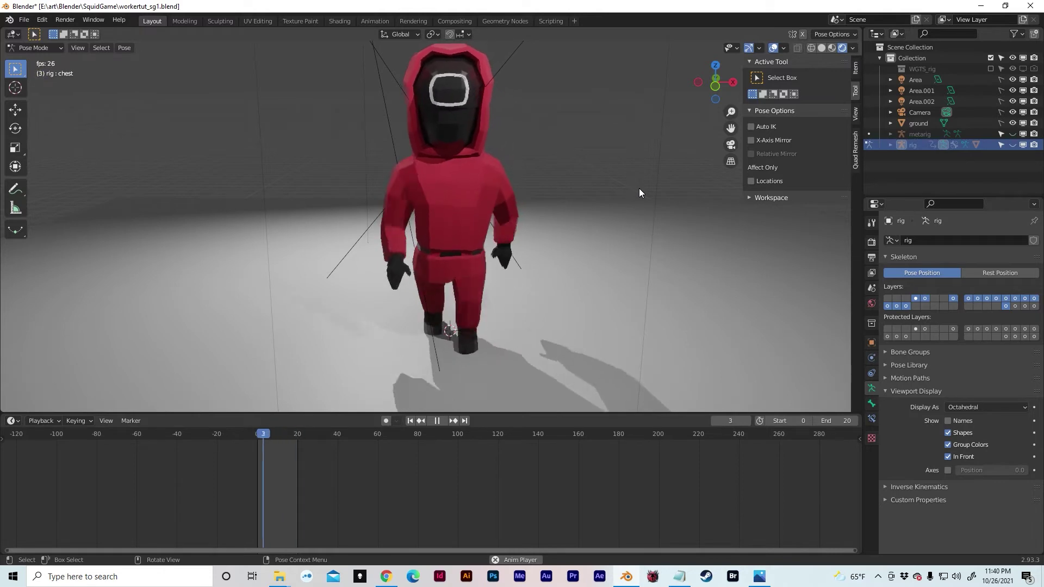
{"action": "middle_click_drag", "start_coordinate": [620, 180], "coordinate": [404, 179]}
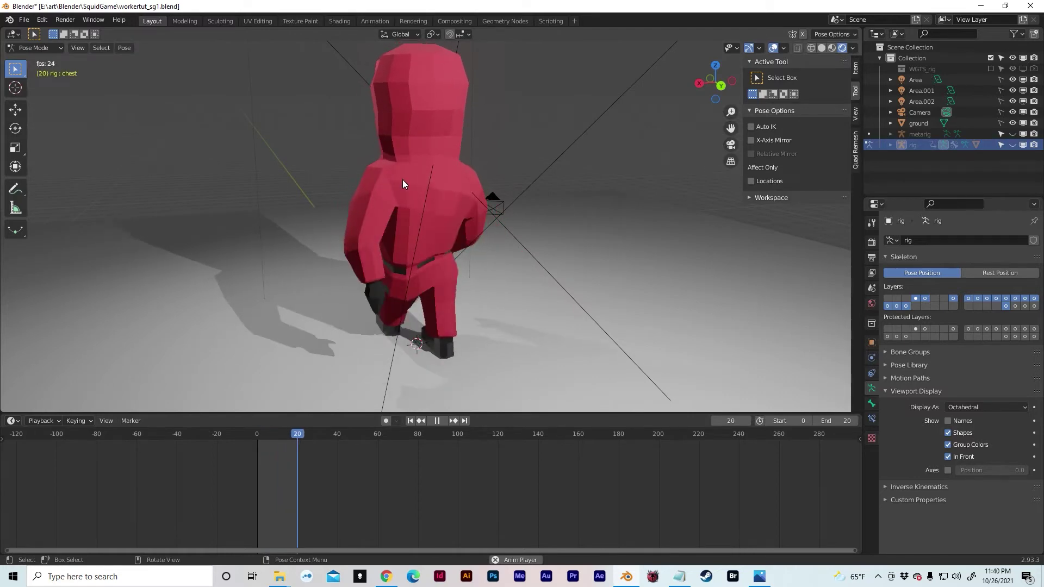
{"action": "middle_click_drag", "start_coordinate": [403, 179], "coordinate": [559, 199]}
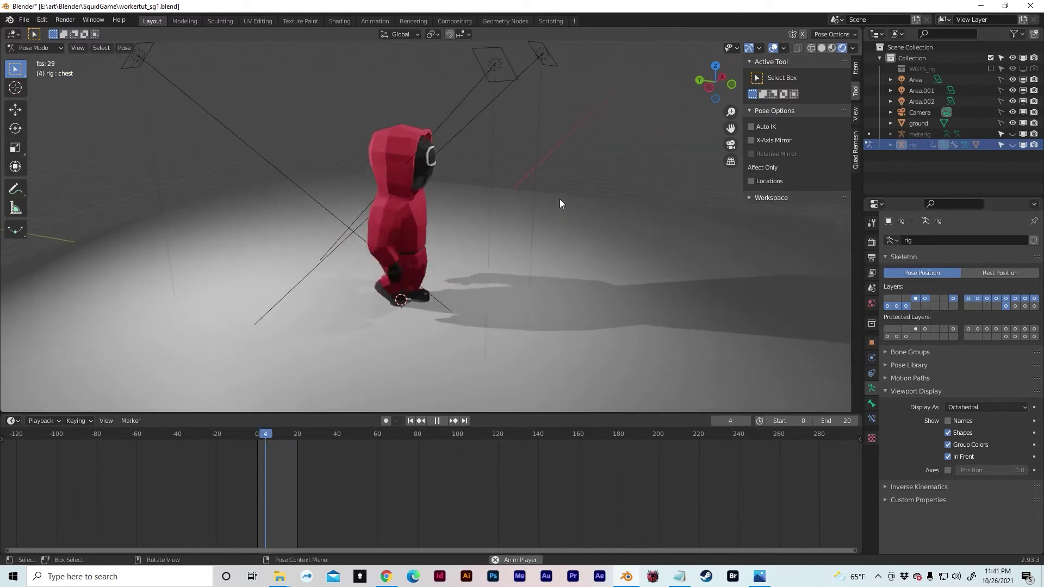
Return to frame 0, unhide the rig and switch it from Pose Mode to Object Mode
{"action": "key", "text": "space"}
{"action": "left_click", "coordinate": [257, 433]}
{"action": "key", "text": "space"}
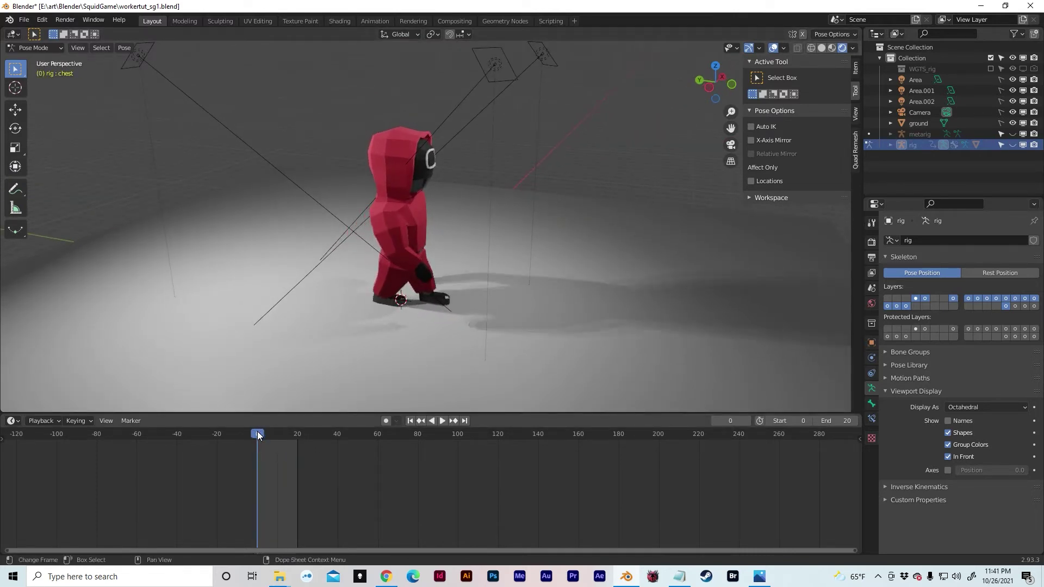
{"action": "left_click", "coordinate": [1013, 144]}
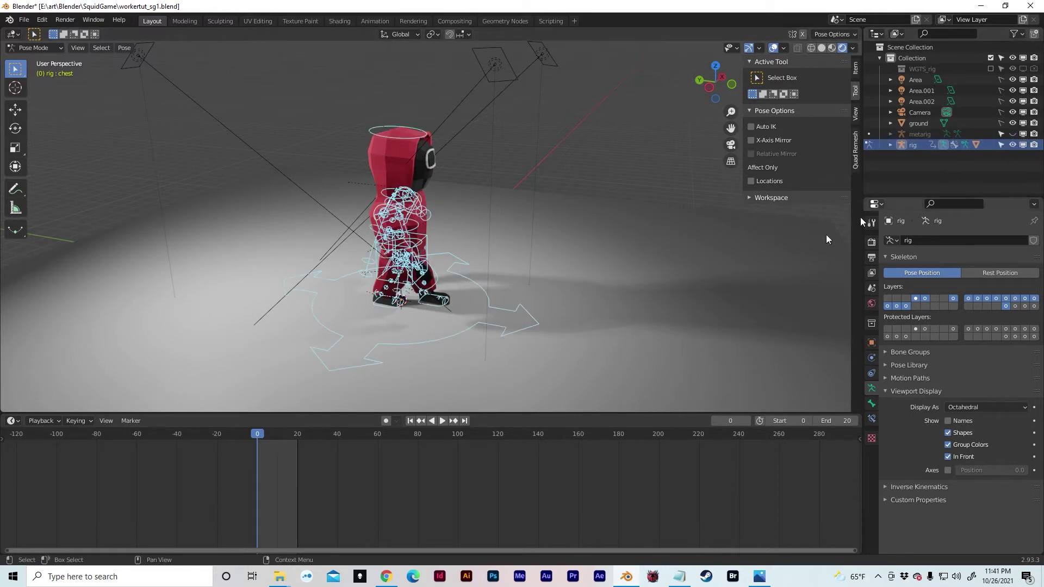
{"action": "left_click", "coordinate": [521, 307]}
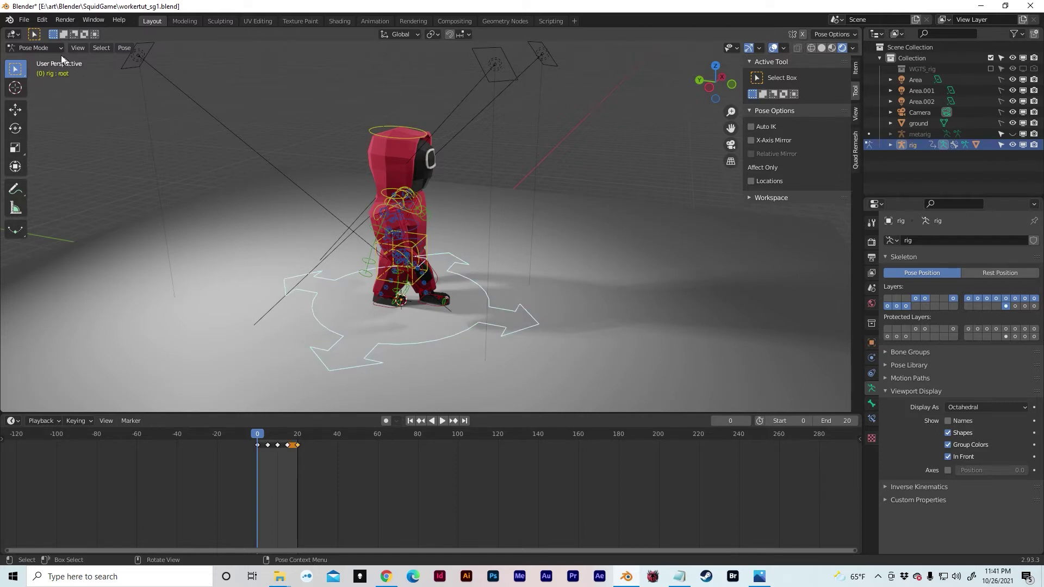
{"action": "left_click", "coordinate": [46, 49]}
{"action": "left_click", "coordinate": [42, 61]}
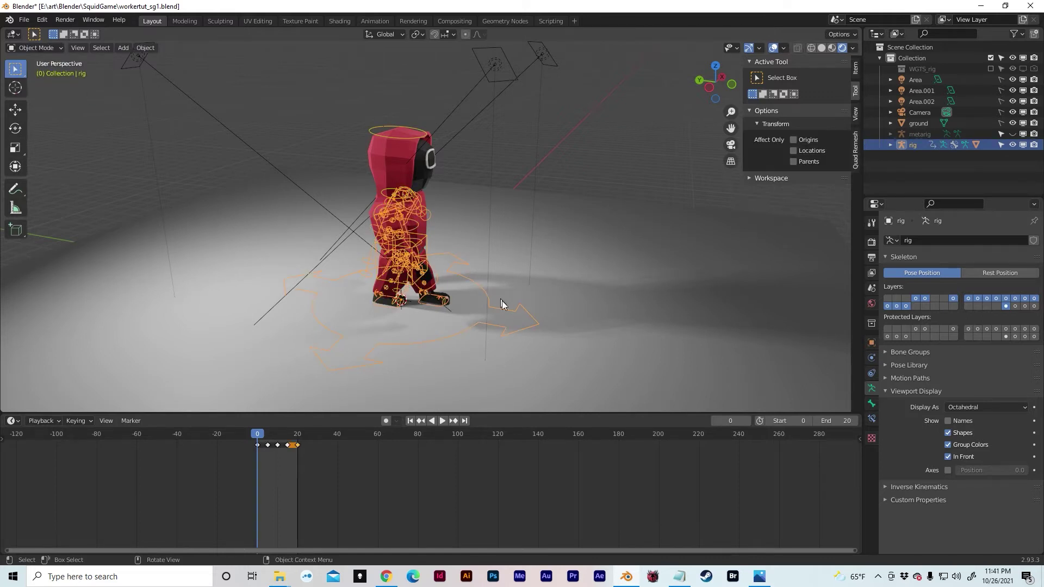
Play the walk cycle in Object Mode and try moving the whole rig across the ground
{"action": "key", "text": "space"}
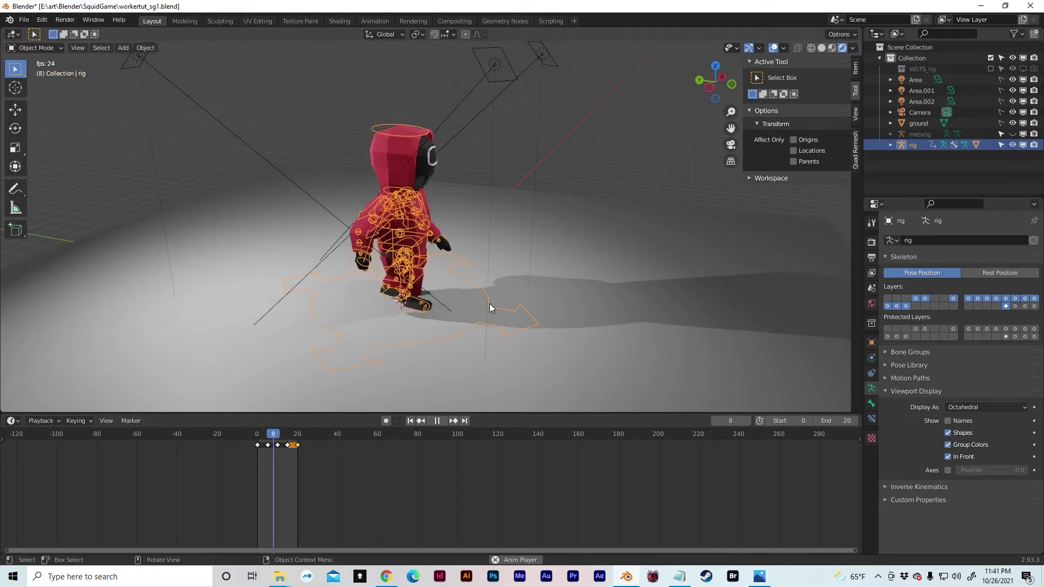
{"action": "key", "text": "g"}
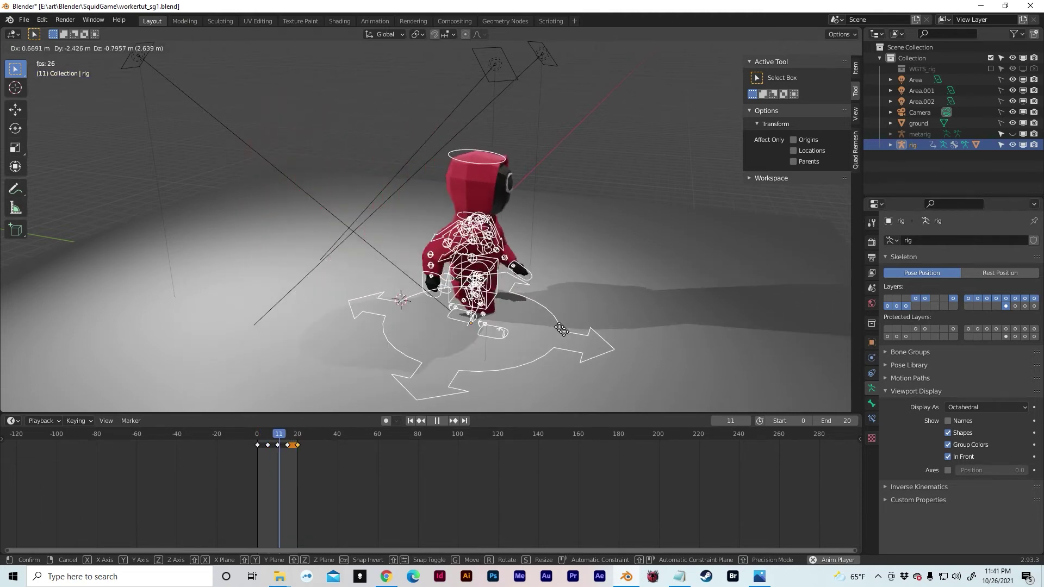
{"action": "right_click", "coordinate": [562, 329]}
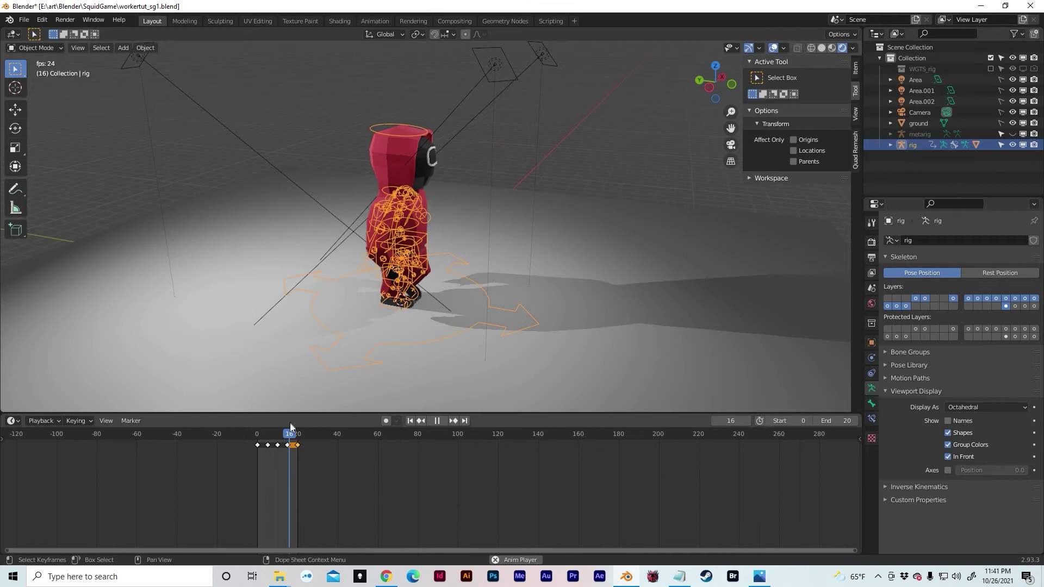
{"action": "key", "text": "space"}
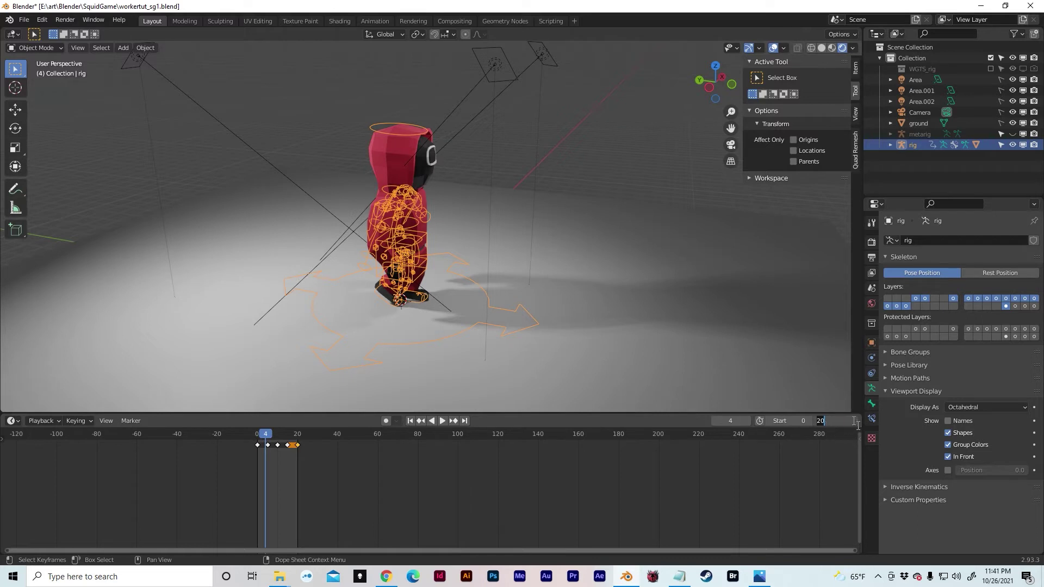
Set the animation's end frame to 120 and select all of the rig's bones in Pose Mode at frame 0
{"action": "key", "text": "Return"}
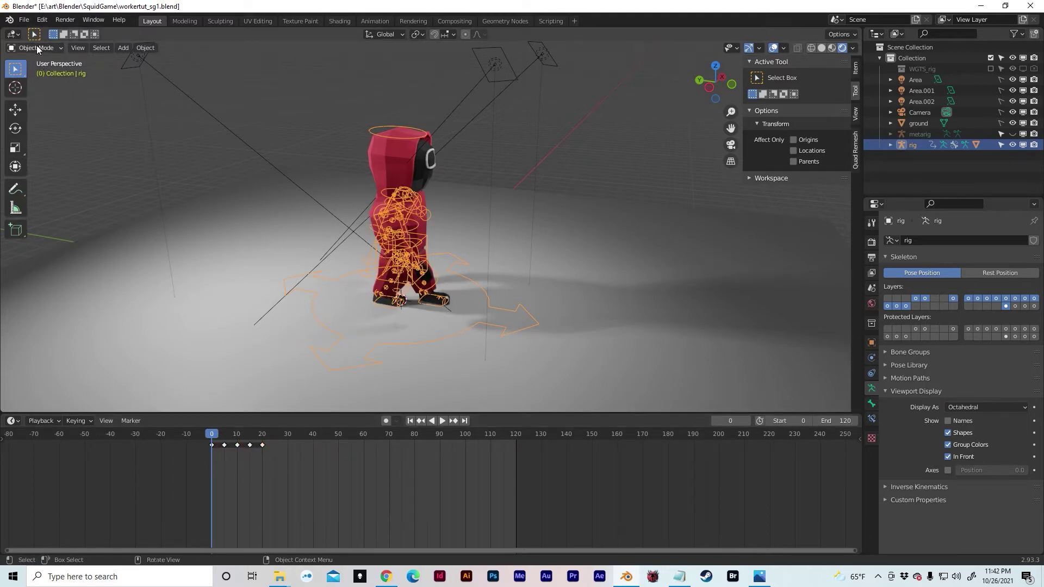
{"action": "left_click", "coordinate": [36, 83]}
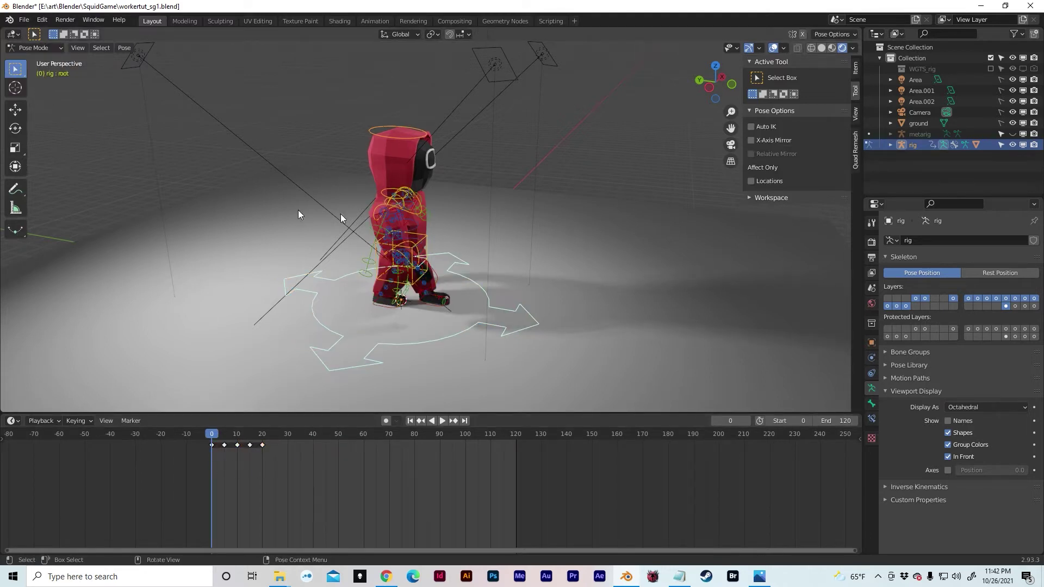
{"action": "middle_click_drag", "start_coordinate": [449, 232], "coordinate": [406, 227]}
{"action": "key", "text": "a"}
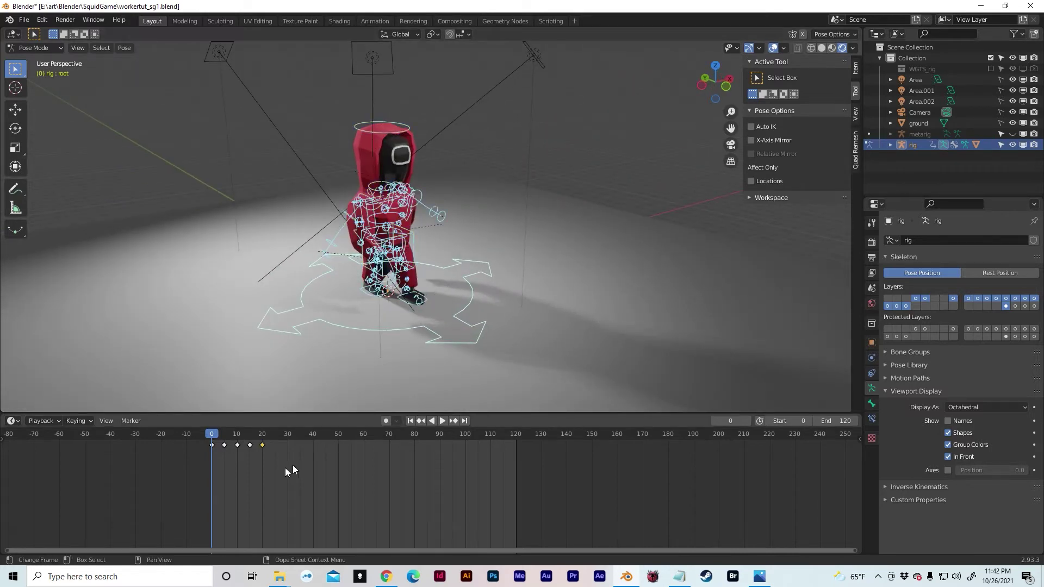
Copy the keyframes from frames 5 to 20 for all bones and paste them at frame 25
{"action": "left_click_drag", "start_coordinate": [204, 465], "coordinate": [239, 467]}
{"action": "left_click_drag", "start_coordinate": [300, 462], "coordinate": [220, 445]}
{"action": "left_click", "coordinate": [275, 433]}
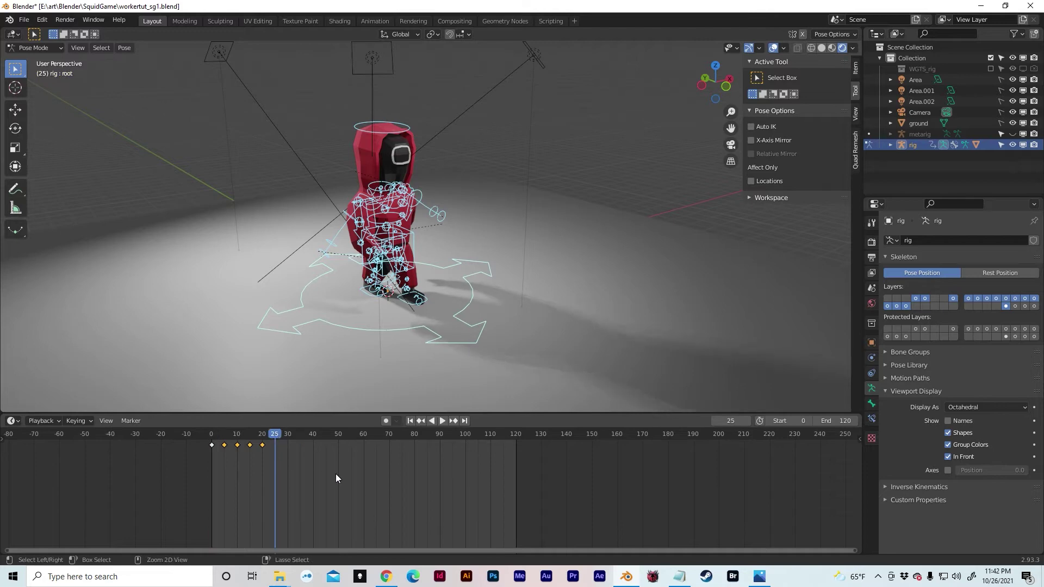
{"action": "key", "text": "ctrl+v"}
Repeat the walk cycle by pasting the copied keyframes at frames 45, 65, 85 and 105
{"action": "left_click", "coordinate": [325, 434]}
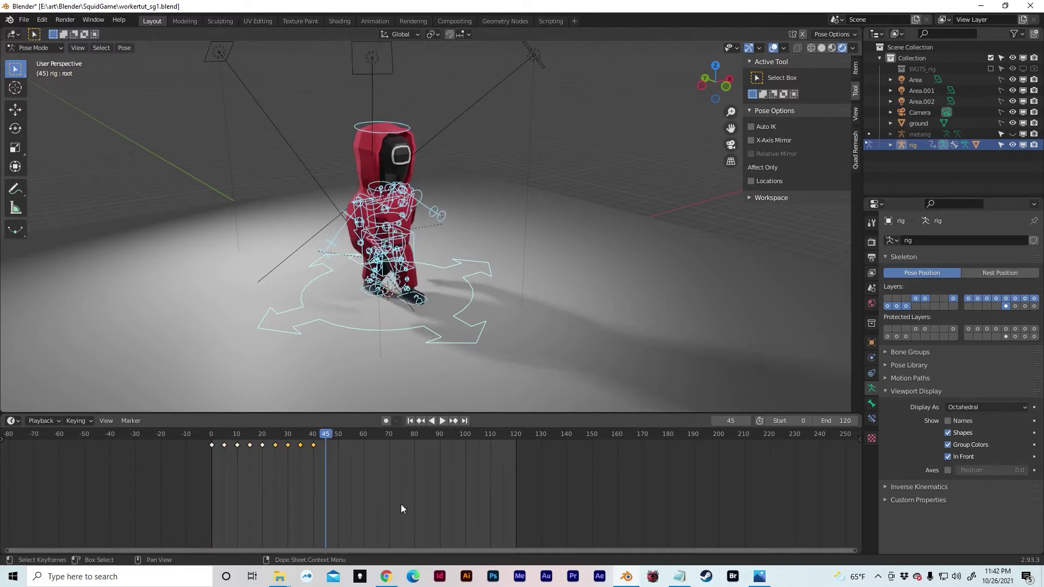
{"action": "key", "text": "ctrl+v"}
{"action": "left_click", "coordinate": [376, 434]}
{"action": "key", "text": "ctrl+v"}
{"action": "left_click", "coordinate": [429, 434]}
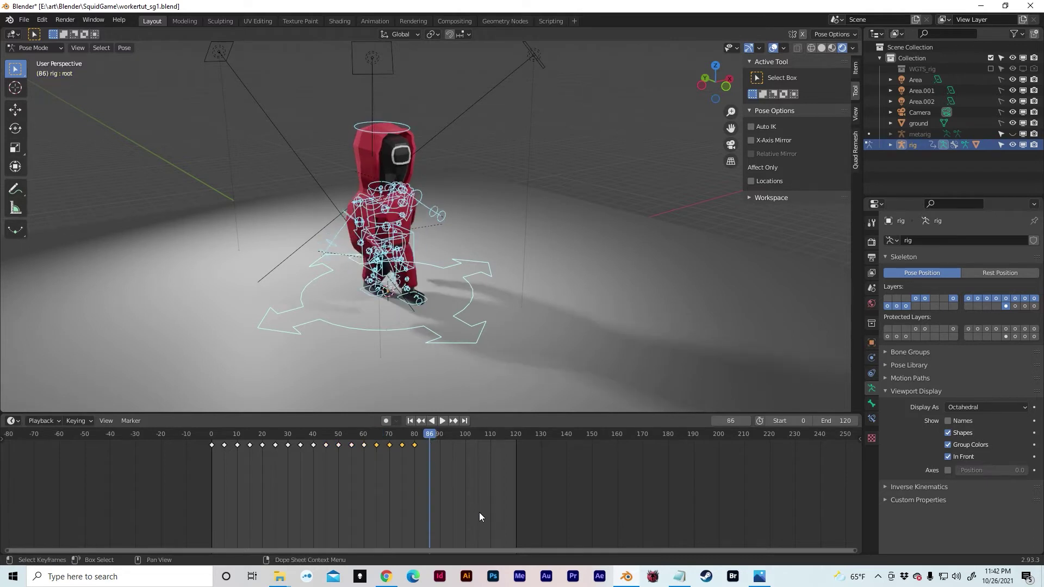
{"action": "key", "text": "Left"}
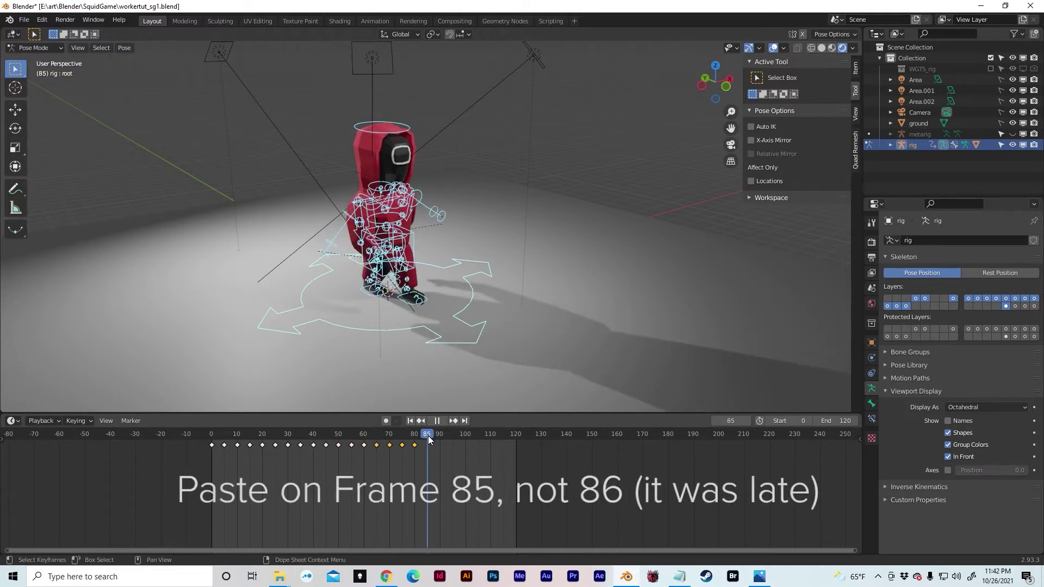
{"action": "key", "text": "ctrl+v"}
{"action": "left_click", "coordinate": [477, 433]}
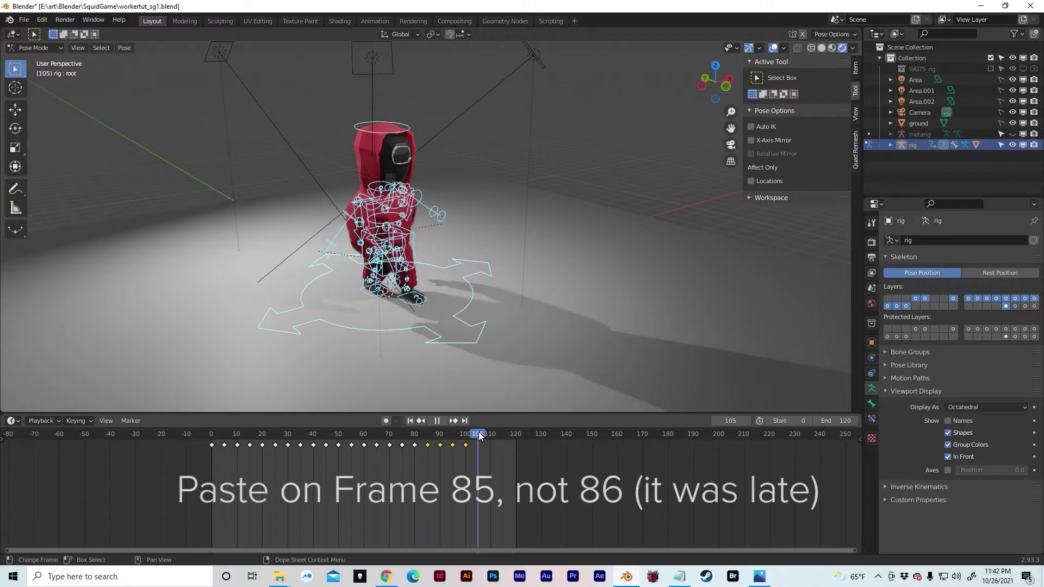
{"action": "key", "text": "ctrl+v"}
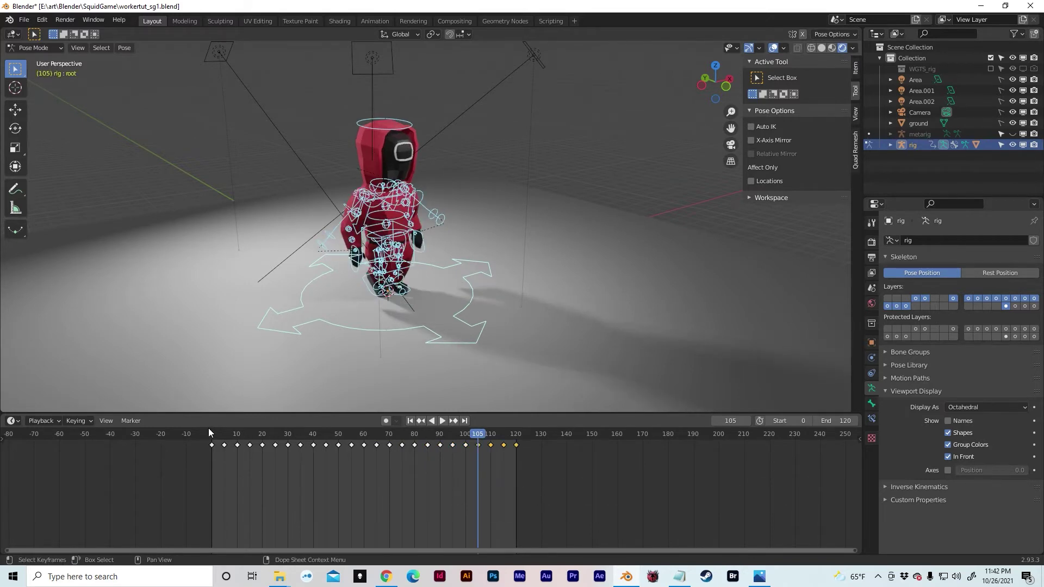
Play the animation from frame 0 to check the repeated walk cycle
{"action": "left_click", "coordinate": [210, 433]}
{"action": "key", "text": "space"}
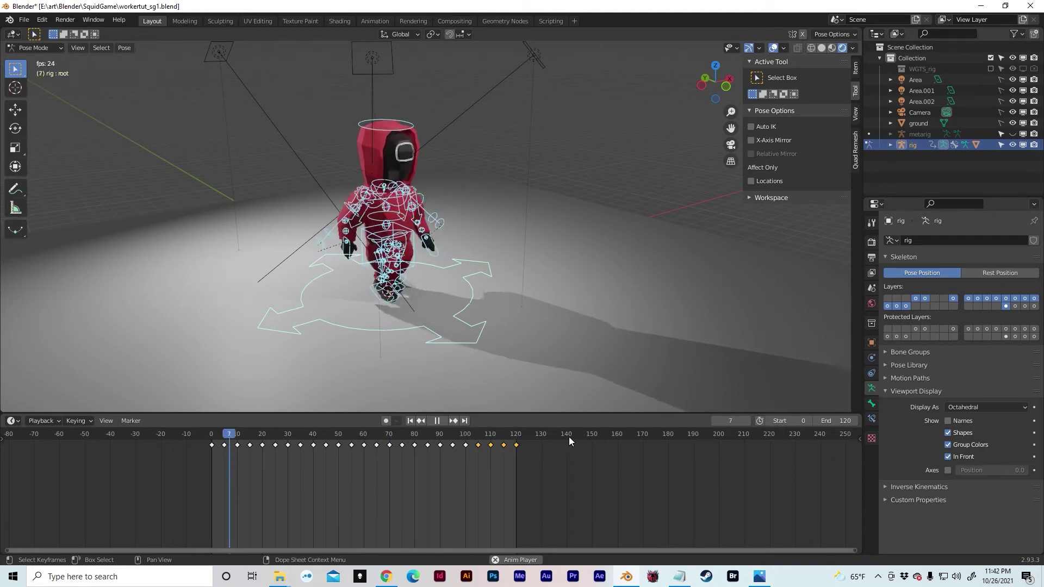
{"action": "key", "text": "space"}
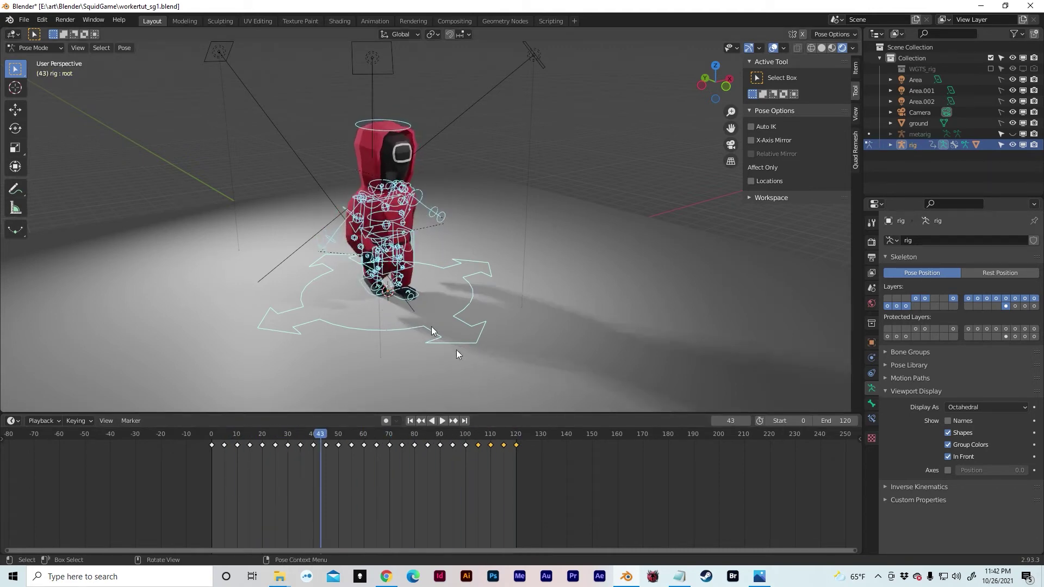
Switch to Object Mode and key the whole rig's location at frame 0
{"action": "left_click", "coordinate": [42, 43]}
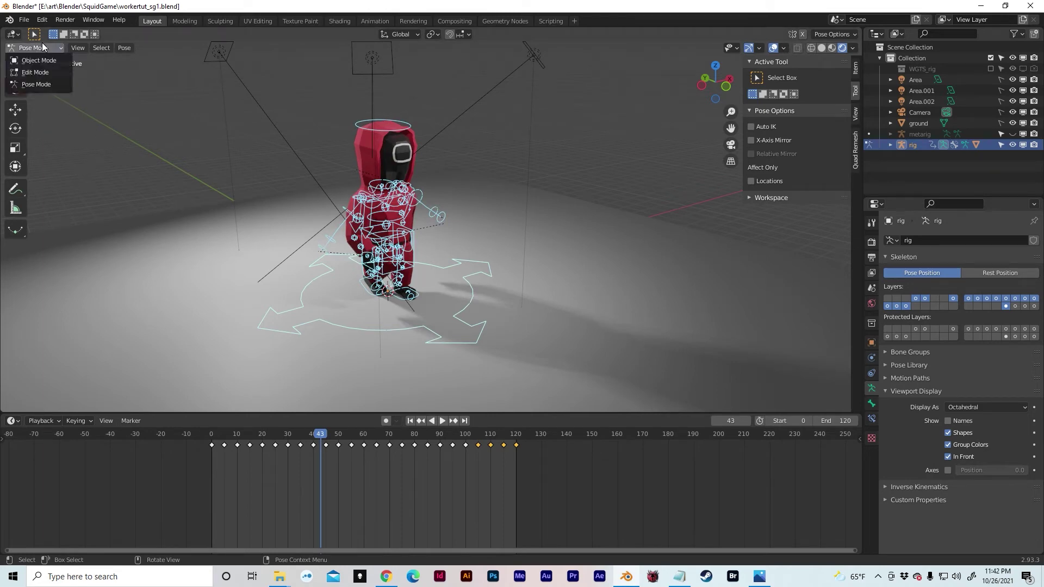
{"action": "left_click", "coordinate": [27, 60]}
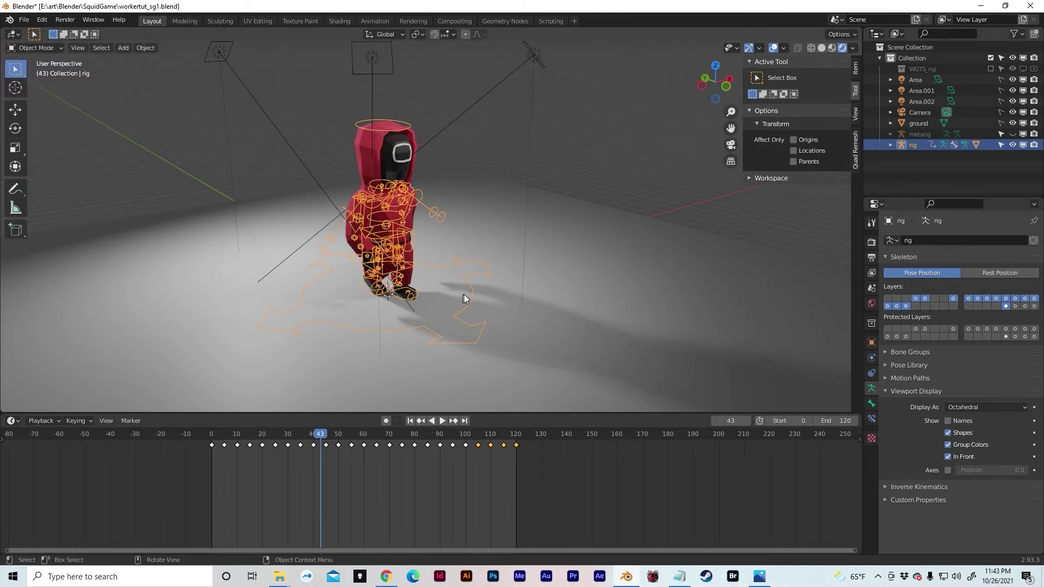
{"action": "middle_click_drag", "start_coordinate": [465, 298], "coordinate": [479, 299]}
{"action": "left_click", "coordinate": [213, 434]}
{"action": "key", "text": "space"}
{"action": "key", "text": "Escape"}
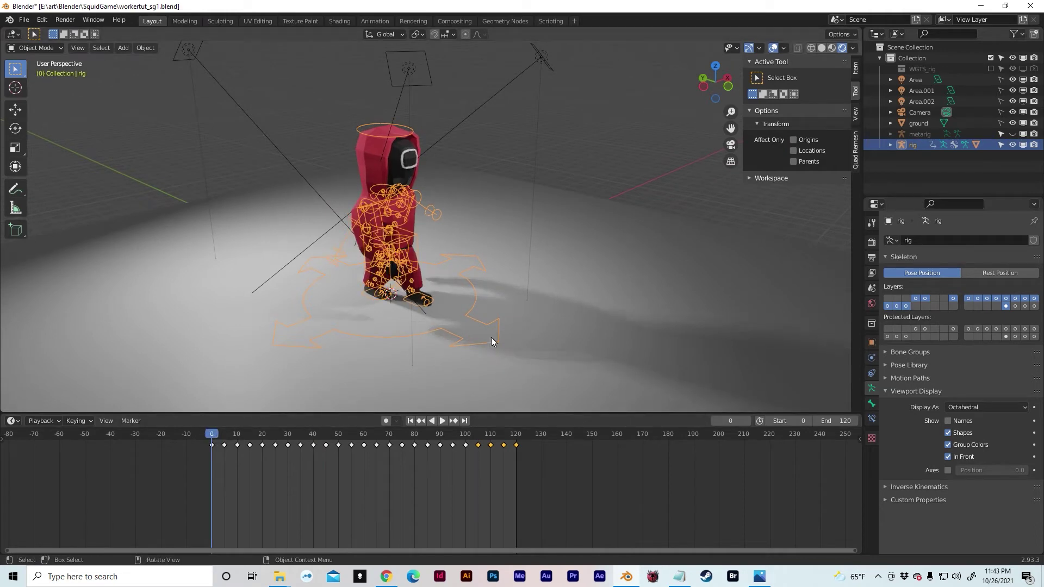
{"action": "left_click", "coordinate": [568, 326]}
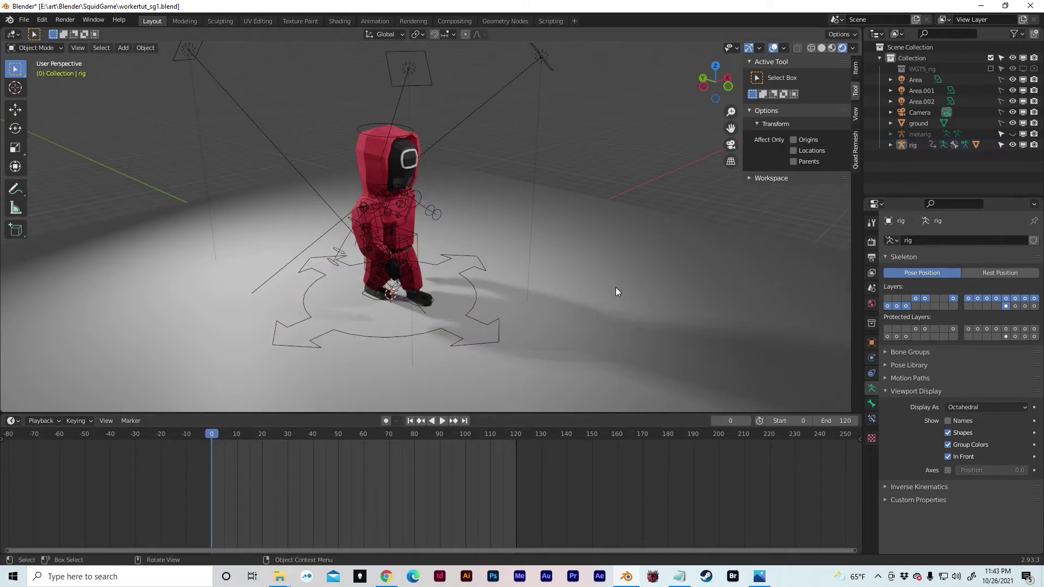
{"action": "left_click", "coordinate": [473, 322]}
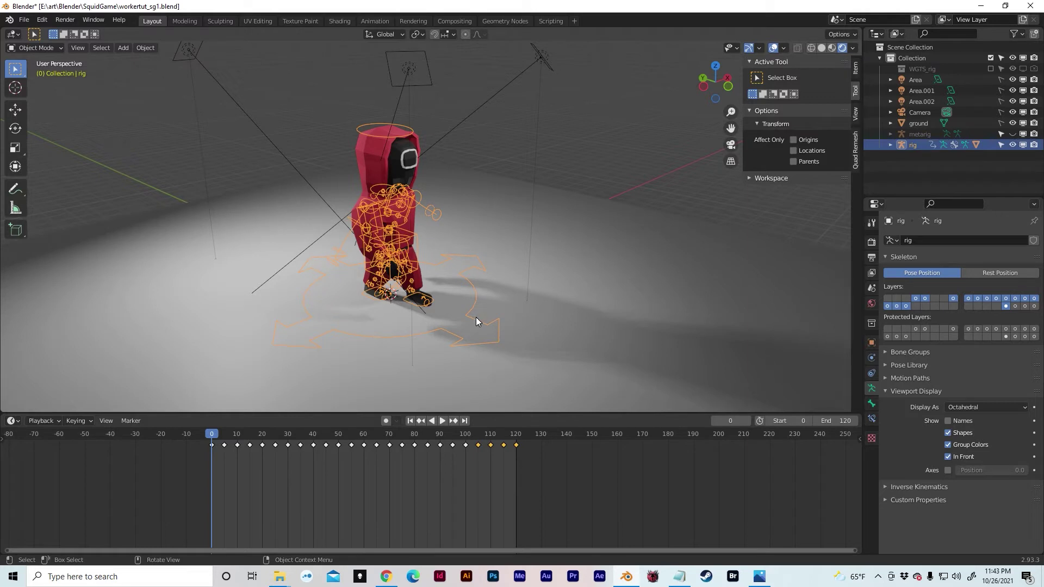
{"action": "key", "text": "i"}
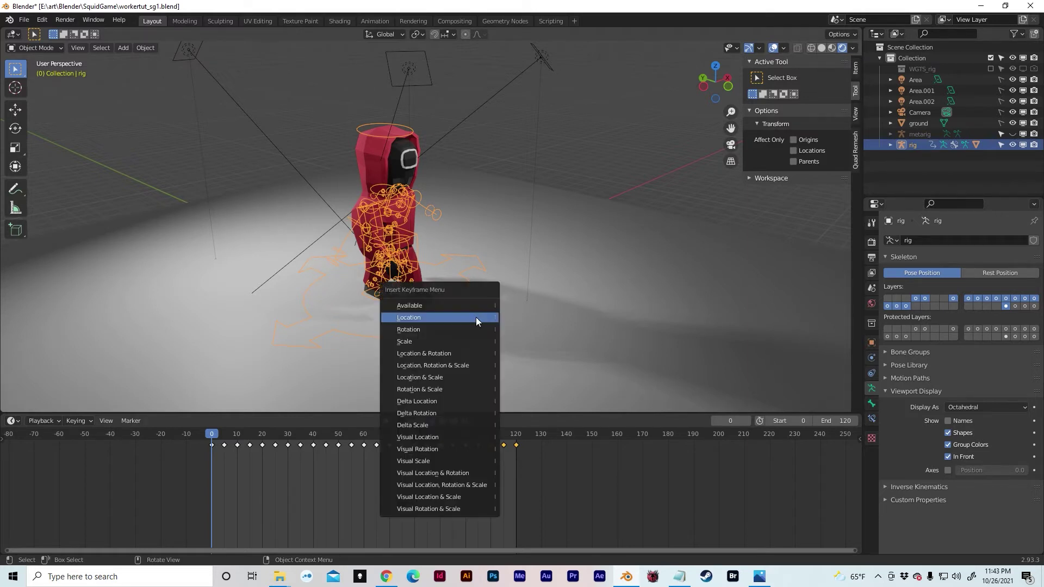
{"action": "left_click", "coordinate": [476, 318]}
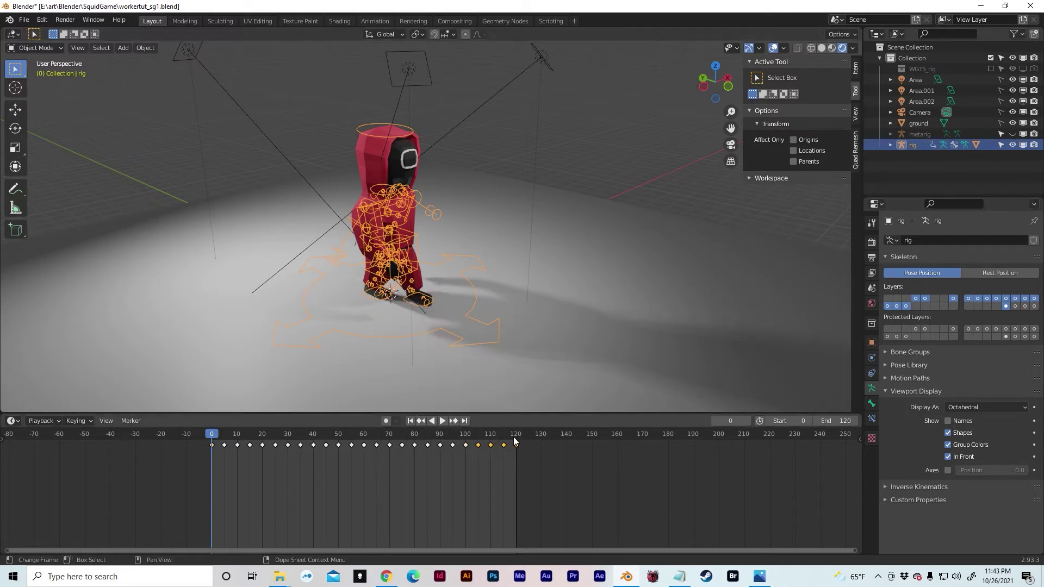
At frame 120, move the rig forward about 6.7 m along negative global Y and key its location
{"action": "left_click_drag", "start_coordinate": [516, 437], "coordinate": [516, 436]}
{"action": "mouse_move", "coordinate": [504, 348]}
{"action": "middle_mouse_down", "text": "shift"}
{"action": "mouse_move", "coordinate": [475, 335]}
{"action": "mouse_move", "coordinate": [503, 338]}
{"action": "mouse_move", "coordinate": [494, 338]}
{"action": "middle_mouse_up", "text": "shift"}
{"action": "scroll", "coordinate": [505, 339], "scroll_direction": "down", "scroll_amount": 2}
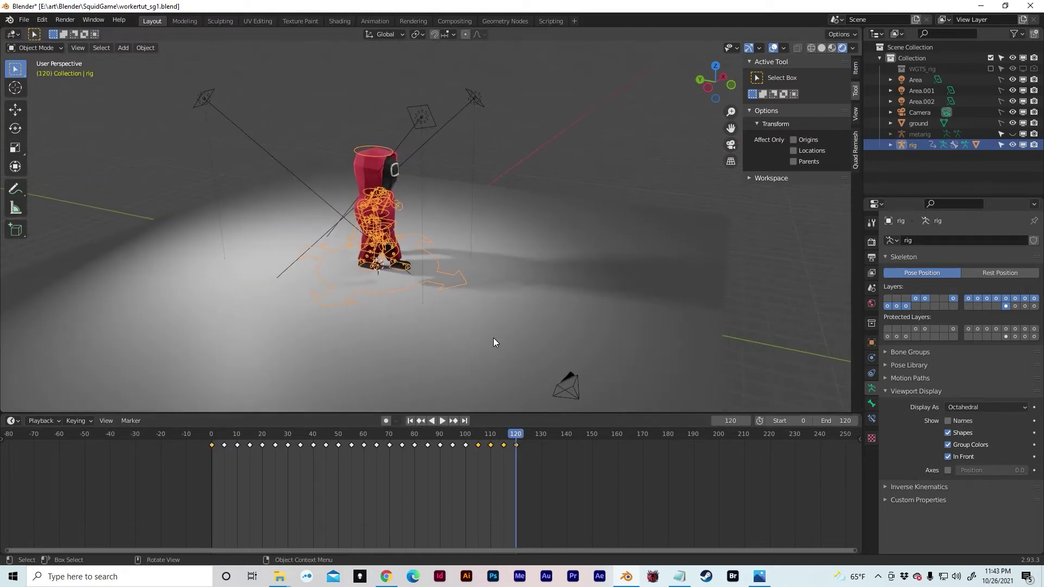
{"action": "key", "text": "g"}
{"action": "key", "text": "y"}
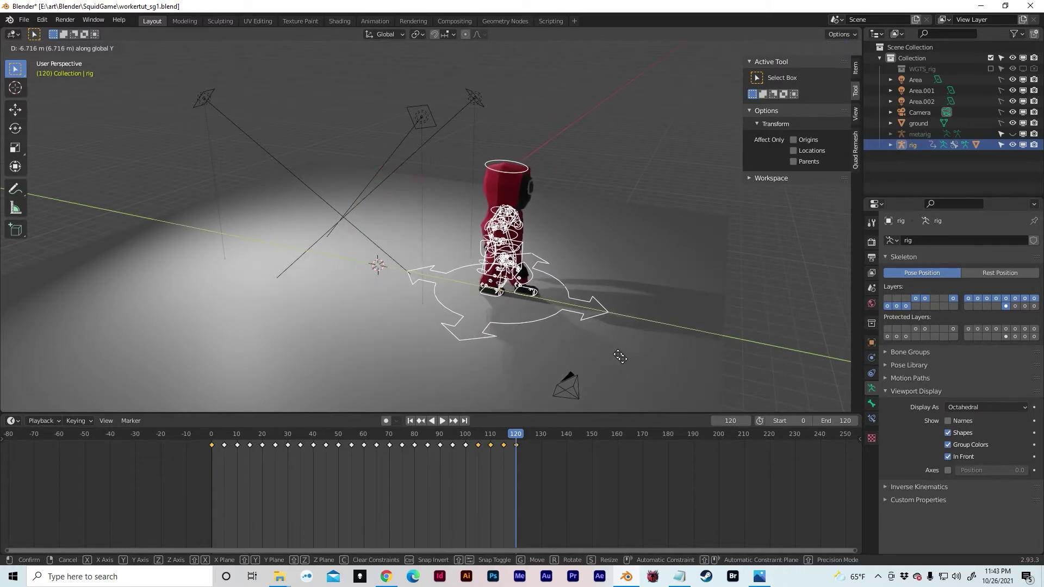
{"action": "left_click", "coordinate": [621, 354]}
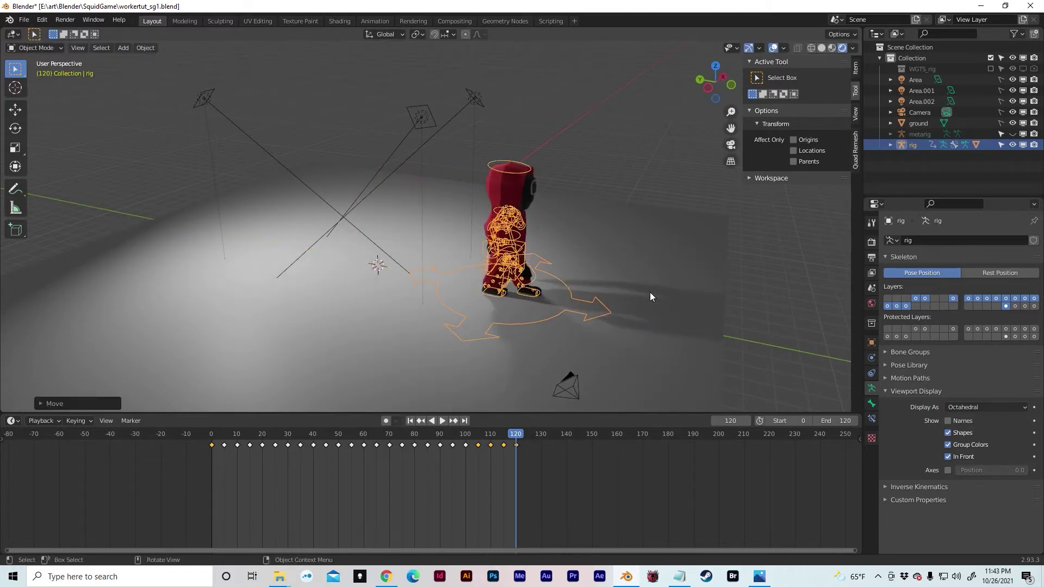
{"action": "key", "text": "i"}
{"action": "left_click", "coordinate": [650, 292]}
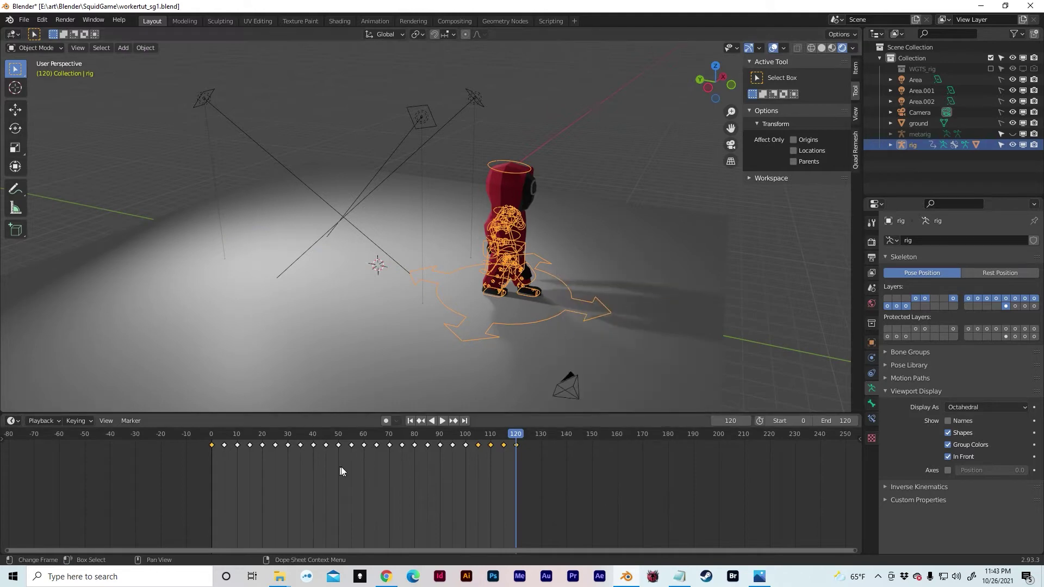
Play the forward walk from frame 0 and check the worker's movement from the front
{"action": "left_click", "coordinate": [213, 434]}
{"action": "middle_click_drag", "start_coordinate": [459, 353], "coordinate": [483, 272]}
{"action": "key", "text": "space"}
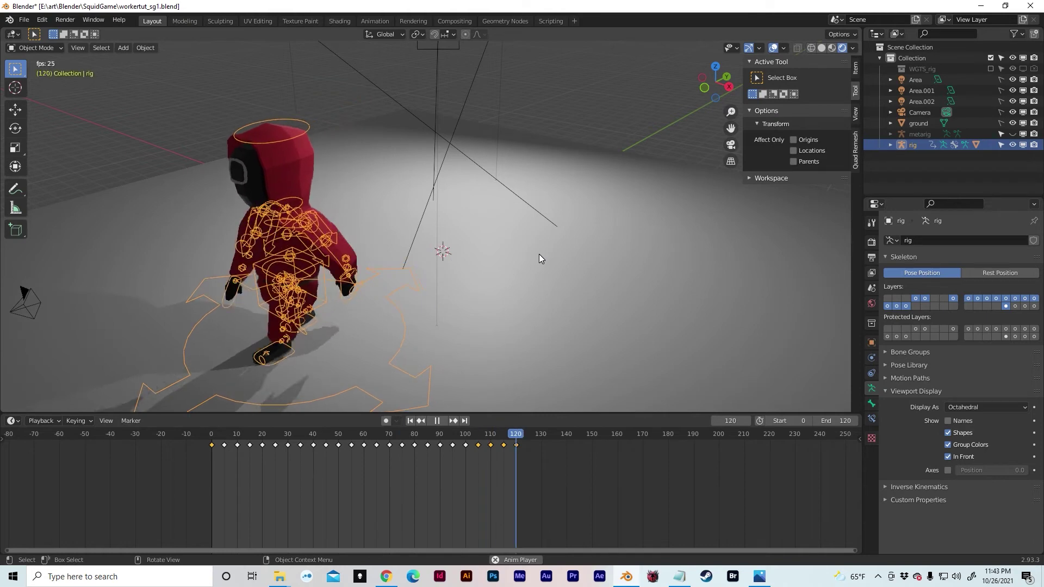
{"action": "key", "text": "space"}
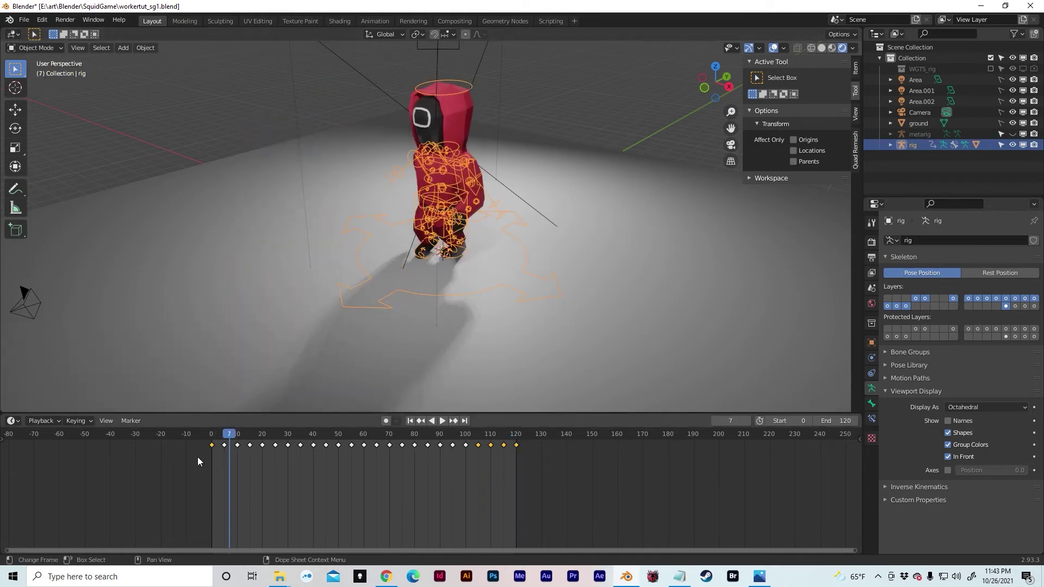
Set the interpolation mode of all the rig's keyframes to Linear and return to frame 0
{"action": "left_click_drag", "start_coordinate": [187, 456], "coordinate": [528, 444]}
{"action": "right_click", "coordinate": [498, 445]}
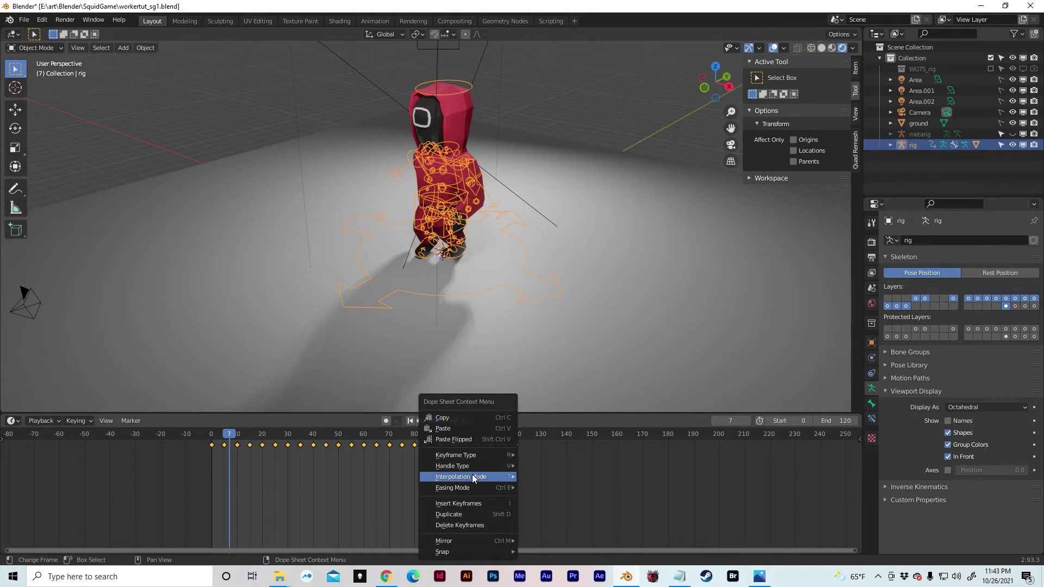
{"action": "mouse_move", "coordinate": [481, 476]}
{"action": "left_click", "coordinate": [544, 417]}
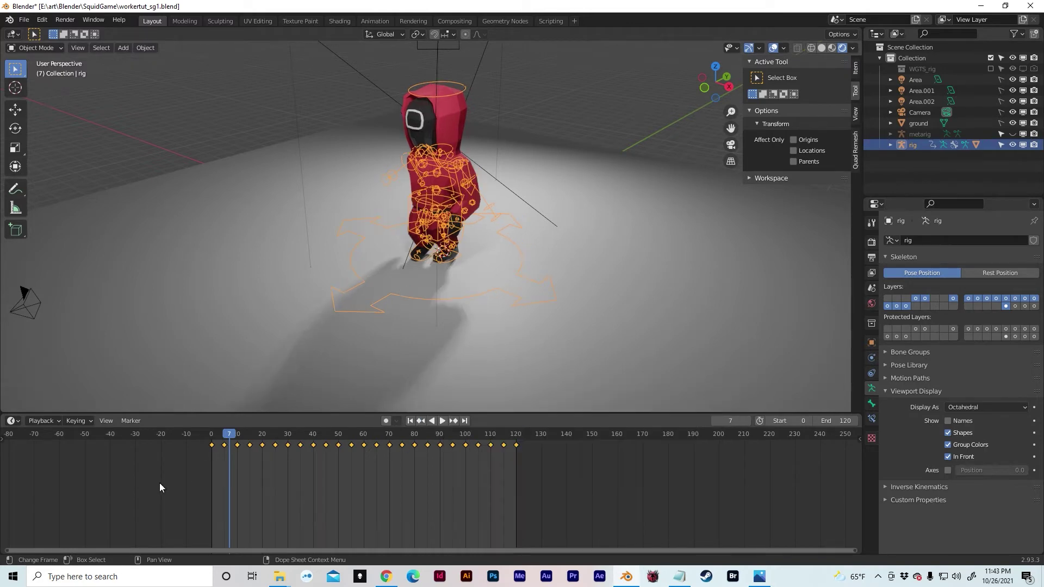
{"action": "left_click_drag", "start_coordinate": [226, 444], "coordinate": [212, 445]}
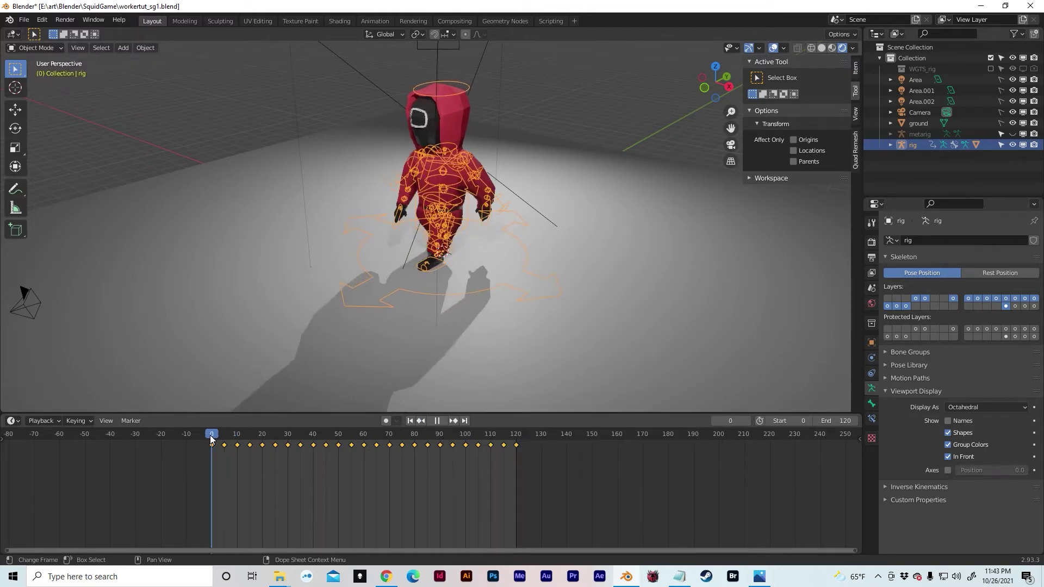
Deselect the rig and play the walk from frame 0 to check the worker's linear forward movement
{"action": "left_click", "coordinate": [200, 175]}
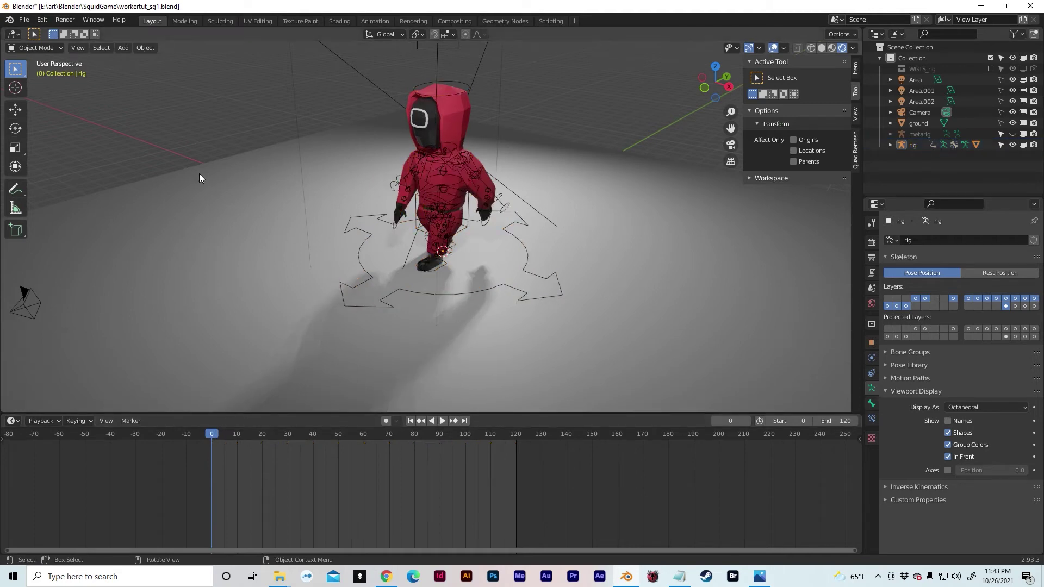
{"action": "key", "text": "space"}
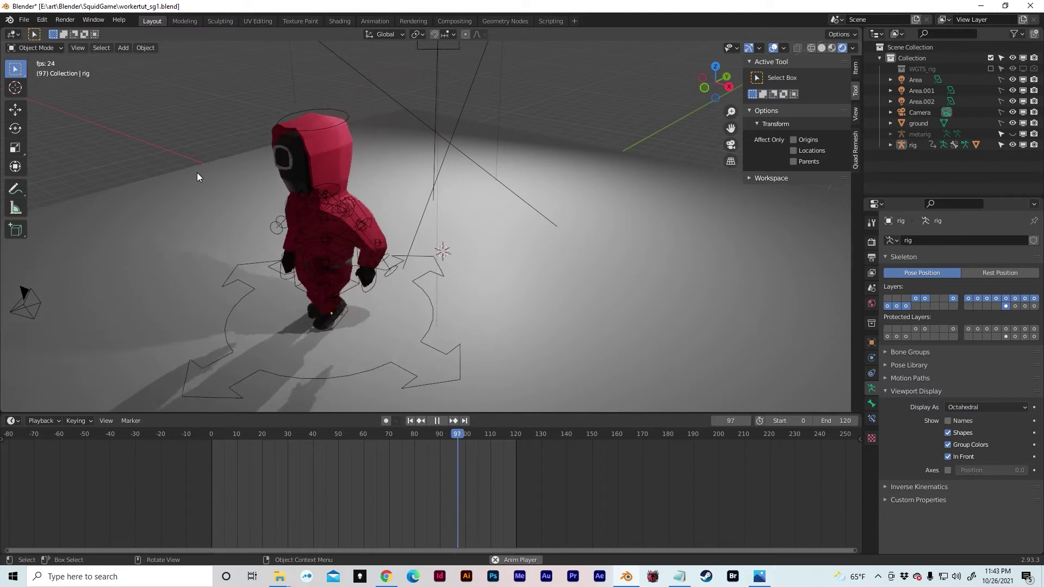
{"action": "key", "text": "Escape"}
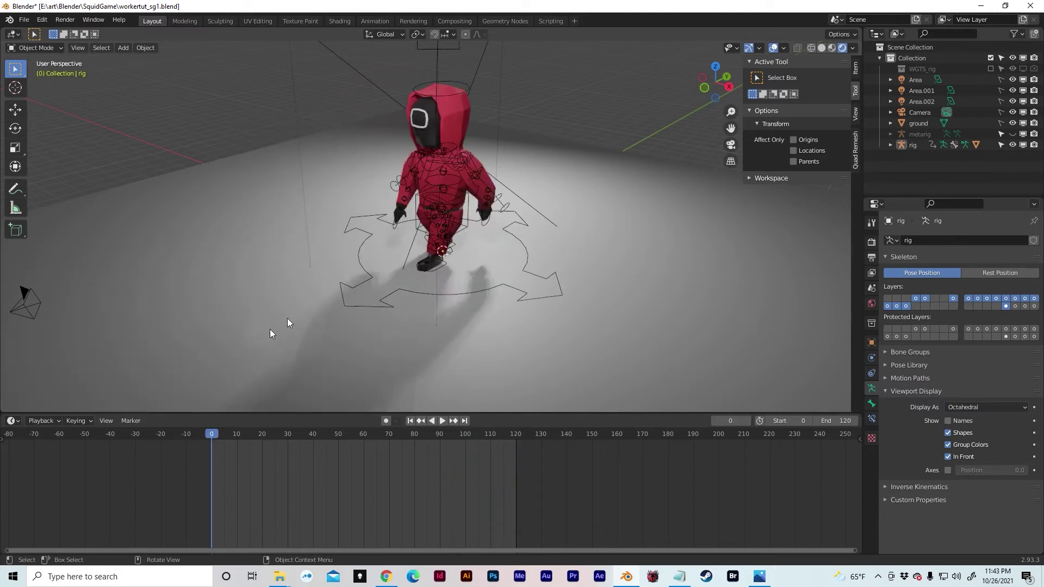
At frame 0, move the rig back about 5 m along positive global Y and key its location
{"action": "left_click", "coordinate": [523, 267]}
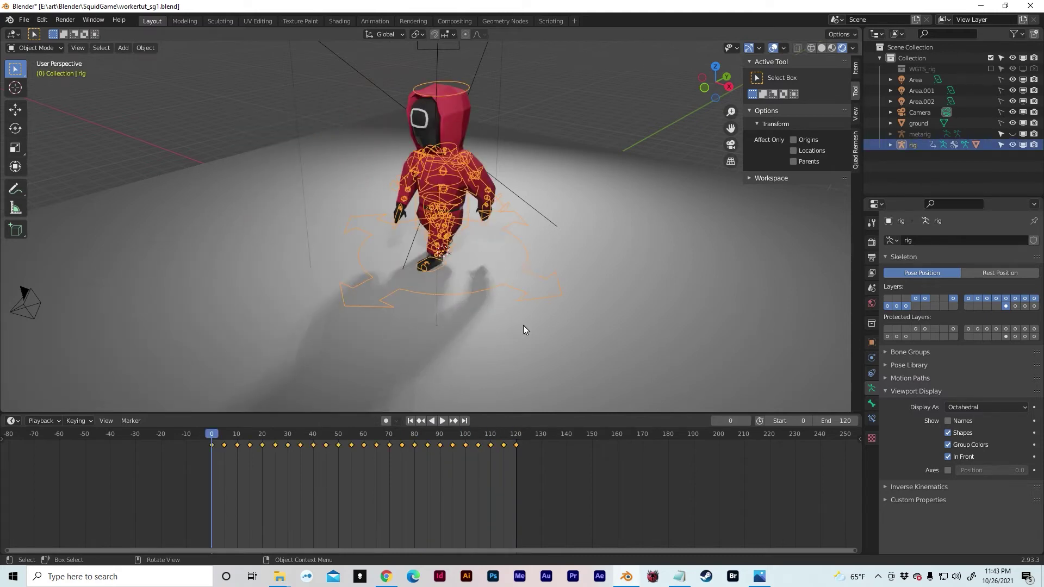
{"action": "key", "text": "g"}
{"action": "key", "text": "y"}
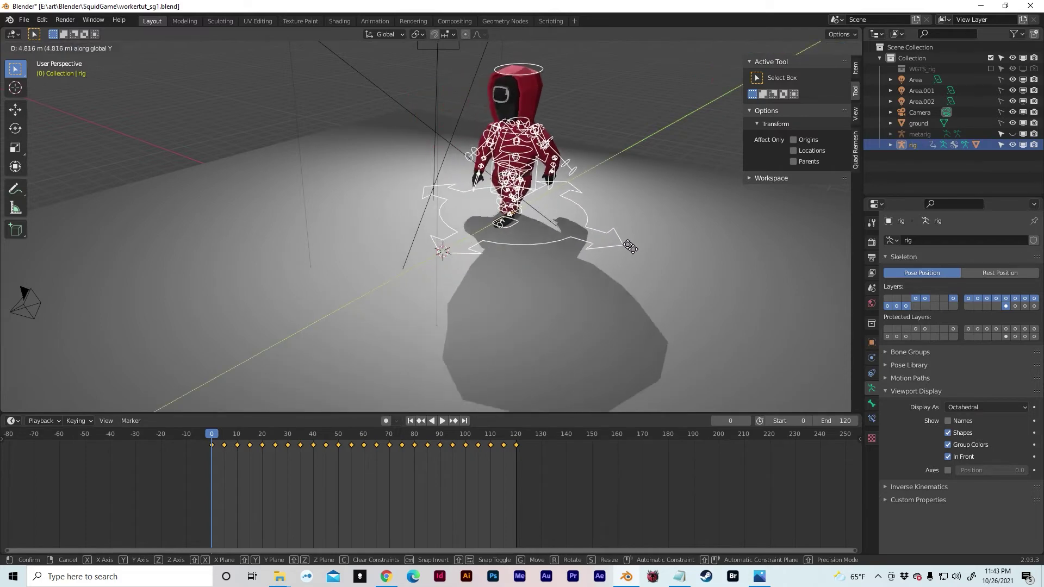
{"action": "left_click", "coordinate": [594, 260]}
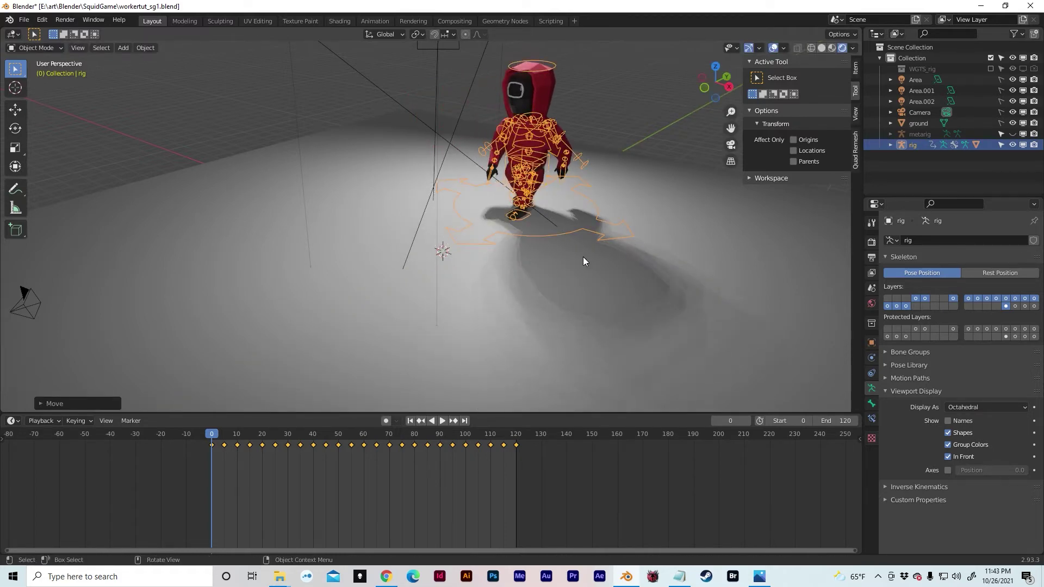
{"action": "key", "text": "i"}
{"action": "left_click", "coordinate": [583, 257]}
Play the longer walk with the rig deselected and check it from the front and side angles
{"action": "key", "text": "space"}
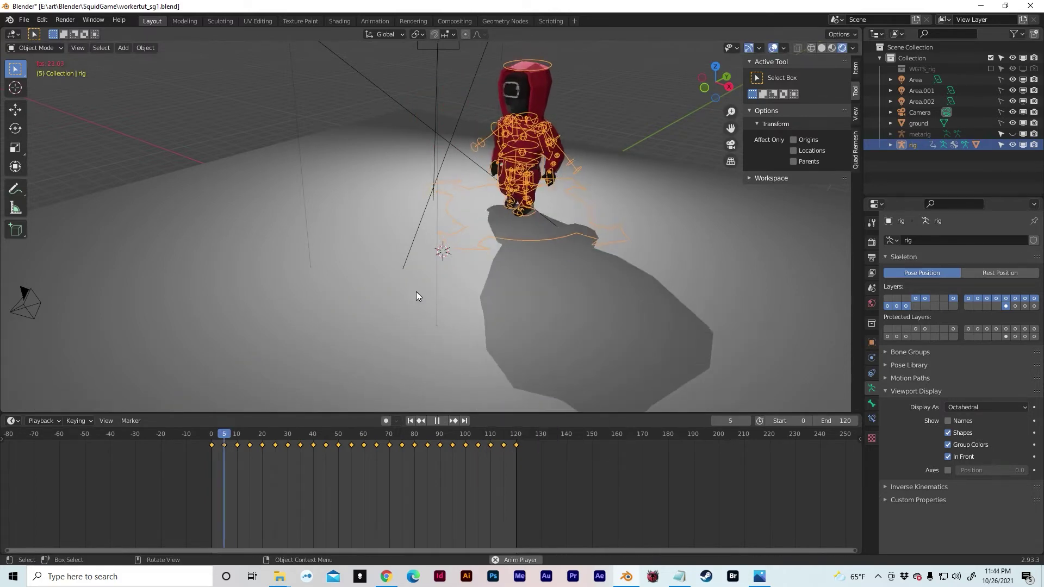
{"action": "middle_click_drag", "start_coordinate": [437, 283], "coordinate": [500, 254]}
{"action": "left_click", "coordinate": [567, 232]}
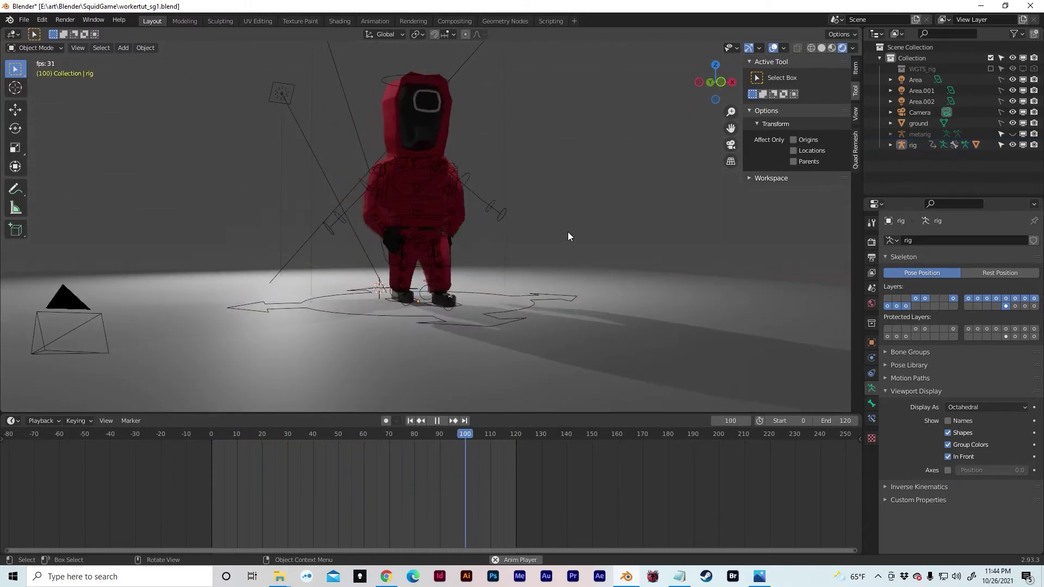
{"action": "middle_click_drag", "start_coordinate": [628, 229], "coordinate": [313, 223]}
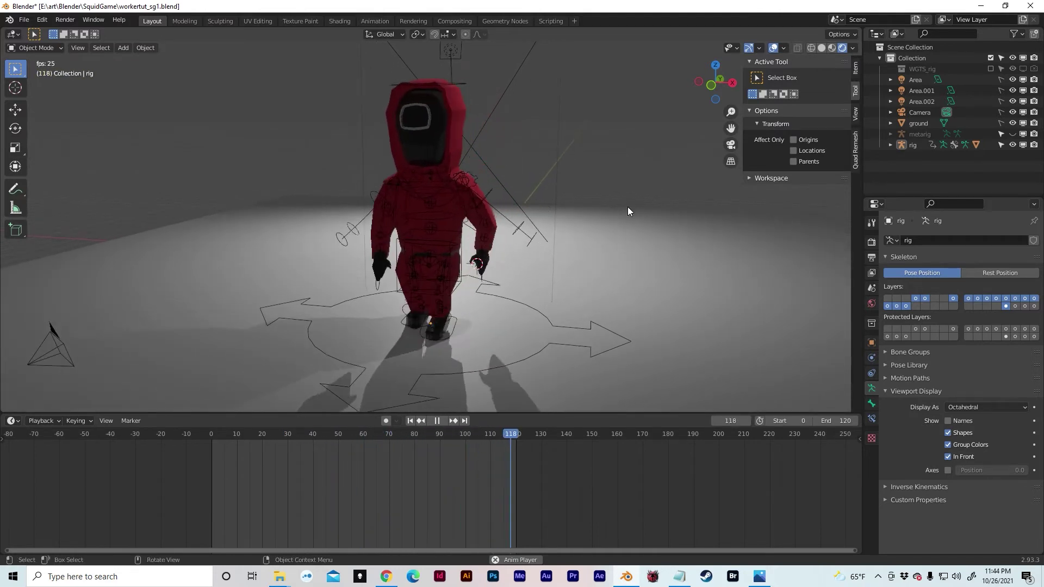
{"action": "key", "text": "space"}
Make the Area, Area.001 and Area.002 lights selectable in the viewport
{"action": "middle_click_drag", "start_coordinate": [627, 211], "coordinate": [618, 135]}
{"action": "scroll", "coordinate": [614, 110], "scroll_direction": "down", "scroll_amount": 2}
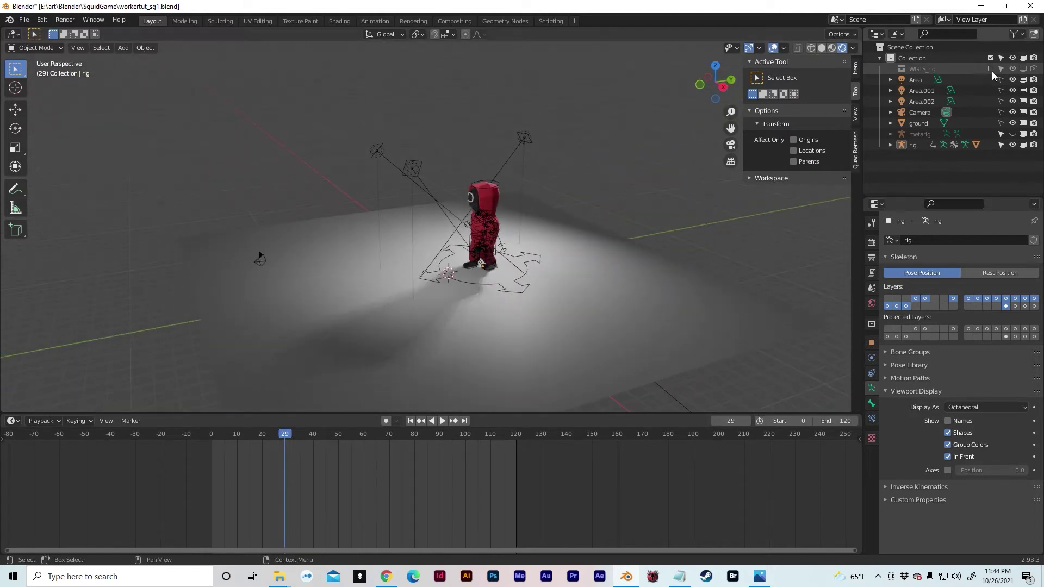
{"action": "left_click_drag", "start_coordinate": [1000, 80], "coordinate": [1001, 102]}
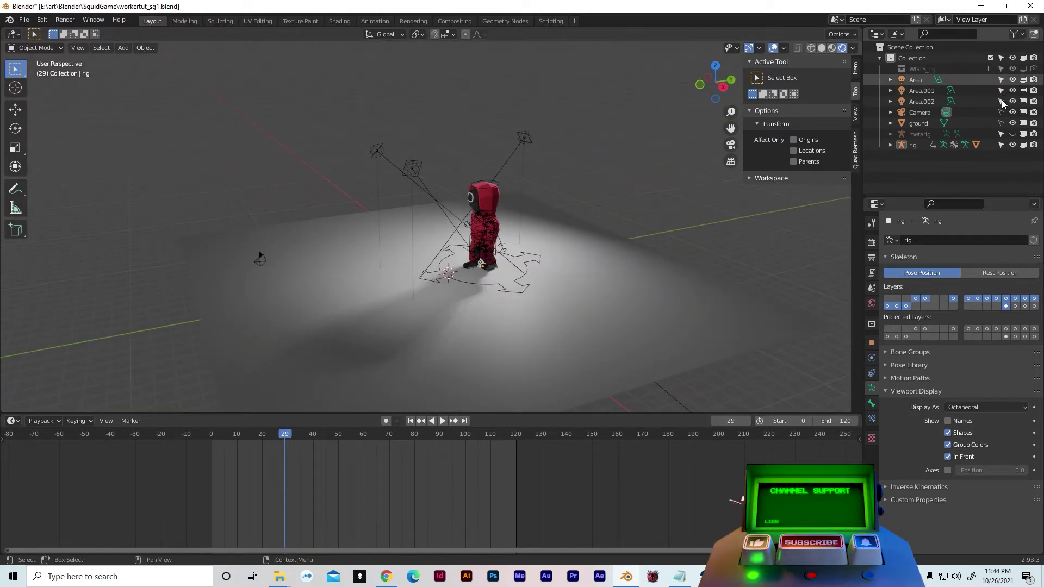
Move the Area and Area.001 lights together farther along negative global Y and raise them about 2.3 m along Z
{"action": "left_click_drag", "start_coordinate": [339, 121], "coordinate": [426, 182]}
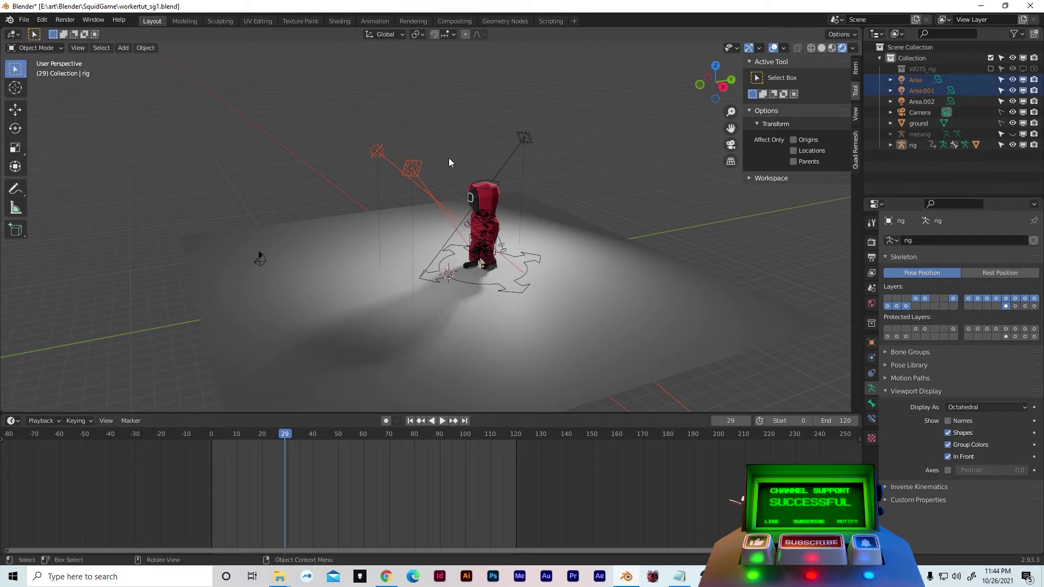
{"action": "key", "text": "g"}
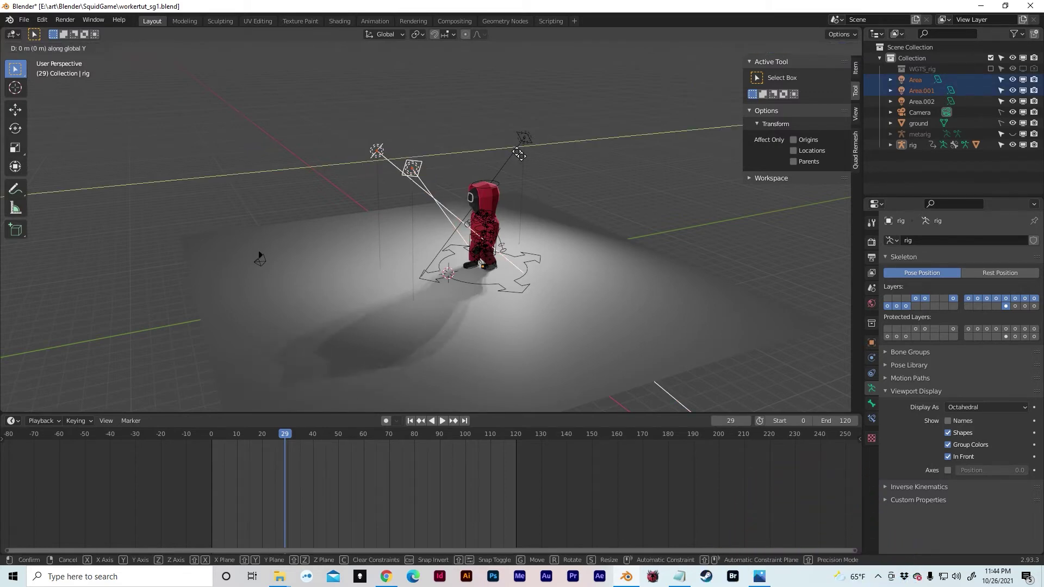
{"action": "key", "text": "y"}
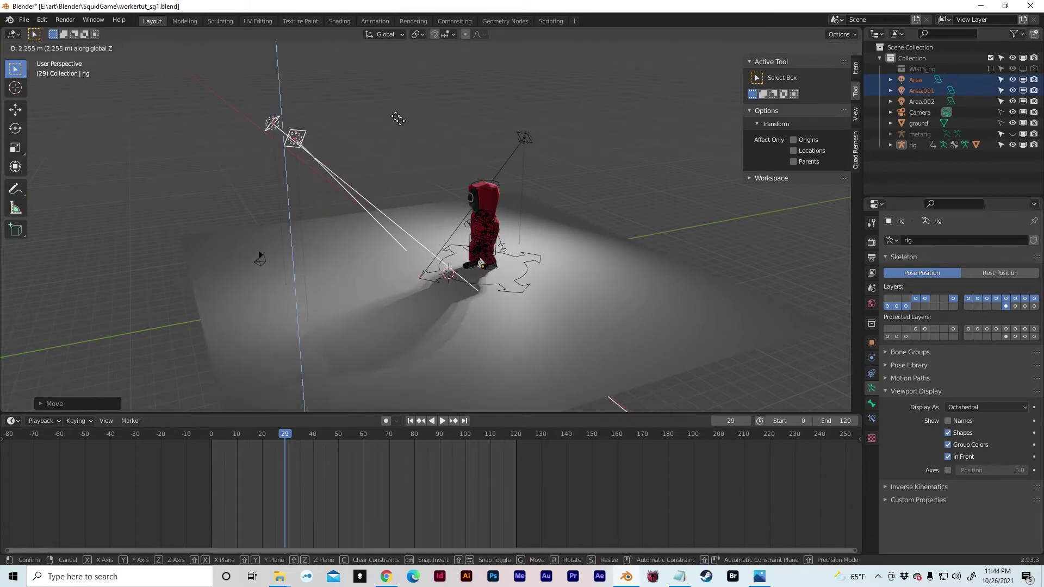
{"action": "left_click", "coordinate": [341, 134]}
Set the power of the Area light to 600 W and of the Area.001 light to 300 W
{"action": "left_click", "coordinate": [296, 139]}
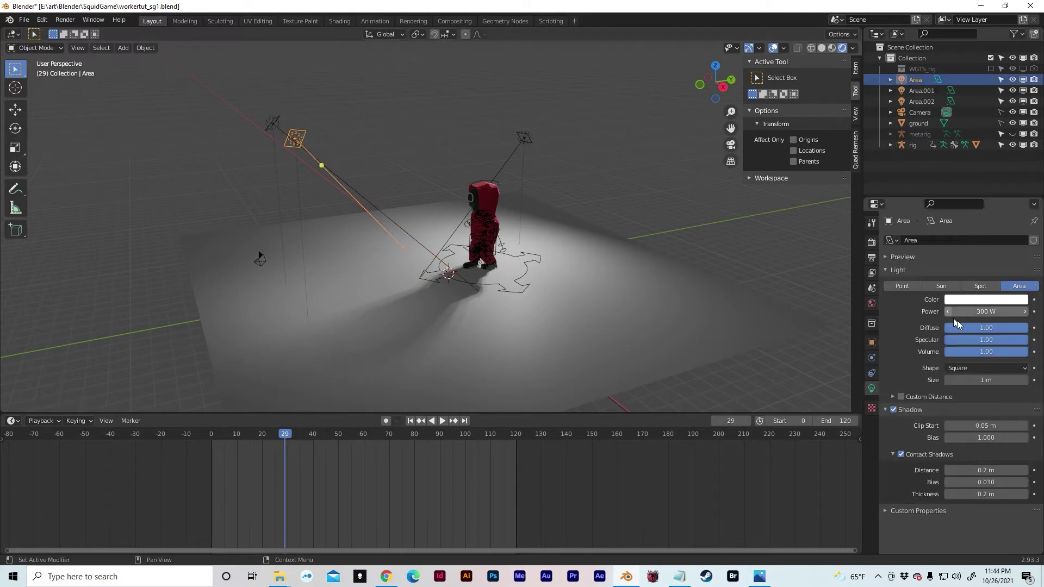
{"action": "left_click", "coordinate": [990, 311]}
{"action": "type", "text": "600"}
{"action": "key", "text": "Return"}
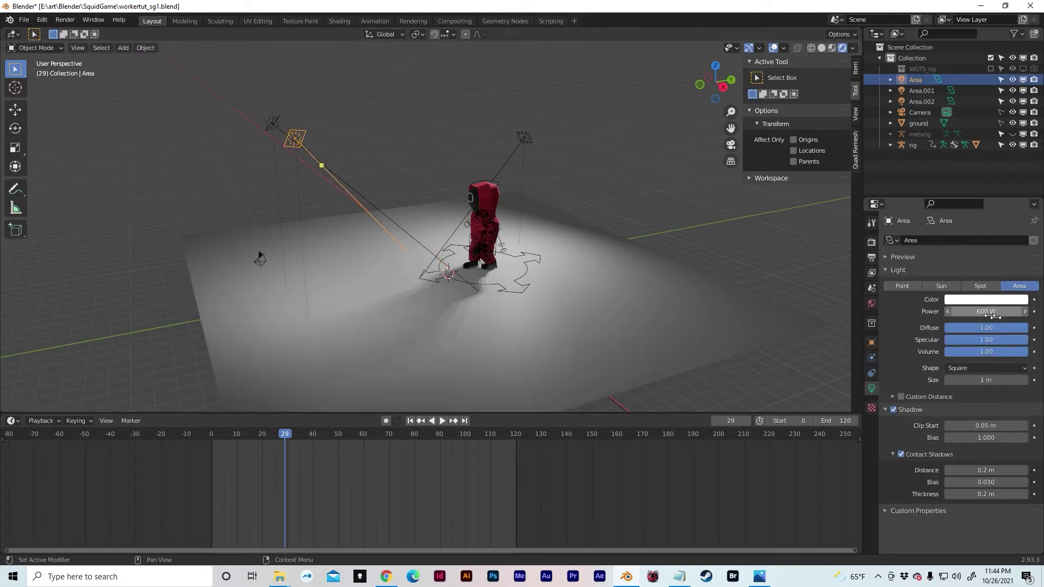
{"action": "left_click", "coordinate": [275, 120]}
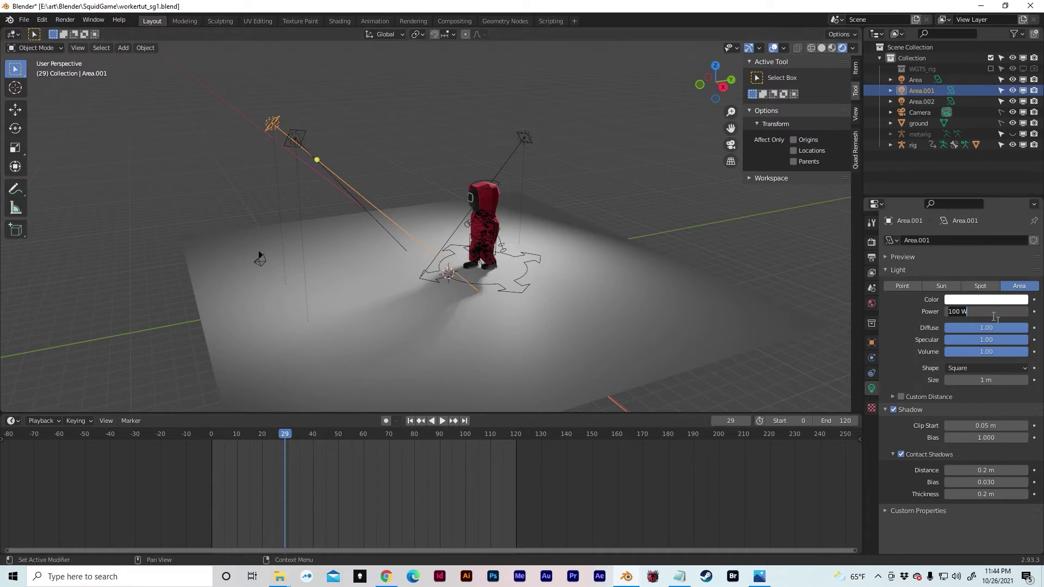
{"action": "key", "text": "Return"}
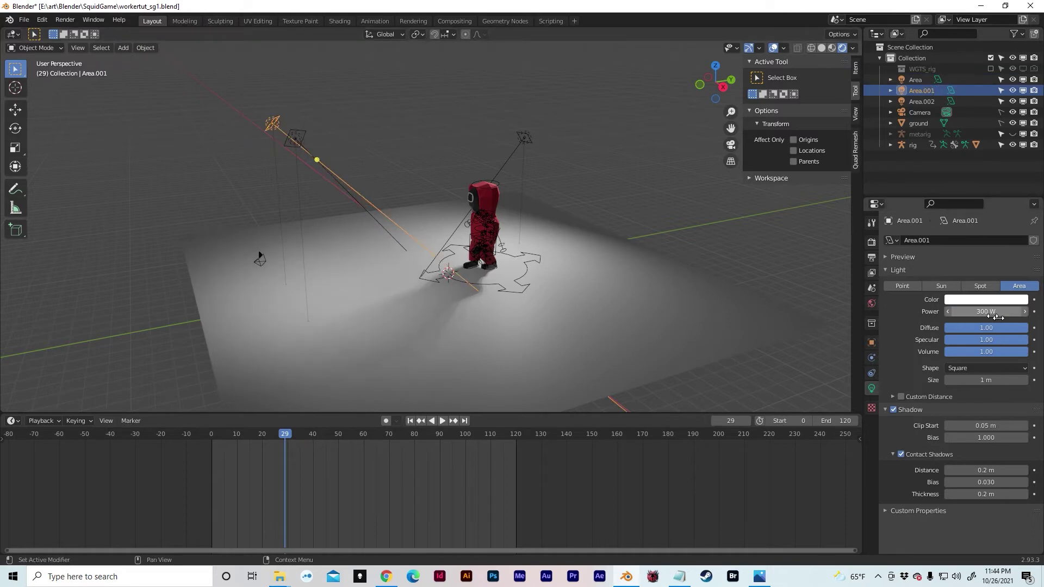
Raise the Area.002 light behind the worker and start moving it again
{"action": "left_click", "coordinate": [525, 139]}
{"action": "key", "text": "g"}
{"action": "key", "text": "y"}
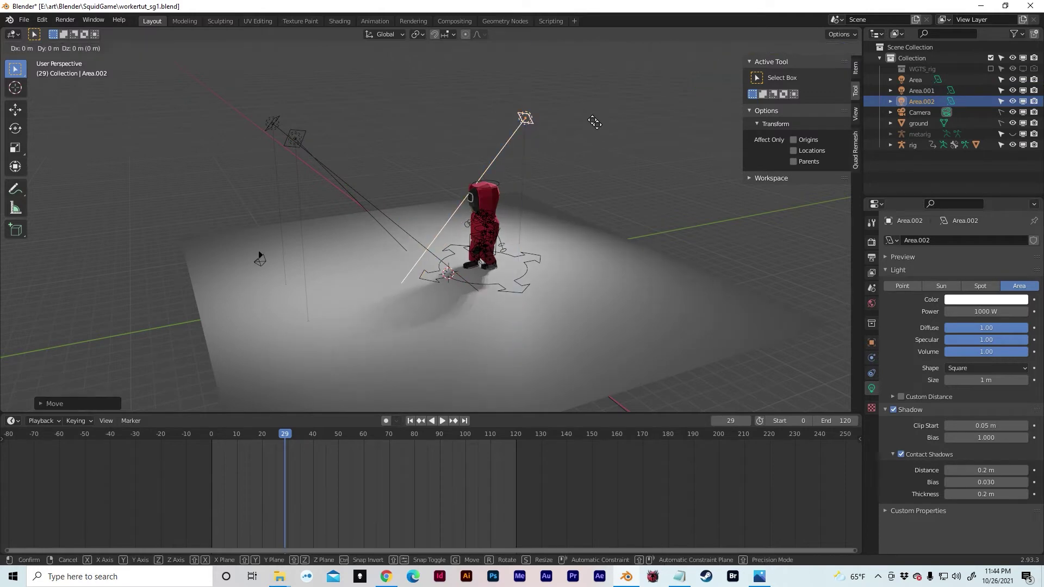
Place the Area.002 light farther behind the character and set its power to 2000 W
{"action": "left_click", "coordinate": [640, 121]}
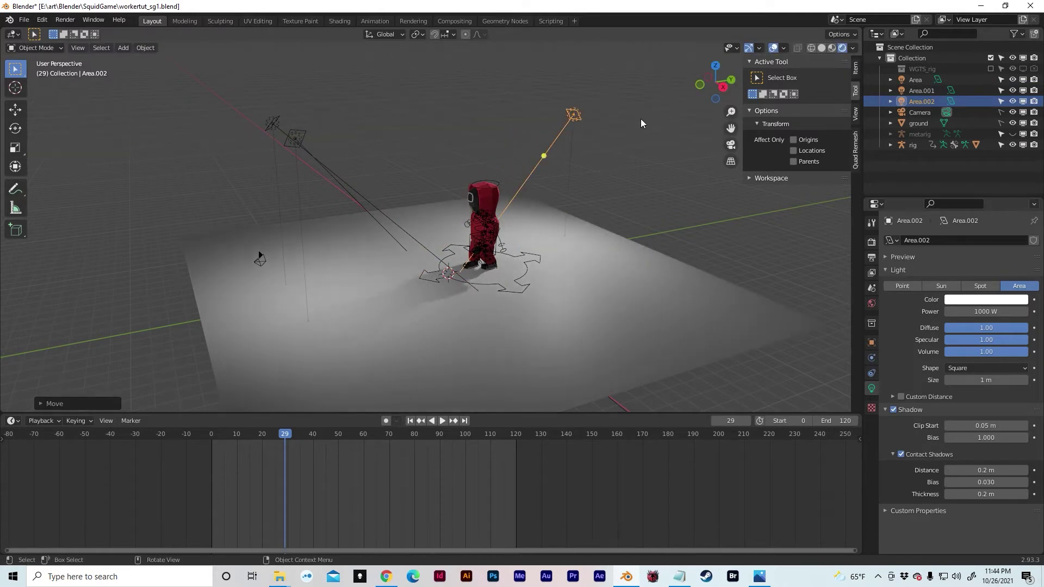
{"action": "left_click", "coordinate": [1000, 313]}
{"action": "type", "text": "2000"}
{"action": "key", "text": "Return"}
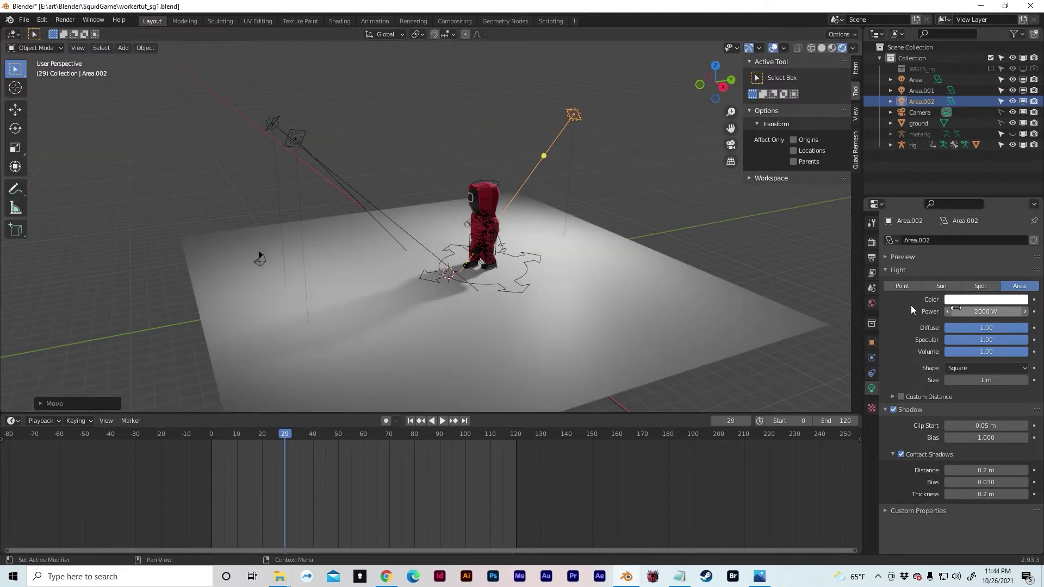
Play the walk animation and hide the rig in the viewport so the character shows without its bone controls
{"action": "middle_click_drag", "start_coordinate": [443, 216], "coordinate": [626, 151]}
{"action": "left_click", "coordinate": [563, 189]}
{"action": "scroll", "coordinate": [569, 161], "scroll_direction": "up", "scroll_amount": 2}
{"action": "key", "text": "space"}
{"action": "scroll", "coordinate": [605, 150], "scroll_direction": "up", "scroll_amount": 1}
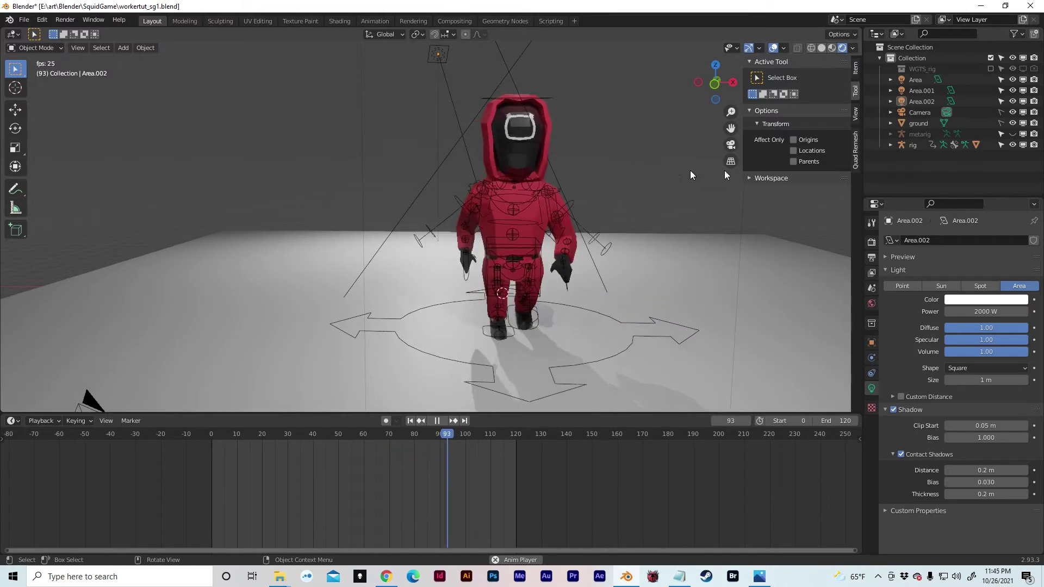
{"action": "left_click", "coordinate": [1011, 144]}
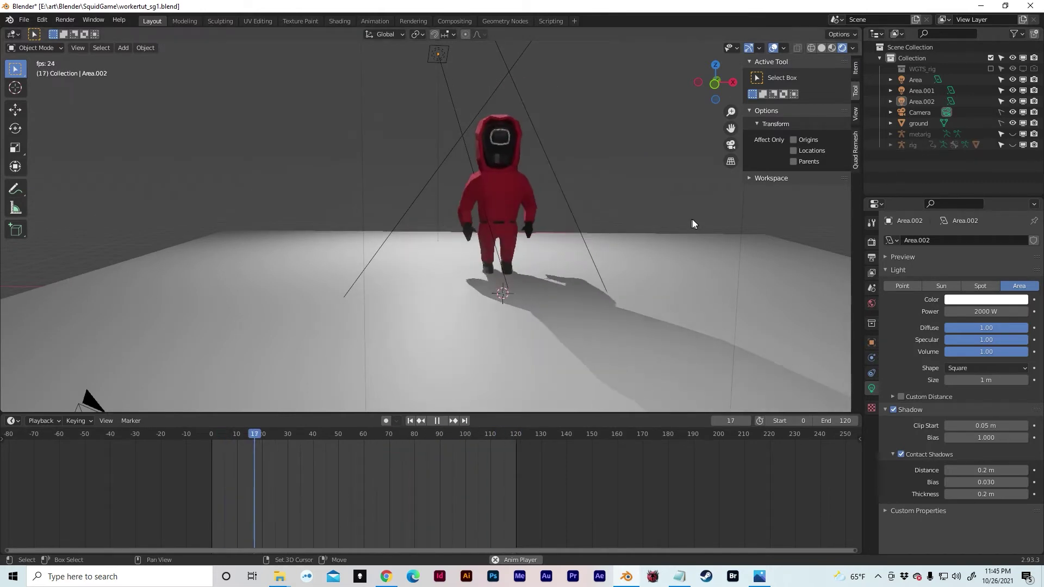
{"action": "middle_click_drag", "start_coordinate": [697, 223], "coordinate": [664, 224]}
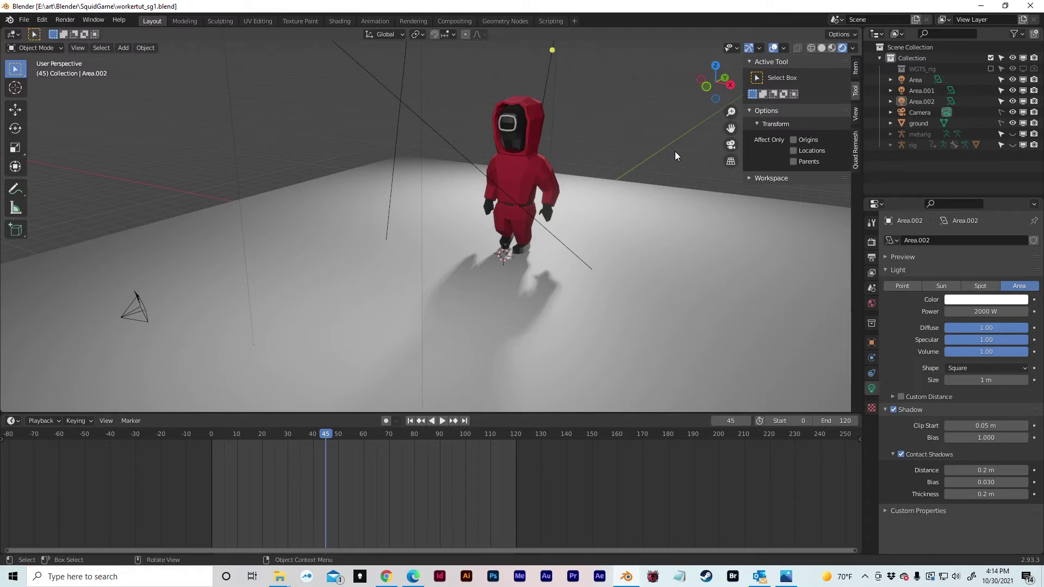
{"action": "middle_click_drag", "start_coordinate": [673, 153], "coordinate": [706, 146]}
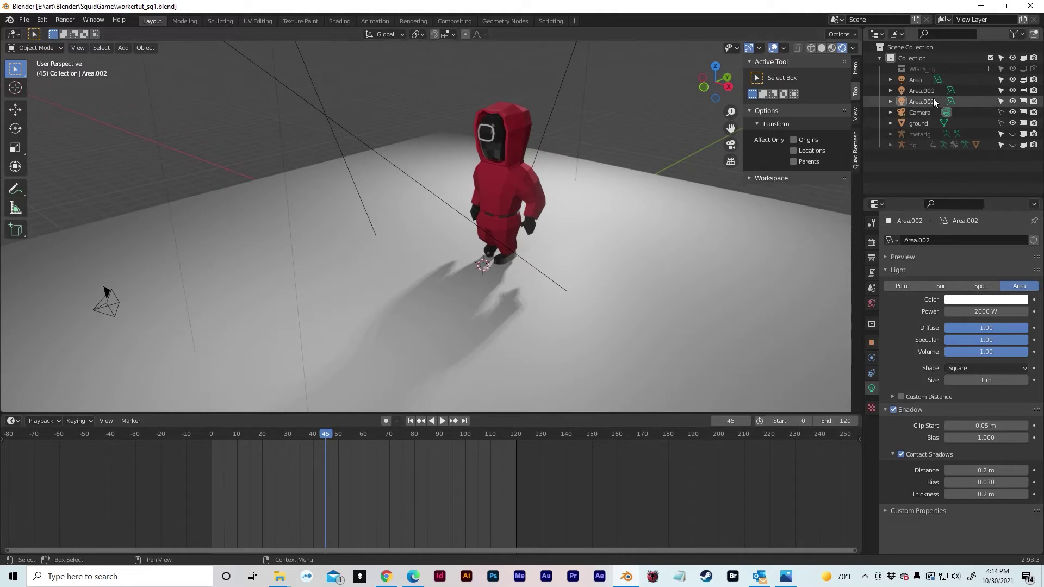
Make the three area lights, the metarig and the rig unselectable in the viewport
{"action": "left_click", "coordinate": [925, 112]}
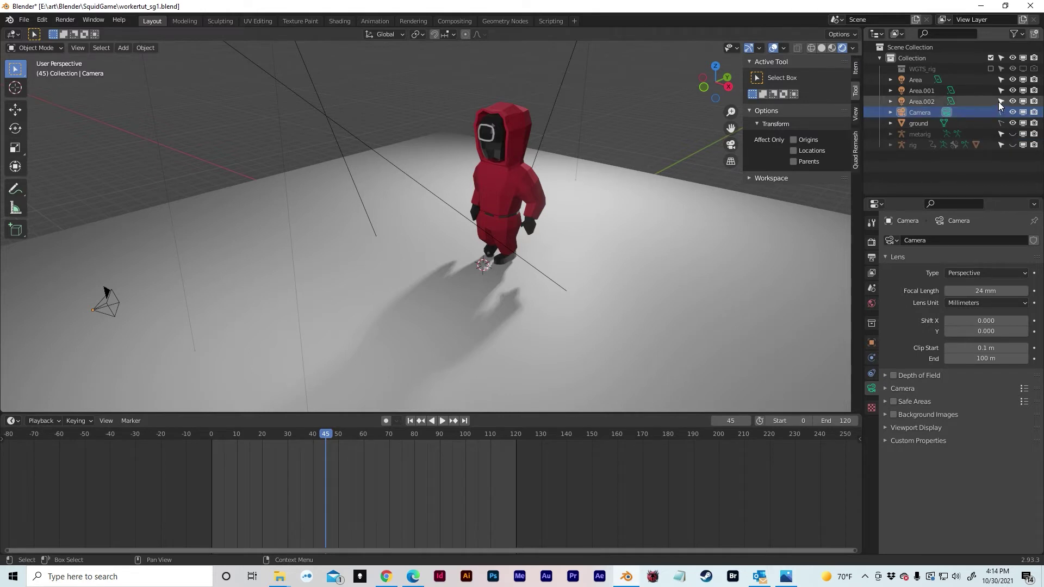
{"action": "left_click_drag", "start_coordinate": [998, 99], "coordinate": [1001, 82]}
{"action": "left_click", "coordinate": [1000, 135]}
{"action": "left_click", "coordinate": [998, 144]}
Test the selection restrictions by selecting the character in the viewport, and clear the selection
{"action": "left_click_drag", "start_coordinate": [470, 148], "coordinate": [610, 265]}
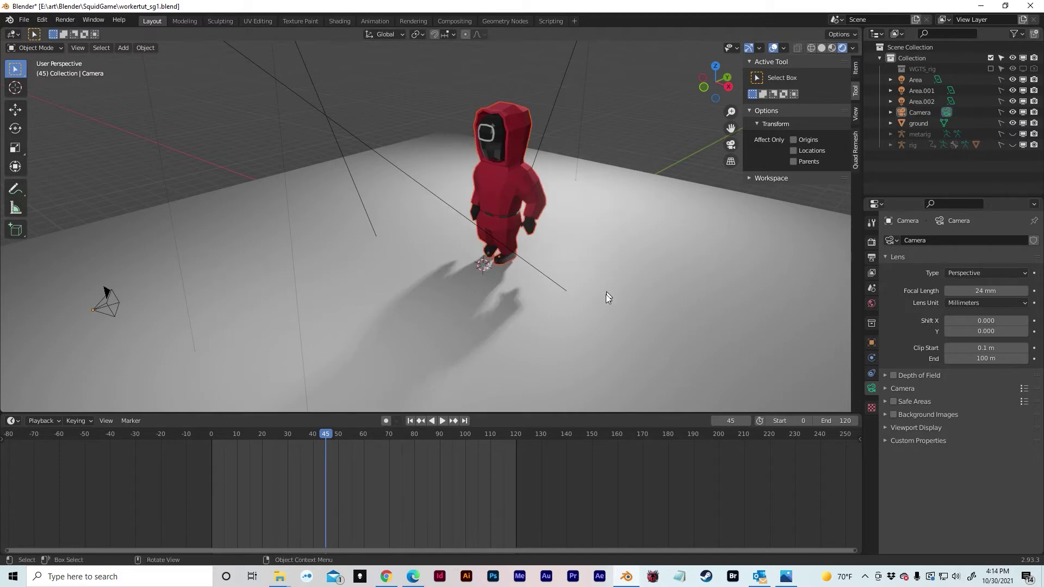
{"action": "scroll", "coordinate": [609, 291], "scroll_direction": "down", "scroll_amount": 5}
{"action": "scroll", "coordinate": [535, 256], "scroll_direction": "up", "scroll_amount": 2}
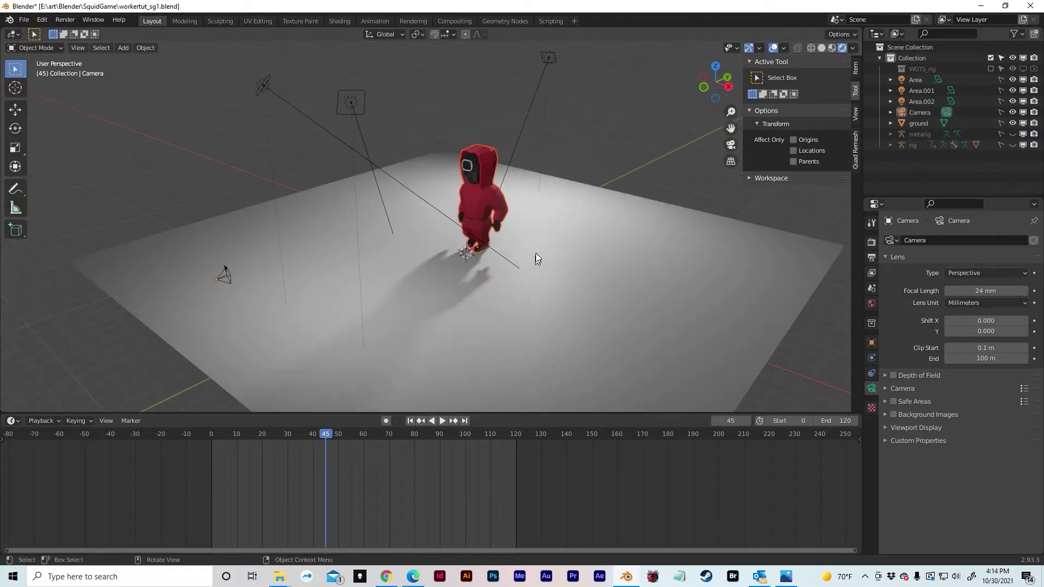
{"action": "left_click", "coordinate": [490, 156]}
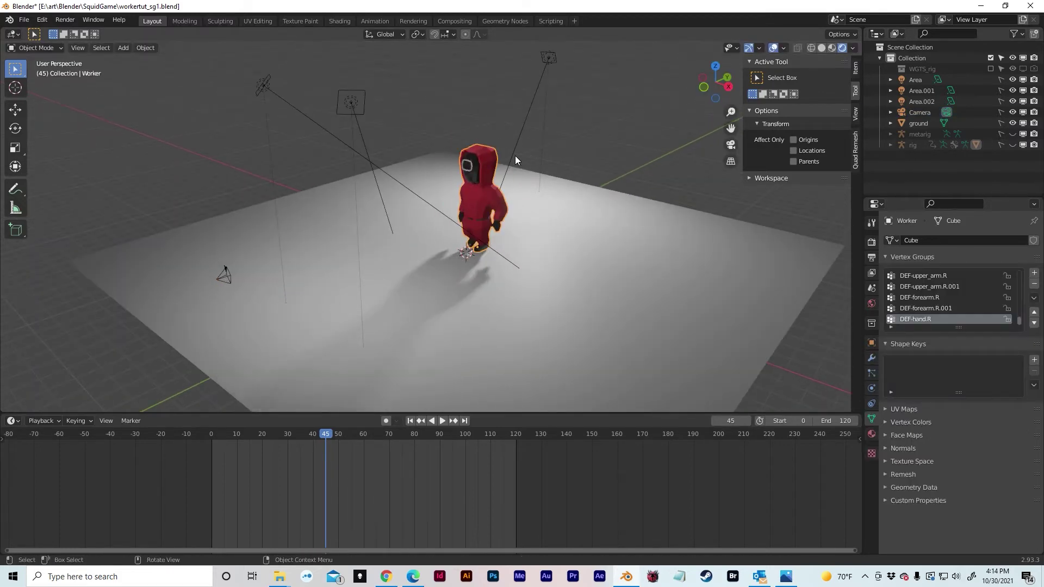
{"action": "left_click", "coordinate": [582, 151]}
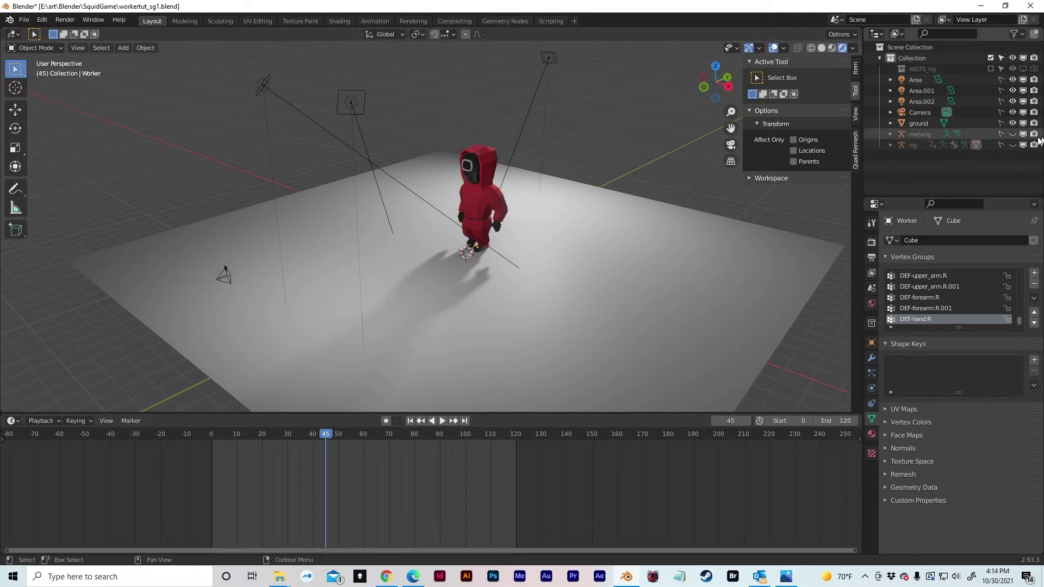
Make the Worker mesh under the rig unselectable and test selecting the scene objects
{"action": "left_click", "coordinate": [889, 134]}
{"action": "left_click", "coordinate": [890, 134]}
{"action": "left_click", "coordinate": [891, 144]}
{"action": "scroll", "coordinate": [892, 144], "scroll_direction": "down", "scroll_amount": 1}
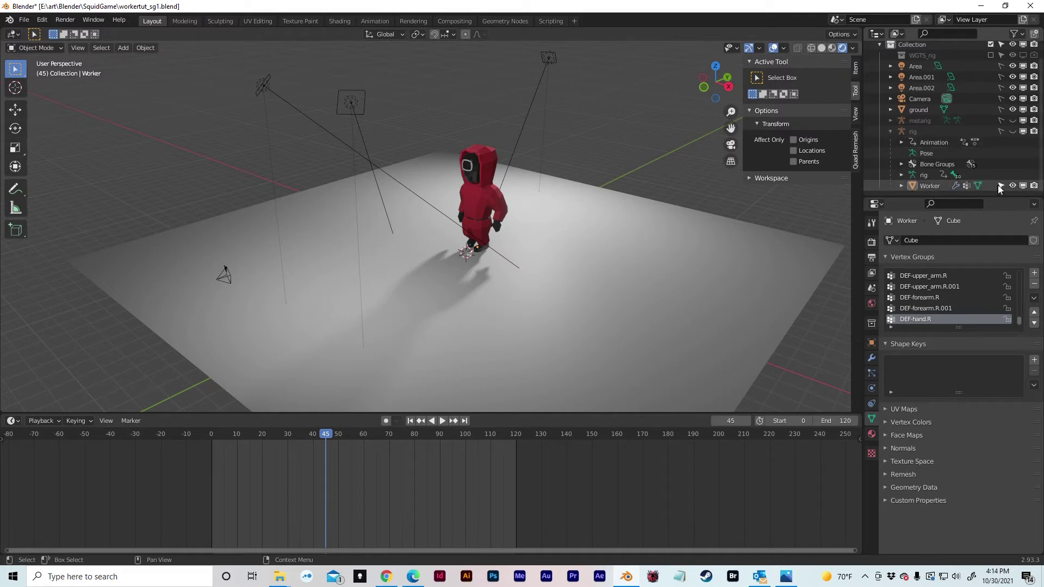
{"action": "left_click_drag", "start_coordinate": [467, 184], "coordinate": [461, 191]}
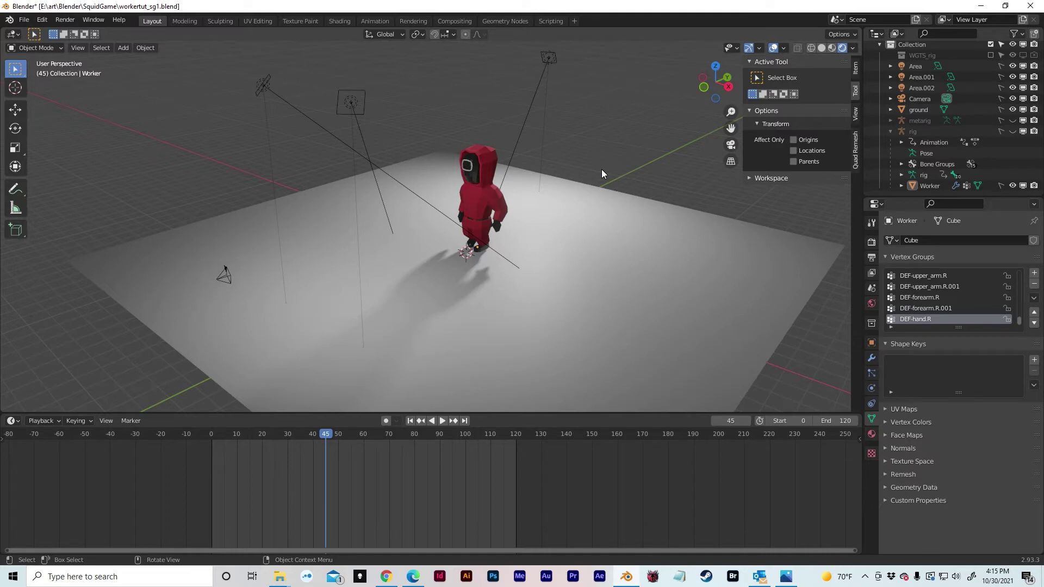
{"action": "left_click_drag", "start_coordinate": [597, 103], "coordinate": [220, 253]}
{"action": "middle_click_drag", "start_coordinate": [577, 201], "coordinate": [601, 185]}
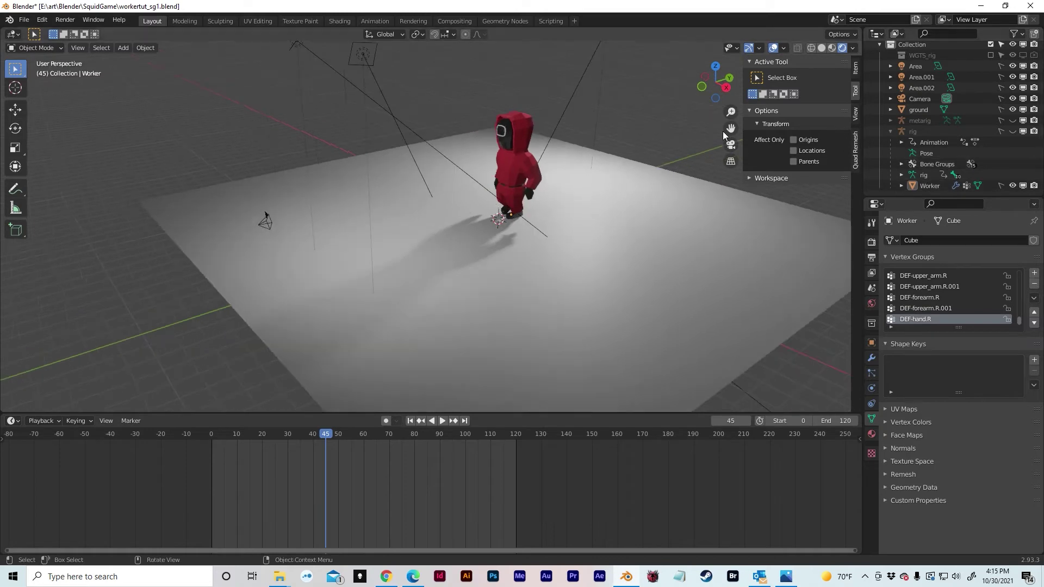
Make the ground selectable again and scale the ground plane up to several times its size
{"action": "left_click", "coordinate": [1000, 110]}
{"action": "left_click", "coordinate": [581, 178]}
{"action": "middle_click_drag", "start_coordinate": [581, 177], "coordinate": [523, 213]}
{"action": "scroll", "coordinate": [526, 200], "scroll_direction": "down", "scroll_amount": 3}
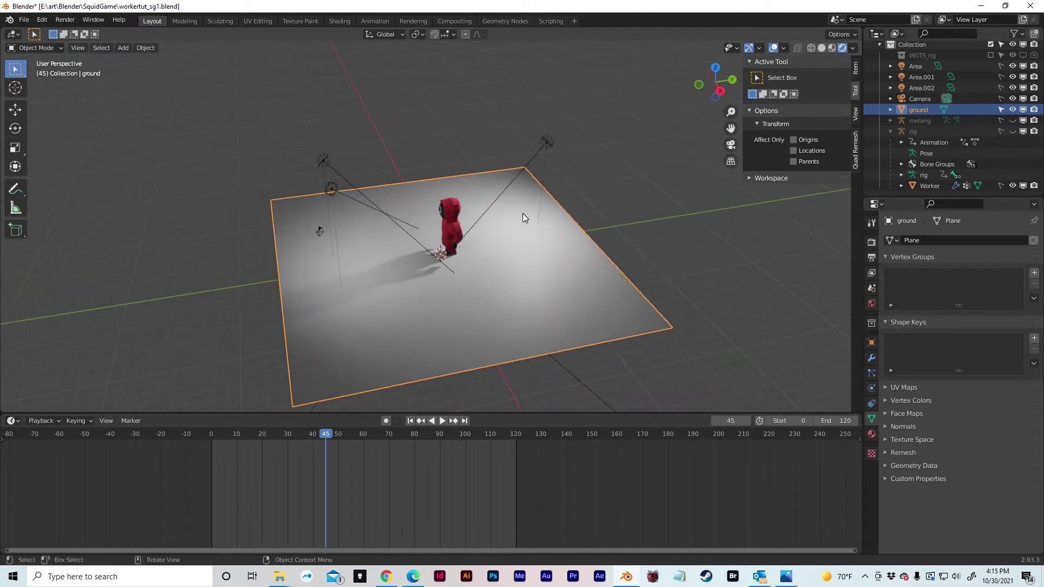
{"action": "key", "text": "s"}
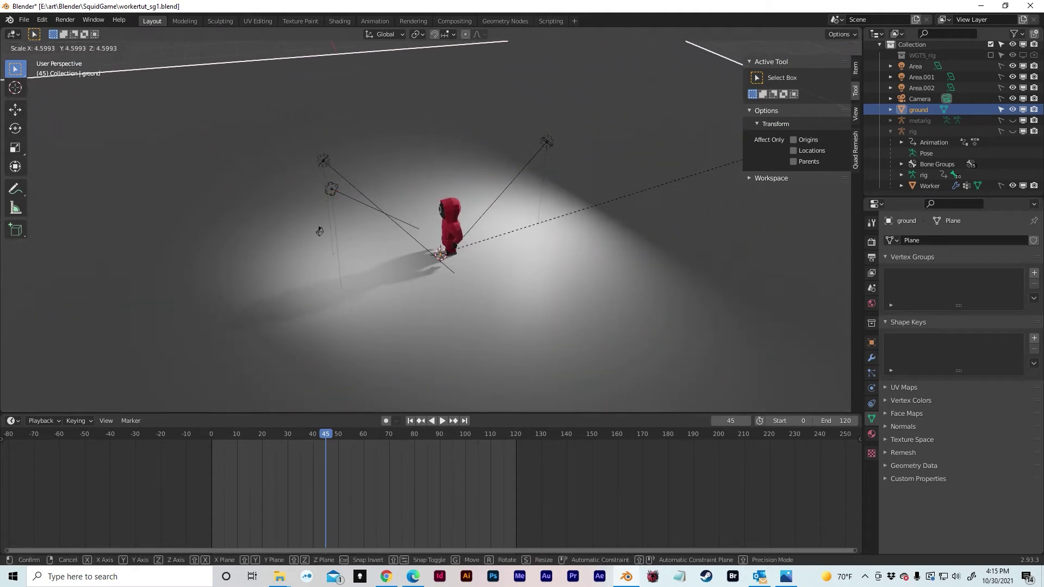
{"action": "left_click", "coordinate": [147, 56]}
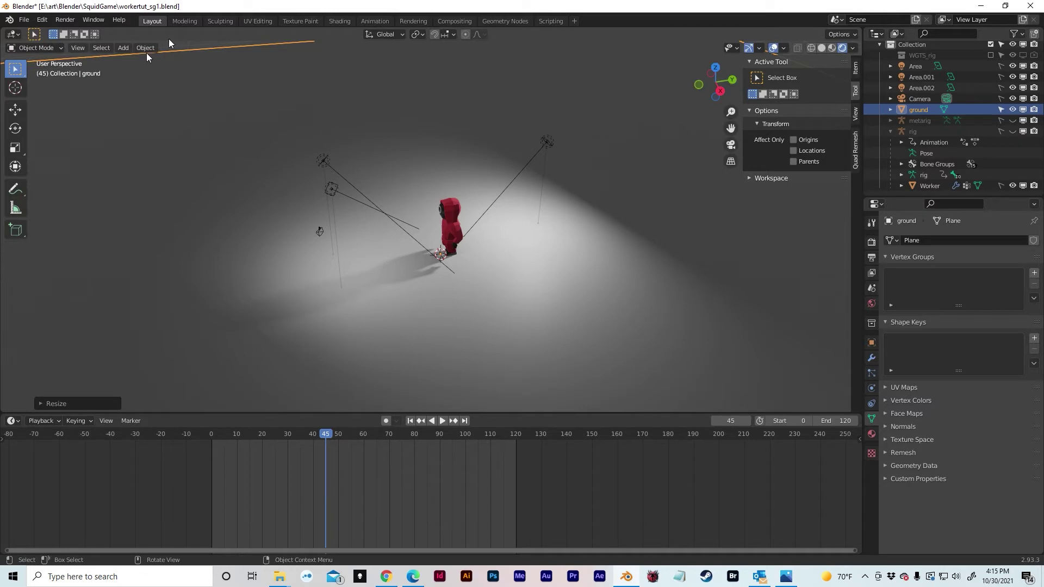
In top view, enlarge the ground plane further and shift it along negative X, keeping the character within it
{"action": "left_click", "coordinate": [716, 71]}
{"action": "scroll", "coordinate": [561, 155], "scroll_direction": "down", "scroll_amount": 8}
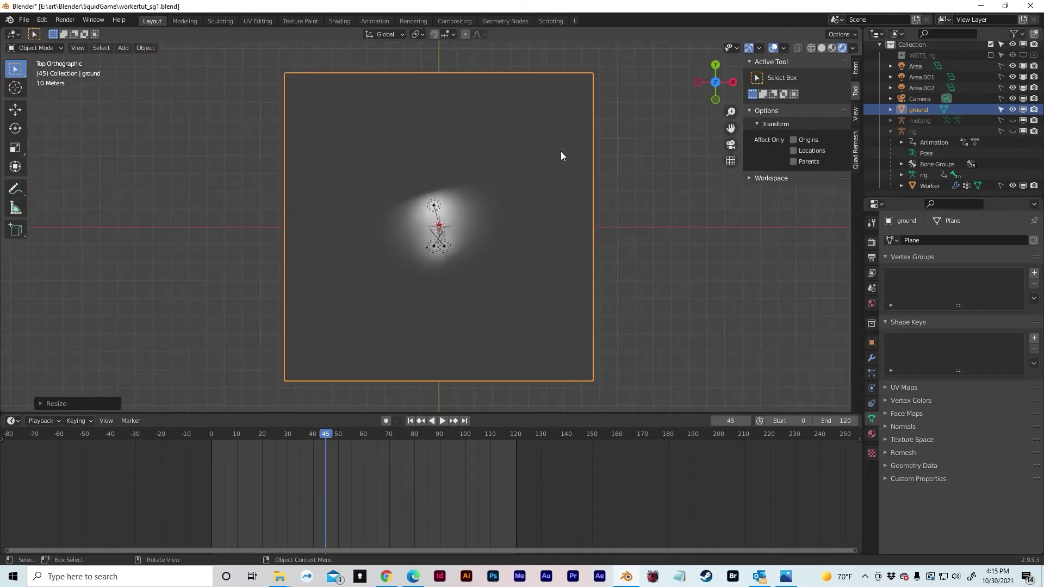
{"action": "middle_click_drag", "start_coordinate": [554, 154], "coordinate": [591, 159], "text": "shift"}
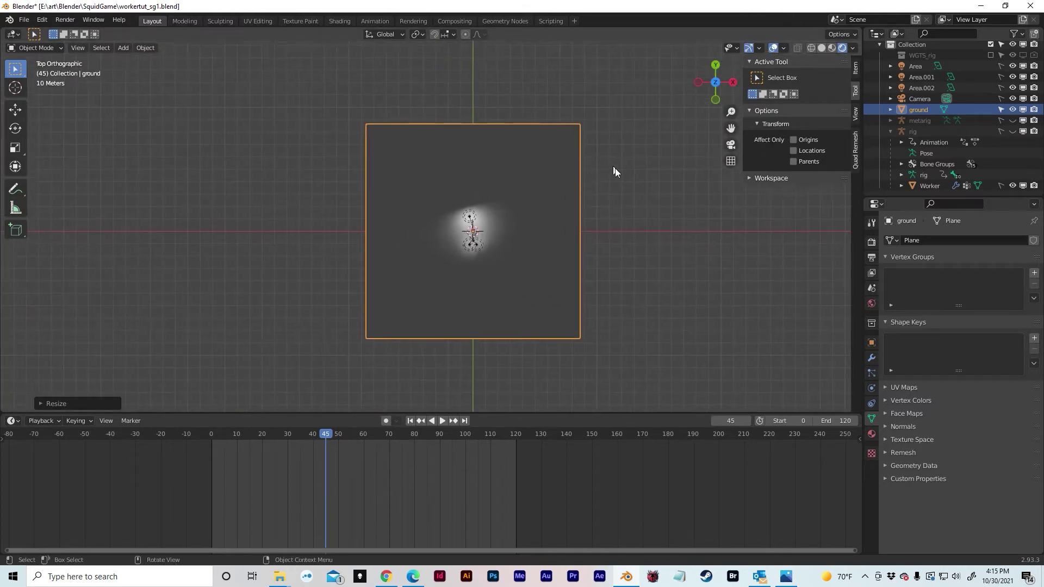
{"action": "key", "text": "s"}
{"action": "left_click", "coordinate": [533, 168]}
{"action": "key", "text": "g"}
{"action": "key", "text": "x"}
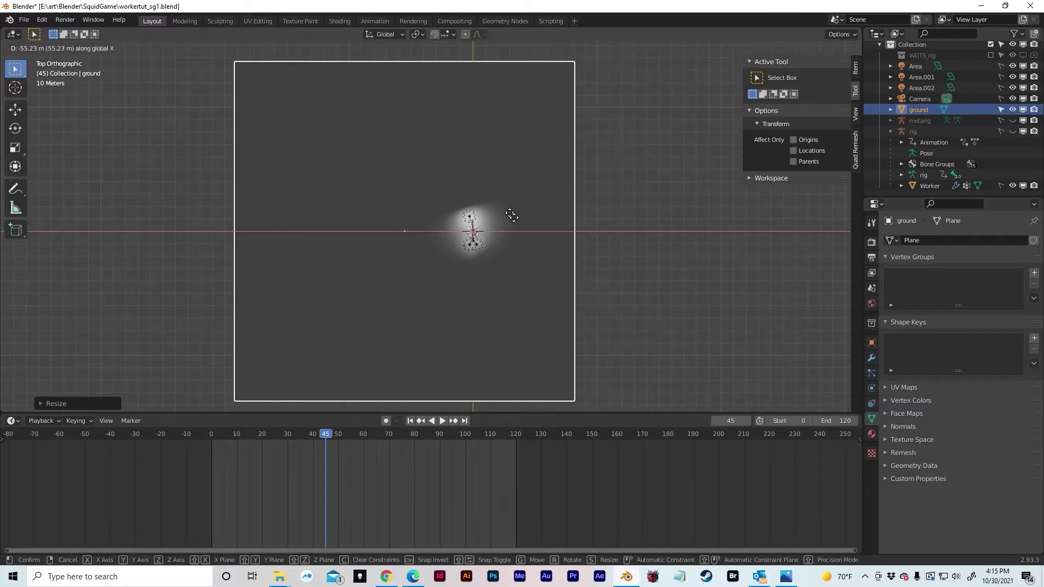
{"action": "left_click", "coordinate": [455, 215]}
Move the ground plane about 21.6 m along the Y axis
{"action": "middle_click_drag", "start_coordinate": [556, 237], "coordinate": [478, 221]}
{"action": "middle_click_drag", "start_coordinate": [522, 342], "coordinate": [509, 131], "text": "shift"}
{"action": "middle_click_drag", "start_coordinate": [518, 250], "coordinate": [471, 225]}
{"action": "key", "text": "g"}
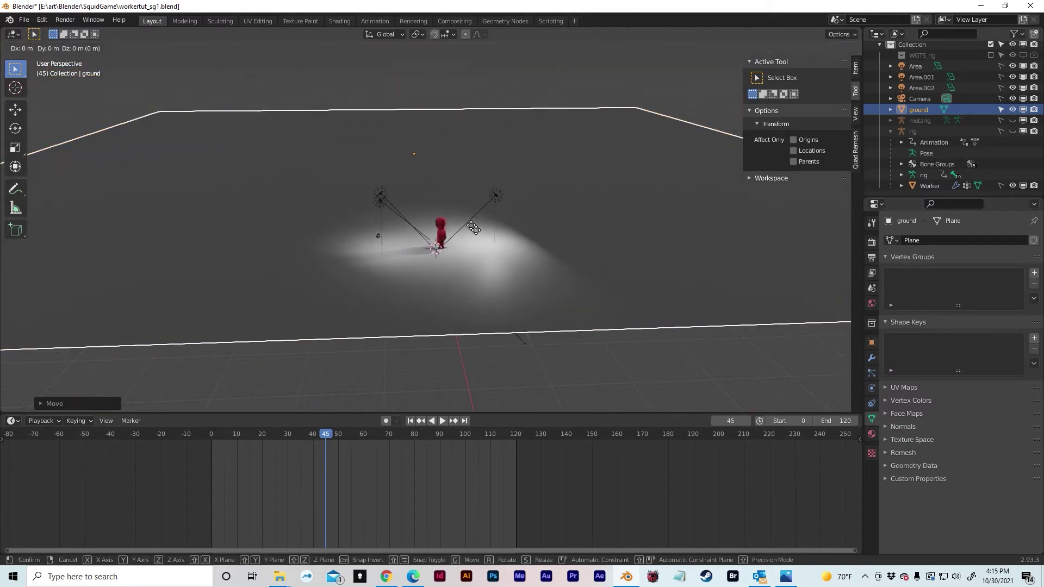
{"action": "key", "text": "y"}
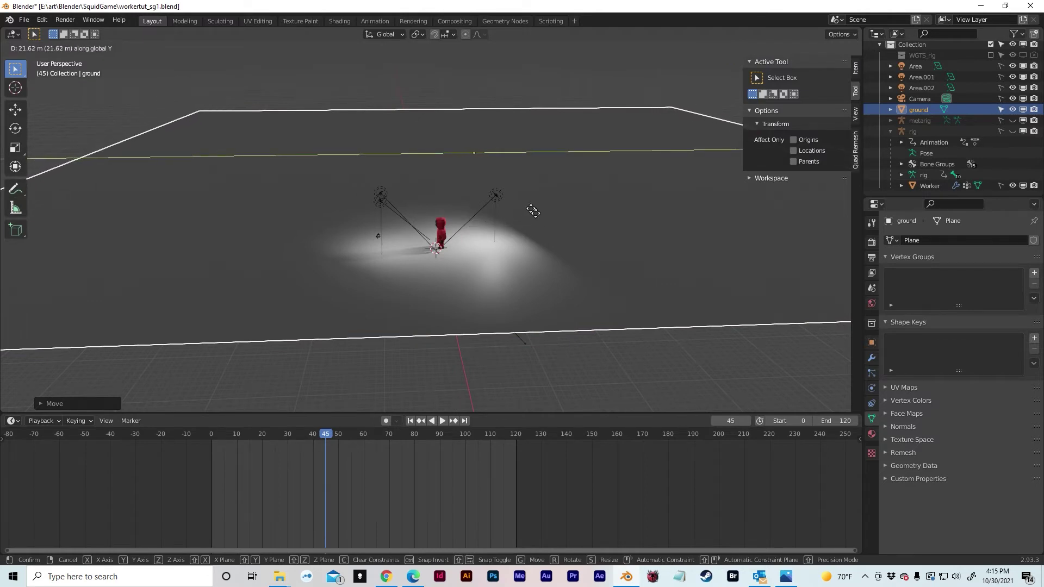
{"action": "left_click", "coordinate": [532, 212]}
{"action": "middle_click_drag", "start_coordinate": [534, 225], "coordinate": [575, 257]}
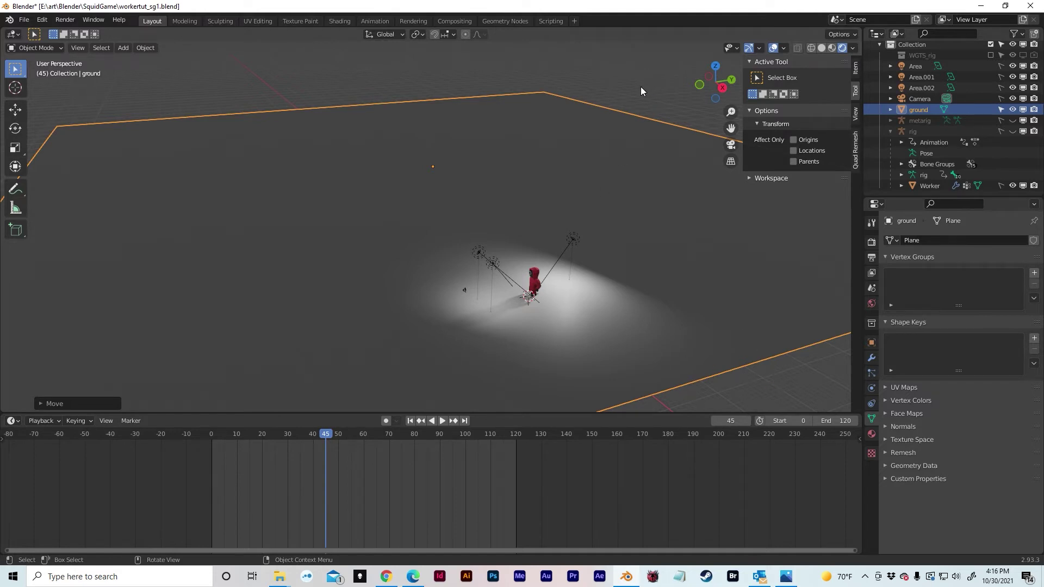
In Edit Mode, extrude the ground's far edge straight up along Z to form a back wall
{"action": "key", "text": "Tab"}
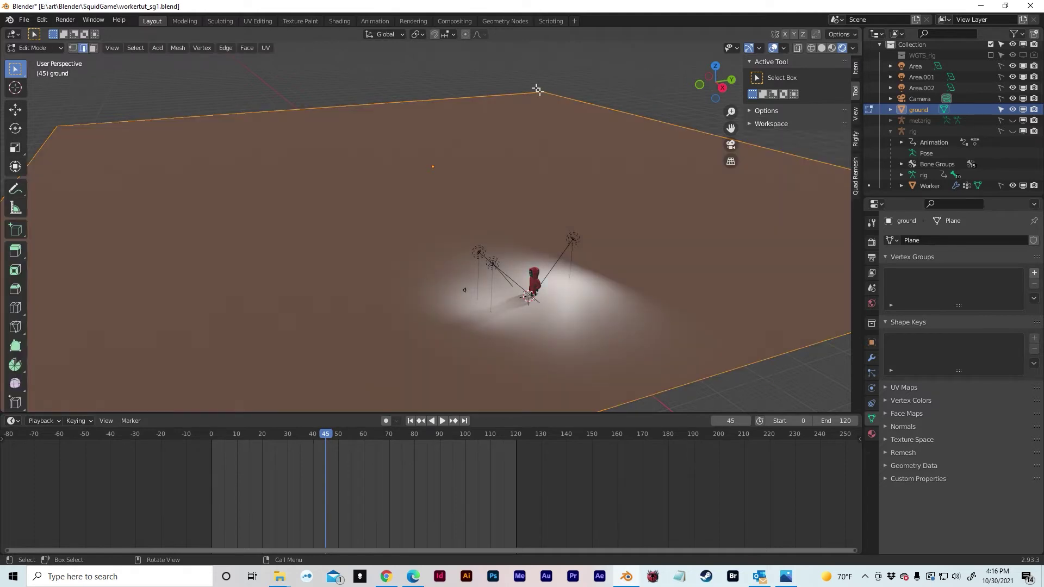
{"action": "left_click", "coordinate": [485, 97]}
{"action": "middle_click_drag", "start_coordinate": [485, 97], "coordinate": [422, 231], "text": "shift"}
{"action": "key", "text": "e"}
{"action": "key", "text": "z"}
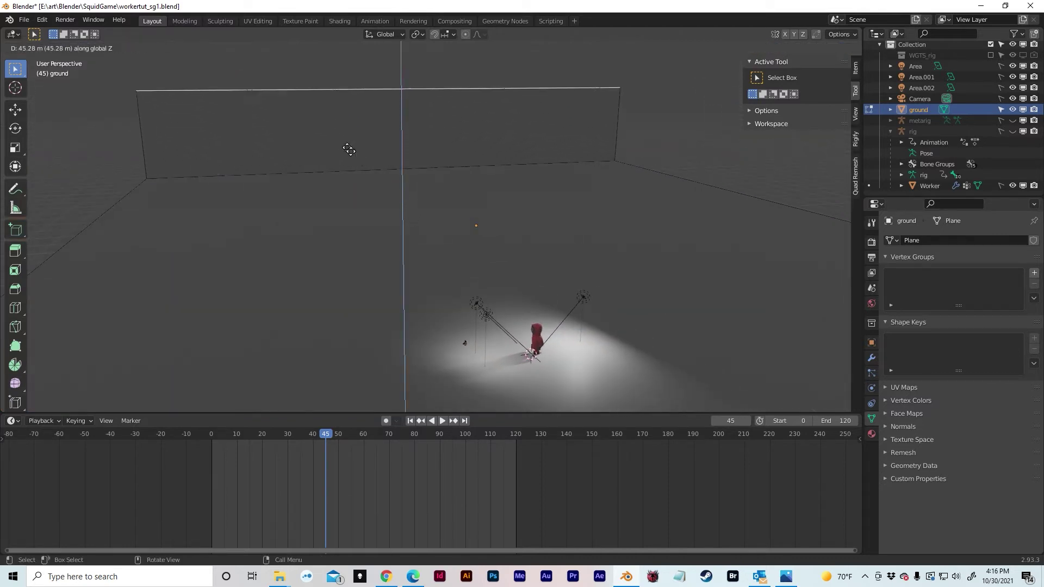
{"action": "left_click", "coordinate": [321, 63]}
Move the top edge of the back wall higher along Z to make the wall taller
{"action": "scroll", "coordinate": [321, 64], "scroll_direction": "down", "scroll_amount": 3}
{"action": "middle_click_drag", "start_coordinate": [342, 134], "coordinate": [336, 119]}
{"action": "key", "text": "g"}
{"action": "key", "text": "z"}
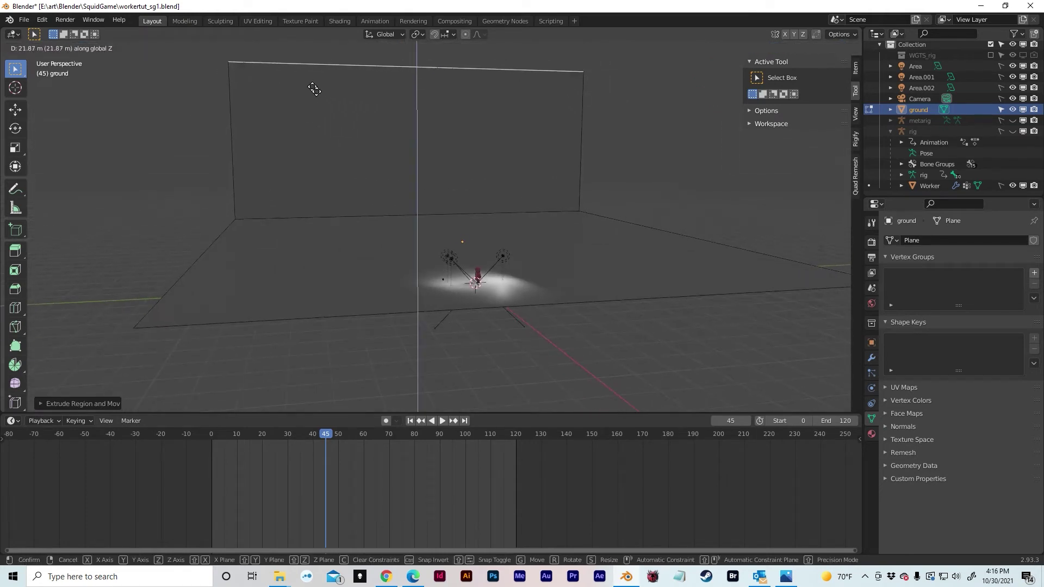
{"action": "left_click", "coordinate": [305, 83]}
Move the back wall's vertical side edge about 125 m along positive Y to widen it, and return to Object Mode
{"action": "middle_click_drag", "start_coordinate": [303, 86], "coordinate": [322, 66]}
{"action": "middle_click_drag", "start_coordinate": [423, 161], "coordinate": [390, 148], "text": "shift"}
{"action": "middle_click_drag", "start_coordinate": [391, 147], "coordinate": [365, 189]}
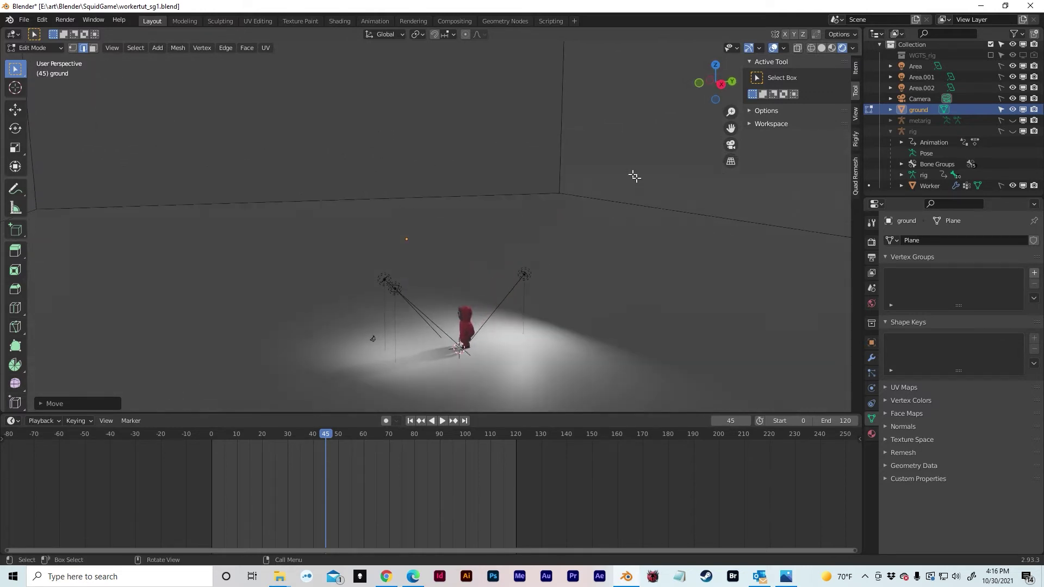
{"action": "left_click_drag", "start_coordinate": [603, 136], "coordinate": [558, 144]}
{"action": "middle_click_drag", "start_coordinate": [652, 140], "coordinate": [605, 177], "text": "shift"}
{"action": "key", "text": "g"}
{"action": "key", "text": "y"}
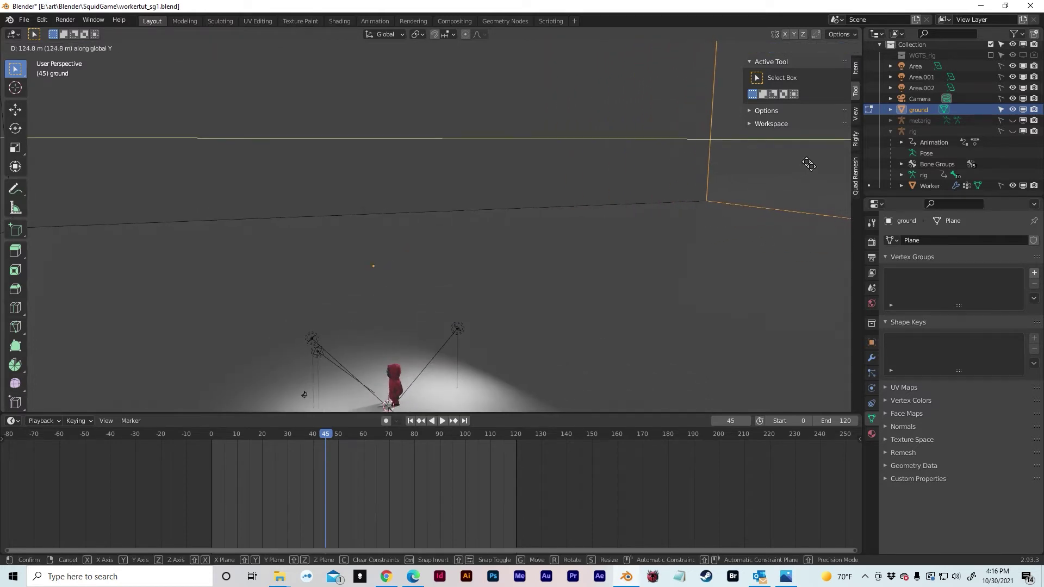
{"action": "left_click", "coordinate": [808, 164]}
{"action": "scroll", "coordinate": [664, 201], "scroll_direction": "down", "scroll_amount": 5}
{"action": "key", "text": "Tab"}
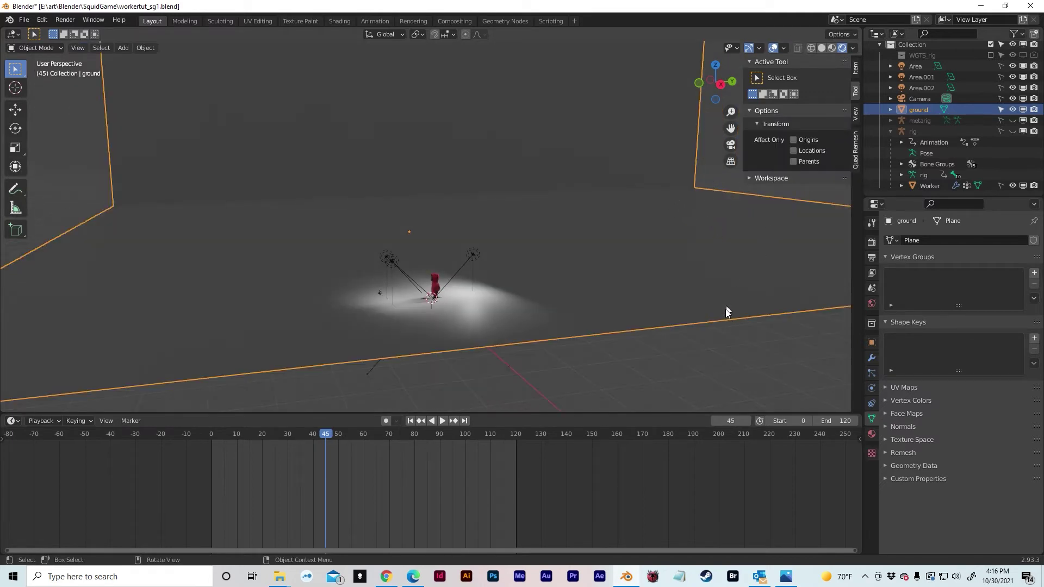
Add a Sun light to the scene and enable its contact shadows
{"action": "left_click", "coordinate": [731, 354]}
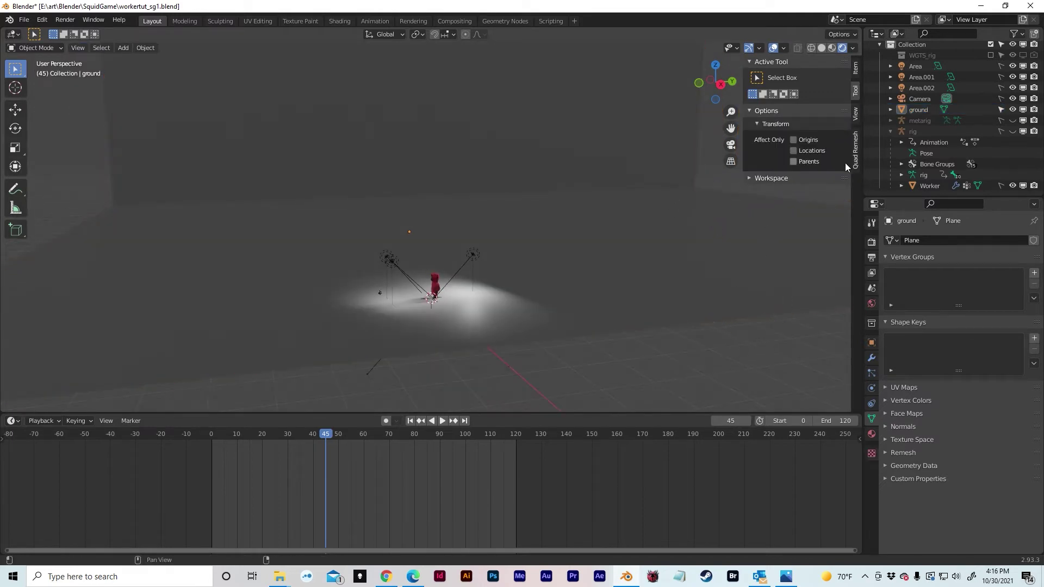
{"action": "key", "text": "shift+a"}
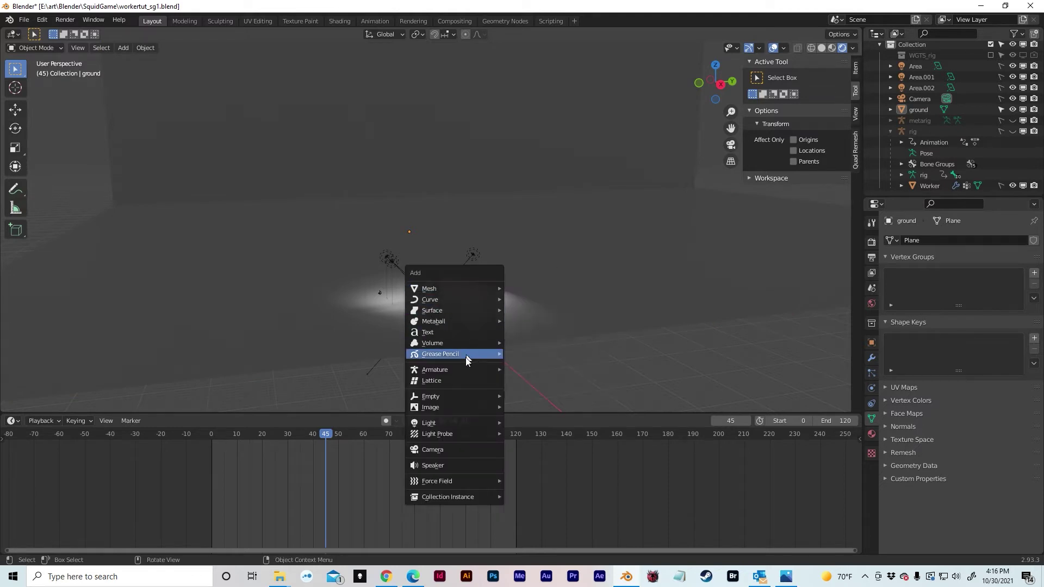
{"action": "mouse_move", "coordinate": [454, 422]}
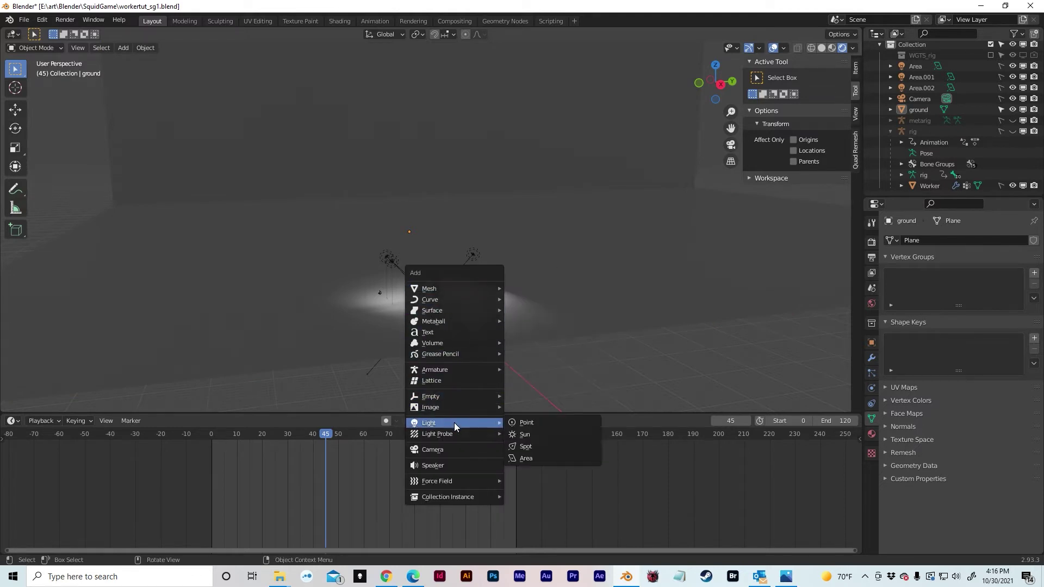
{"action": "left_click", "coordinate": [524, 432]}
{"action": "middle_click_drag", "start_coordinate": [513, 298], "coordinate": [497, 317]}
{"action": "scroll", "coordinate": [935, 174], "scroll_direction": "down", "scroll_amount": 1}
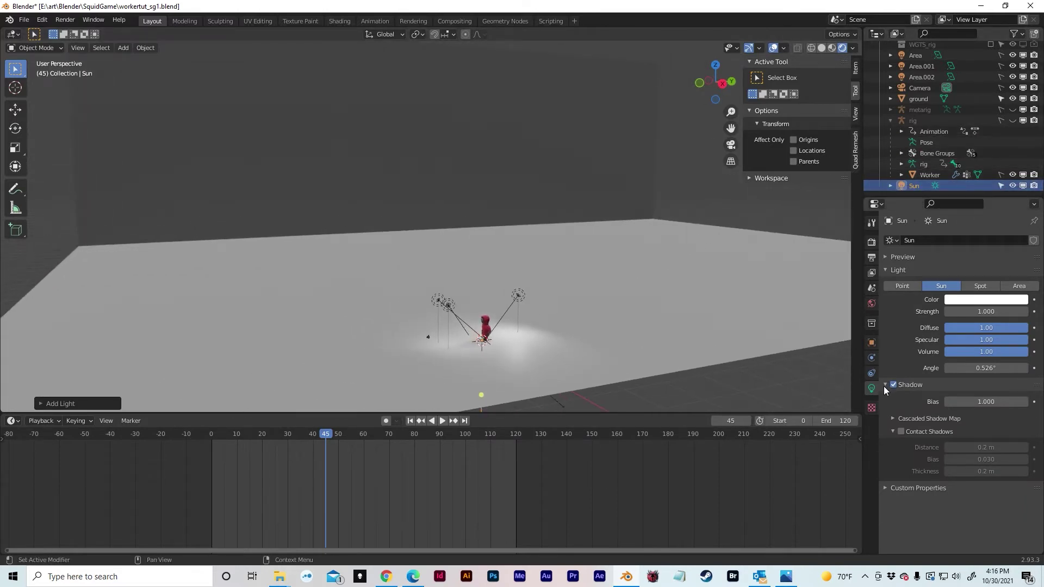
{"action": "left_click", "coordinate": [899, 430]}
{"action": "middle_click_drag", "start_coordinate": [679, 320], "coordinate": [634, 253]}
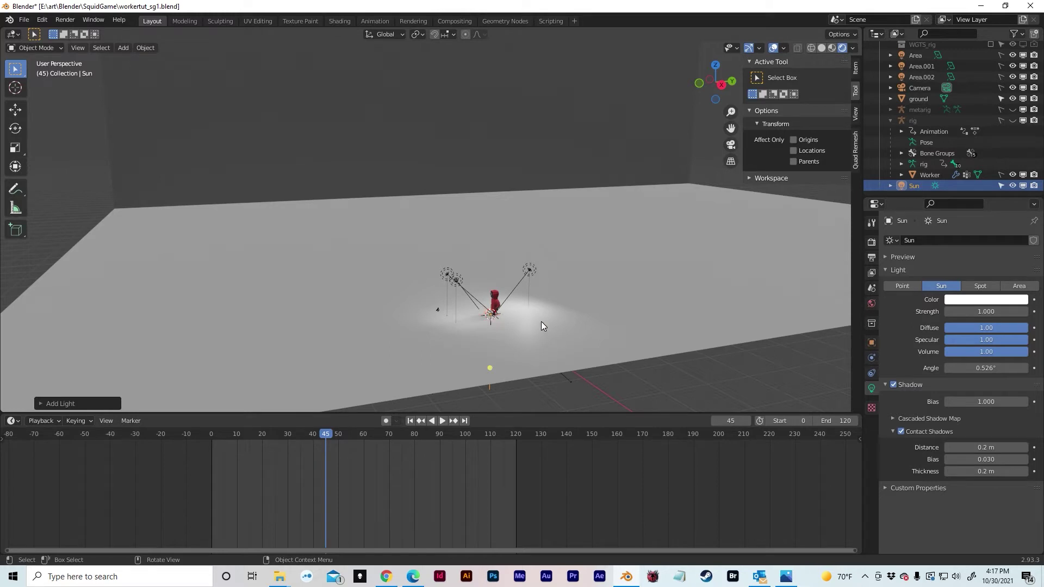
Raise the sun light along Z until it sits high above the character
{"action": "key", "text": "g"}
{"action": "key", "text": "z"}
{"action": "left_click", "coordinate": [481, 129]}
{"action": "middle_click_drag", "start_coordinate": [599, 113], "coordinate": [616, 155], "text": "shift"}
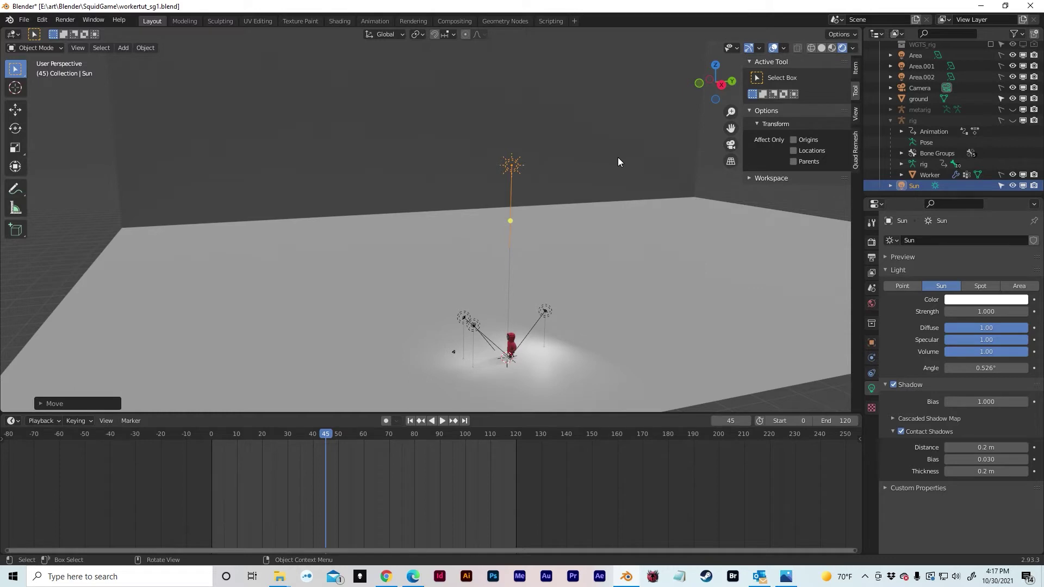
Rotate the sun light around the global X axis until it shines almost horizontally across the ground
{"action": "key", "text": "g"}
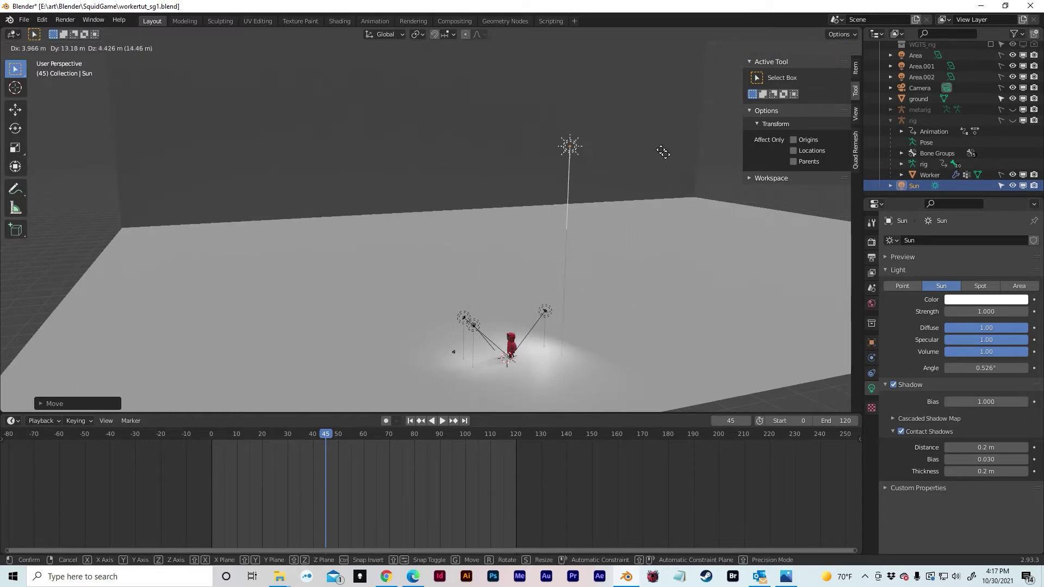
{"action": "left_click", "coordinate": [569, 137]}
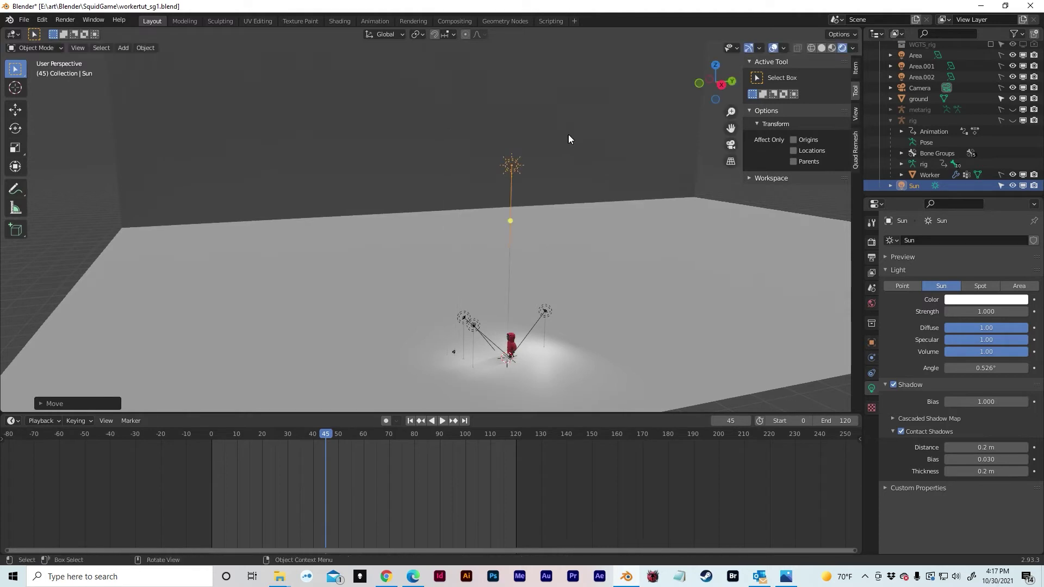
{"action": "middle_click_drag", "start_coordinate": [574, 138], "coordinate": [531, 110]}
{"action": "key", "text": "r"}
{"action": "key", "text": "x"}
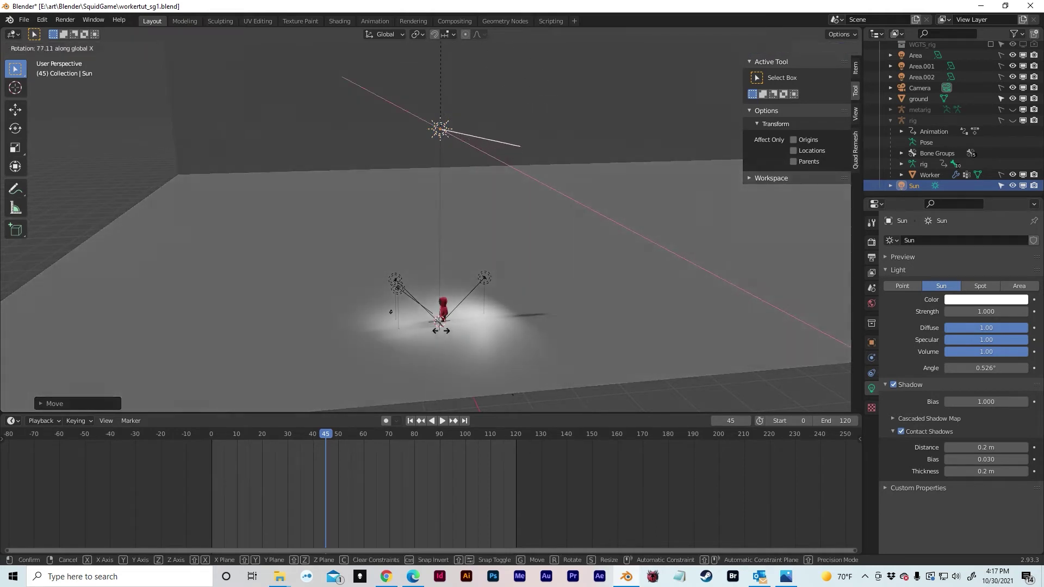
{"action": "left_click", "coordinate": [424, 308]}
{"action": "middle_click_drag", "start_coordinate": [304, 260], "coordinate": [371, 187]}
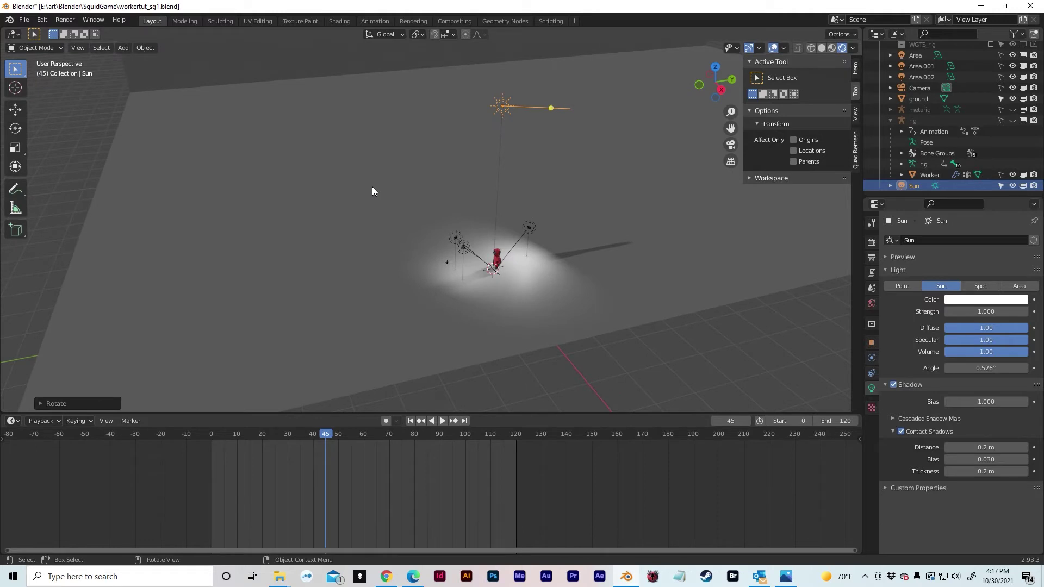
Move the sun light along negative Y, well away from the character
{"action": "key", "text": "g"}
{"action": "key", "text": "y"}
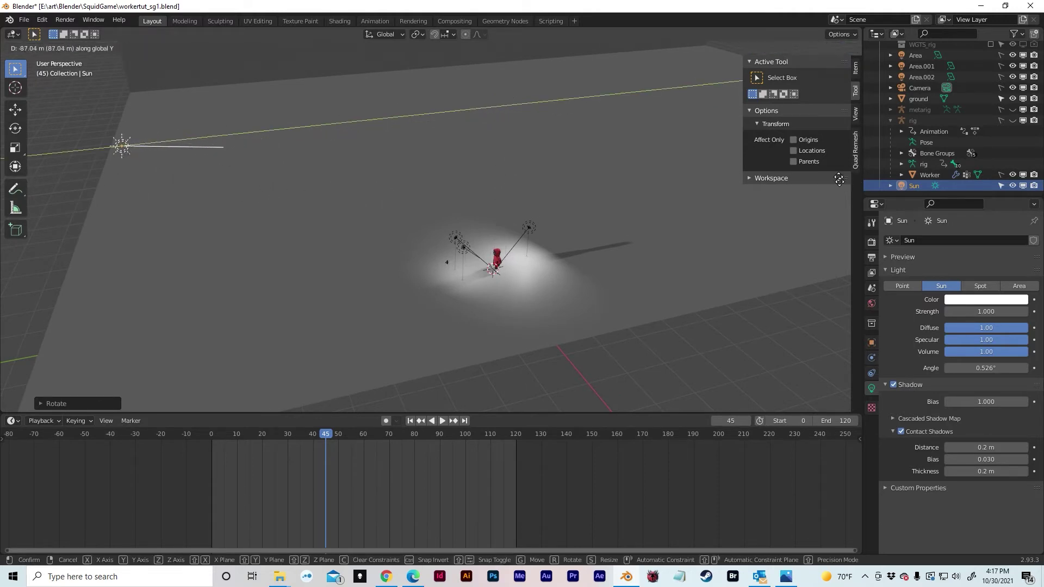
{"action": "left_click", "coordinate": [535, 170]}
{"action": "middle_click_drag", "start_coordinate": [535, 171], "coordinate": [387, 123]}
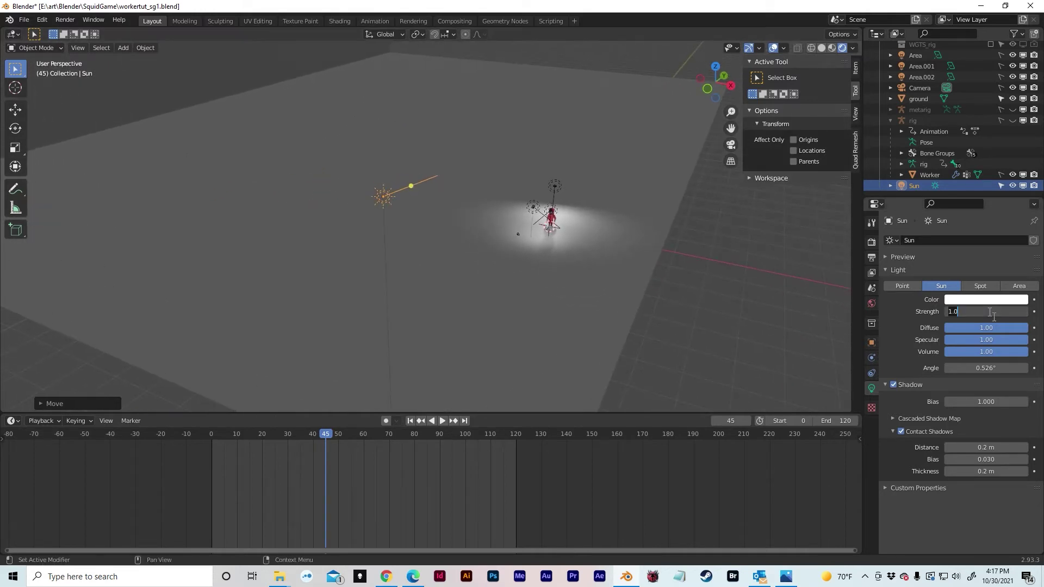
Set the sun light's strength to 3 and raise it to 5
{"action": "key", "text": "BackSpace"}
{"action": "key", "text": "BackSpace"}
{"action": "key", "text": "BackSpace"}
{"action": "type", "text": "3"}
{"action": "key", "text": "Return"}
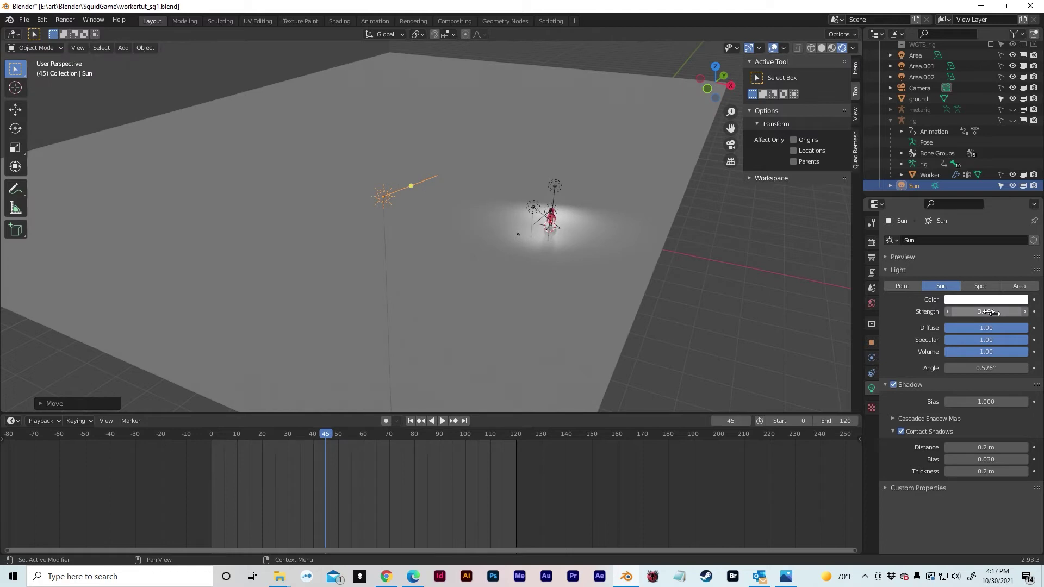
{"action": "key", "text": "BackSpace"}
{"action": "key", "text": "BackSpace"}
{"action": "key", "text": "BackSpace"}
{"action": "type", "text": "5"}
{"action": "key", "text": "Return"}
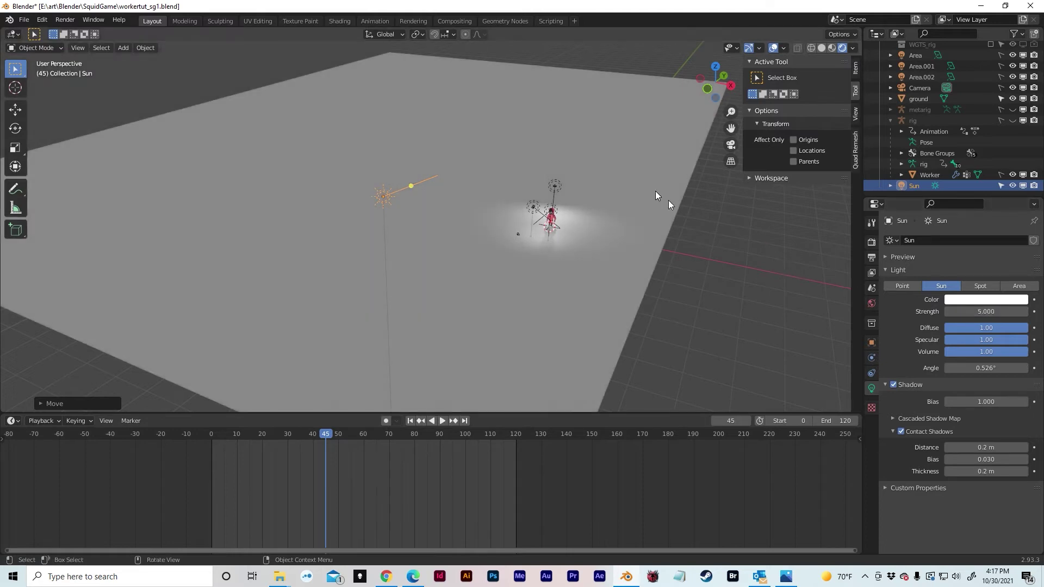
Hide the three area lights Area, Area.001 and Area.002 in the viewport so only the sun lights the scene
{"action": "middle_click_drag", "start_coordinate": [668, 201], "coordinate": [747, 165]}
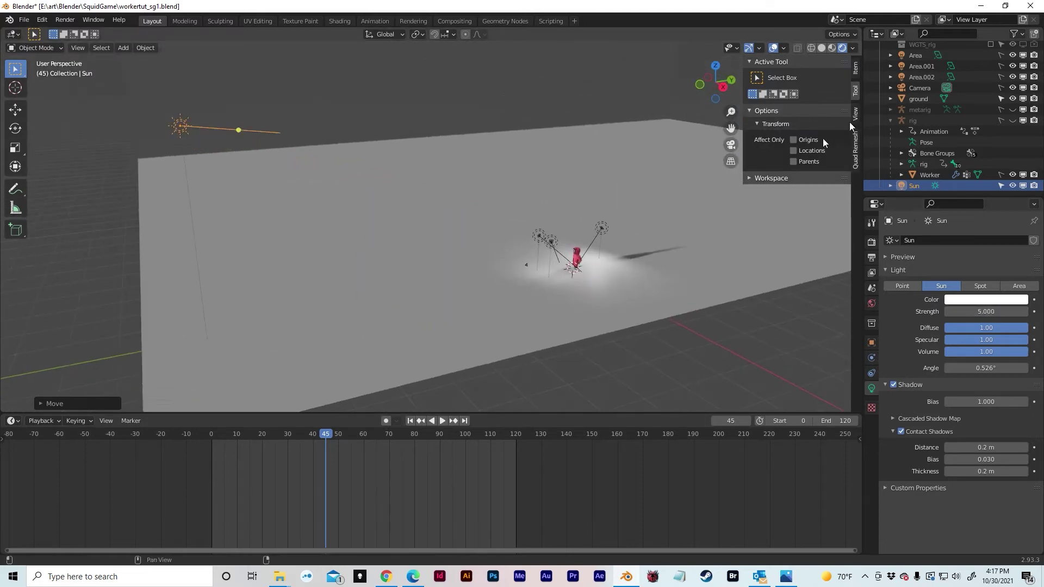
{"action": "left_click", "coordinate": [1012, 55]}
{"action": "left_click", "coordinate": [1013, 66]}
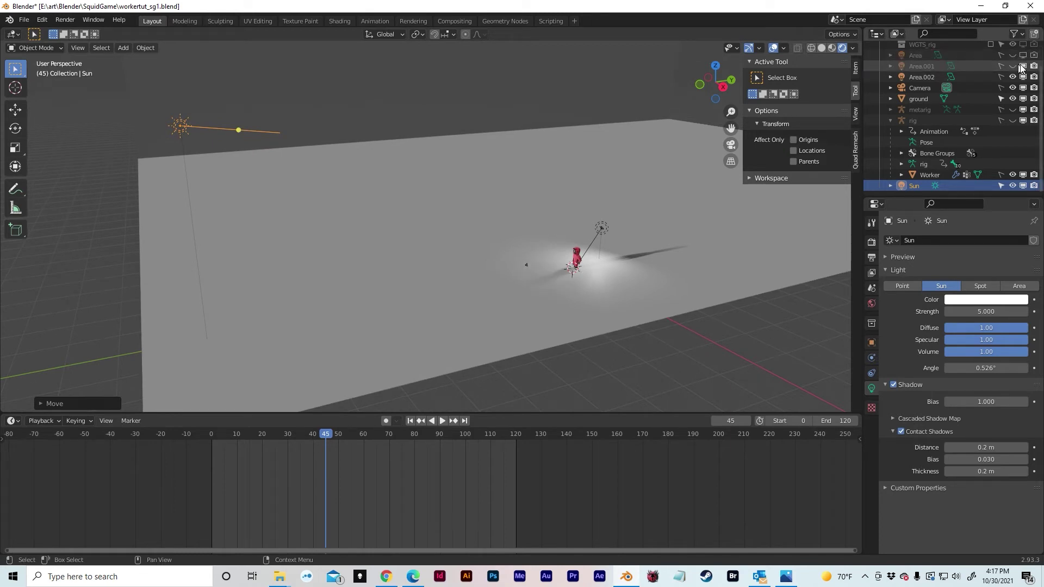
{"action": "left_click", "coordinate": [1012, 77]}
Tilt the sun light downward by about 10° around the global X axis
{"action": "middle_click_drag", "start_coordinate": [753, 206], "coordinate": [664, 179], "text": "shift"}
{"action": "scroll", "coordinate": [653, 160], "scroll_direction": "up", "scroll_amount": 3}
{"action": "middle_click_drag", "start_coordinate": [641, 142], "coordinate": [560, 236]}
{"action": "scroll", "coordinate": [485, 184], "scroll_direction": "down", "scroll_amount": 8}
{"action": "scroll", "coordinate": [549, 243], "scroll_direction": "down", "scroll_amount": 4}
{"action": "key", "text": "r"}
{"action": "key", "text": "x"}
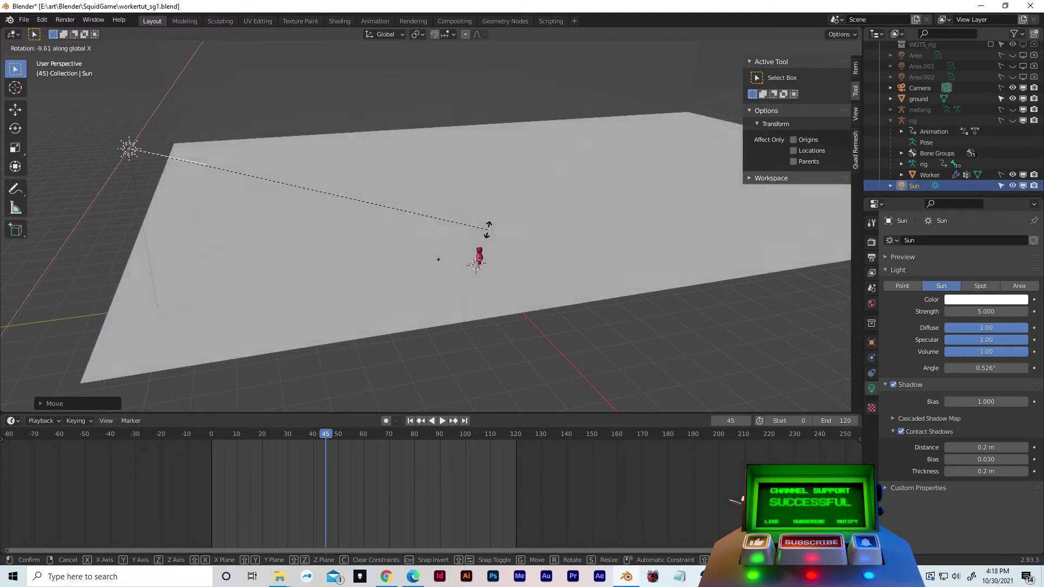
{"action": "left_click", "coordinate": [478, 235]}
Fine-tune the sun light's tilt around X slightly further down to shorten the character's shadow
{"action": "middle_click_drag", "start_coordinate": [477, 235], "coordinate": [484, 181]}
{"action": "scroll", "coordinate": [449, 228], "scroll_direction": "up", "scroll_amount": 8}
{"action": "key", "text": "r"}
{"action": "key", "text": "x"}
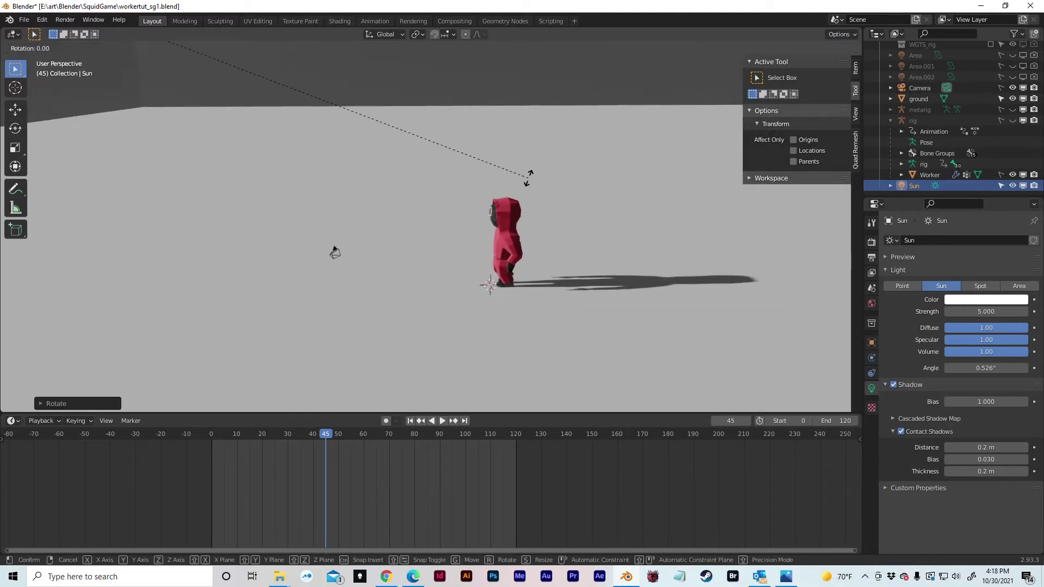
{"action": "left_click", "coordinate": [334, 252]}
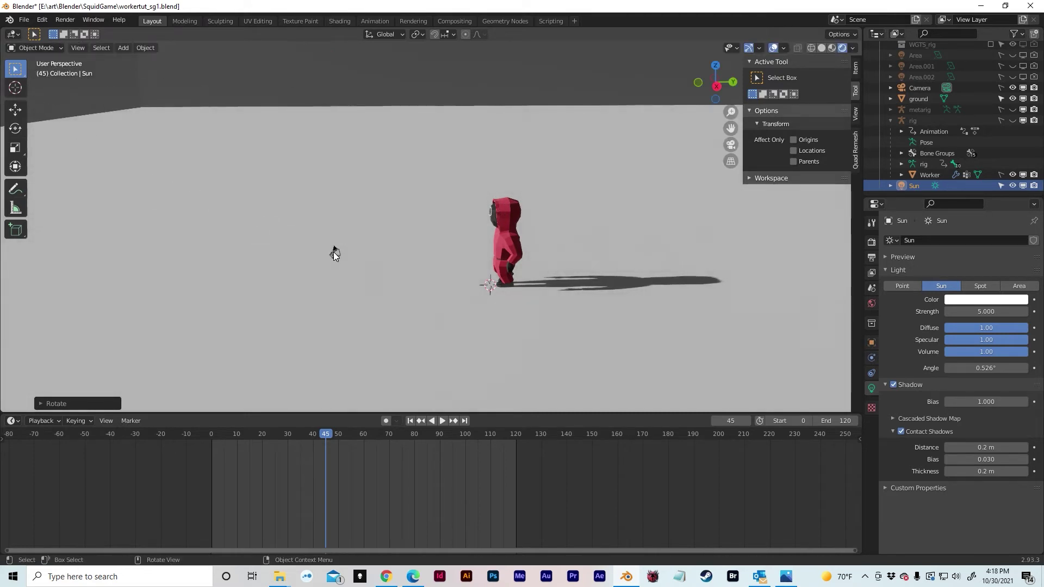
Rotate the sun light about -26° around the global X axis so it points more steeply at the ground
{"action": "scroll", "coordinate": [334, 252], "scroll_direction": "down", "scroll_amount": 6}
{"action": "middle_click_drag", "start_coordinate": [334, 252], "coordinate": [434, 294]}
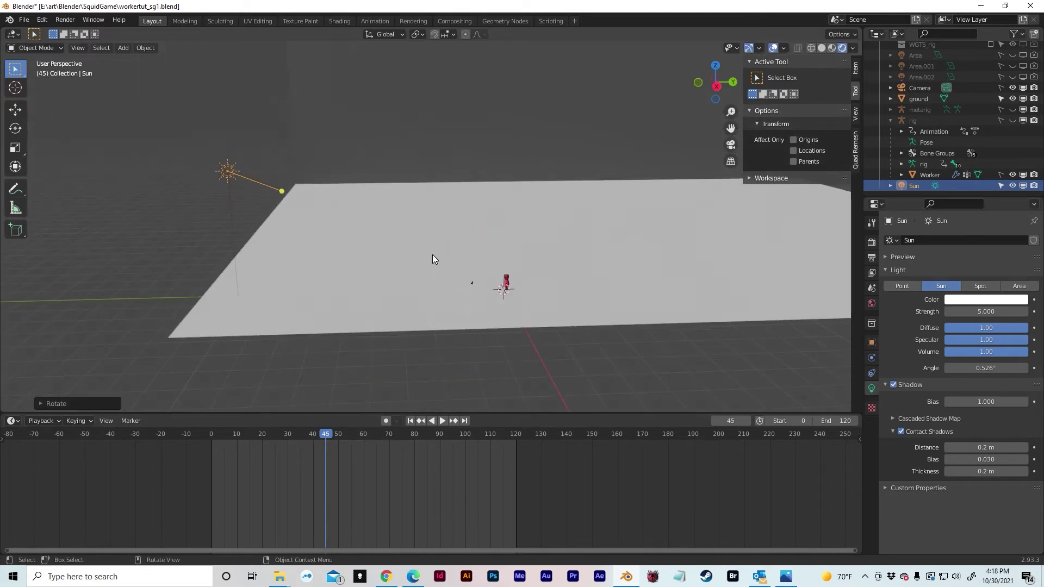
{"action": "key", "text": "r"}
{"action": "key", "text": "x"}
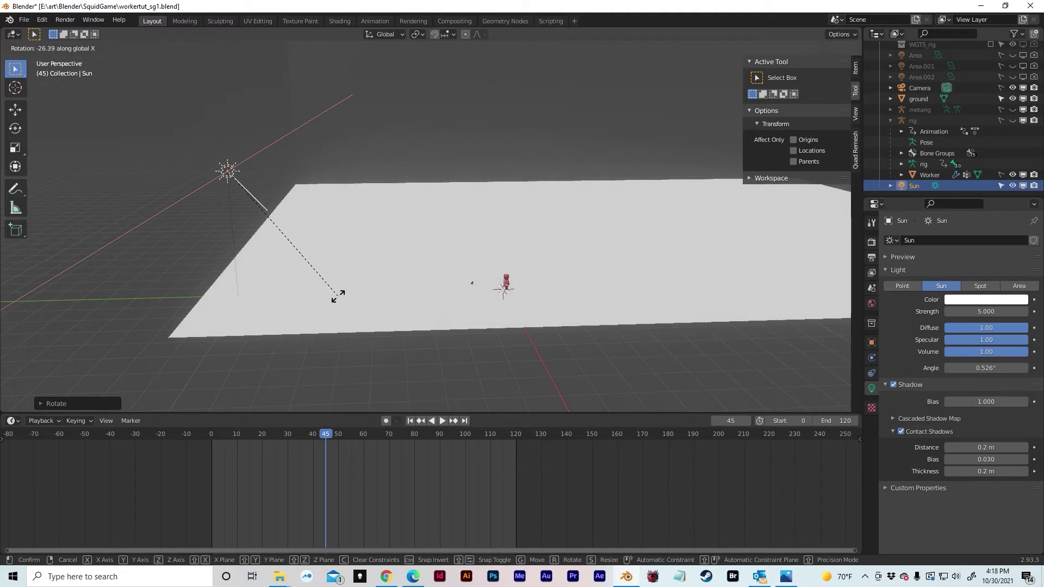
{"action": "left_click", "coordinate": [337, 297]}
Set the sun light's strength to 4 and tint its color a pale warm yellow
{"action": "middle_click_drag", "start_coordinate": [331, 272], "coordinate": [388, 241]}
{"action": "scroll", "coordinate": [246, 175], "scroll_direction": "up", "scroll_amount": 6}
{"action": "scroll", "coordinate": [333, 279], "scroll_direction": "up", "scroll_amount": 4}
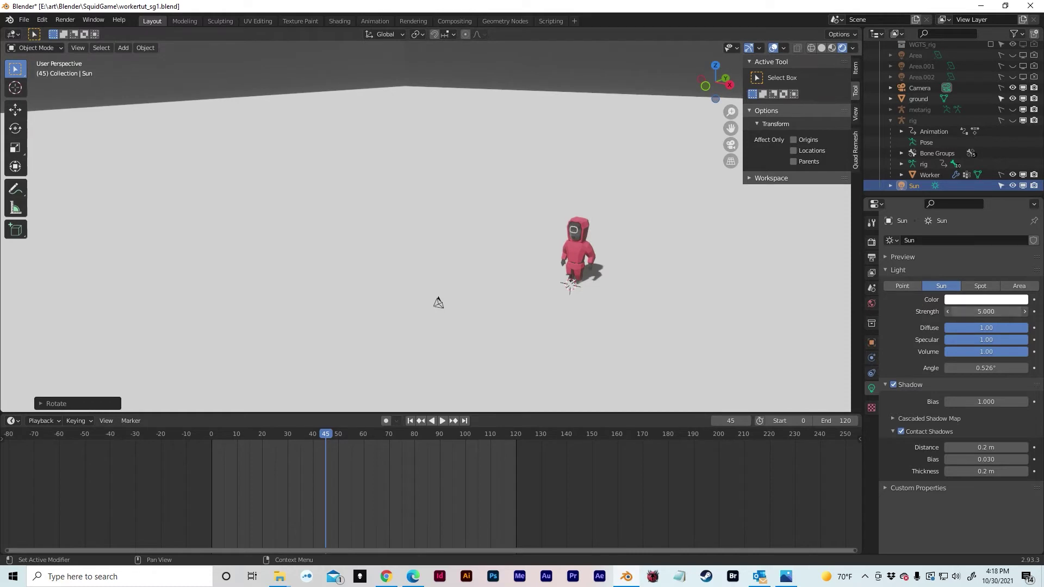
{"action": "key", "text": "Return"}
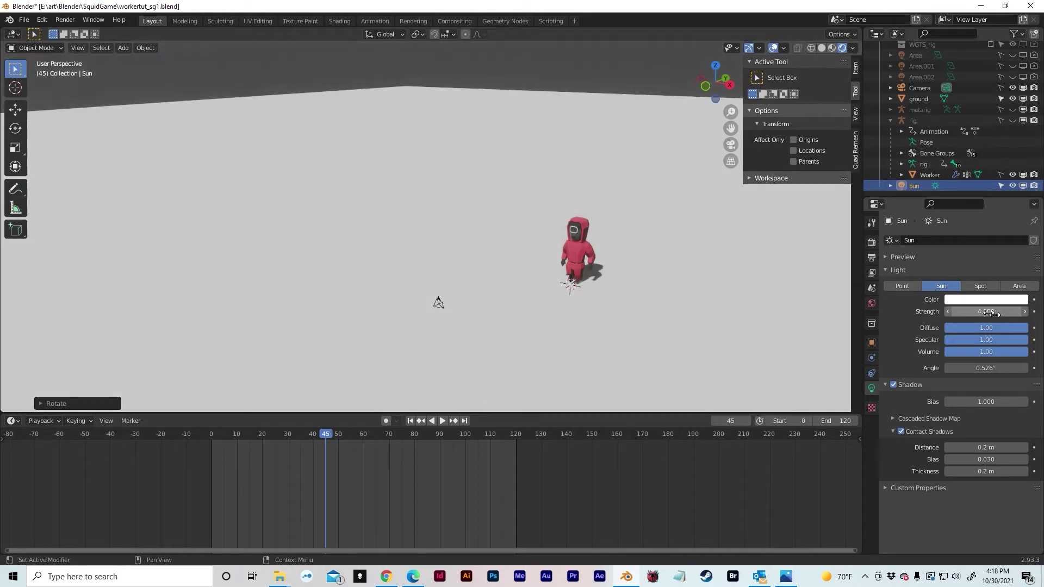
{"action": "left_click", "coordinate": [959, 300]}
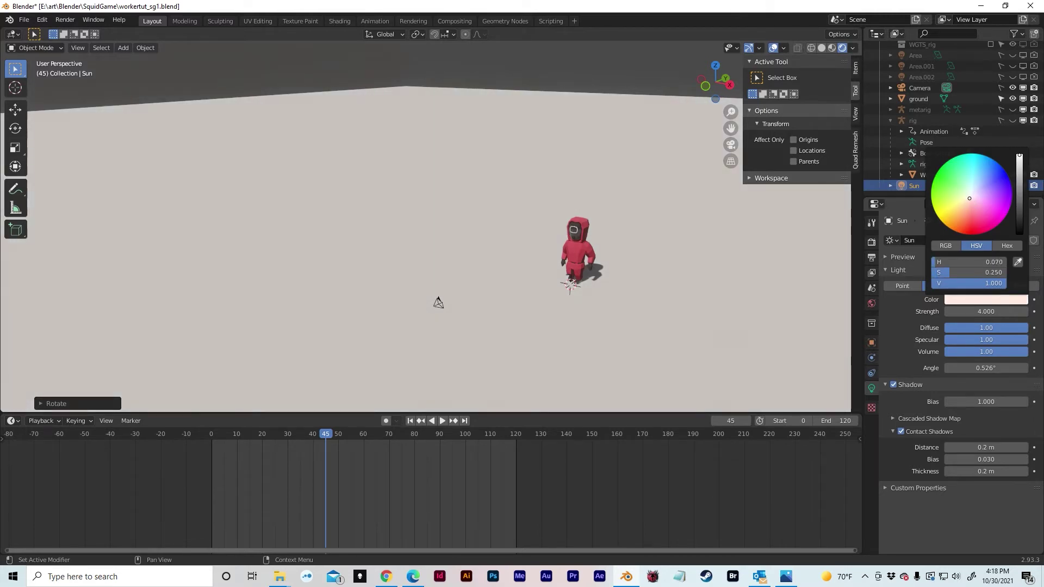
Rotate the sun light slightly around the global Z axis so it also illuminates the back wall
{"action": "middle_click_drag", "start_coordinate": [808, 270], "coordinate": [5, 358]}
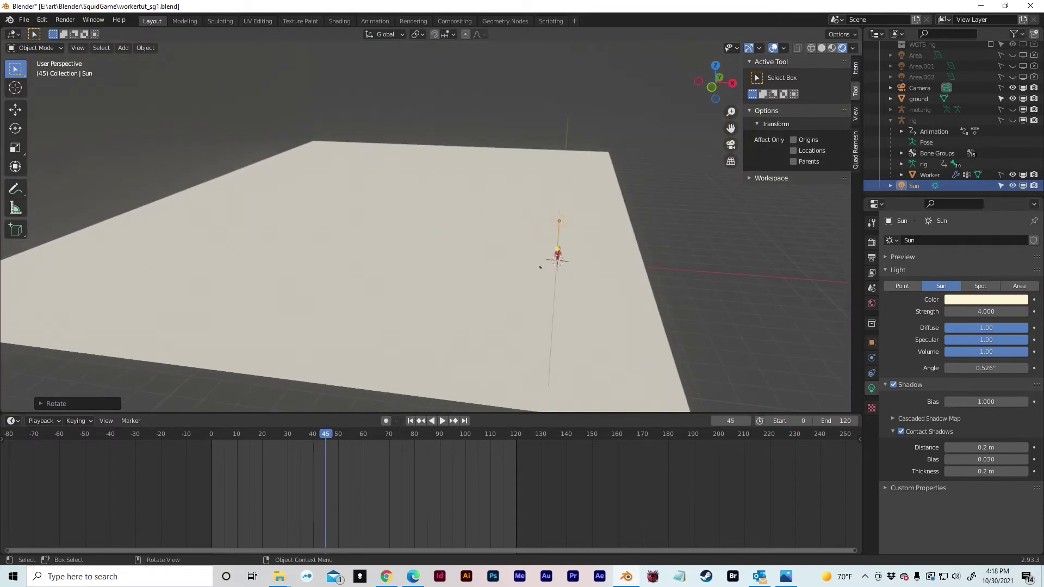
{"action": "key", "text": "r"}
{"action": "key", "text": "z"}
{"action": "left_click", "coordinate": [3, 357]}
{"action": "key", "text": "r"}
{"action": "key", "text": "z"}
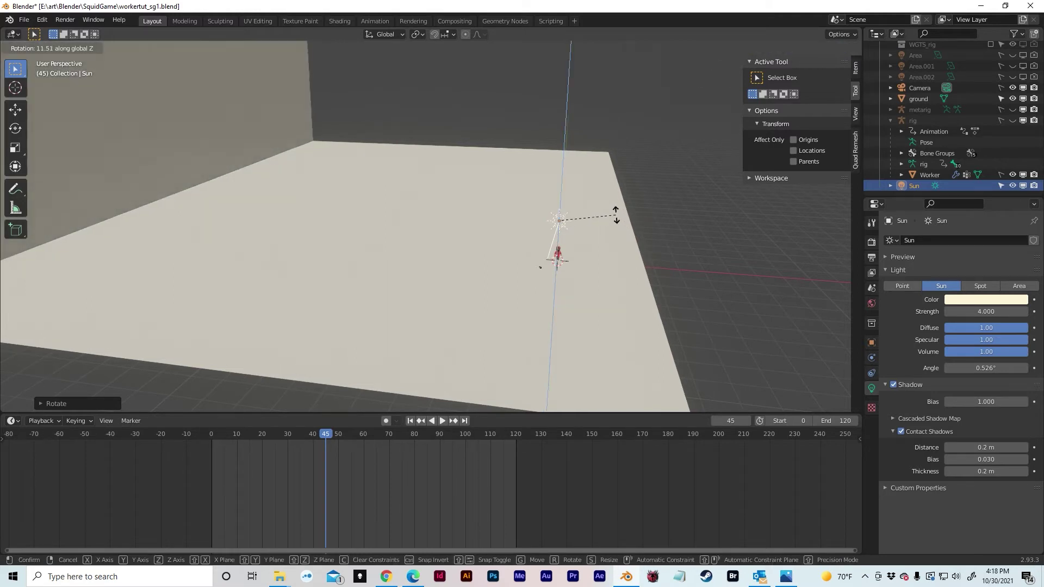
{"action": "left_click", "coordinate": [604, 208]}
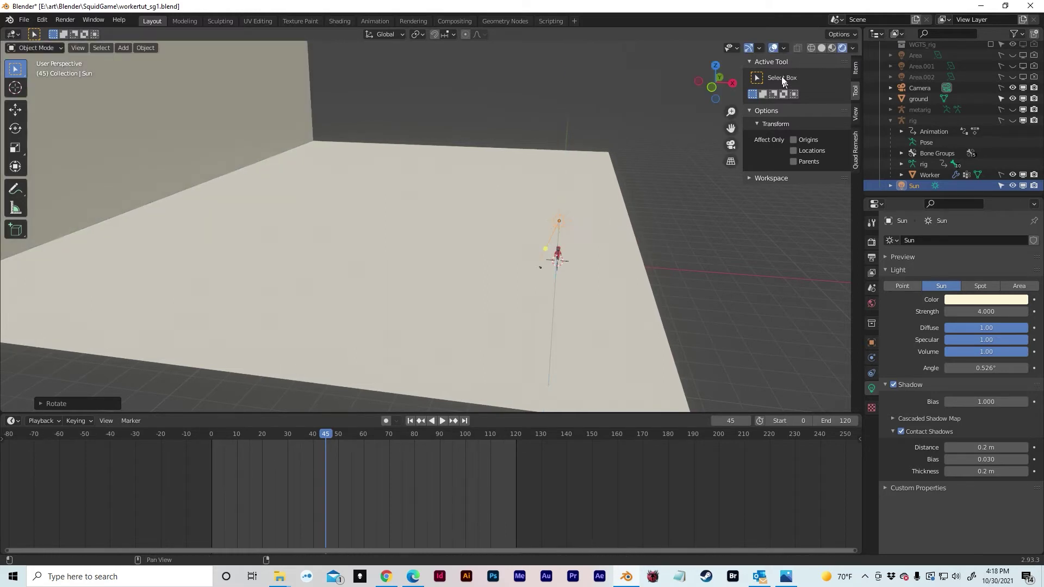
Examine the sun's lighting on the ground and back wall and the character's shadow from above and up close
{"action": "left_click", "coordinate": [715, 66]}
{"action": "middle_click_drag", "start_coordinate": [591, 333], "coordinate": [583, 250]}
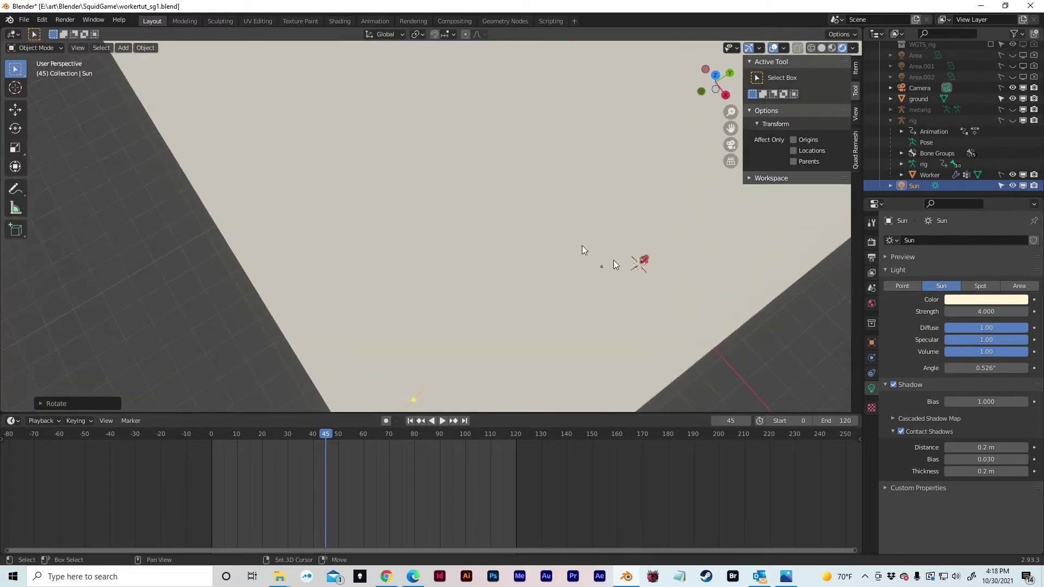
{"action": "middle_click_drag", "start_coordinate": [644, 273], "coordinate": [545, 230], "text": "shift"}
{"action": "scroll", "coordinate": [543, 225], "scroll_direction": "up", "scroll_amount": 4}
{"action": "middle_click_drag", "start_coordinate": [535, 191], "coordinate": [510, 133]}
{"action": "middle_click_drag", "start_coordinate": [716, 308], "coordinate": [494, 249], "text": "shift"}
{"action": "middle_click_drag", "start_coordinate": [499, 220], "coordinate": [550, 288]}
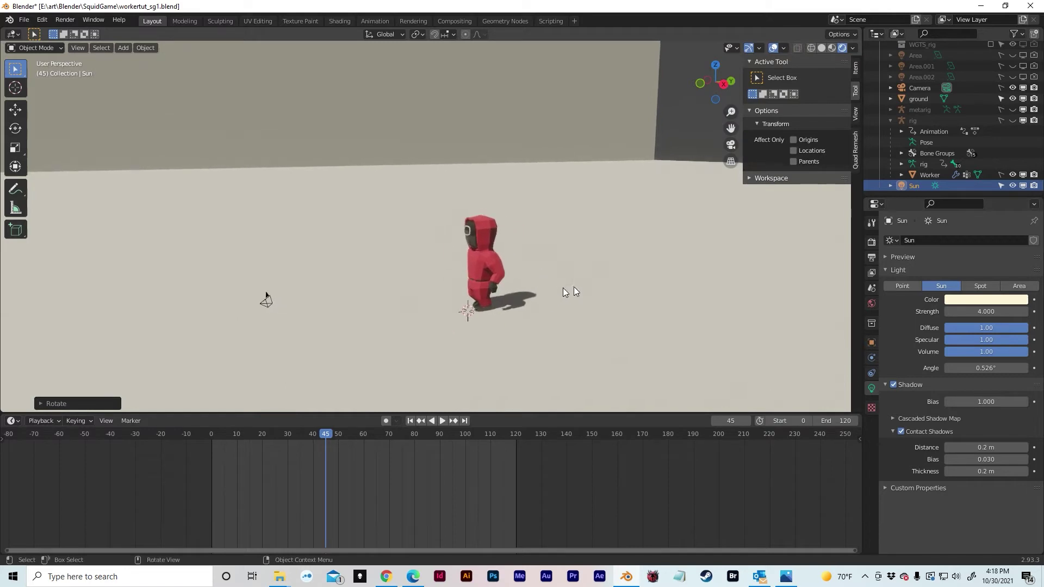
{"action": "middle_click_drag", "start_coordinate": [524, 185], "coordinate": [497, 213]}
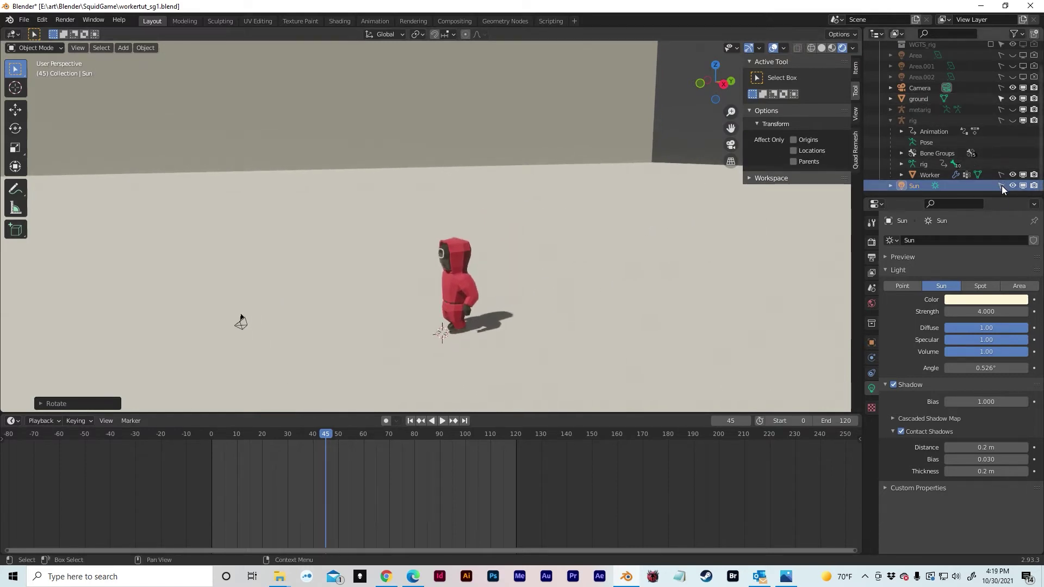
{"action": "middle_click_drag", "start_coordinate": [516, 237], "coordinate": [540, 210], "text": "shift"}
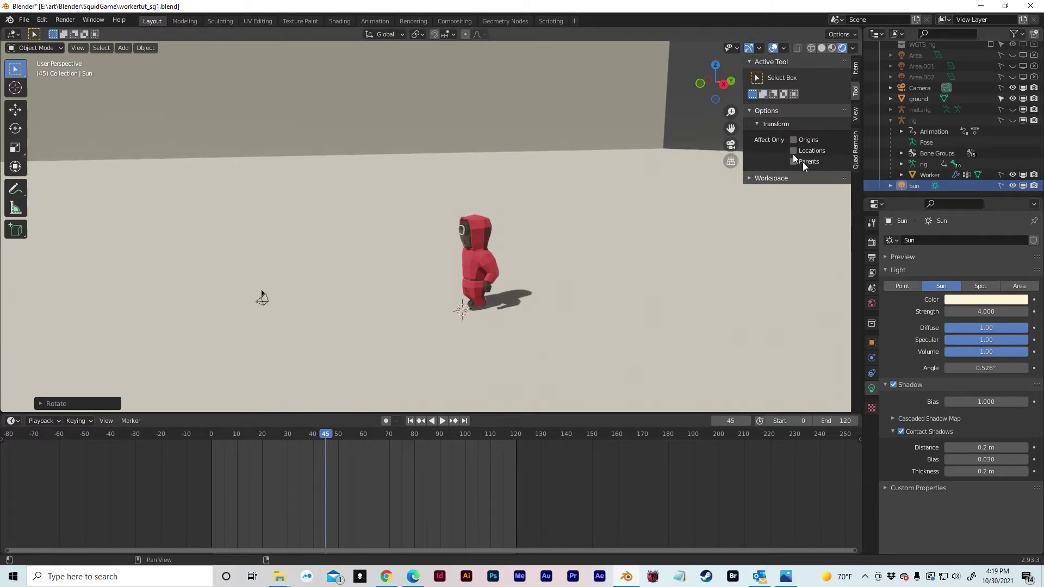
Create a new material on the ground object with a muted light-blue base color of about H 0.569, S 0.529, V 0.638
{"action": "left_click", "coordinate": [980, 102]}
{"action": "middle_click_drag", "start_coordinate": [666, 256], "coordinate": [603, 271], "text": "shift"}
{"action": "left_click", "coordinate": [871, 434]}
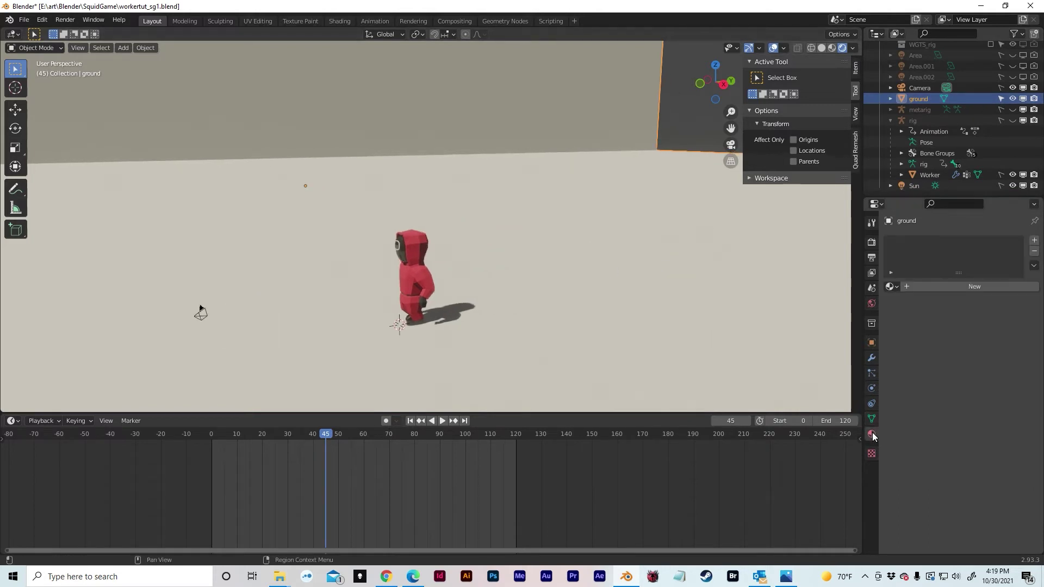
{"action": "left_click", "coordinate": [905, 286]}
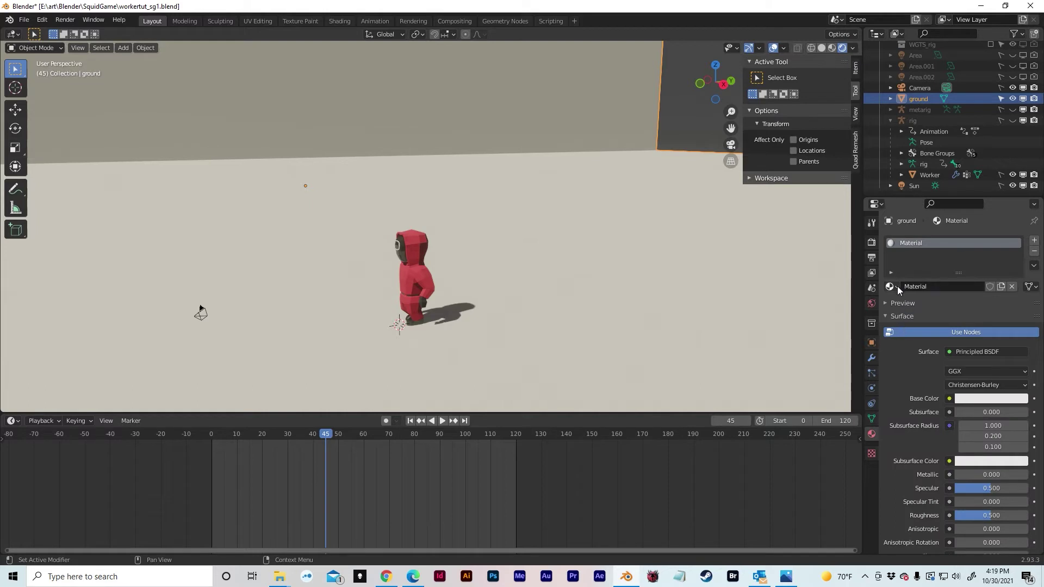
{"action": "left_click", "coordinate": [972, 400]}
{"action": "left_click_drag", "start_coordinate": [972, 282], "coordinate": [976, 275]}
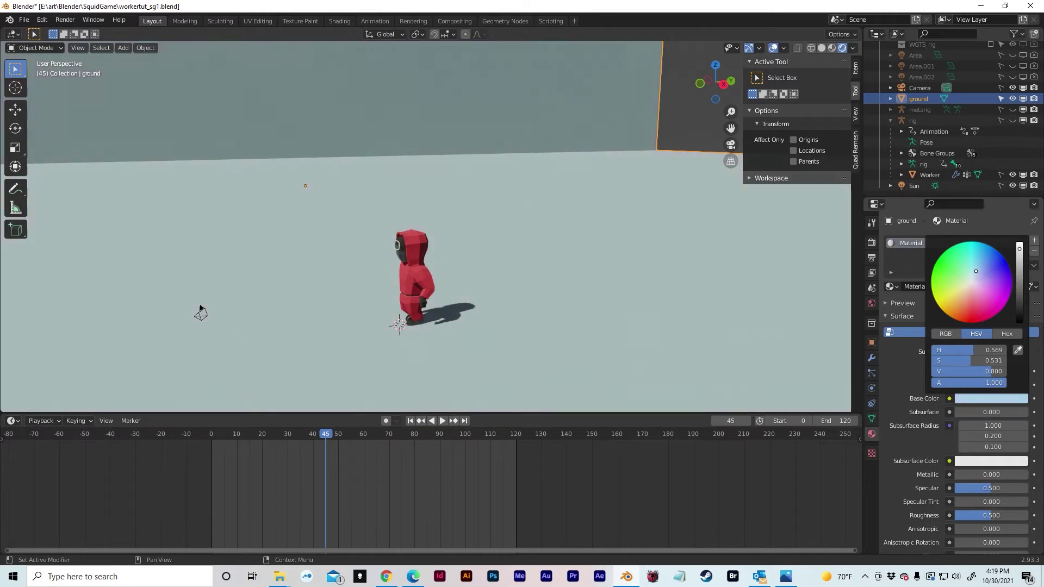
{"action": "left_click_drag", "start_coordinate": [1019, 250], "coordinate": [1019, 256]}
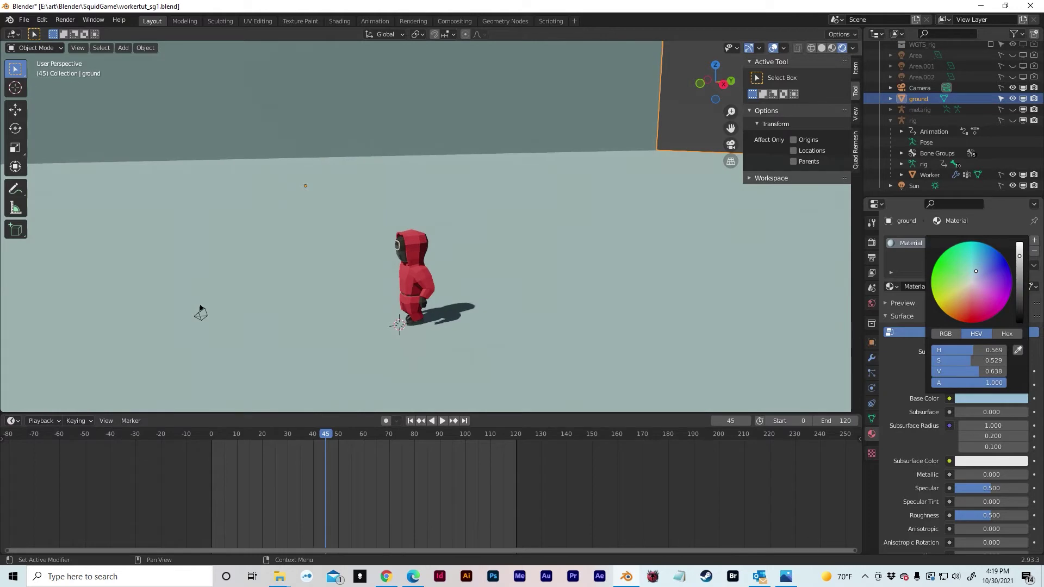
Bevel the edge between ground and back wall with 18 segments and a width of about 0.198 m, and return to Object Mode
{"action": "middle_click_drag", "start_coordinate": [624, 160], "coordinate": [617, 190], "text": "shift"}
{"action": "middle_click_drag", "start_coordinate": [618, 190], "coordinate": [528, 226]}
{"action": "middle_click_drag", "start_coordinate": [527, 226], "coordinate": [546, 212]}
{"action": "key", "text": "Tab"}
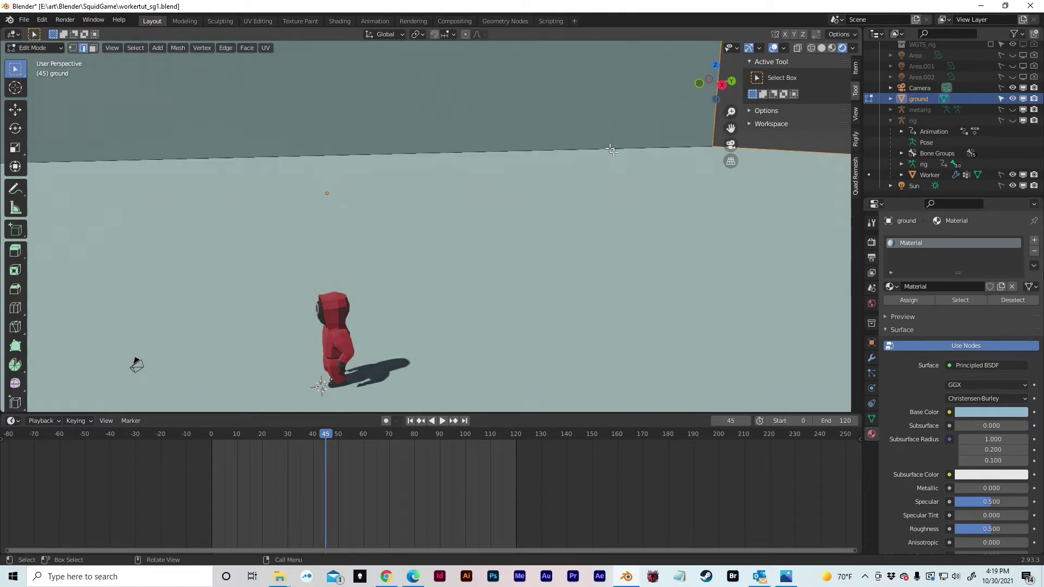
{"action": "left_click", "coordinate": [611, 150]}
{"action": "middle_click_drag", "start_coordinate": [611, 149], "coordinate": [679, 236]}
{"action": "scroll", "coordinate": [618, 160], "scroll_direction": "down", "scroll_amount": 9}
{"action": "middle_click_drag", "start_coordinate": [679, 236], "coordinate": [717, 247]}
{"action": "middle_click_drag", "start_coordinate": [522, 250], "coordinate": [738, 236], "text": "shift"}
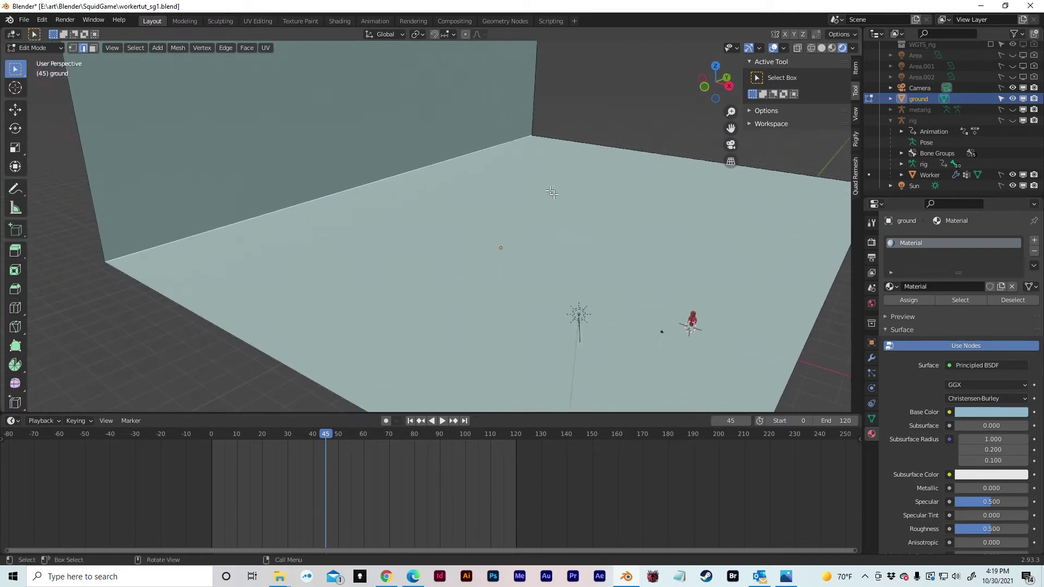
{"action": "key", "text": "ctrl+b"}
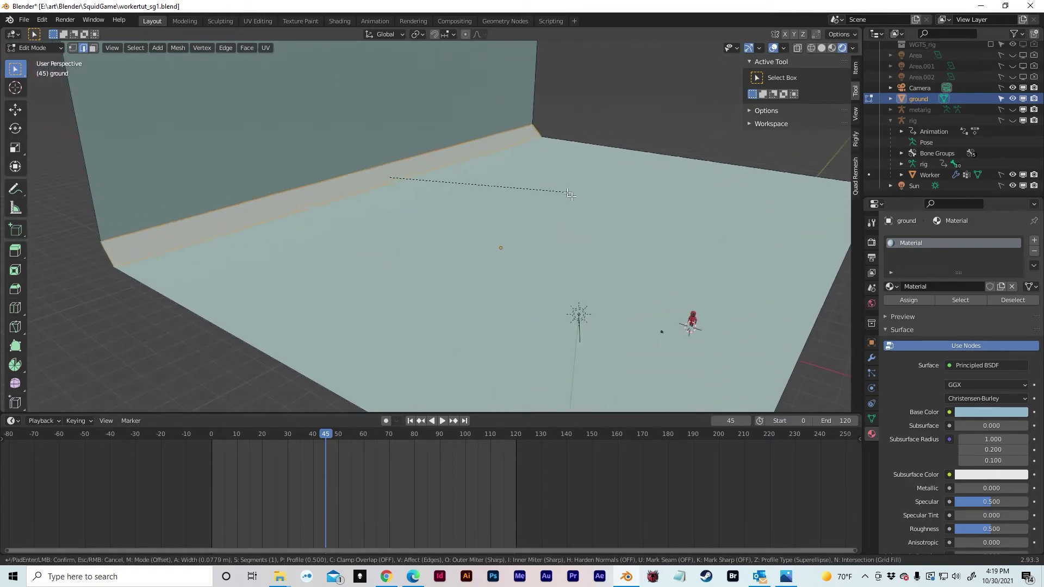
{"action": "scroll", "coordinate": [587, 200], "scroll_direction": "up", "scroll_amount": 7}
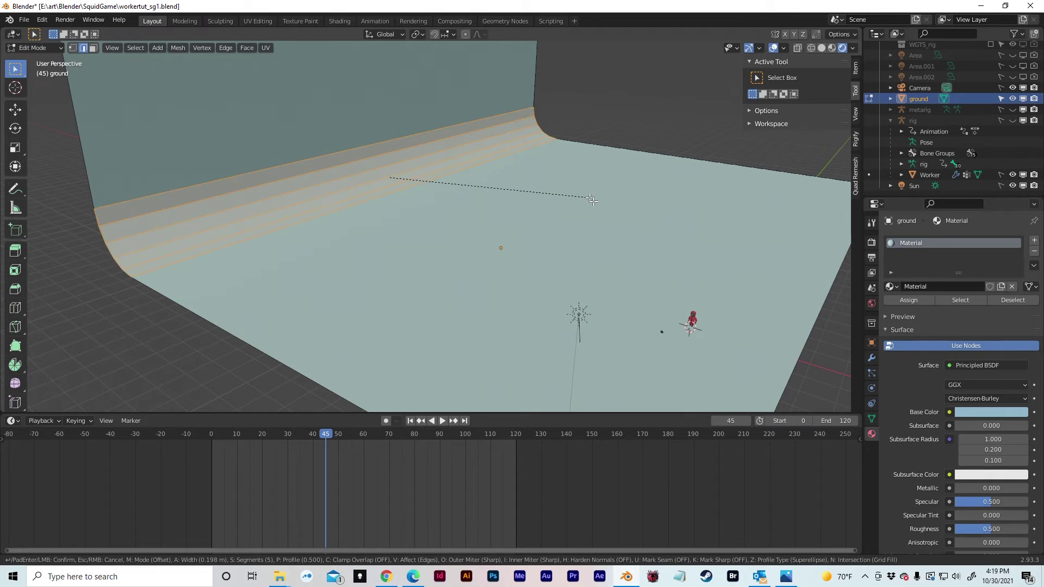
{"action": "scroll", "coordinate": [591, 200], "scroll_direction": "up", "scroll_amount": 3}
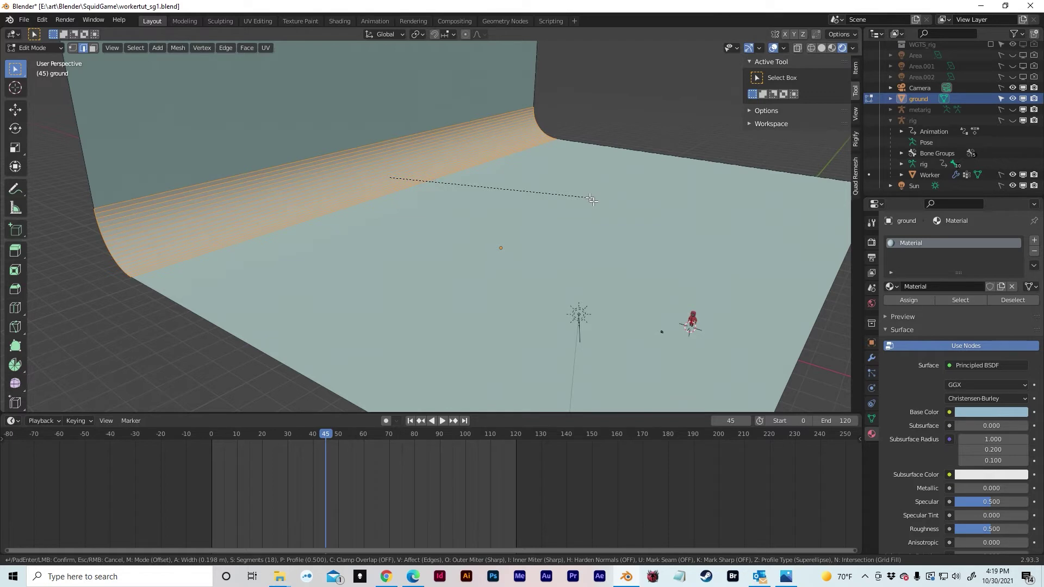
{"action": "left_click", "coordinate": [591, 200]}
{"action": "key", "text": "Tab"}
{"action": "middle_click_drag", "start_coordinate": [643, 152], "coordinate": [457, 146]}
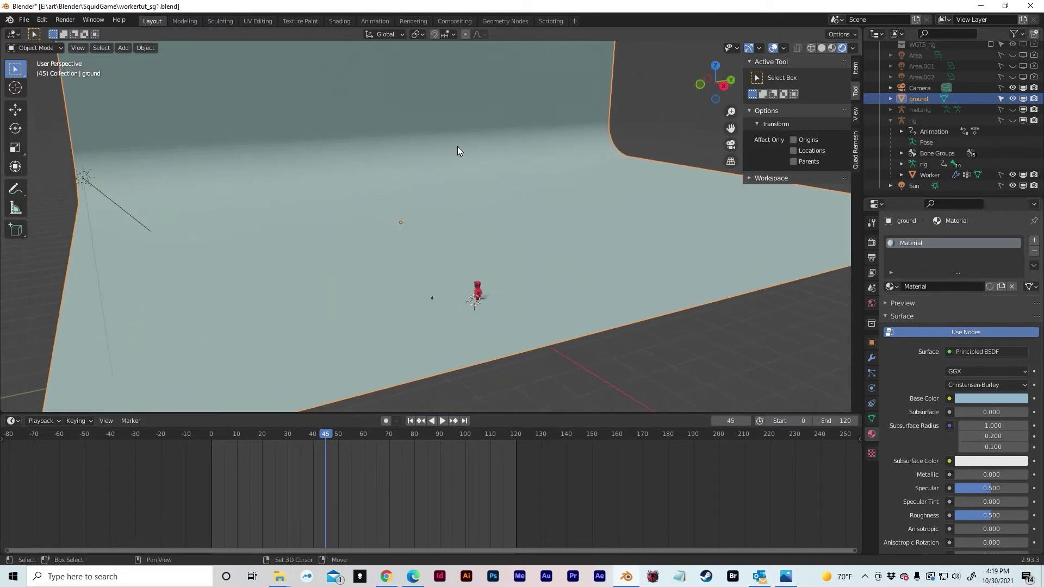
Shade the ground object smooth so the bevel blends into the back wall
{"action": "right_click", "coordinate": [508, 181]}
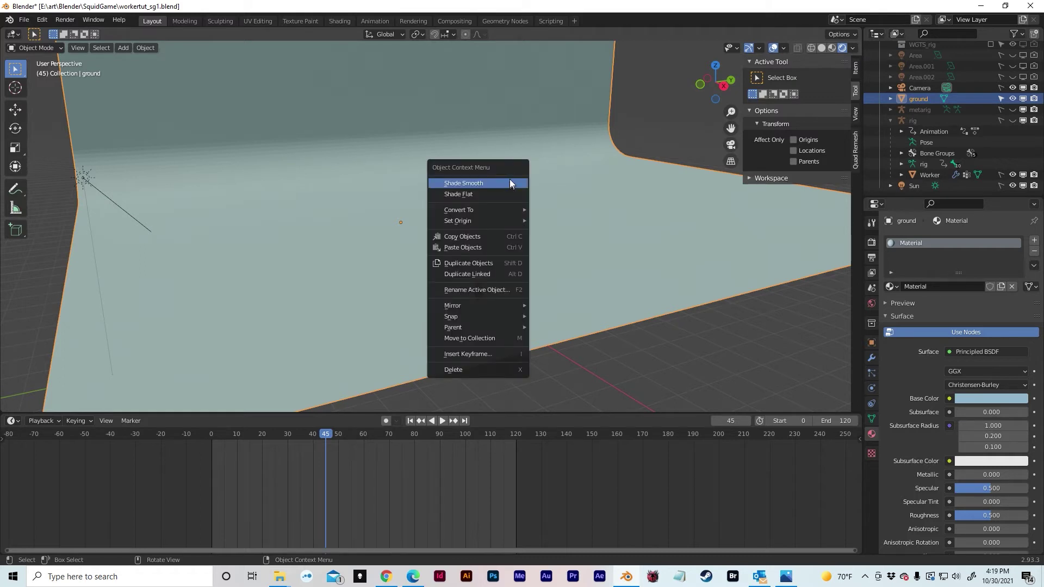
{"action": "left_click", "coordinate": [501, 184]}
{"action": "middle_click_drag", "start_coordinate": [552, 177], "coordinate": [530, 193]}
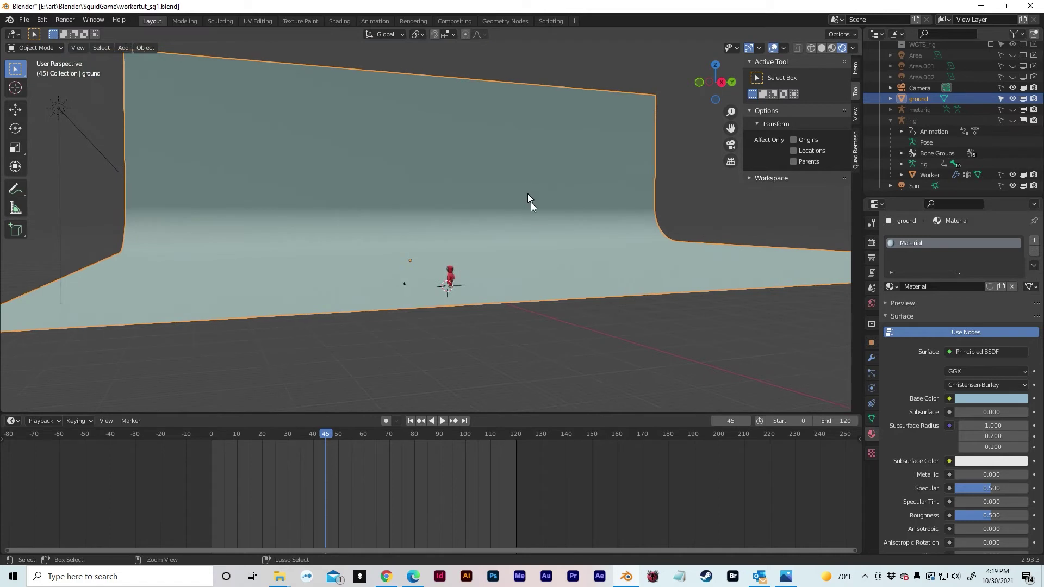
Examine the smoothed curve between ground and back wall, and how the character sits against the backdrop
{"action": "scroll", "coordinate": [525, 181], "scroll_direction": "up", "scroll_amount": 5}
{"action": "middle_click_drag", "start_coordinate": [562, 265], "coordinate": [523, 239], "text": "shift"}
{"action": "middle_click_drag", "start_coordinate": [448, 204], "coordinate": [508, 206]}
{"action": "middle_click_drag", "start_coordinate": [508, 206], "coordinate": [188, 296], "text": "shift"}
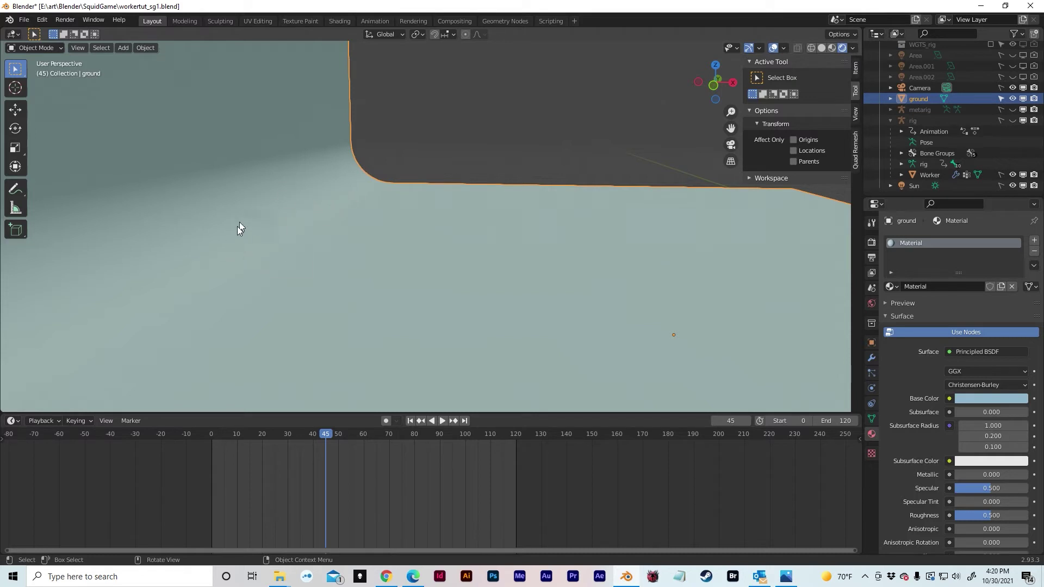
{"action": "middle_click_drag", "start_coordinate": [532, 155], "coordinate": [445, 144], "text": "shift"}
{"action": "middle_click_drag", "start_coordinate": [633, 204], "coordinate": [363, 154]}
{"action": "scroll", "coordinate": [364, 155], "scroll_direction": "down", "scroll_amount": 10}
{"action": "middle_click_drag", "start_coordinate": [399, 254], "coordinate": [452, 169], "text": "shift"}
{"action": "scroll", "coordinate": [388, 173], "scroll_direction": "up", "scroll_amount": 16}
{"action": "scroll", "coordinate": [387, 181], "scroll_direction": "down", "scroll_amount": 10}
{"action": "scroll", "coordinate": [406, 197], "scroll_direction": "up", "scroll_amount": 3}
{"action": "middle_click_drag", "start_coordinate": [452, 169], "coordinate": [439, 203]}
{"action": "scroll", "coordinate": [403, 197], "scroll_direction": "down", "scroll_amount": 1}
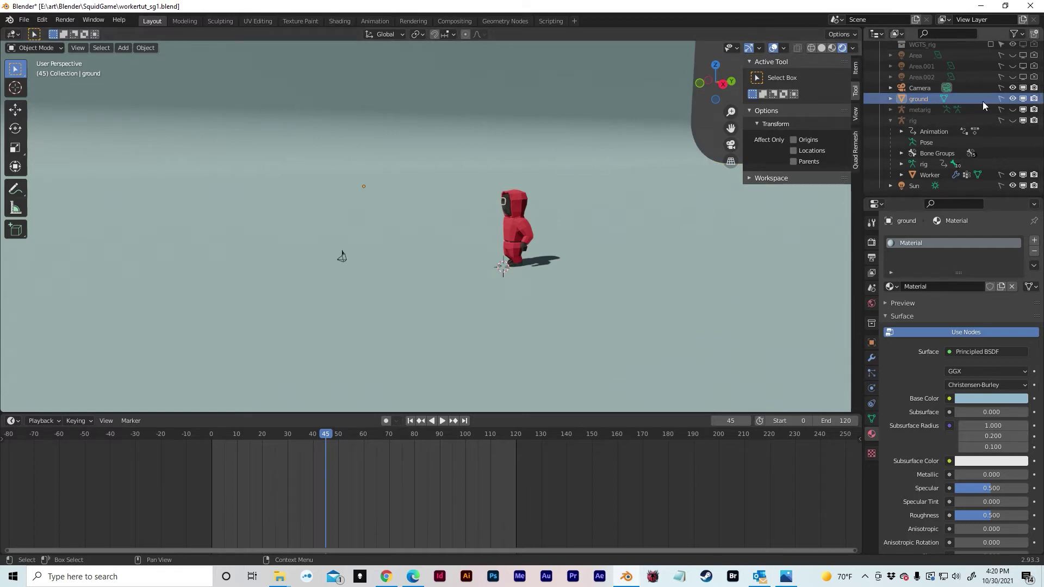
{"action": "middle_click_drag", "start_coordinate": [660, 171], "coordinate": [618, 195]}
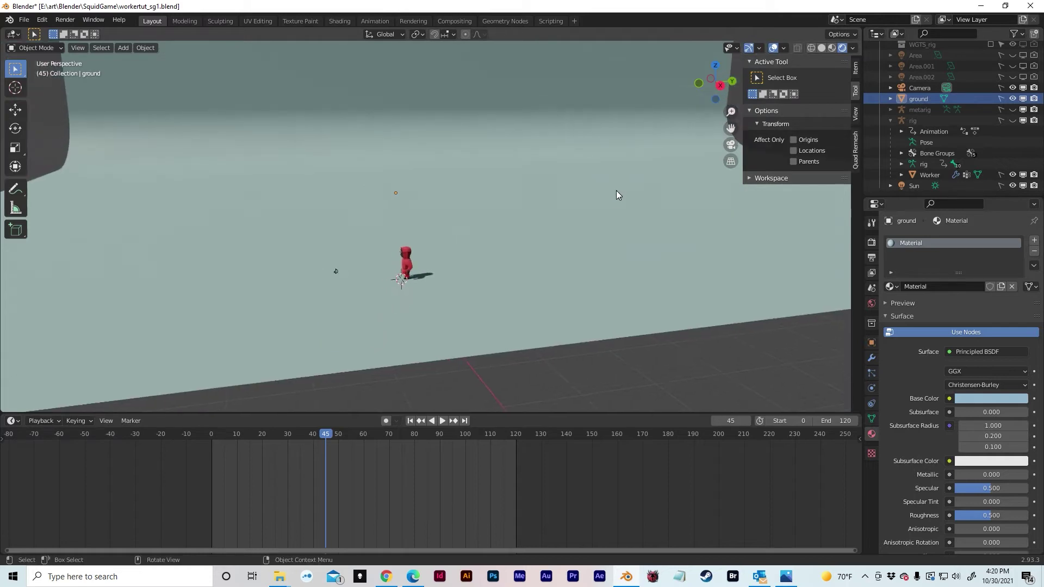
Add a plane at the character's feet and scale it up until it spans a large part of the ground
{"action": "key", "text": "shift+a"}
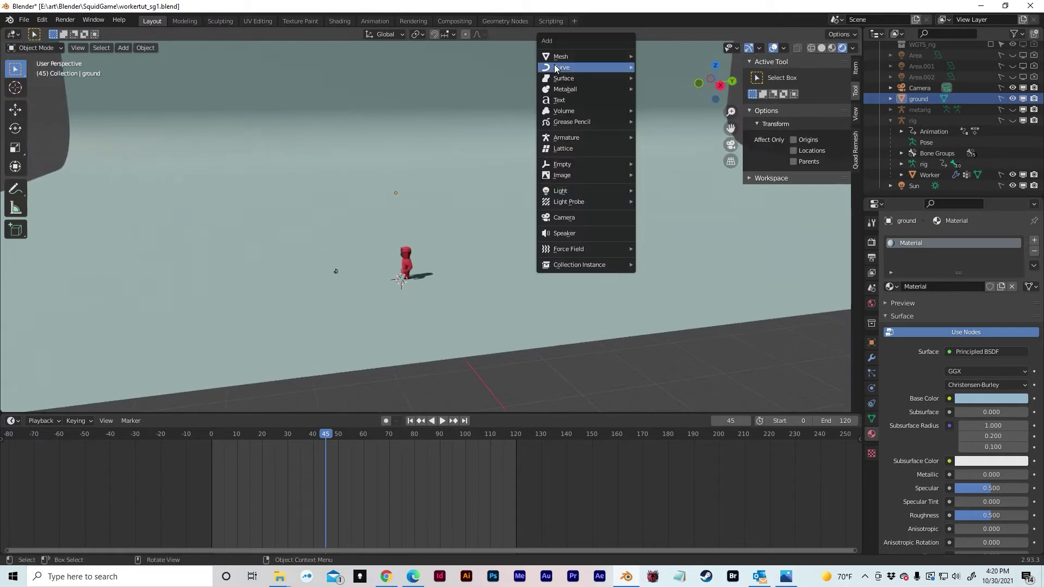
{"action": "mouse_move", "coordinate": [620, 57]}
{"action": "left_click", "coordinate": [659, 56]}
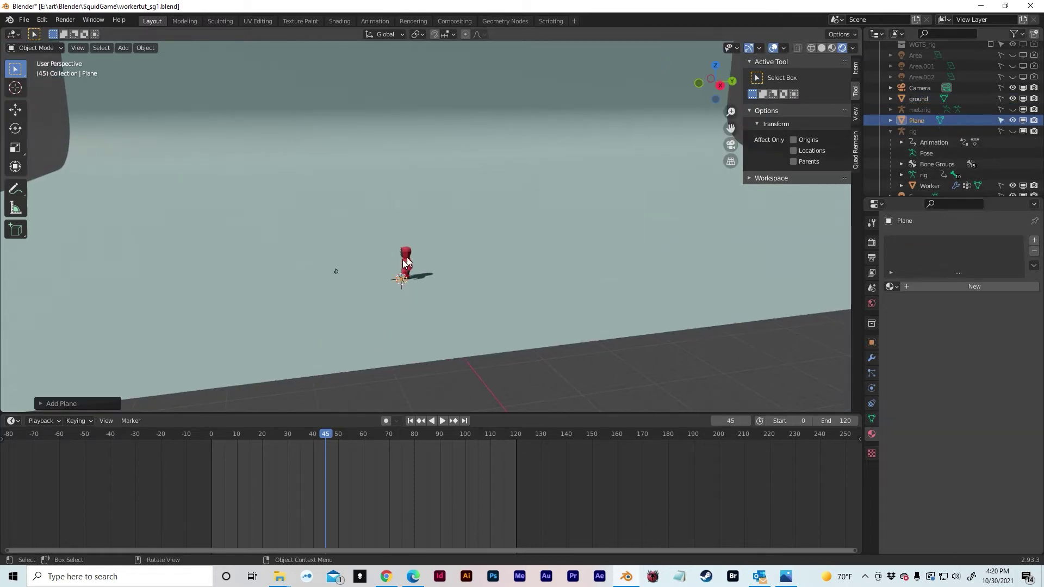
{"action": "middle_click_drag", "start_coordinate": [419, 258], "coordinate": [448, 269]}
{"action": "key", "text": "s"}
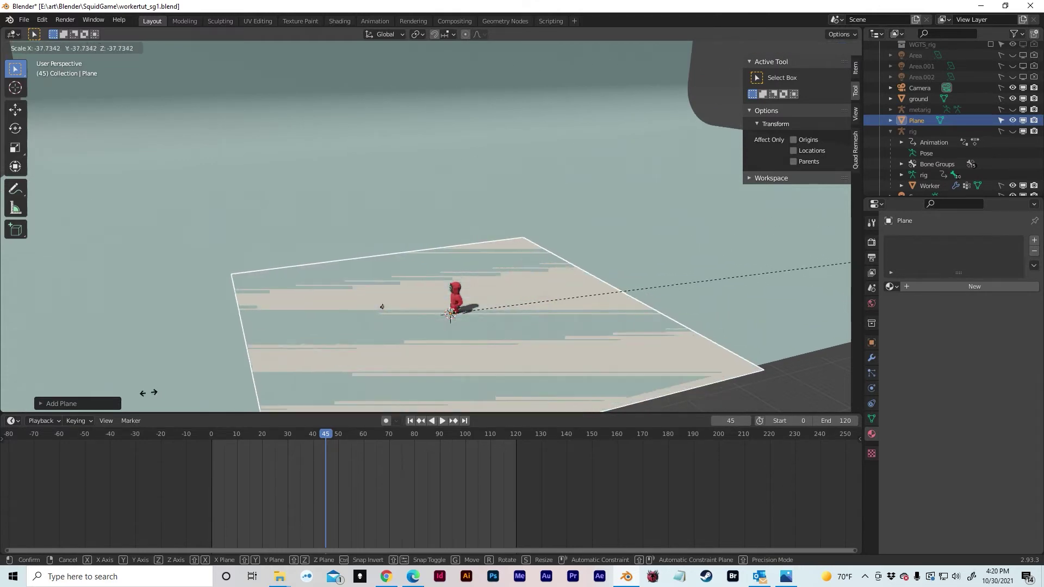
{"action": "left_click", "coordinate": [263, 355]}
{"action": "mouse_move", "coordinate": [263, 354]}
{"action": "middle_mouse_down"}
{"action": "mouse_move", "coordinate": [270, 299]}
{"action": "mouse_move", "coordinate": [261, 292]}
{"action": "mouse_move", "coordinate": [259, 302]}
{"action": "middle_mouse_up"}
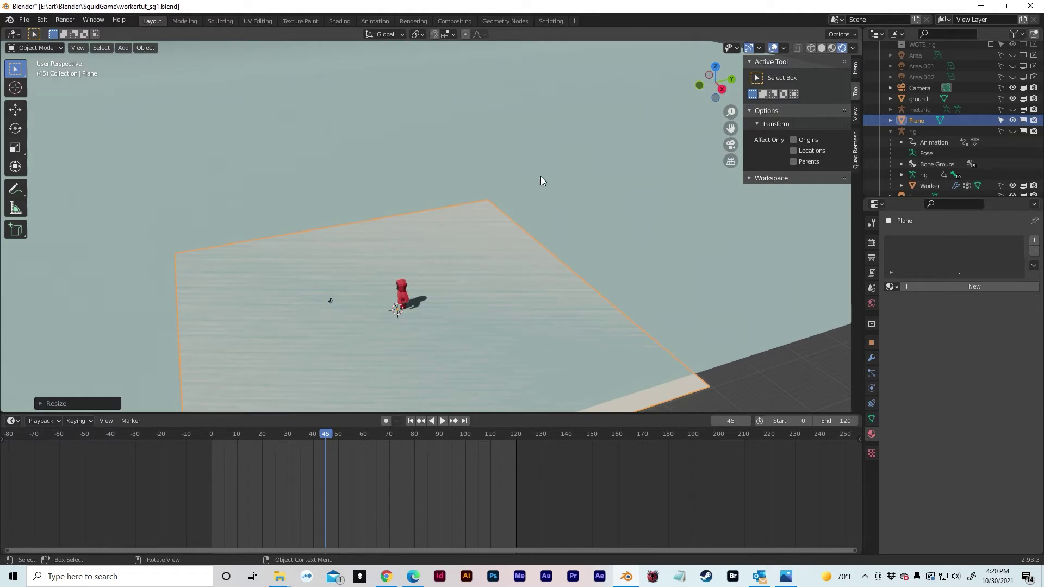
In top view, enlarge the plane further and move it about 82 m in negative X, onto the ground behind the character
{"action": "left_click", "coordinate": [715, 67]}
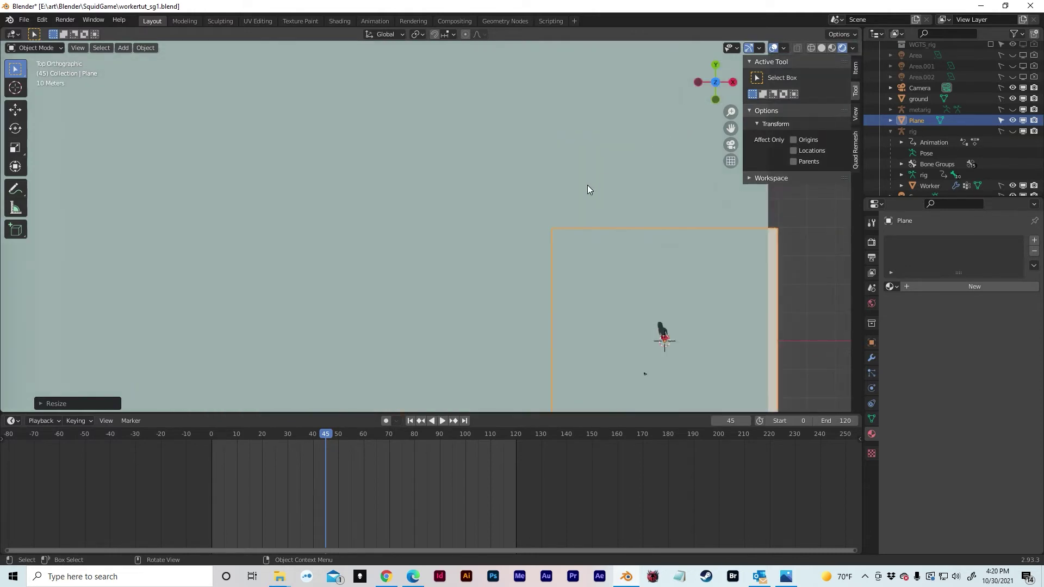
{"action": "scroll", "coordinate": [587, 185], "scroll_direction": "down", "scroll_amount": 4}
{"action": "key", "text": "s"}
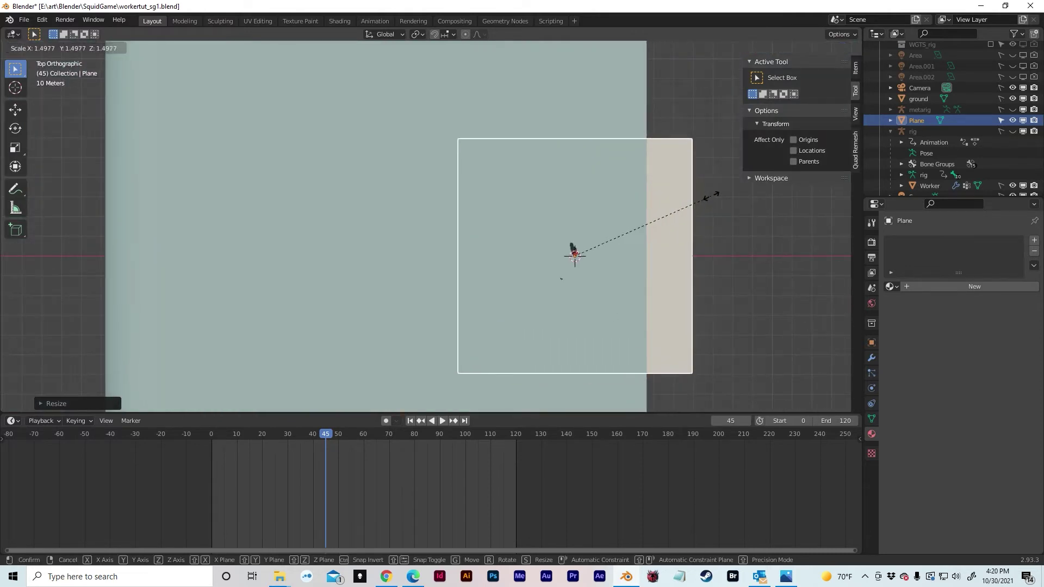
{"action": "key", "text": "g"}
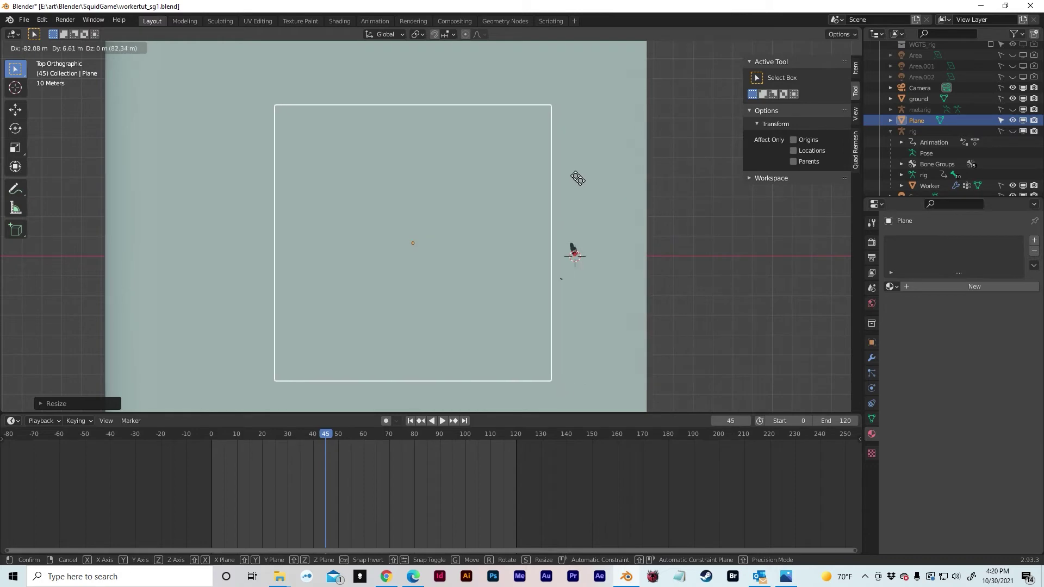
{"action": "left_click", "coordinate": [577, 173]}
Scale the plane up a little more, shift it farther behind the character along X, and move it about 12.4 m along Y
{"action": "middle_click_drag", "start_coordinate": [567, 172], "coordinate": [535, 192]}
{"action": "key", "text": "s"}
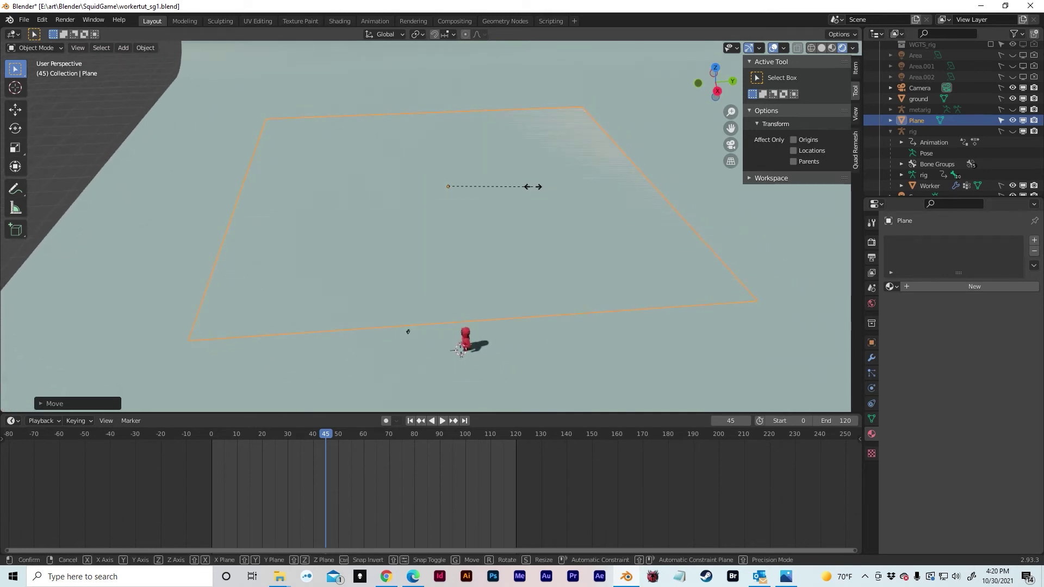
{"action": "key", "text": "g"}
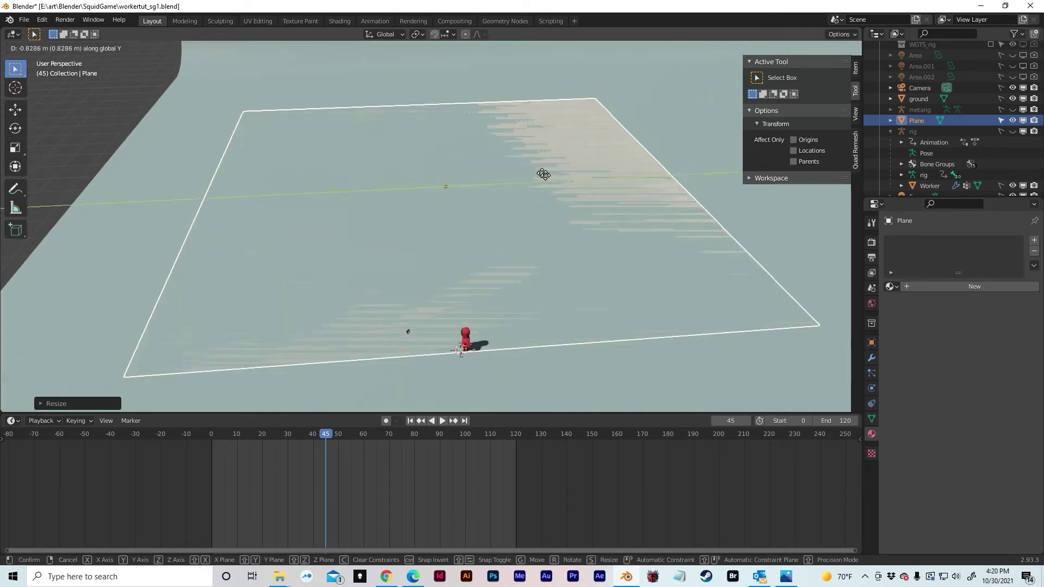
{"action": "key", "text": "x"}
{"action": "left_click", "coordinate": [562, 157]}
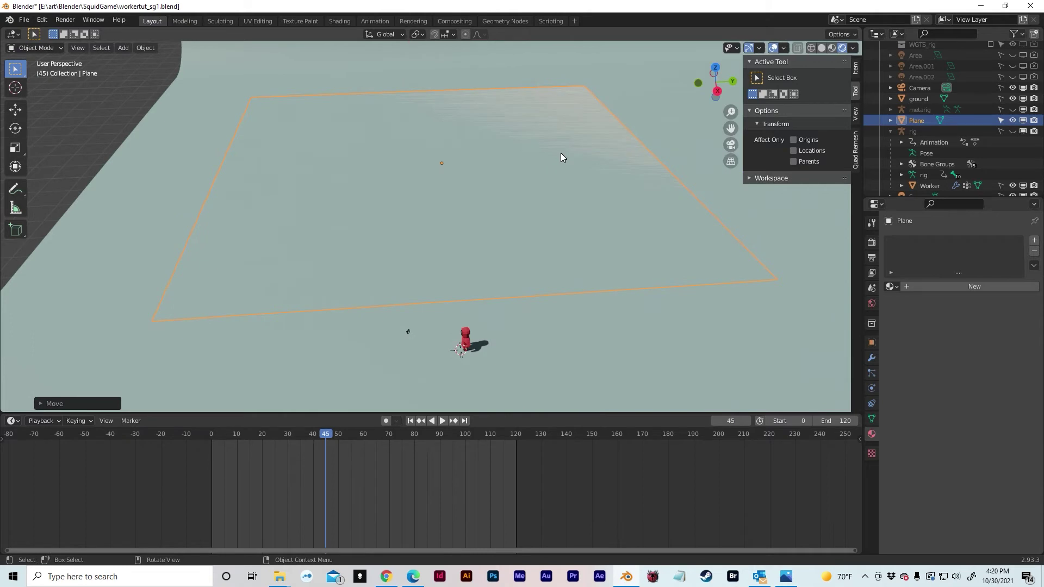
{"action": "key", "text": "g"}
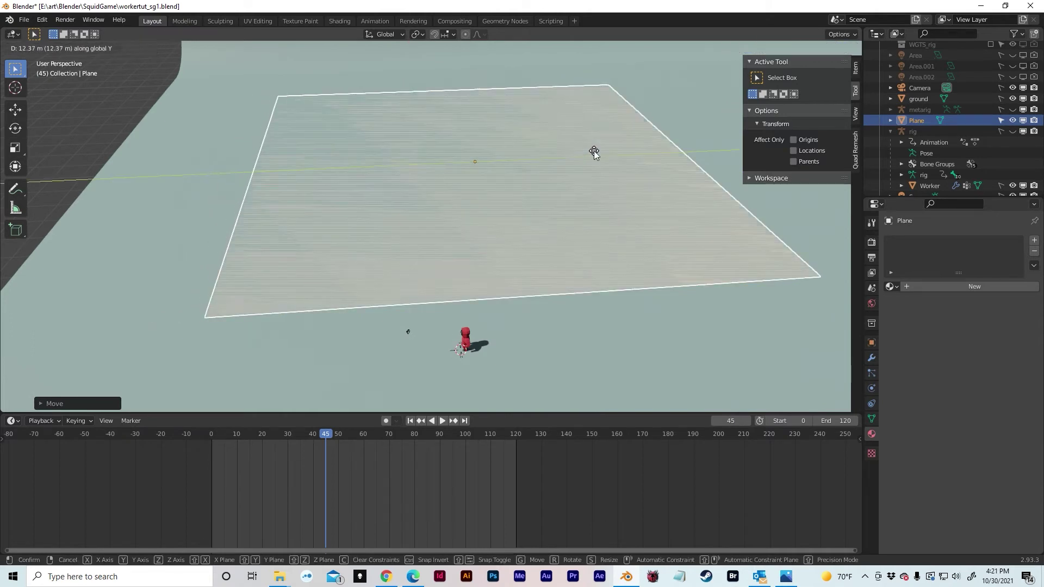
{"action": "left_click", "coordinate": [595, 152]}
{"action": "middle_click_drag", "start_coordinate": [508, 201], "coordinate": [524, 207]}
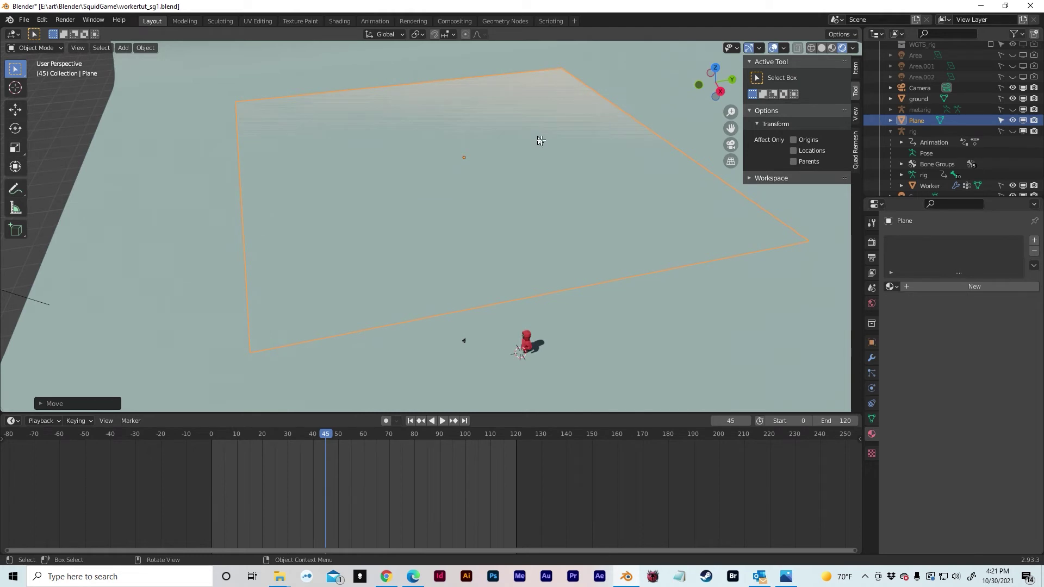
In Edit Mode, add 32 evenly spaced loop cuts across the plane in one direction
{"action": "key", "text": "Tab"}
{"action": "key", "text": "ctrl+r"}
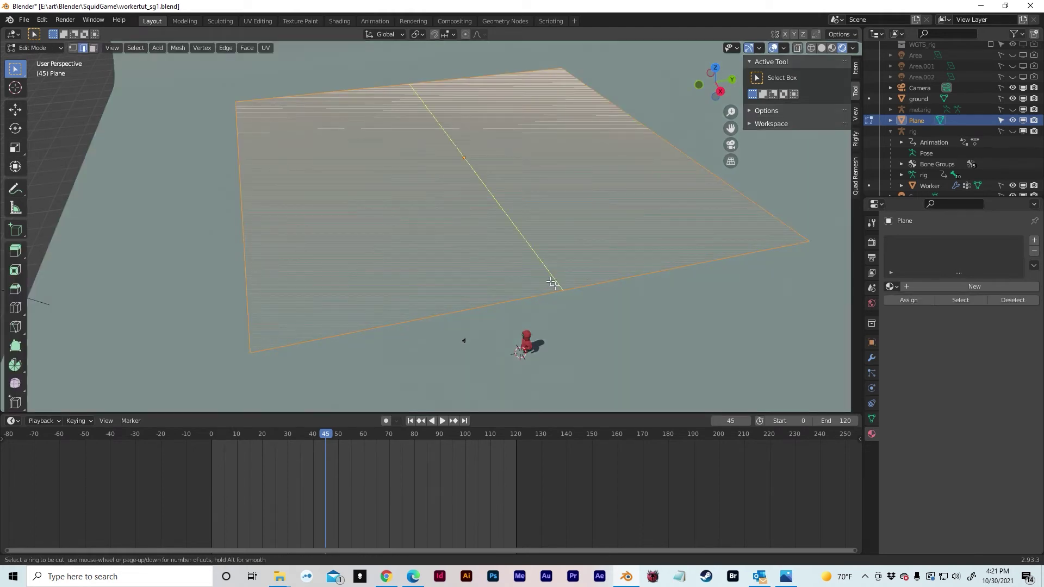
{"action": "scroll", "coordinate": [562, 300], "scroll_direction": "up", "scroll_amount": 3}
{"action": "scroll", "coordinate": [563, 302], "scroll_direction": "up", "scroll_amount": 16}
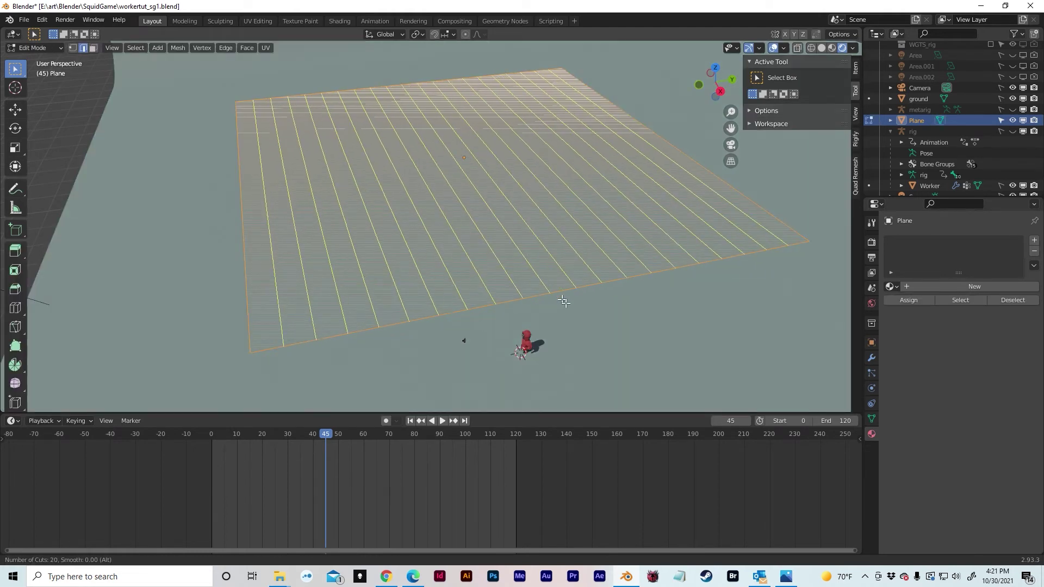
{"action": "scroll", "coordinate": [564, 301], "scroll_direction": "up", "scroll_amount": 12}
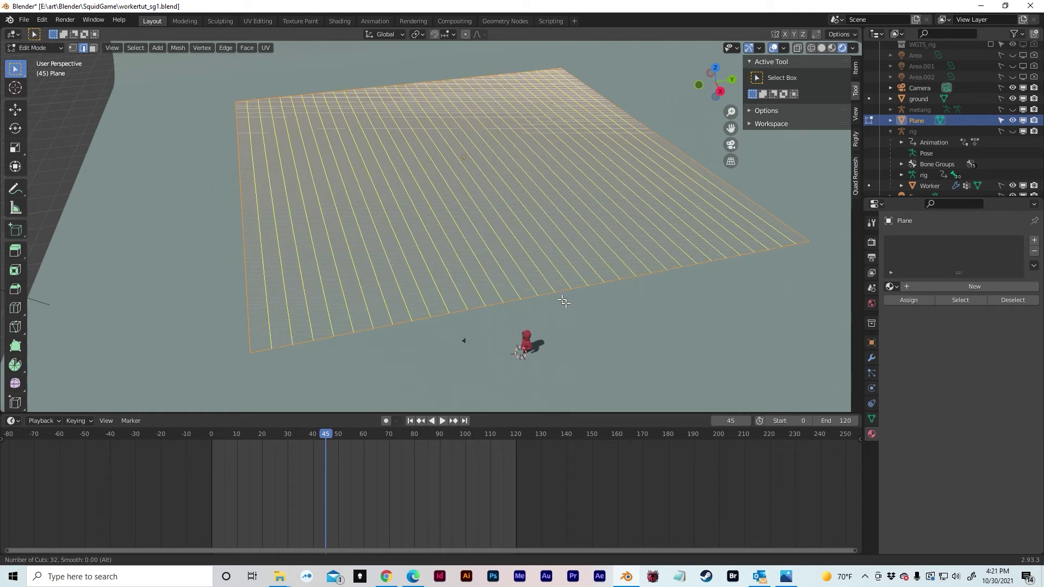
{"action": "left_click", "coordinate": [563, 301]}
{"action": "right_click", "coordinate": [563, 302]}
{"action": "middle_click_drag", "start_coordinate": [484, 243], "coordinate": [295, 278]}
Add 32 evenly spaced loop cuts in the other direction to divide the plane into a grid
{"action": "key", "text": "ctrl+r"}
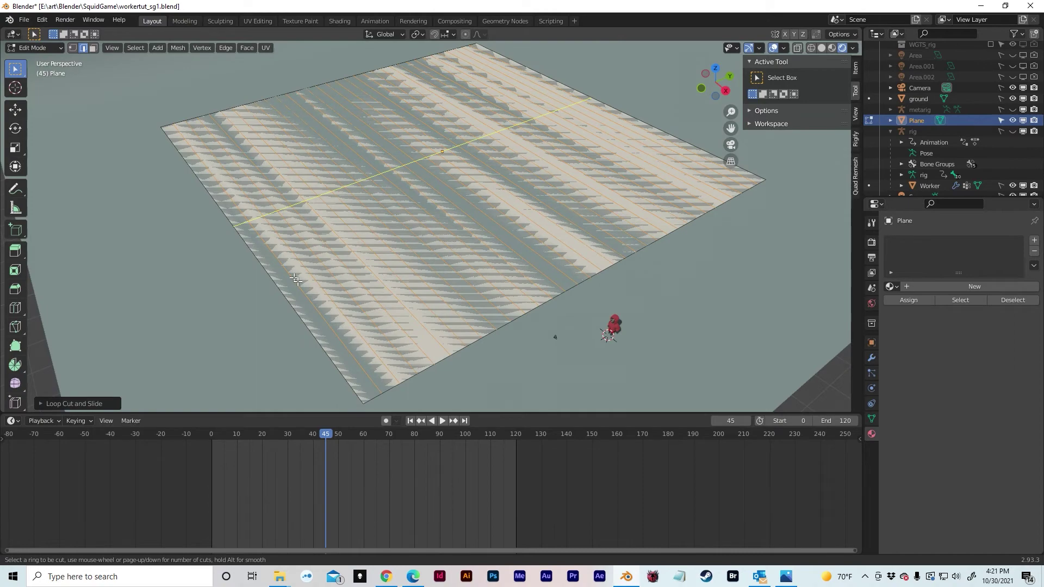
{"action": "scroll", "coordinate": [252, 238], "scroll_direction": "up", "scroll_amount": 20}
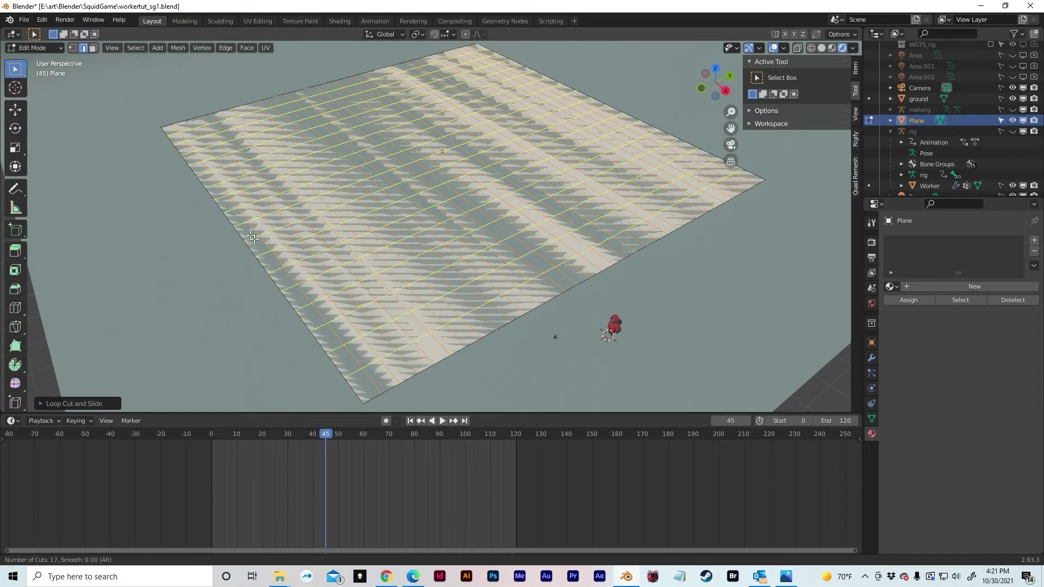
{"action": "scroll", "coordinate": [252, 238], "scroll_direction": "up", "scroll_amount": 3}
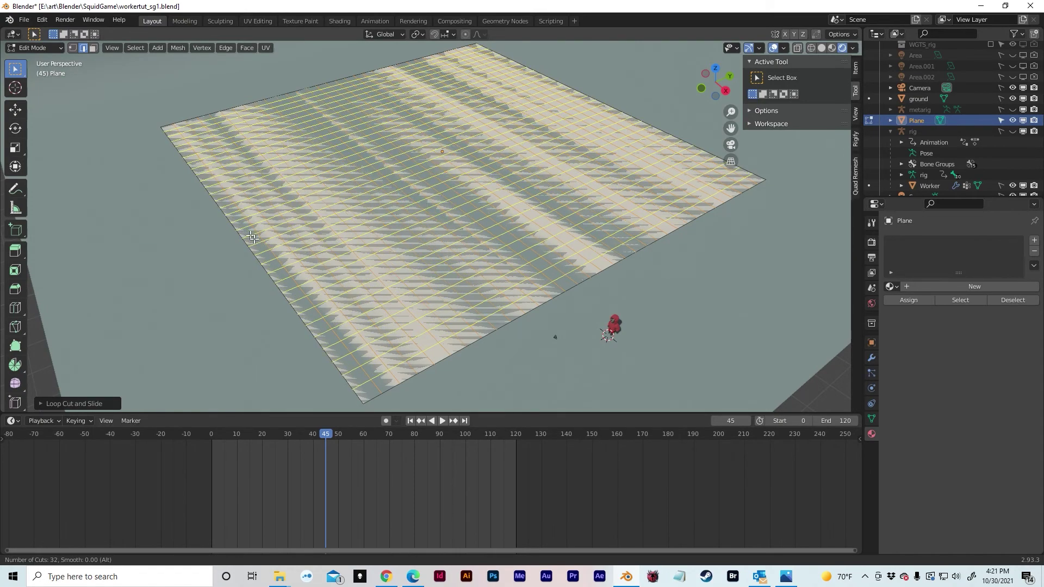
{"action": "left_click", "coordinate": [252, 238]}
{"action": "right_click", "coordinate": [265, 230]}
{"action": "middle_click_drag", "start_coordinate": [279, 195], "coordinate": [501, 199]}
{"action": "middle_click_drag", "start_coordinate": [505, 242], "coordinate": [408, 213]}
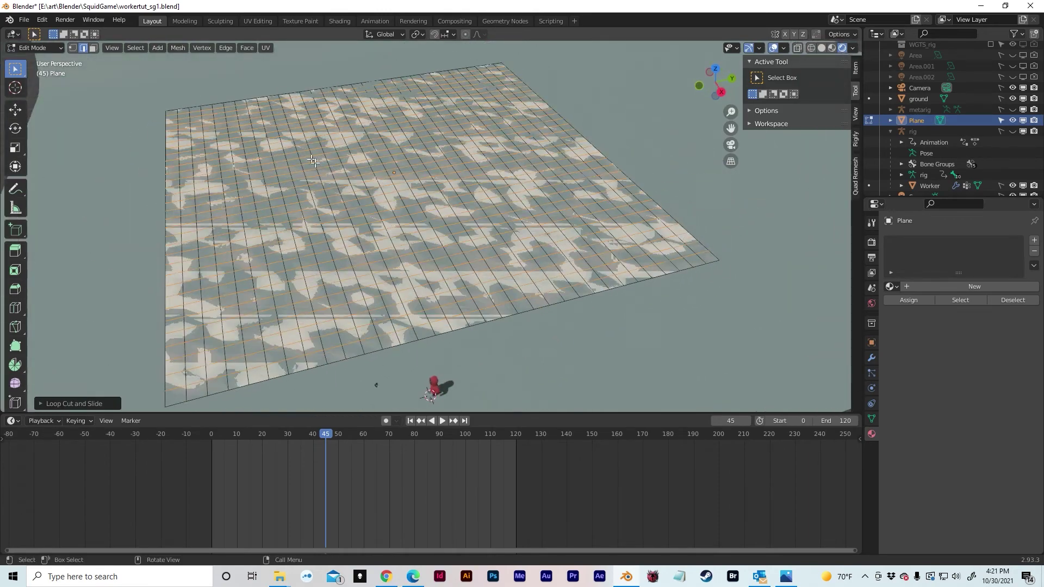
Triangulate all faces of the plane and shade them smooth
{"action": "key", "text": "3"}
{"action": "key", "text": "a"}
{"action": "right_click", "coordinate": [427, 200]}
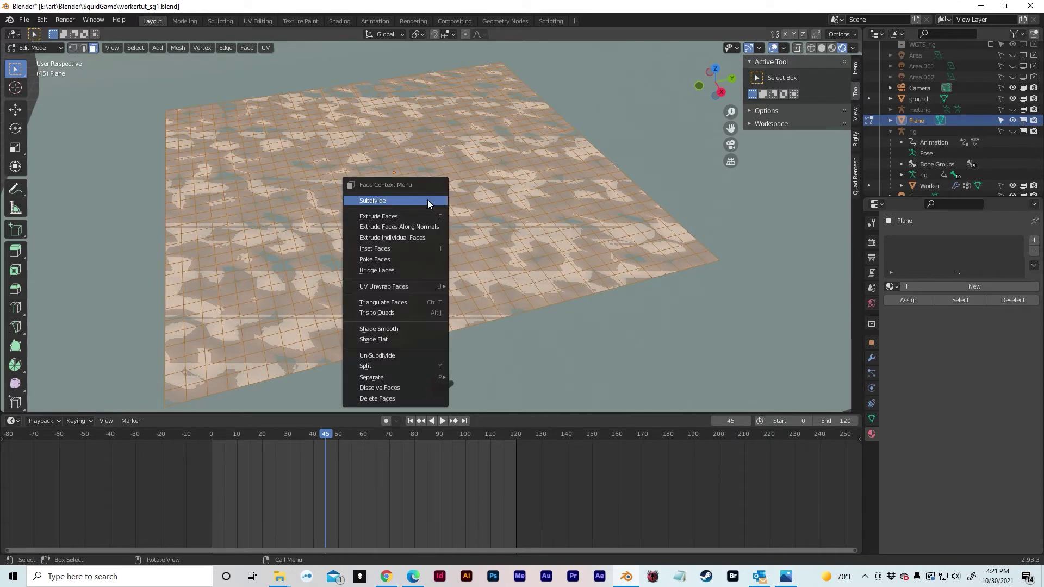
{"action": "left_click", "coordinate": [394, 302]}
{"action": "right_click", "coordinate": [446, 220]}
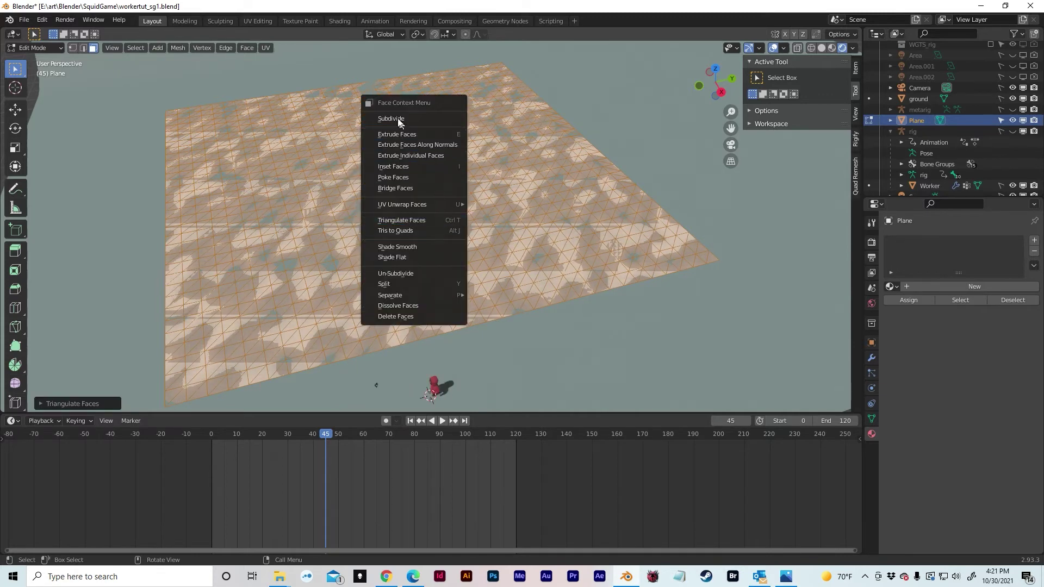
{"action": "left_click", "coordinate": [426, 248]}
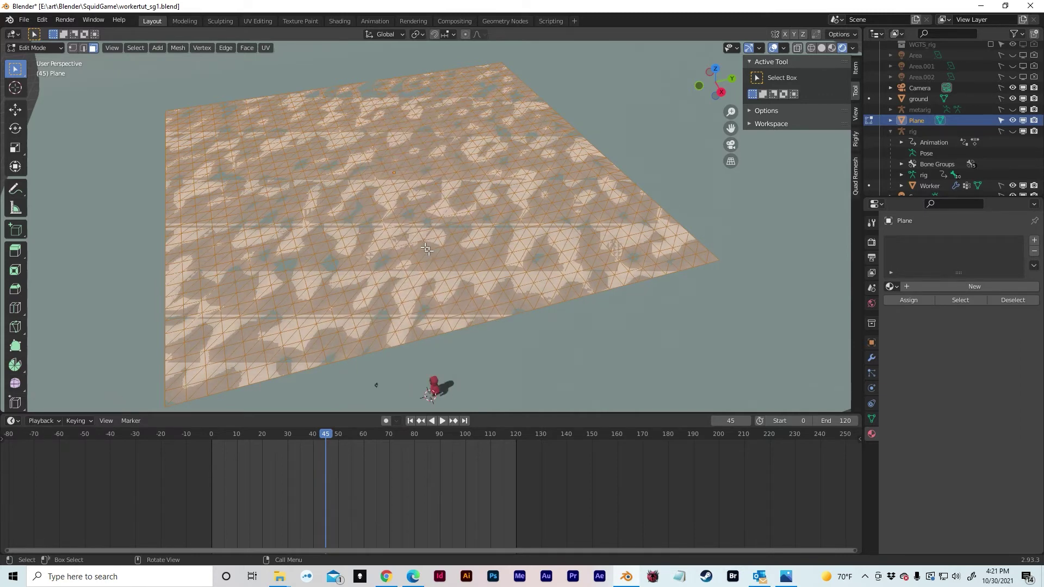
{"action": "middle_click_drag", "start_coordinate": [480, 254], "coordinate": [497, 274], "text": "shift"}
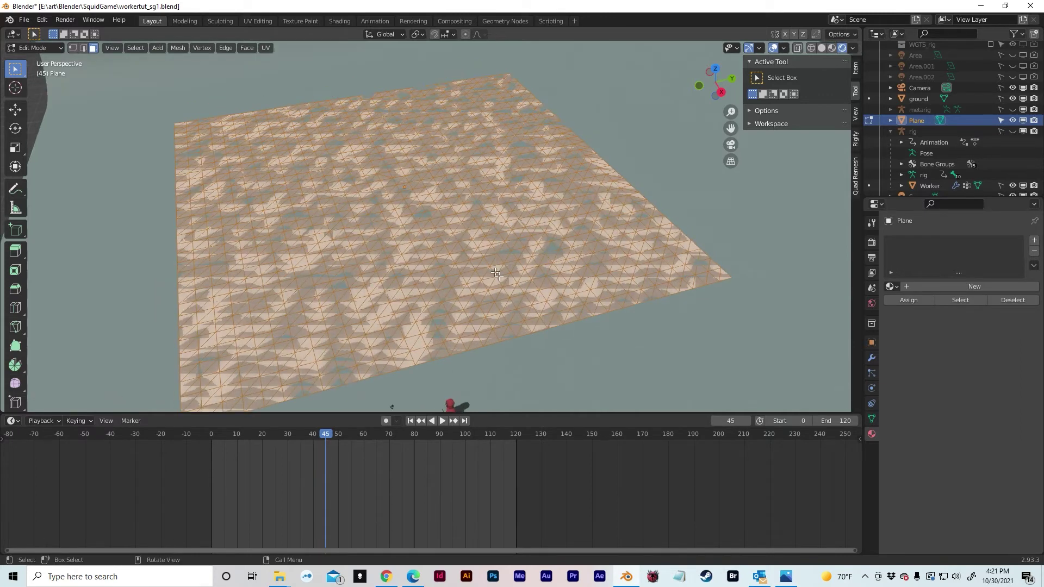
Create a new material on the plane with a muted light-green base color
{"action": "left_click", "coordinate": [907, 284]}
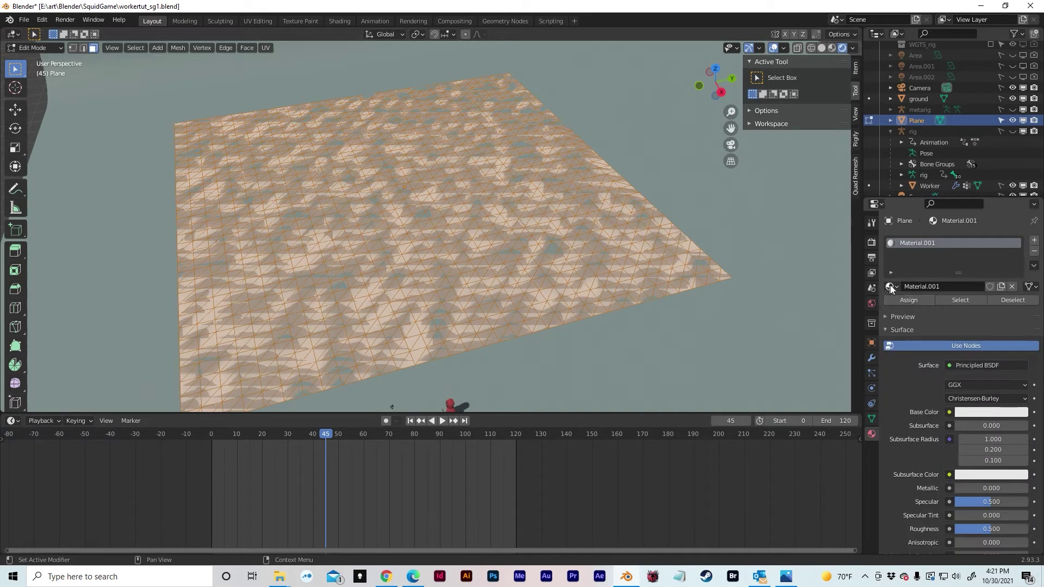
{"action": "left_click", "coordinate": [973, 414]}
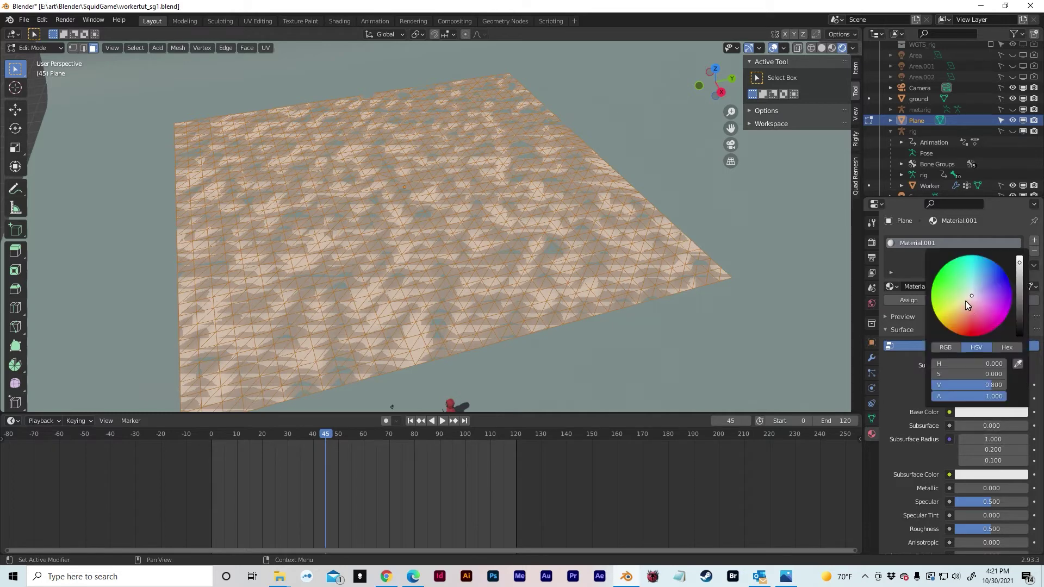
{"action": "left_click_drag", "start_coordinate": [971, 295], "coordinate": [963, 294]}
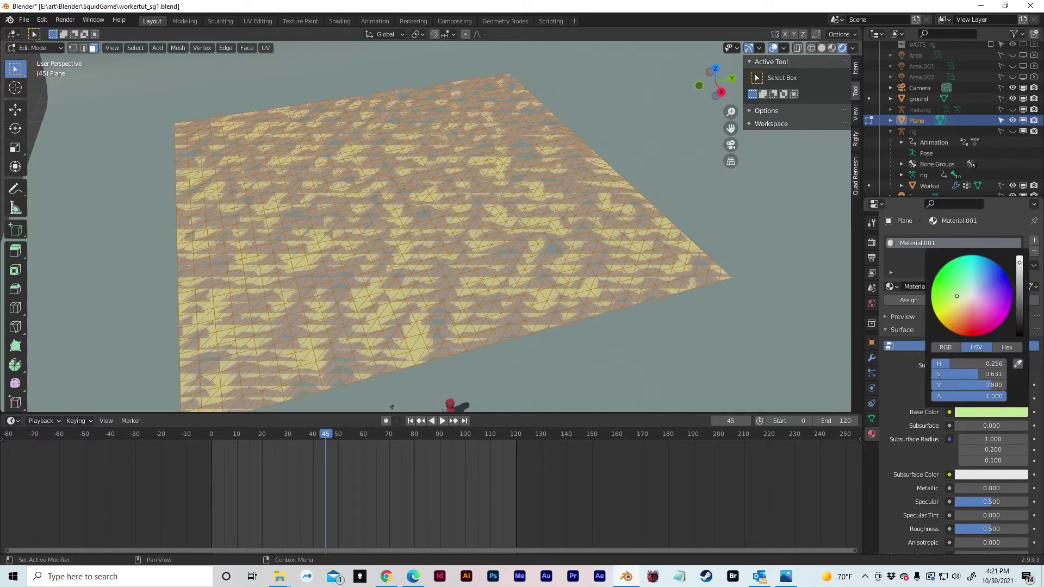
{"action": "left_click_drag", "start_coordinate": [1019, 265], "coordinate": [1019, 276]}
{"action": "middle_click_drag", "start_coordinate": [734, 302], "coordinate": [766, 318]}
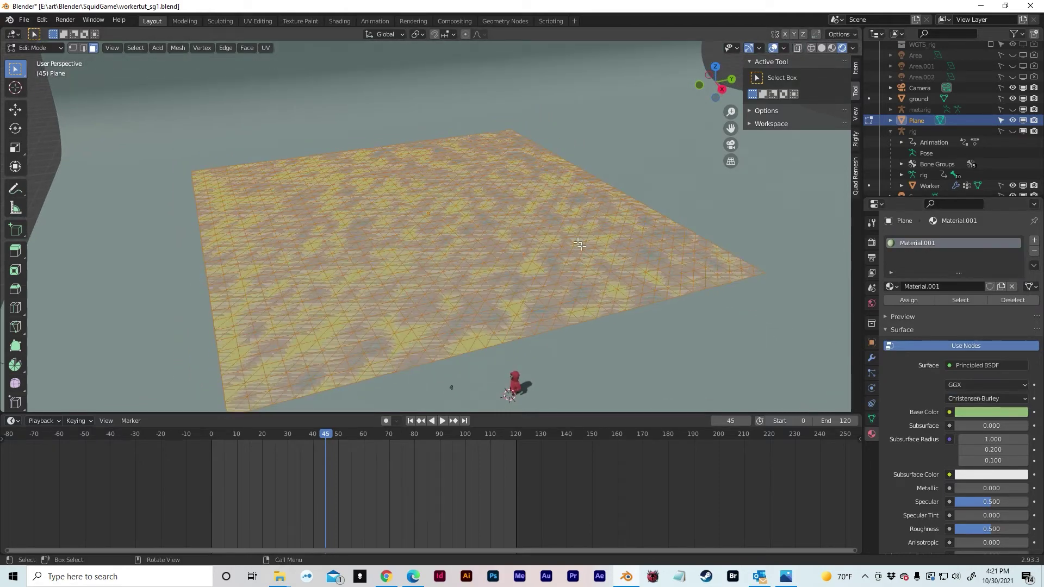
Turn on proportional editing and raise a patch of faces near the worker about 3.2 m along Z, with a proportional size of about 23
{"action": "left_click_drag", "start_coordinate": [540, 233], "coordinate": [577, 260]}
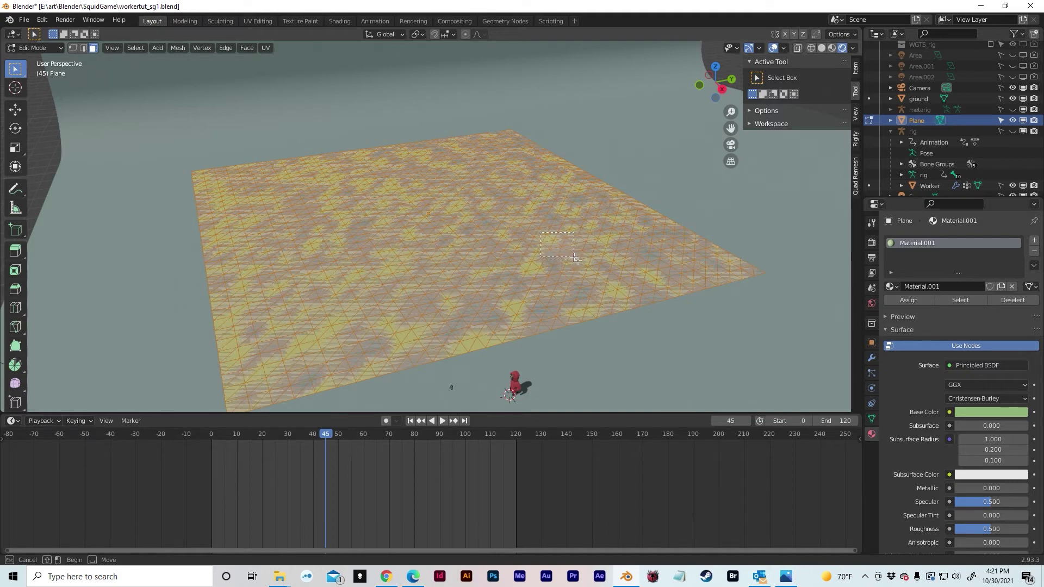
{"action": "left_click_drag", "start_coordinate": [576, 259], "coordinate": [579, 260]}
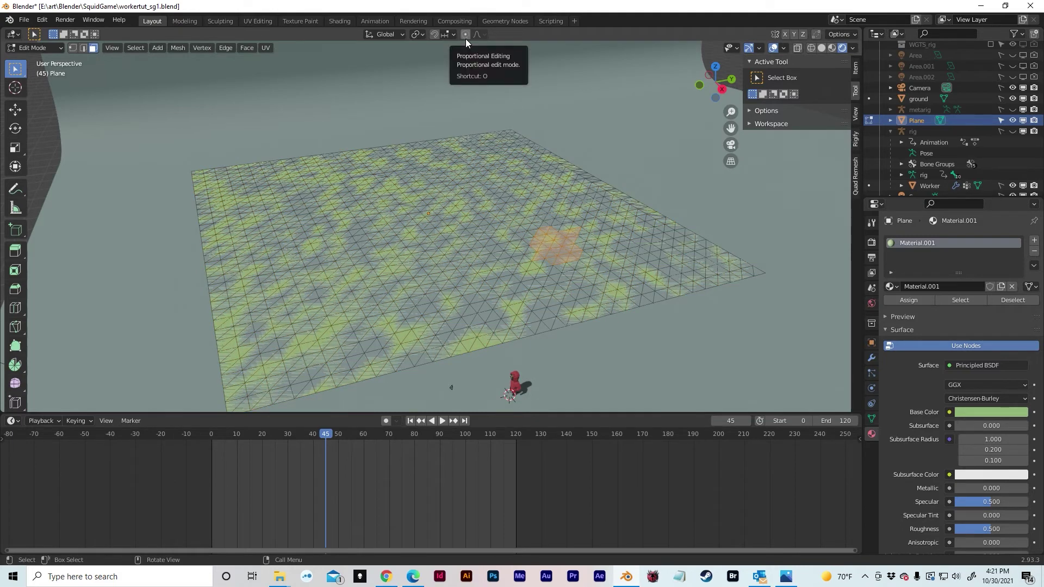
{"action": "key", "text": "o"}
{"action": "key", "text": "g"}
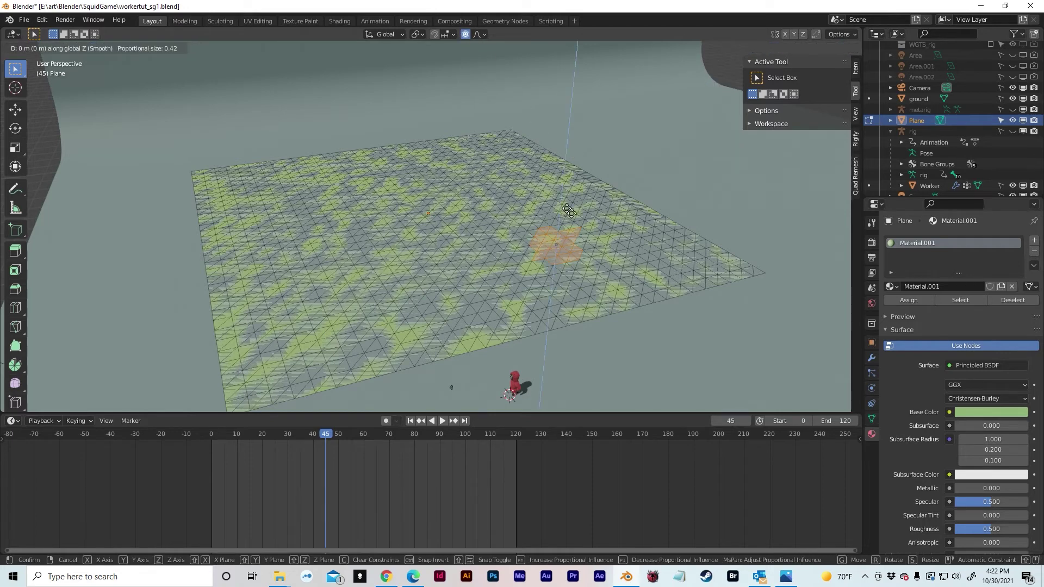
{"action": "key", "text": "z"}
{"action": "scroll", "coordinate": [565, 204], "scroll_direction": "down", "scroll_amount": 20}
{"action": "scroll", "coordinate": [562, 202], "scroll_direction": "down", "scroll_amount": 1}
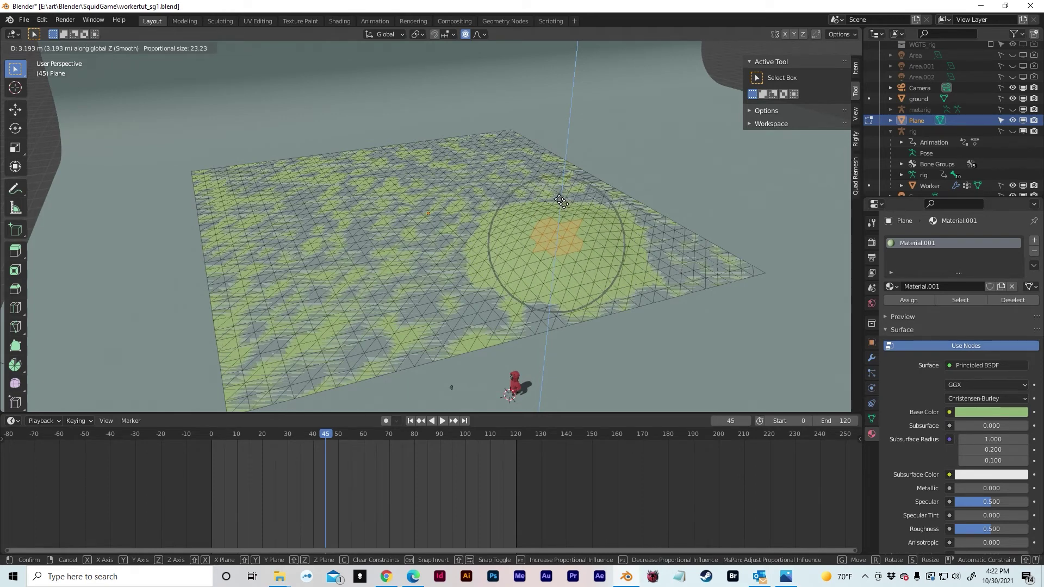
{"action": "left_click", "coordinate": [556, 200]}
Form a second hill beside the first by raising faces about 6.4 m along Z with a proportional size of about 31
{"action": "middle_click_drag", "start_coordinate": [406, 197], "coordinate": [411, 202]}
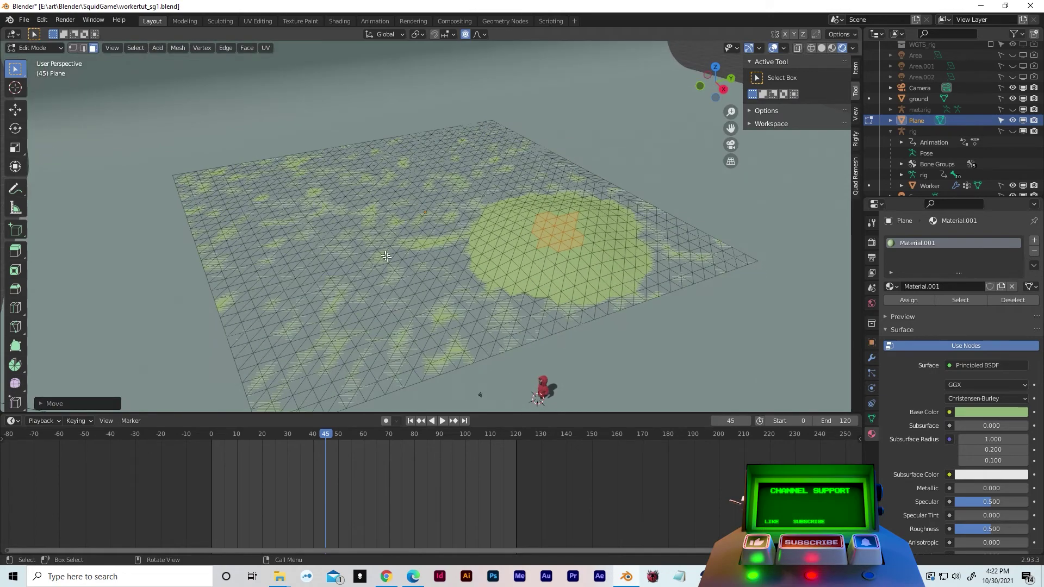
{"action": "left_click", "coordinate": [351, 276]}
{"action": "key", "text": "g"}
{"action": "key", "text": "z"}
{"action": "scroll", "coordinate": [352, 278], "scroll_direction": "down", "scroll_amount": 1}
{"action": "scroll", "coordinate": [348, 277], "scroll_direction": "down", "scroll_amount": 2}
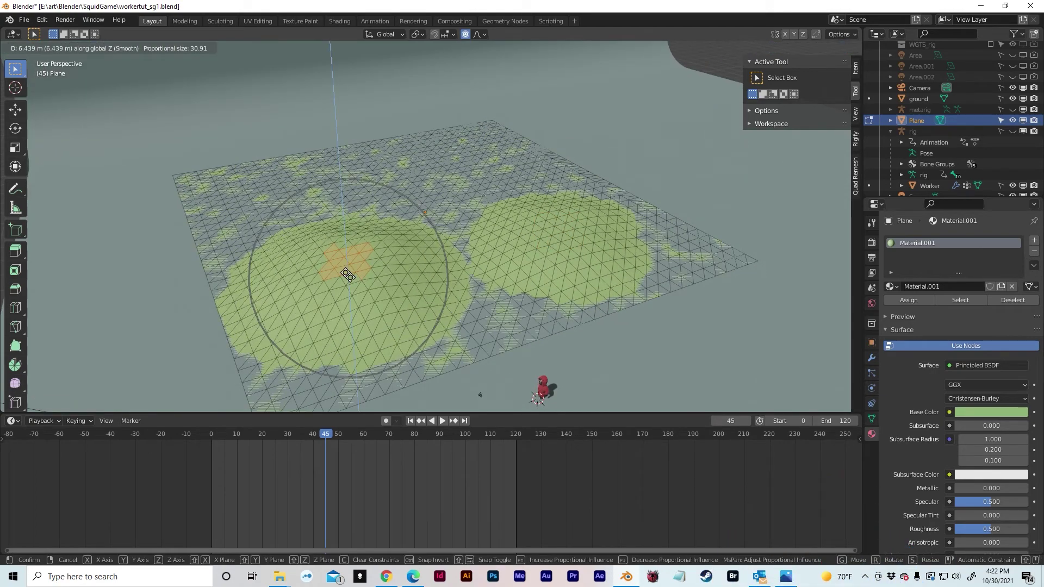
{"action": "left_click", "coordinate": [348, 273]}
Raise faces behind the first hill about 10.7 m along Z with a proportional size of about 50 to form a taller hill
{"action": "middle_click_drag", "start_coordinate": [348, 273], "coordinate": [341, 272]}
{"action": "middle_click_drag", "start_coordinate": [414, 198], "coordinate": [410, 245]}
{"action": "left_click", "coordinate": [486, 170]}
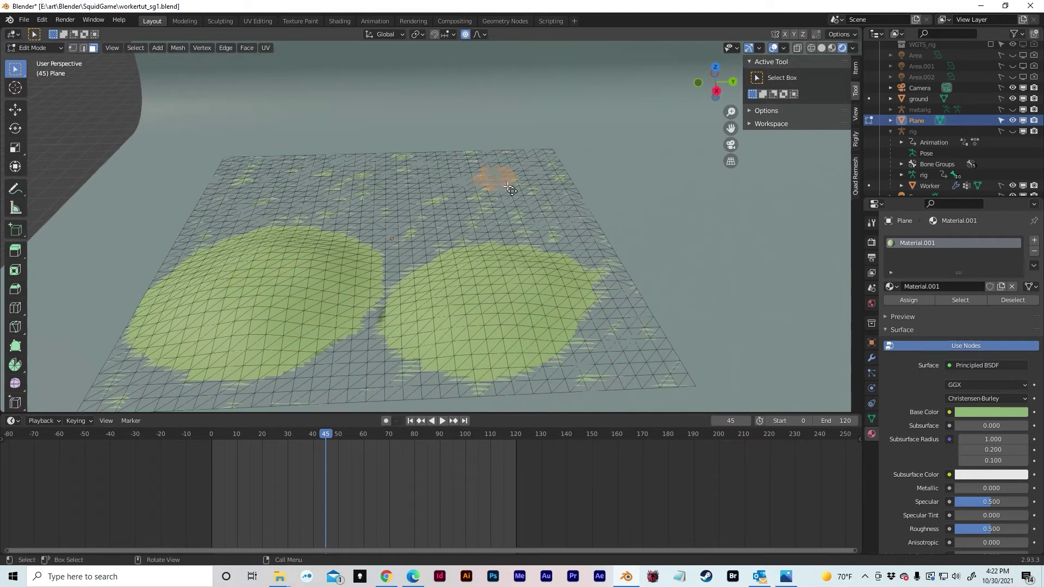
{"action": "key", "text": "g"}
{"action": "key", "text": "z"}
{"action": "scroll", "coordinate": [502, 168], "scroll_direction": "down", "scroll_amount": 6}
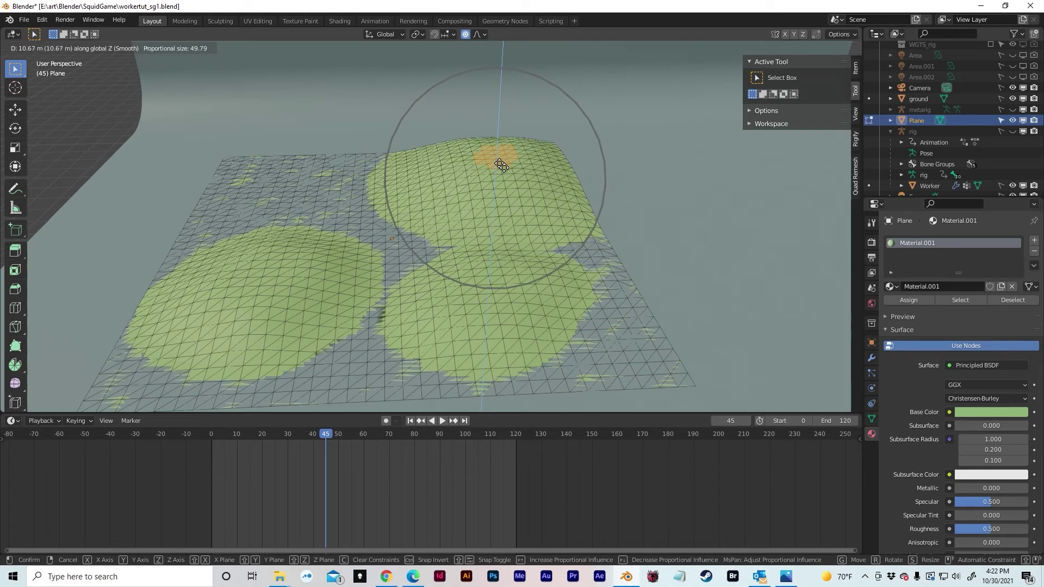
{"action": "left_click", "coordinate": [501, 162]}
Raise a patch of faces near the plane's other rear corner along Z to form a fourth hill, with a proportional size of about 55
{"action": "left_click_drag", "start_coordinate": [243, 169], "coordinate": [275, 183]}
{"action": "key", "text": "g"}
{"action": "key", "text": "z"}
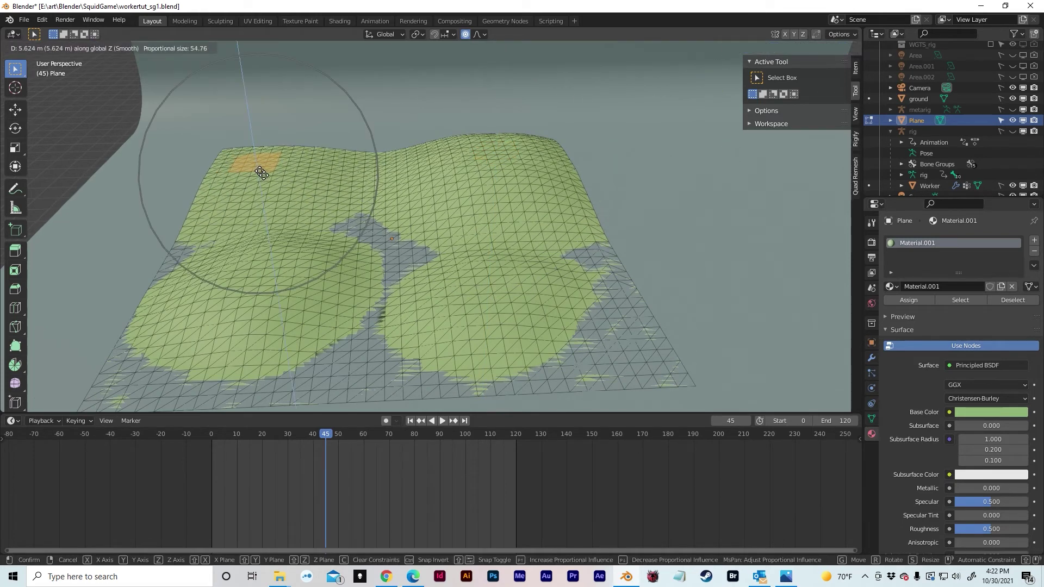
{"action": "left_click", "coordinate": [240, 158]}
In Object Mode, scale the plane along the global Z axis by about 1.48 to make the hills taller
{"action": "middle_click_drag", "start_coordinate": [240, 158], "coordinate": [320, 161]}
{"action": "key", "text": "Tab"}
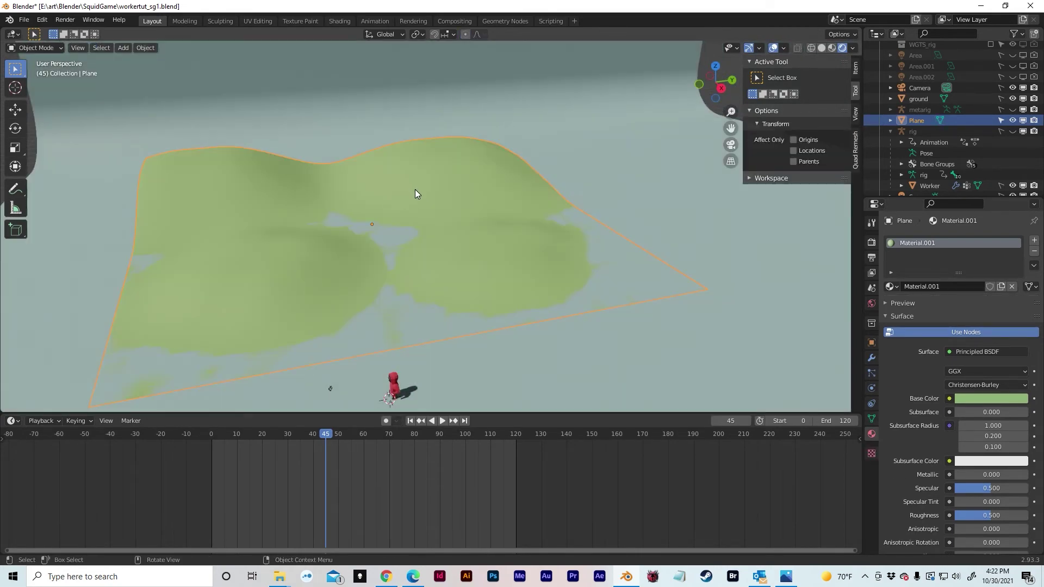
{"action": "key", "text": "s"}
{"action": "key", "text": "z"}
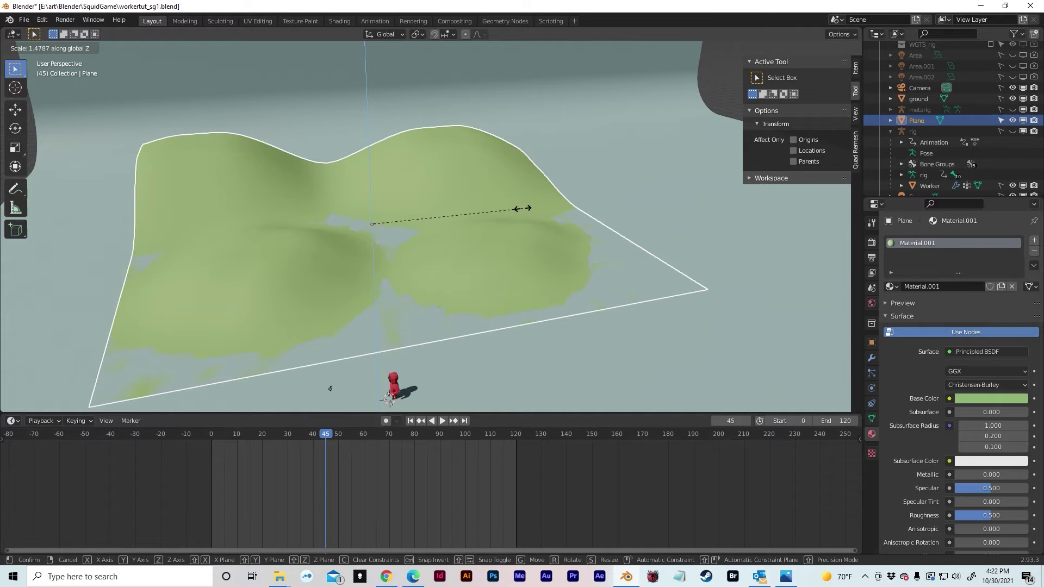
{"action": "left_click", "coordinate": [520, 210]}
Move the hilly plane up along Z by about 0.6 m so it sits above the ground
{"action": "middle_click_drag", "start_coordinate": [521, 209], "coordinate": [523, 191]}
{"action": "key", "text": "g"}
{"action": "key", "text": "z"}
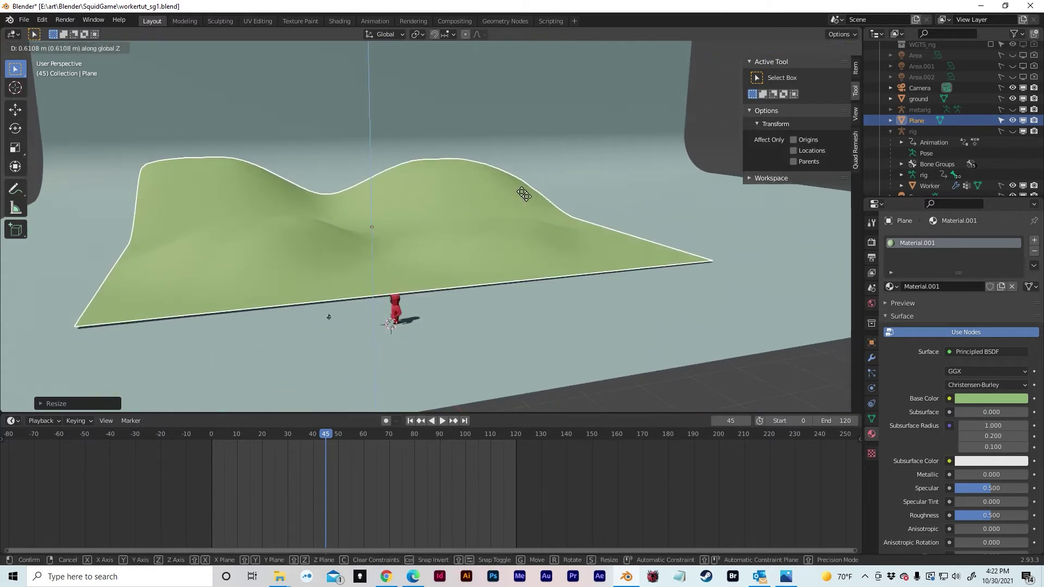
{"action": "left_click", "coordinate": [523, 193]}
{"action": "middle_click_drag", "start_coordinate": [522, 192], "coordinate": [508, 226]}
{"action": "left_click", "coordinate": [536, 214]}
Select the plane's outer edge loop and lower it about 1.4 m along Z with proportional editing, then return to Object Mode
{"action": "key", "text": "Tab"}
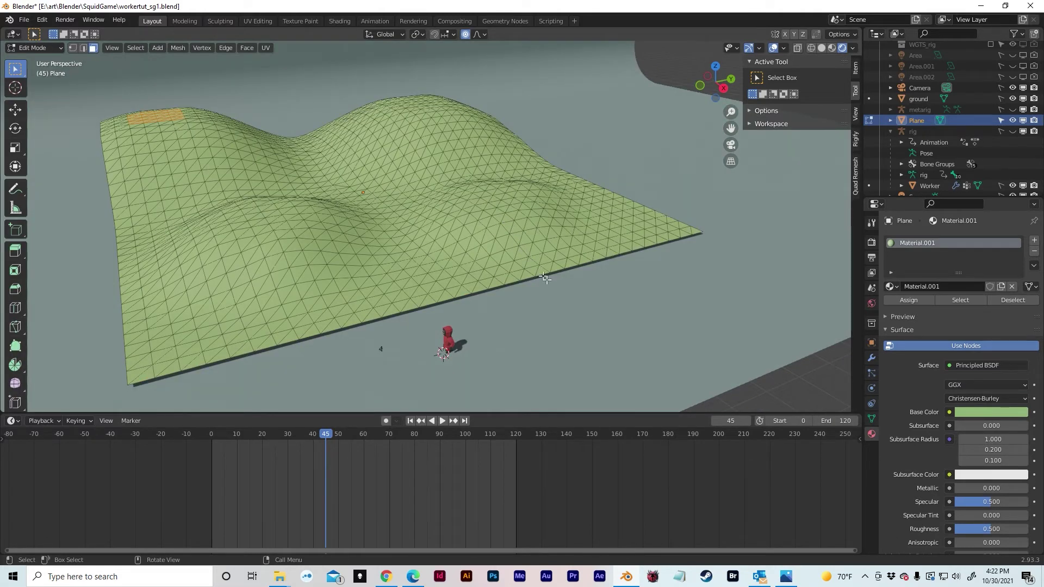
{"action": "key", "text": "Tab"}
{"action": "key", "text": "Tab"}
{"action": "key", "text": "2"}
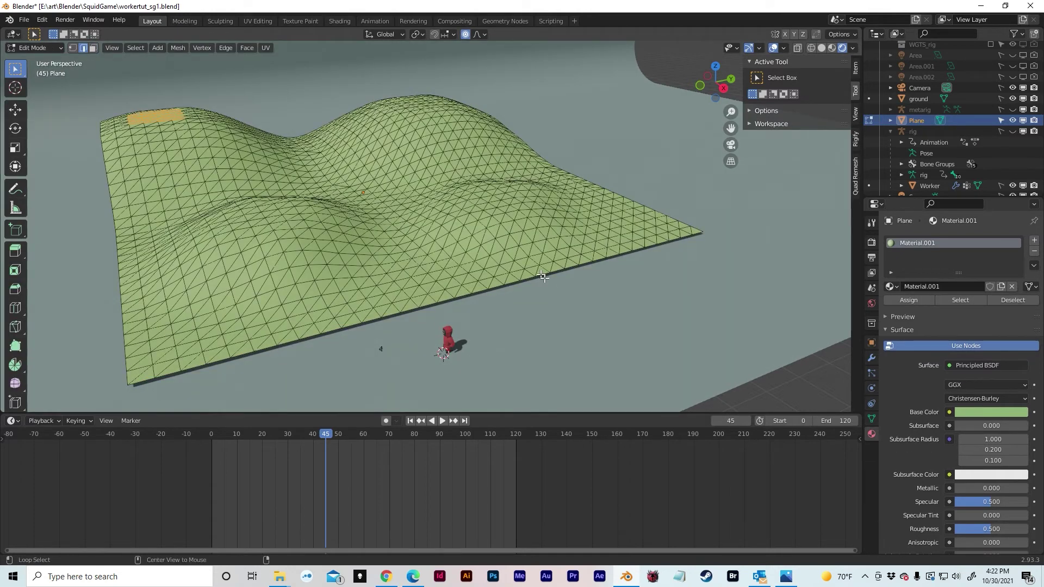
{"action": "left_click", "coordinate": [543, 277], "text": "alt"}
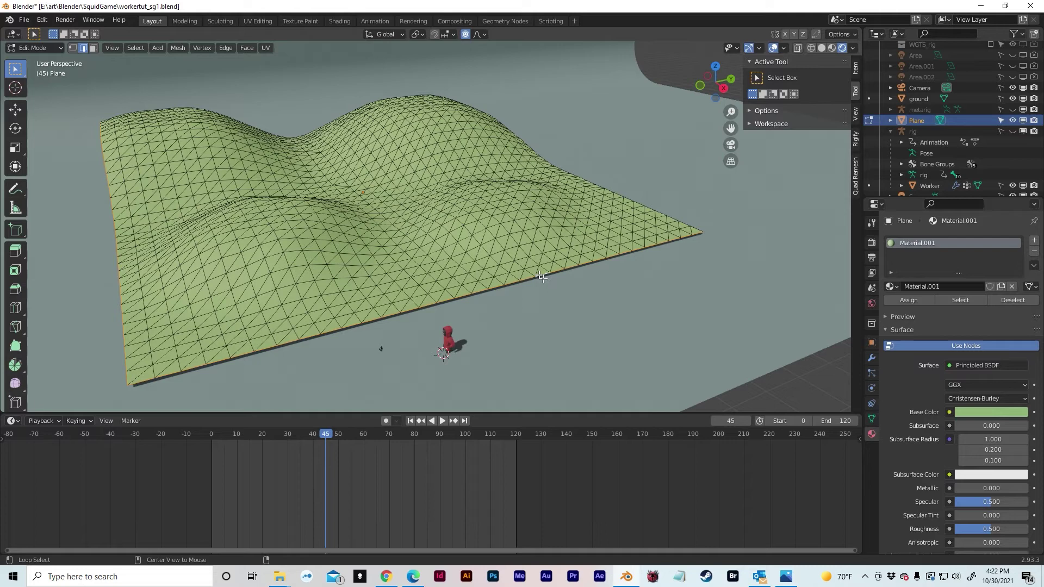
{"action": "key", "text": "g"}
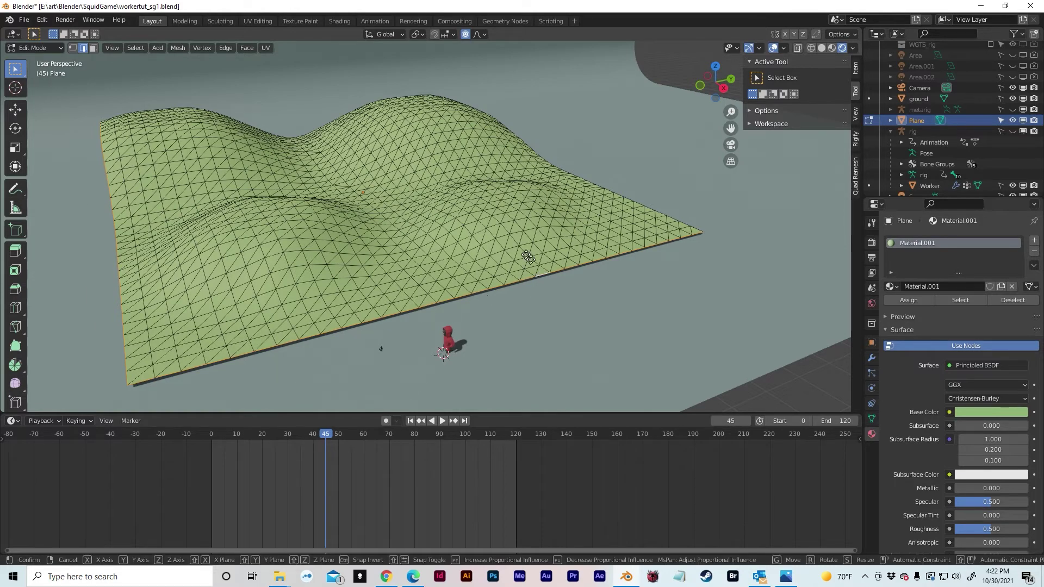
{"action": "key", "text": "z"}
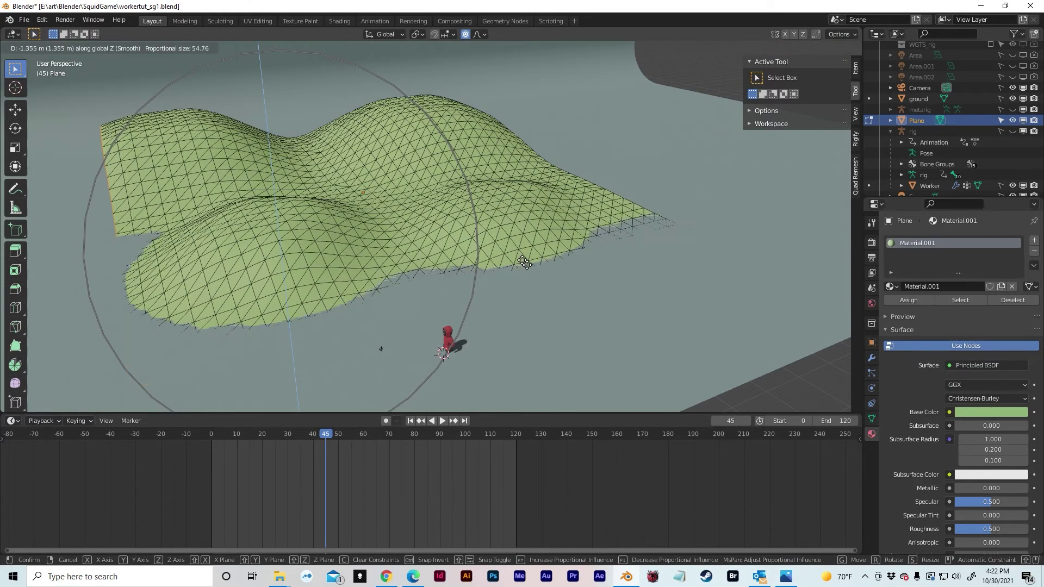
{"action": "left_click", "coordinate": [524, 262]}
{"action": "middle_click_drag", "start_coordinate": [524, 263], "coordinate": [499, 234], "text": "shift"}
{"action": "scroll", "coordinate": [528, 187], "scroll_direction": "up", "scroll_amount": 3}
{"action": "scroll", "coordinate": [522, 200], "scroll_direction": "up", "scroll_amount": 3}
{"action": "key", "text": "Tab"}
{"action": "middle_click_drag", "start_coordinate": [500, 234], "coordinate": [484, 243], "text": "shift"}
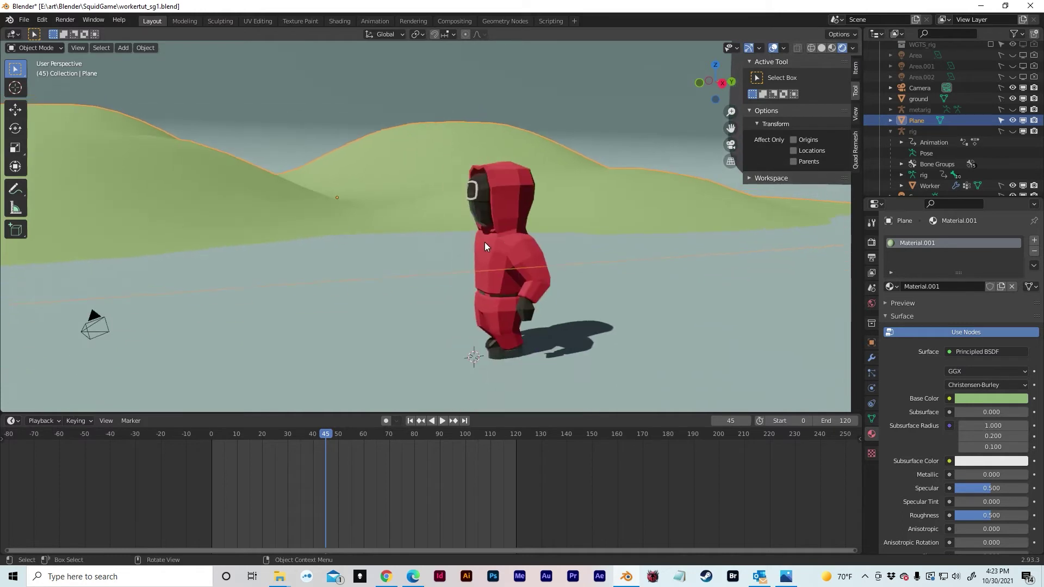
Scale the hilly plane along the global Y axis to stretch it wider behind the worker
{"action": "key", "text": "KP_Decimal"}
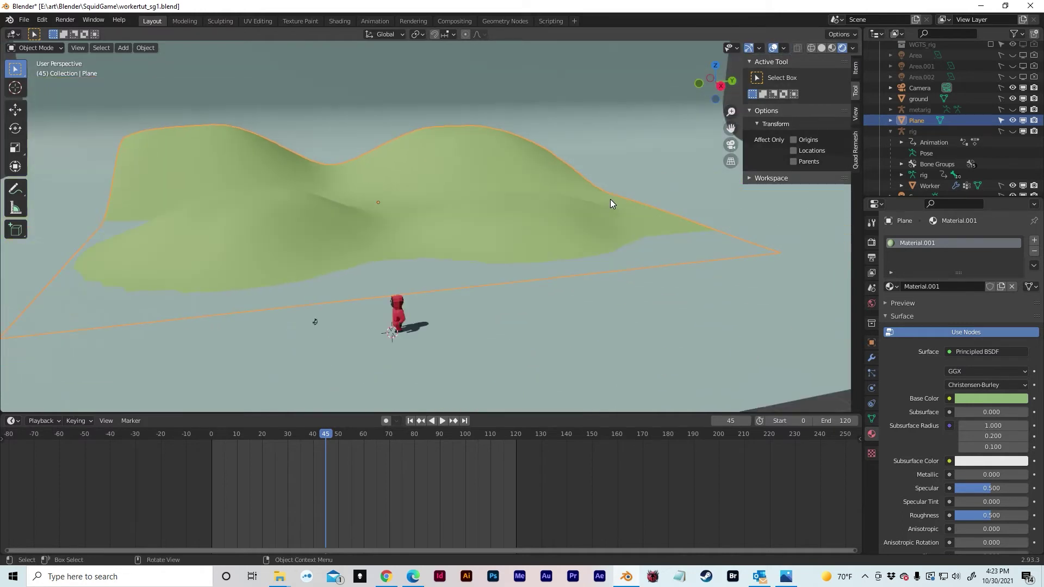
{"action": "key", "text": "s"}
{"action": "key", "text": "y"}
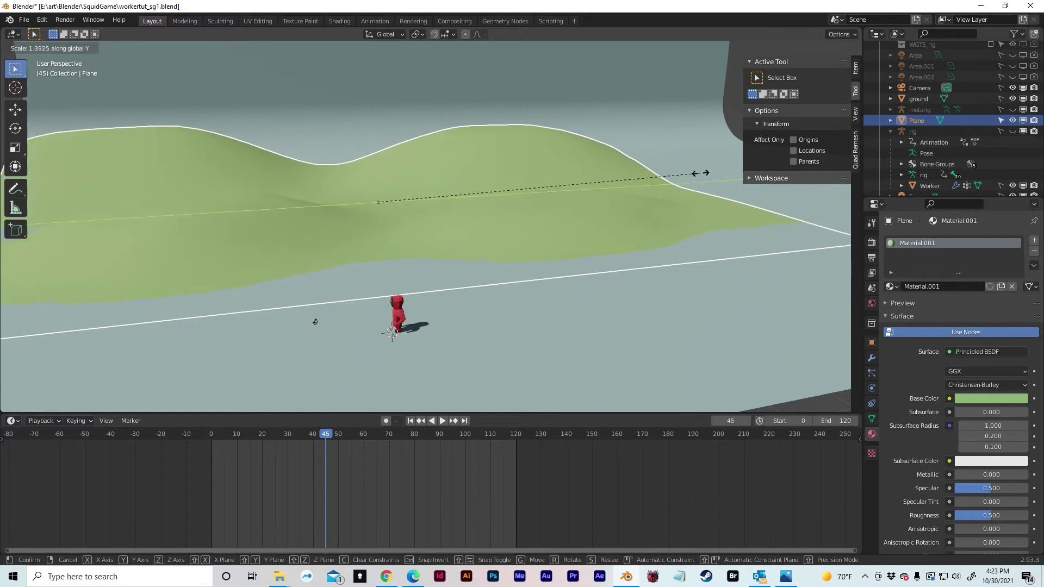
{"action": "left_click", "coordinate": [733, 159]}
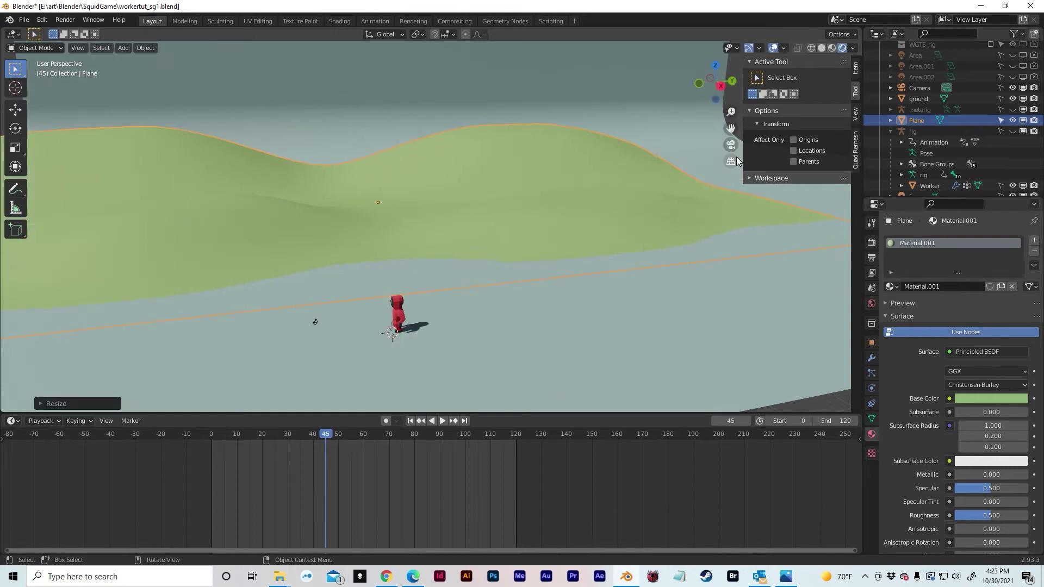
{"action": "middle_click_drag", "start_coordinate": [462, 198], "coordinate": [541, 217]}
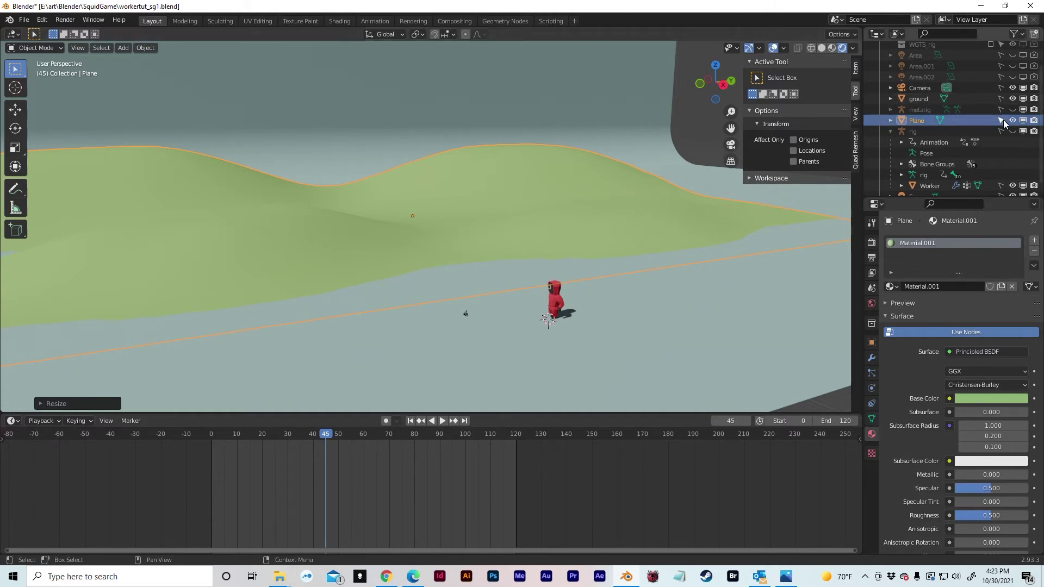
Rename the Plane object as hills
{"action": "double_click", "coordinate": [919, 120]}
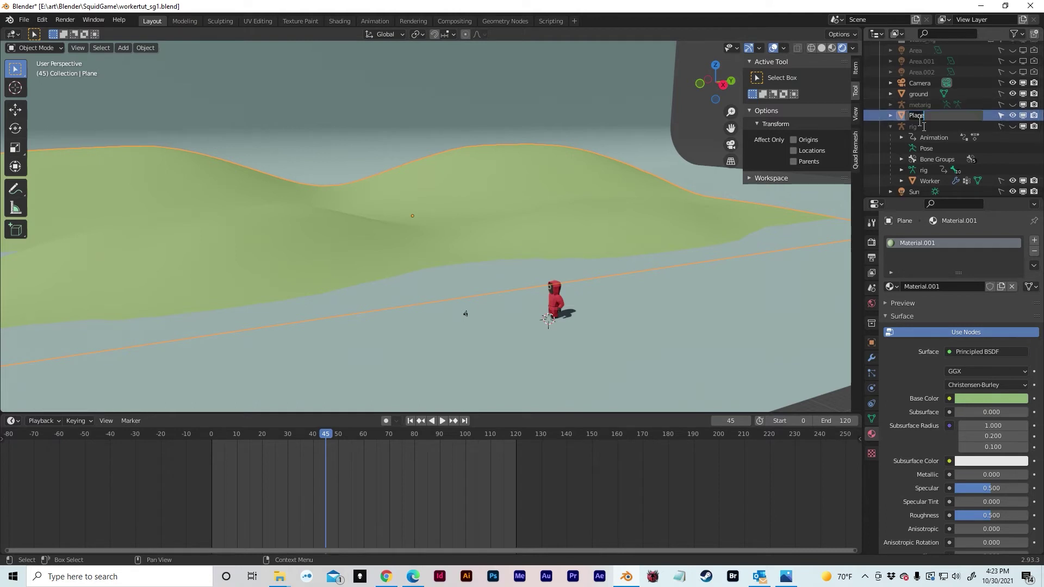
{"action": "type", "text": "hills"}
{"action": "key", "text": "Return"}
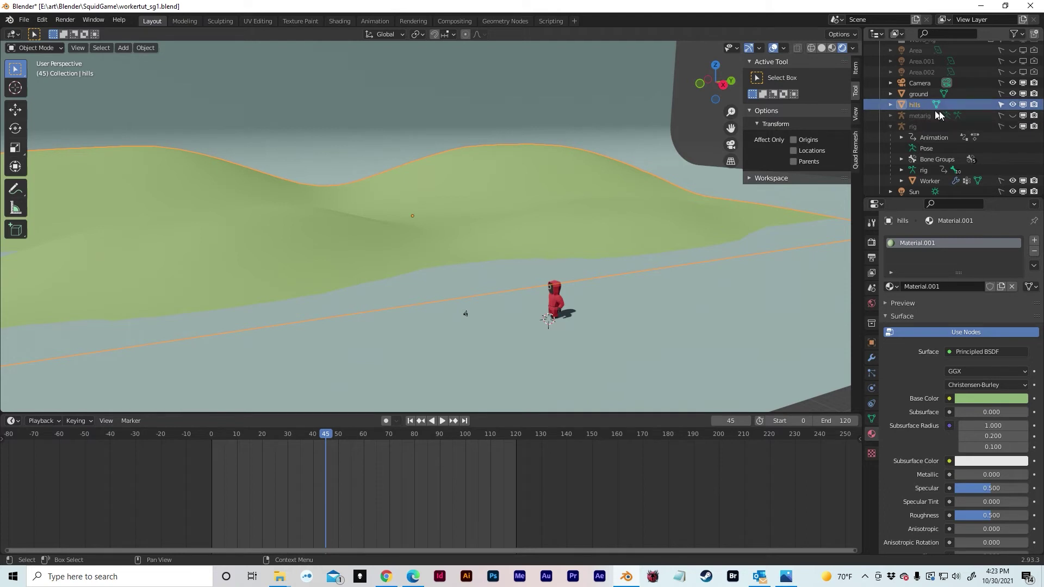
Select the Sun light and rotate it slightly around the global Z axis in the top view
{"action": "middle_click_drag", "start_coordinate": [651, 238], "coordinate": [679, 220]}
{"action": "scroll", "coordinate": [919, 170], "scroll_direction": "down", "scroll_amount": 1}
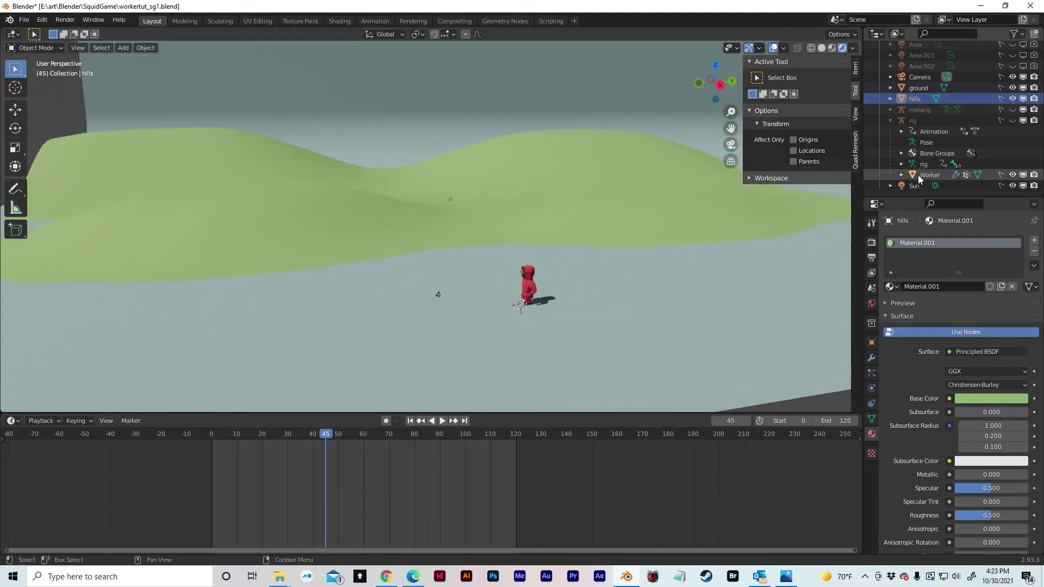
{"action": "left_click", "coordinate": [943, 185]}
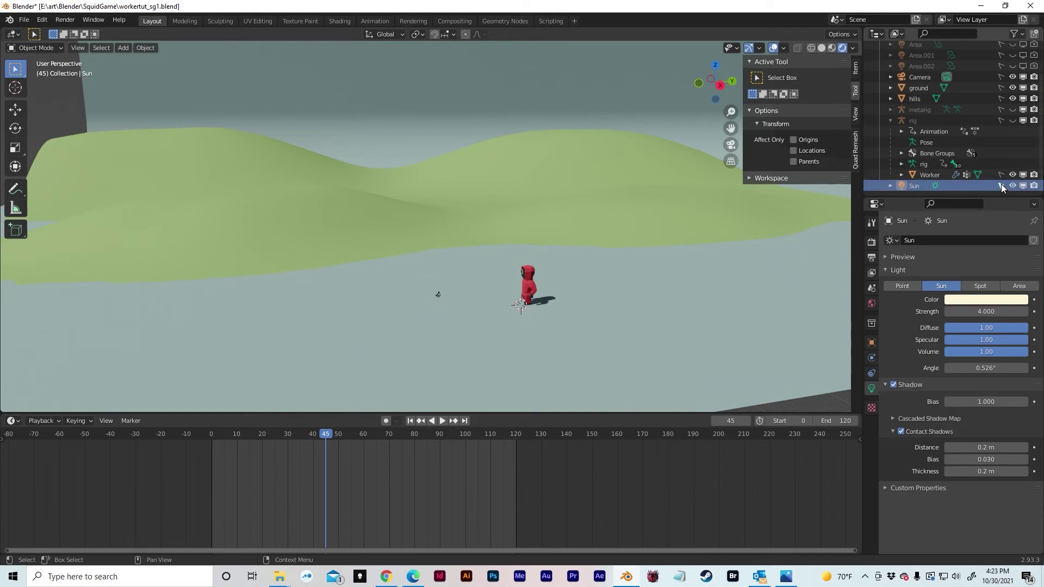
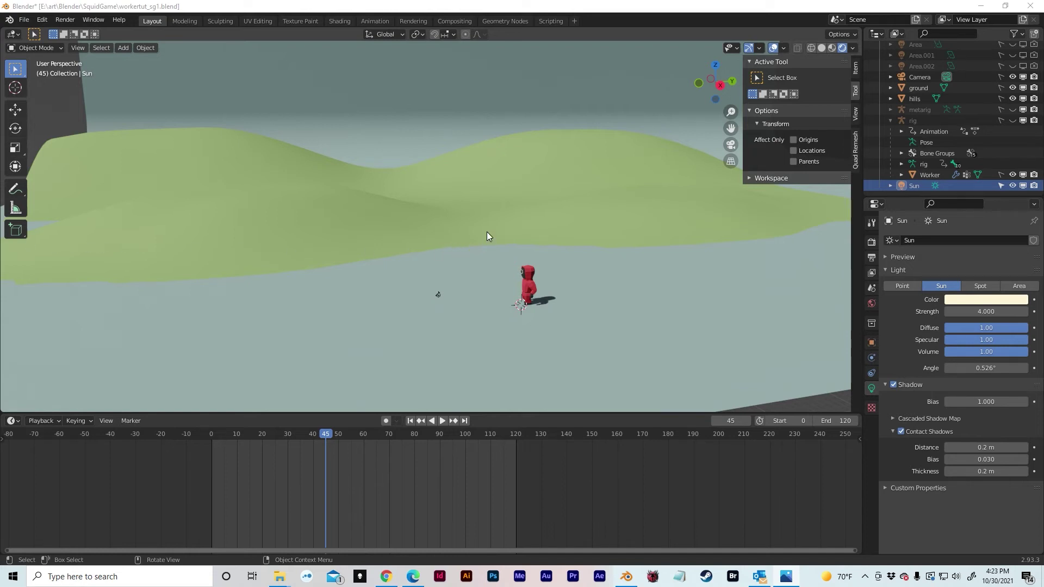
{"action": "middle_click_drag", "start_coordinate": [487, 232], "coordinate": [506, 239]}
{"action": "scroll", "coordinate": [598, 176], "scroll_direction": "down", "scroll_amount": 2}
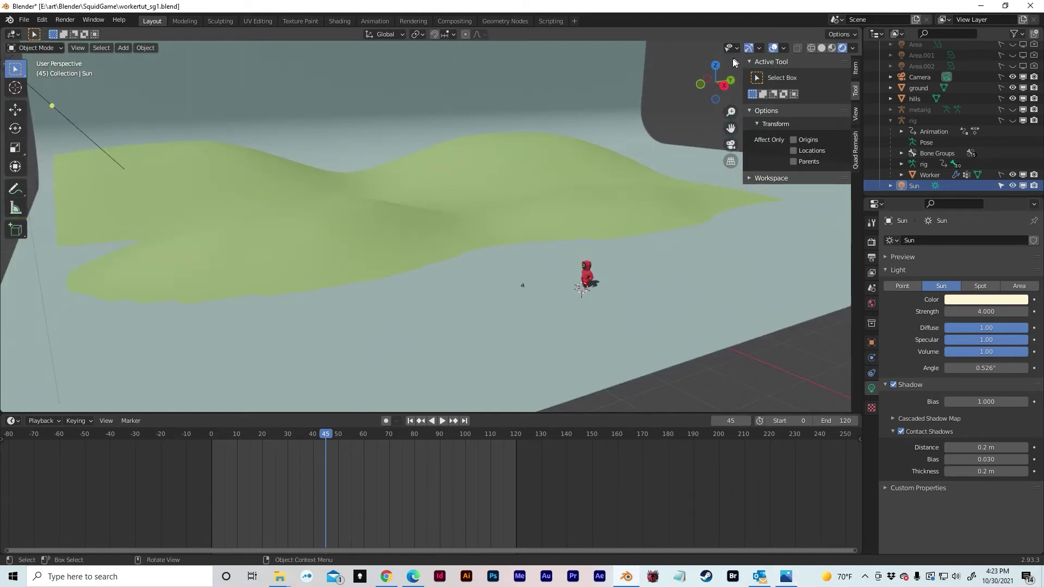
{"action": "left_click", "coordinate": [716, 65]}
{"action": "middle_click_drag", "start_coordinate": [624, 269], "coordinate": [539, 118], "text": "shift"}
{"action": "middle_click_drag", "start_coordinate": [658, 342], "coordinate": [633, 235], "text": "shift"}
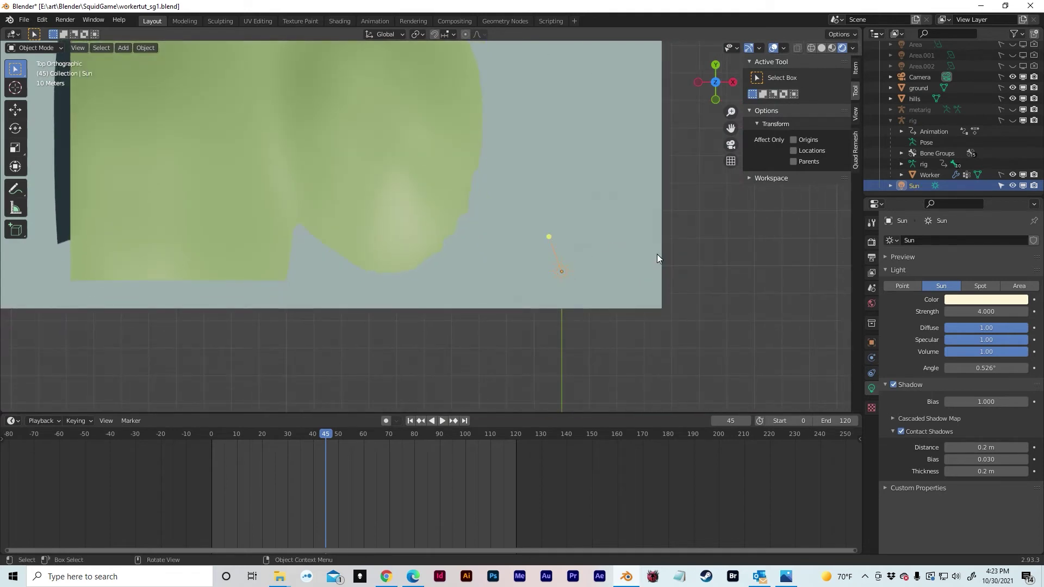
{"action": "key", "text": "r"}
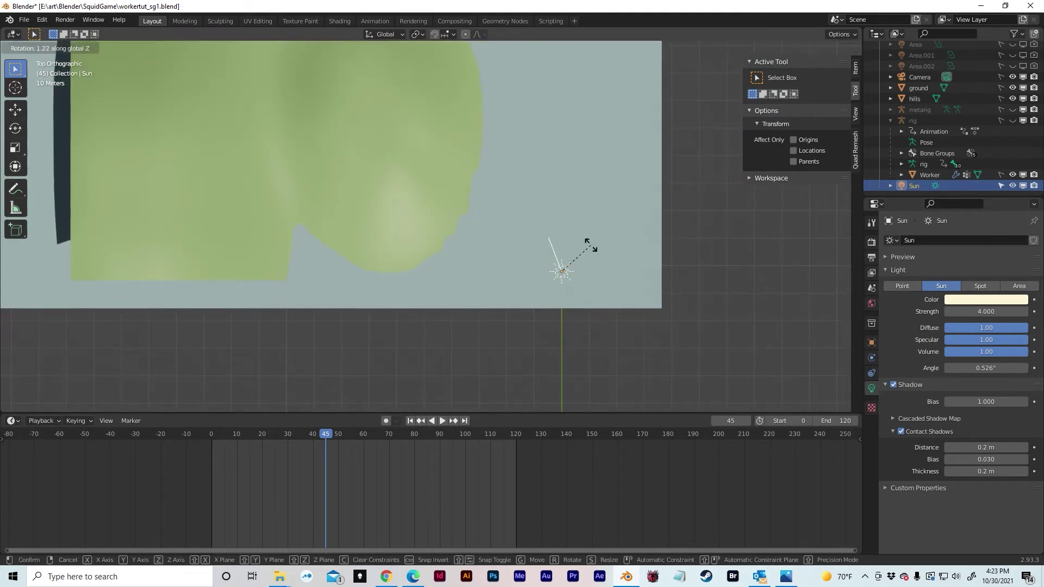
{"action": "left_click", "coordinate": [590, 240]}
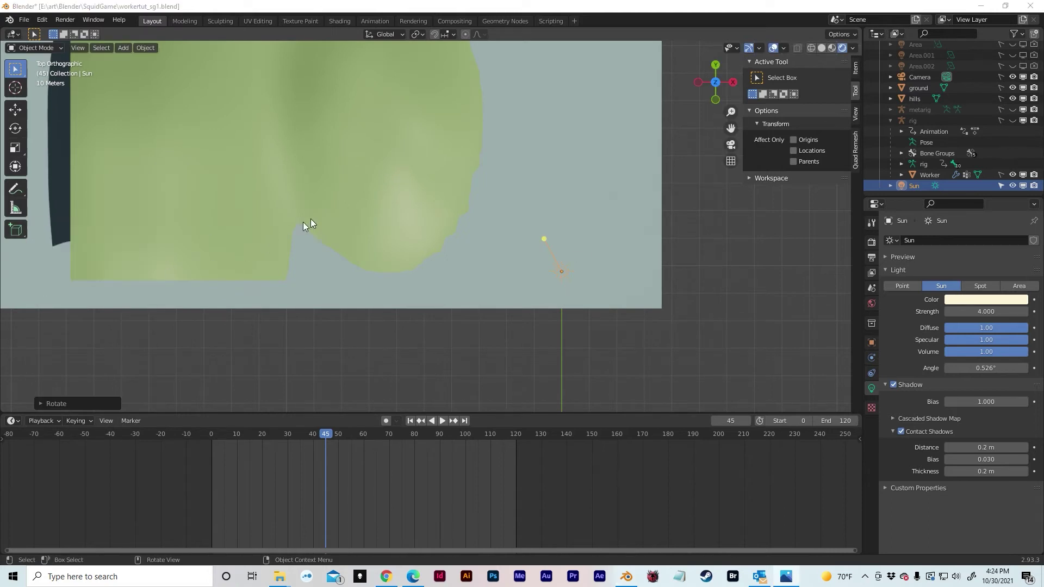
Rotate the Sun light about 21° around the global X axis in the right side view
{"action": "key", "text": "KP_3"}
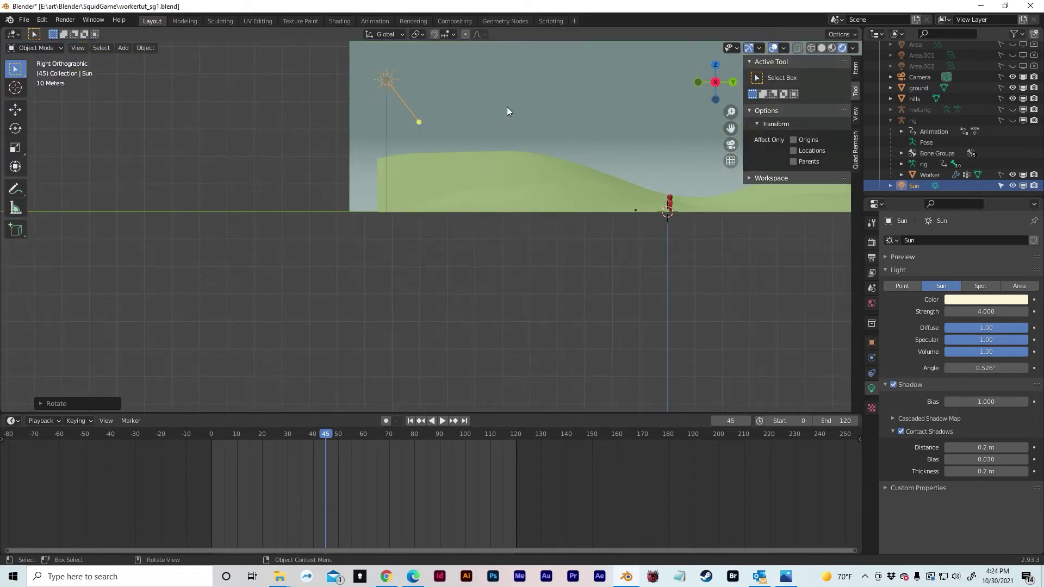
{"action": "middle_click_drag", "start_coordinate": [507, 111], "coordinate": [501, 170], "text": "shift"}
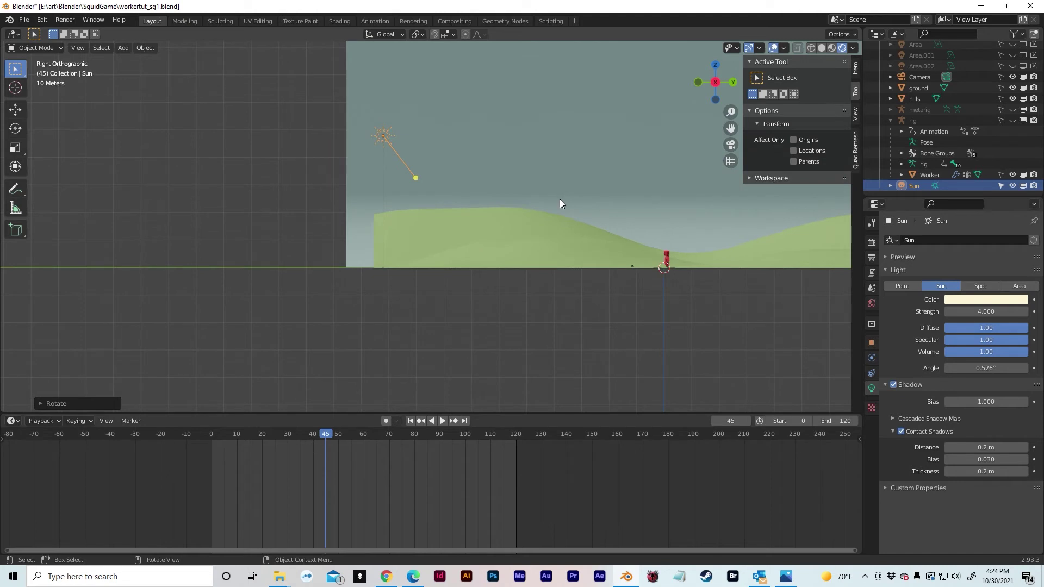
{"action": "key", "text": "r"}
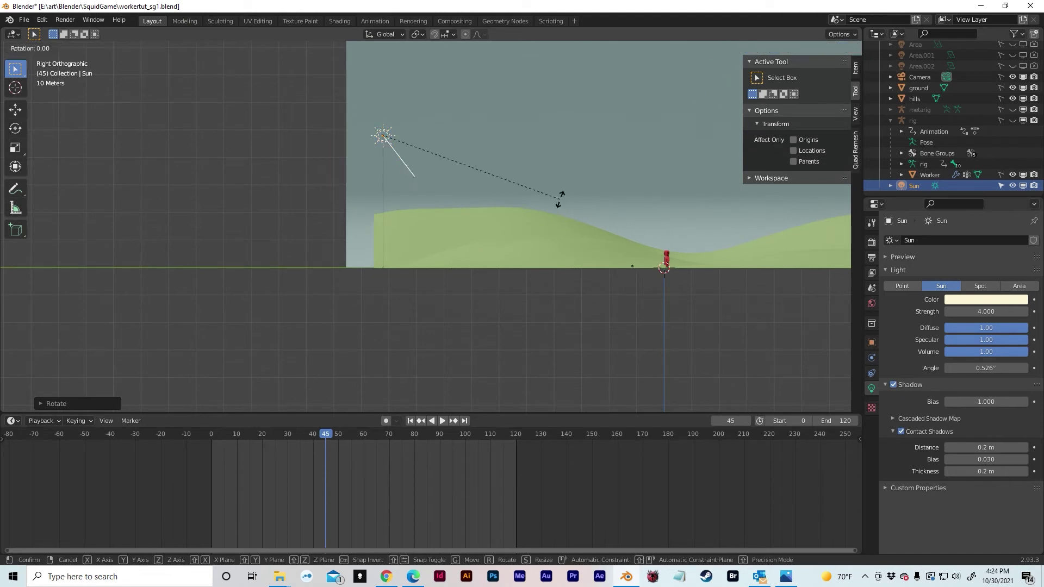
{"action": "key", "text": "x"}
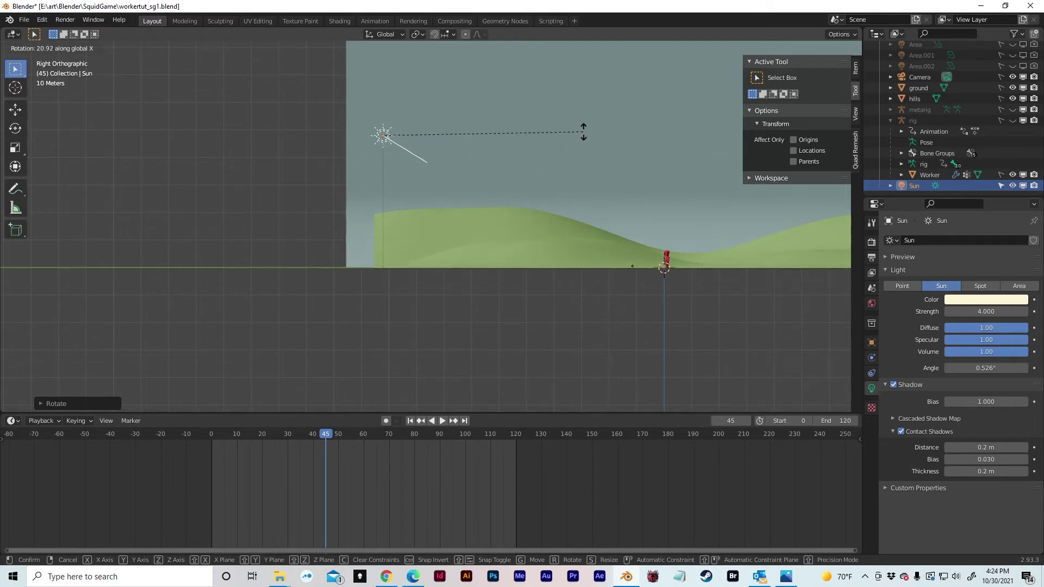
{"action": "left_click", "coordinate": [584, 131]}
{"action": "middle_click_drag", "start_coordinate": [552, 105], "coordinate": [501, 213]}
{"action": "scroll", "coordinate": [501, 210], "scroll_direction": "up", "scroll_amount": 3}
{"action": "middle_click_drag", "start_coordinate": [531, 338], "coordinate": [507, 194], "text": "shift"}
{"action": "scroll", "coordinate": [493, 235], "scroll_direction": "up", "scroll_amount": 3}
{"action": "scroll", "coordinate": [491, 247], "scroll_direction": "down", "scroll_amount": 4}
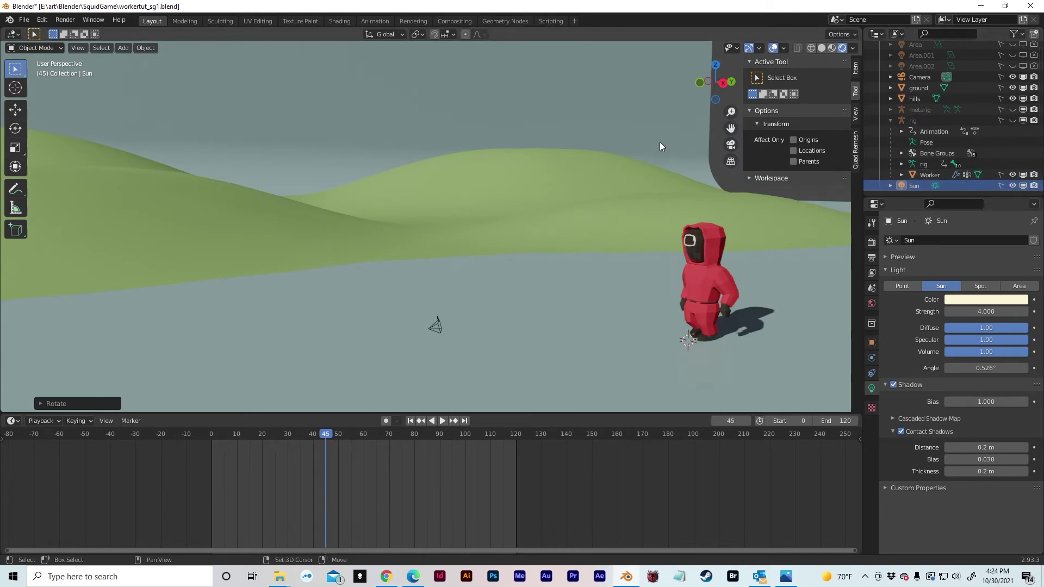
{"action": "middle_click_drag", "start_coordinate": [414, 182], "coordinate": [465, 213]}
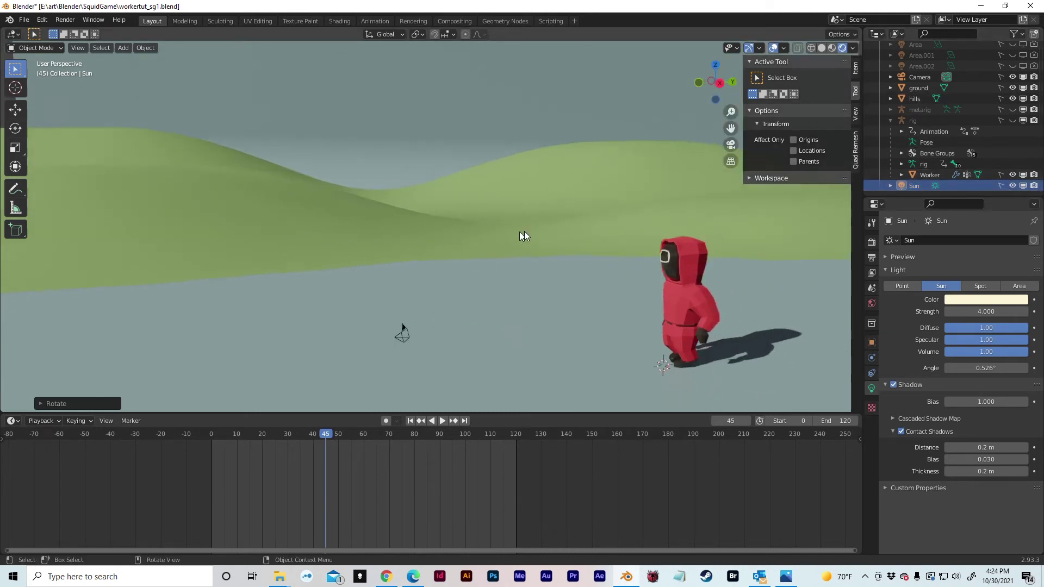
Add a cylinder mesh and raise it along Z until it floats well above the worker
{"action": "key", "text": "shift+a"}
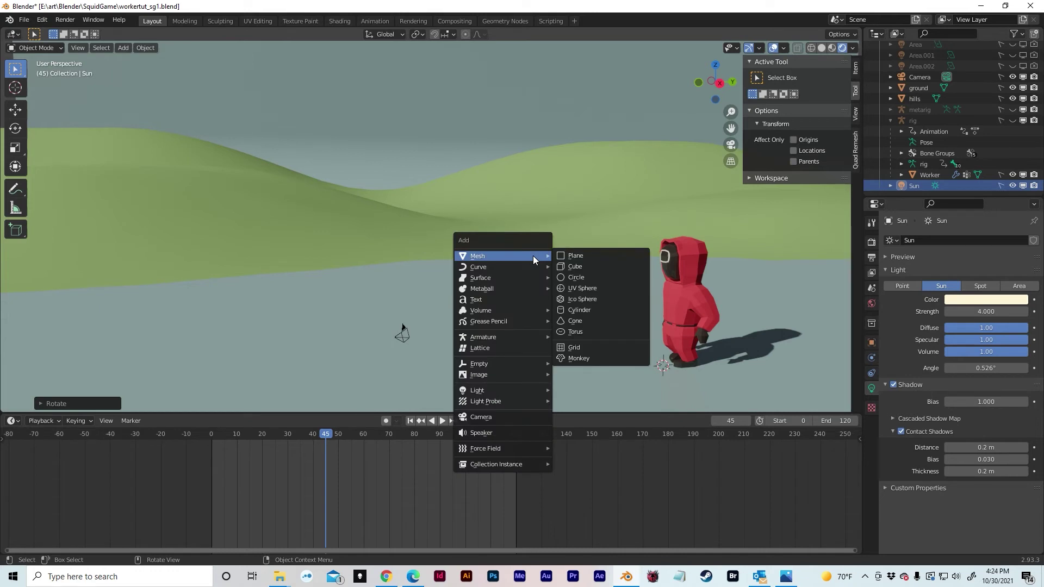
{"action": "left_click", "coordinate": [580, 311]}
{"action": "middle_click_drag", "start_coordinate": [527, 293], "coordinate": [540, 274], "text": "shift"}
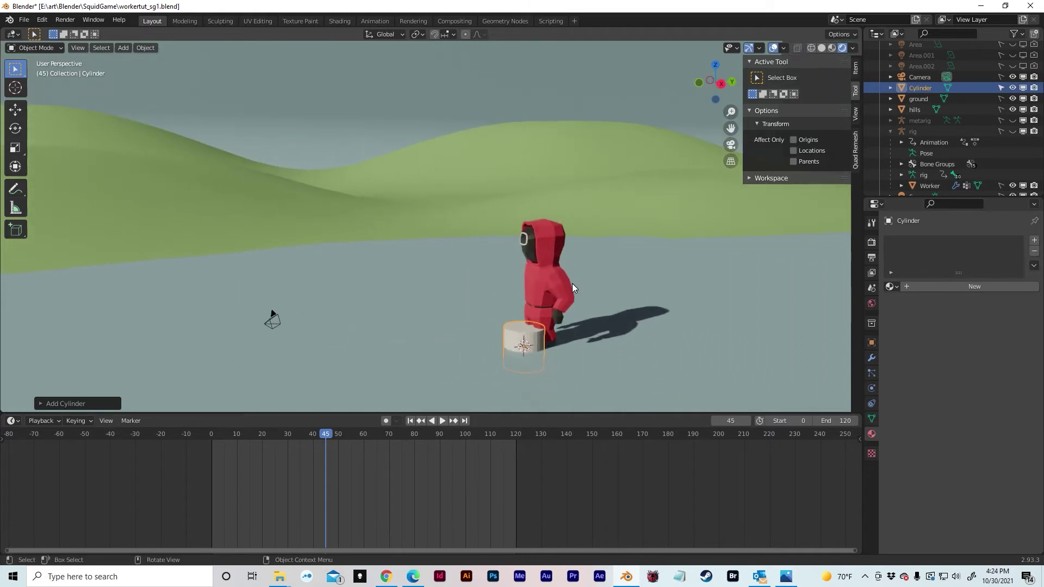
{"action": "key", "text": "g"}
{"action": "key", "text": "z"}
{"action": "left_click", "coordinate": [504, 66]}
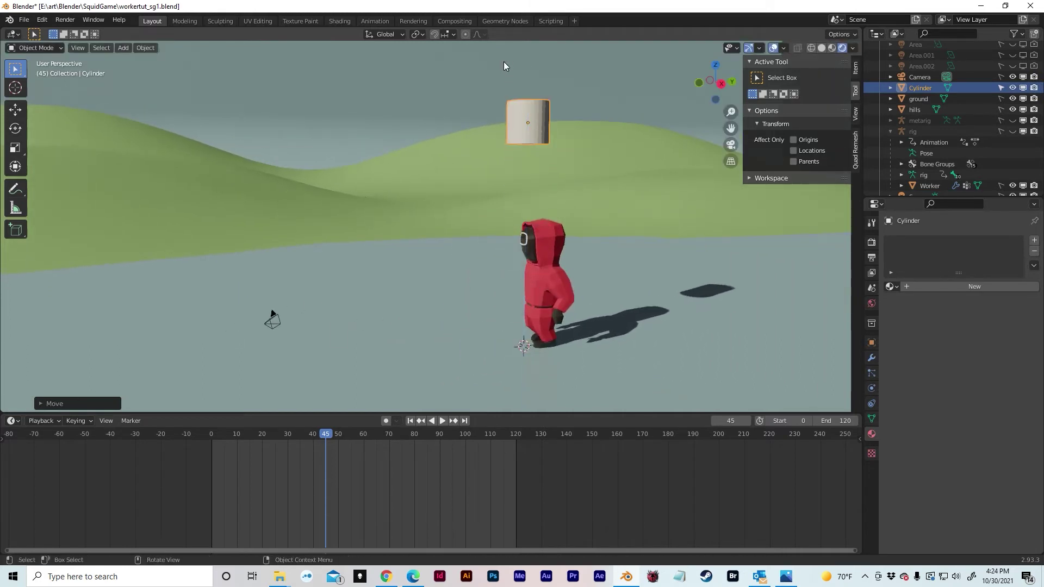
{"action": "middle_click_drag", "start_coordinate": [650, 80], "coordinate": [608, 128], "text": "shift"}
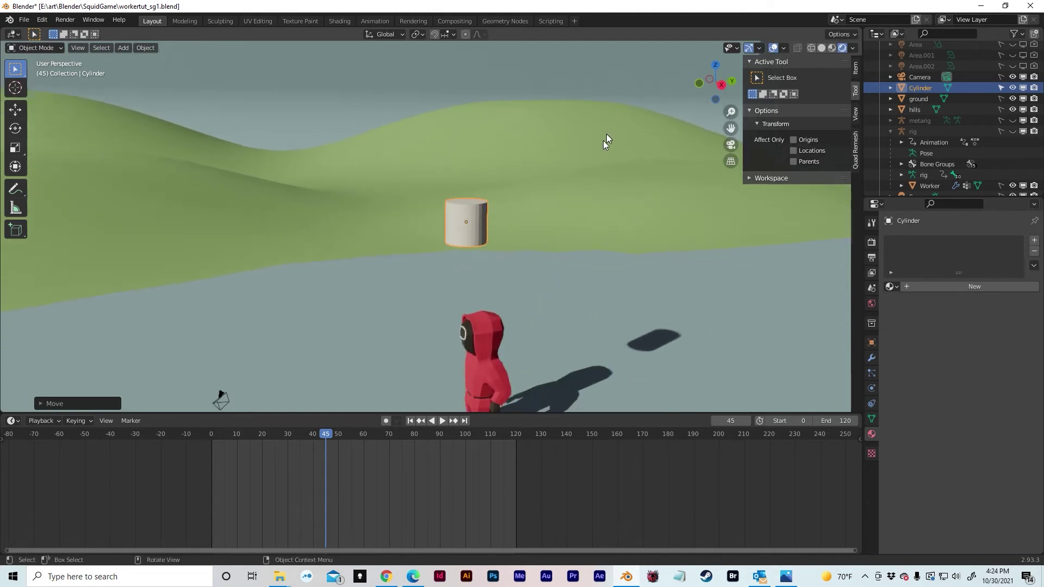
{"action": "key", "text": "g"}
{"action": "key", "text": "z"}
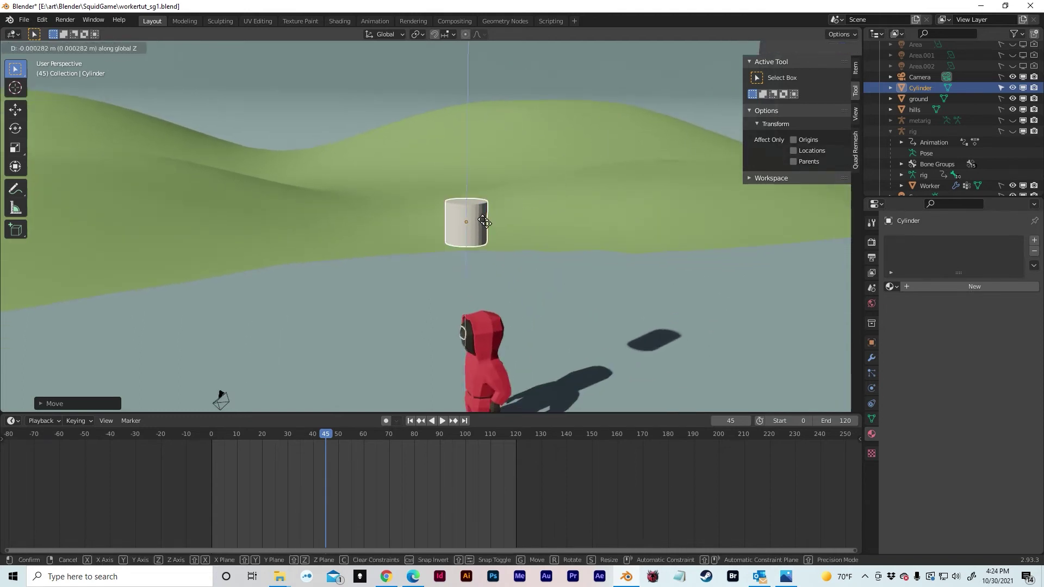
{"action": "left_click", "coordinate": [451, 147]}
Scale the cylinder along the global Z axis into a tall, thin column
{"action": "middle_click_drag", "start_coordinate": [450, 144], "coordinate": [437, 182], "text": "shift"}
{"action": "key", "text": "s"}
{"action": "key", "text": "z"}
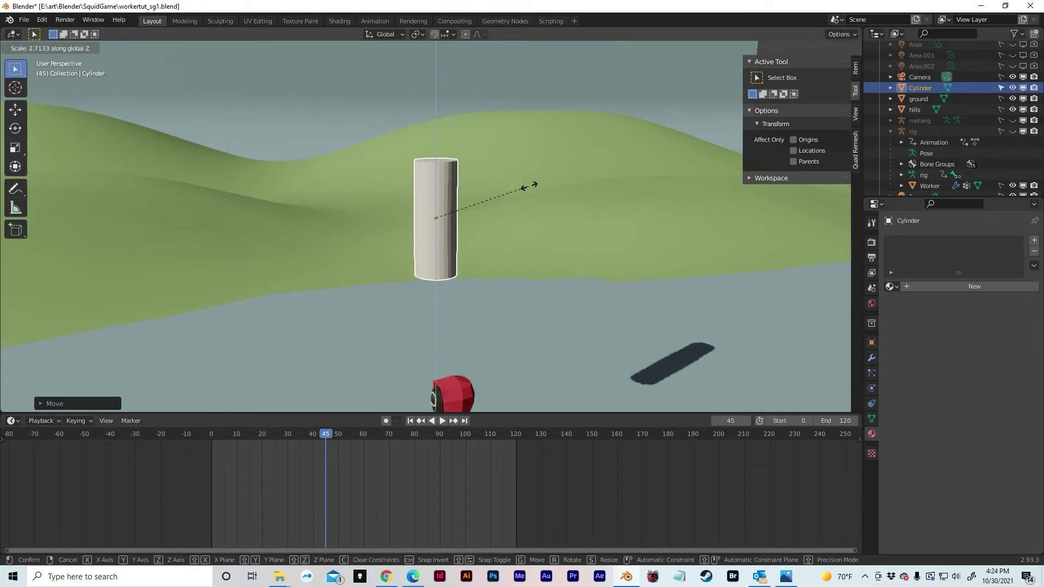
{"action": "left_click", "coordinate": [600, 165]}
{"action": "middle_click_drag", "start_coordinate": [599, 165], "coordinate": [599, 200], "text": "shift"}
In Edit Mode, turn off proportional editing and shrink the cylinder's top face to a narrow tip
{"action": "key", "text": "Tab"}
{"action": "key", "text": "3"}
{"action": "left_click", "coordinate": [431, 188]}
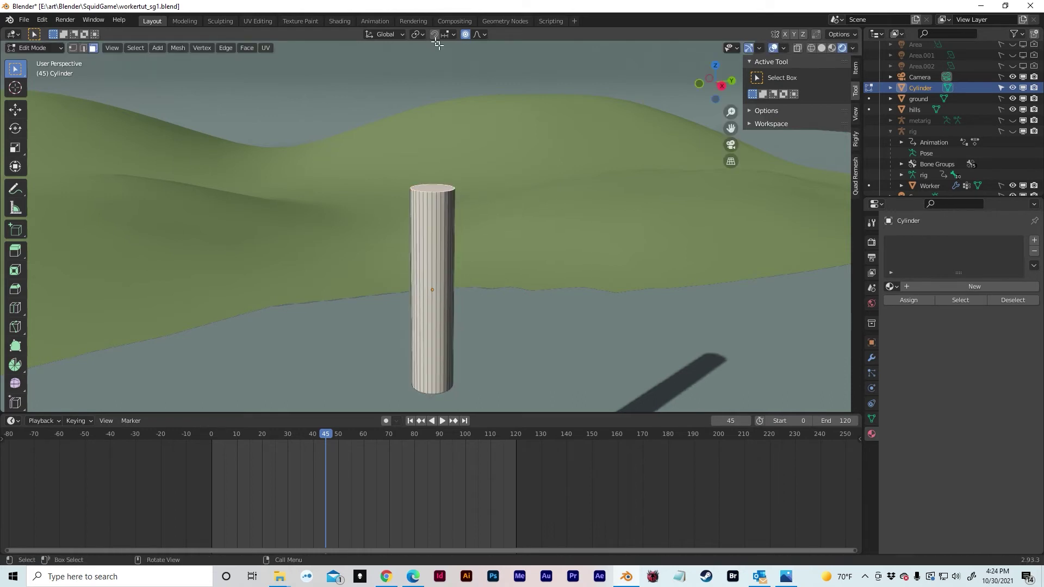
{"action": "key", "text": "s"}
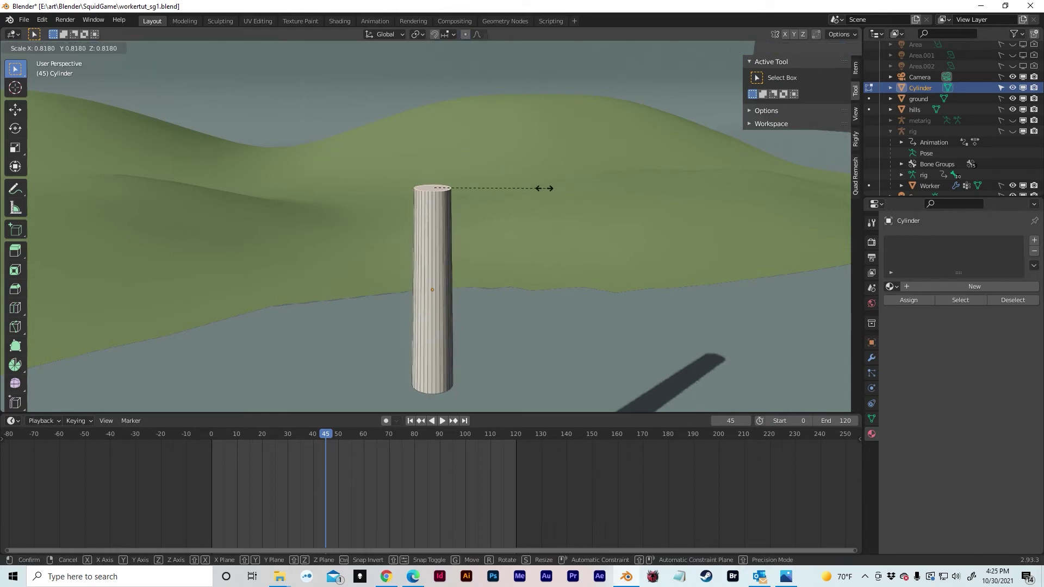
{"action": "left_click", "coordinate": [469, 188]}
Enlarge the cylinder's bottom face so the column widens into a cone-shaped tree
{"action": "middle_click_drag", "start_coordinate": [467, 257], "coordinate": [469, 226]}
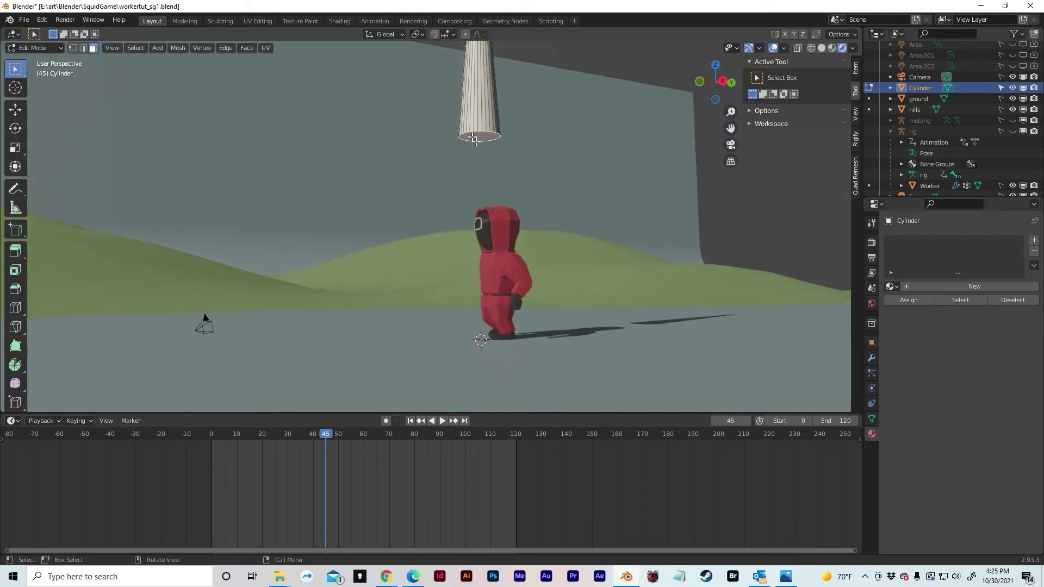
{"action": "middle_click_drag", "start_coordinate": [477, 141], "coordinate": [486, 174]}
{"action": "key", "text": "s"}
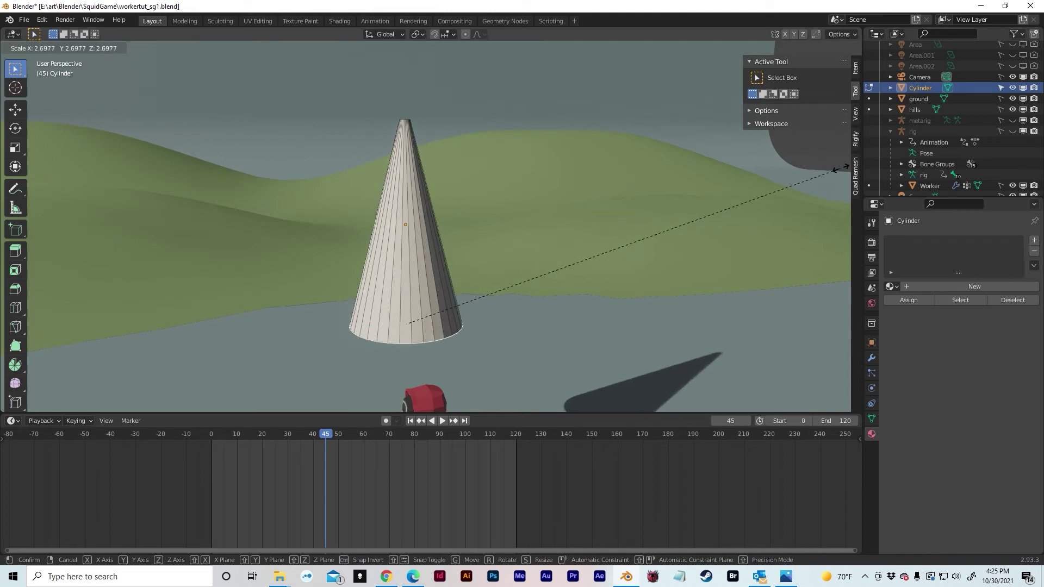
{"action": "left_click", "coordinate": [799, 167]}
{"action": "middle_click_drag", "start_coordinate": [681, 186], "coordinate": [675, 153]}
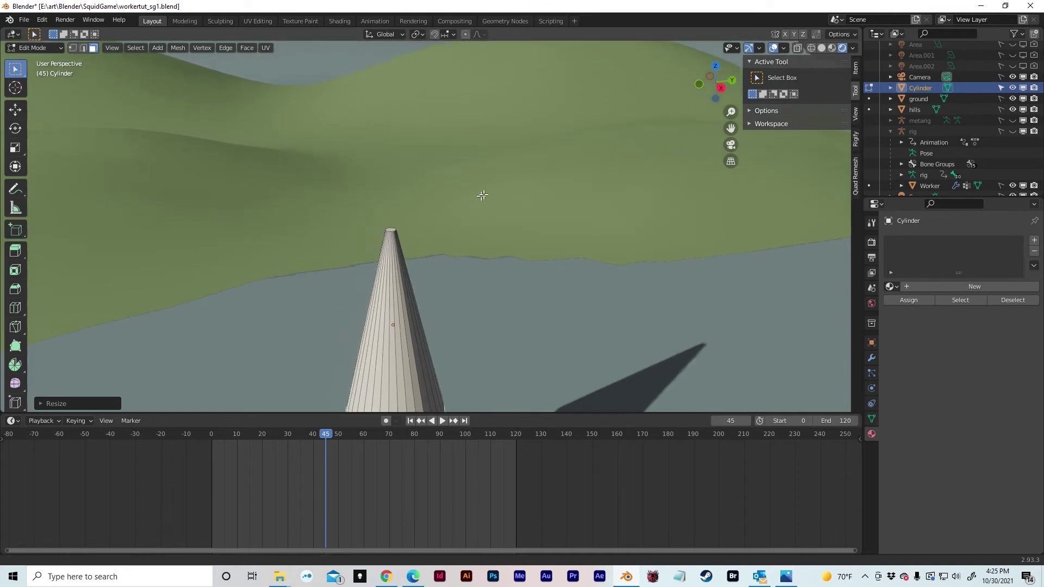
Bevel the cone's bottom edge loop with 3 segments and a width of about 0.09 m
{"action": "scroll", "coordinate": [489, 209], "scroll_direction": "down", "scroll_amount": 4, "text": "shift"}
{"action": "middle_click_drag", "start_coordinate": [498, 211], "coordinate": [491, 245]}
{"action": "key", "text": "2"}
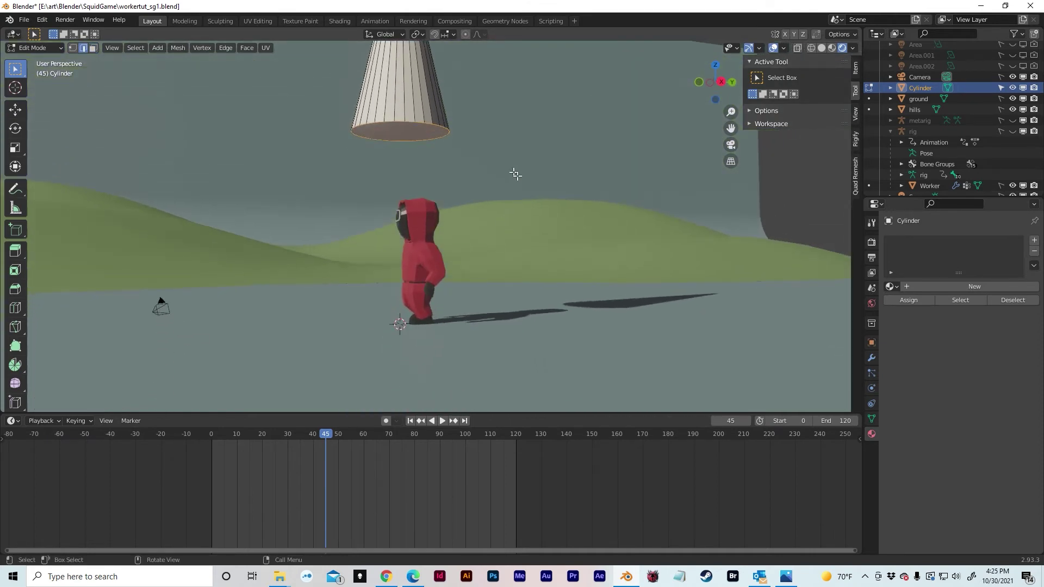
{"action": "key", "text": "ctrl+b"}
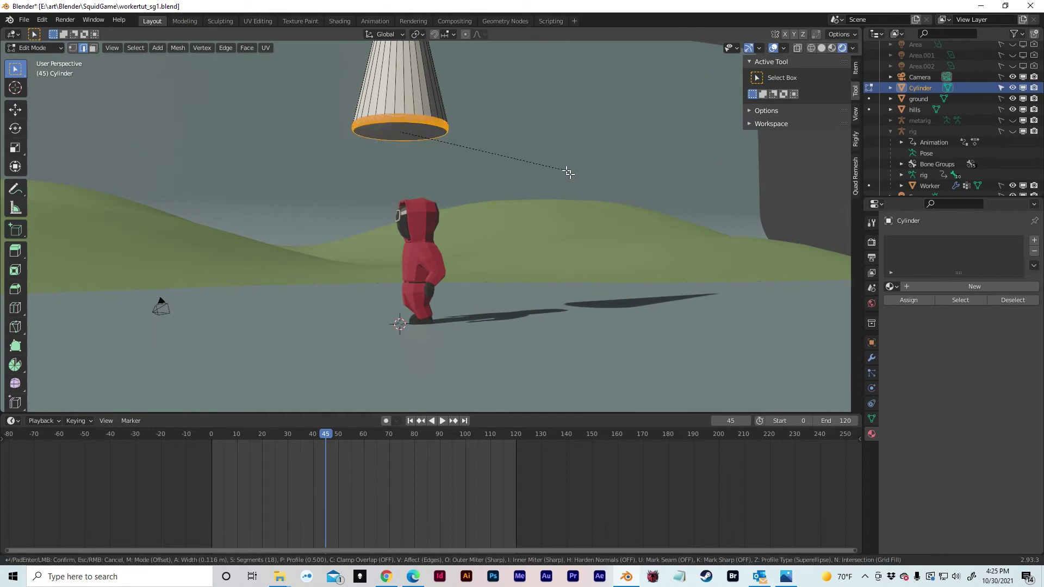
{"action": "scroll", "coordinate": [570, 175], "scroll_direction": "down", "scroll_amount": 16}
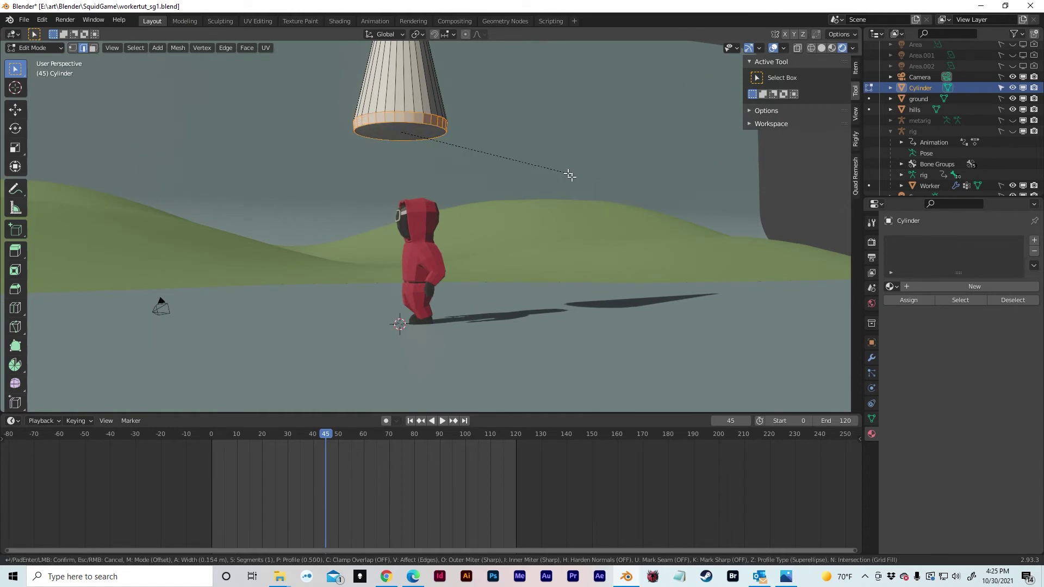
{"action": "scroll", "coordinate": [570, 175], "scroll_direction": "up", "scroll_amount": 2}
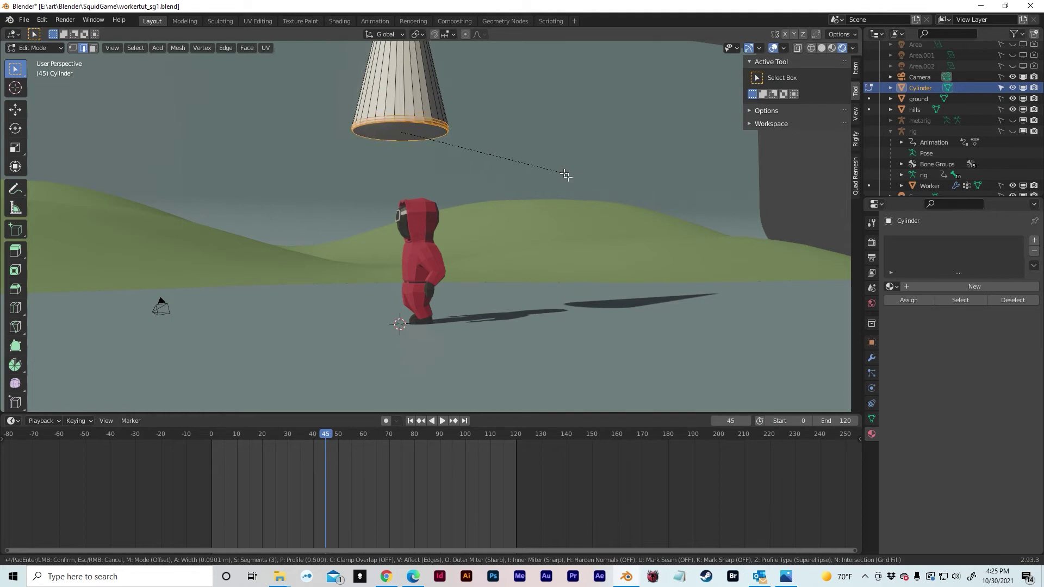
{"action": "left_click", "coordinate": [566, 173]}
{"action": "middle_click_drag", "start_coordinate": [567, 175], "coordinate": [613, 235]}
{"action": "scroll", "coordinate": [605, 211], "scroll_direction": "up", "scroll_amount": 6}
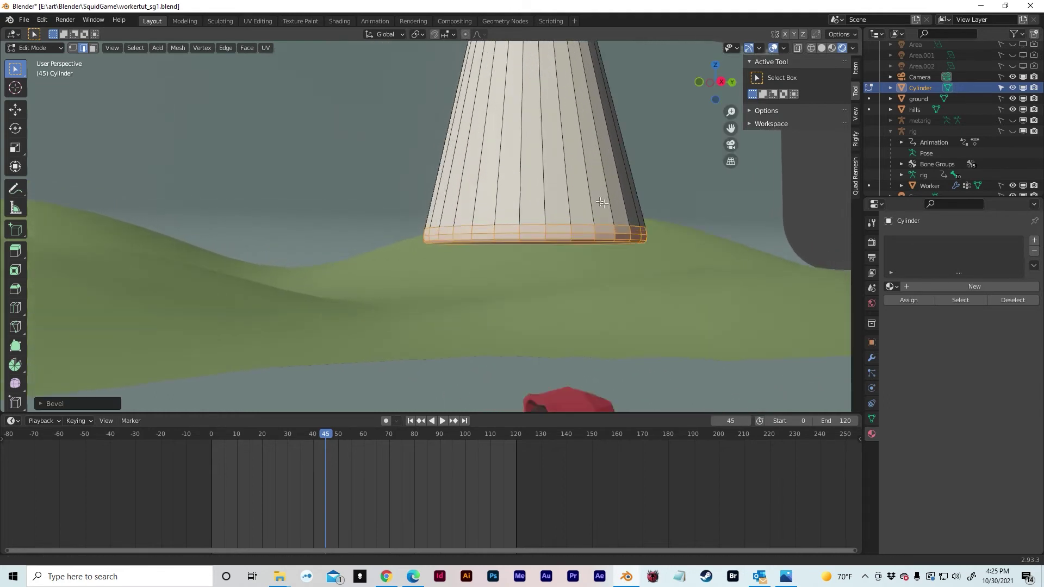
Bevel the edge loop around the cone's tip with 3 segments and a width of about 0.03 m
{"action": "scroll", "coordinate": [601, 223], "scroll_direction": "down", "scroll_amount": 6}
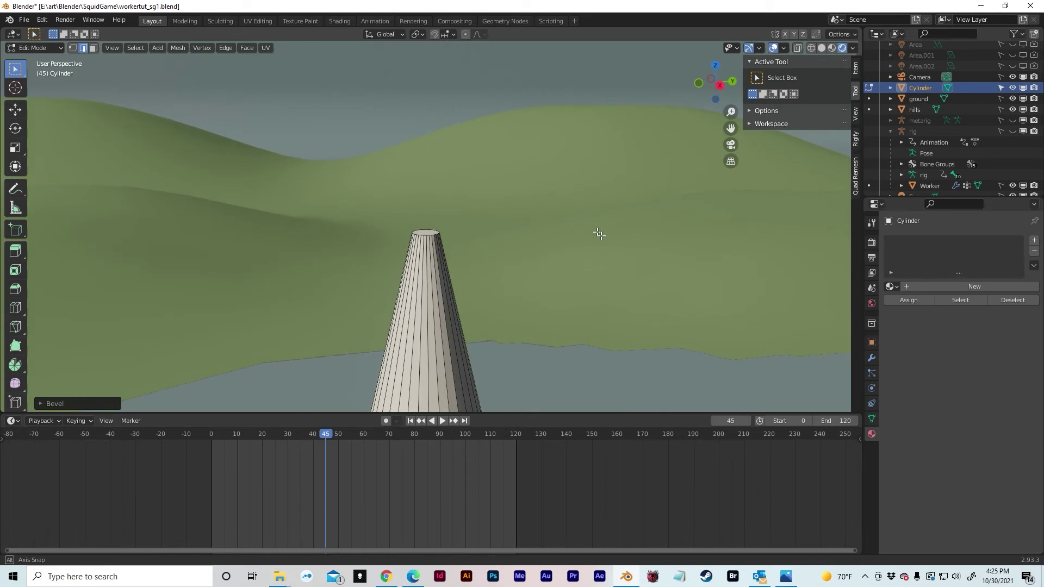
{"action": "left_click", "coordinate": [426, 262], "text": "alt"}
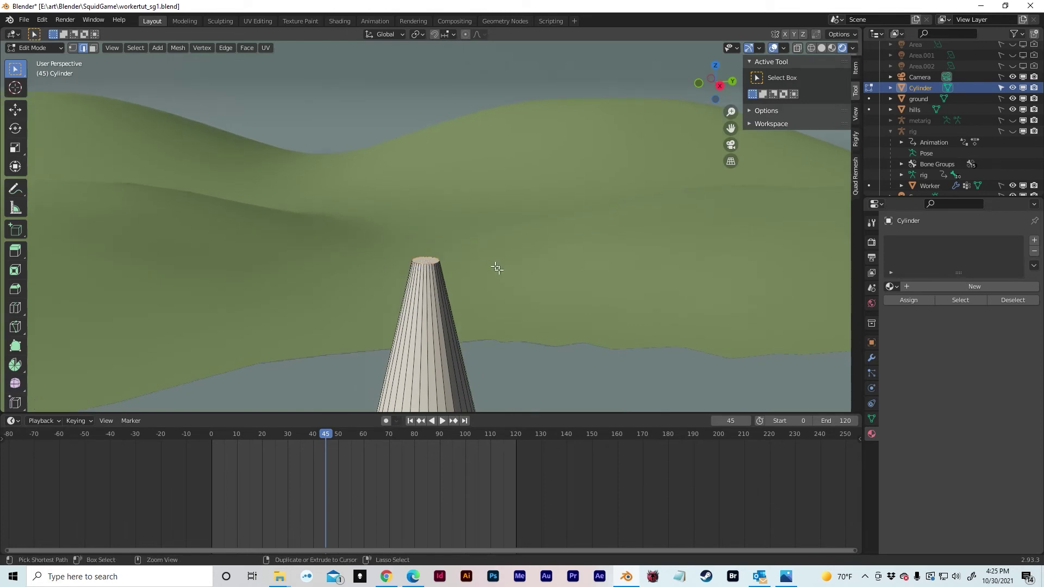
{"action": "key", "text": "ctrl+b"}
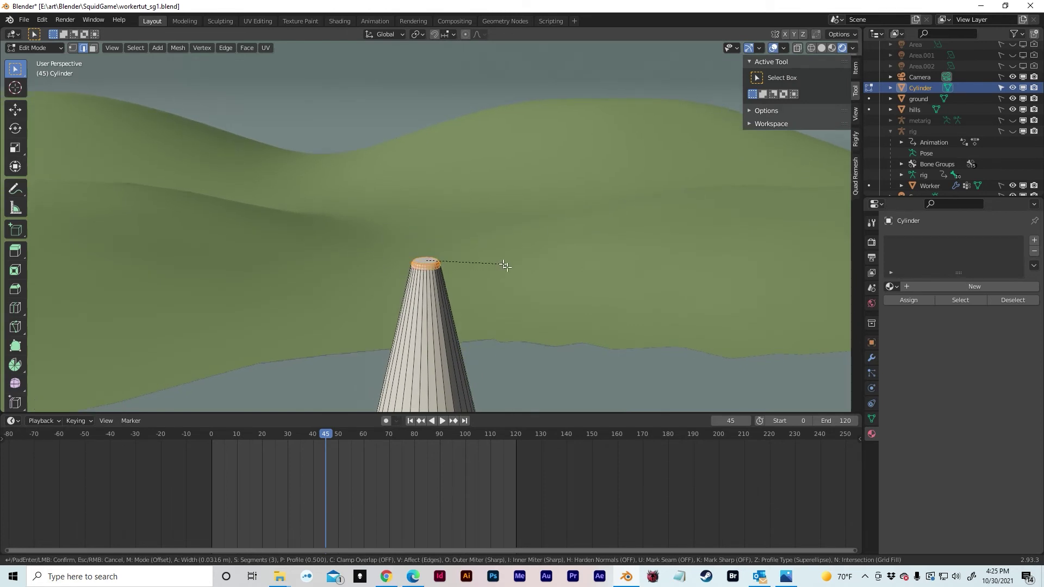
{"action": "left_click", "coordinate": [506, 265]}
{"action": "key", "text": "Tab"}
{"action": "middle_click_drag", "start_coordinate": [491, 311], "coordinate": [469, 185], "text": "shift"}
Extrude the cone's bottom face in place and scale it inward to the width of a tree trunk
{"action": "key", "text": "Tab"}
{"action": "middle_click_drag", "start_coordinate": [382, 117], "coordinate": [399, 131], "text": "shift"}
{"action": "key", "text": "3"}
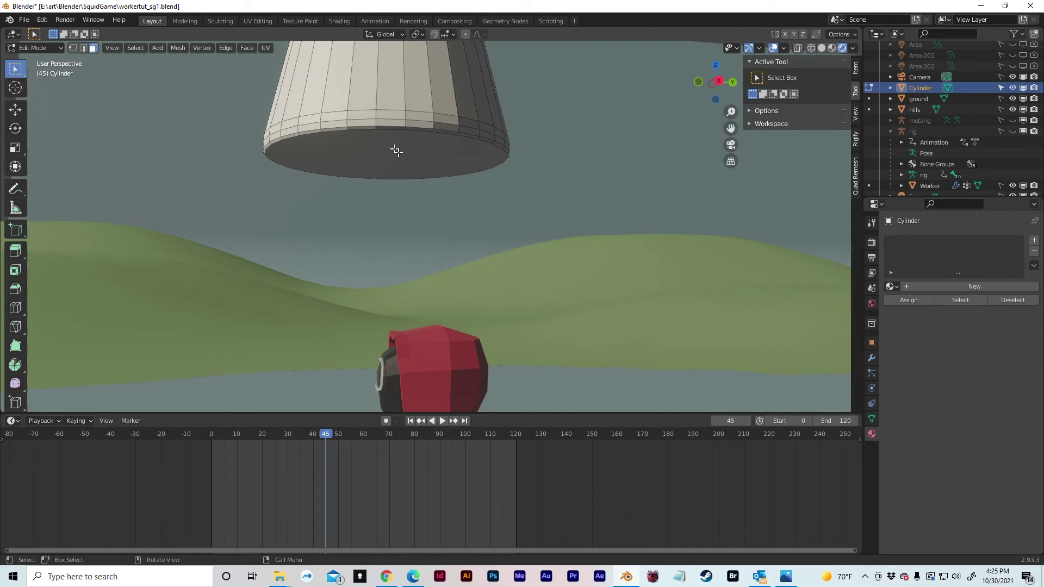
{"action": "left_click", "coordinate": [396, 151]}
{"action": "key", "text": "e"}
{"action": "key", "text": "s"}
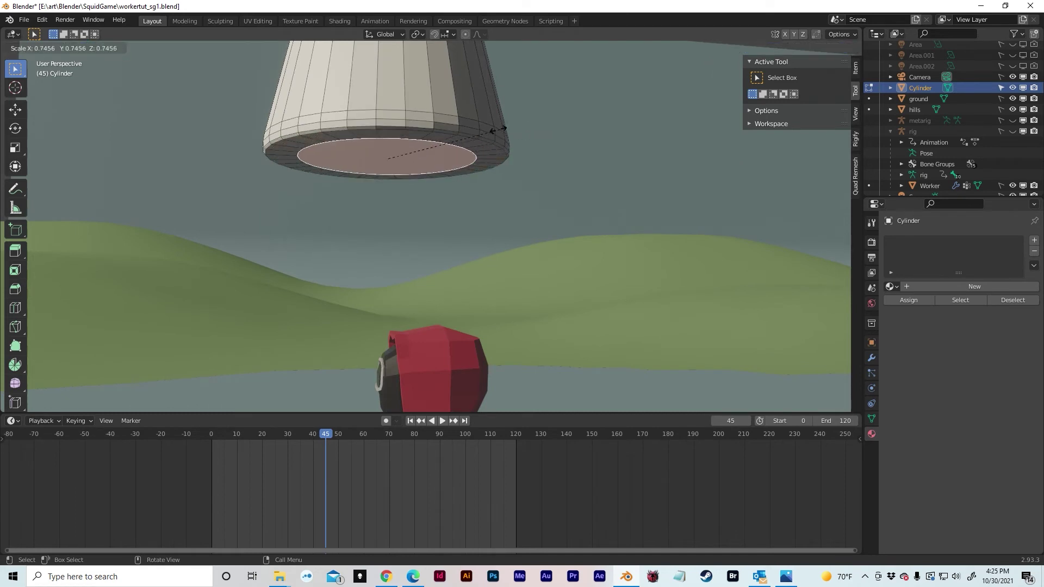
{"action": "left_click", "coordinate": [445, 126]}
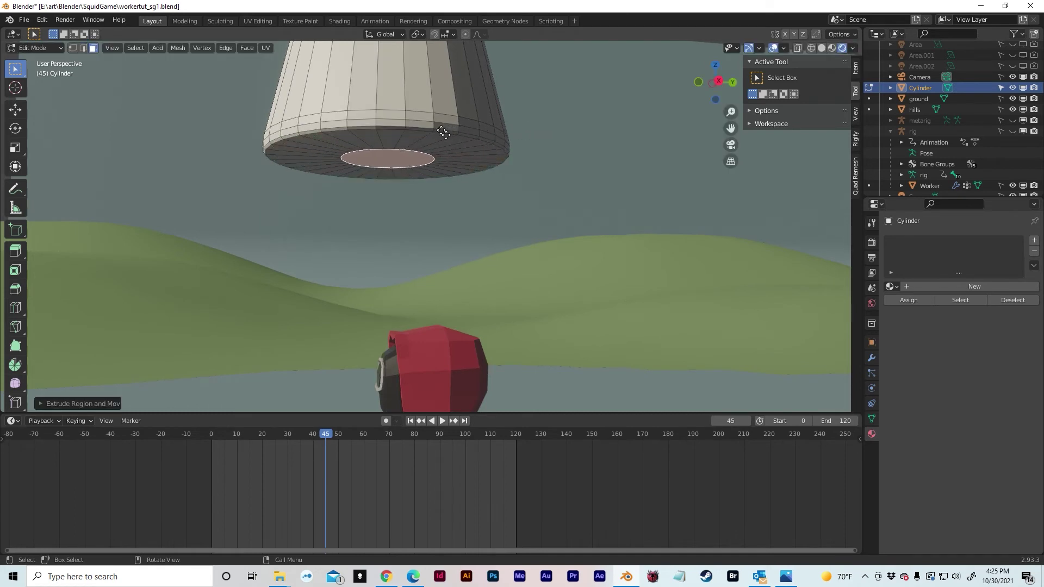
Extrude the inner face downward as a short trunk, widen its end slightly, and return to Object Mode
{"action": "key", "text": "e"}
{"action": "left_click", "coordinate": [422, 177]}
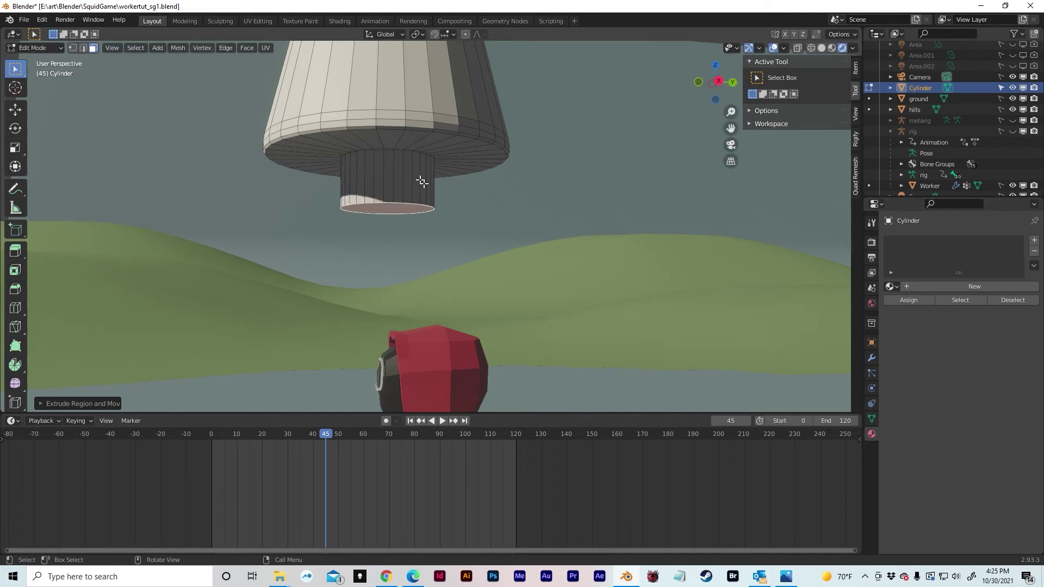
{"action": "key", "text": "s"}
{"action": "left_click", "coordinate": [431, 180]}
{"action": "scroll", "coordinate": [432, 184], "scroll_direction": "down", "scroll_amount": 4}
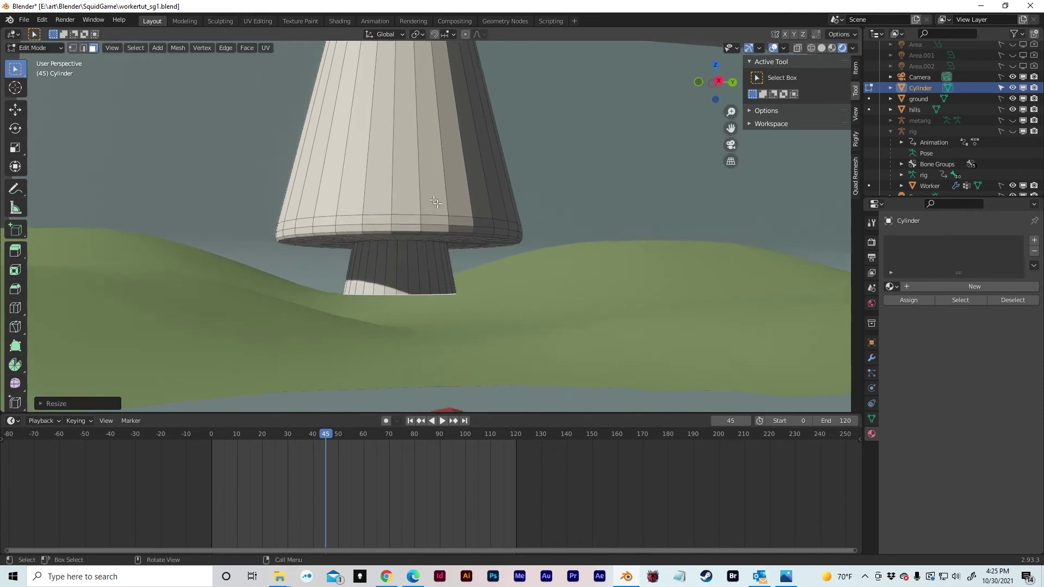
{"action": "key", "text": "Tab"}
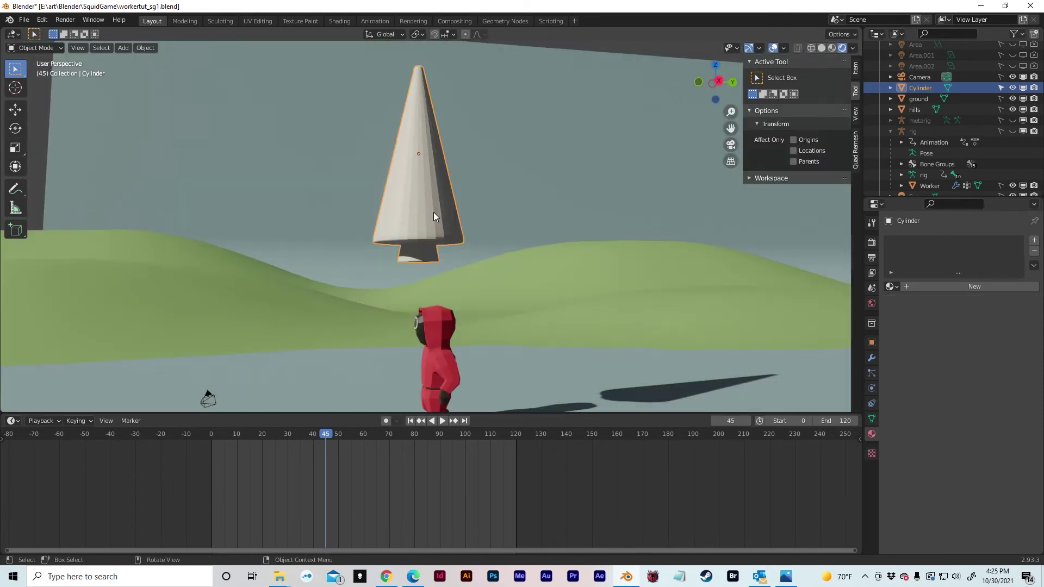
Give the tree a new material and set its Base Color to a slightly darkened orange-brown
{"action": "left_click", "coordinate": [907, 288]}
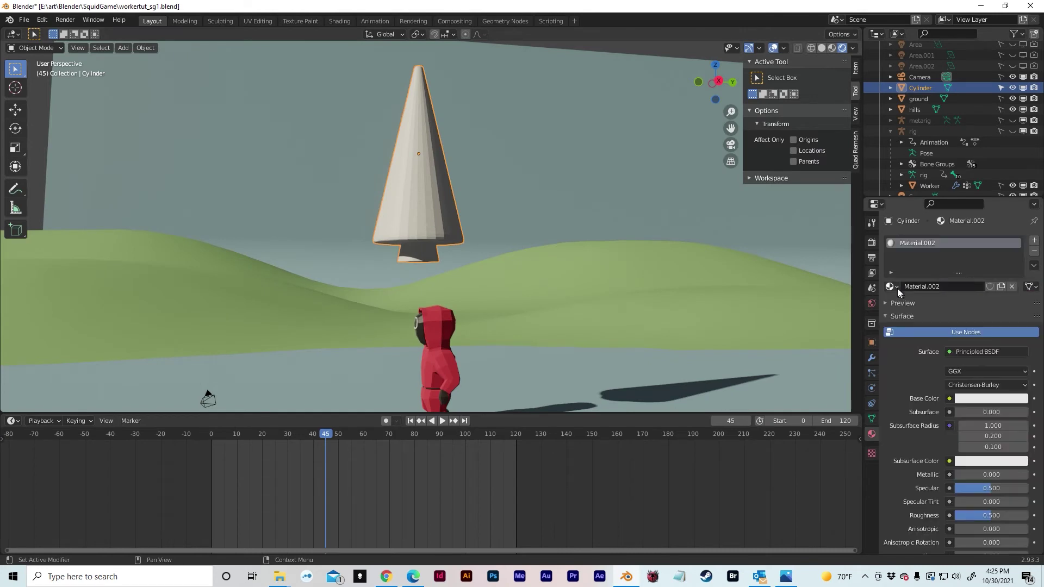
{"action": "left_click", "coordinate": [980, 398]}
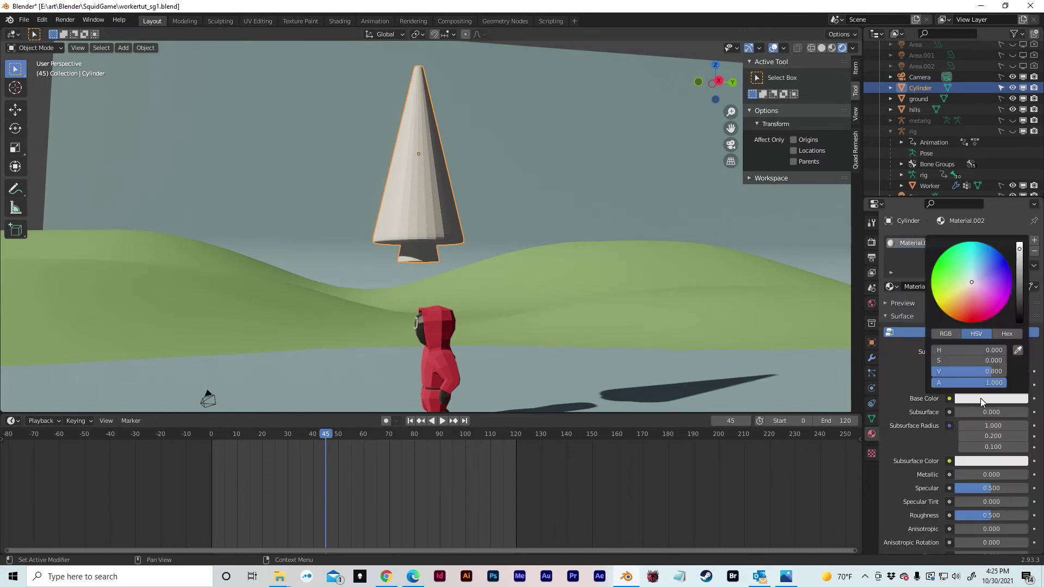
{"action": "left_click_drag", "start_coordinate": [966, 284], "coordinate": [960, 306]}
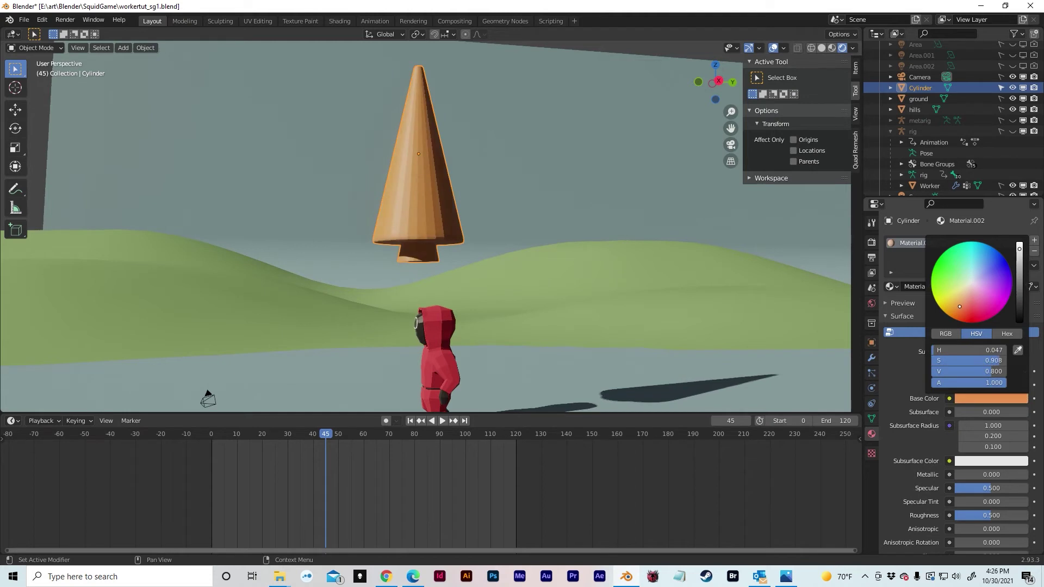
{"action": "left_click_drag", "start_coordinate": [960, 309], "coordinate": [959, 306]}
{"action": "left_click_drag", "start_coordinate": [1019, 261], "coordinate": [1019, 265]}
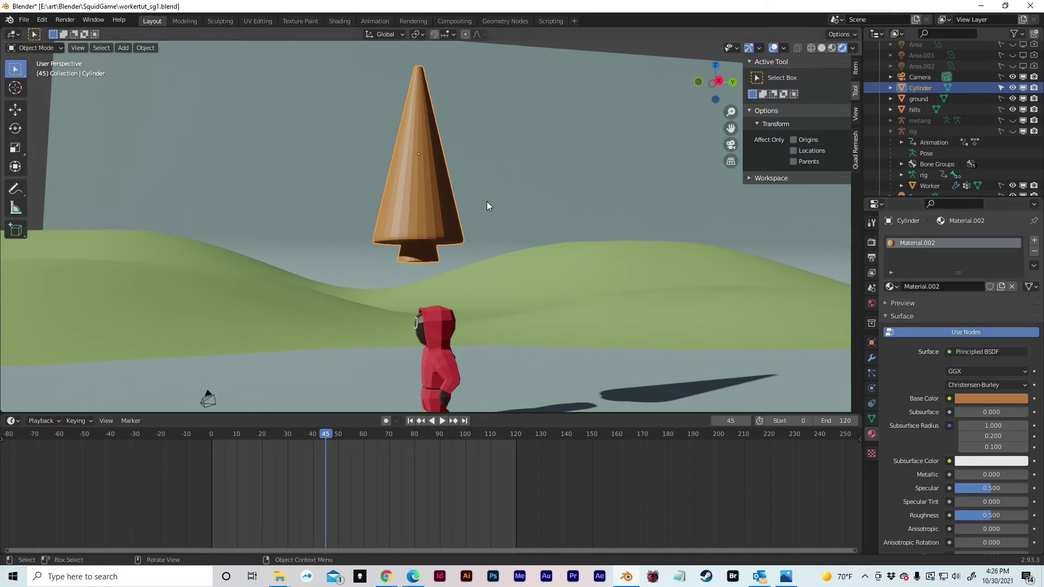
Enter Edit Mode on the tree with X-ray on and select all the foliage cone faces above the trunk
{"action": "key", "text": "Tab"}
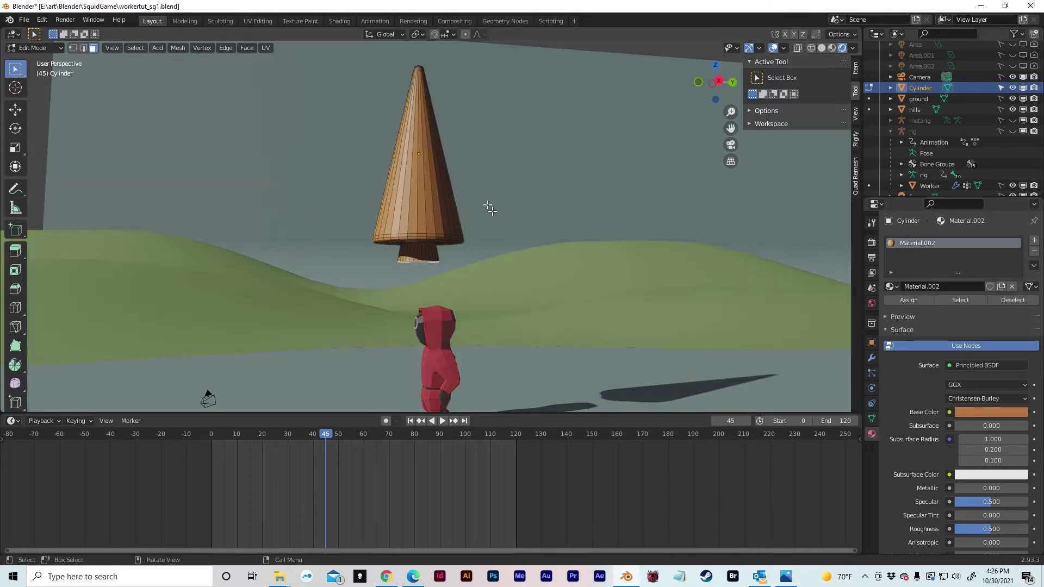
{"action": "left_click", "coordinate": [718, 81]}
{"action": "key", "text": "alt+z"}
{"action": "middle_click_drag", "start_coordinate": [414, 203], "coordinate": [551, 239], "text": "shift"}
{"action": "scroll", "coordinate": [472, 179], "scroll_direction": "up", "scroll_amount": 3}
{"action": "scroll", "coordinate": [476, 177], "scroll_direction": "up", "scroll_amount": 3}
{"action": "left_click_drag", "start_coordinate": [320, 63], "coordinate": [651, 345]}
{"action": "mouse_move", "coordinate": [631, 273]}
{"action": "middle_mouse_down"}
{"action": "mouse_move", "coordinate": [697, 277]}
{"action": "mouse_move", "coordinate": [650, 261]}
{"action": "mouse_move", "coordinate": [617, 291]}
{"action": "mouse_move", "coordinate": [631, 288]}
{"action": "middle_mouse_up"}
{"action": "scroll", "coordinate": [669, 313], "scroll_direction": "down", "scroll_amount": 8}
{"action": "scroll", "coordinate": [716, 277], "scroll_direction": "up", "scroll_amount": 7}
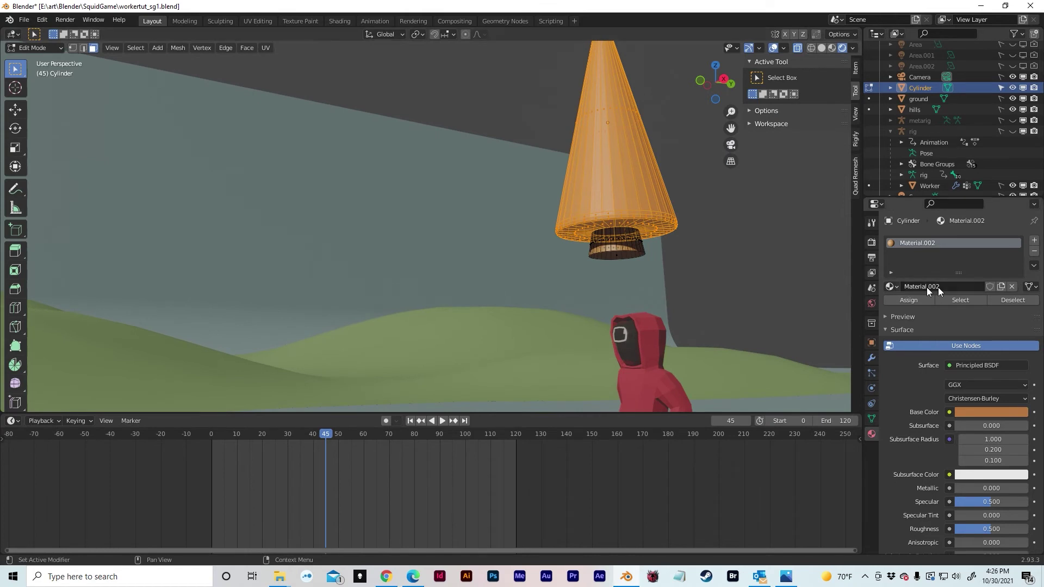
Add a second material slot using the green Material.001, assign it to the selected foliage faces and make it a single-user copy
{"action": "left_click", "coordinate": [1034, 241]}
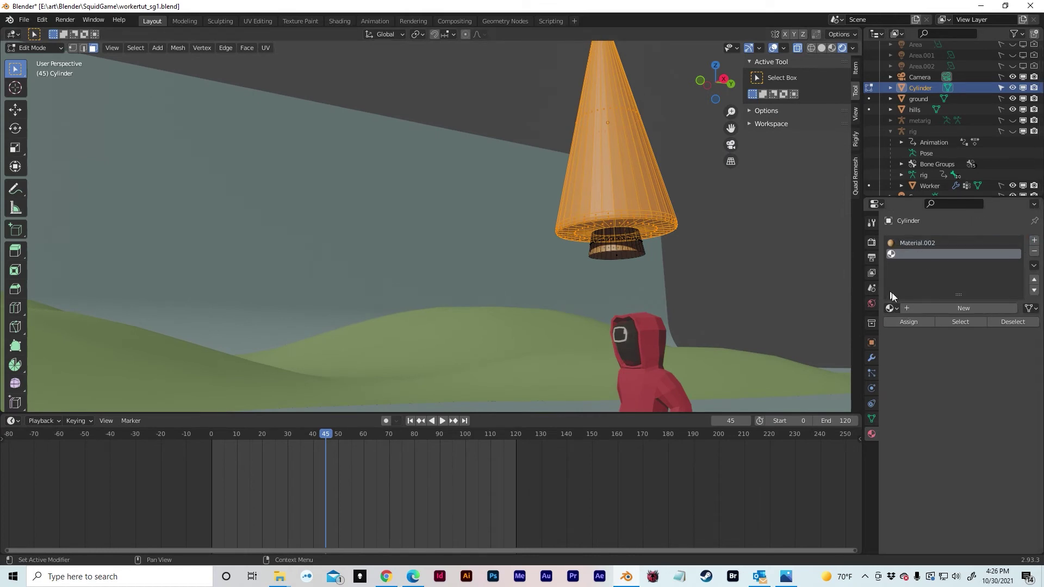
{"action": "left_click", "coordinate": [895, 307]}
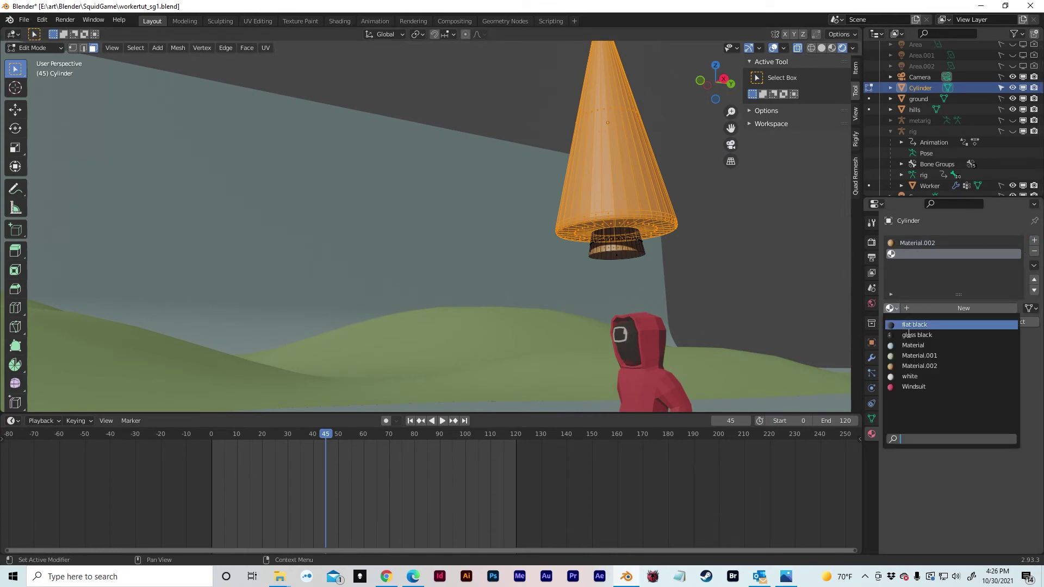
{"action": "left_click", "coordinate": [914, 356]}
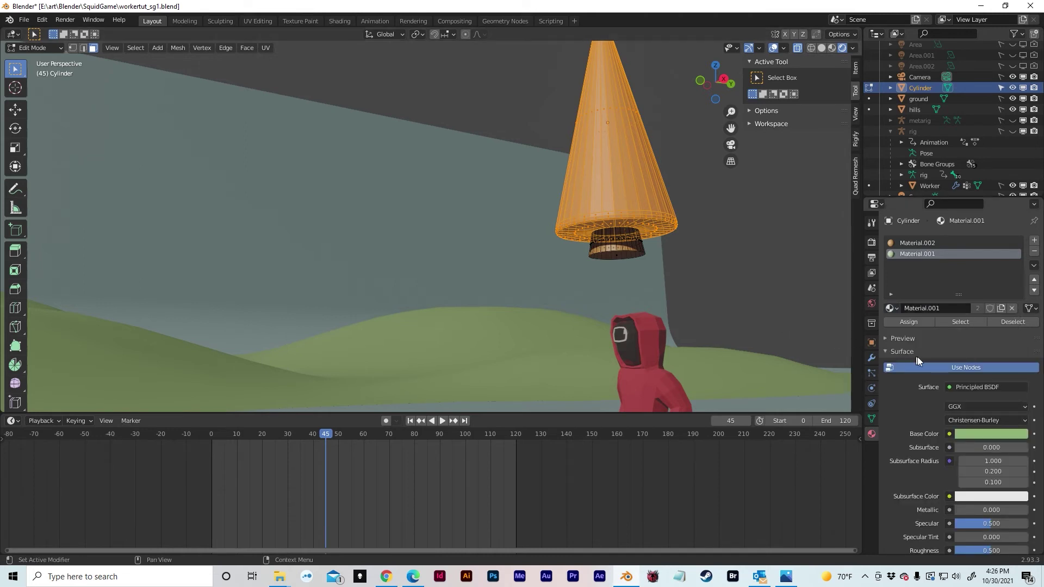
{"action": "left_click", "coordinate": [906, 322]}
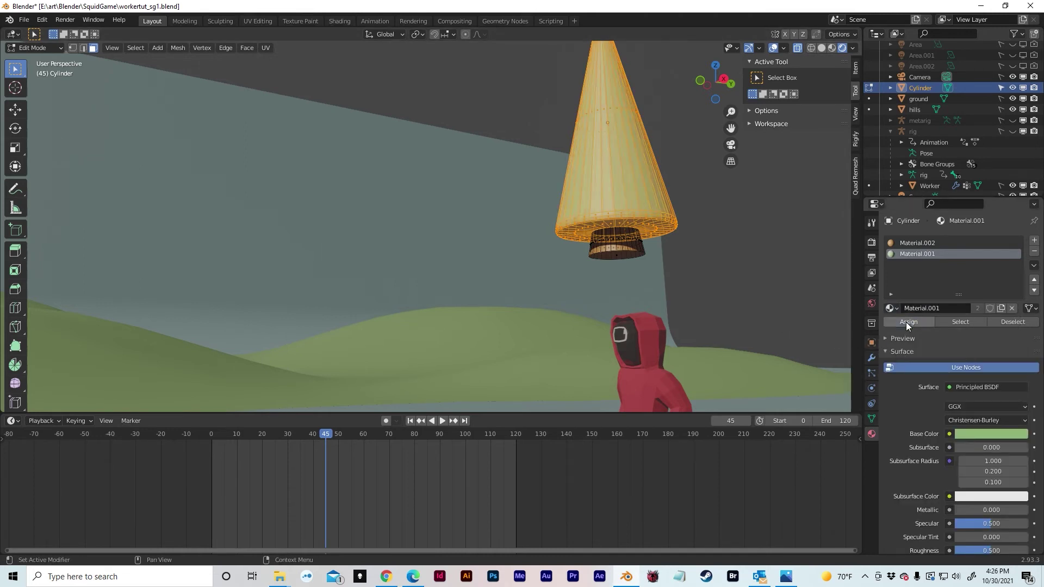
{"action": "middle_click_drag", "start_coordinate": [811, 263], "coordinate": [775, 272], "text": "shift"}
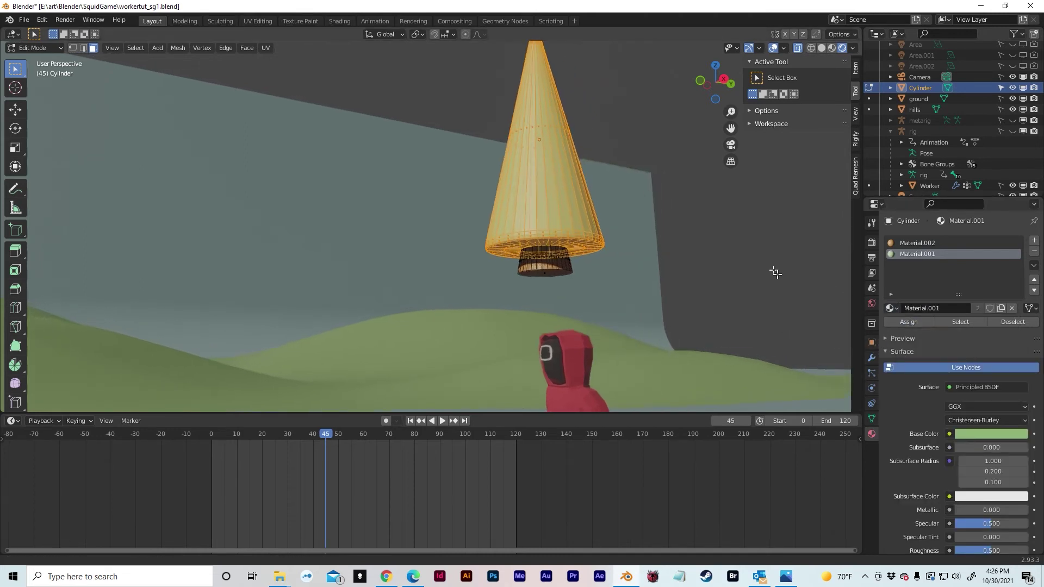
{"action": "left_click", "coordinate": [1002, 308]}
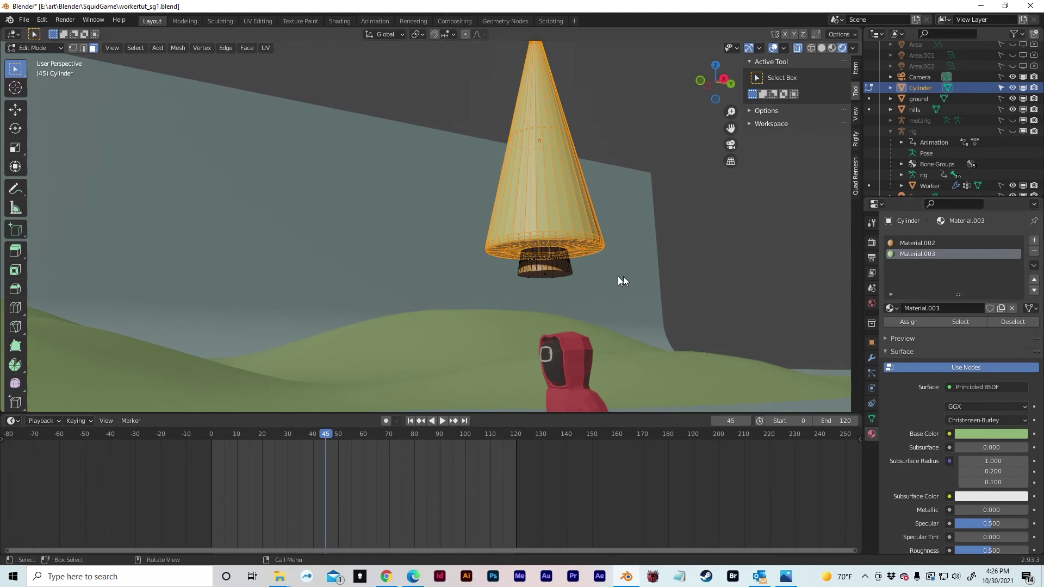
Shade the selected foliage cone faces smooth
{"action": "key", "text": "Tab"}
{"action": "mouse_move", "coordinate": [679, 258]}
{"action": "middle_mouse_down"}
{"action": "mouse_move", "coordinate": [680, 272]}
{"action": "mouse_move", "coordinate": [676, 246]}
{"action": "middle_mouse_up"}
{"action": "key", "text": "Tab"}
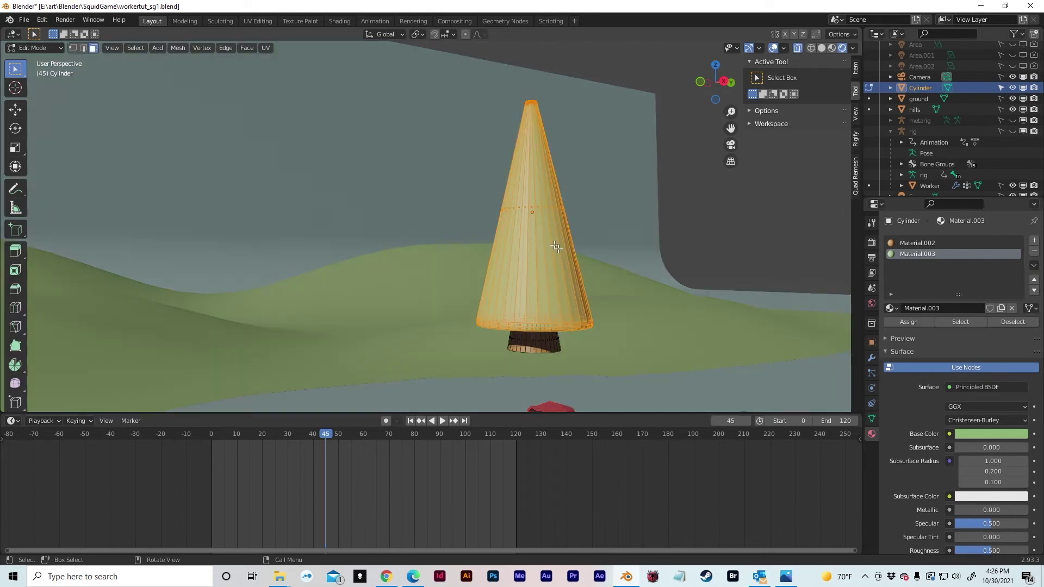
{"action": "right_click", "coordinate": [533, 223]}
{"action": "left_click", "coordinate": [533, 223]}
{"action": "key", "text": "Tab"}
{"action": "middle_click_drag", "start_coordinate": [638, 230], "coordinate": [647, 217]}
{"action": "key", "text": "Tab"}
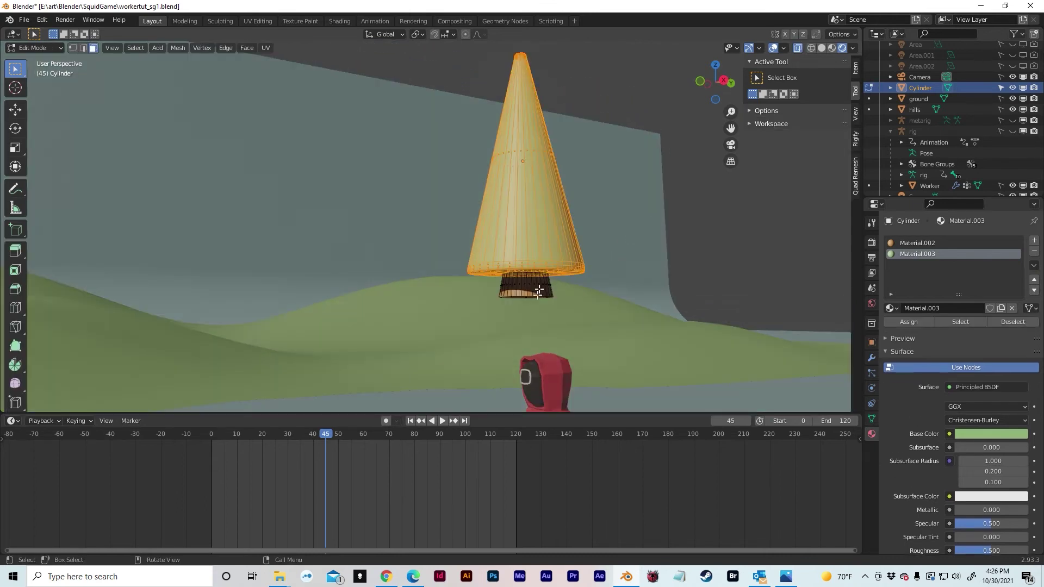
Select the ring of side faces on the trunk, shade them smooth, and return to Object Mode
{"action": "left_click", "coordinate": [528, 287], "text": "alt"}
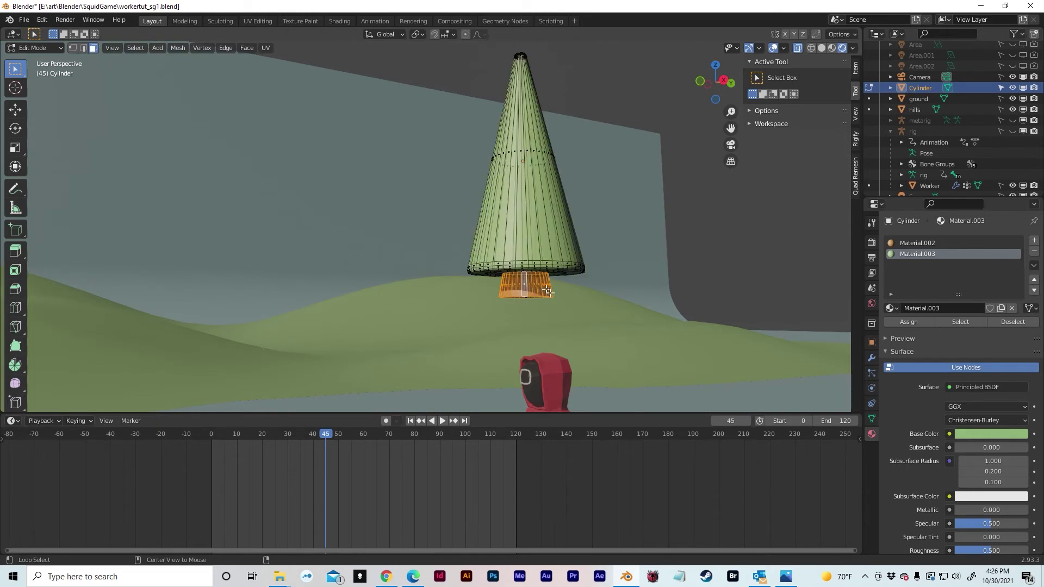
{"action": "right_click", "coordinate": [547, 291]}
{"action": "left_click", "coordinate": [543, 287]}
{"action": "key", "text": "Tab"}
{"action": "middle_click_drag", "start_coordinate": [655, 263], "coordinate": [677, 225]}
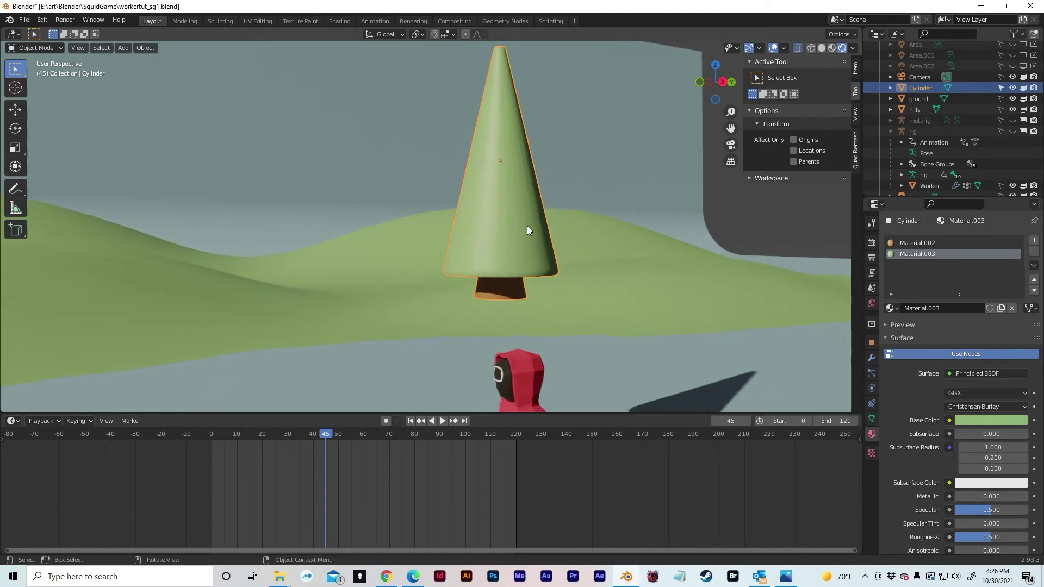
{"action": "middle_click_drag", "start_coordinate": [527, 227], "coordinate": [533, 247], "text": "shift"}
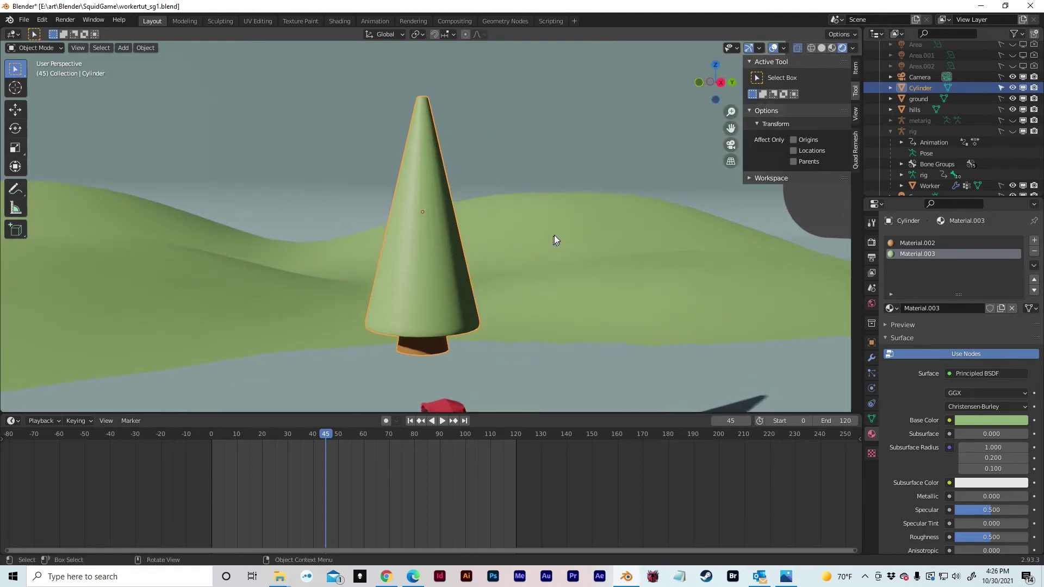
Make the hills selectable and change their Base Color to a more saturated, slightly darker green
{"action": "left_click", "coordinate": [519, 279]}
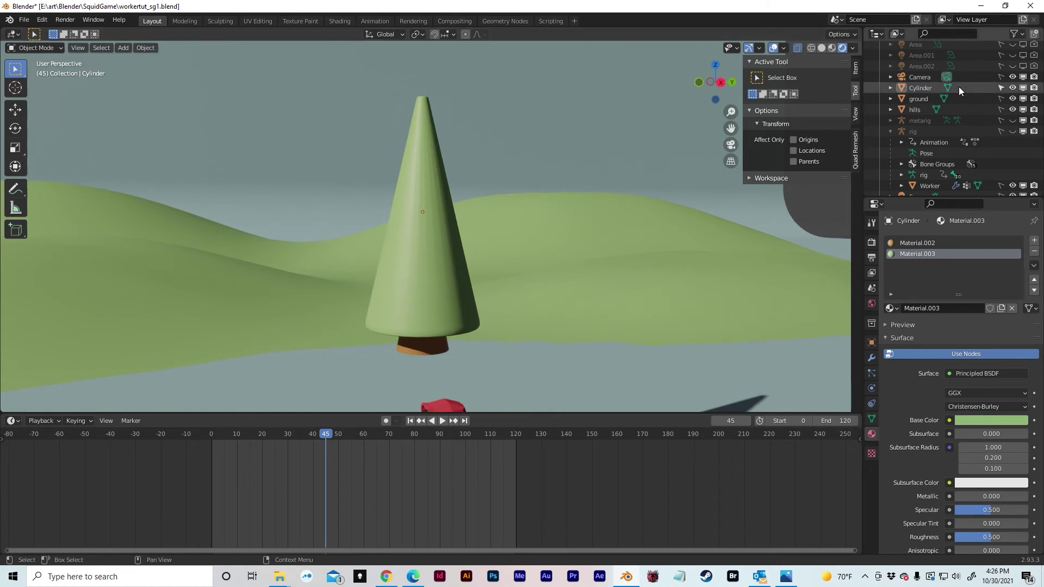
{"action": "left_click", "coordinate": [1000, 98]}
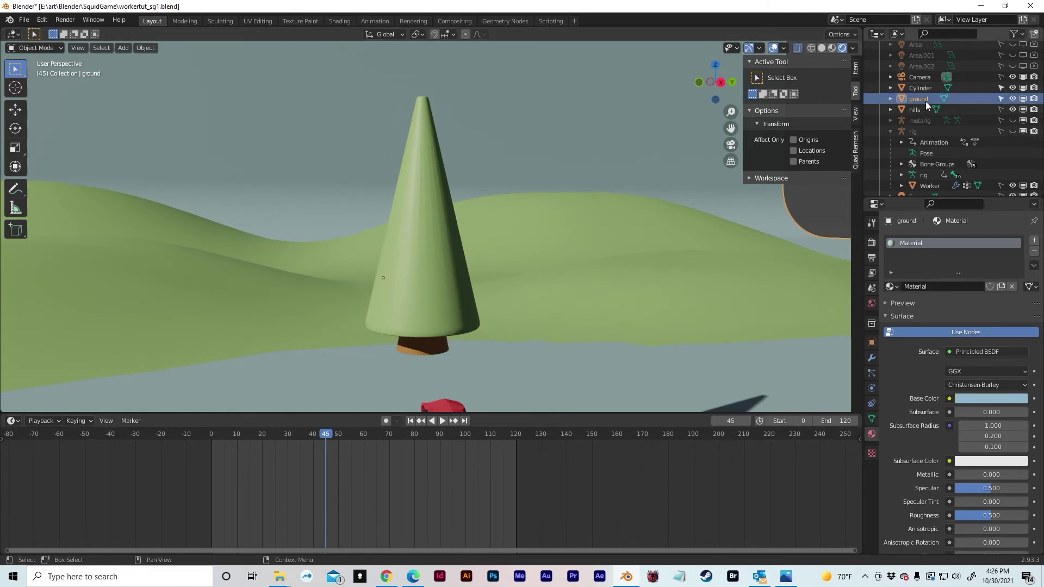
{"action": "left_click", "coordinate": [1000, 108]}
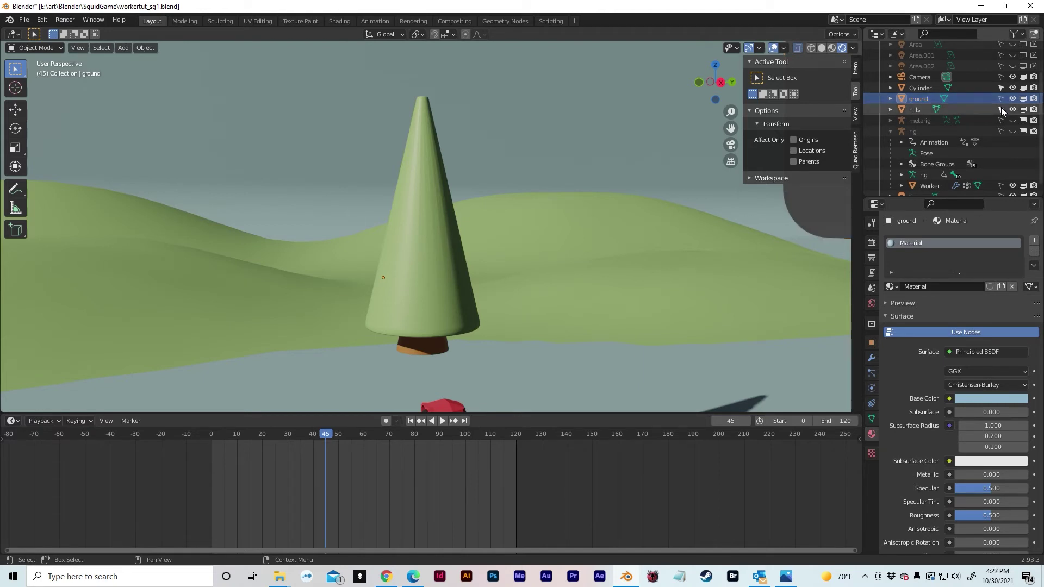
{"action": "left_click", "coordinate": [971, 398]}
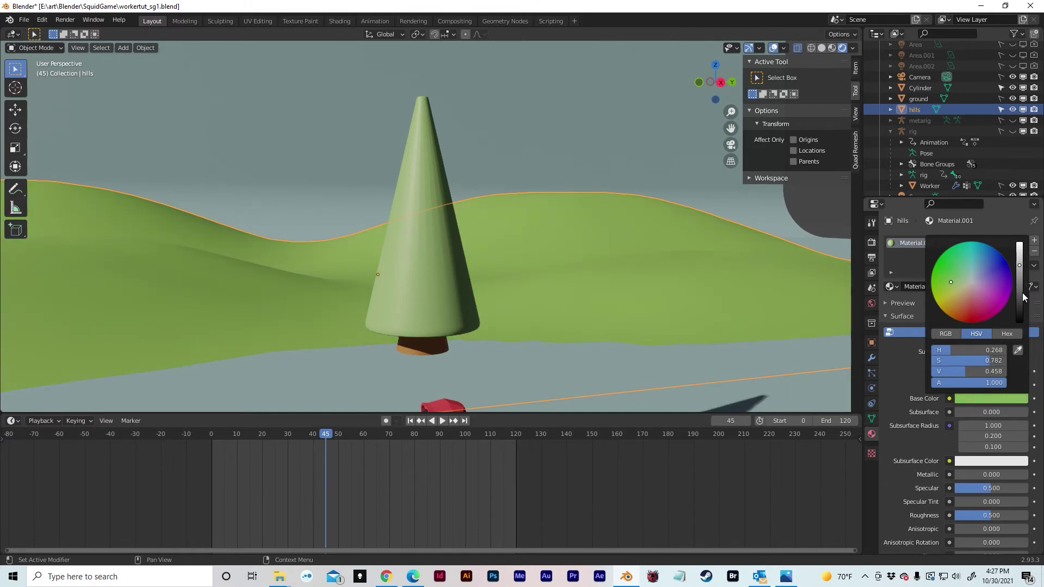
{"action": "left_click_drag", "start_coordinate": [1024, 269], "coordinate": [1019, 270]}
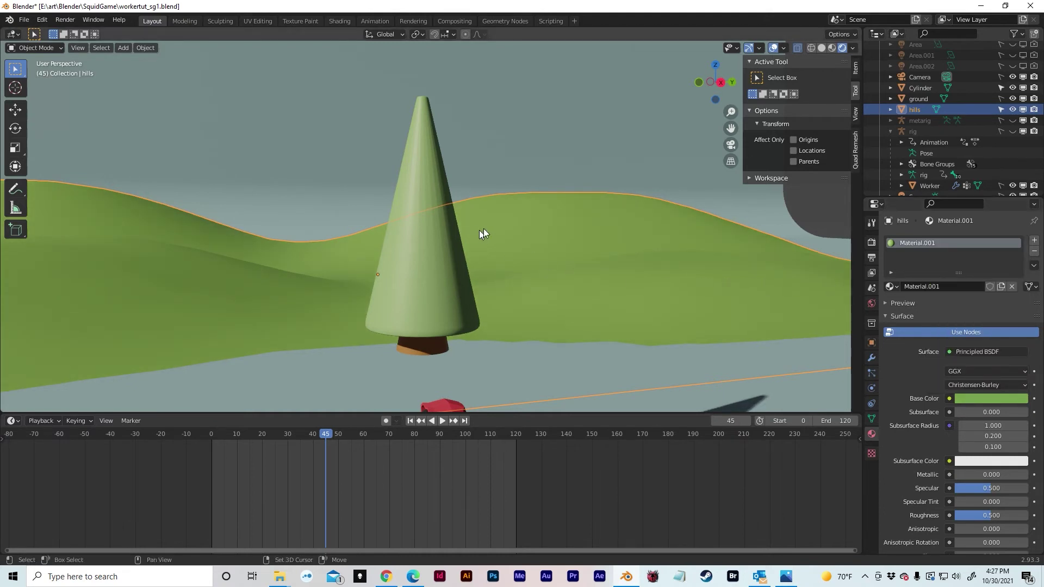
Select the tree and shift the Base Color of its foliage material to a more saturated green
{"action": "middle_click_drag", "start_coordinate": [480, 229], "coordinate": [505, 215], "text": "shift"}
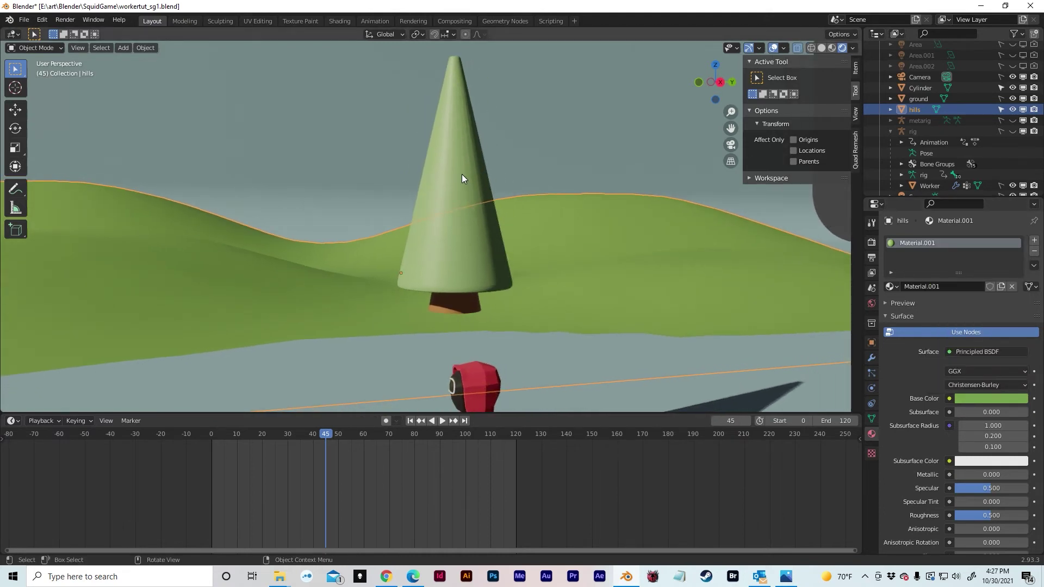
{"action": "middle_click_drag", "start_coordinate": [454, 171], "coordinate": [464, 170]}
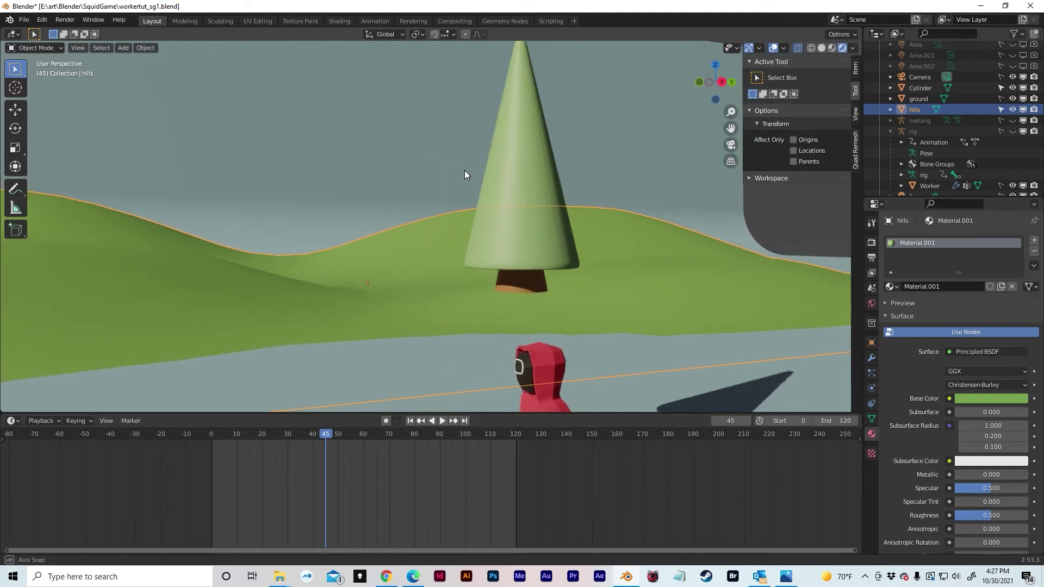
{"action": "left_click", "coordinate": [505, 150]}
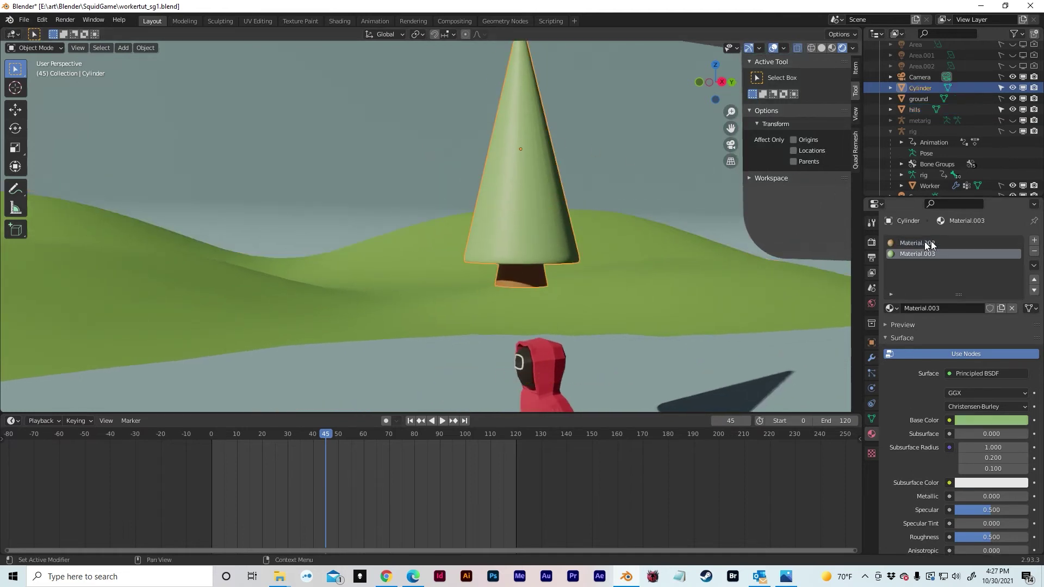
{"action": "left_click", "coordinate": [983, 420]}
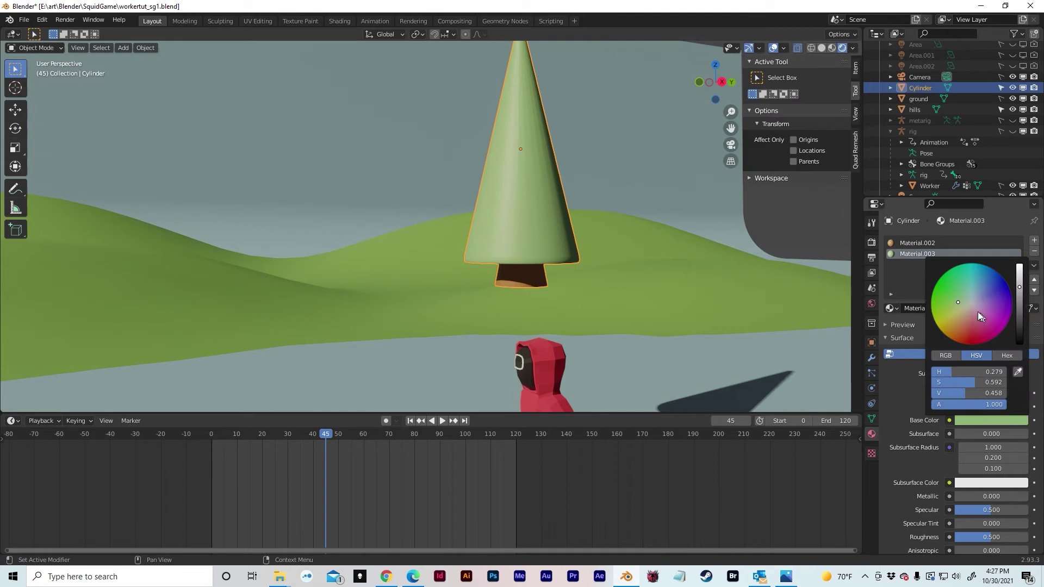
{"action": "left_click_drag", "start_coordinate": [958, 301], "coordinate": [954, 302]}
{"action": "left_click", "coordinate": [985, 420]}
{"action": "left_click_drag", "start_coordinate": [952, 302], "coordinate": [953, 303]}
Disable viewport selection for the hills
{"action": "left_click", "coordinate": [521, 220]}
{"action": "middle_click_drag", "start_coordinate": [521, 221], "coordinate": [558, 205]}
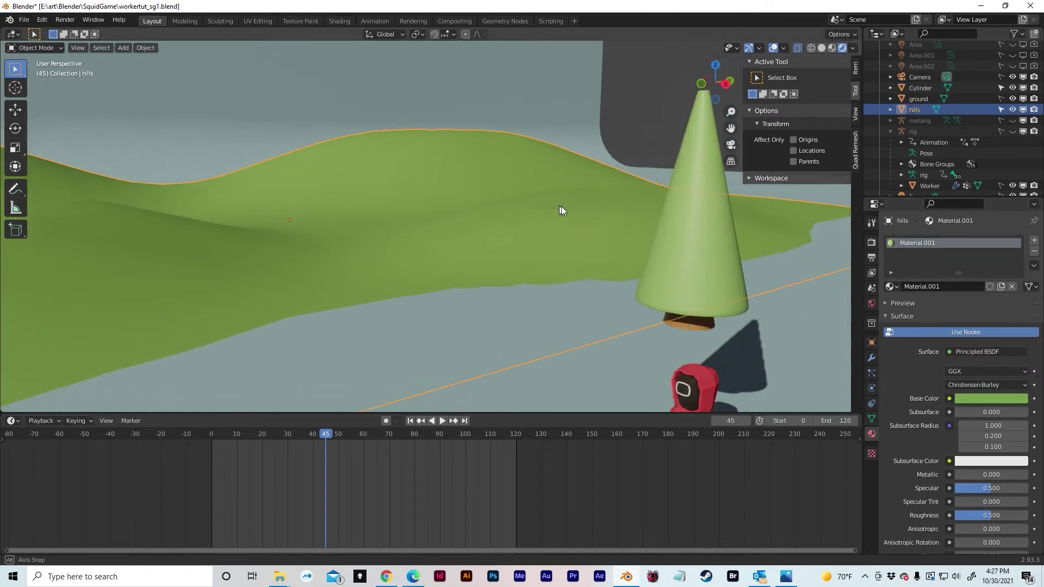
{"action": "scroll", "coordinate": [564, 207], "scroll_direction": "down", "scroll_amount": 5}
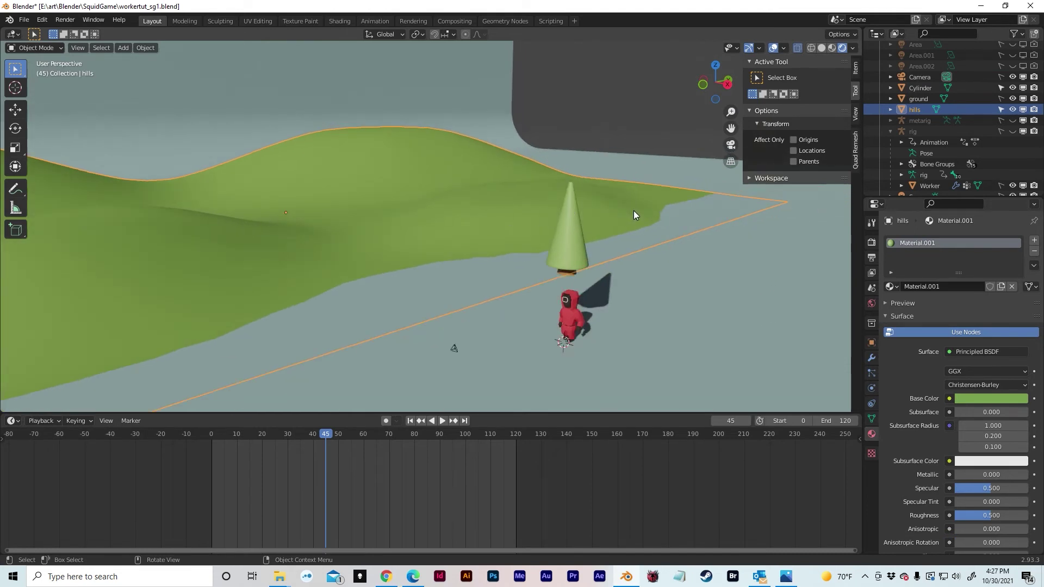
{"action": "left_click", "coordinate": [608, 153]}
{"action": "left_click", "coordinate": [576, 237]}
{"action": "left_click", "coordinate": [631, 196]}
{"action": "left_click", "coordinate": [1002, 109]}
Move the tree back along the X axis, away from the character, onto the hills
{"action": "mouse_move", "coordinate": [602, 194]}
{"action": "middle_mouse_down"}
{"action": "mouse_move", "coordinate": [591, 175]}
{"action": "mouse_move", "coordinate": [583, 193]}
{"action": "middle_mouse_up"}
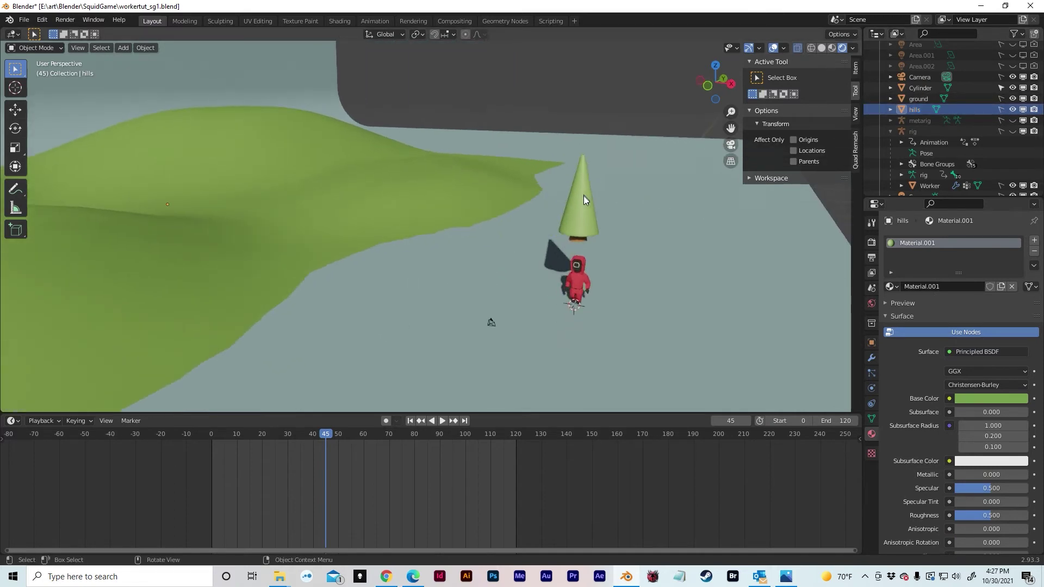
{"action": "left_click", "coordinate": [582, 197]}
{"action": "key", "text": "g"}
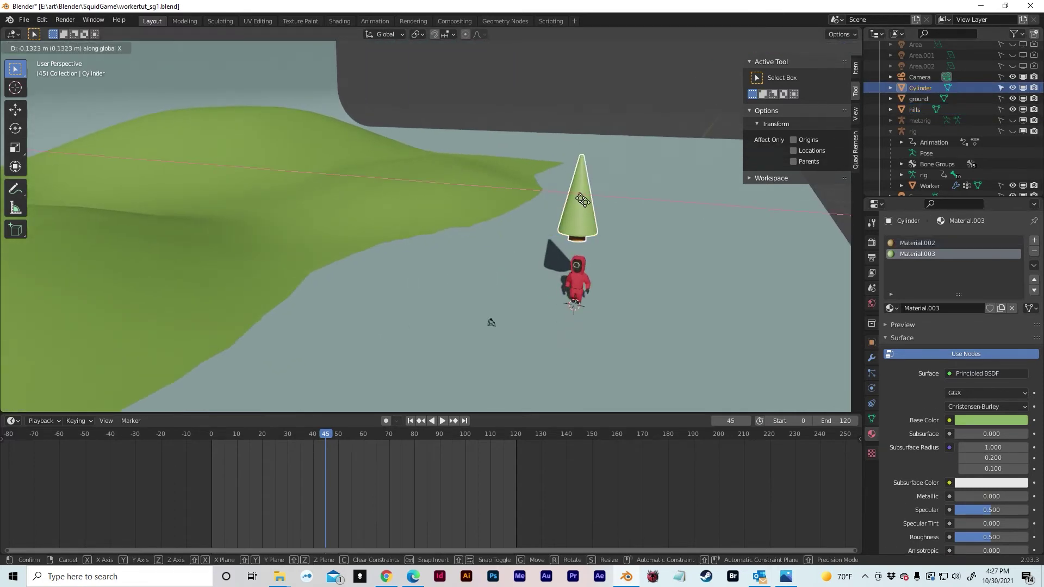
{"action": "left_click", "coordinate": [442, 142]}
{"action": "middle_click_drag", "start_coordinate": [442, 145], "coordinate": [683, 98]}
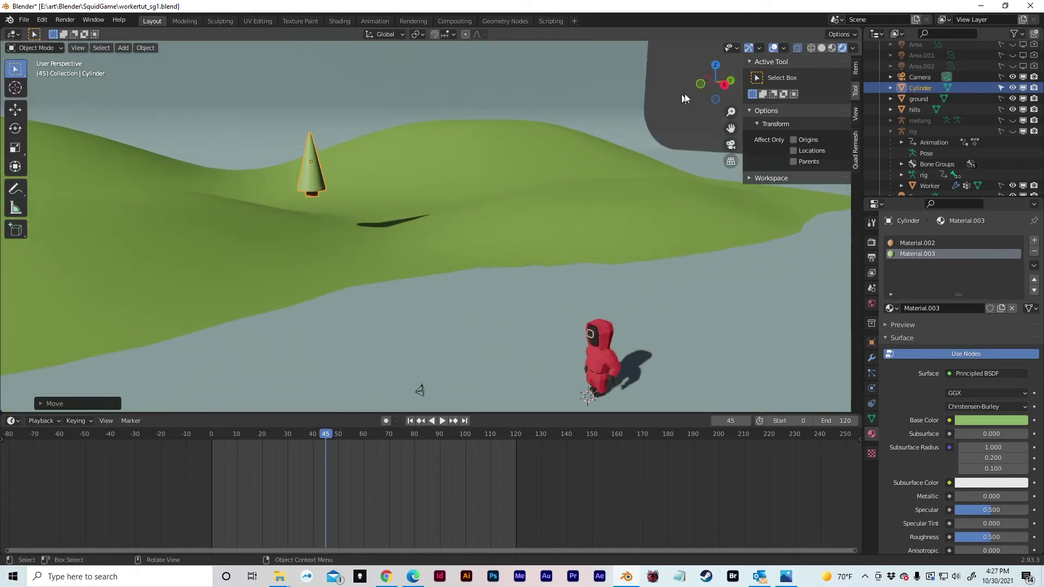
From the right side view, scale the tree up somewhat and raise it higher
{"action": "left_click", "coordinate": [724, 85]}
{"action": "key", "text": "s"}
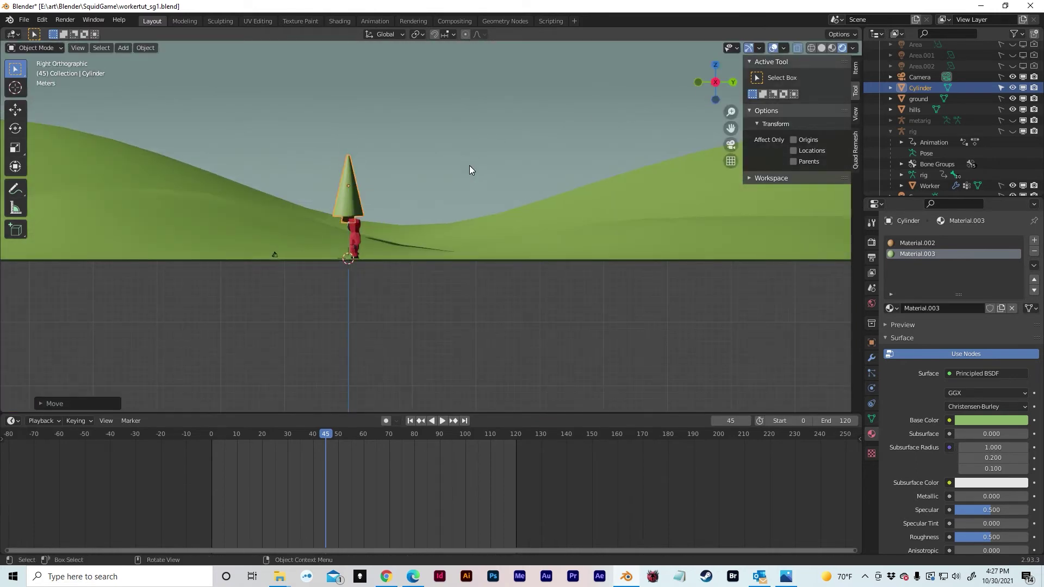
{"action": "left_click", "coordinate": [514, 163]}
{"action": "key", "text": "g"}
{"action": "left_click", "coordinate": [510, 135]}
Shift the enlarged tree along the X axis so its trunk meets the hill slope
{"action": "key", "text": "g"}
{"action": "key", "text": "x"}
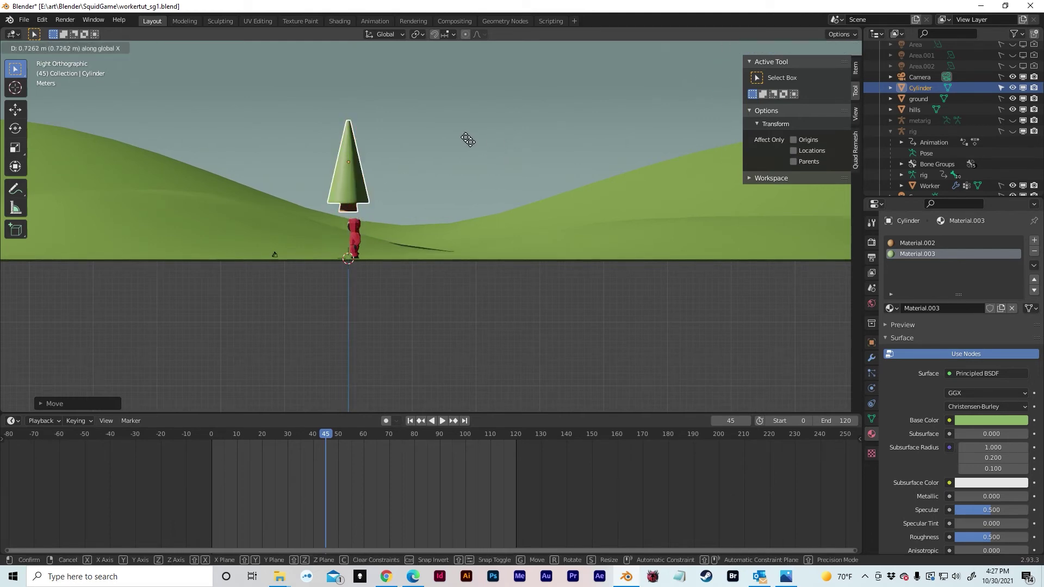
{"action": "left_click", "coordinate": [410, 125]}
{"action": "key", "text": "KP_5"}
{"action": "middle_click_drag", "start_coordinate": [393, 119], "coordinate": [510, 175]}
{"action": "scroll", "coordinate": [459, 114], "scroll_direction": "up", "scroll_amount": 4}
{"action": "middle_click_drag", "start_coordinate": [459, 114], "coordinate": [613, 116]}
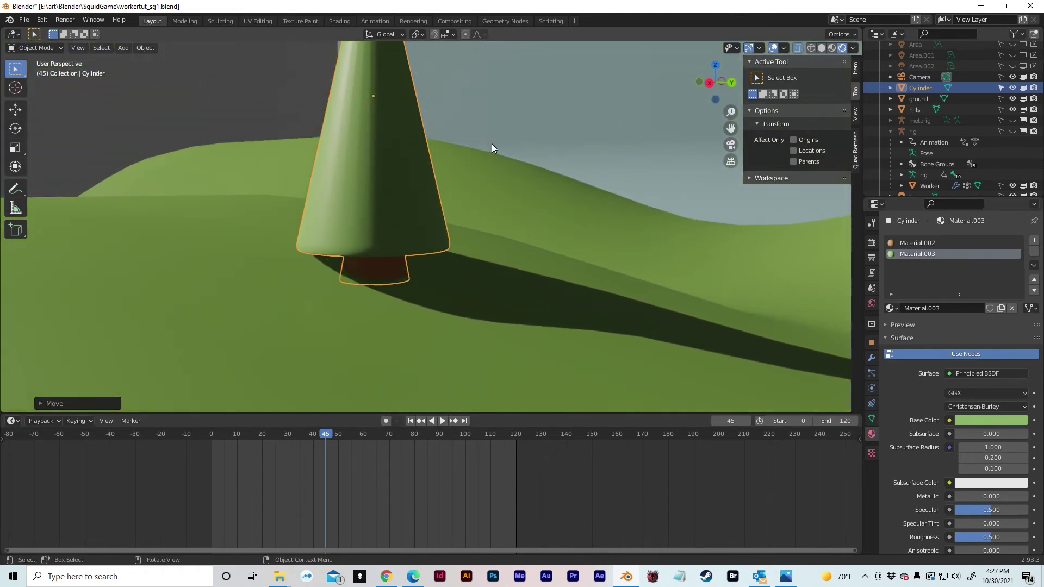
{"action": "middle_click_drag", "start_coordinate": [492, 147], "coordinate": [482, 129]}
Move the trunk's bottom face down along Z in Edit Mode until it sinks into the hill, and return to Object Mode
{"action": "key", "text": "Tab"}
{"action": "middle_click_drag", "start_coordinate": [450, 168], "coordinate": [463, 147]}
{"action": "key", "text": "3"}
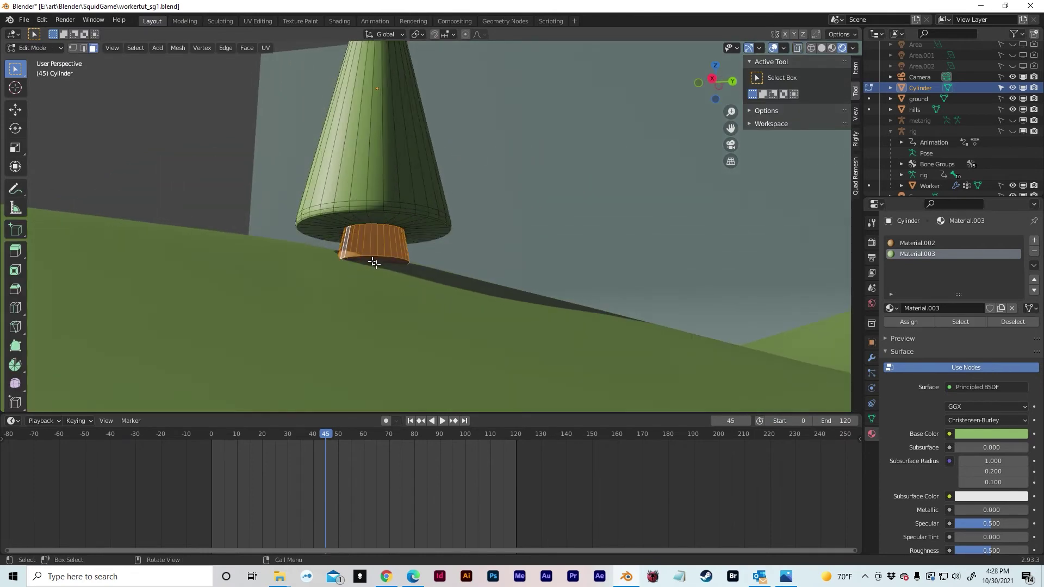
{"action": "left_click", "coordinate": [374, 261]}
{"action": "key", "text": "g"}
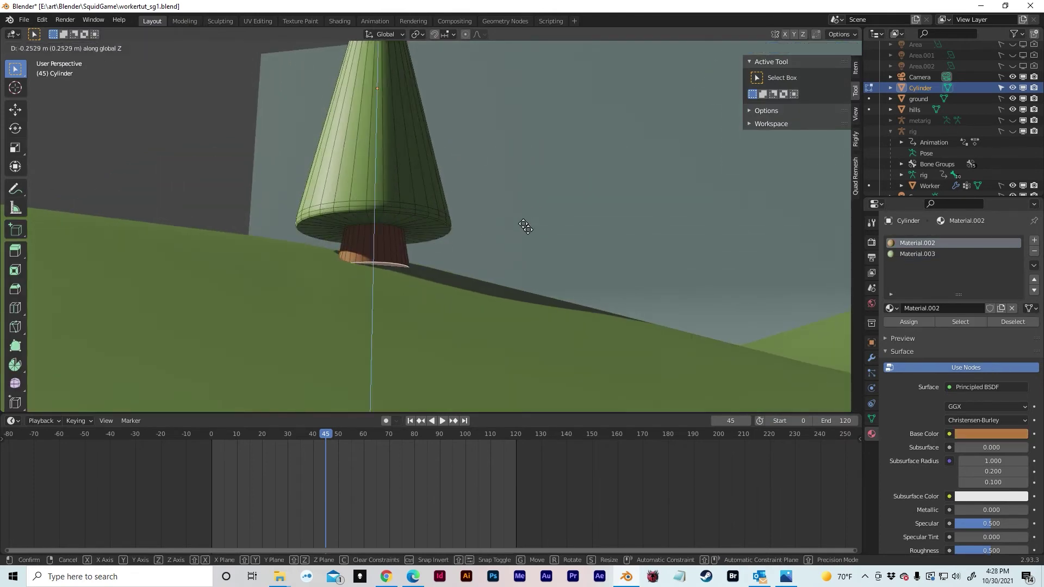
{"action": "left_click", "coordinate": [523, 258]}
{"action": "scroll", "coordinate": [523, 260], "scroll_direction": "down", "scroll_amount": 2}
{"action": "scroll", "coordinate": [469, 264], "scroll_direction": "down", "scroll_amount": 5}
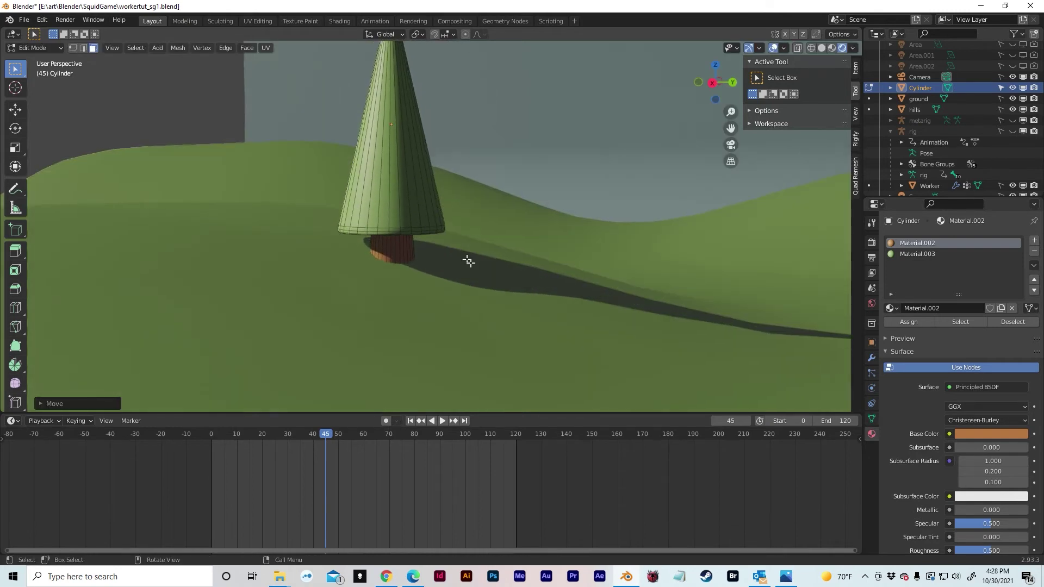
{"action": "key", "text": "Tab"}
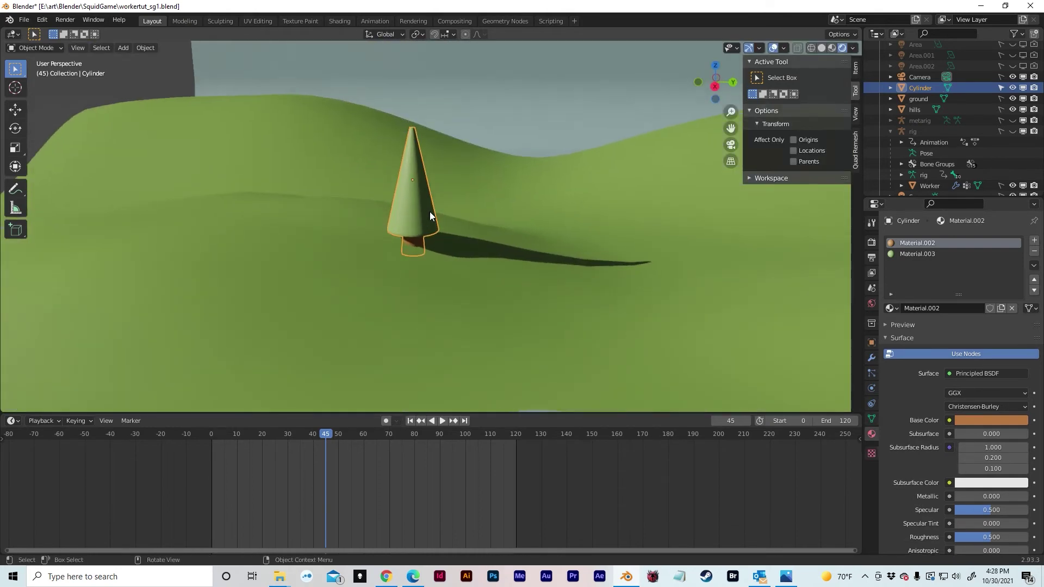
Duplicate the tree along the X axis, move the copy beside the original on the hills, and scale it down
{"action": "key", "text": "shift+d"}
{"action": "key", "text": "x"}
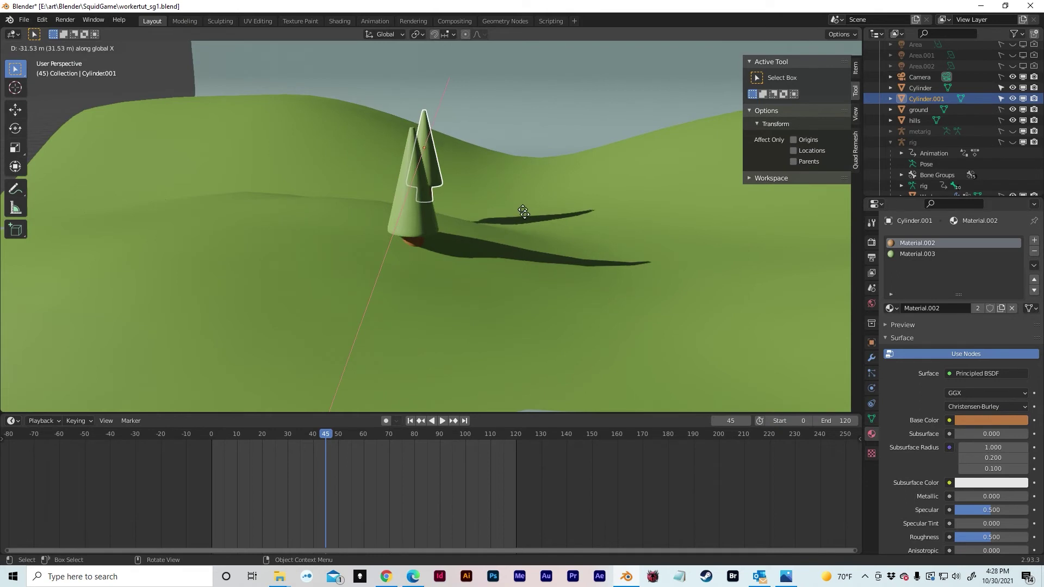
{"action": "left_click", "coordinate": [619, 197]}
{"action": "key", "text": "g"}
{"action": "left_click", "coordinate": [667, 209]}
{"action": "key", "text": "s"}
{"action": "left_click", "coordinate": [651, 210]}
Lower the smaller tree along Z to the ground and shift it back along the X axis onto the hills
{"action": "key", "text": "g"}
{"action": "key", "text": "z"}
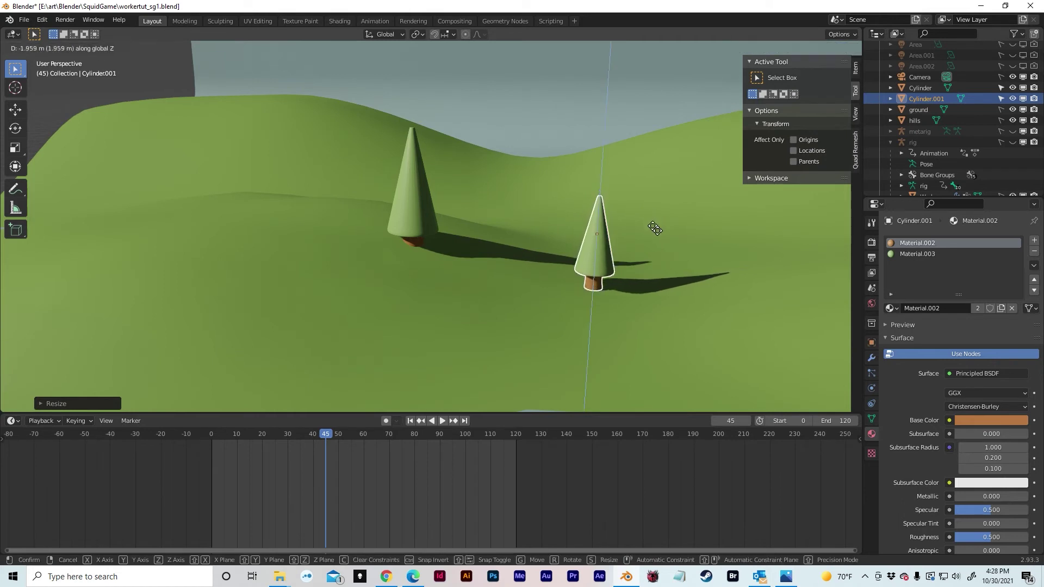
{"action": "left_click", "coordinate": [653, 227]}
{"action": "middle_click_drag", "start_coordinate": [653, 227], "coordinate": [580, 240]}
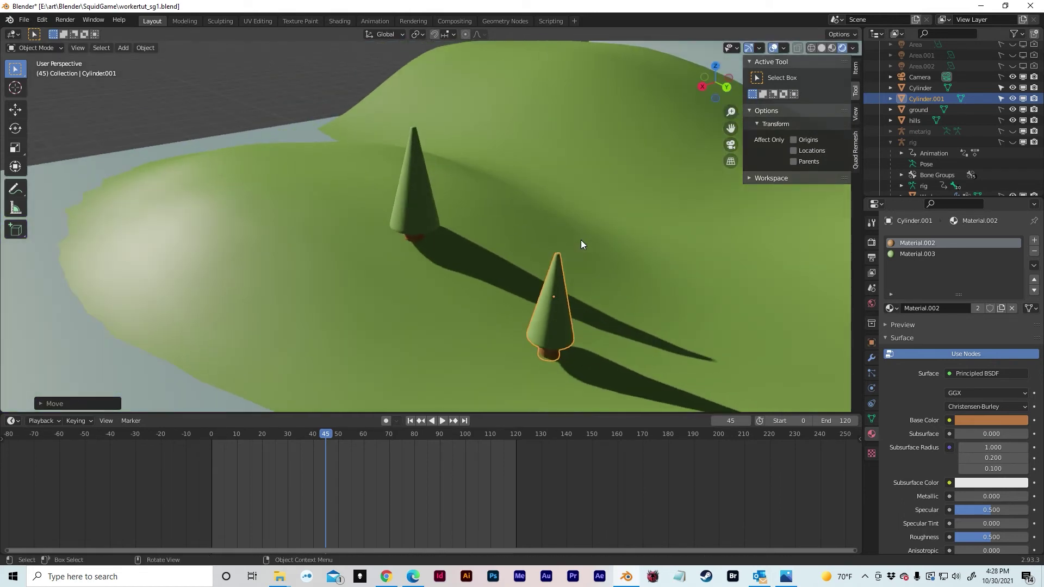
{"action": "key", "text": "g"}
{"action": "key", "text": "y"}
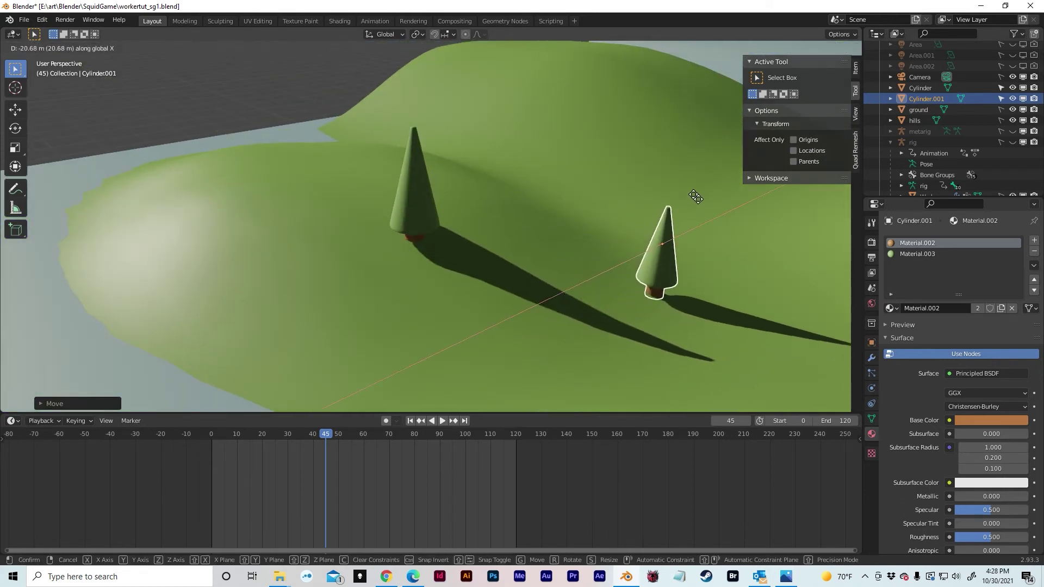
{"action": "left_click", "coordinate": [693, 194]}
Duplicate the large first tree and place the copy on the other side of the small tree, near the opposite hill
{"action": "middle_click_drag", "start_coordinate": [693, 194], "coordinate": [544, 266]}
{"action": "middle_click_drag", "start_coordinate": [513, 213], "coordinate": [413, 236]}
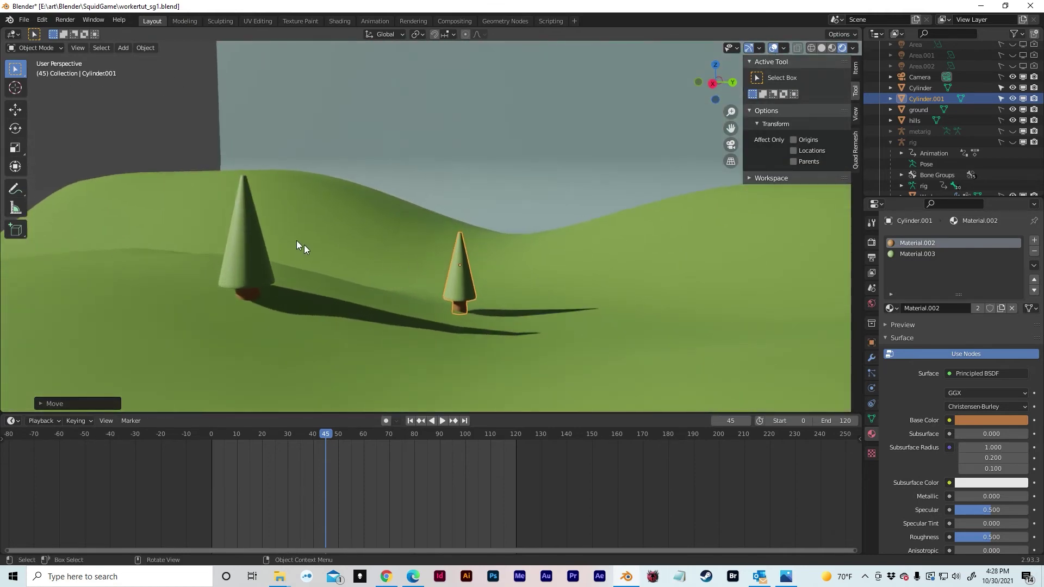
{"action": "left_click", "coordinate": [237, 243]}
{"action": "middle_click_drag", "start_coordinate": [246, 249], "coordinate": [306, 252]}
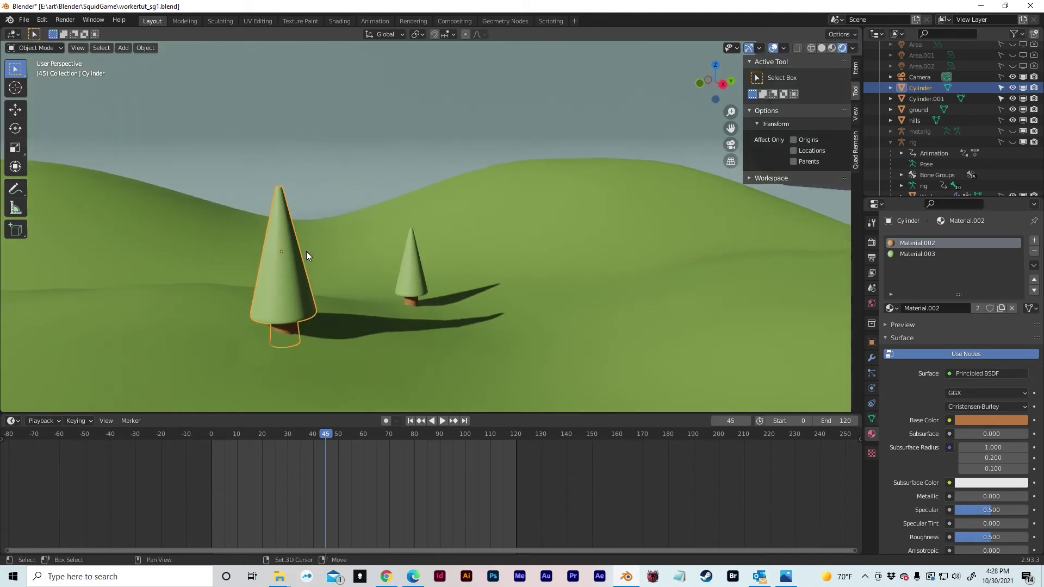
{"action": "middle_click_drag", "start_coordinate": [383, 235], "coordinate": [344, 240]}
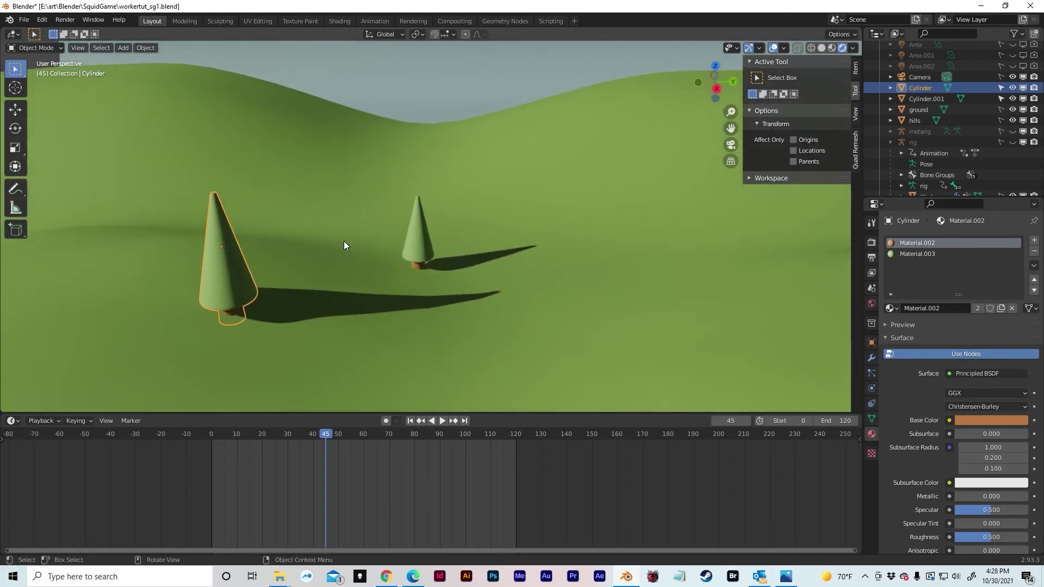
{"action": "middle_click_drag", "start_coordinate": [396, 142], "coordinate": [512, 173]}
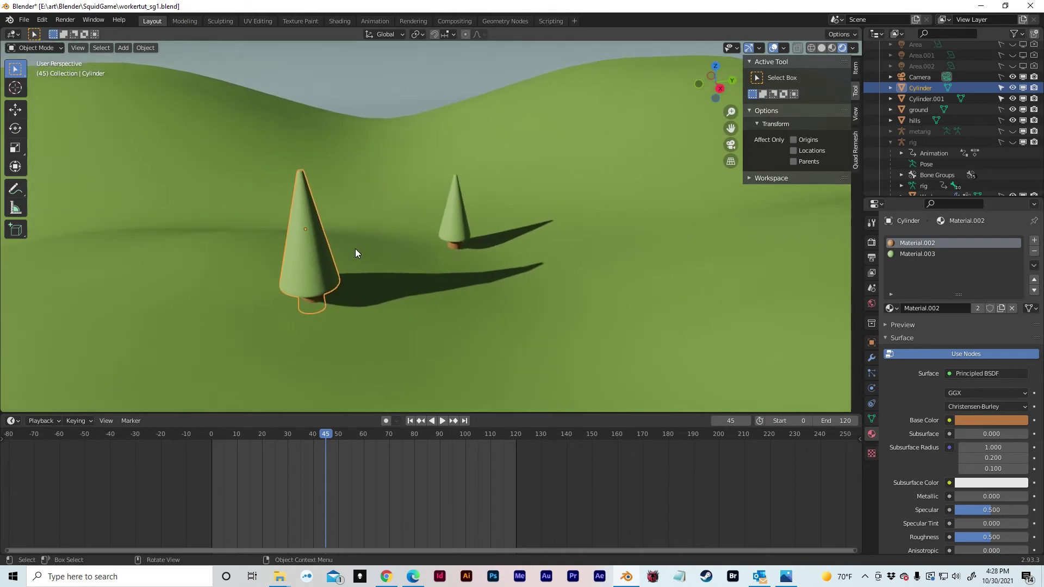
{"action": "key", "text": "shift+d"}
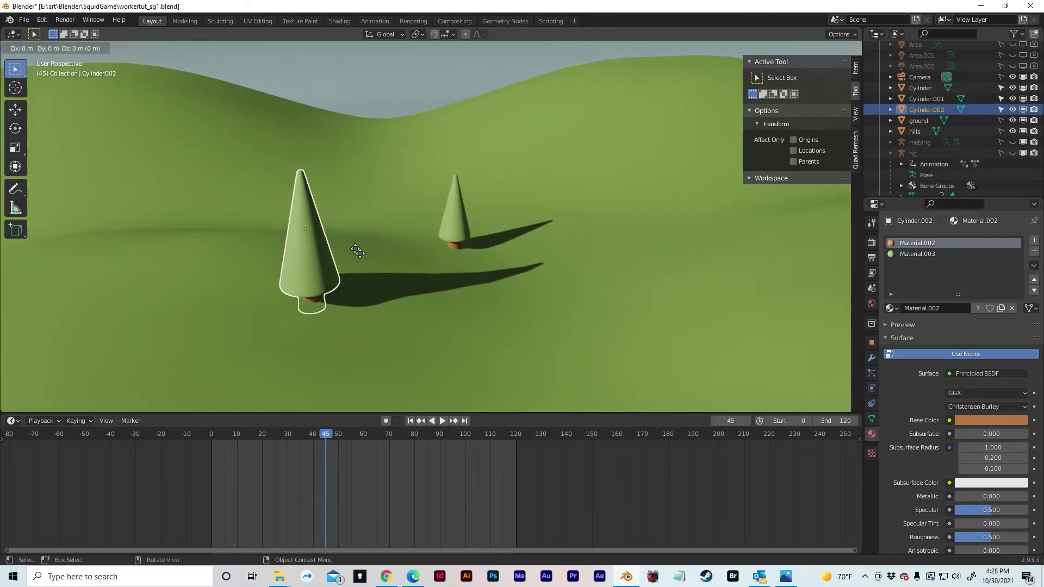
{"action": "left_click", "coordinate": [731, 251]}
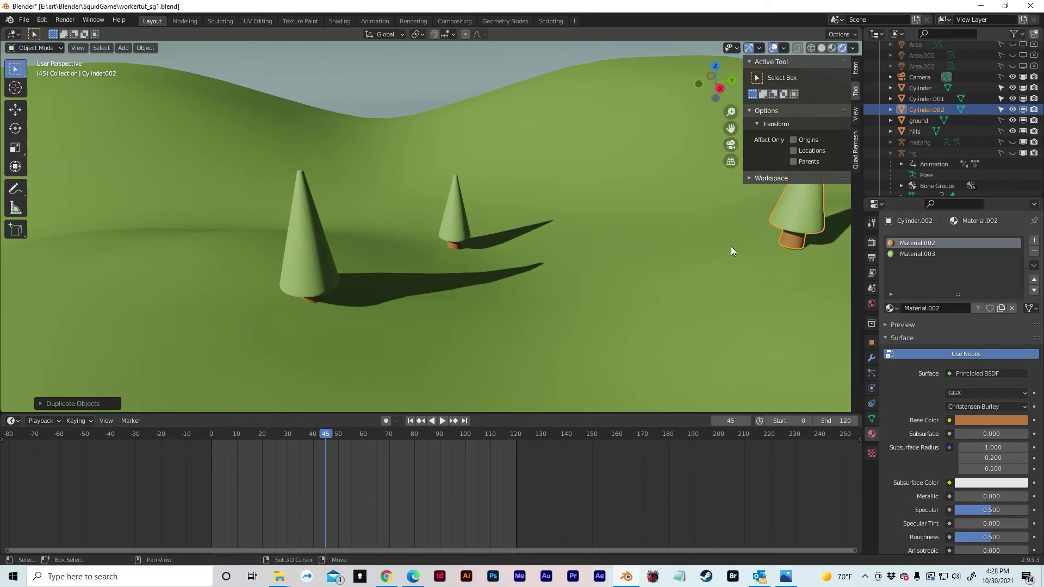
Scale the third tree down and move it along Z until its trunk sits on the slope
{"action": "middle_click_drag", "start_coordinate": [731, 251], "coordinate": [541, 288]}
{"action": "key", "text": "s"}
{"action": "left_click", "coordinate": [762, 220]}
{"action": "middle_click_drag", "start_coordinate": [762, 220], "coordinate": [515, 315]}
{"action": "key", "text": "g"}
{"action": "key", "text": "z"}
{"action": "left_click", "coordinate": [704, 214]}
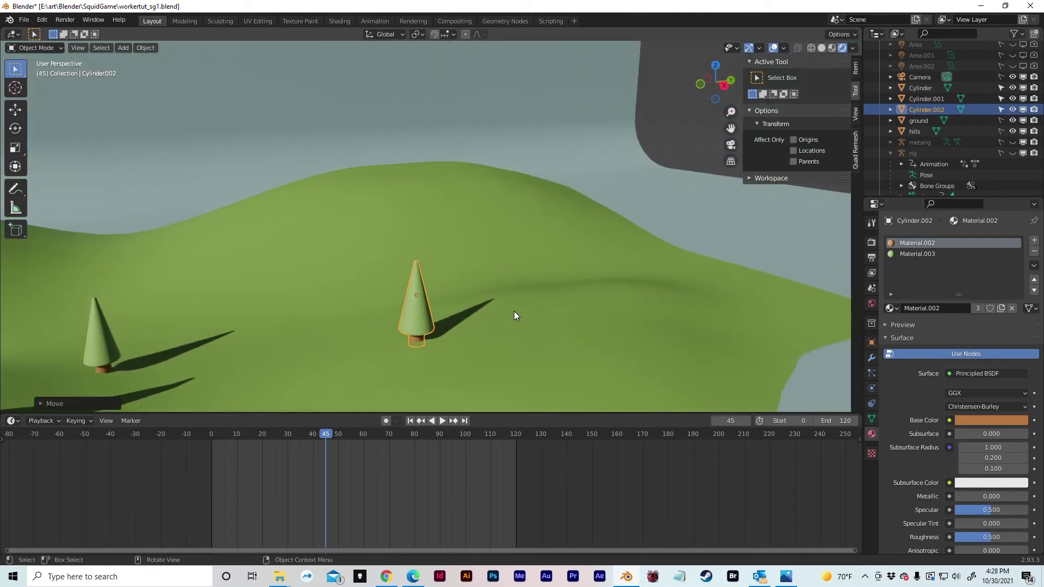
Duplicate the third tree along the Y axis and shift the copy back along X, up the hill
{"action": "key", "text": "shift+d"}
{"action": "key", "text": "y"}
{"action": "left_click", "coordinate": [715, 265]}
{"action": "key", "text": "g"}
{"action": "key", "text": "x"}
{"action": "left_click", "coordinate": [597, 251]}
Adjust the fourth tree's height along Z so its trunk rests on the hillside
{"action": "key", "text": "g"}
{"action": "key", "text": "z"}
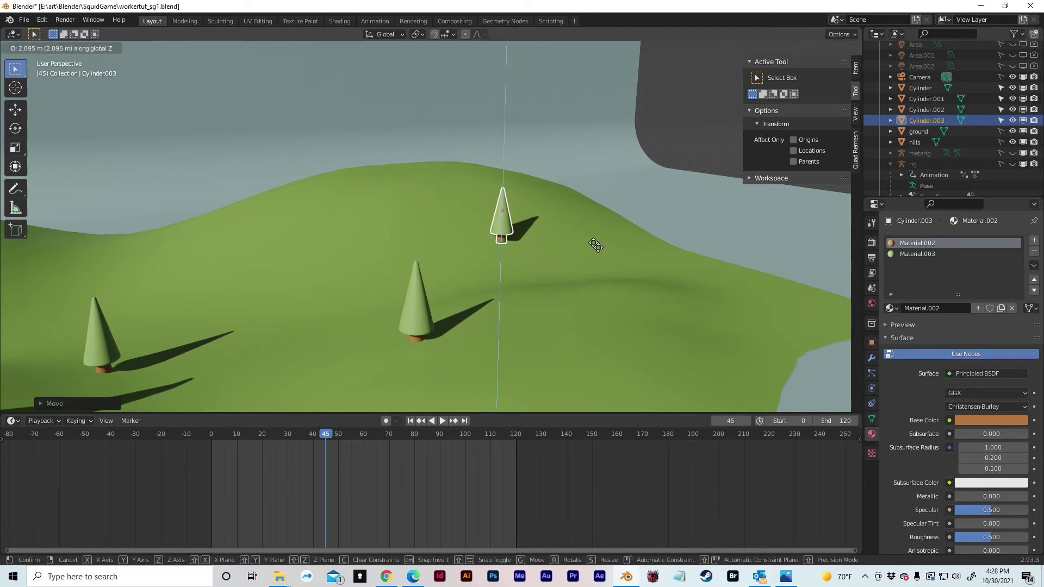
{"action": "left_click", "coordinate": [624, 236]}
{"action": "key", "text": "g"}
{"action": "key", "text": "z"}
Duplicate the fourth tree across the scene along Y to the opposite hill, beside the first tree, and adjust its height
{"action": "middle_click_drag", "start_coordinate": [562, 266], "coordinate": [683, 226]}
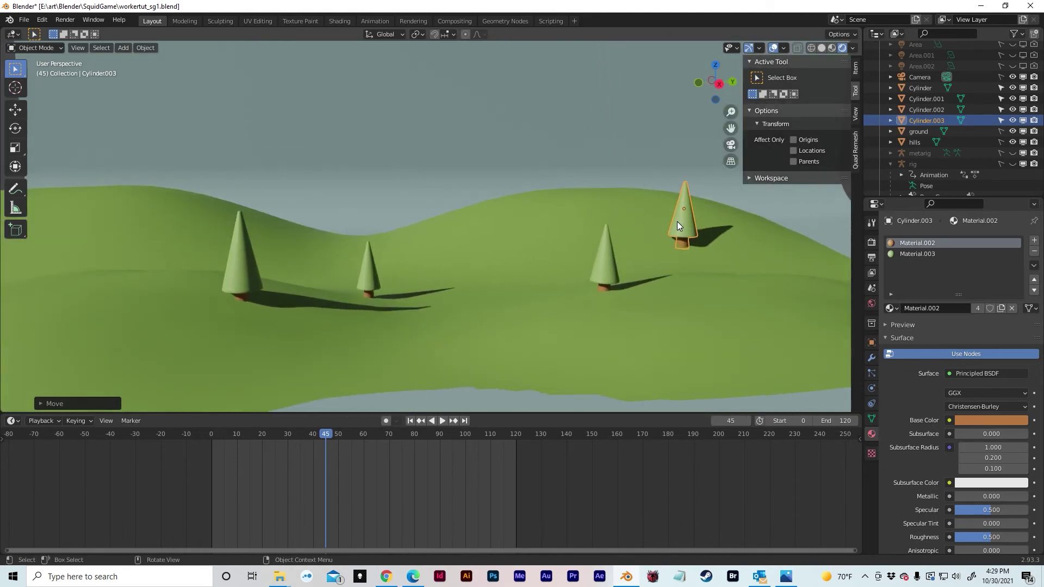
{"action": "key", "text": "shift+d"}
{"action": "key", "text": "x"}
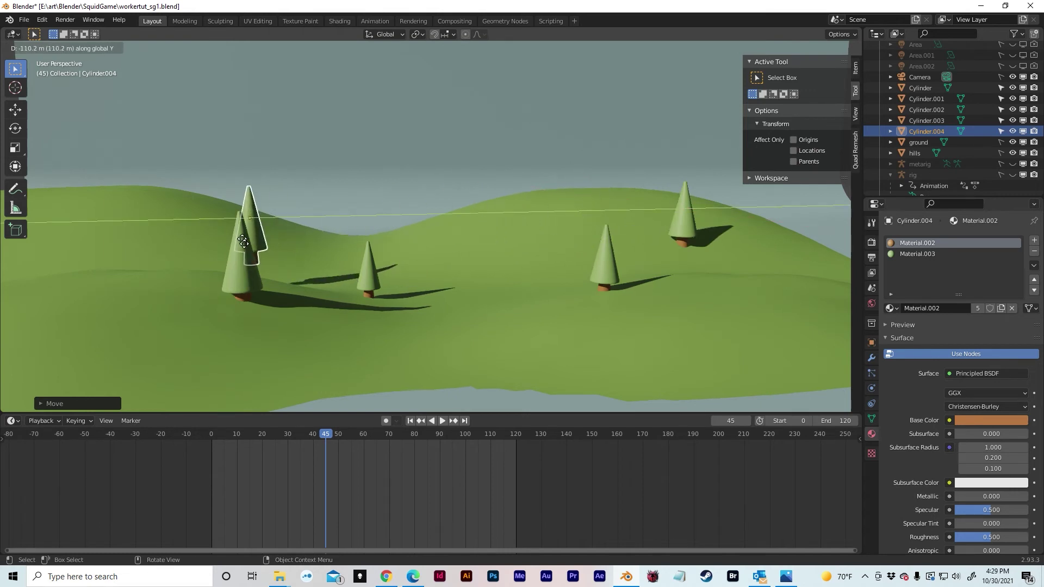
{"action": "key", "text": "z"}
{"action": "left_click", "coordinate": [171, 228]}
Shift the fifth tree back along the X axis so its trunk meets the hill slope
{"action": "middle_click_drag", "start_coordinate": [169, 221], "coordinate": [456, 168]}
{"action": "key", "text": "g"}
{"action": "key", "text": "x"}
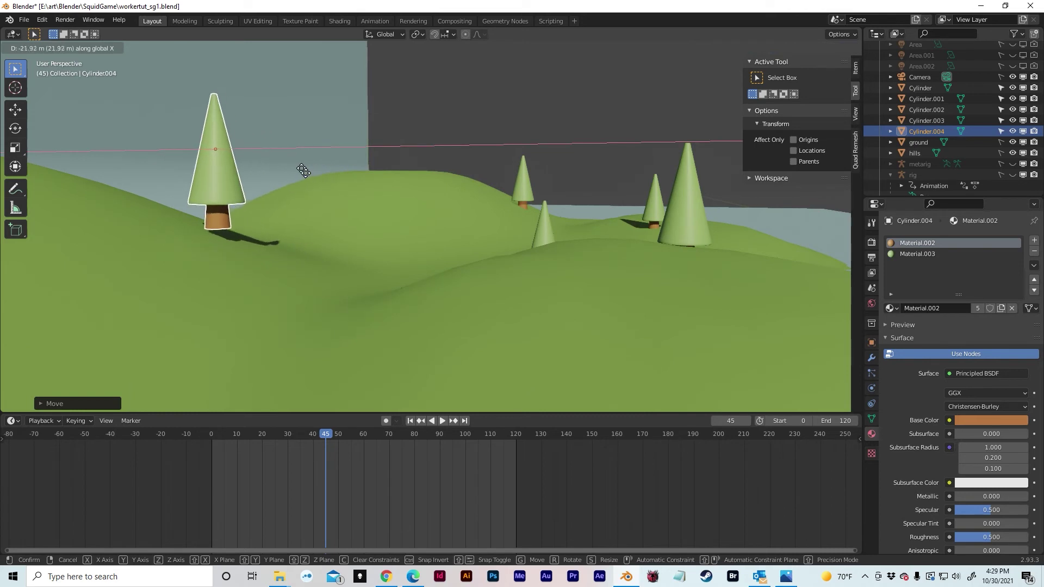
{"action": "left_click", "coordinate": [266, 169]}
Make the ground object selectable and select it
{"action": "middle_click_drag", "start_coordinate": [266, 167], "coordinate": [237, 164]}
{"action": "scroll", "coordinate": [194, 167], "scroll_direction": "up", "scroll_amount": 3}
{"action": "left_click", "coordinate": [456, 299]}
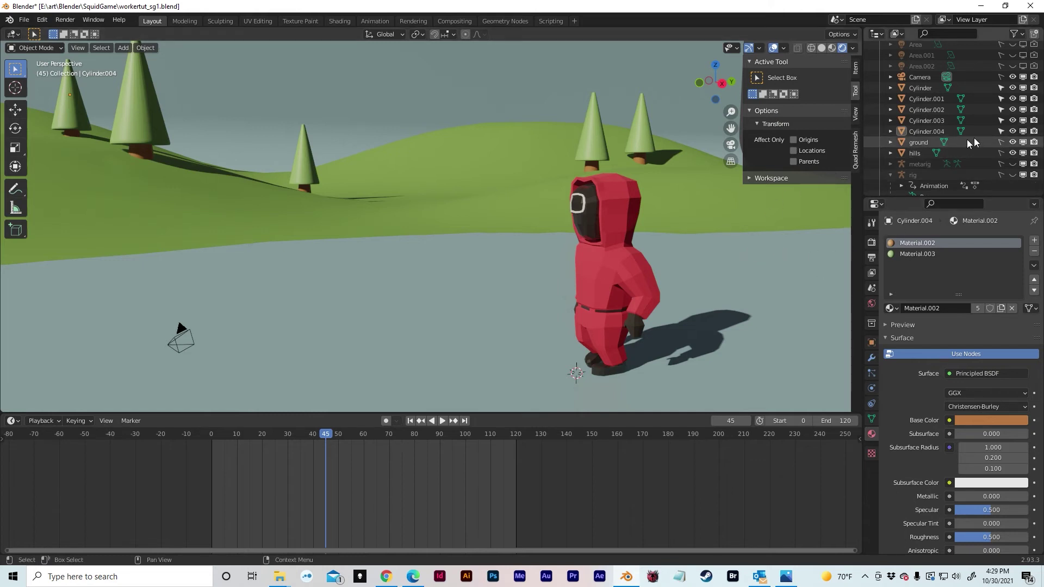
{"action": "left_click", "coordinate": [1002, 143]}
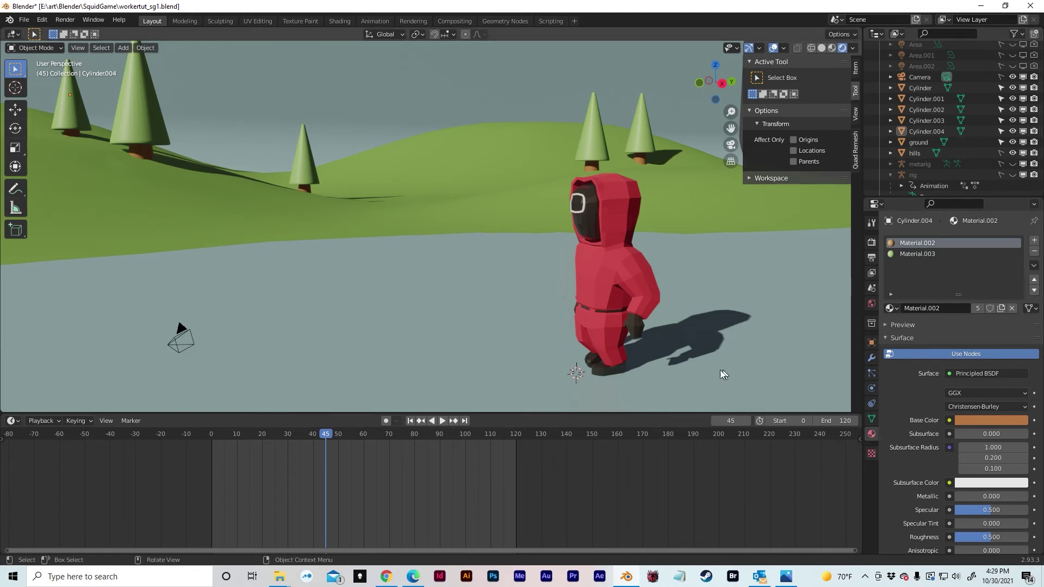
{"action": "left_click", "coordinate": [702, 363]}
Set the ground's base color to a stronger blue with hue 0.568, saturation 0.774 and value 0.604, and make the ground unselectable again
{"action": "left_click", "coordinate": [986, 399]}
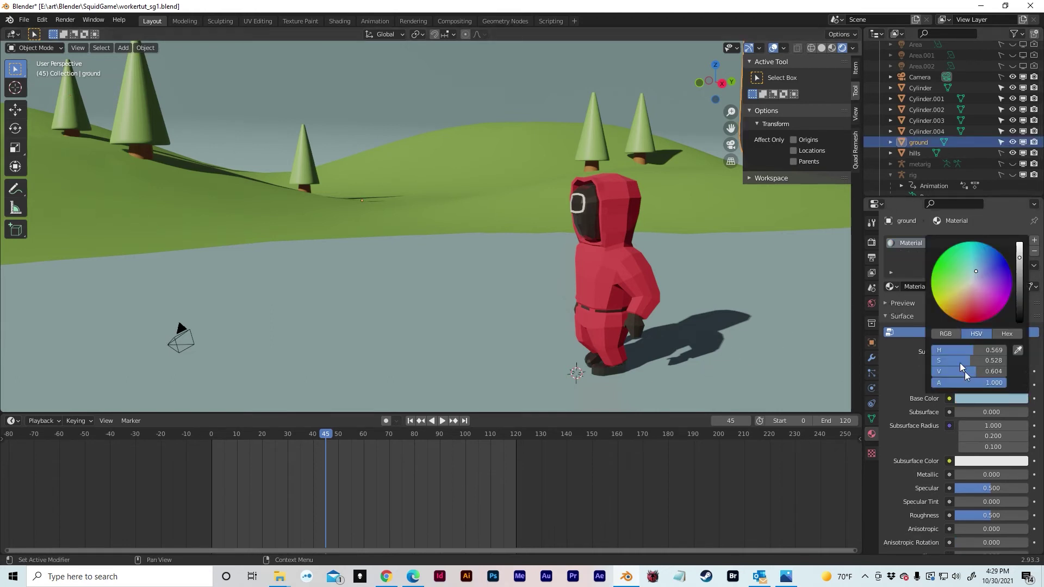
{"action": "left_click_drag", "start_coordinate": [975, 269], "coordinate": [978, 266]}
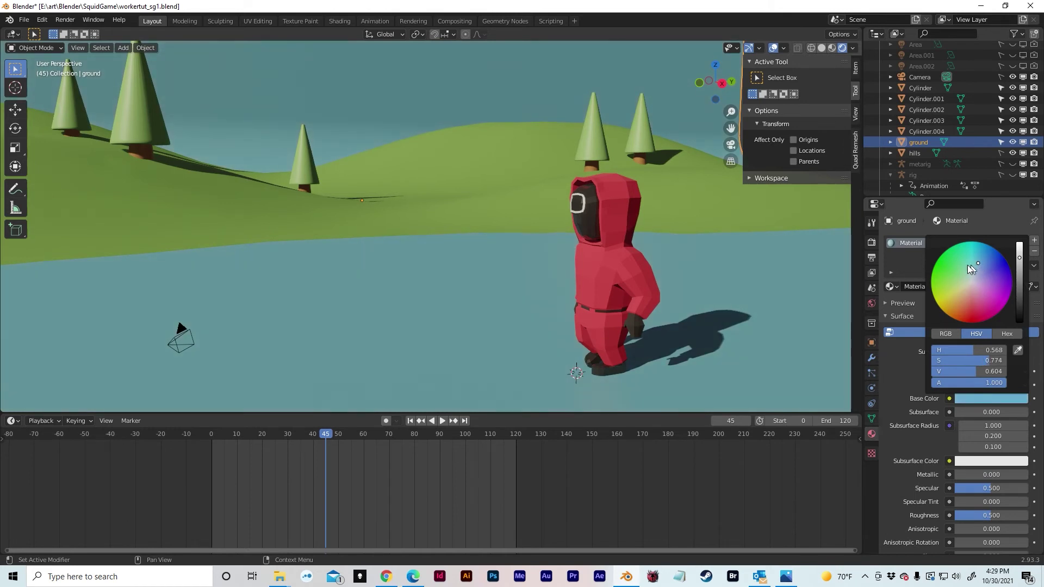
{"action": "left_click", "coordinate": [1001, 143]}
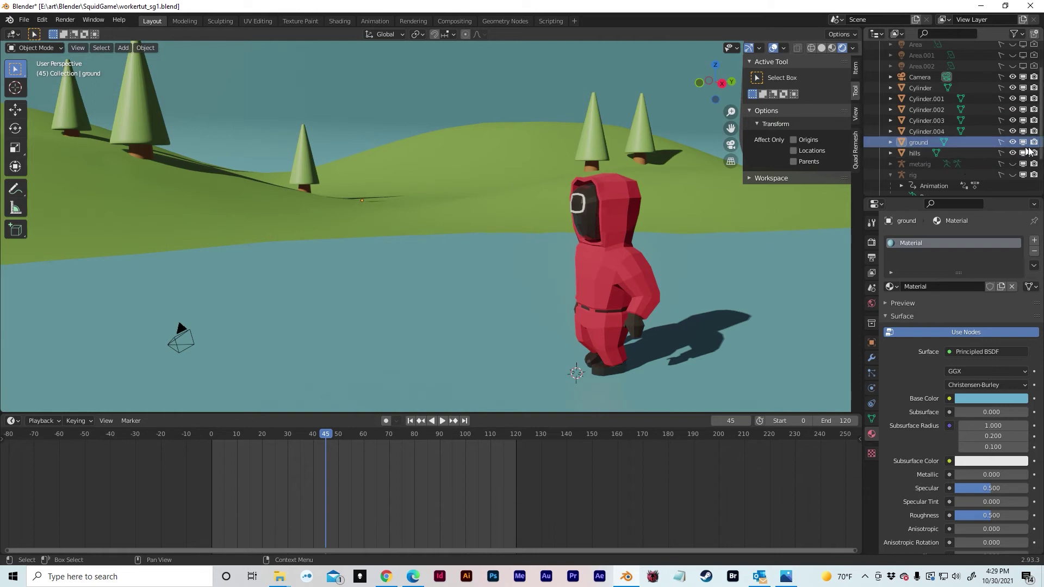
Collapse the rig's hierarchy in the outliner
{"action": "scroll", "coordinate": [1008, 155], "scroll_direction": "down", "scroll_amount": 5}
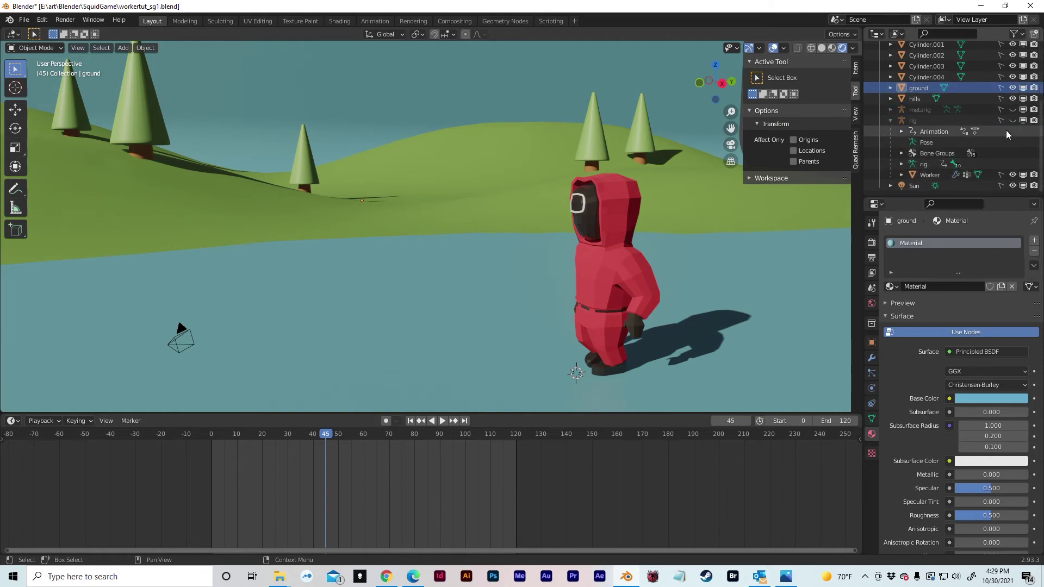
{"action": "middle_click_drag", "start_coordinate": [734, 253], "coordinate": [700, 220], "text": "shift"}
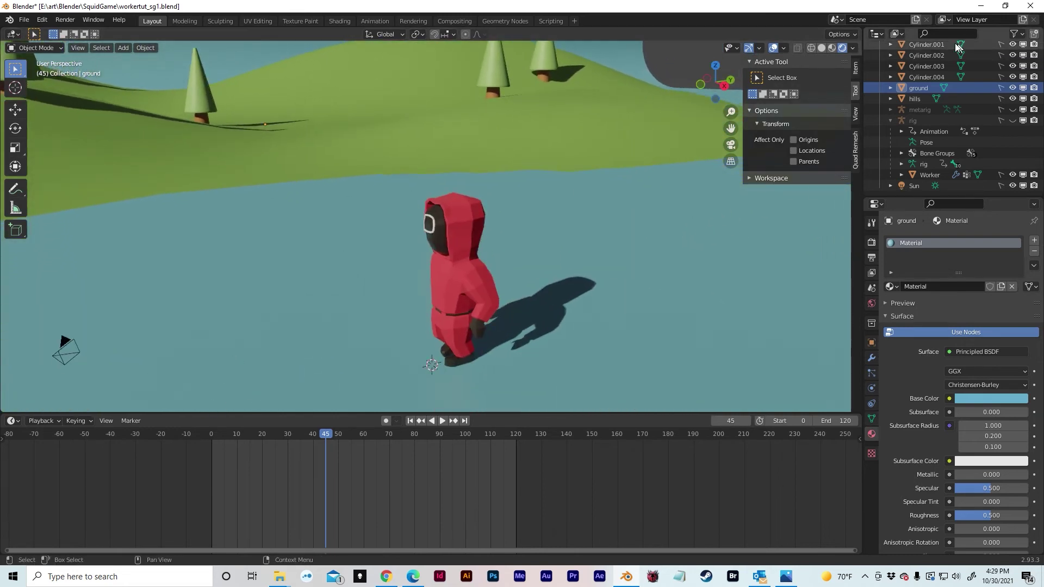
{"action": "left_click", "coordinate": [890, 121]}
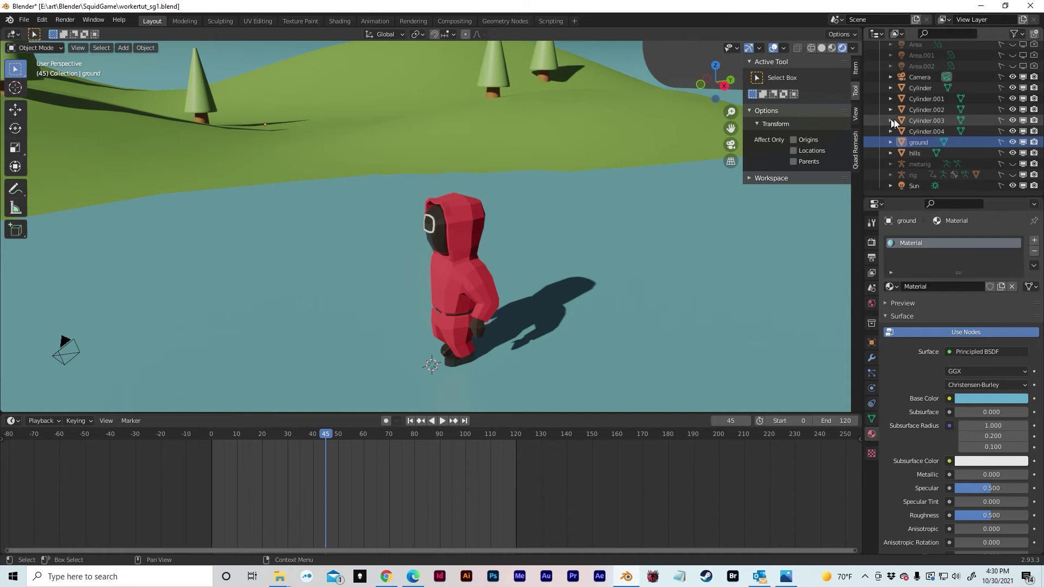
Add a UV sphere at the character's feet, scale it down to a small pebble, and adjust its height along Z
{"action": "key", "text": "shift+a"}
{"action": "mouse_move", "coordinate": [647, 164]}
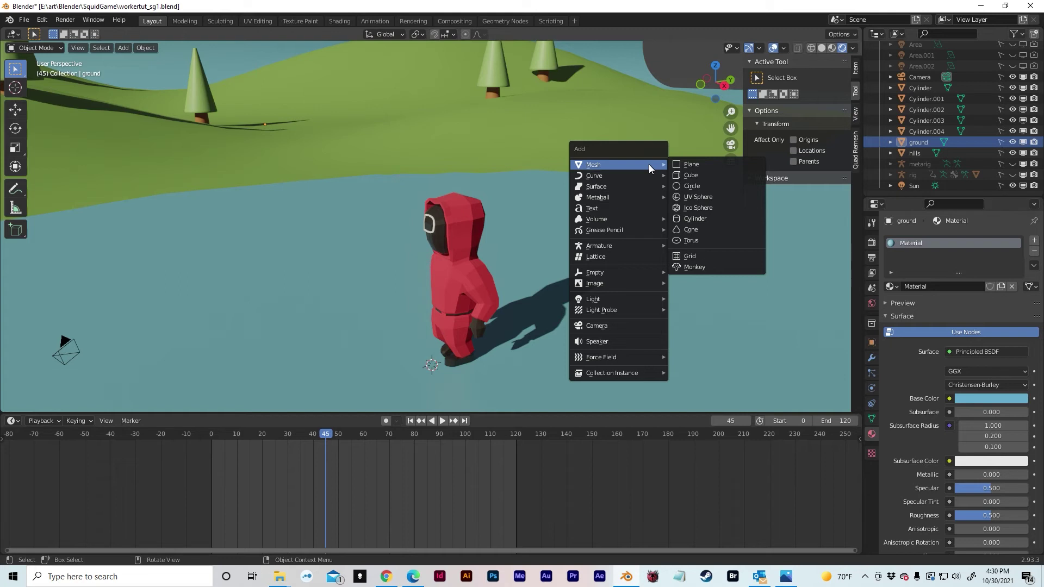
{"action": "left_click", "coordinate": [700, 196]}
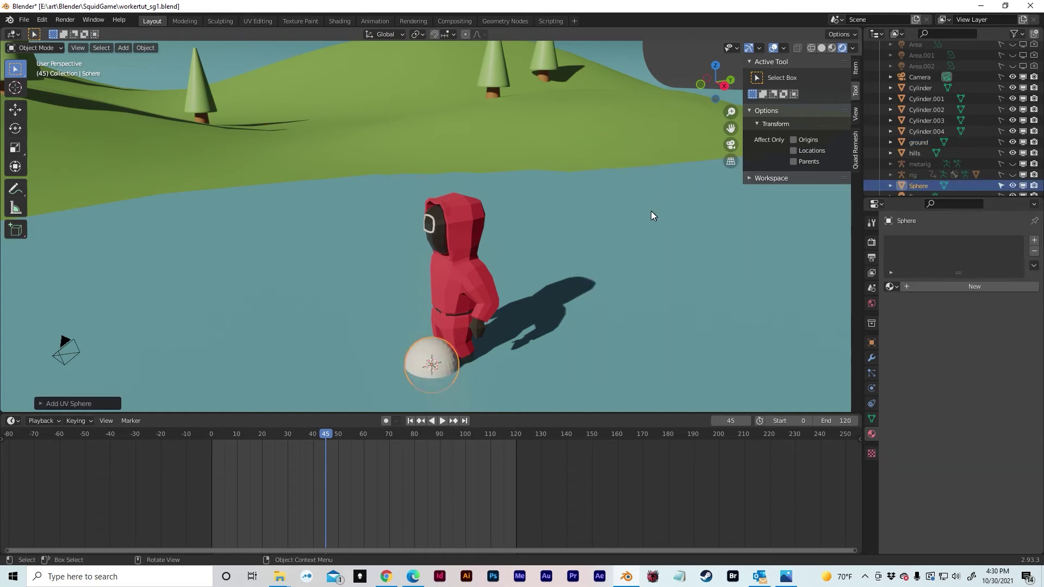
{"action": "key", "text": "s"}
{"action": "left_click", "coordinate": [472, 330]}
{"action": "key", "text": "g"}
{"action": "key", "text": "z"}
{"action": "left_click", "coordinate": [473, 333]}
Move the small sphere along the X axis, away from the character toward the hills
{"action": "middle_click_drag", "start_coordinate": [476, 338], "coordinate": [450, 380]}
{"action": "scroll", "coordinate": [478, 343], "scroll_direction": "up", "scroll_amount": 2}
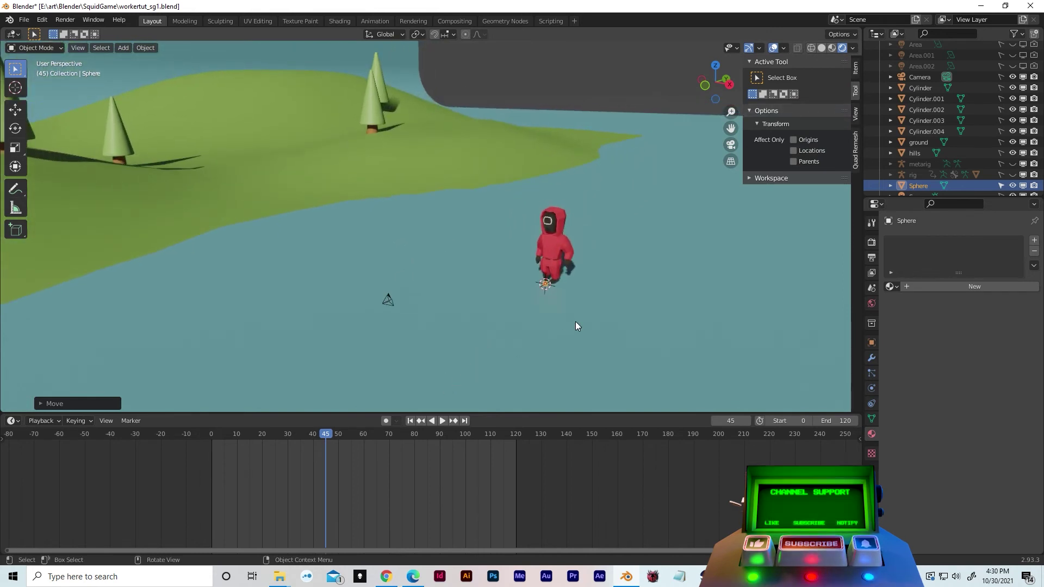
{"action": "key", "text": "g"}
{"action": "key", "text": "x"}
{"action": "left_click", "coordinate": [433, 297]}
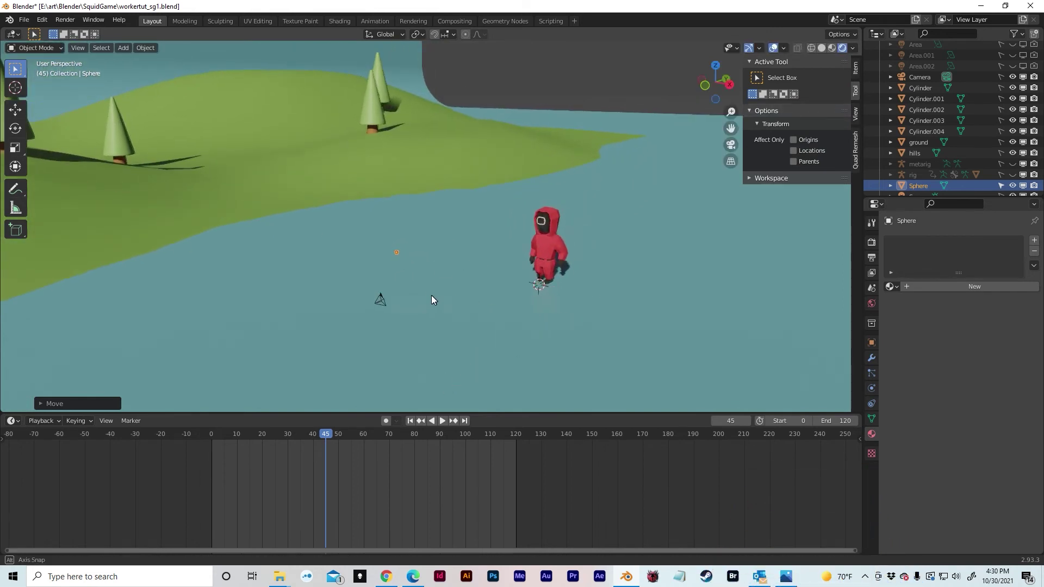
In top view, scatter six duplicates of the small sphere over the ground around the character
{"action": "middle_click_drag", "start_coordinate": [432, 296], "coordinate": [419, 300]}
{"action": "left_click", "coordinate": [714, 65]}
{"action": "middle_click_drag", "start_coordinate": [591, 262], "coordinate": [423, 400], "text": "shift"}
{"action": "scroll", "coordinate": [474, 428], "scroll_direction": "up", "scroll_amount": 1}
{"action": "scroll", "coordinate": [461, 365], "scroll_direction": "up", "scroll_amount": 2}
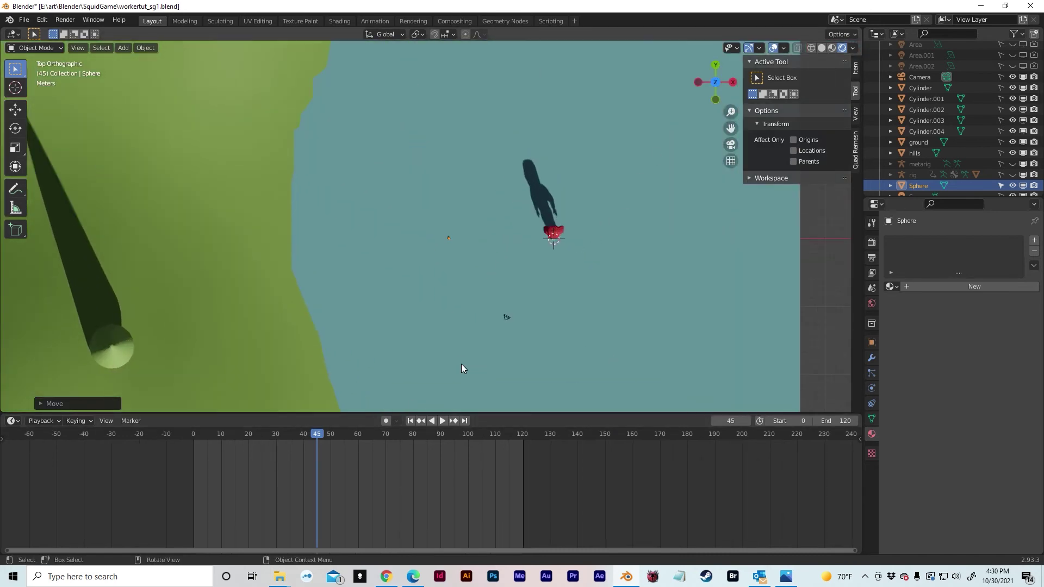
{"action": "key", "text": "shift+d"}
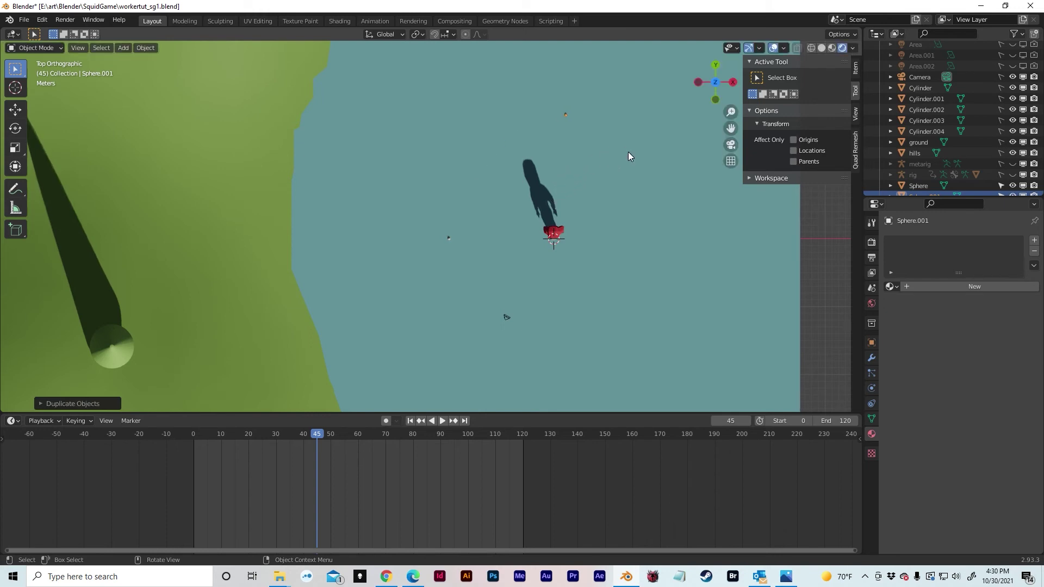
{"action": "key", "text": "shift+d"}
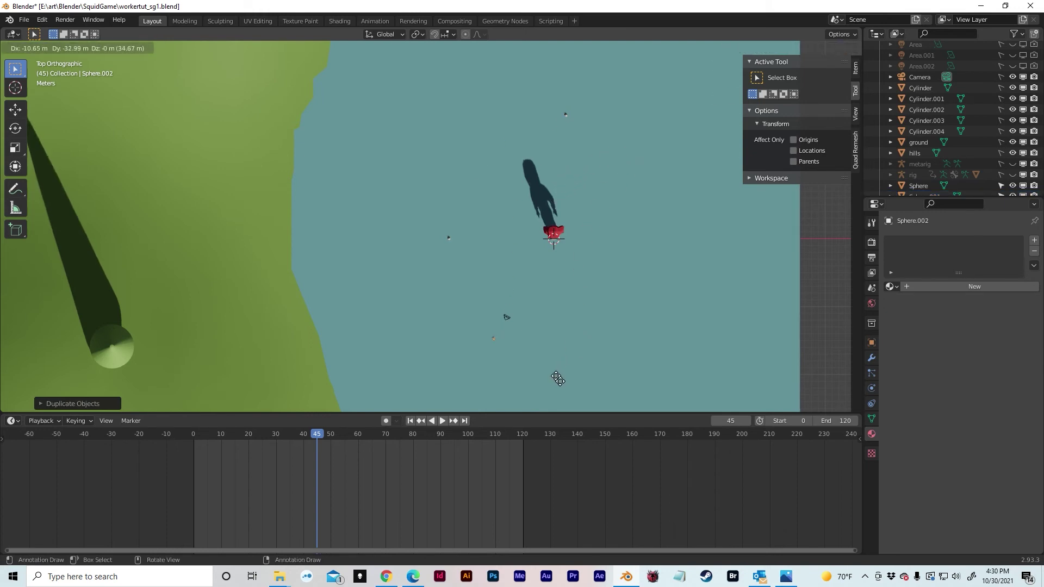
{"action": "left_click", "coordinate": [556, 379]}
{"action": "key", "text": "shift+d"}
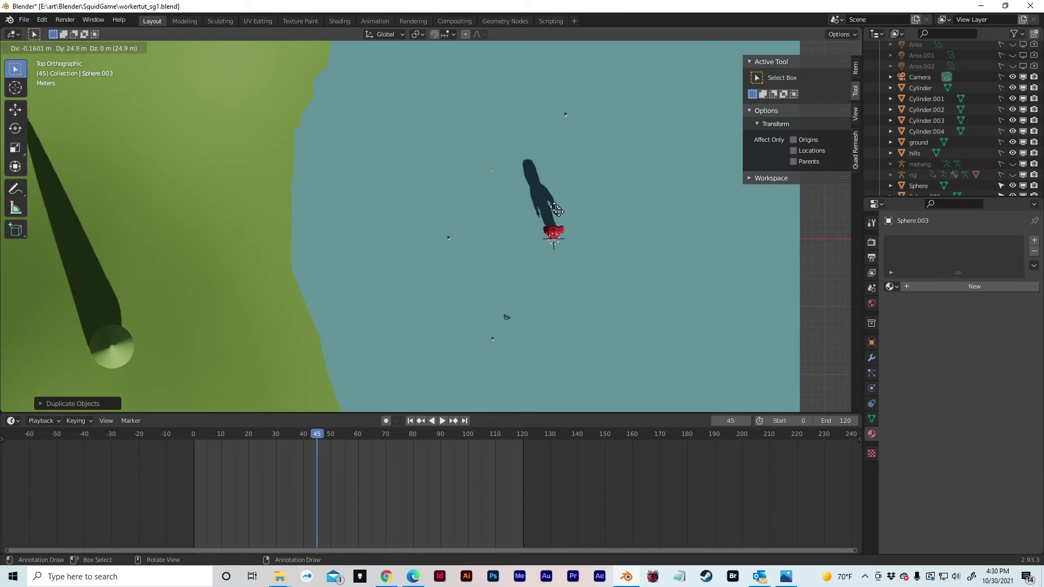
{"action": "left_click", "coordinate": [513, 139]}
{"action": "key", "text": "shift+d"}
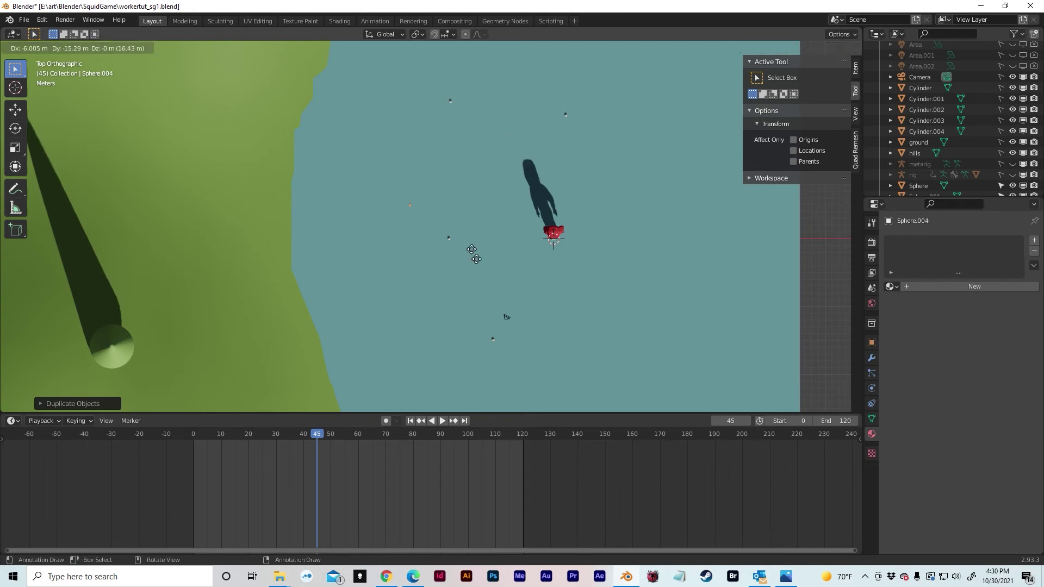
{"action": "left_click", "coordinate": [440, 414]}
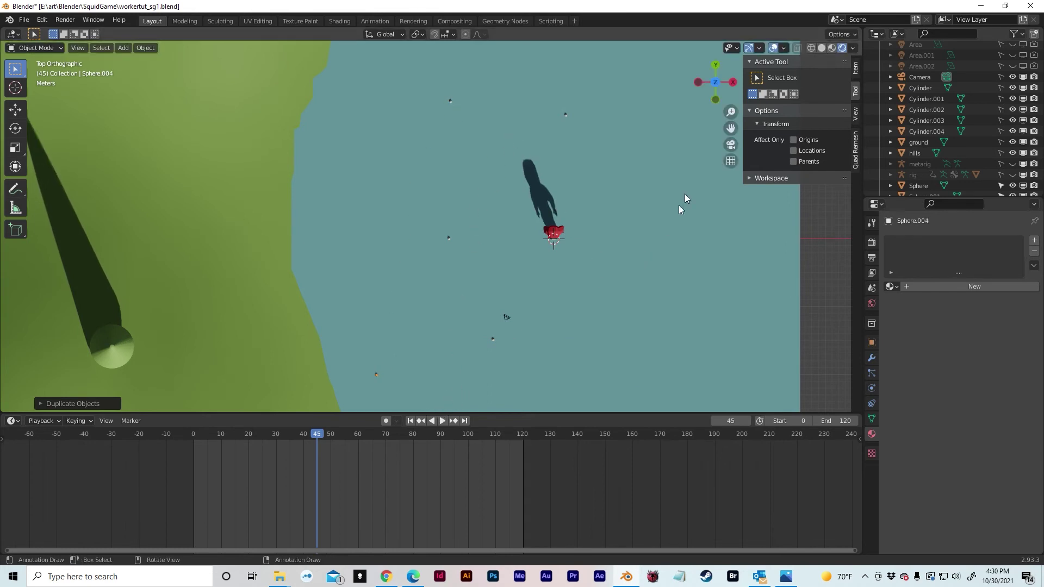
{"action": "key", "text": "shift+d"}
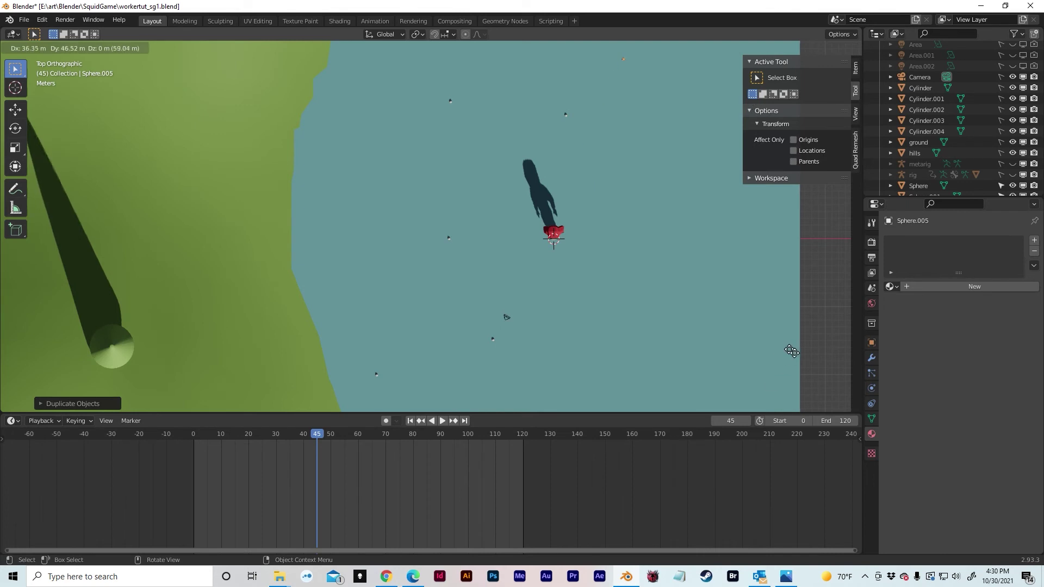
{"action": "left_click", "coordinate": [807, 347]}
{"action": "key", "text": "shift+d"}
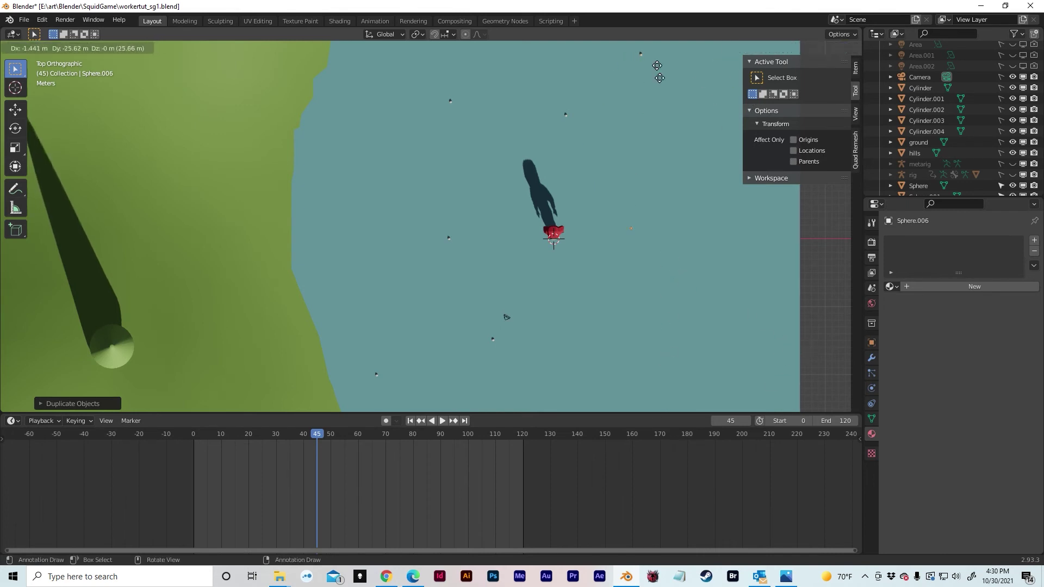
{"action": "left_click", "coordinate": [614, 225]}
Duplicate the last small sphere and raise the copy high above the ground along Z
{"action": "mouse_move", "coordinate": [614, 225]}
{"action": "middle_mouse_down"}
{"action": "mouse_move", "coordinate": [625, 190]}
{"action": "mouse_move", "coordinate": [537, 135]}
{"action": "mouse_move", "coordinate": [547, 108]}
{"action": "mouse_move", "coordinate": [544, 166]}
{"action": "mouse_move", "coordinate": [560, 184]}
{"action": "mouse_move", "coordinate": [558, 144]}
{"action": "mouse_move", "coordinate": [553, 190]}
{"action": "mouse_move", "coordinate": [539, 181]}
{"action": "mouse_move", "coordinate": [532, 220]}
{"action": "mouse_move", "coordinate": [522, 198]}
{"action": "mouse_move", "coordinate": [513, 217]}
{"action": "mouse_move", "coordinate": [595, 251]}
{"action": "mouse_move", "coordinate": [560, 187]}
{"action": "mouse_move", "coordinate": [613, 220]}
{"action": "middle_mouse_up"}
{"action": "scroll", "coordinate": [558, 145], "scroll_direction": "up", "scroll_amount": 3}
{"action": "scroll", "coordinate": [523, 198], "scroll_direction": "up", "scroll_amount": 2}
{"action": "scroll", "coordinate": [595, 251], "scroll_direction": "down", "scroll_amount": 2}
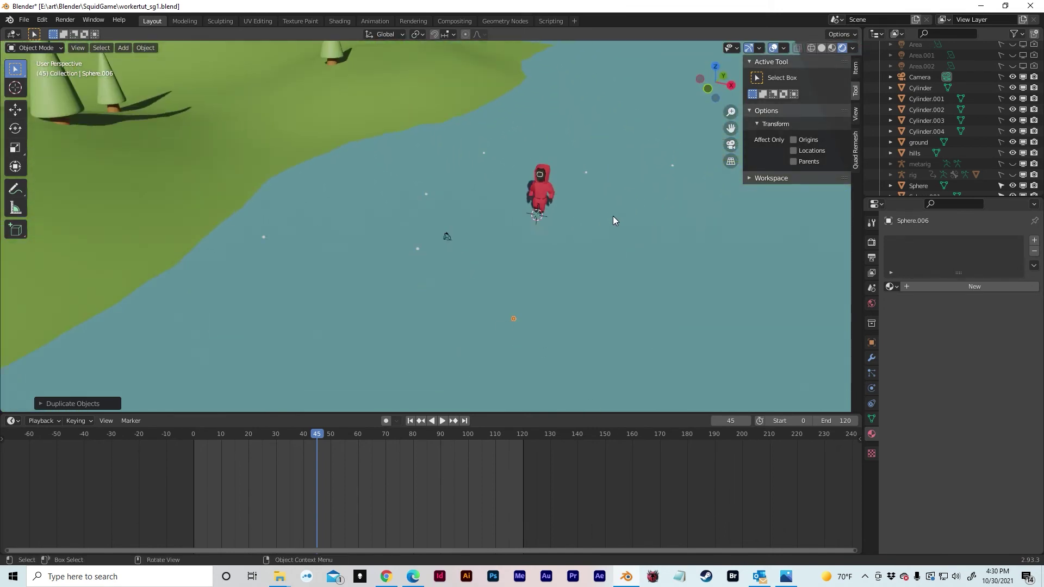
{"action": "key", "text": "shift+d"}
{"action": "key", "text": "z"}
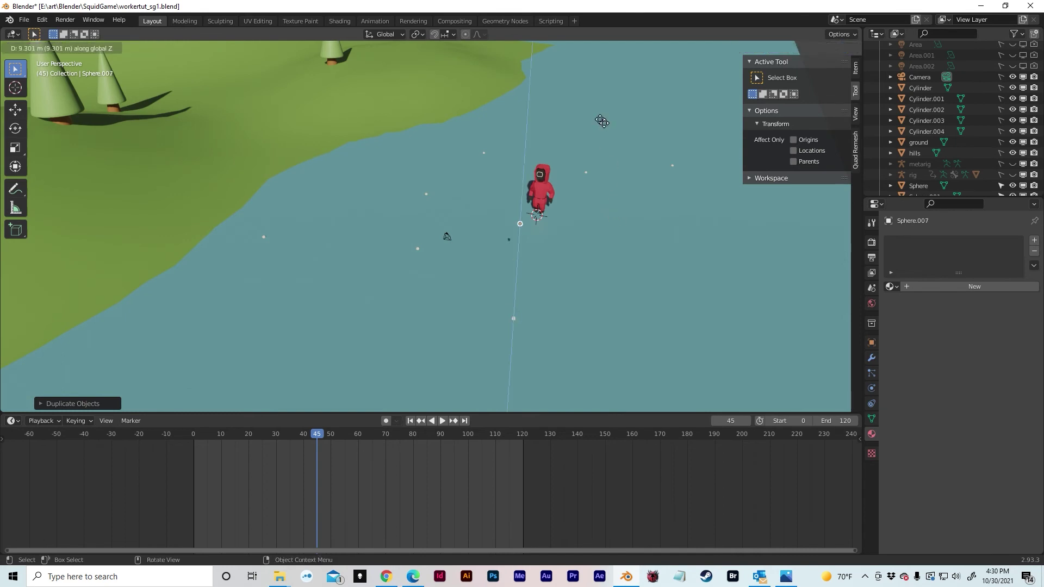
{"action": "left_click", "coordinate": [566, 49]}
Move the raised sphere along the X axis, across the hills to their far end near the backdrop
{"action": "middle_click_drag", "start_coordinate": [569, 137], "coordinate": [683, 198]}
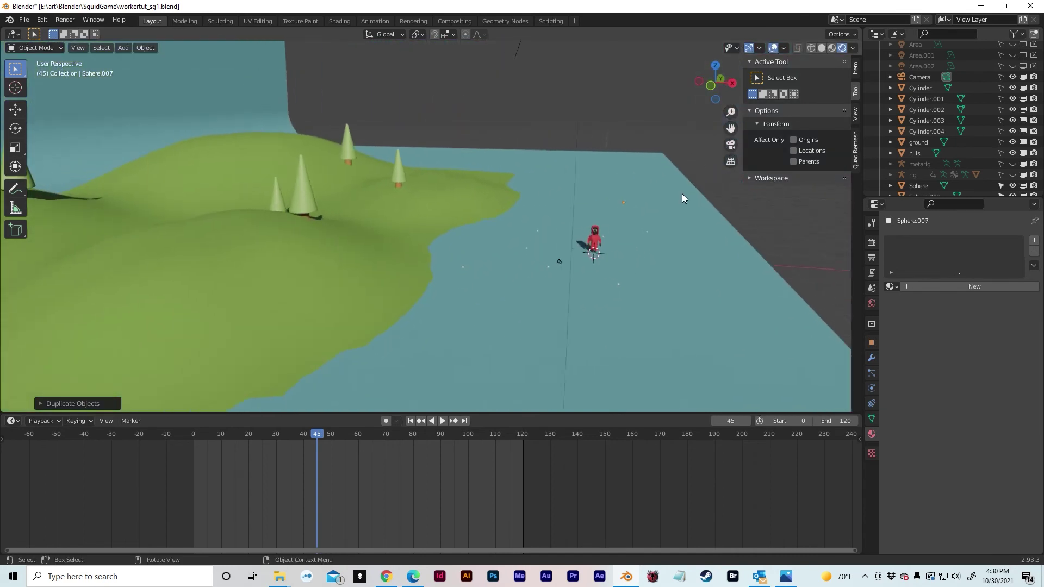
{"action": "key", "text": "g"}
{"action": "key", "text": "y"}
{"action": "key", "text": "x"}
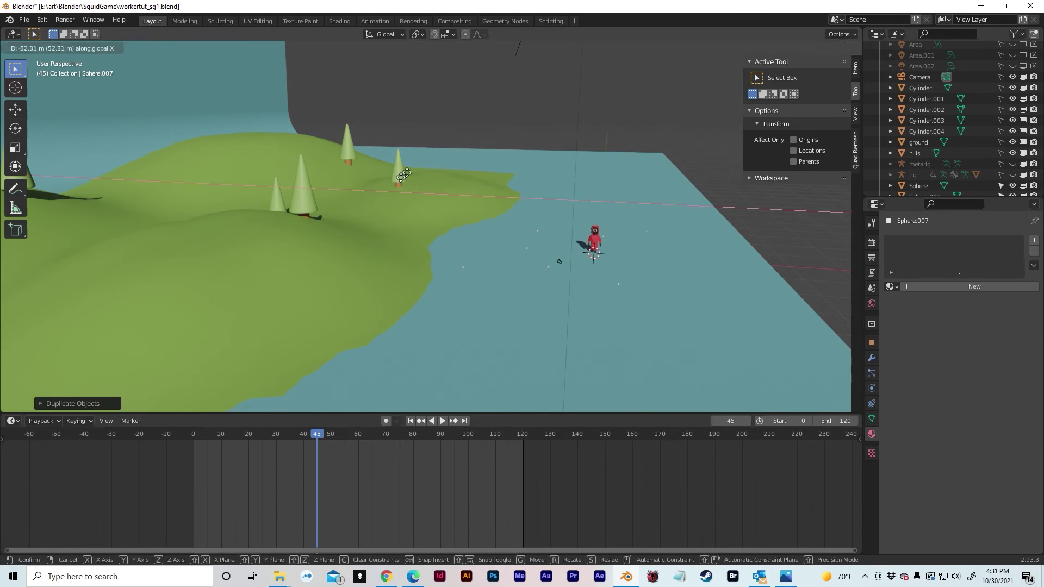
{"action": "left_click", "coordinate": [205, 135]}
{"action": "middle_click_drag", "start_coordinate": [154, 124], "coordinate": [564, 170], "text": "shift"}
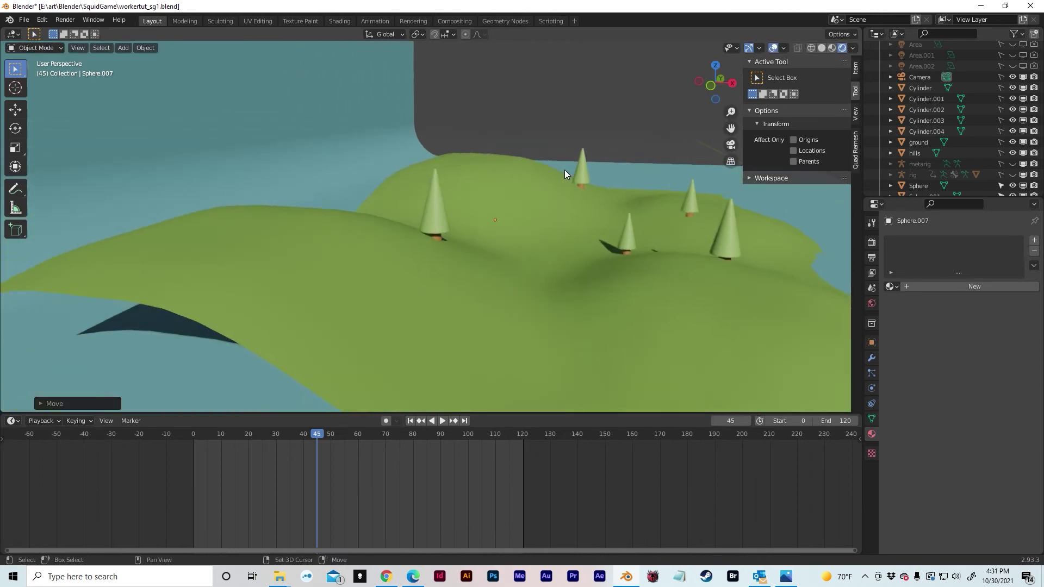
{"action": "key", "text": "g"}
{"action": "key", "text": "x"}
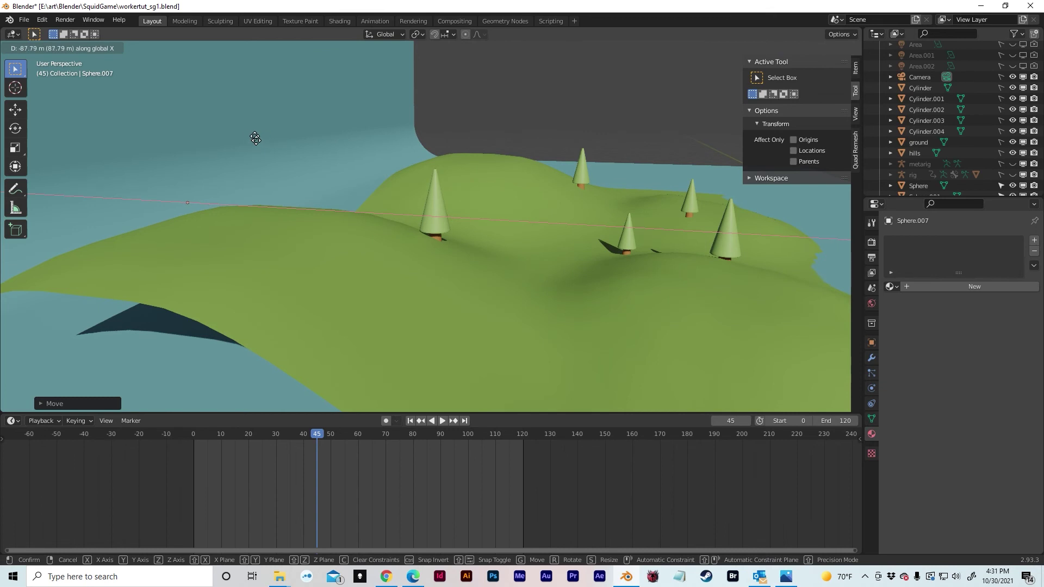
{"action": "left_click", "coordinate": [257, 139]}
{"action": "middle_click_drag", "start_coordinate": [264, 143], "coordinate": [438, 179], "text": "shift"}
{"action": "key", "text": "g"}
{"action": "key", "text": "x"}
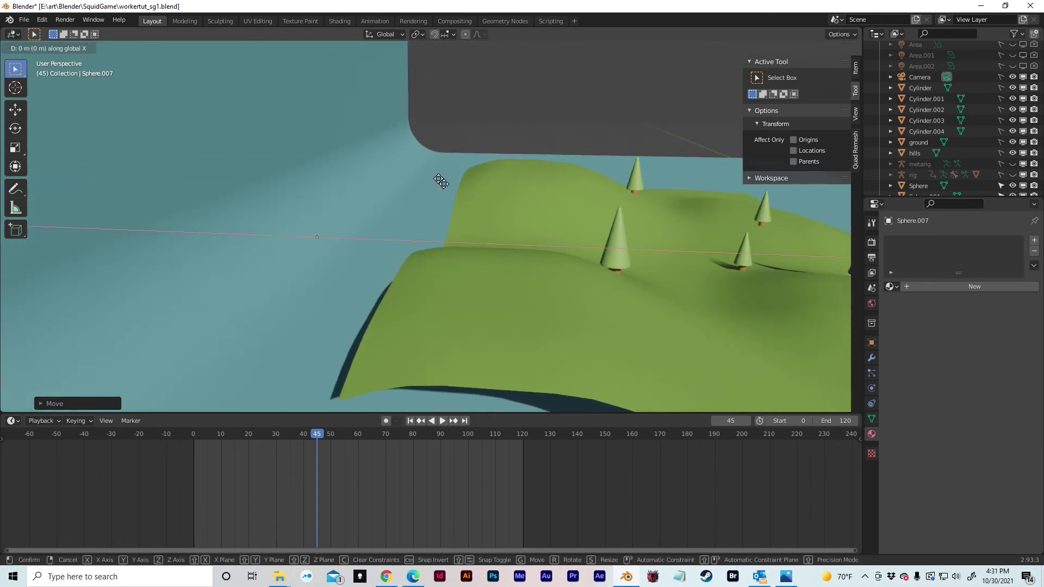
{"action": "left_click", "coordinate": [551, 201]}
Scale the raised sphere up uniformly into a giant ball towering over the hills
{"action": "middle_click_drag", "start_coordinate": [553, 122], "coordinate": [631, 156], "text": "shift"}
{"action": "key", "text": "s"}
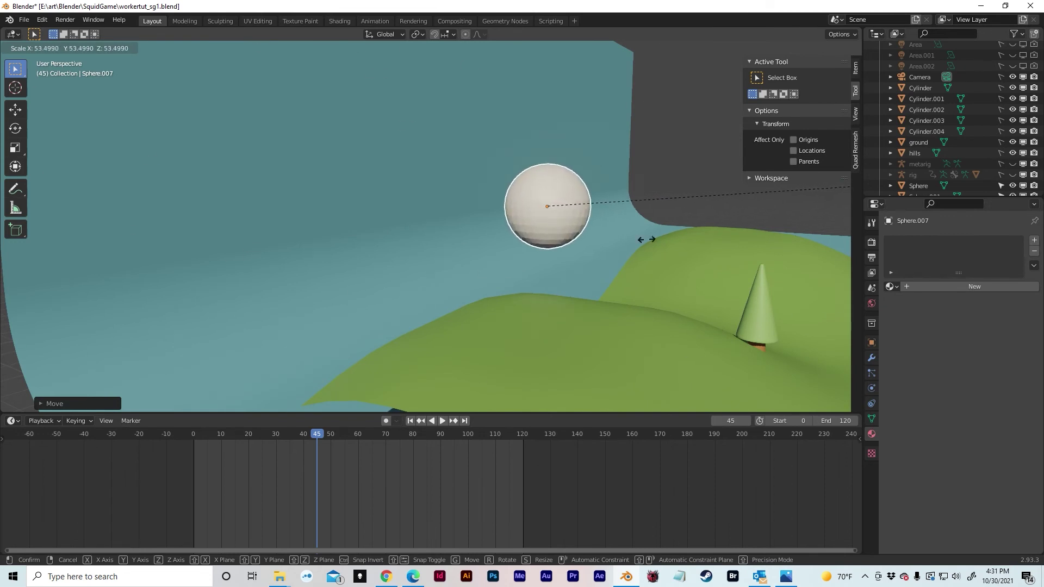
{"action": "left_click", "coordinate": [652, 240]}
{"action": "key", "text": "s"}
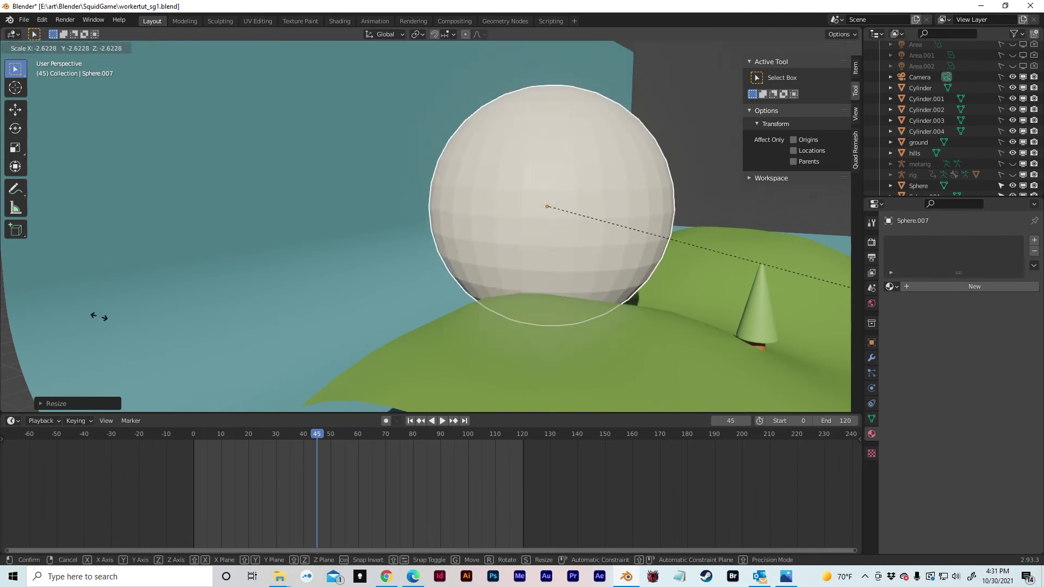
{"action": "left_click", "coordinate": [135, 326]}
Flatten the giant sphere to about 0.12 along Z and stretch it about 2.5 times along Y
{"action": "middle_click_drag", "start_coordinate": [494, 225], "coordinate": [396, 254], "text": "shift"}
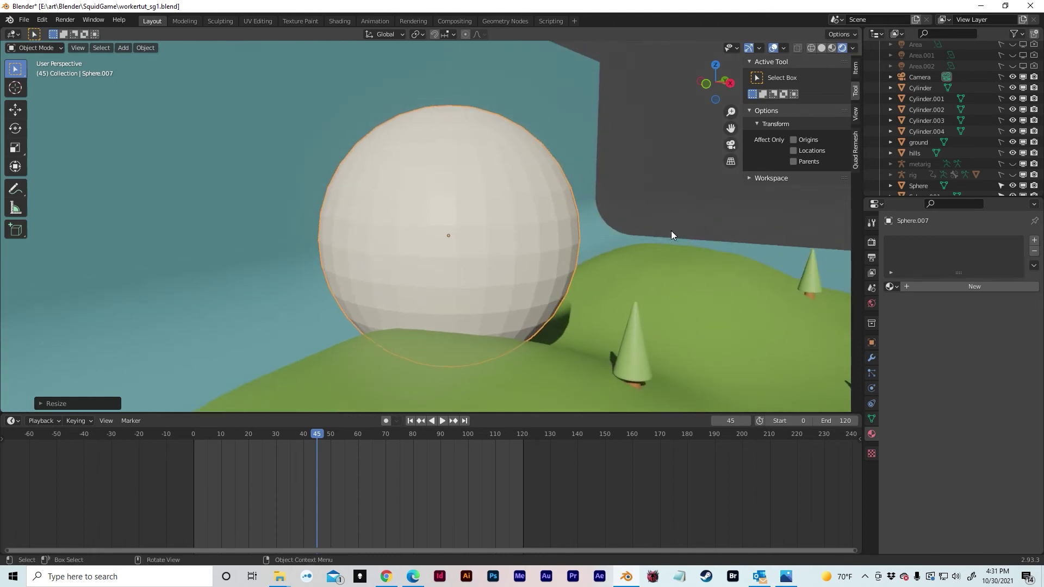
{"action": "key", "text": "s"}
{"action": "key", "text": "z"}
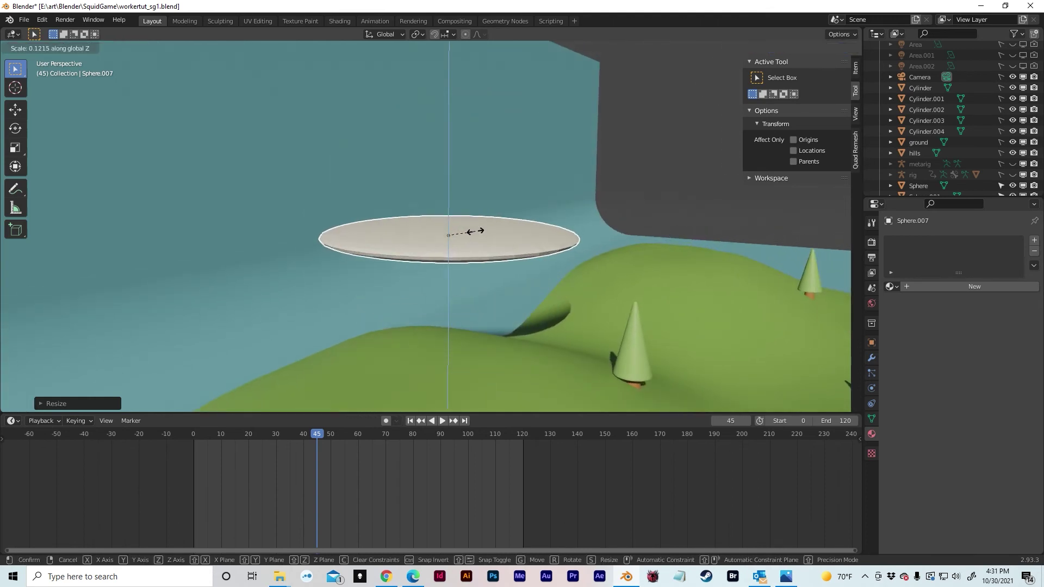
{"action": "left_click", "coordinate": [476, 230]}
{"action": "middle_click_drag", "start_coordinate": [476, 230], "coordinate": [403, 246]}
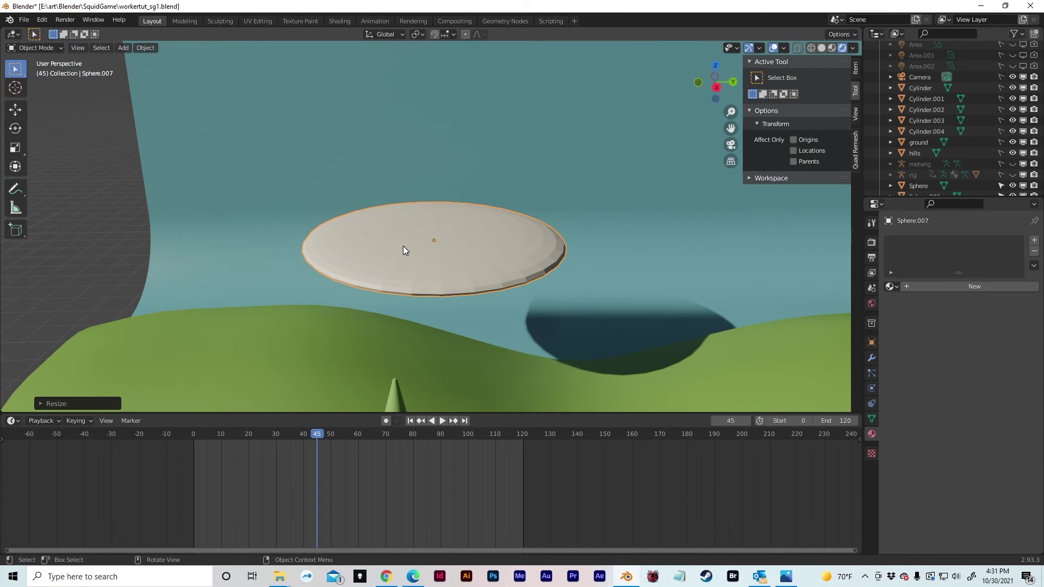
{"action": "key", "text": "s"}
{"action": "key", "text": "y"}
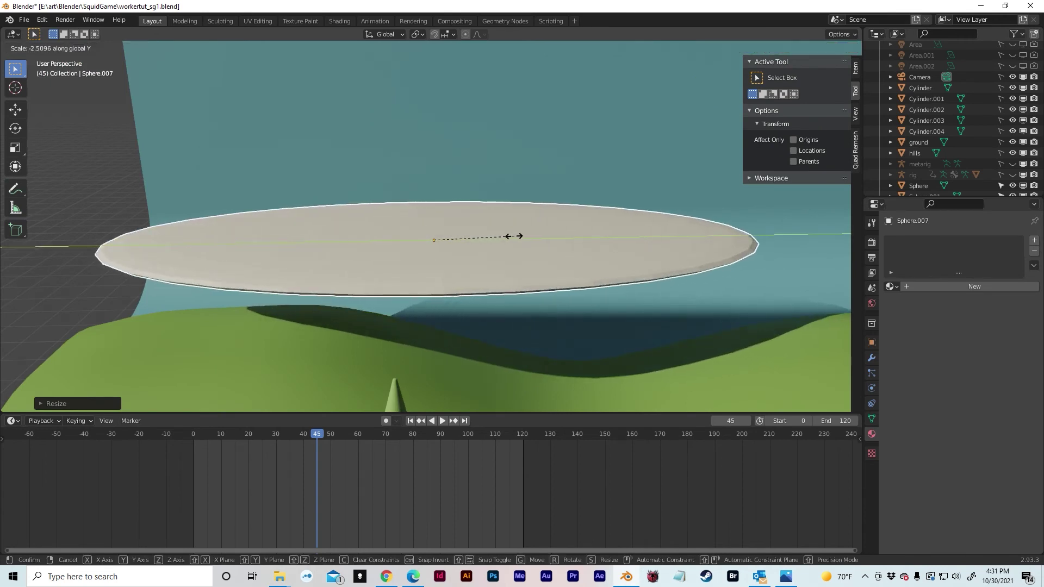
{"action": "left_click", "coordinate": [521, 237]}
Shade the flattened sphere smooth and add a Subdivision Surface modifier to it
{"action": "middle_click_drag", "start_coordinate": [530, 240], "coordinate": [566, 233]}
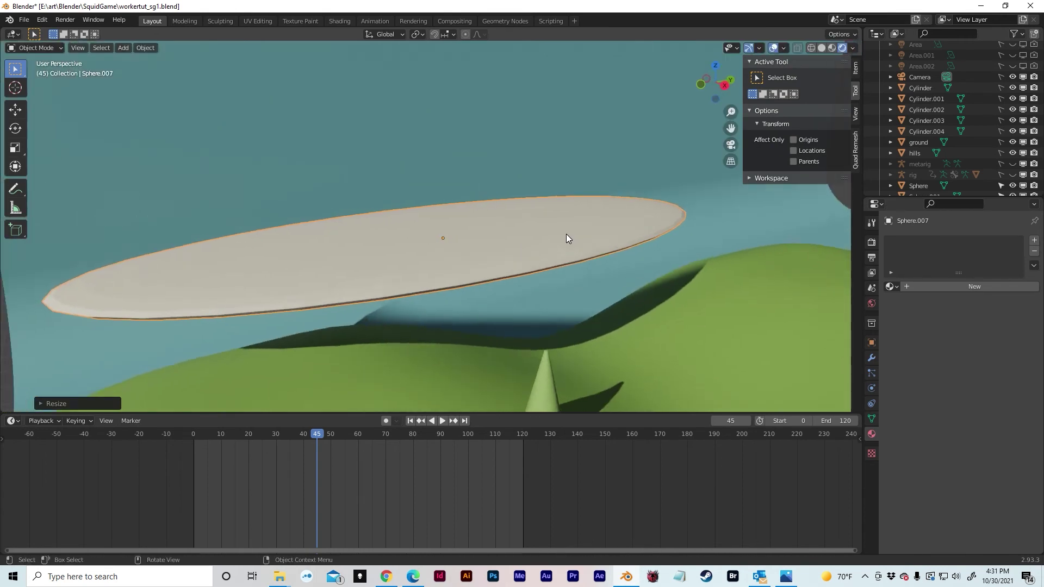
{"action": "right_click", "coordinate": [566, 233]}
{"action": "left_click", "coordinate": [546, 235]}
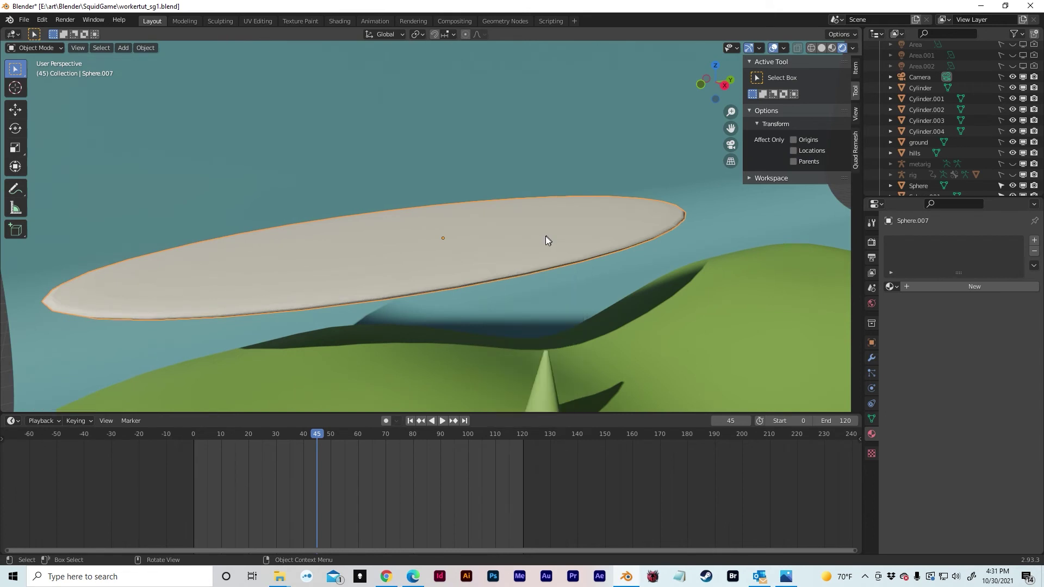
{"action": "key", "text": "Tab"}
{"action": "key", "text": "Tab"}
{"action": "middle_click_drag", "start_coordinate": [575, 245], "coordinate": [608, 249]}
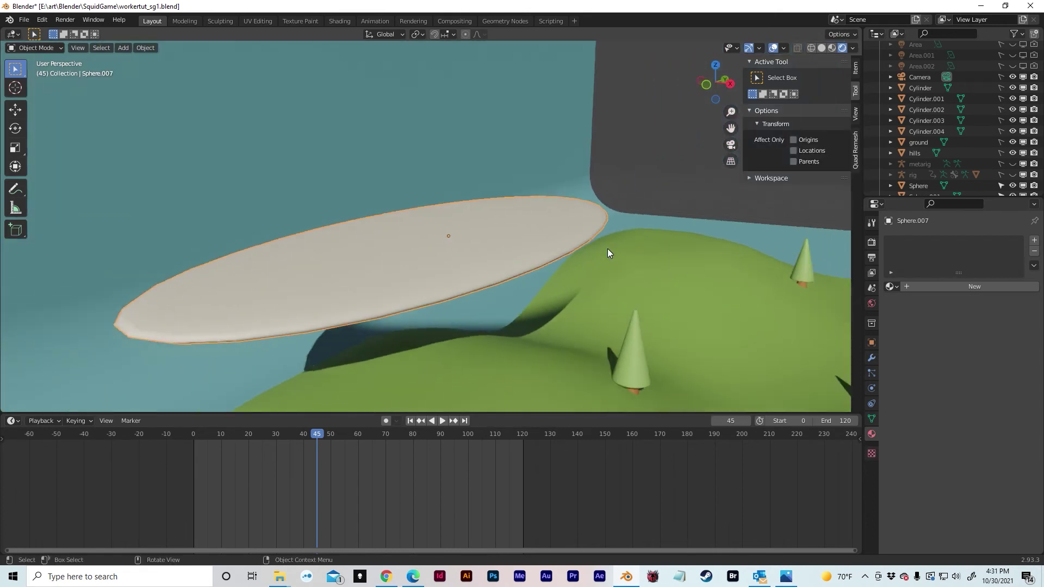
{"action": "middle_click_drag", "start_coordinate": [632, 156], "coordinate": [591, 167]}
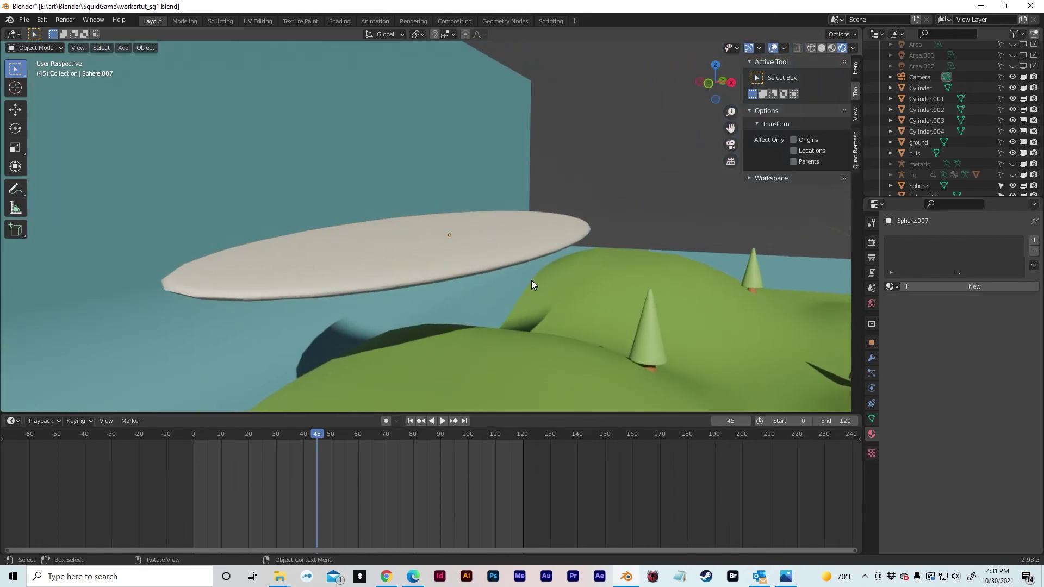
{"action": "left_click", "coordinate": [871, 358]}
{"action": "left_click", "coordinate": [903, 243]}
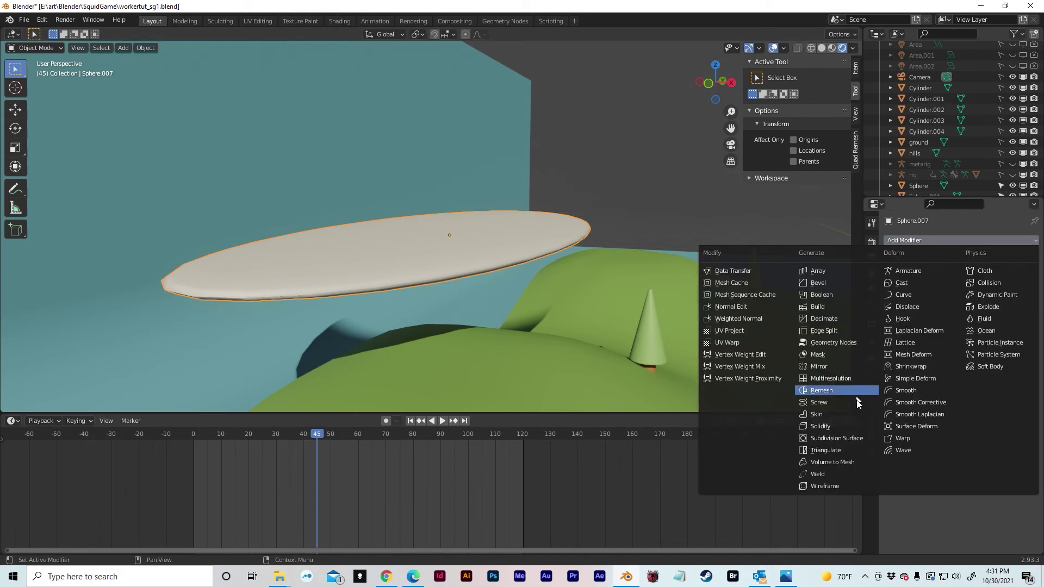
{"action": "left_click", "coordinate": [853, 440]}
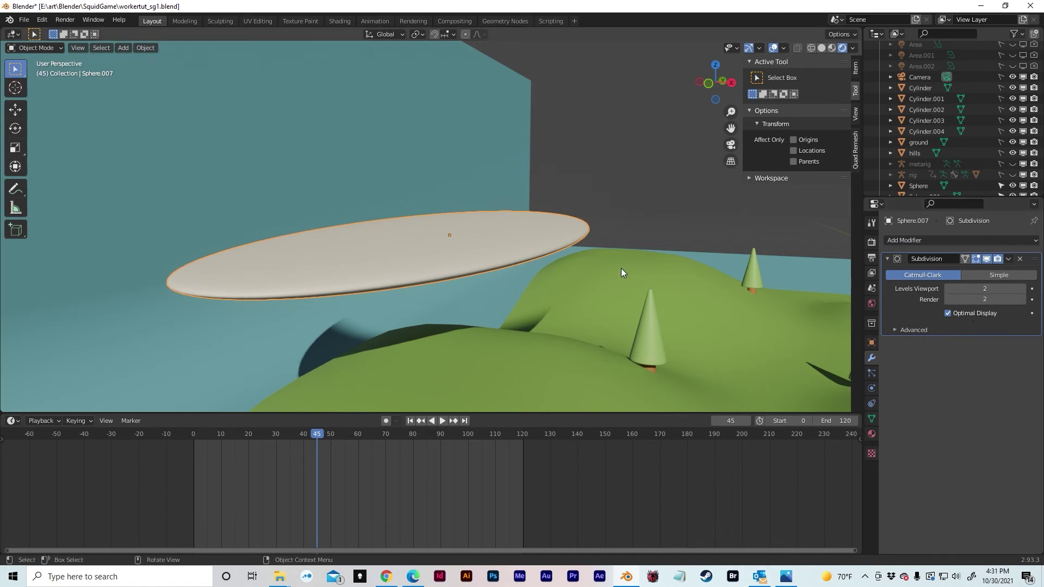
Thicken the flattened disc slightly along Z and place a duplicate of it just above
{"action": "mouse_move", "coordinate": [619, 268]}
{"action": "middle_mouse_down"}
{"action": "mouse_move", "coordinate": [608, 269]}
{"action": "mouse_move", "coordinate": [631, 278]}
{"action": "middle_mouse_up"}
{"action": "key", "text": "s"}
{"action": "key", "text": "z"}
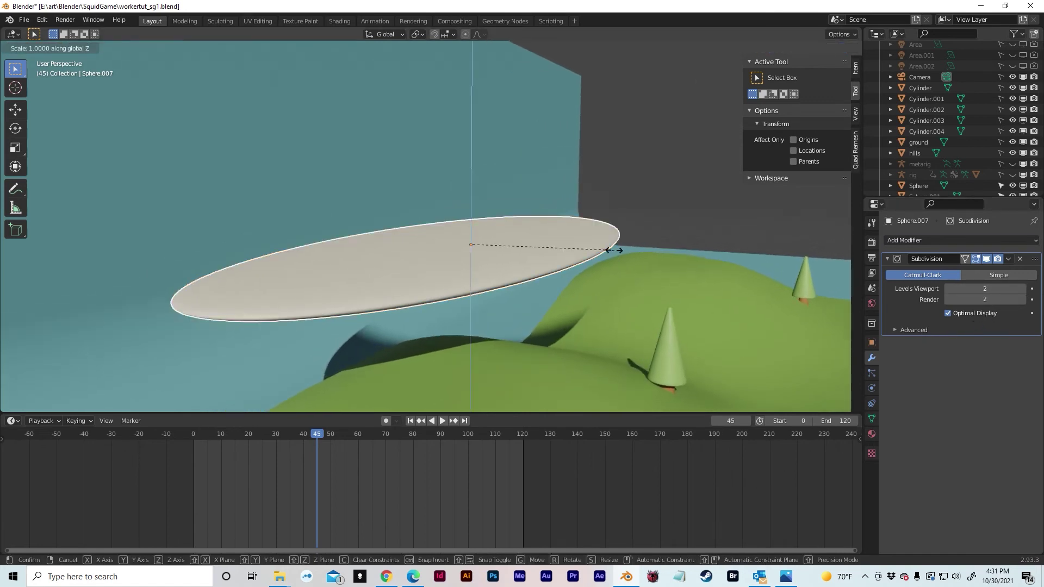
{"action": "left_click", "coordinate": [657, 248]}
{"action": "middle_click_drag", "start_coordinate": [657, 248], "coordinate": [644, 257]}
{"action": "key", "text": "shift+d"}
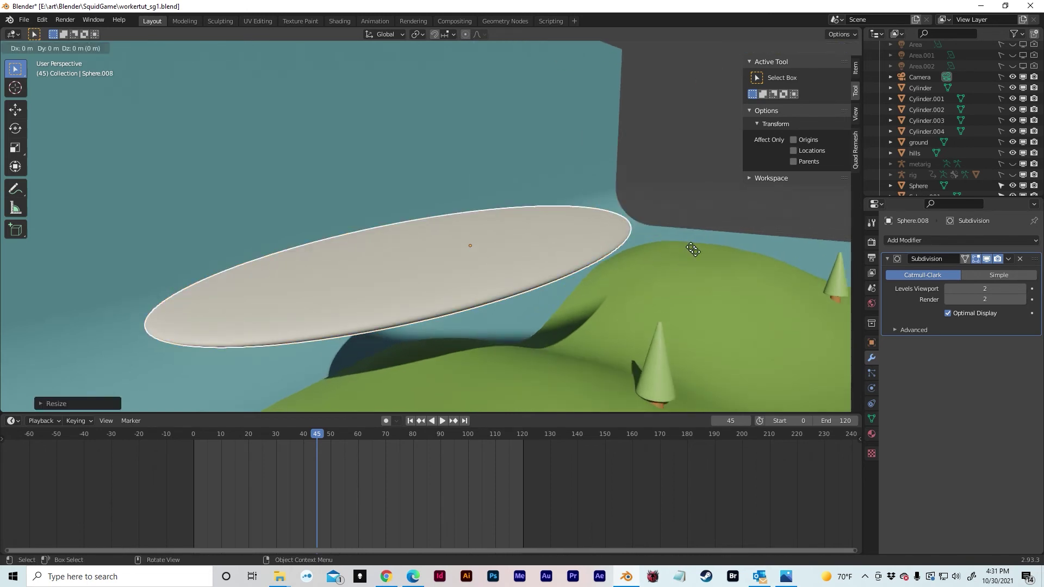
{"action": "left_click", "coordinate": [690, 232]}
Shorten the upper disc along Y to about 0.4 and thicken it along Z into a rounded dome
{"action": "key", "text": "s"}
{"action": "key", "text": "x"}
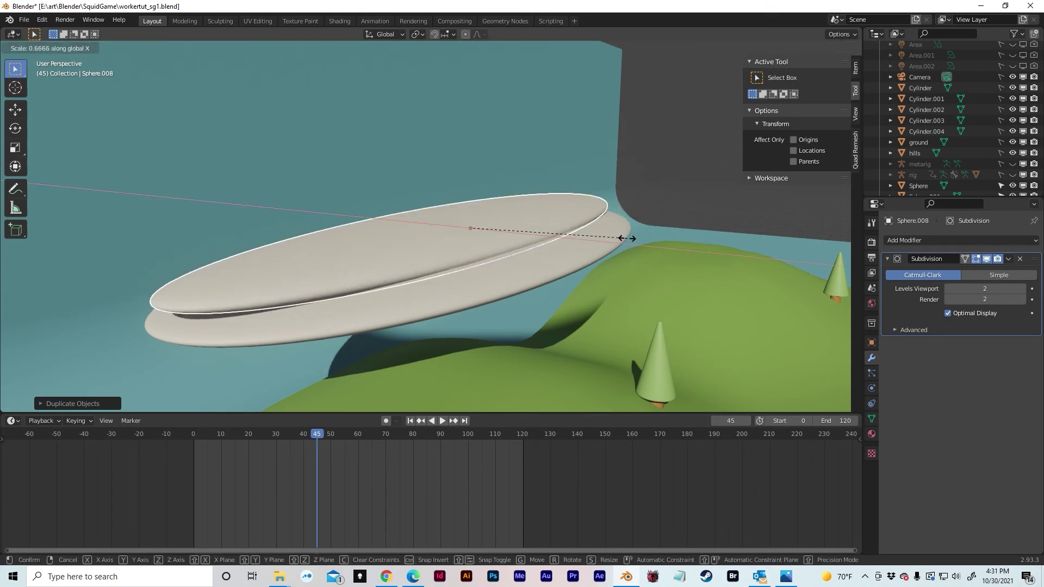
{"action": "key", "text": "y"}
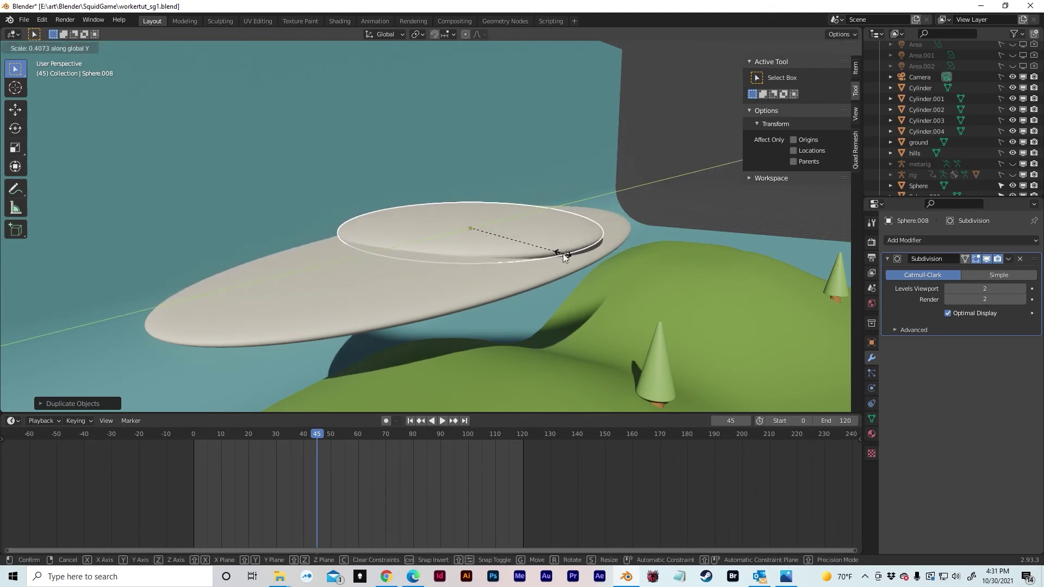
{"action": "key", "text": "z"}
{"action": "left_click", "coordinate": [680, 259]}
Shift the upper dome along the Y axis in the negative direction and stretch it longer along Y
{"action": "middle_click_drag", "start_coordinate": [680, 258], "coordinate": [592, 240]}
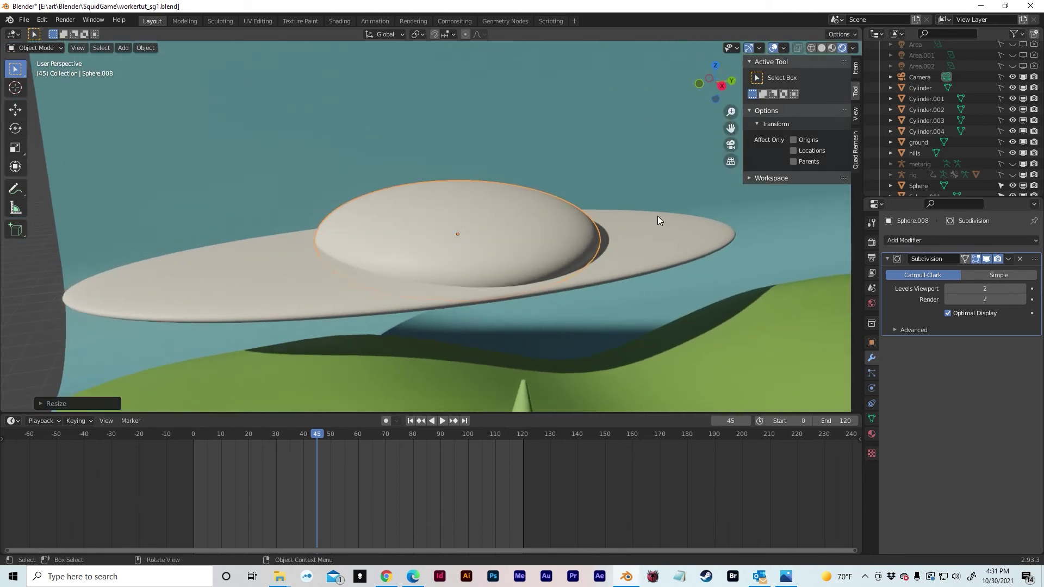
{"action": "key", "text": "g"}
{"action": "key", "text": "y"}
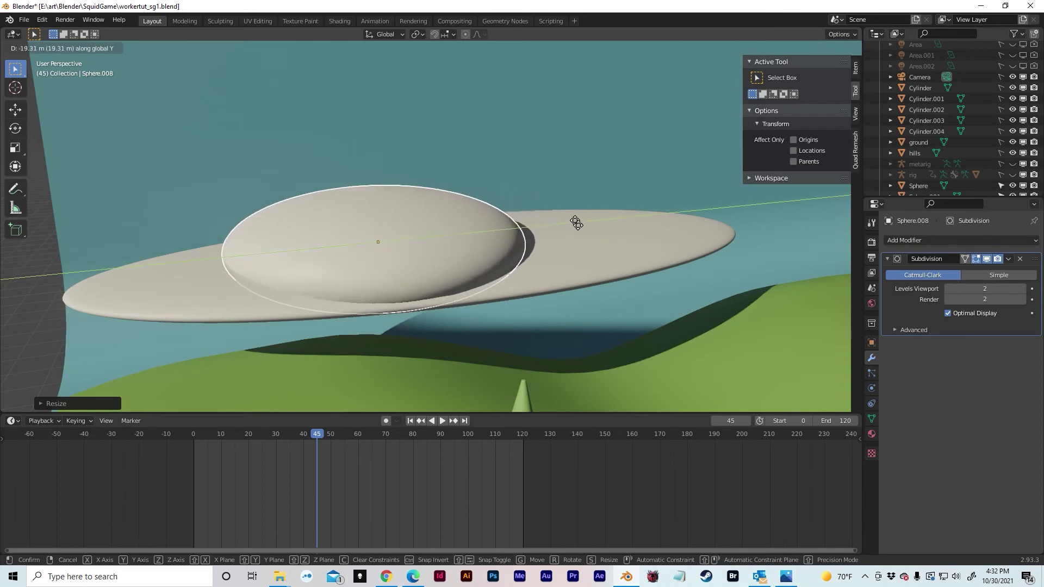
{"action": "left_click", "coordinate": [585, 224]}
{"action": "key", "text": "s"}
{"action": "key", "text": "y"}
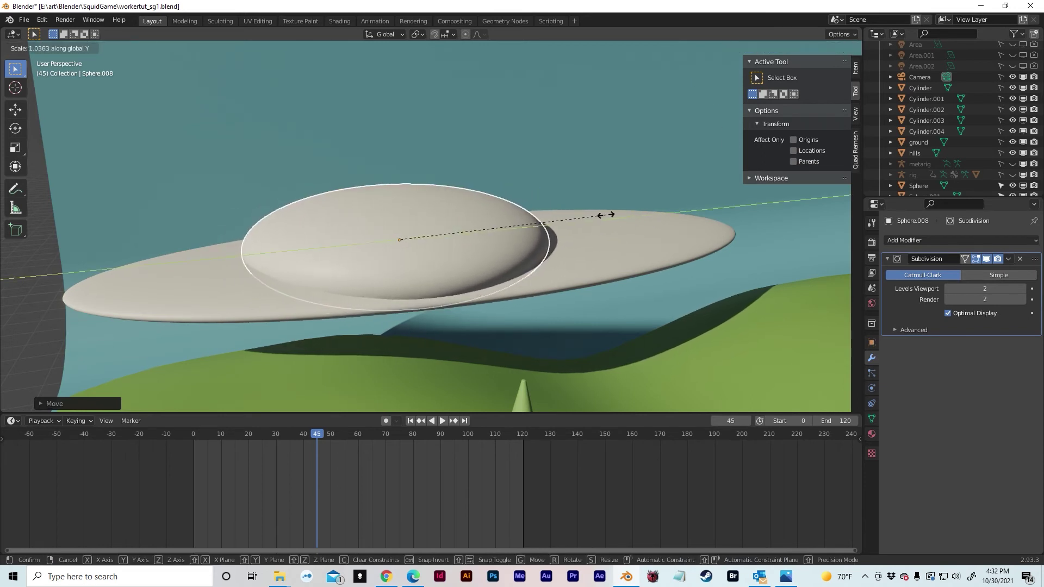
{"action": "left_click", "coordinate": [704, 198]}
Duplicate the upper dome and shift the copy along the Y axis in the positive direction
{"action": "mouse_move", "coordinate": [706, 194]}
{"action": "middle_mouse_down"}
{"action": "mouse_move", "coordinate": [706, 181]}
{"action": "mouse_move", "coordinate": [706, 207]}
{"action": "middle_mouse_up"}
{"action": "key", "text": "shift+d"}
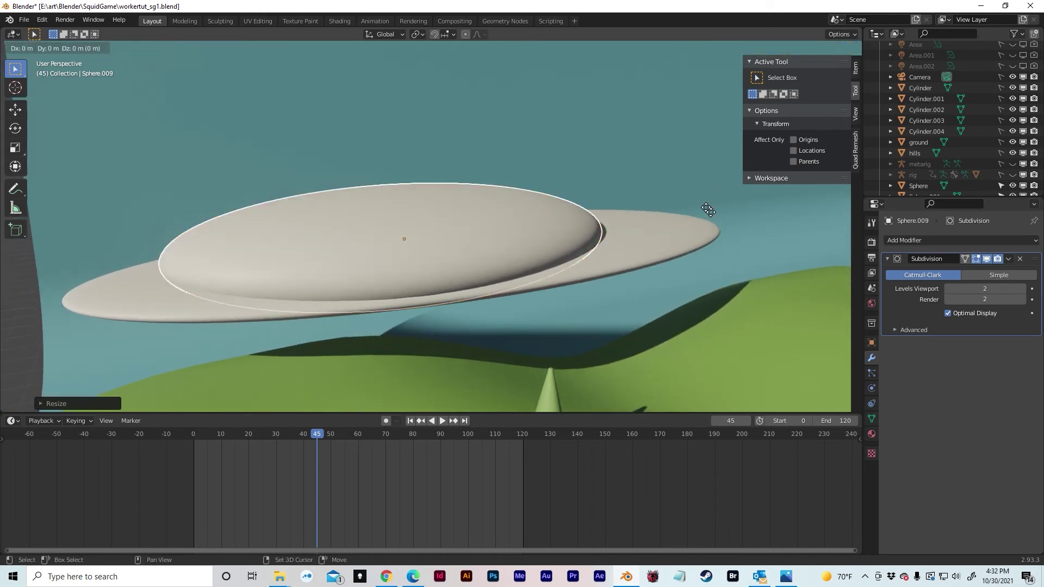
{"action": "right_click", "coordinate": [707, 208]}
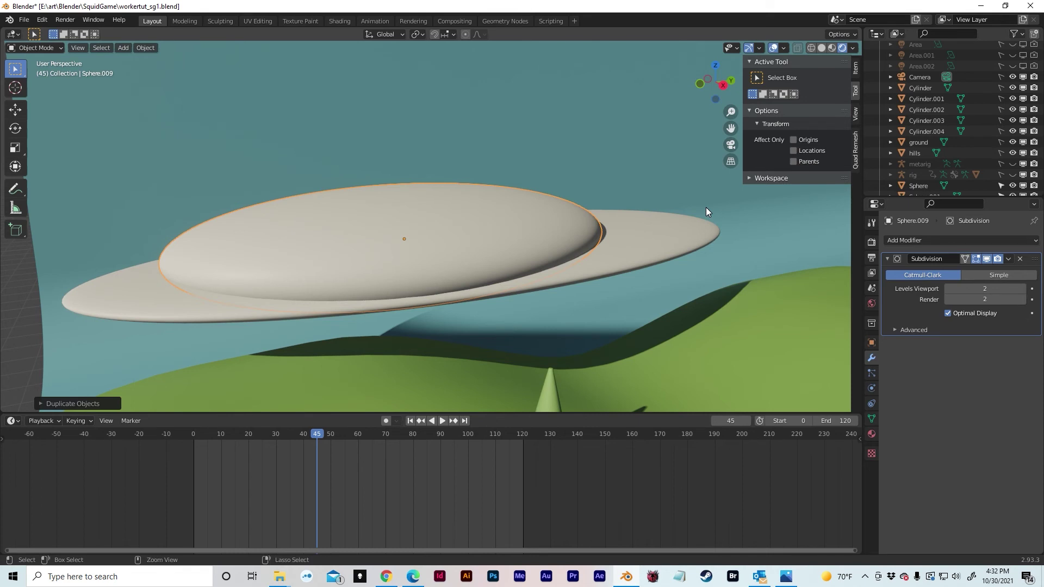
{"action": "left_click", "coordinate": [546, 200]}
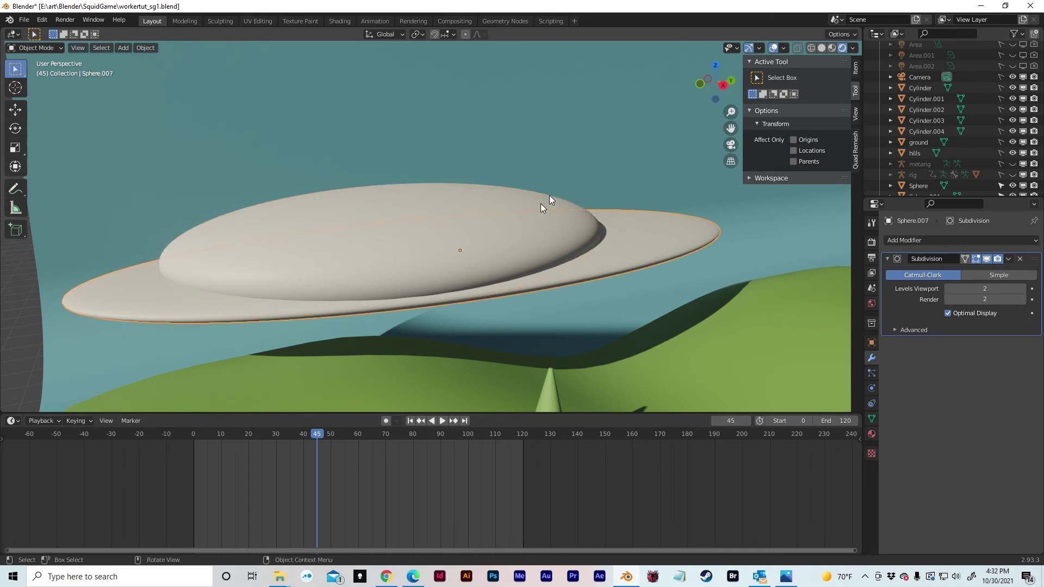
{"action": "left_click", "coordinate": [504, 208]}
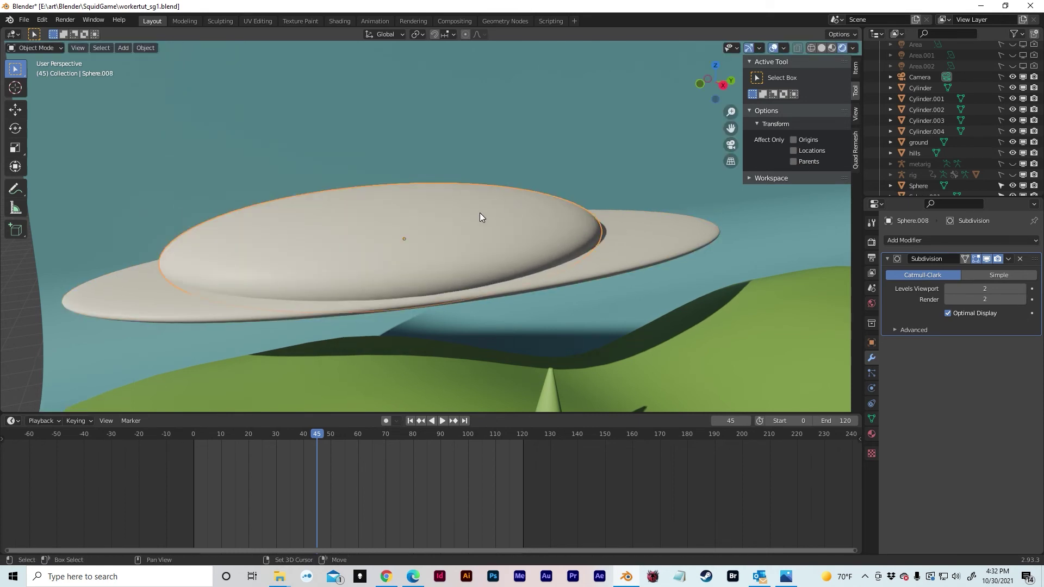
{"action": "key", "text": "shift+d"}
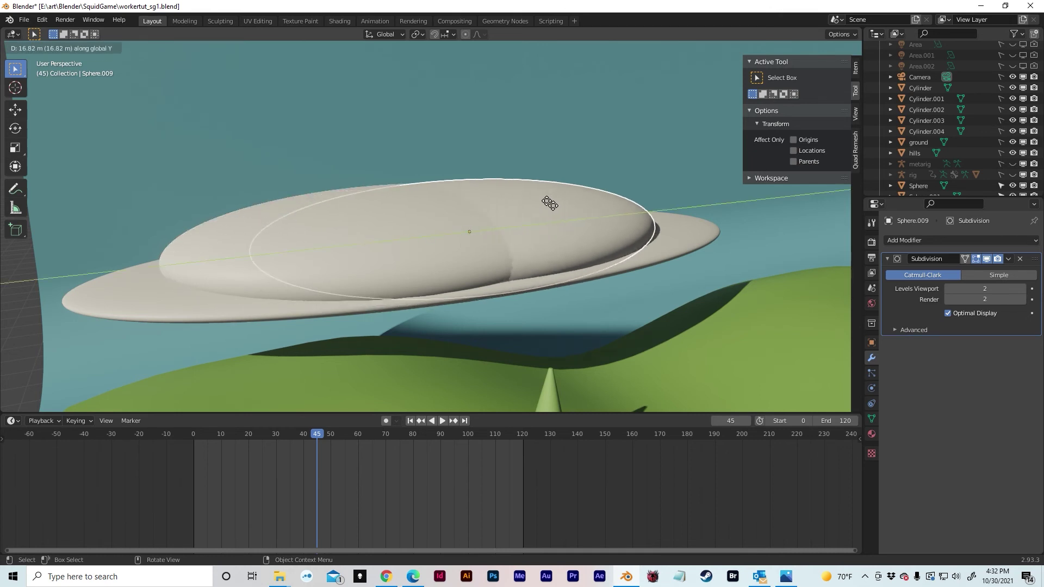
{"action": "left_click", "coordinate": [577, 193]}
Thicken the duplicated dome along Z and adjust its height on the disc
{"action": "key", "text": "s"}
{"action": "key", "text": "z"}
{"action": "left_click", "coordinate": [629, 186]}
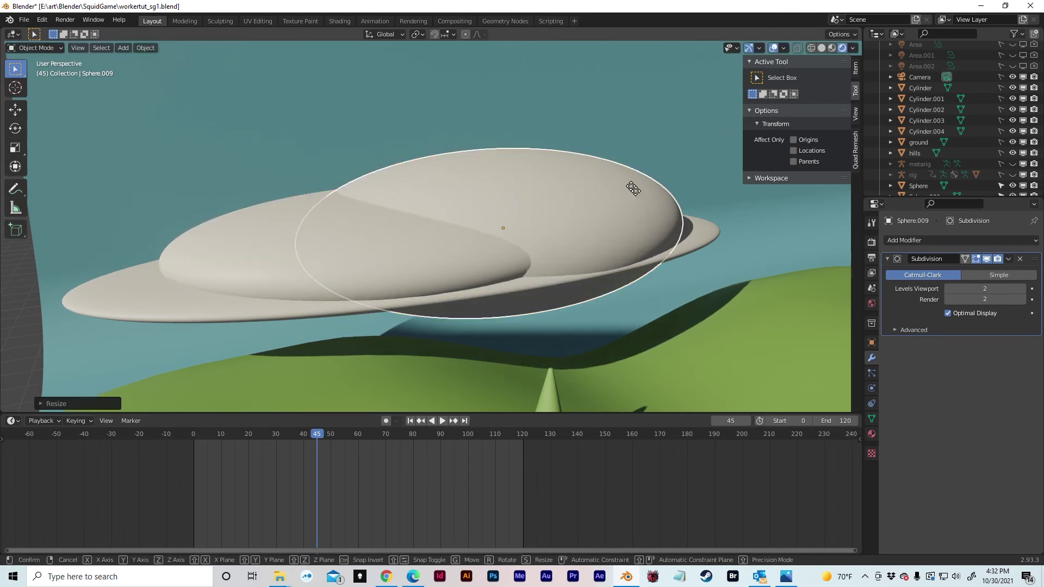
{"action": "key", "text": "g"}
{"action": "key", "text": "z"}
{"action": "left_click", "coordinate": [631, 166]}
Fine-tune the duplicated dome's Z thickness and height so it rises slightly above the neighbouring dome
{"action": "key", "text": "s"}
{"action": "key", "text": "z"}
{"action": "left_click", "coordinate": [662, 183]}
{"action": "key", "text": "g"}
{"action": "key", "text": "z"}
{"action": "left_click", "coordinate": [656, 195]}
{"action": "middle_click_drag", "start_coordinate": [655, 196], "coordinate": [640, 181]}
{"action": "key", "text": "s"}
{"action": "key", "text": "z"}
{"action": "left_click", "coordinate": [753, 239]}
{"action": "key", "text": "g"}
{"action": "key", "text": "z"}
{"action": "left_click", "coordinate": [738, 238]}
Select the disc and both domes together and scale the whole cloud slightly smaller
{"action": "middle_click_drag", "start_coordinate": [738, 238], "coordinate": [787, 258]}
{"action": "middle_click_drag", "start_coordinate": [396, 220], "coordinate": [413, 194]}
{"action": "left_click_drag", "start_coordinate": [390, 178], "coordinate": [462, 240]}
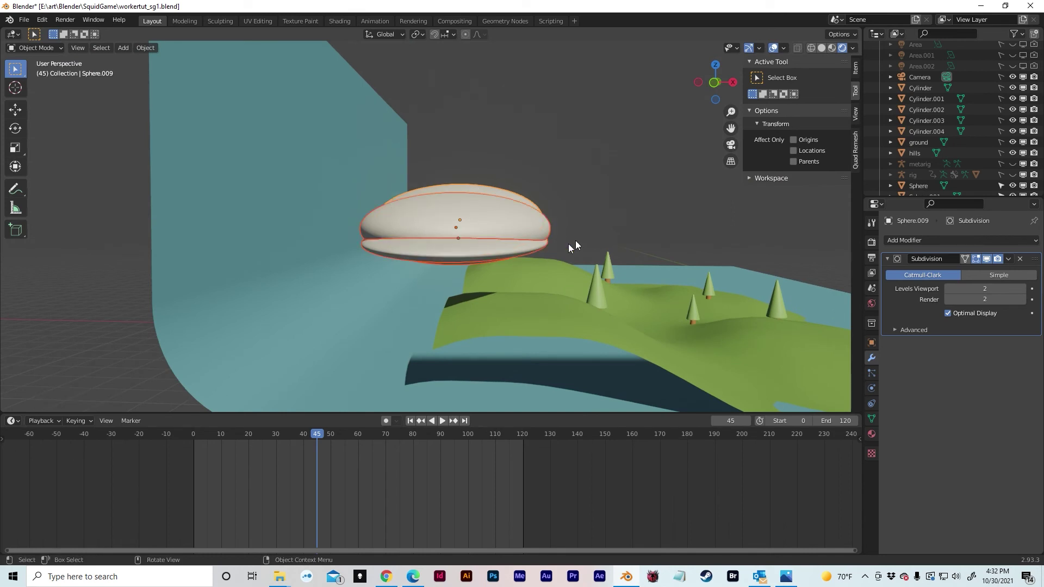
{"action": "key", "text": "s"}
{"action": "left_click", "coordinate": [550, 226]}
{"action": "middle_click_drag", "start_coordinate": [550, 227], "coordinate": [451, 239]}
{"action": "middle_click_drag", "start_coordinate": [451, 238], "coordinate": [347, 239], "text": "shift"}
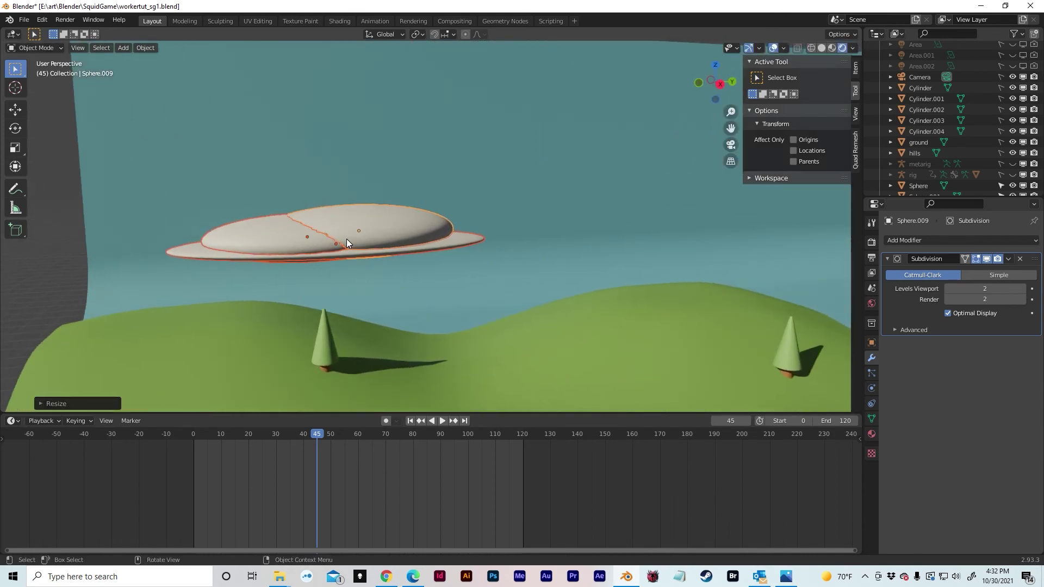
Move the cloud along the Y axis in the positive direction, over the far end of the hills
{"action": "key", "text": "g"}
{"action": "key", "text": "y"}
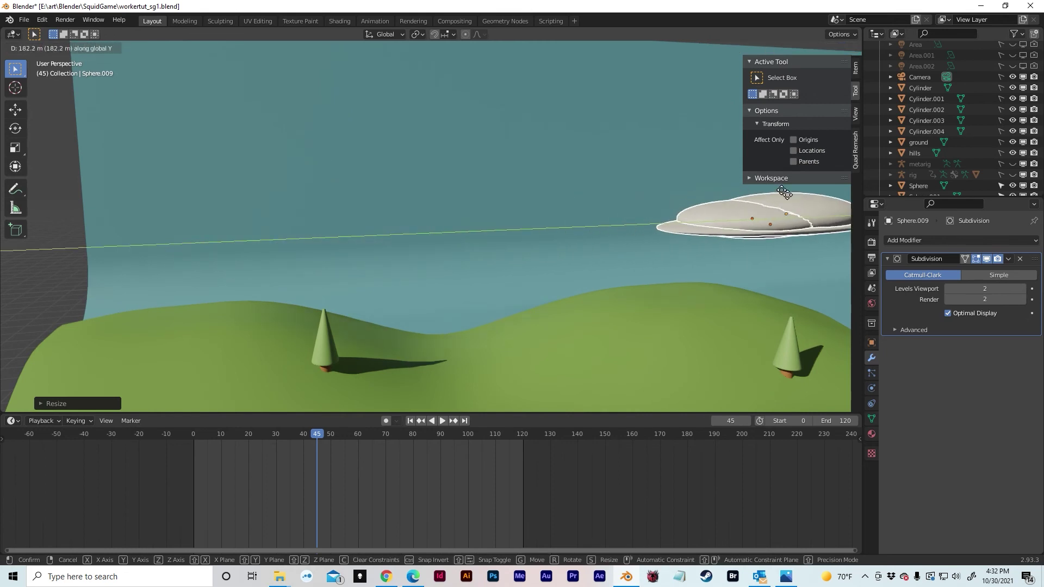
{"action": "left_click", "coordinate": [796, 189]}
{"action": "middle_click_drag", "start_coordinate": [796, 189], "coordinate": [656, 119], "text": "shift"}
{"action": "scroll", "coordinate": [641, 178], "scroll_direction": "down", "scroll_amount": 2}
{"action": "scroll", "coordinate": [642, 177], "scroll_direction": "down", "scroll_amount": 2}
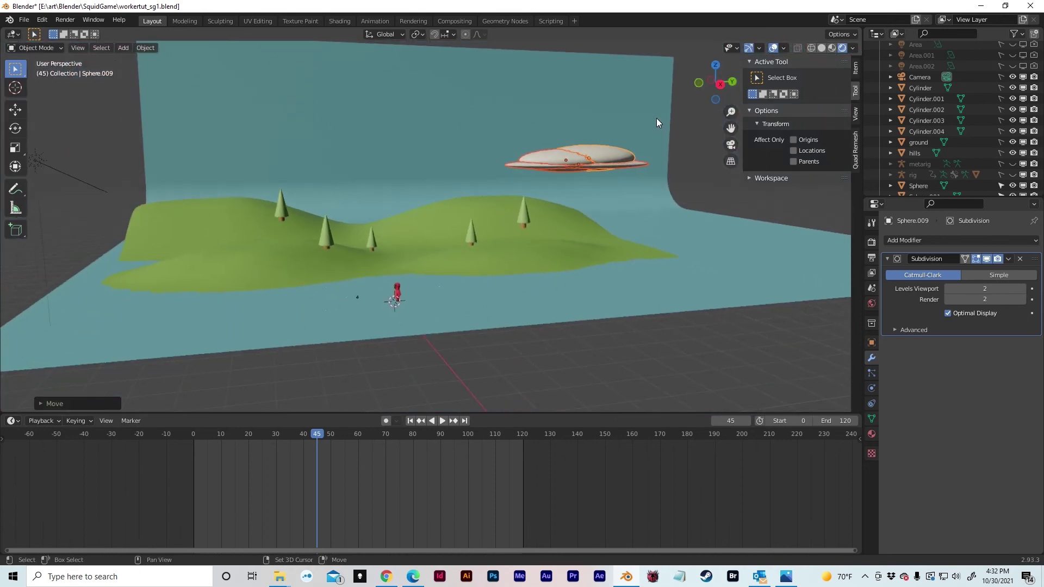
Deselect the cloud and make the Camera object selectable in the viewport
{"action": "scroll", "coordinate": [609, 175], "scroll_direction": "up", "scroll_amount": 6}
{"action": "middle_click_drag", "start_coordinate": [610, 152], "coordinate": [658, 111], "text": "shift"}
{"action": "scroll", "coordinate": [621, 124], "scroll_direction": "down", "scroll_amount": 3}
{"action": "middle_click_drag", "start_coordinate": [592, 182], "coordinate": [627, 204], "text": "shift"}
{"action": "left_click", "coordinate": [656, 191]}
{"action": "scroll", "coordinate": [631, 197], "scroll_direction": "up", "scroll_amount": 3}
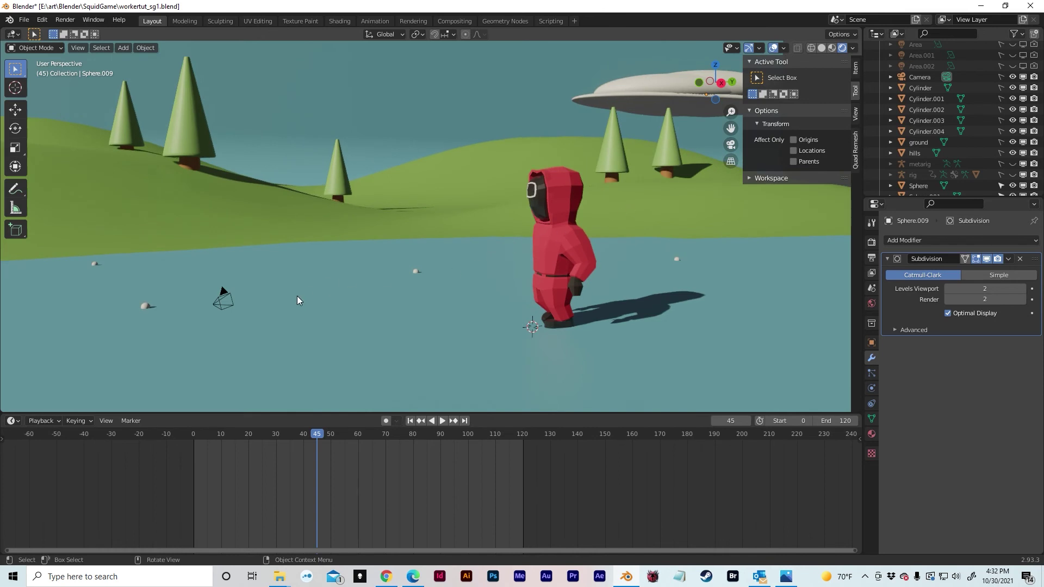
{"action": "middle_click_drag", "start_coordinate": [446, 316], "coordinate": [452, 310], "text": "shift"}
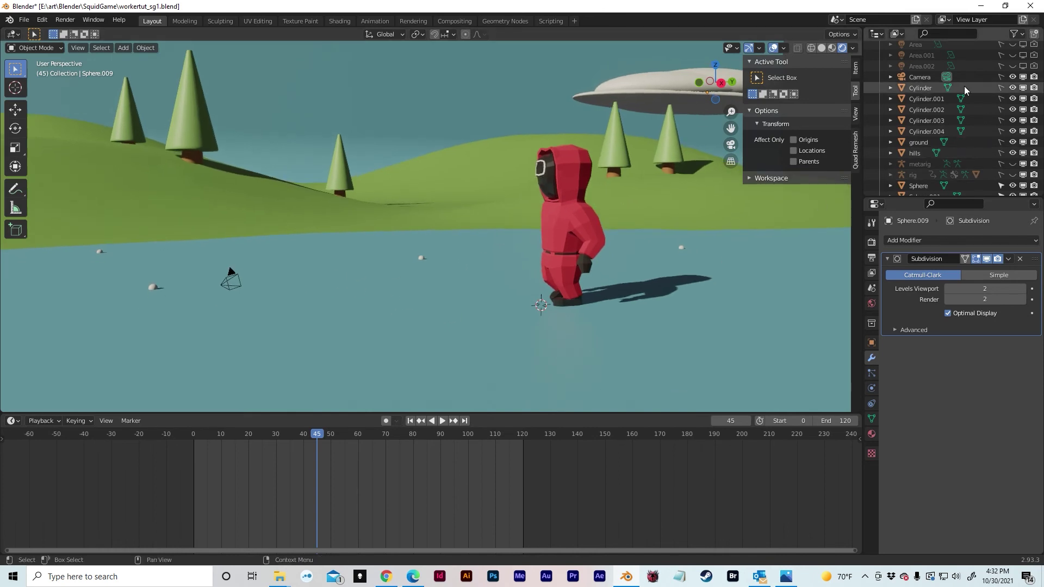
{"action": "left_click", "coordinate": [1001, 77]}
Frame the worker with the hills behind it and align the active camera to this view
{"action": "middle_click_drag", "start_coordinate": [635, 246], "coordinate": [637, 249]}
{"action": "scroll", "coordinate": [640, 247], "scroll_direction": "up", "scroll_amount": 2}
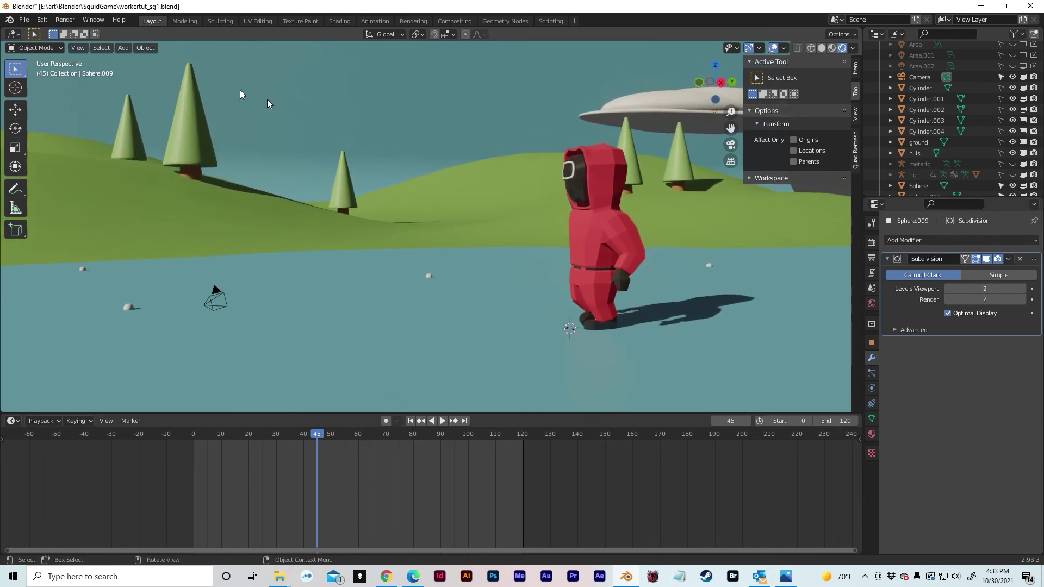
{"action": "left_click", "coordinate": [77, 49]}
{"action": "mouse_move", "coordinate": [140, 194]}
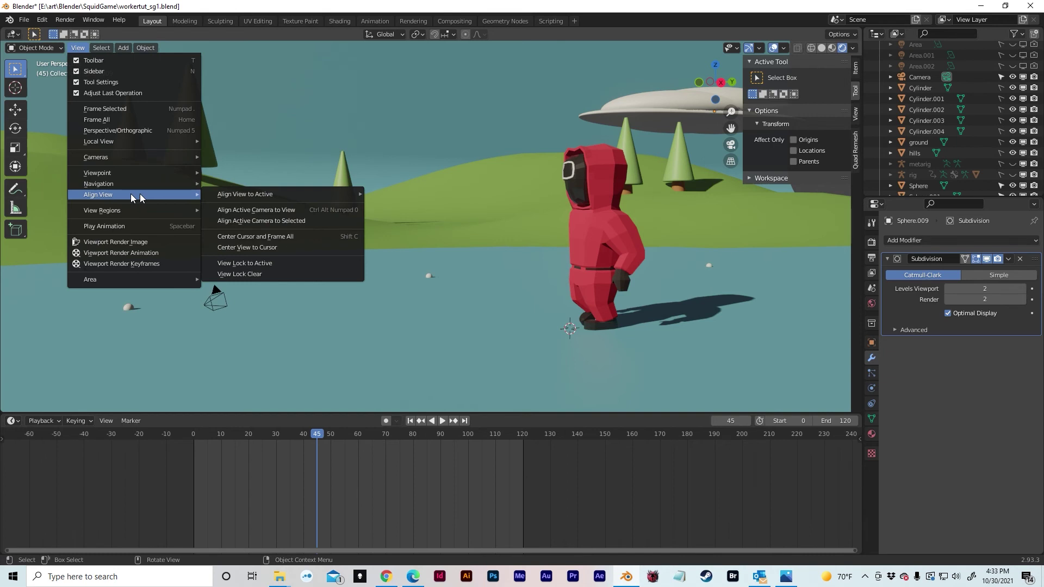
{"action": "left_click", "coordinate": [228, 211]}
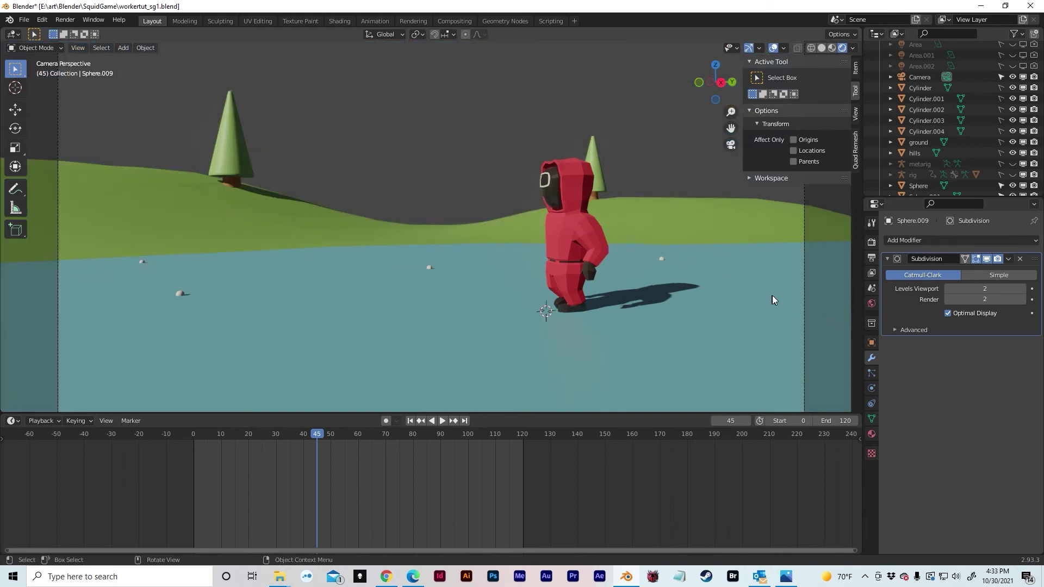
Select the camera and set its clip end to 1000 m
{"action": "left_click_drag", "start_coordinate": [791, 283], "coordinate": [828, 314]}
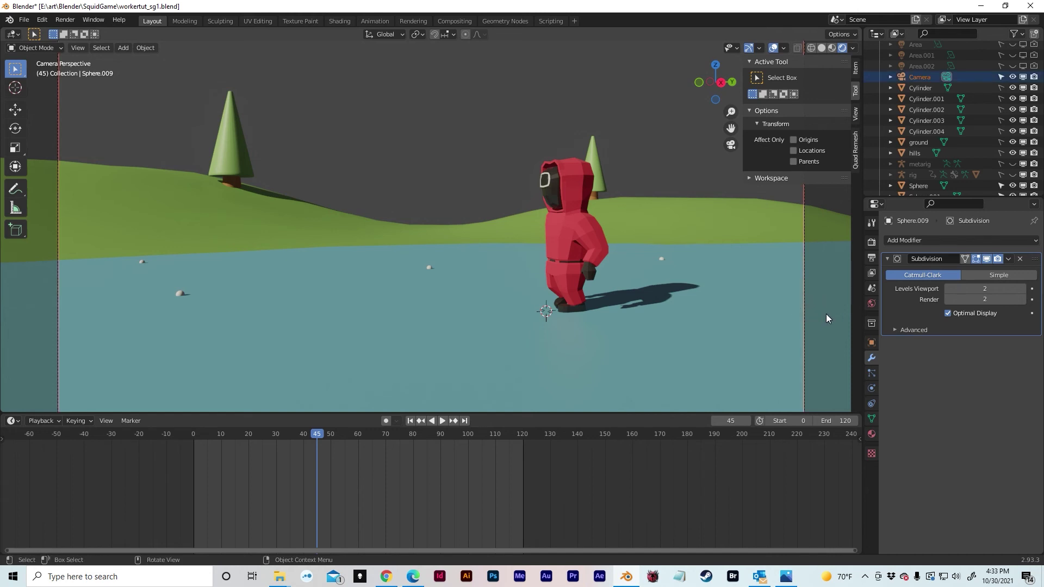
{"action": "left_click", "coordinate": [805, 294]}
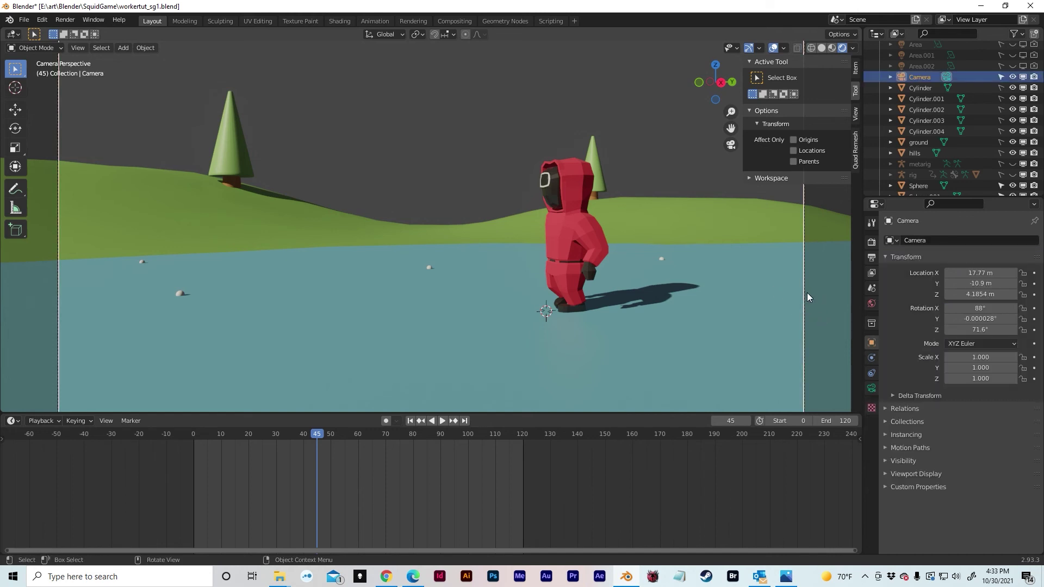
{"action": "left_click", "coordinate": [872, 389]}
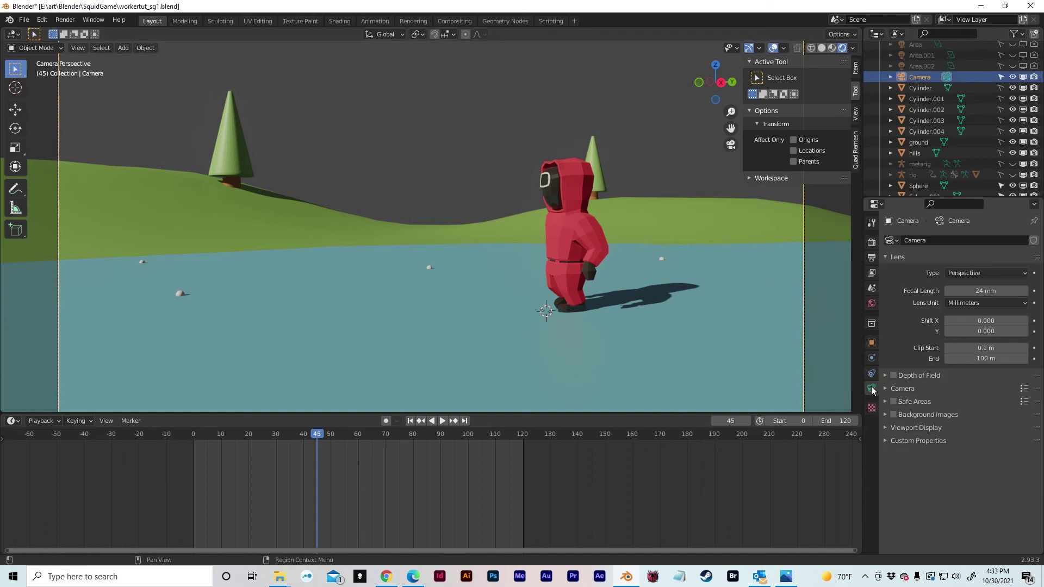
{"action": "left_click", "coordinate": [989, 359]}
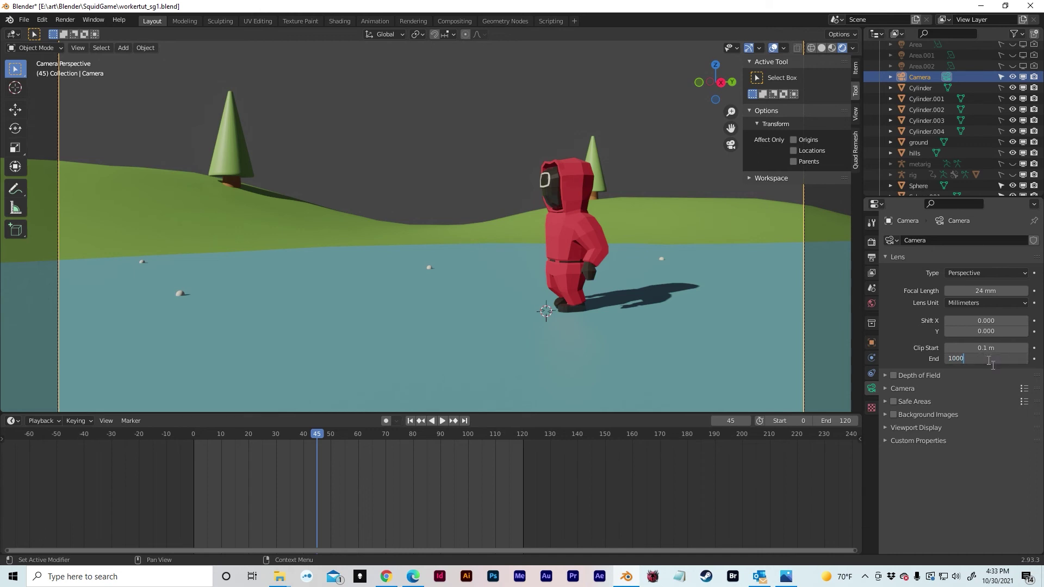
{"action": "key", "text": "Return"}
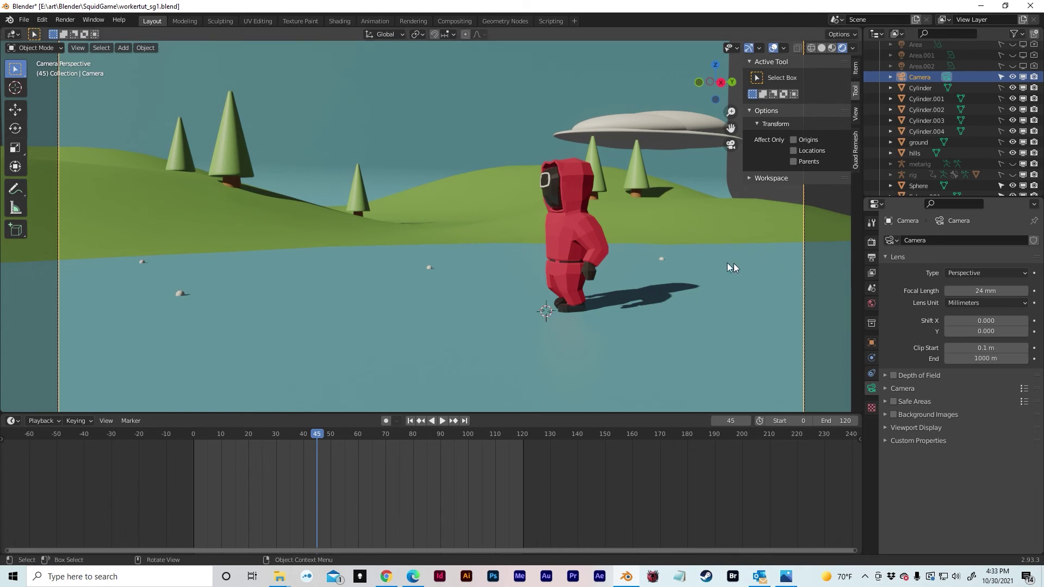
Reposition the camera with Walk Navigation, closer to the worker and lower to the ground
{"action": "scroll", "coordinate": [727, 263], "scroll_direction": "down", "scroll_amount": 2}
{"action": "scroll", "coordinate": [726, 262], "scroll_direction": "up", "scroll_amount": 1}
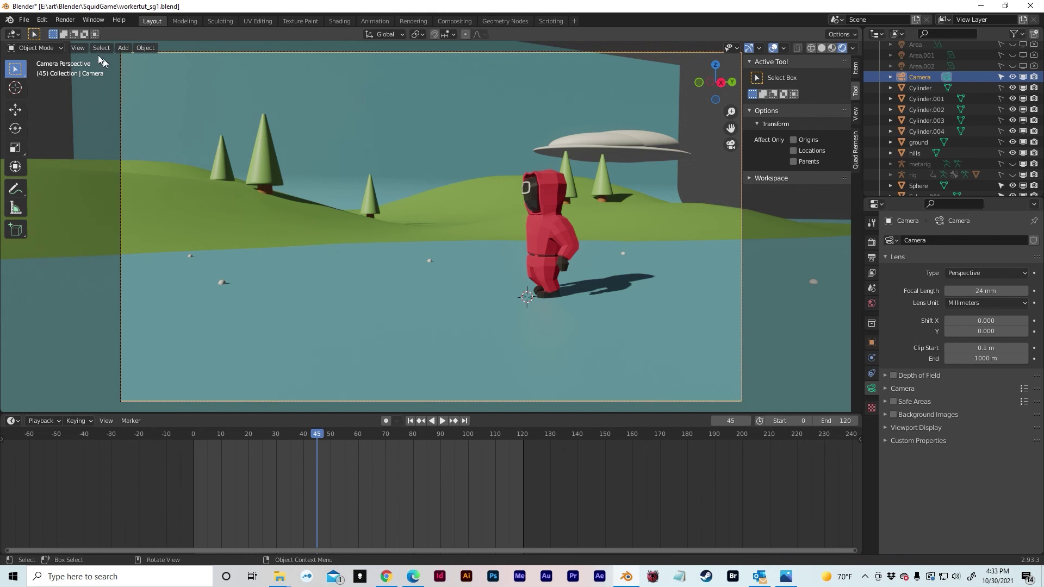
{"action": "left_click", "coordinate": [80, 49]}
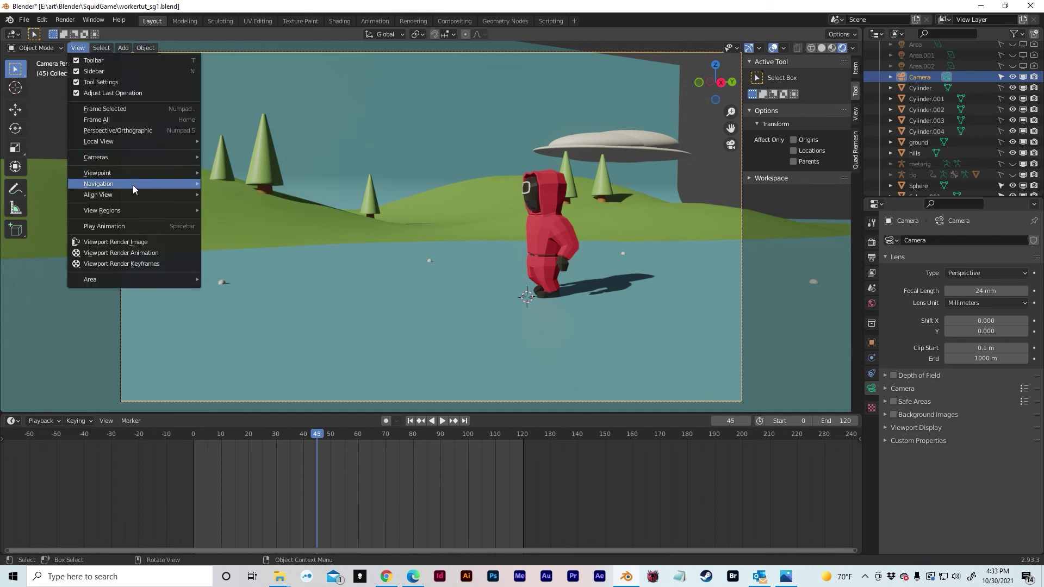
{"action": "mouse_move", "coordinate": [132, 185]}
{"action": "left_click", "coordinate": [259, 381]}
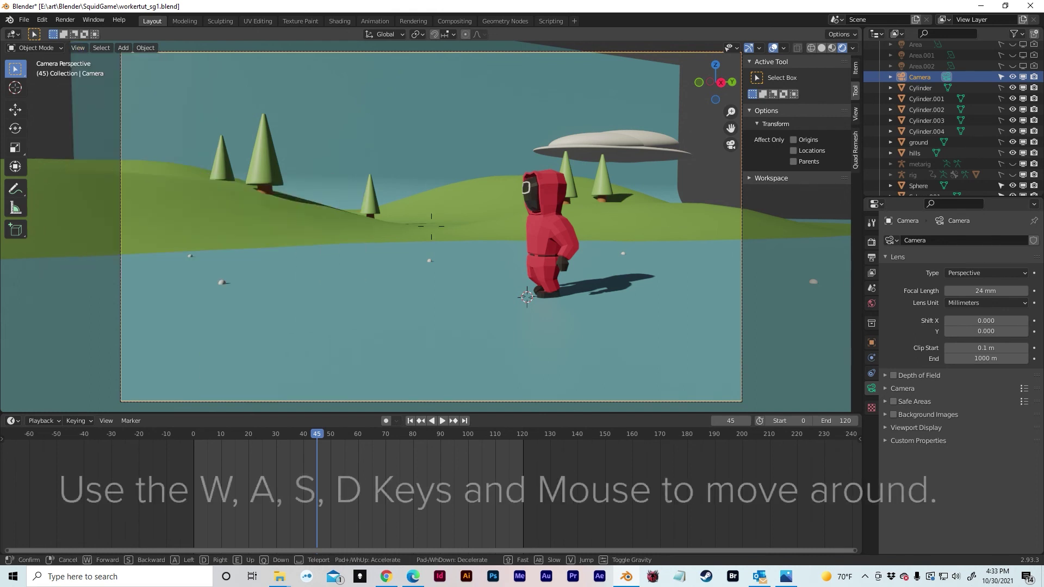
{"action": "key", "text": "w"}
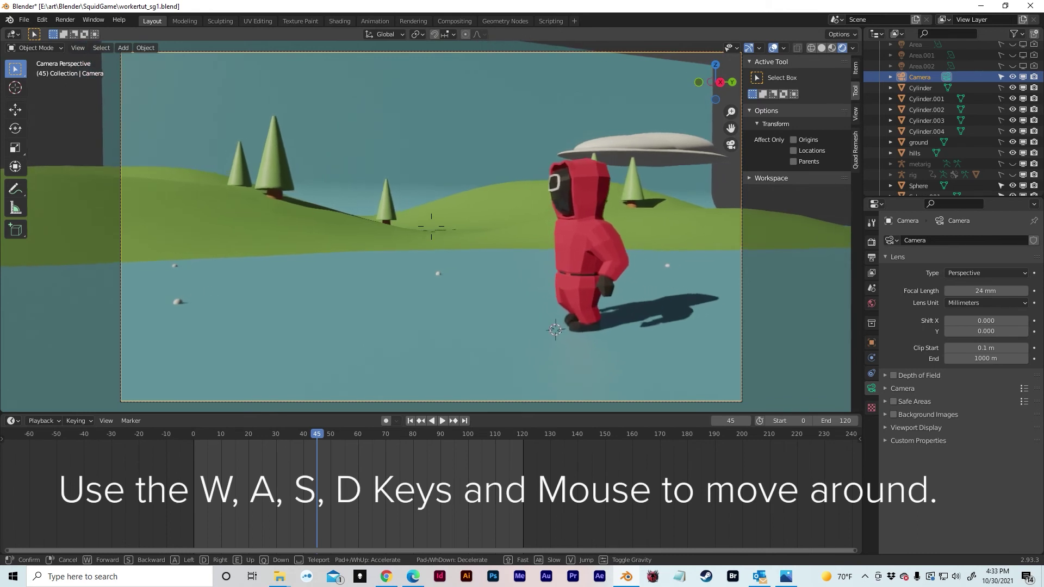
{"action": "key", "text": "q"}
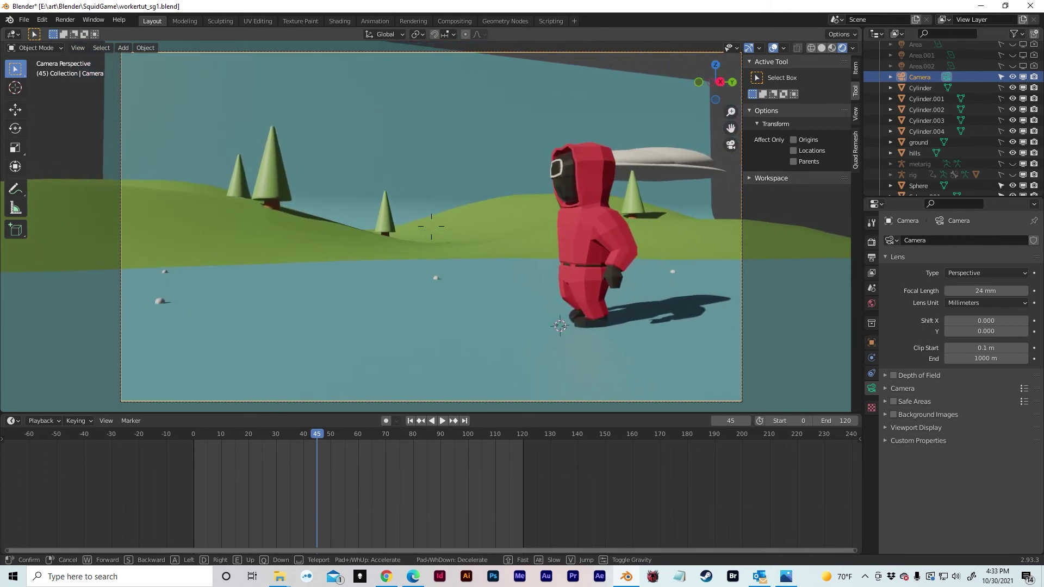
{"action": "key", "text": "d"}
{"action": "key", "text": "w"}
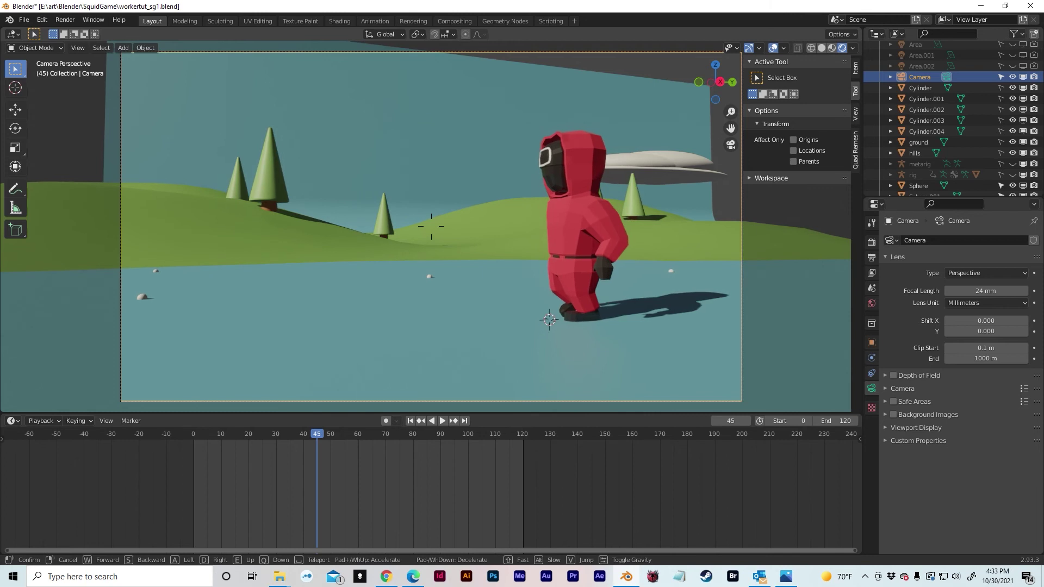
{"action": "key", "text": "w"}
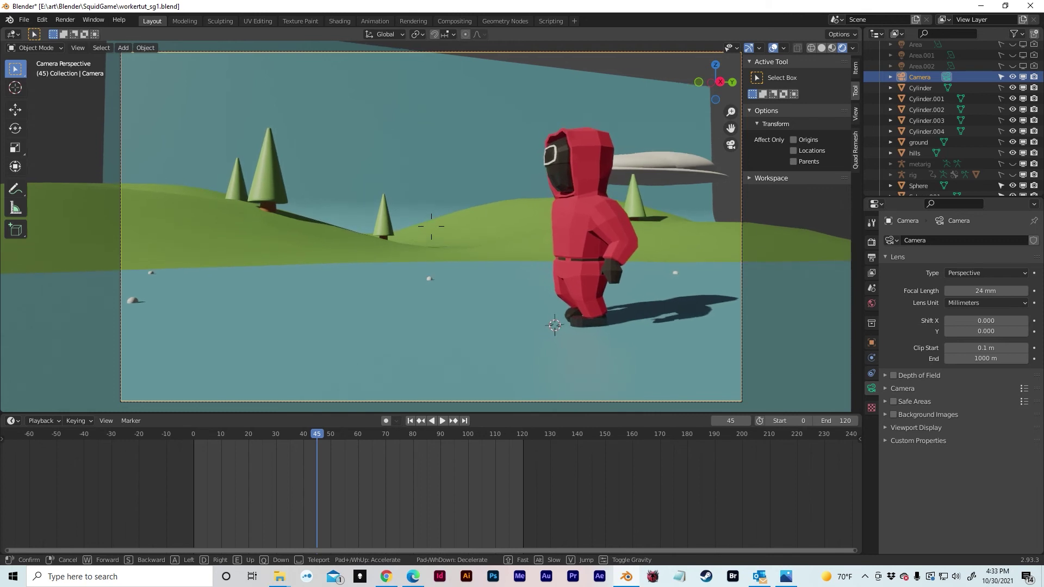
{"action": "left_click", "coordinate": [431, 225]}
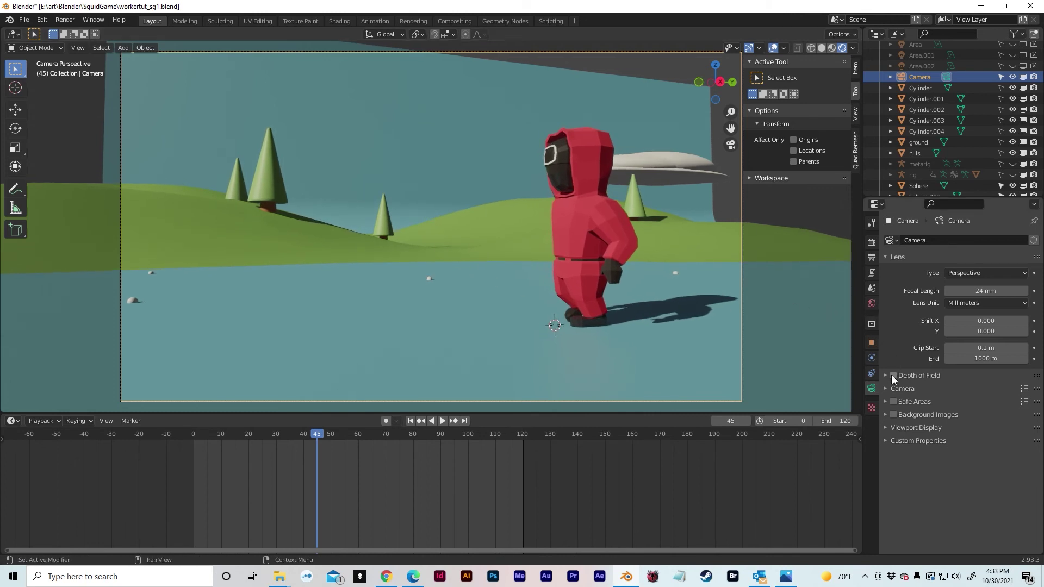
Enable the camera's depth of field and set its focus object to Worker
{"action": "left_click", "coordinate": [883, 375]}
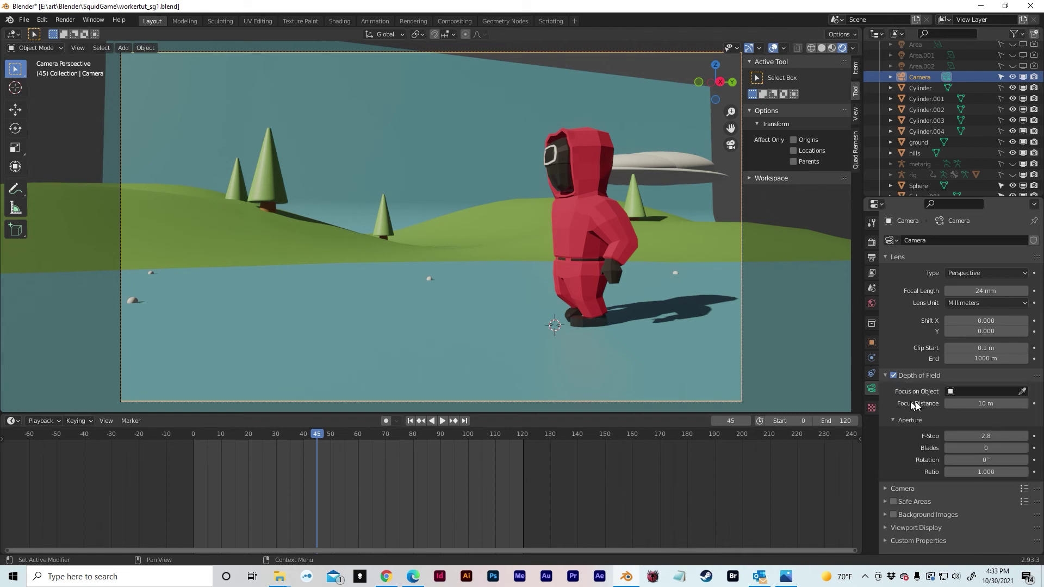
{"action": "left_click", "coordinate": [952, 391]}
{"action": "scroll", "coordinate": [967, 451], "scroll_direction": "down", "scroll_amount": 20}
{"action": "scroll", "coordinate": [968, 449], "scroll_direction": "down", "scroll_amount": 15}
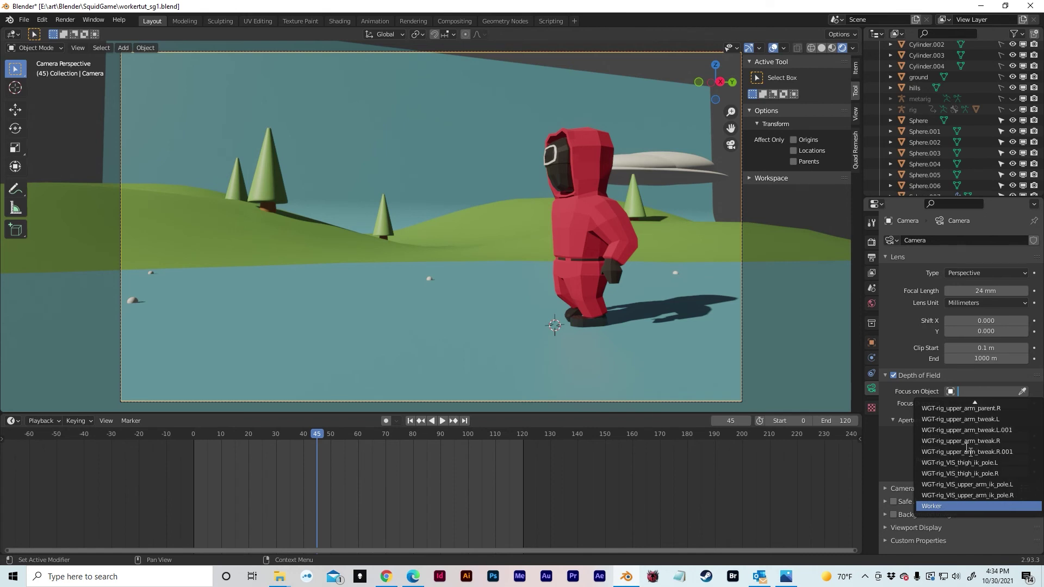
{"action": "left_click", "coordinate": [942, 506]}
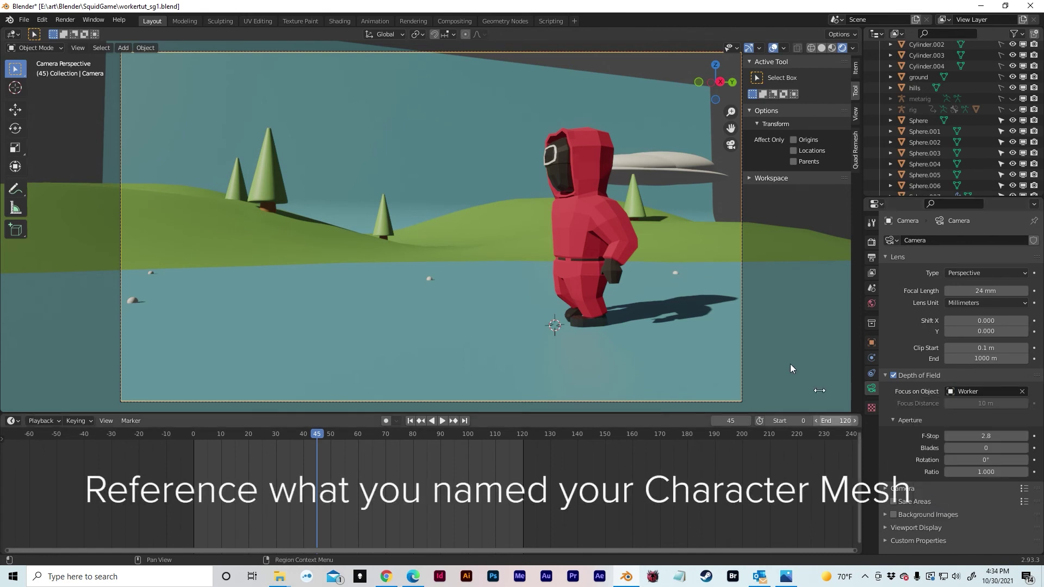
Set the camera's aperture F-Stop to 0.5 and test-render frame 45, closing the render window
{"action": "scroll", "coordinate": [935, 133], "scroll_direction": "down", "scroll_amount": 2}
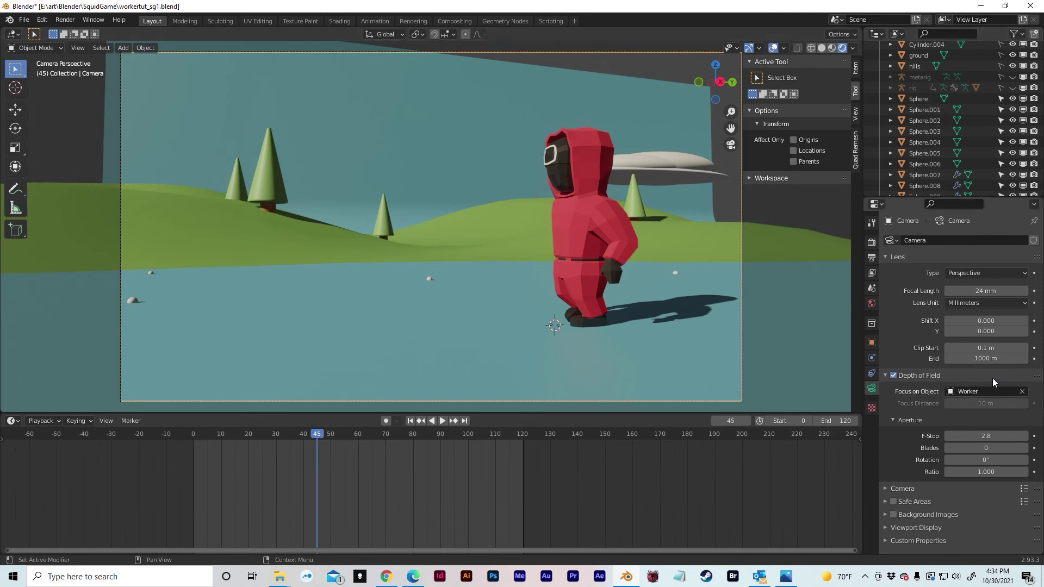
{"action": "left_click", "coordinate": [993, 436]}
{"action": "key", "text": "Return"}
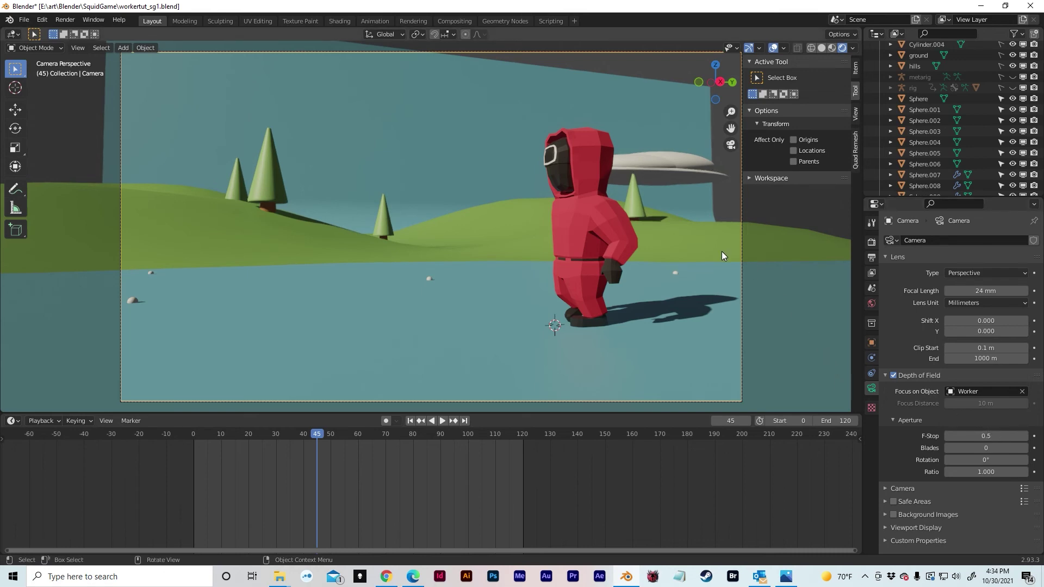
{"action": "key", "text": "F12"}
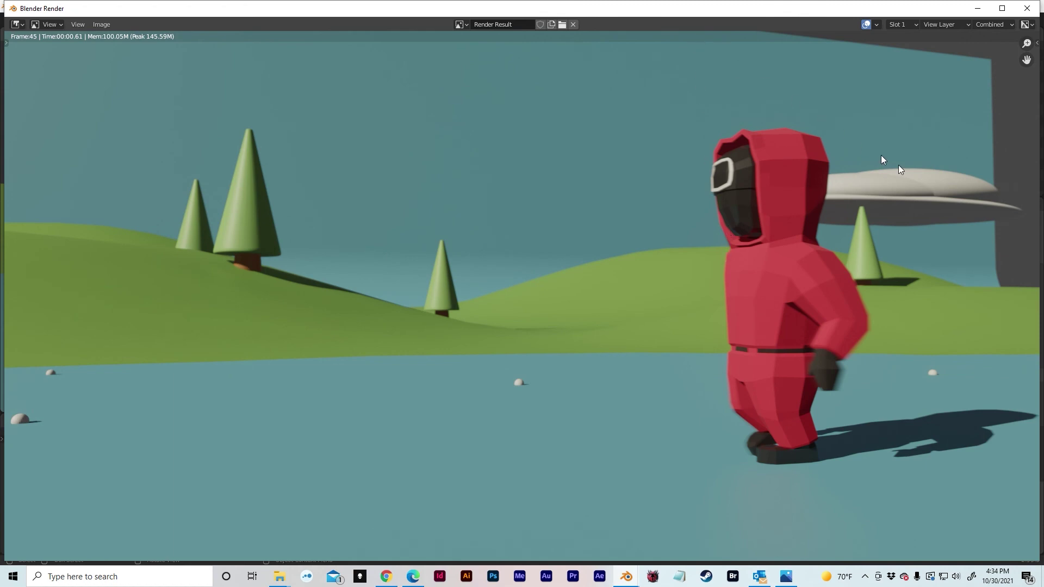
{"action": "left_click", "coordinate": [1029, 8]}
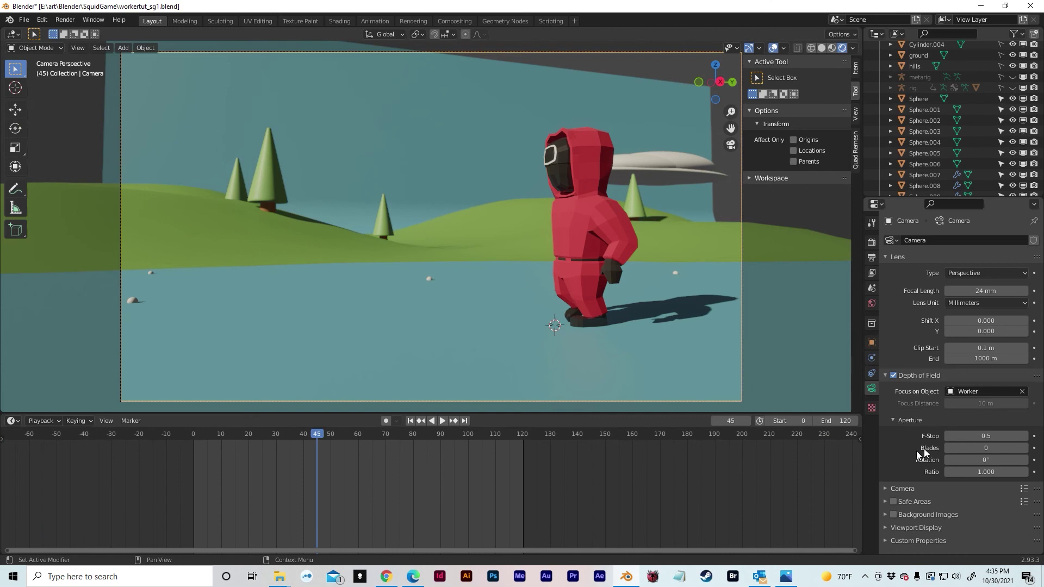
Set the camera's aperture F-Stop to 0.2 and test-render frame 45, closing the render window
{"action": "left_click", "coordinate": [980, 435]}
{"action": "key", "text": "Return"}
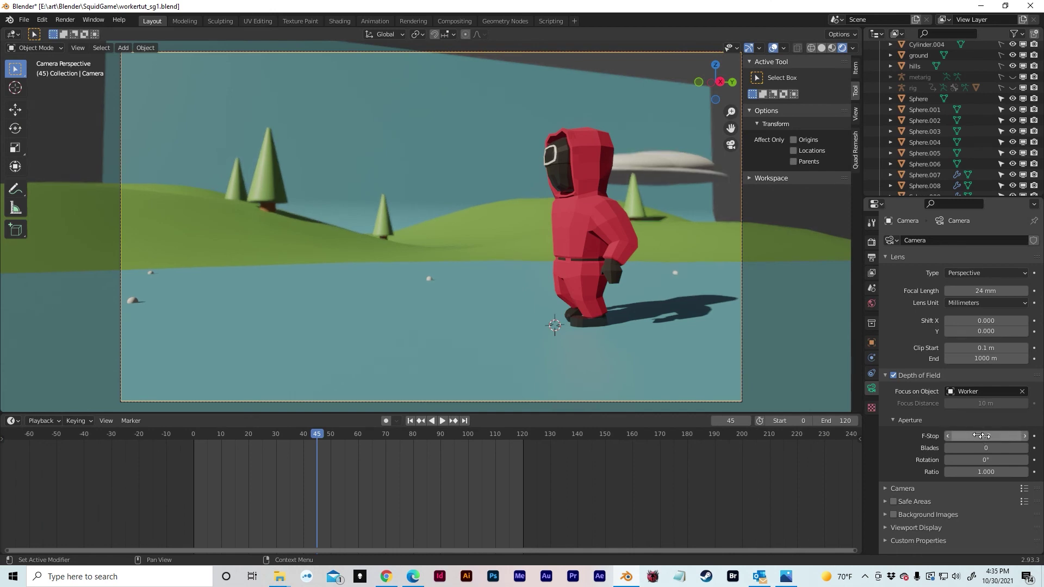
{"action": "key", "text": "F12"}
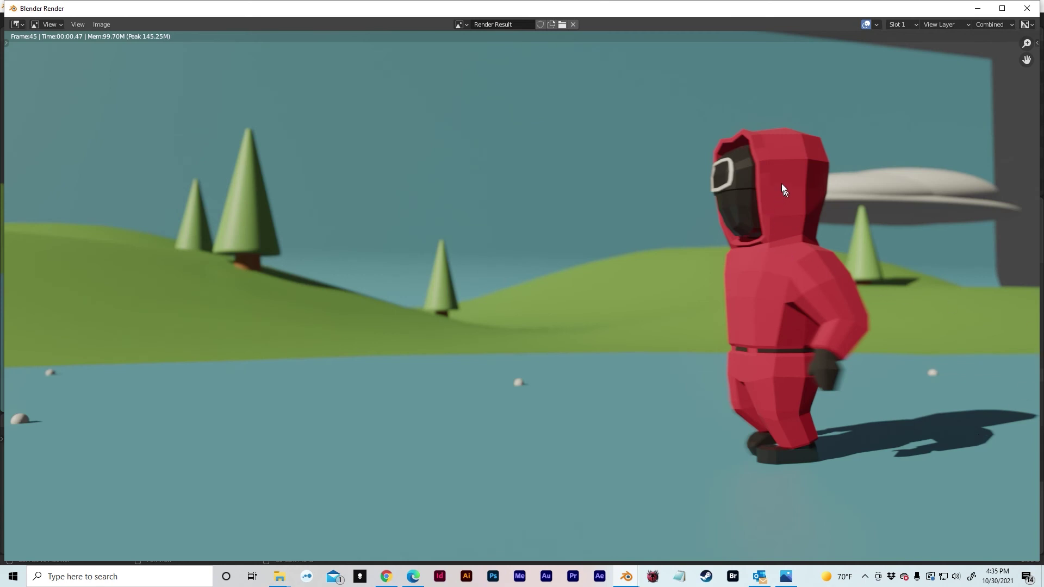
{"action": "scroll", "coordinate": [807, 159], "scroll_direction": "down", "scroll_amount": 2}
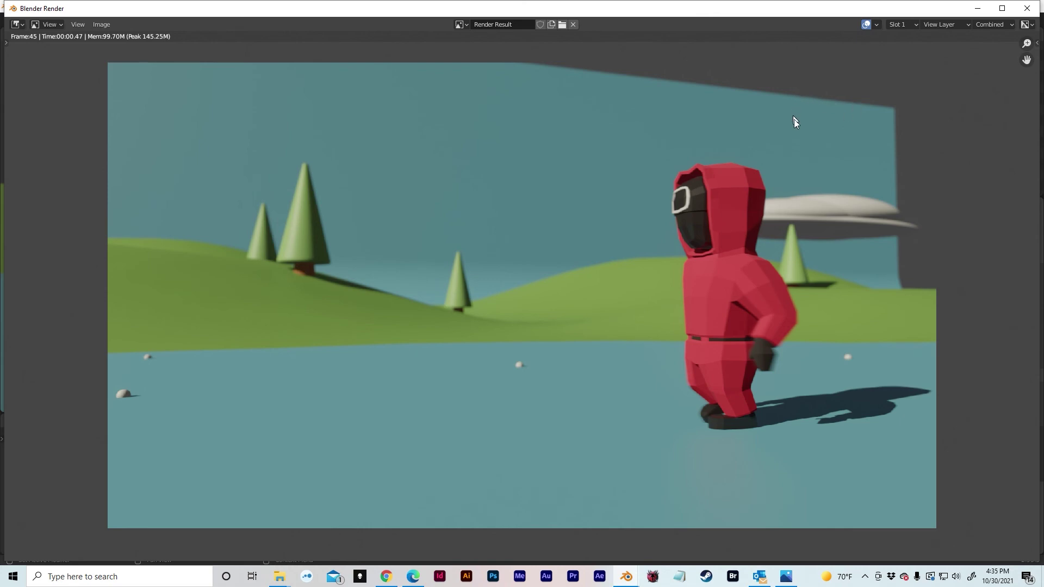
{"action": "left_click", "coordinate": [1026, 9]}
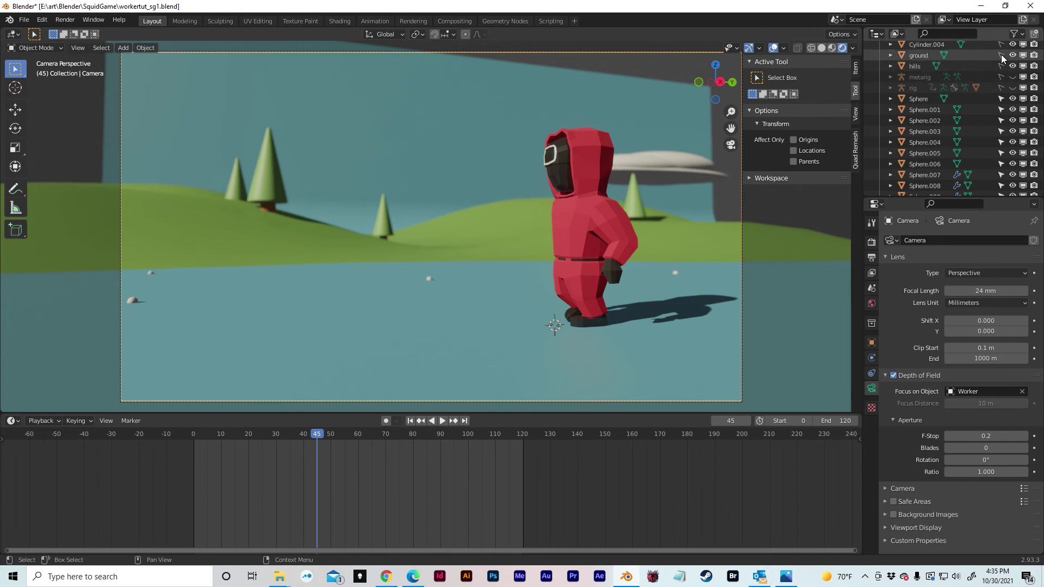
Select the side edge loop of the ground backdrop and move it outward along Y to widen the backdrop behind the worker
{"action": "left_click", "coordinate": [577, 119]}
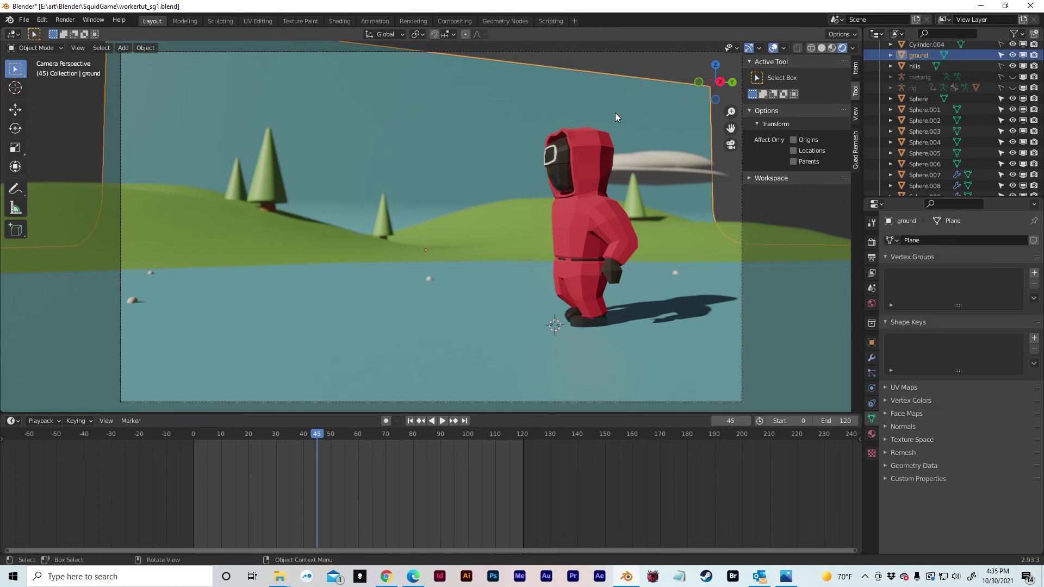
{"action": "middle_click_drag", "start_coordinate": [631, 116], "coordinate": [310, 180]}
{"action": "scroll", "coordinate": [327, 184], "scroll_direction": "up", "scroll_amount": 4}
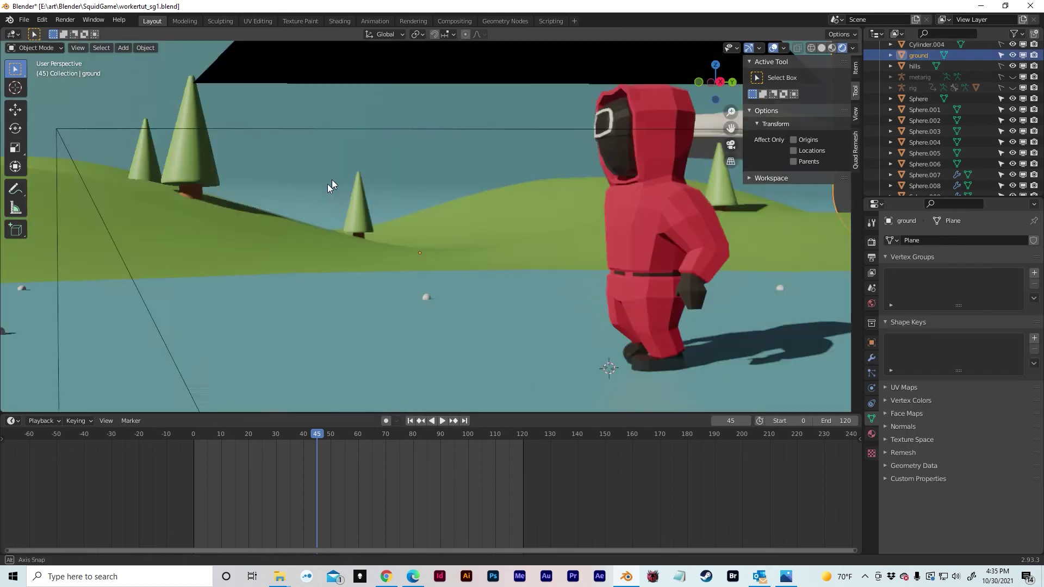
{"action": "scroll", "coordinate": [408, 201], "scroll_direction": "down", "scroll_amount": 6}
{"action": "middle_click_drag", "start_coordinate": [585, 168], "coordinate": [446, 298], "text": "shift"}
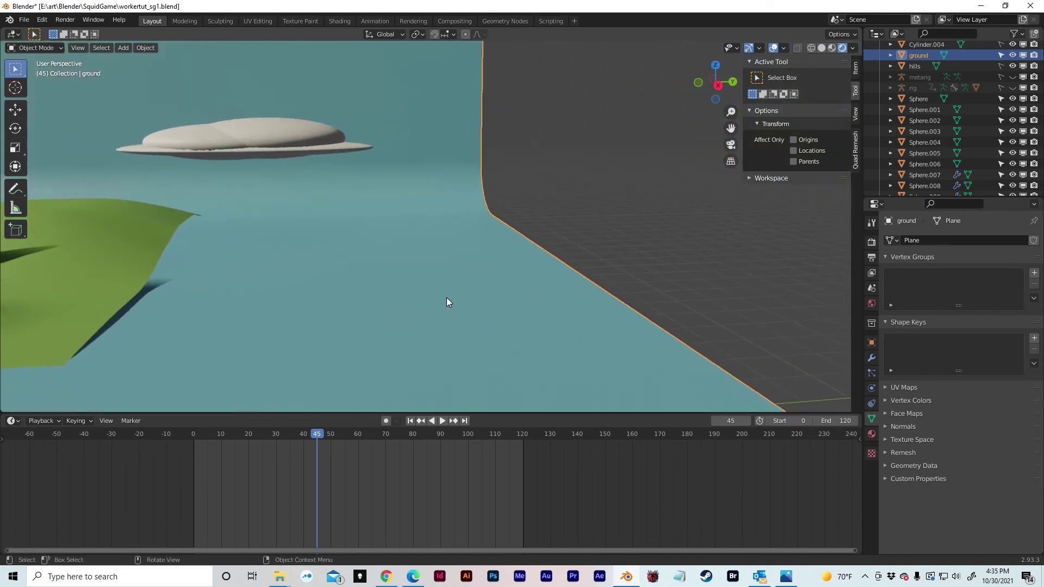
{"action": "key", "text": "Tab"}
{"action": "key", "text": "2"}
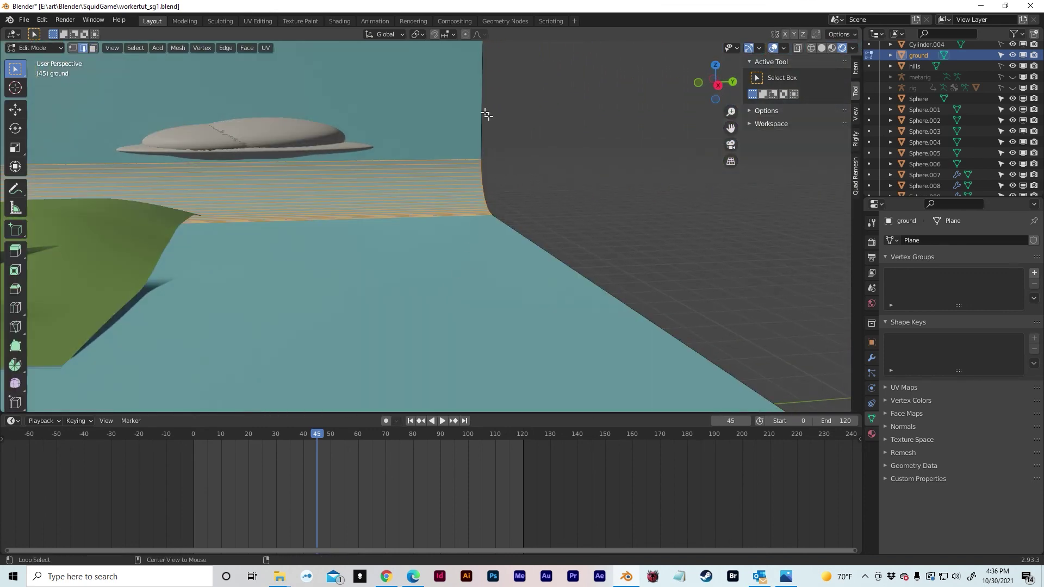
{"action": "key", "text": "alt+a"}
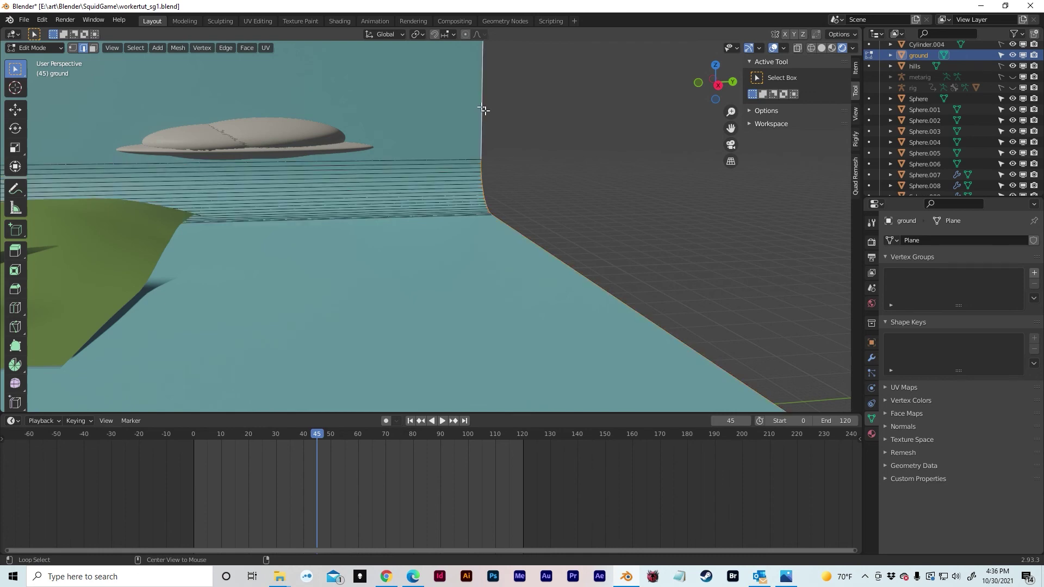
{"action": "scroll", "coordinate": [556, 242], "scroll_direction": "down", "scroll_amount": 3}
{"action": "middle_click_drag", "start_coordinate": [502, 219], "coordinate": [515, 198]}
{"action": "key", "text": "g"}
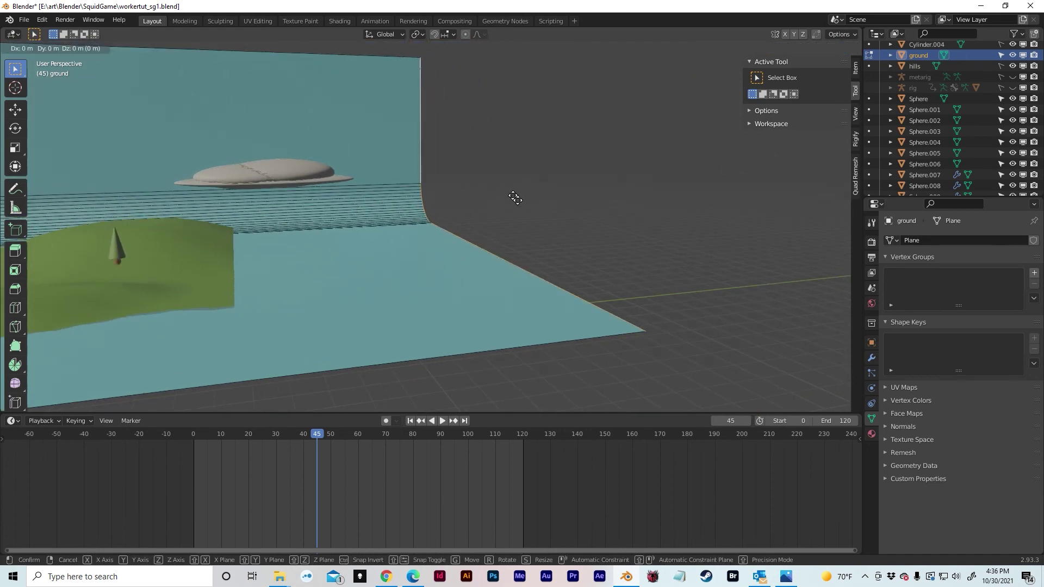
{"action": "key", "text": "y"}
{"action": "left_click", "coordinate": [784, 157]}
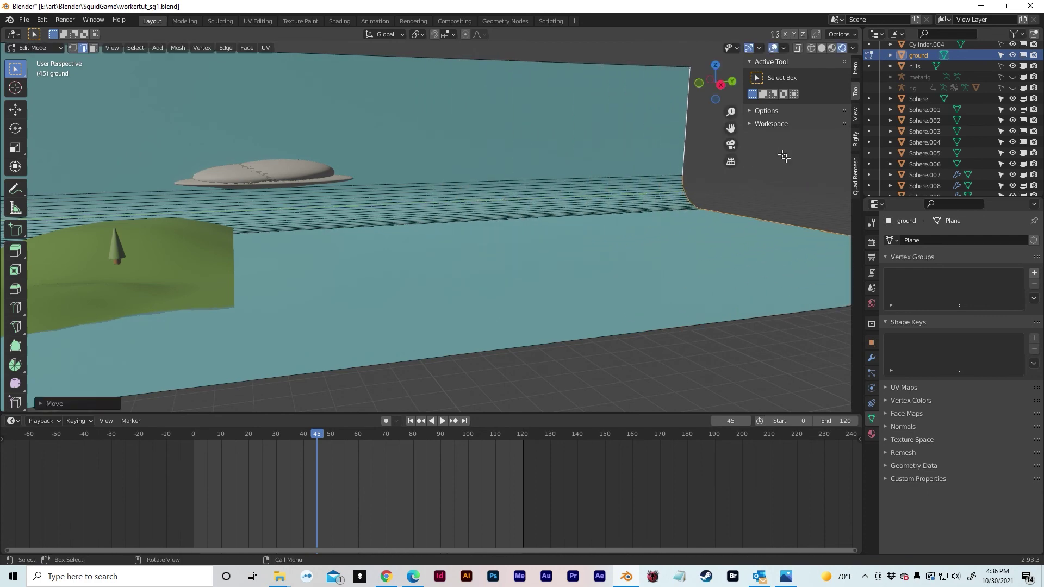
Raise the top edge of the backdrop wall along Z and return to the camera view
{"action": "middle_click_drag", "start_coordinate": [416, 191], "coordinate": [554, 161]}
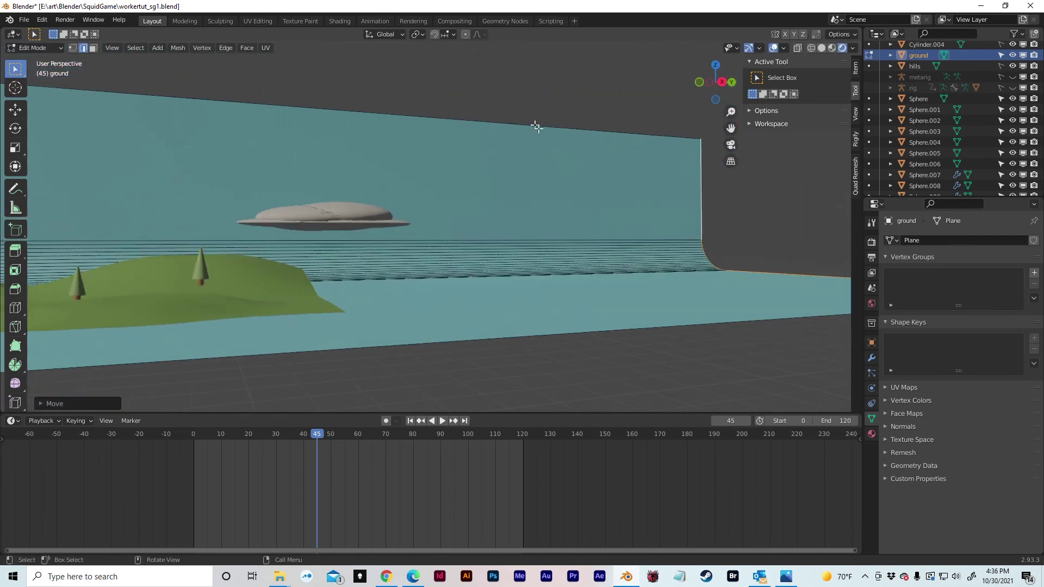
{"action": "left_click", "coordinate": [537, 129]}
{"action": "key", "text": "g"}
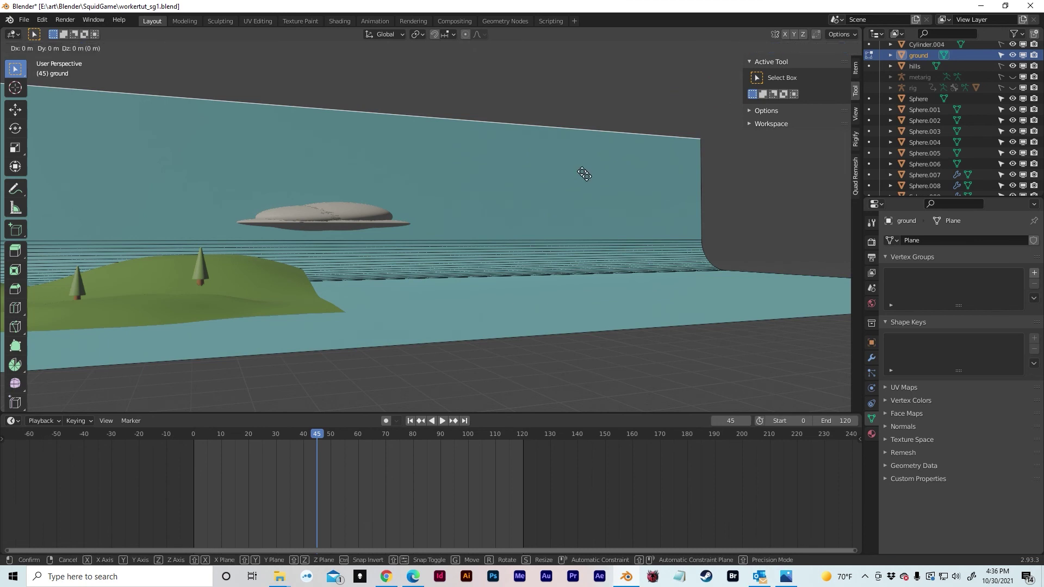
{"action": "key", "text": "z"}
{"action": "left_click", "coordinate": [520, 56]}
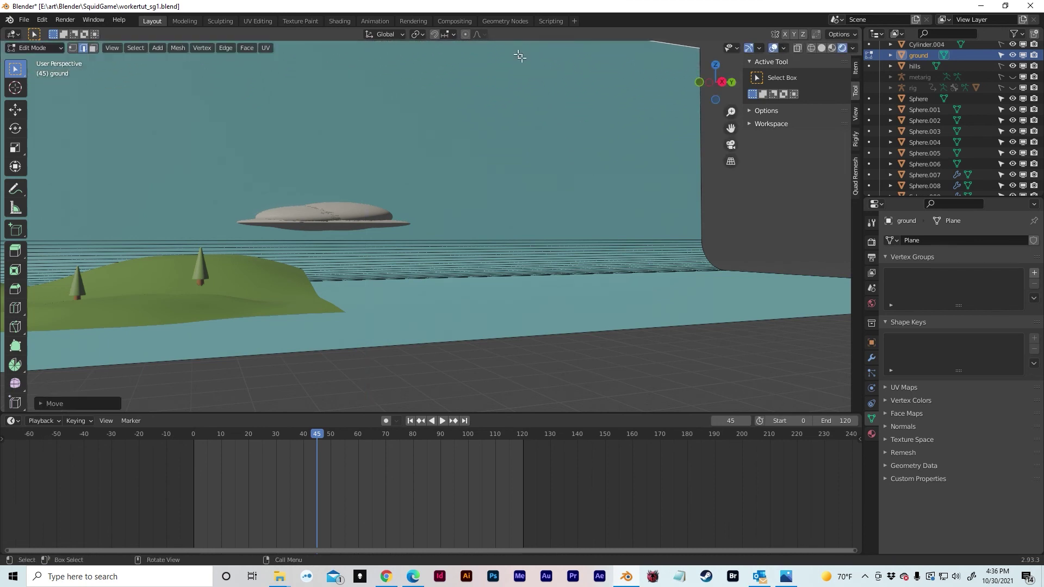
{"action": "left_click", "coordinate": [731, 145]}
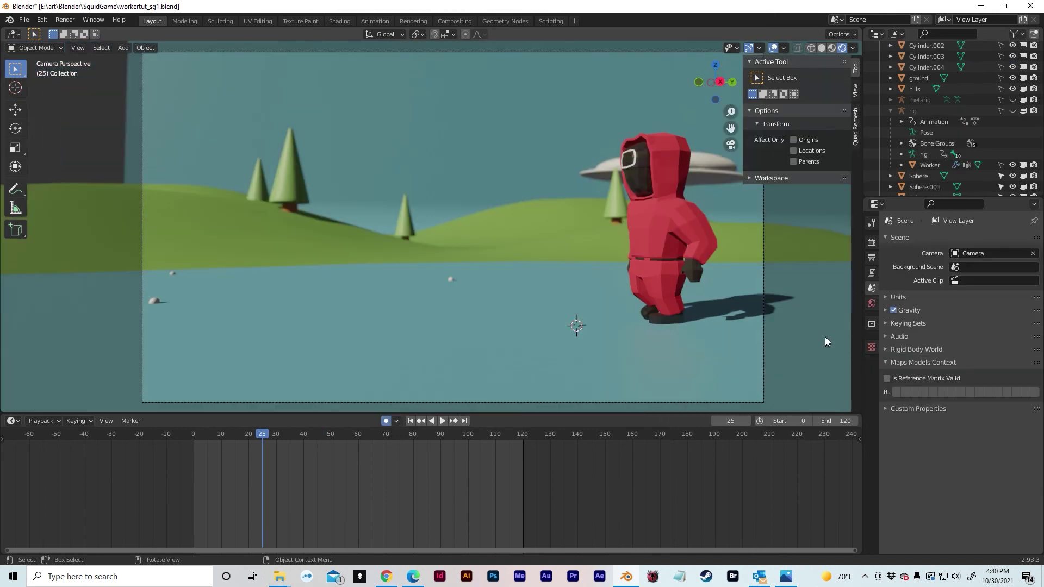
Duplicate the cloud, placing the copy over the hills along Y and raising it along Z
{"action": "middle_click_drag", "start_coordinate": [491, 178], "coordinate": [538, 100]}
{"action": "left_click", "coordinate": [654, 151]}
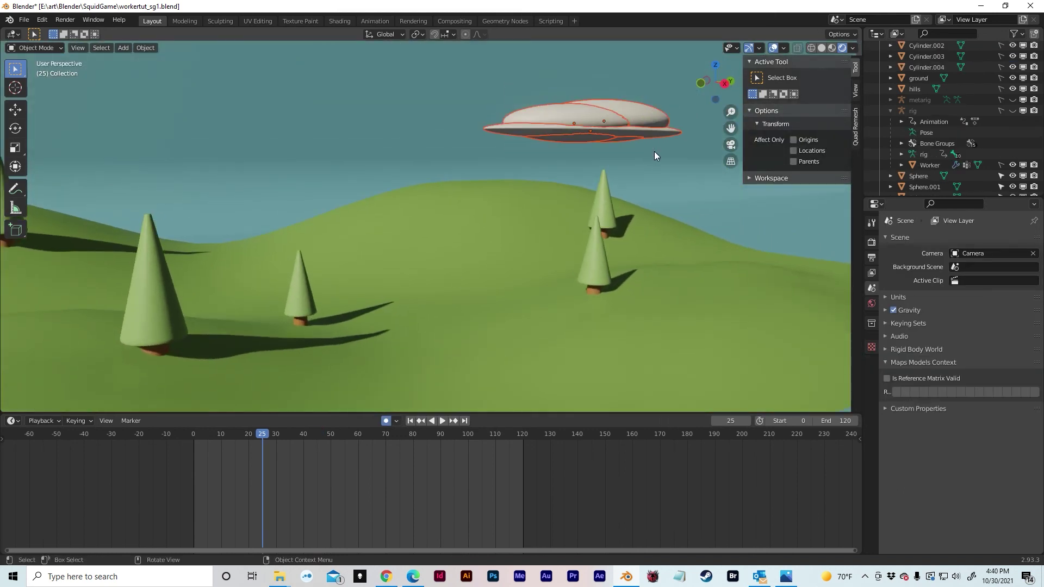
{"action": "middle_click_drag", "start_coordinate": [640, 146], "coordinate": [616, 144]}
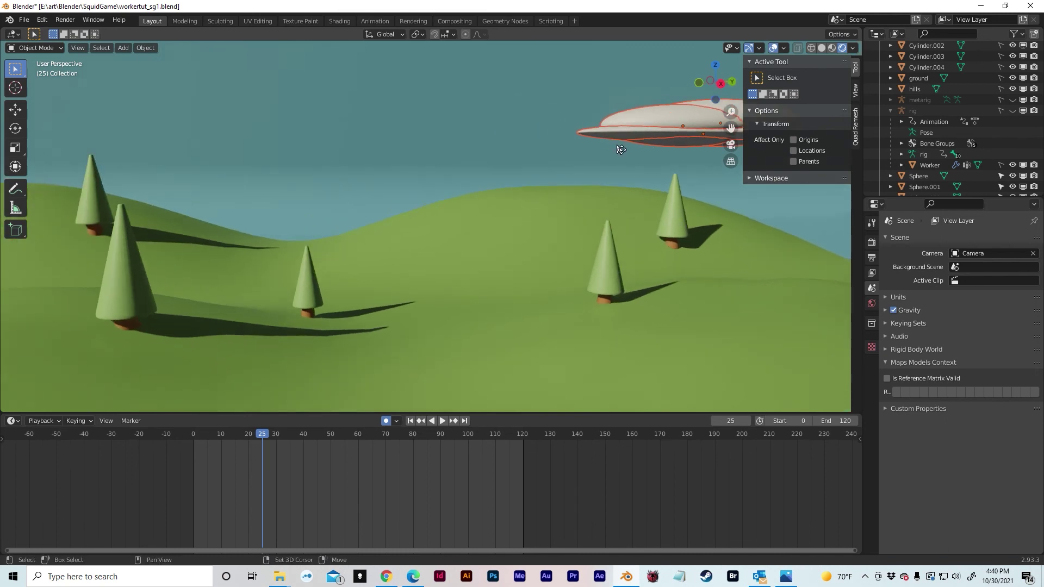
{"action": "key", "text": "g"}
{"action": "key", "text": "y"}
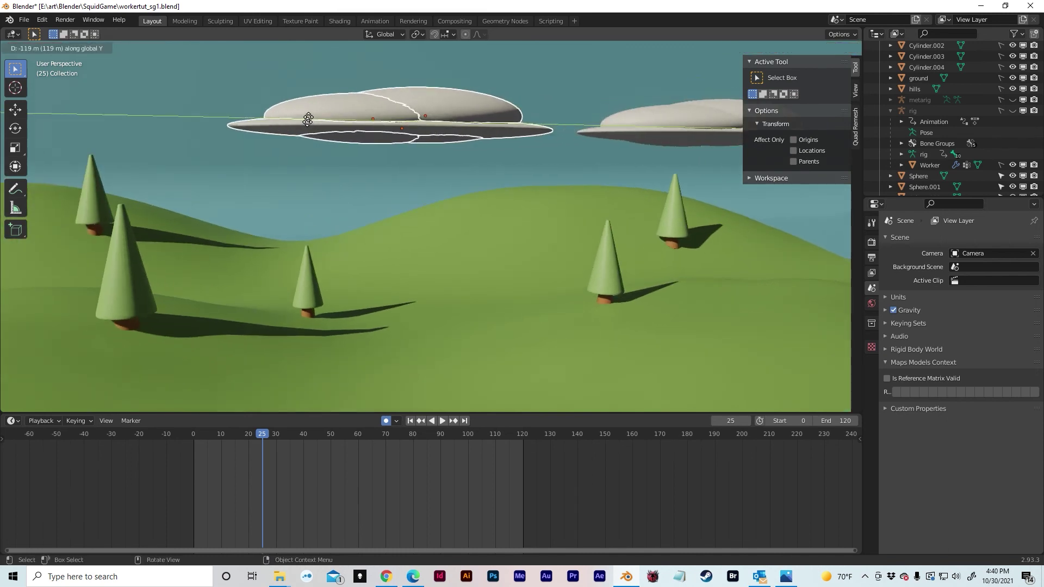
{"action": "left_click", "coordinate": [244, 118]}
{"action": "key", "text": "g"}
{"action": "key", "text": "z"}
{"action": "left_click", "coordinate": [234, 79]}
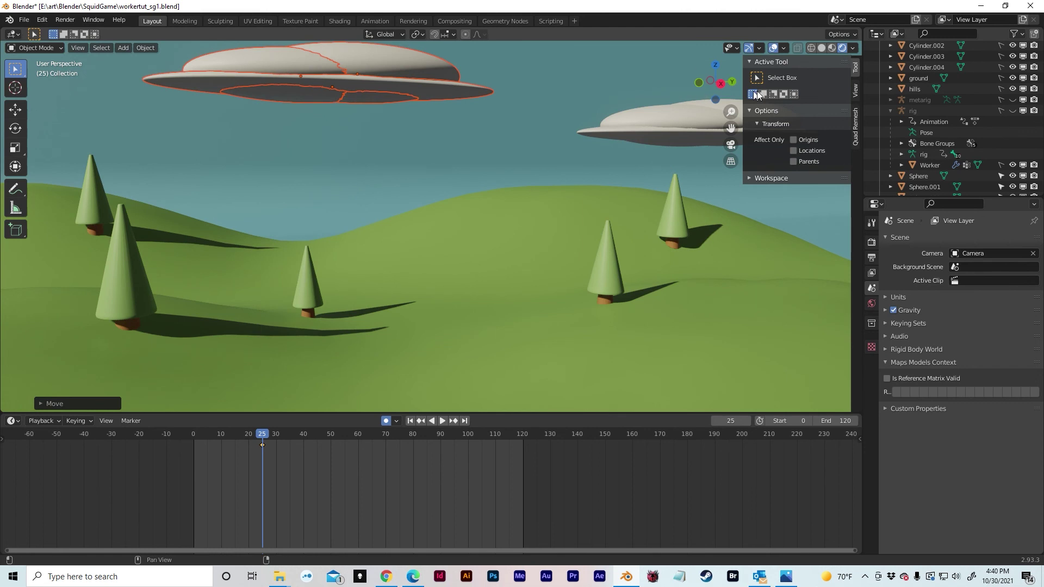
In the camera view, scale the copied cloud down to about 0.8 and stretch it about 1.2 times along Z
{"action": "left_click", "coordinate": [730, 145]}
{"action": "key", "text": "s"}
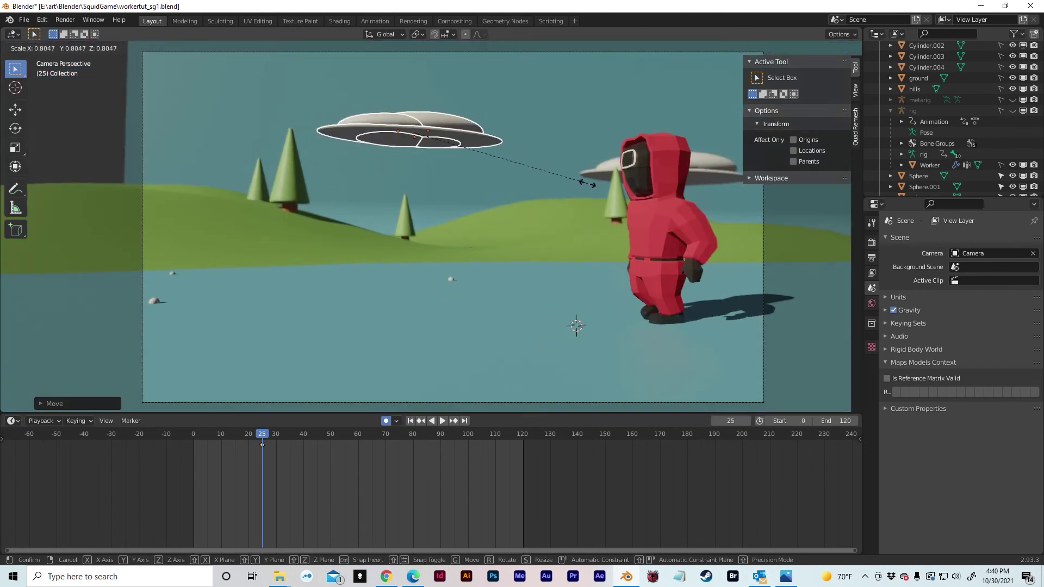
{"action": "left_click", "coordinate": [587, 184]}
{"action": "key", "text": "s"}
{"action": "key", "text": "z"}
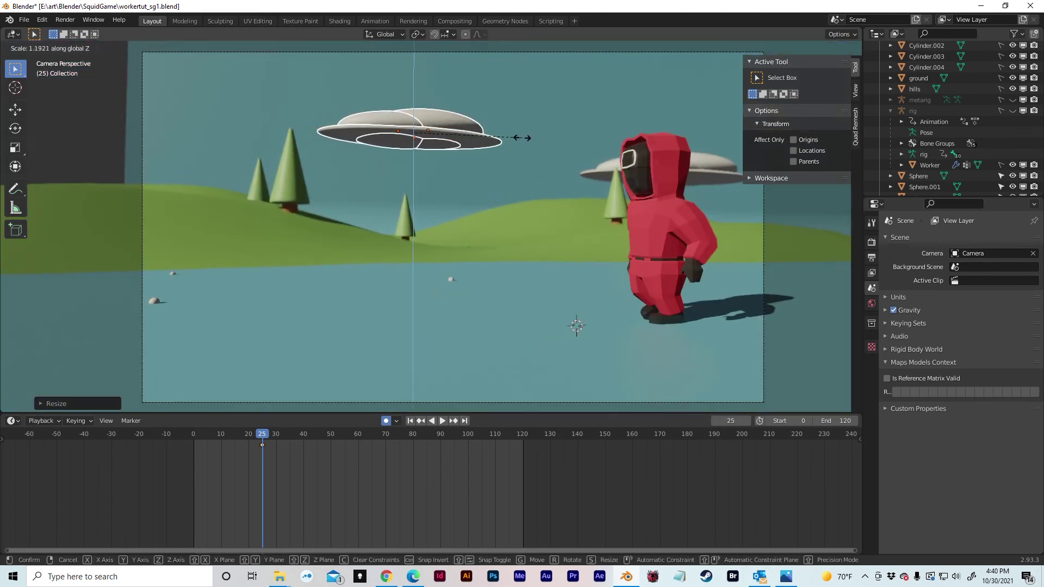
{"action": "left_click", "coordinate": [528, 139]}
Lower individual spheres of the copied cloud slightly along Z to vary its shape
{"action": "key", "text": "shift+d"}
{"action": "key", "text": "z"}
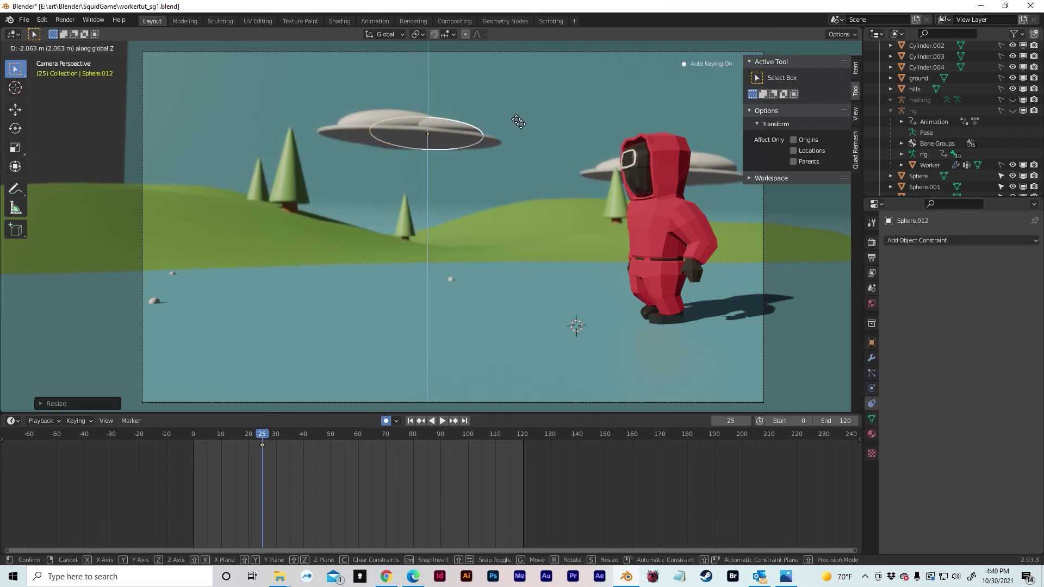
{"action": "left_click", "coordinate": [518, 123]}
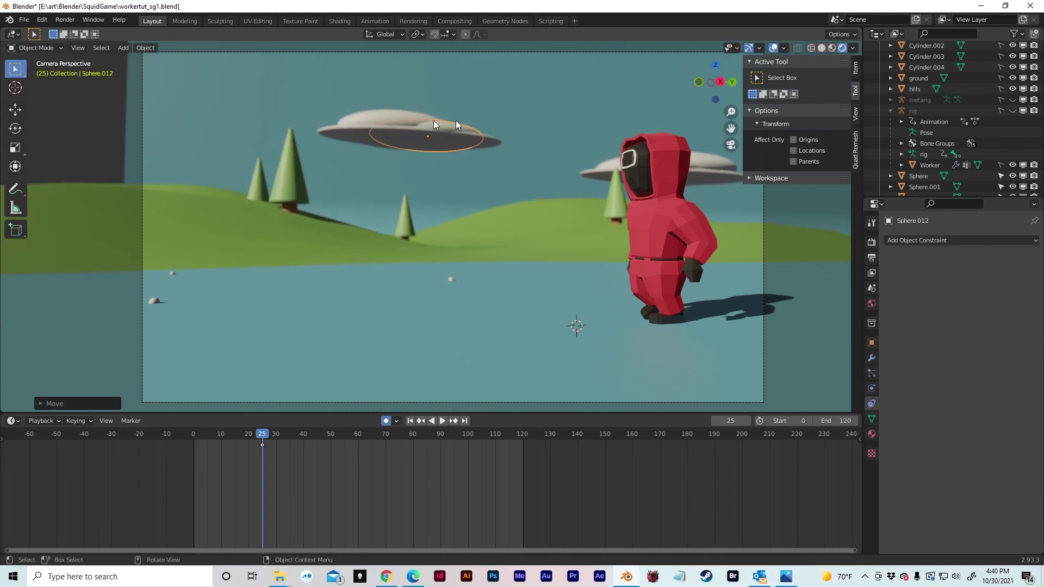
{"action": "key", "text": "ctrl+z"}
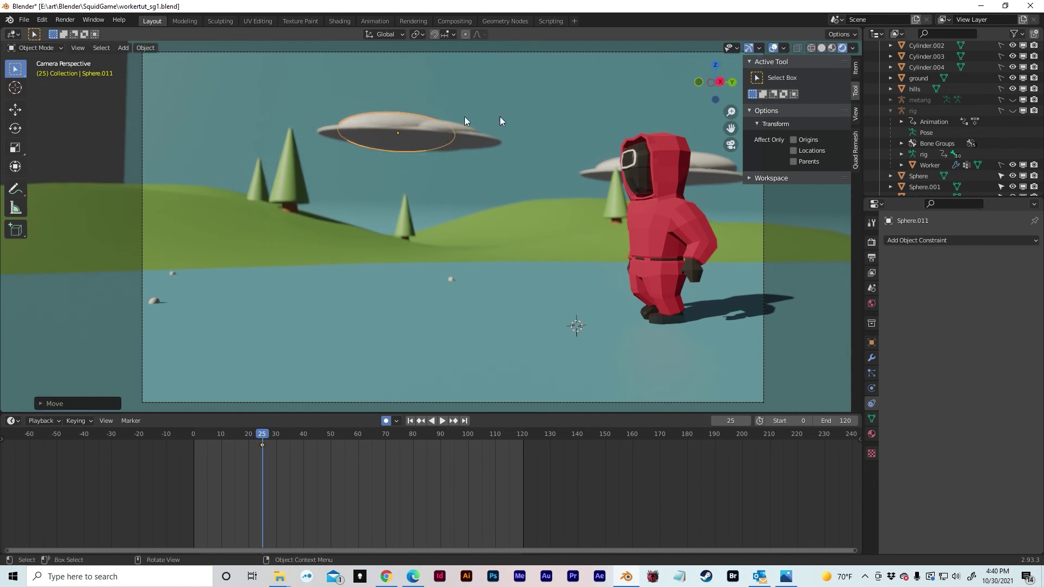
Duplicate the reshaped cloud along Y toward the tall trees' side, raise the copy about 13 m, shift it slightly farther along Y, and deselect it
{"action": "left_click_drag", "start_coordinate": [526, 116], "coordinate": [358, 156]}
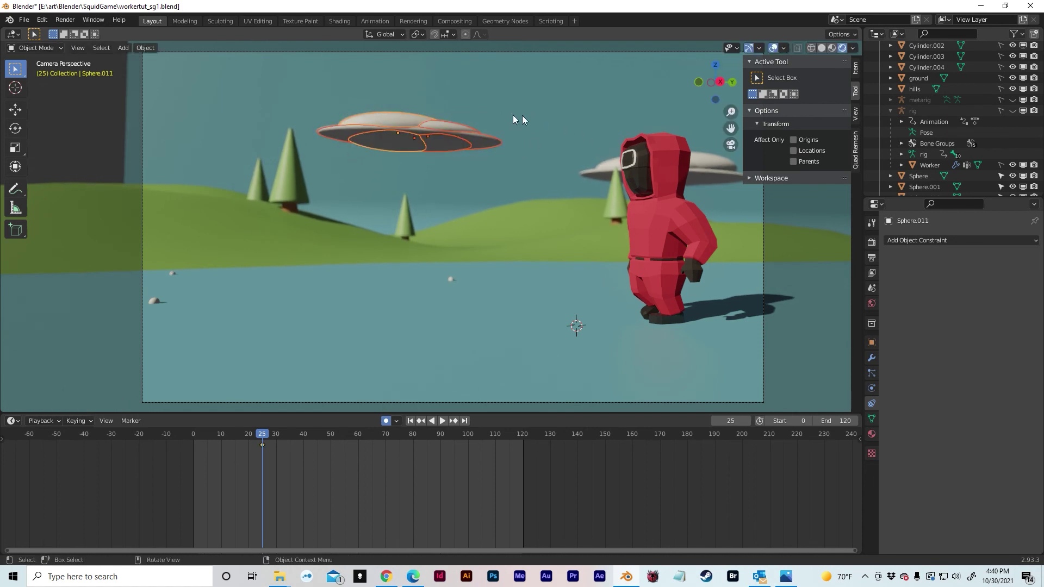
{"action": "key", "text": "shift+d"}
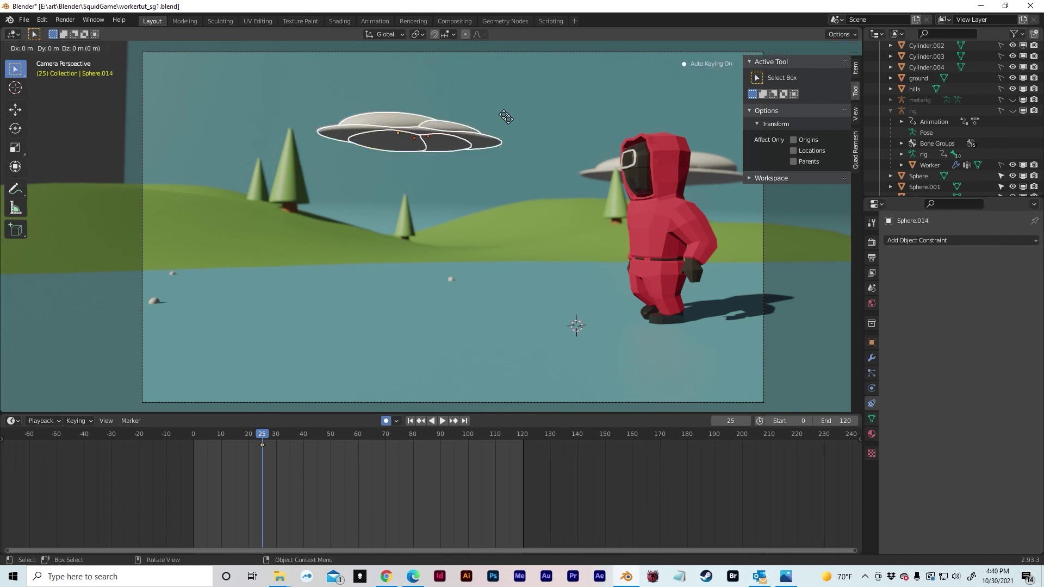
{"action": "key", "text": "y"}
{"action": "left_click", "coordinate": [266, 90]}
{"action": "key", "text": "g"}
{"action": "key", "text": "z"}
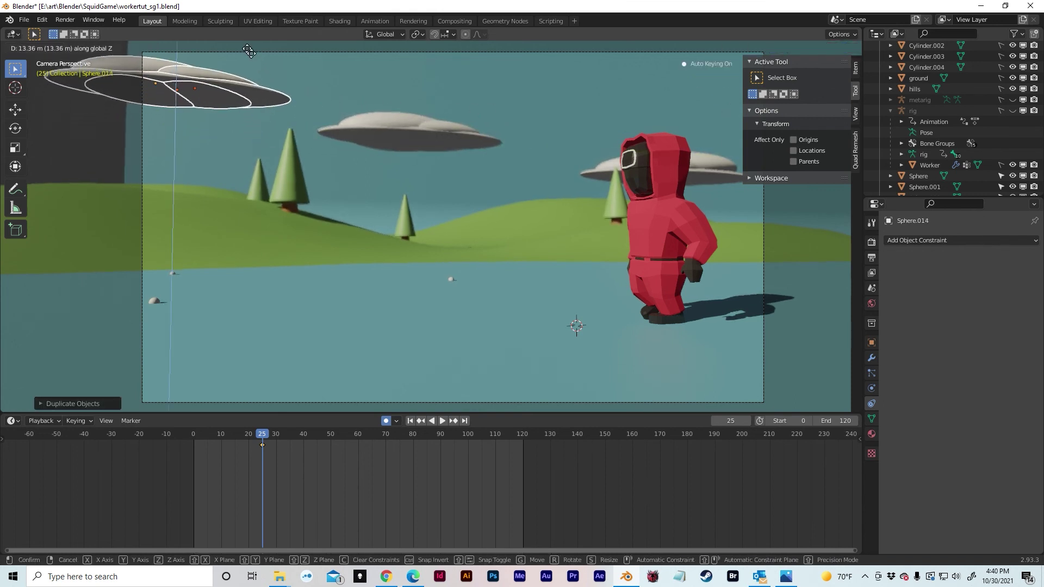
{"action": "left_click", "coordinate": [252, 53]}
{"action": "key", "text": "g"}
{"action": "key", "text": "y"}
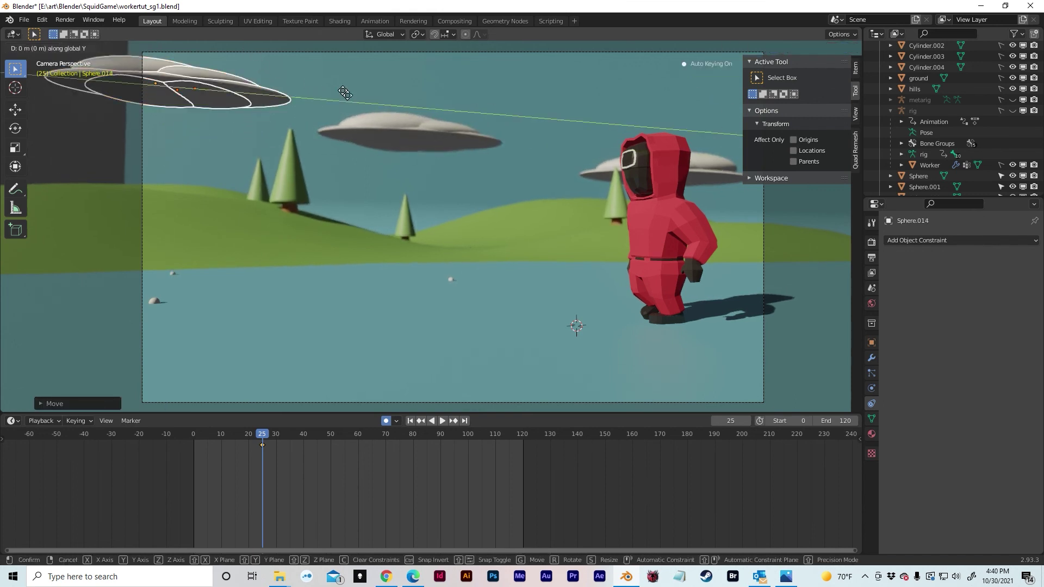
{"action": "left_click", "coordinate": [322, 90]}
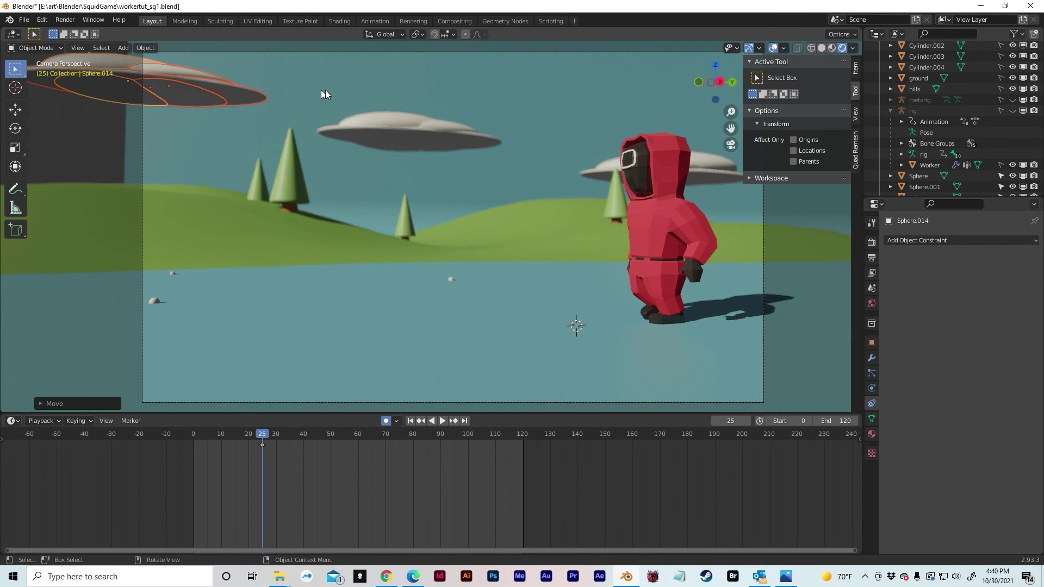
{"action": "left_click", "coordinate": [517, 93]}
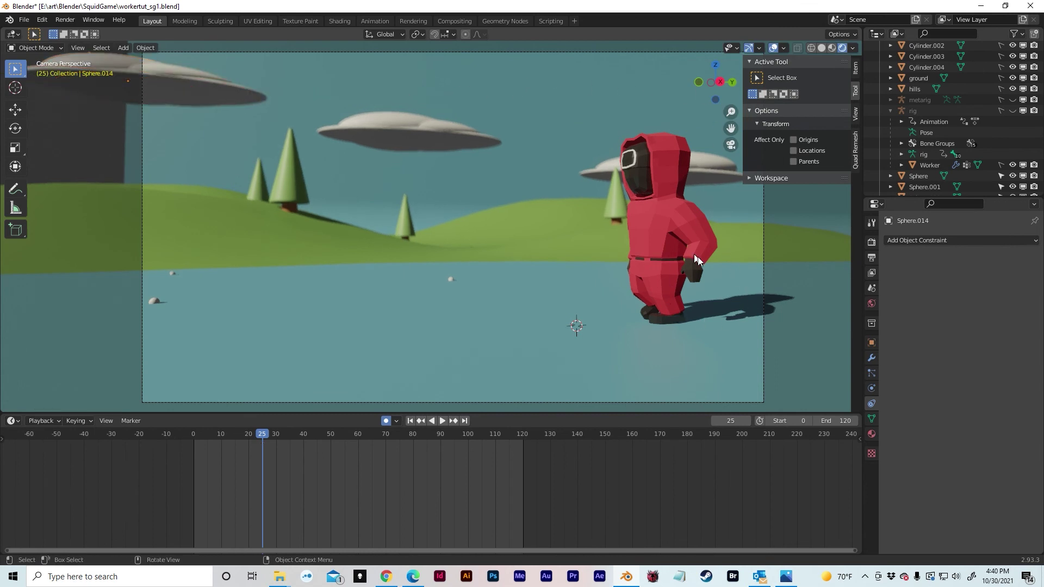
Play the walk animation in the camera view to check the framing, stopping back at frame 0
{"action": "left_click_drag", "start_coordinate": [262, 433], "coordinate": [201, 433]}
{"action": "key", "text": "space"}
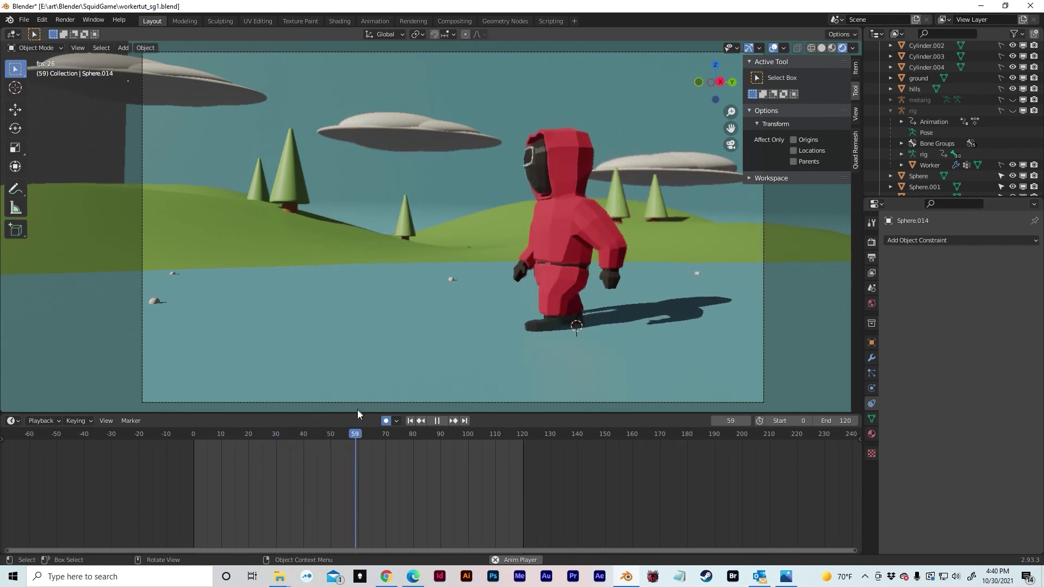
{"action": "left_click", "coordinate": [194, 436]}
{"action": "key", "text": "space"}
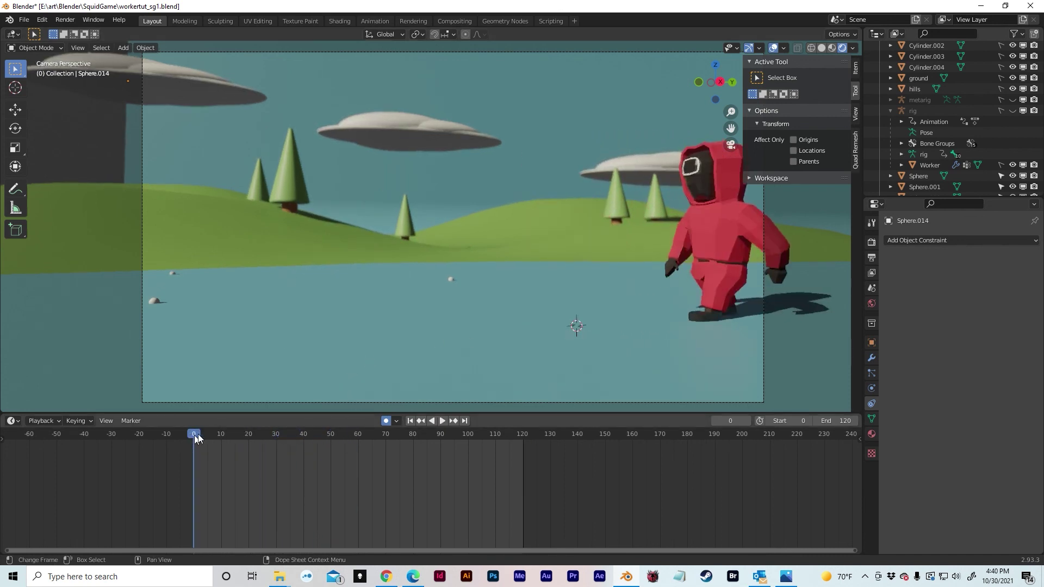
Reframe the camera at frame 0 with Walk Navigation, moving closer so the worker stands large and just right of the frame's centre
{"action": "left_click_drag", "start_coordinate": [743, 367], "coordinate": [750, 367]}
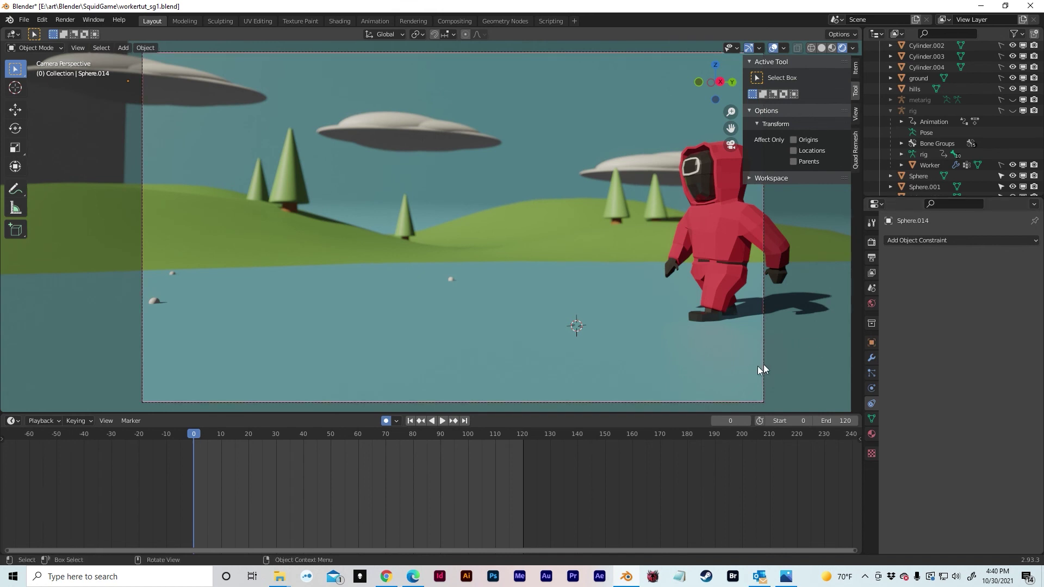
{"action": "left_click", "coordinate": [76, 48]}
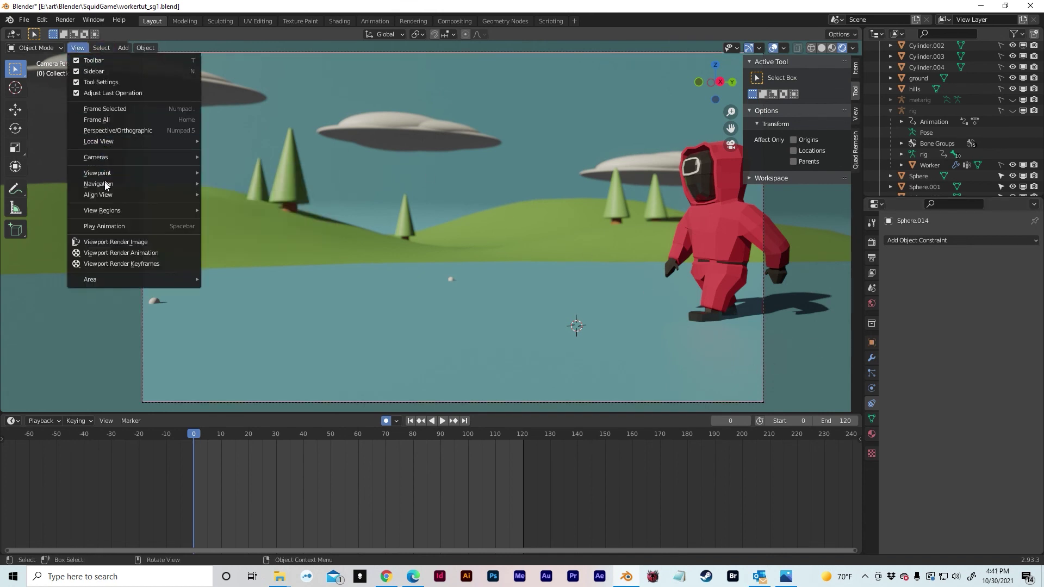
{"action": "mouse_move", "coordinate": [105, 184]}
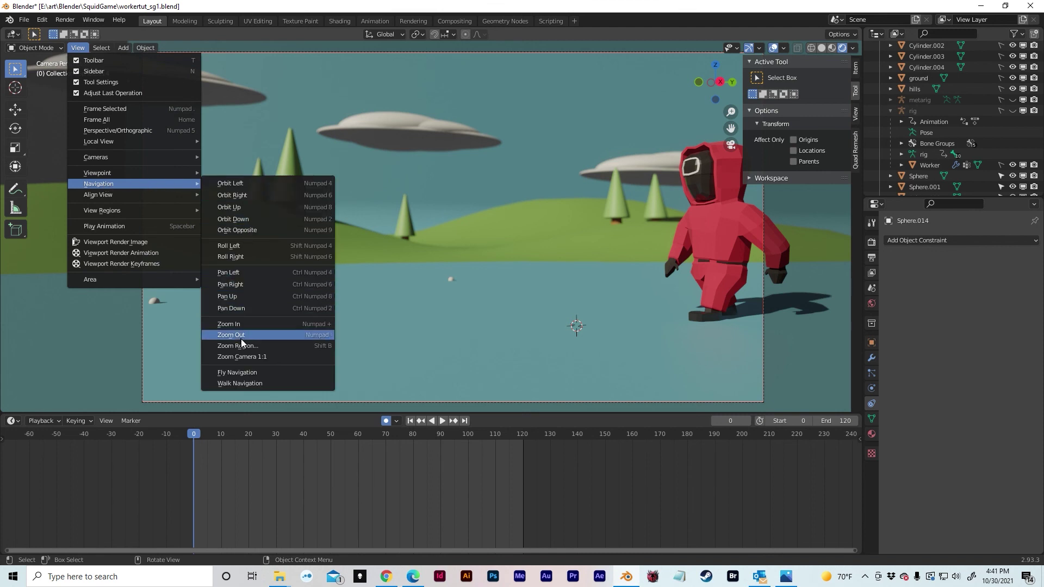
{"action": "left_click", "coordinate": [246, 382]}
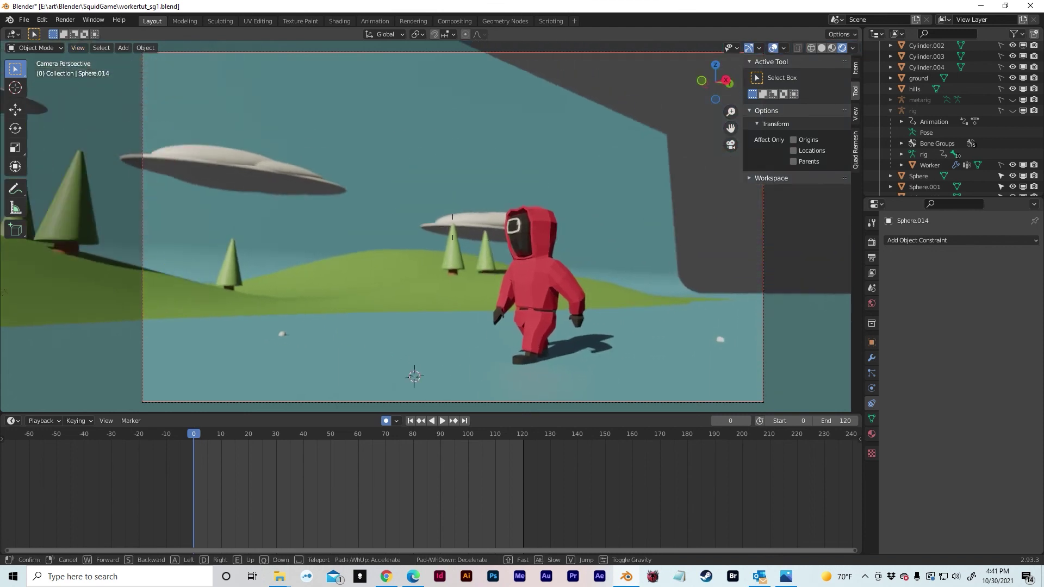
{"action": "key", "text": "w"}
{"action": "key", "text": "d"}
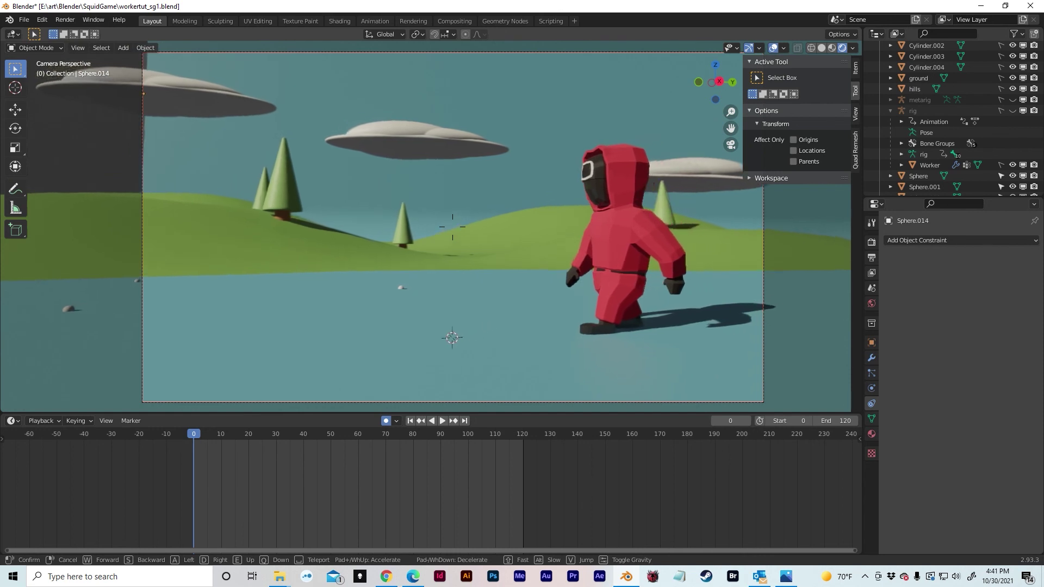
{"action": "key", "text": "d"}
{"action": "key", "text": "d"}
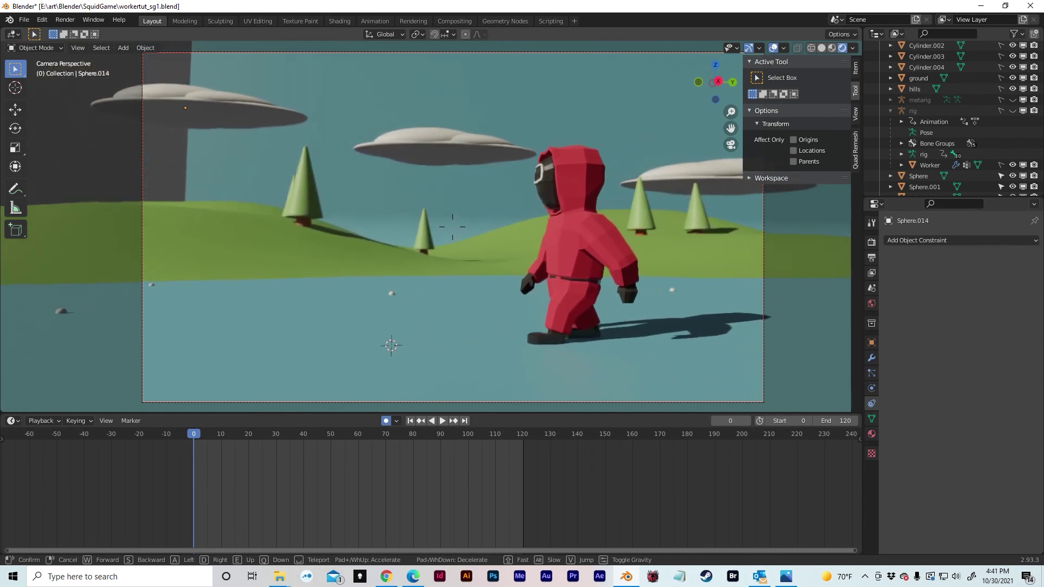
{"action": "key", "text": "w"}
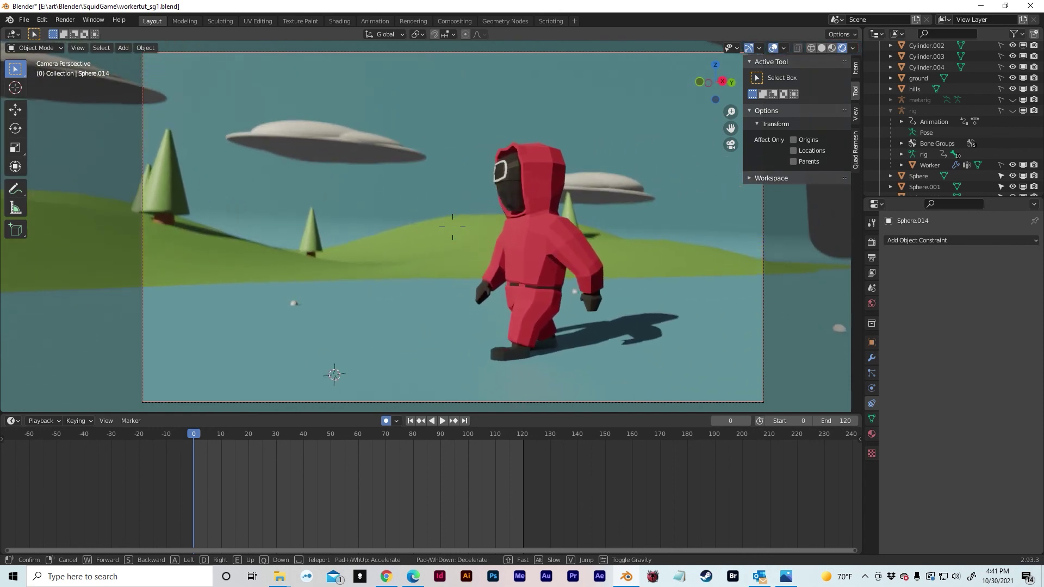
{"action": "key", "text": "w"}
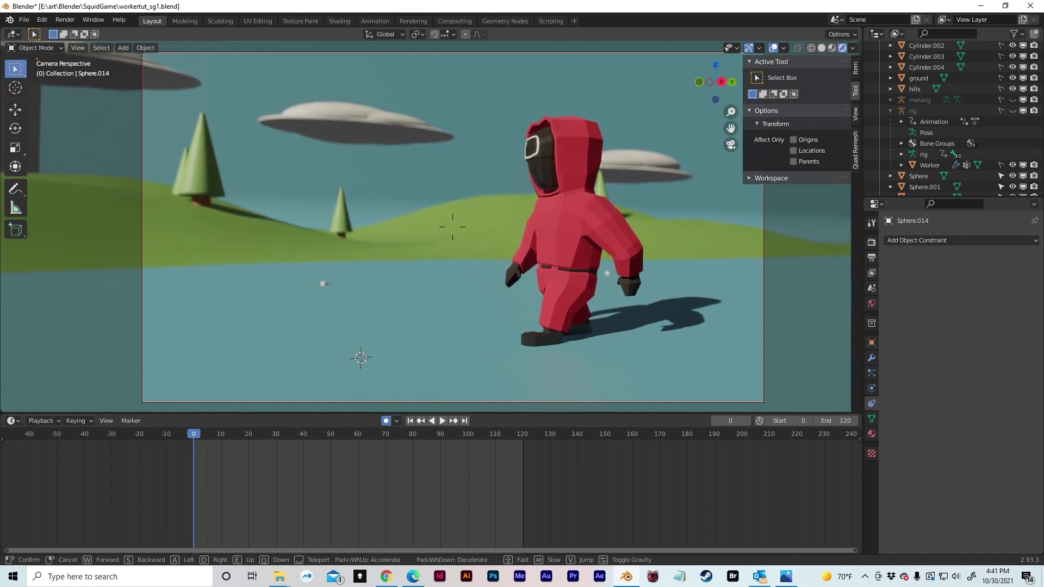
{"action": "left_click", "coordinate": [432, 227]}
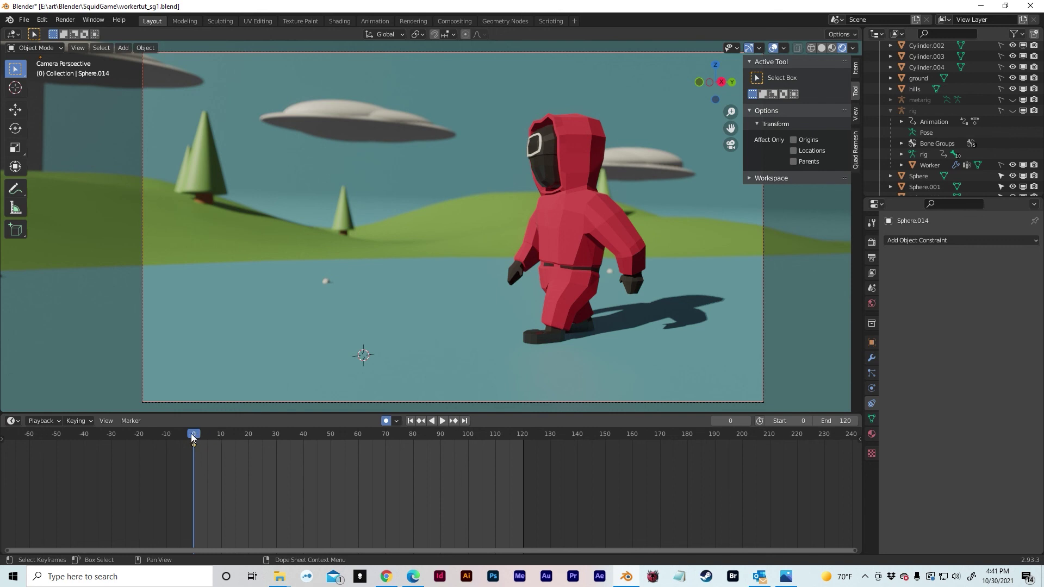
Insert a Location keyframe and a Rotation keyframe at frame 0 for the start of the camera move
{"action": "key", "text": "i"}
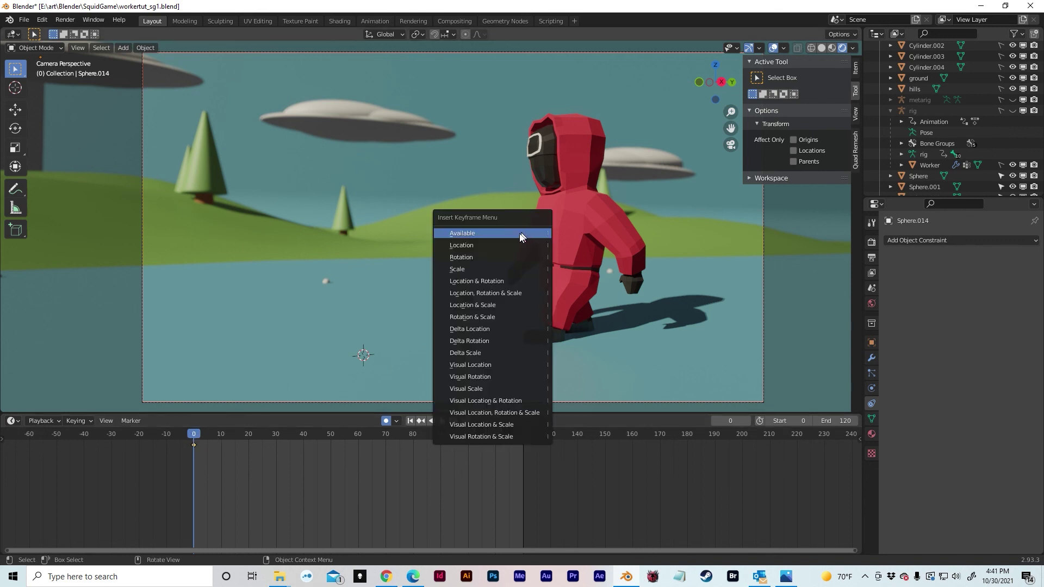
{"action": "left_click", "coordinate": [492, 246]}
{"action": "key", "text": "i"}
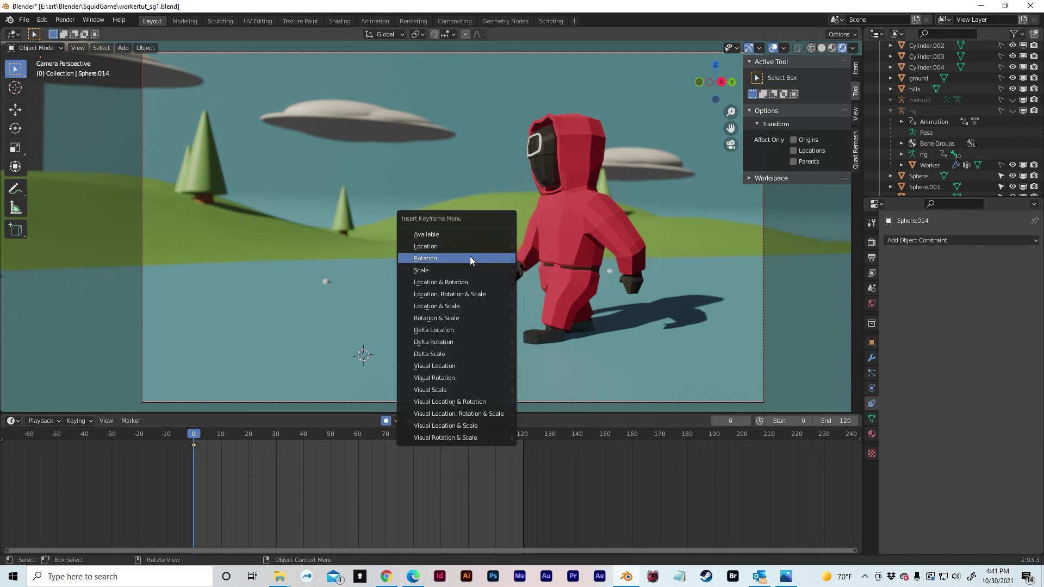
{"action": "left_click", "coordinate": [470, 258]}
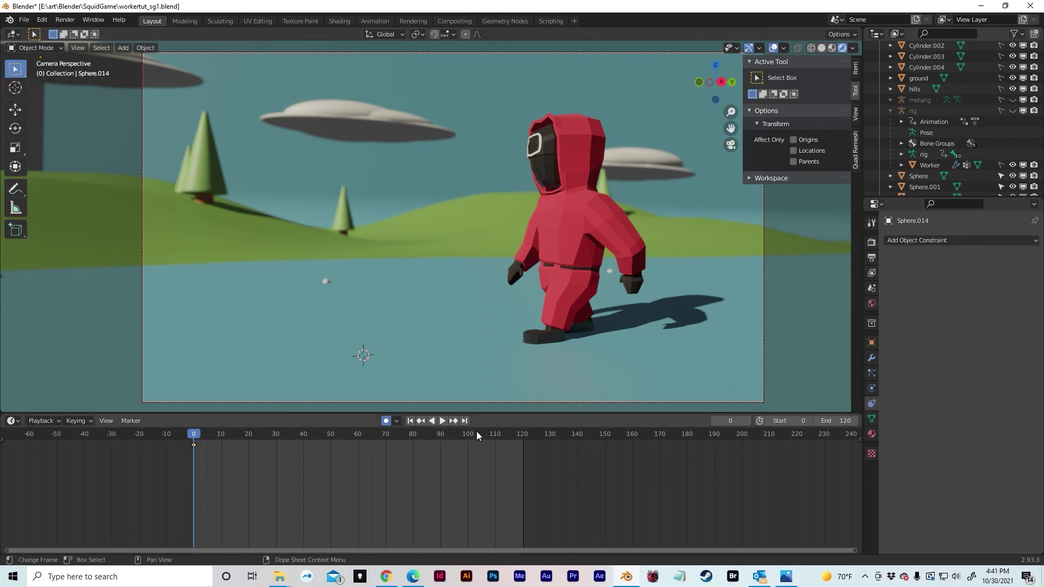
At frame 120, reframe the camera with Walk Navigation so the worker is fully visible in the right part of the frame, and select the camera
{"action": "left_click_drag", "start_coordinate": [472, 432], "coordinate": [522, 432]}
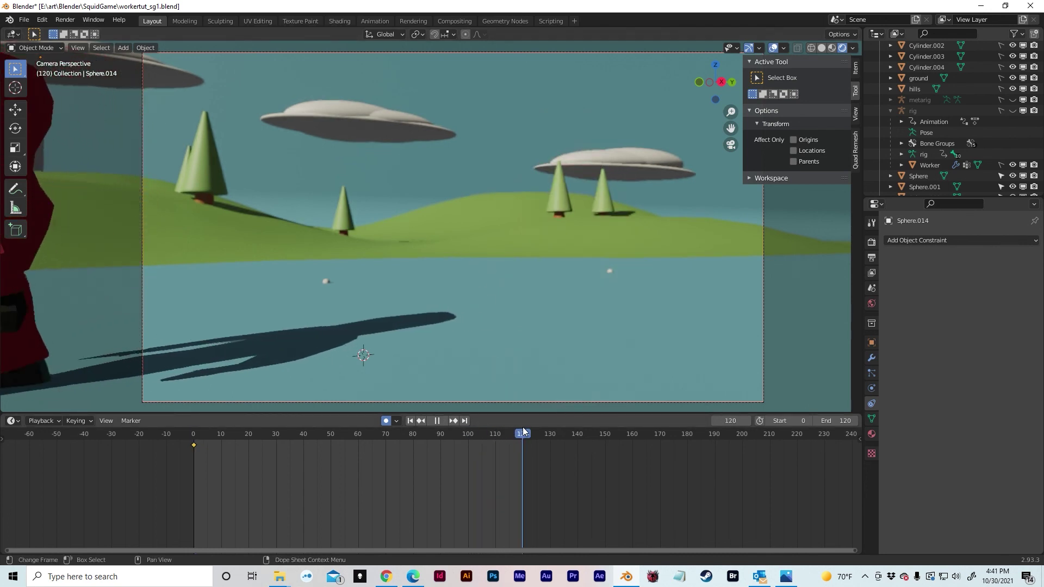
{"action": "left_click_drag", "start_coordinate": [522, 432], "coordinate": [523, 432]}
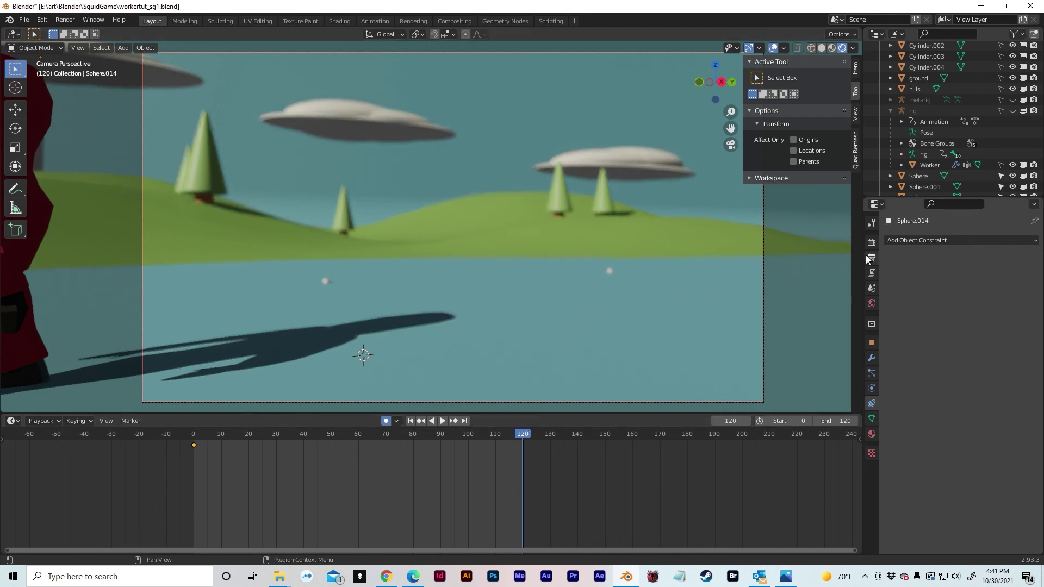
{"action": "left_click", "coordinate": [77, 48]}
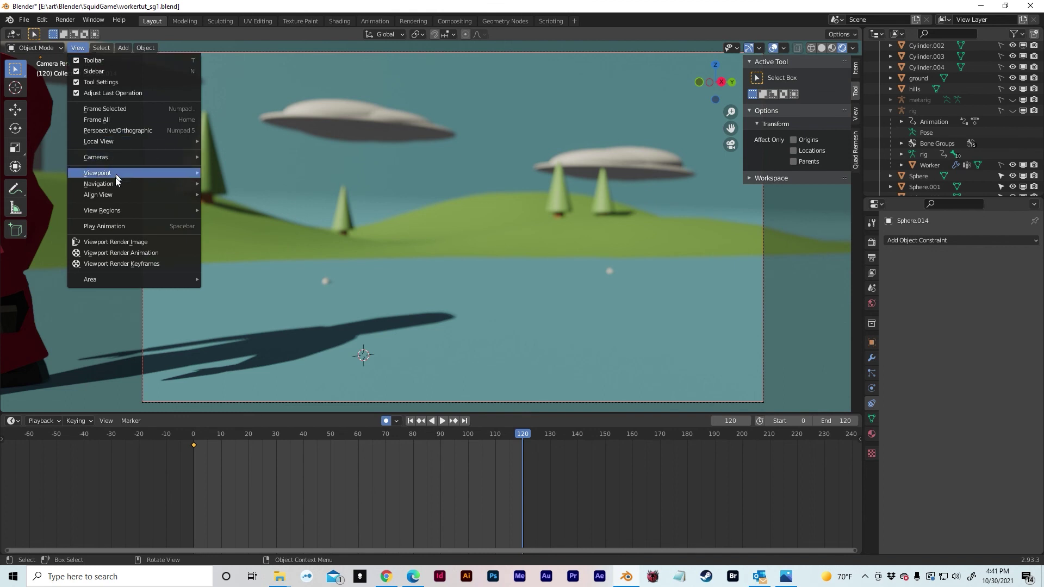
{"action": "mouse_move", "coordinate": [116, 184]}
{"action": "left_click", "coordinate": [248, 384]}
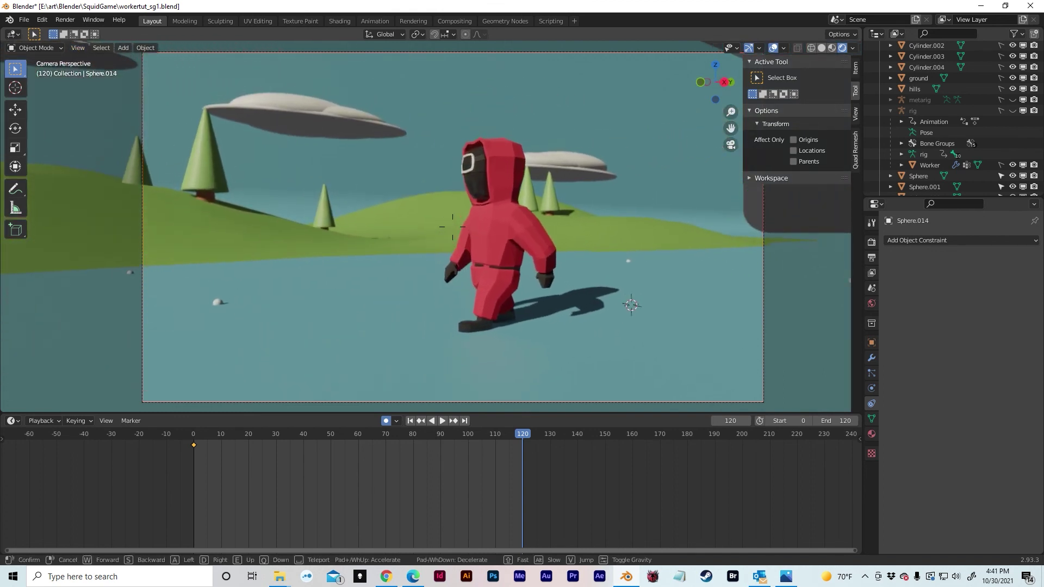
{"action": "key", "text": "a"}
{"action": "key", "text": "w"}
{"action": "key", "text": "w"}
{"action": "key", "text": "w"}
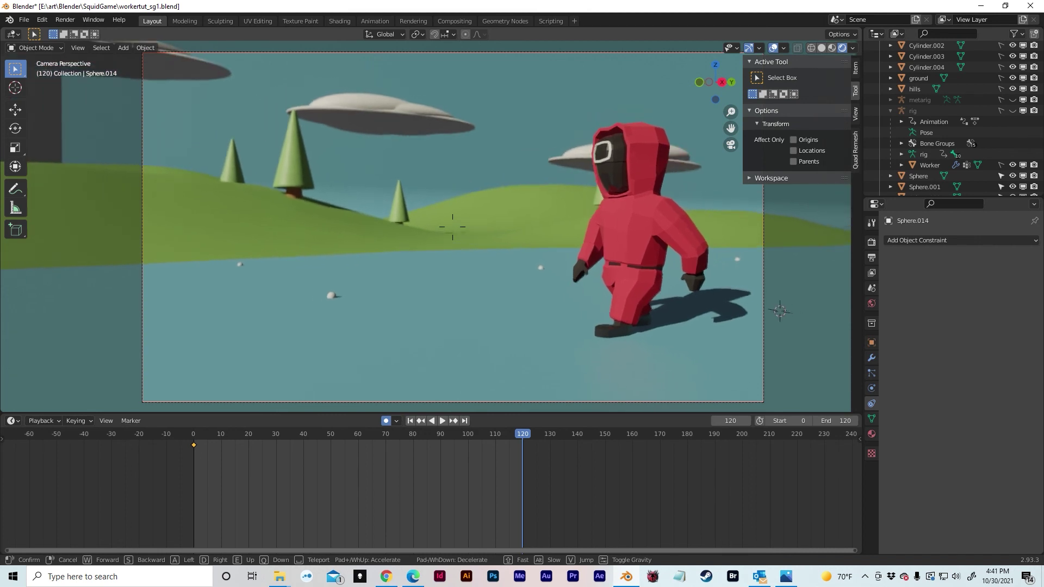
{"action": "key", "text": "a"}
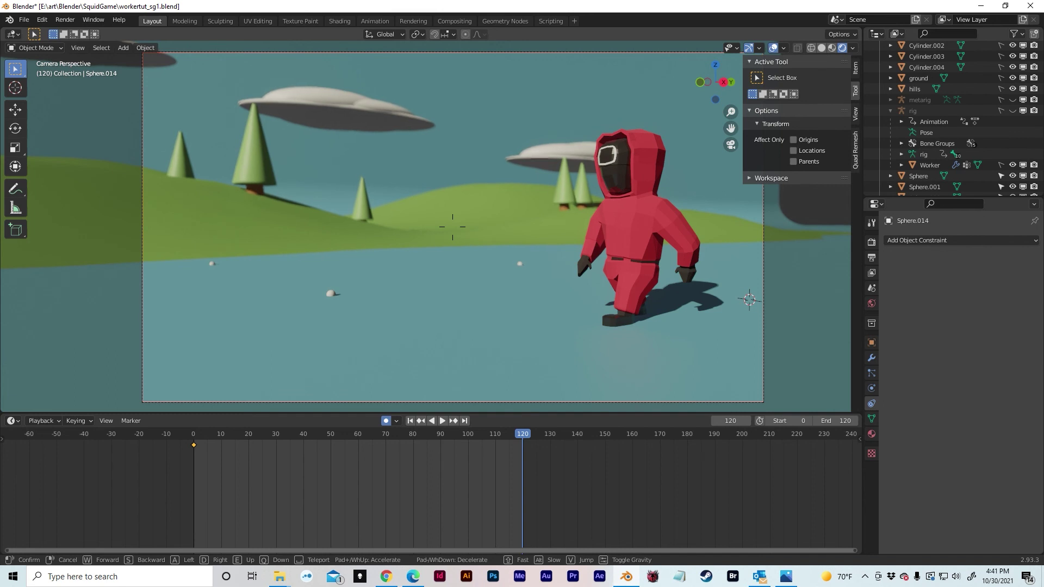
{"action": "left_click", "coordinate": [537, 327]}
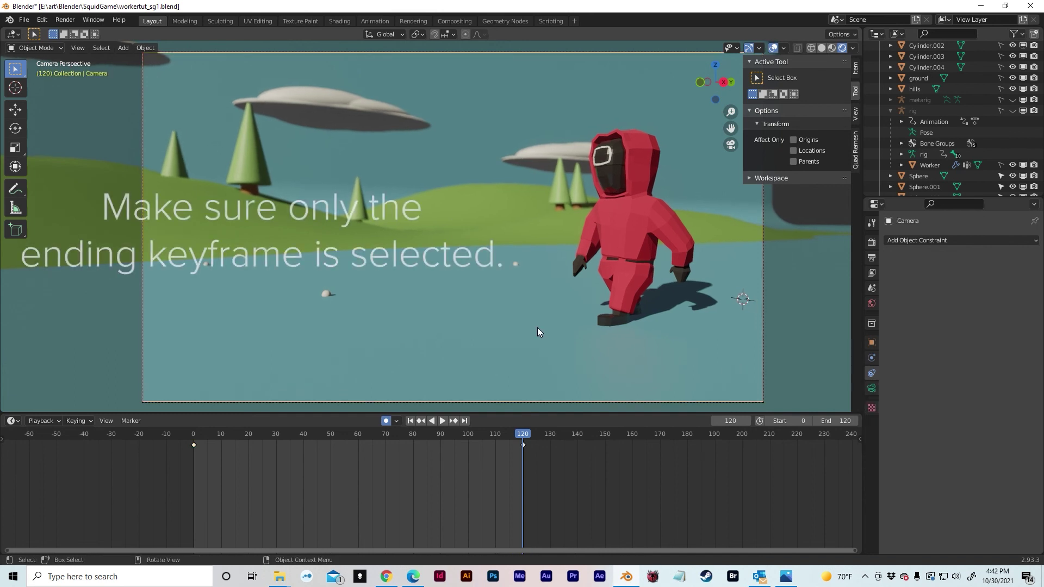
Insert a Rotation keyframe and a Location keyframe for the camera at frame 120
{"action": "key", "text": "i"}
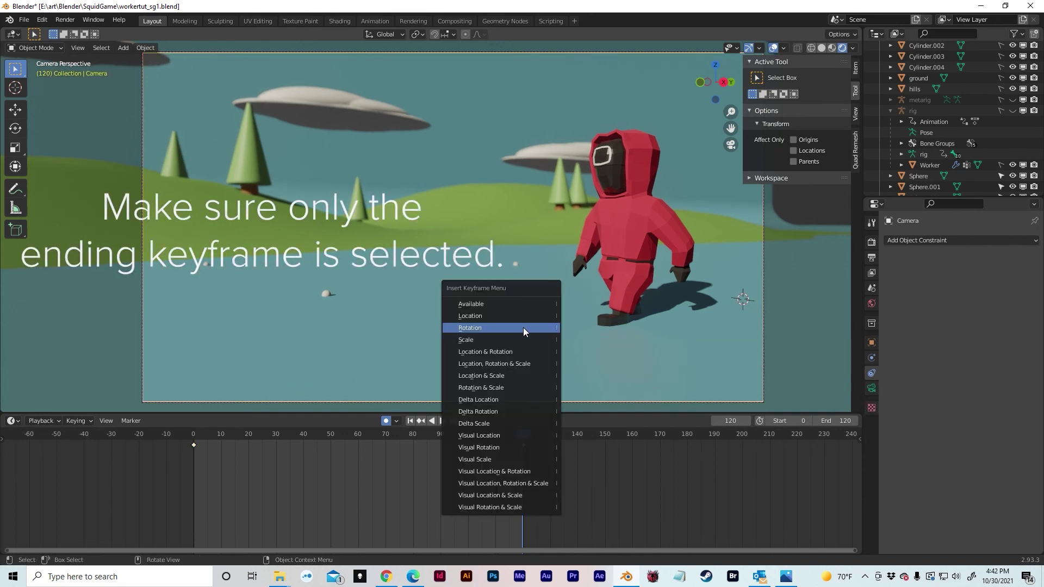
{"action": "left_click", "coordinate": [523, 327]}
{"action": "key", "text": "i"}
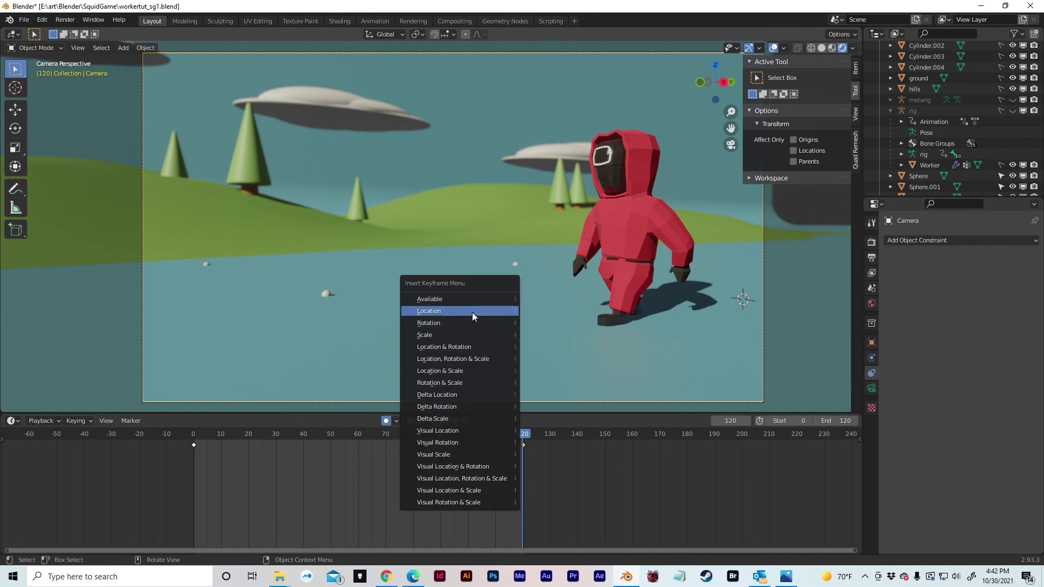
{"action": "left_click", "coordinate": [472, 311]}
Play the animation from frame 0 to check how the camera follows the walking worker
{"action": "key", "text": "ctrl+shift+space"}
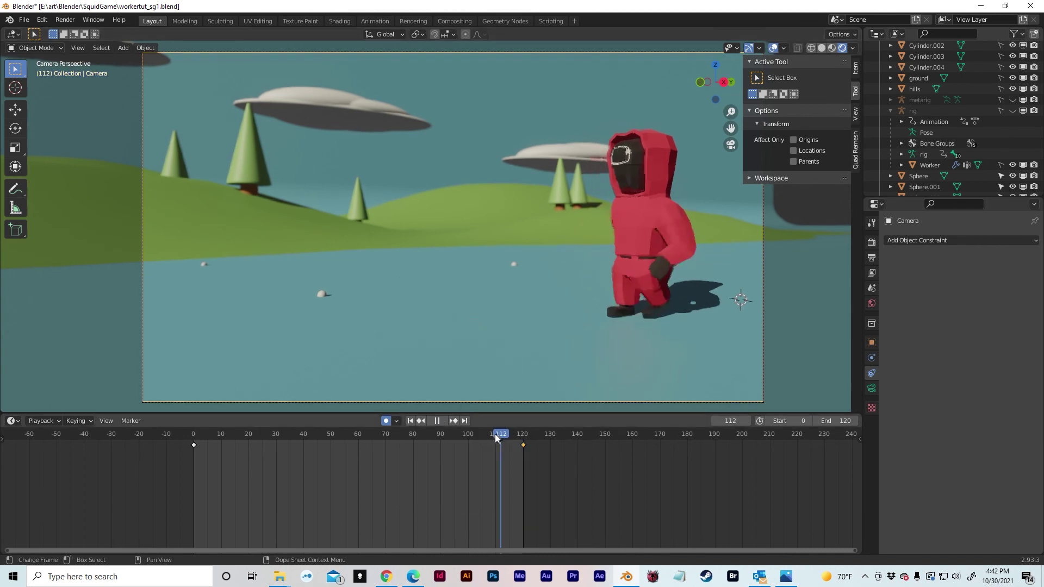
{"action": "left_click_drag", "start_coordinate": [285, 423], "coordinate": [194, 422]}
{"action": "key", "text": "space"}
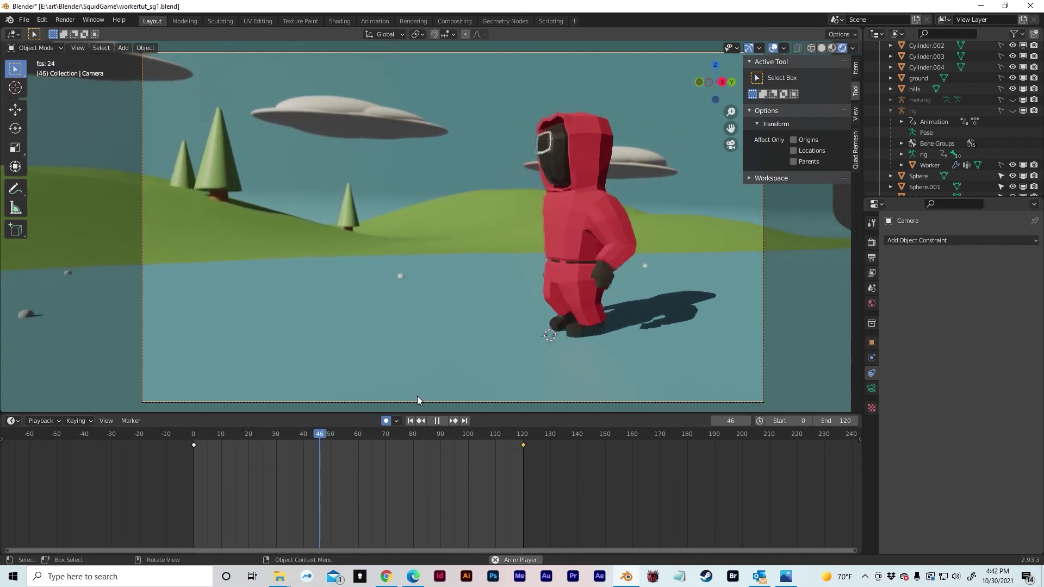
{"action": "key", "text": "space"}
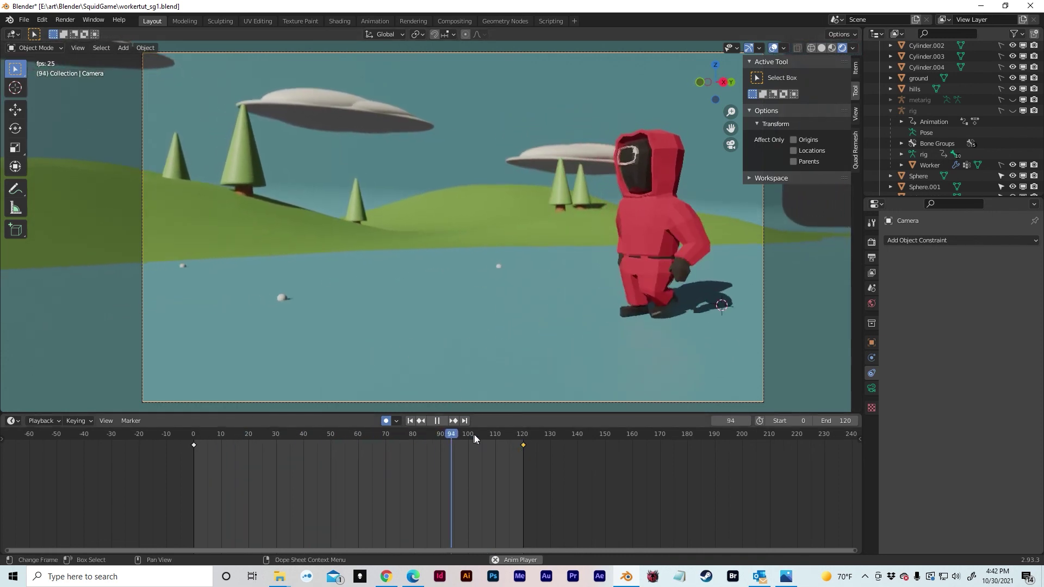
Set the interpolation of the camera's keyframes at frames 0 and 120 to Linear
{"action": "left_click_drag", "start_coordinate": [549, 491], "coordinate": [180, 442]}
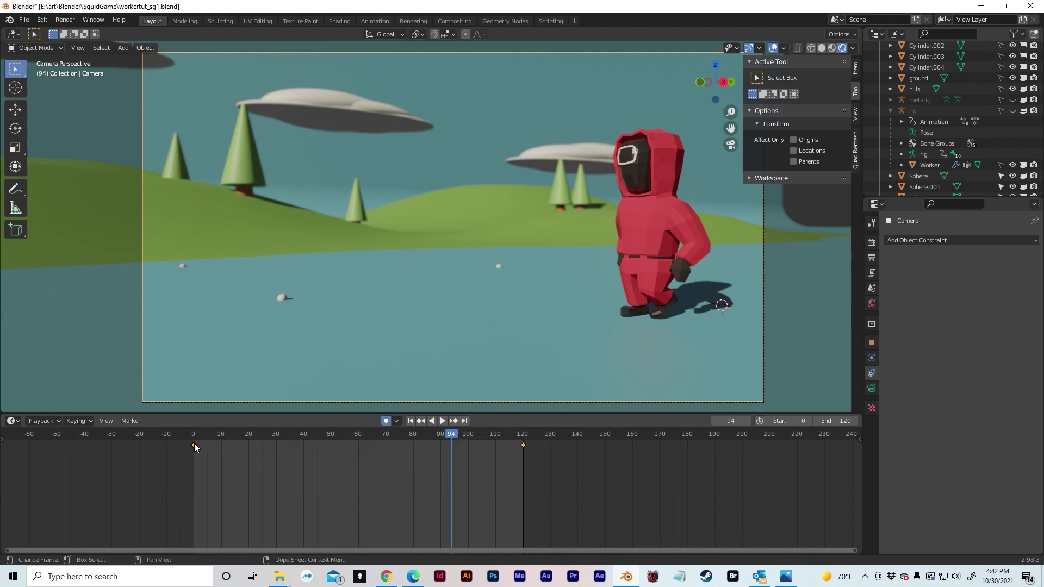
{"action": "right_click", "coordinate": [194, 442]}
{"action": "mouse_move", "coordinate": [174, 477]}
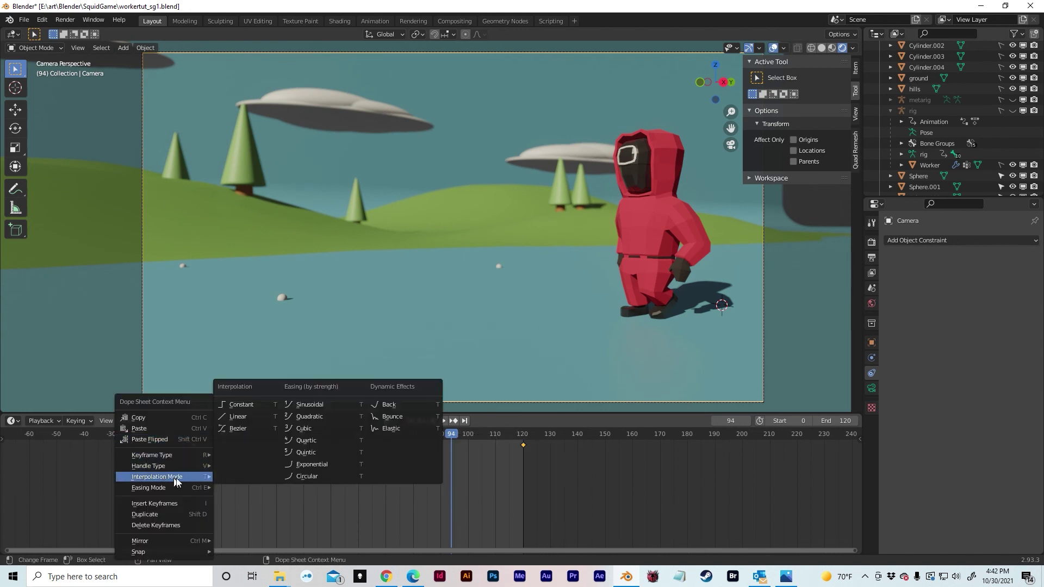
{"action": "left_click", "coordinate": [246, 417]}
Play the animation from the start to check the linear camera move, stopping around frame 58
{"action": "left_click", "coordinate": [194, 437]}
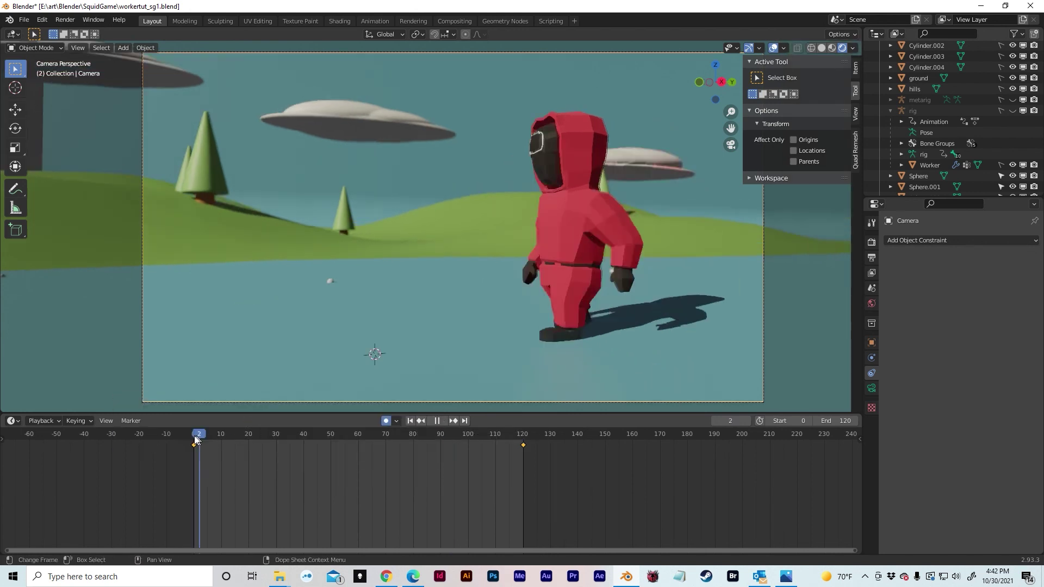
{"action": "key", "text": "space"}
{"action": "key", "text": "space"}
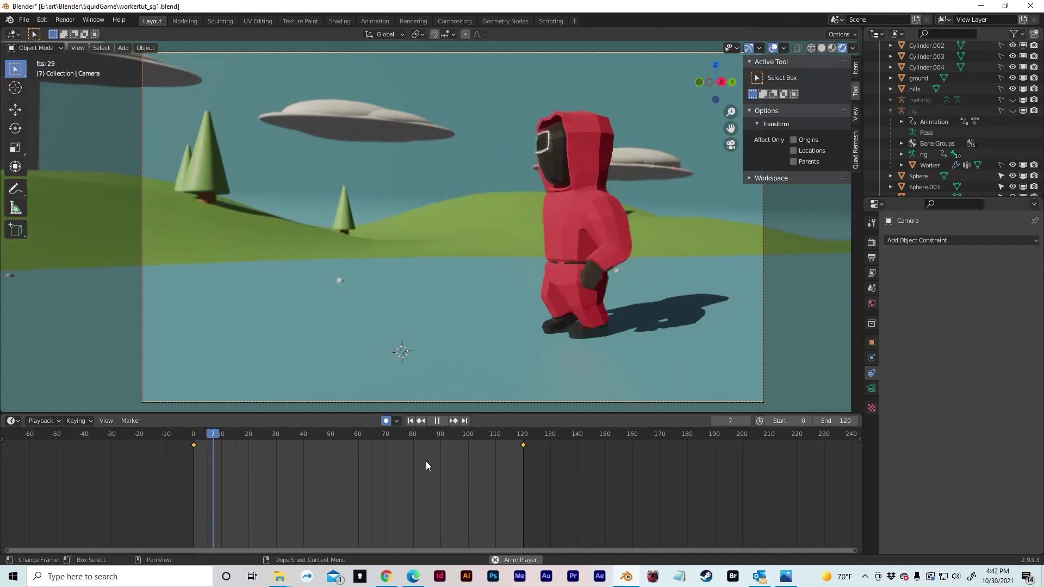
{"action": "key", "text": "space"}
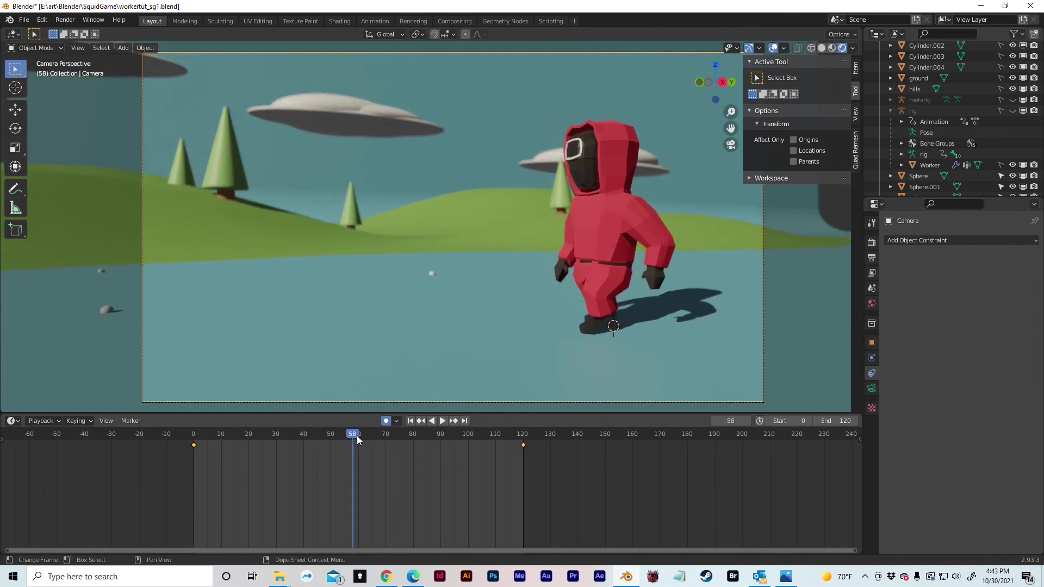